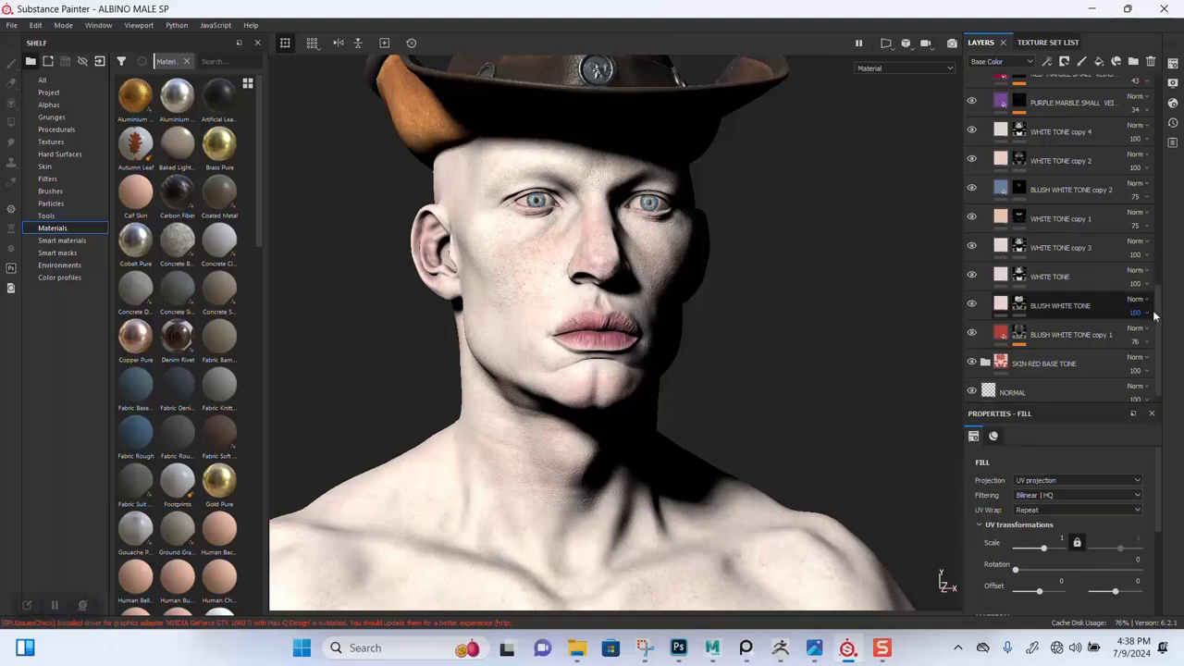
Hide the BLUSH WHITE TONE and WHITE TONE layers, and toggle WHITE TONE copy 3 off and on to compare the skin.
{"action": "scroll", "coordinate": [1161, 231], "scroll_direction": "up", "scroll_amount": 5}
{"action": "scroll", "coordinate": [1156, 231], "scroll_direction": "up", "scroll_amount": 2}
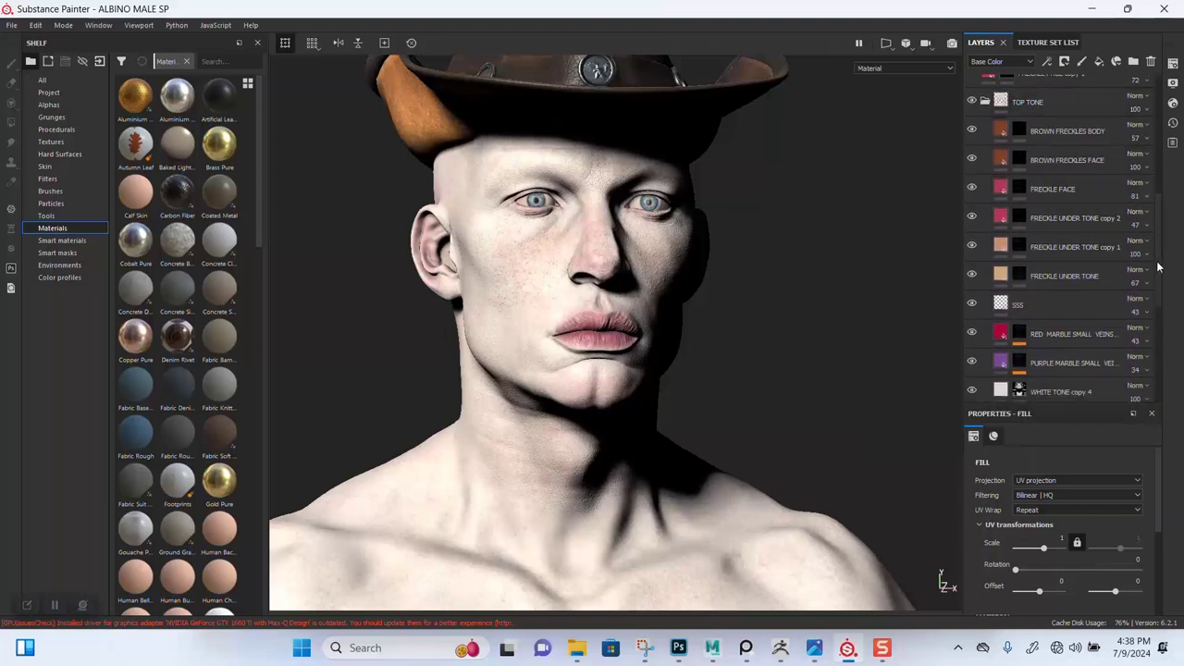
{"action": "scroll", "coordinate": [1153, 306], "scroll_direction": "down", "scroll_amount": 6}
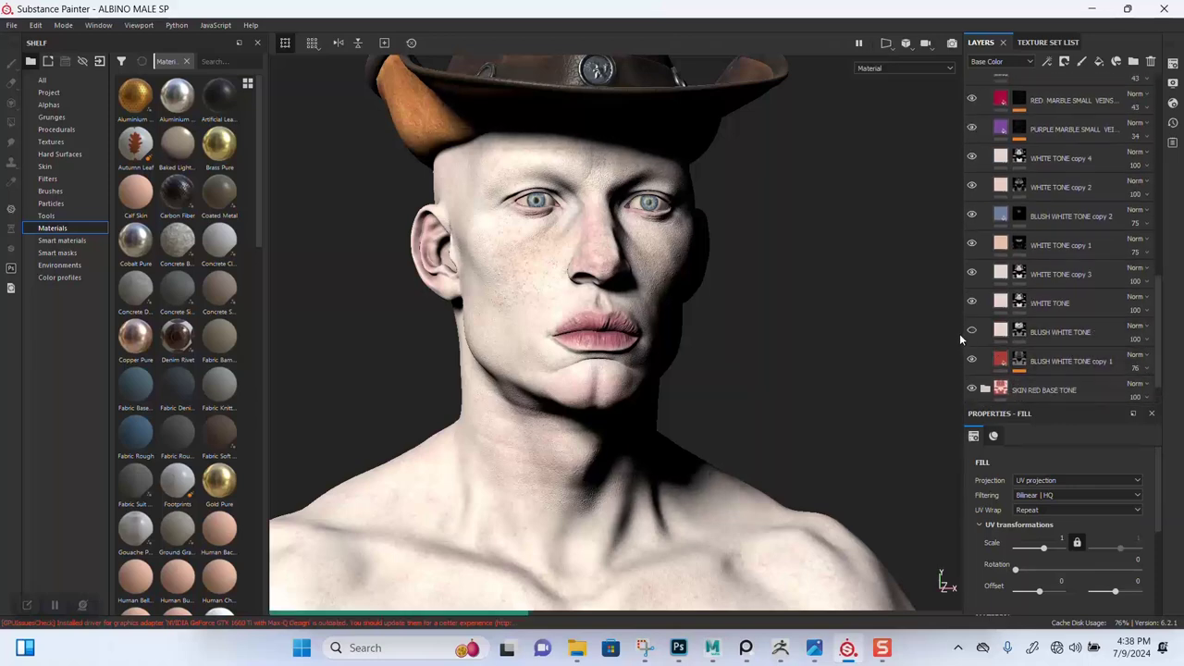
{"action": "left_click", "coordinate": [971, 272]}
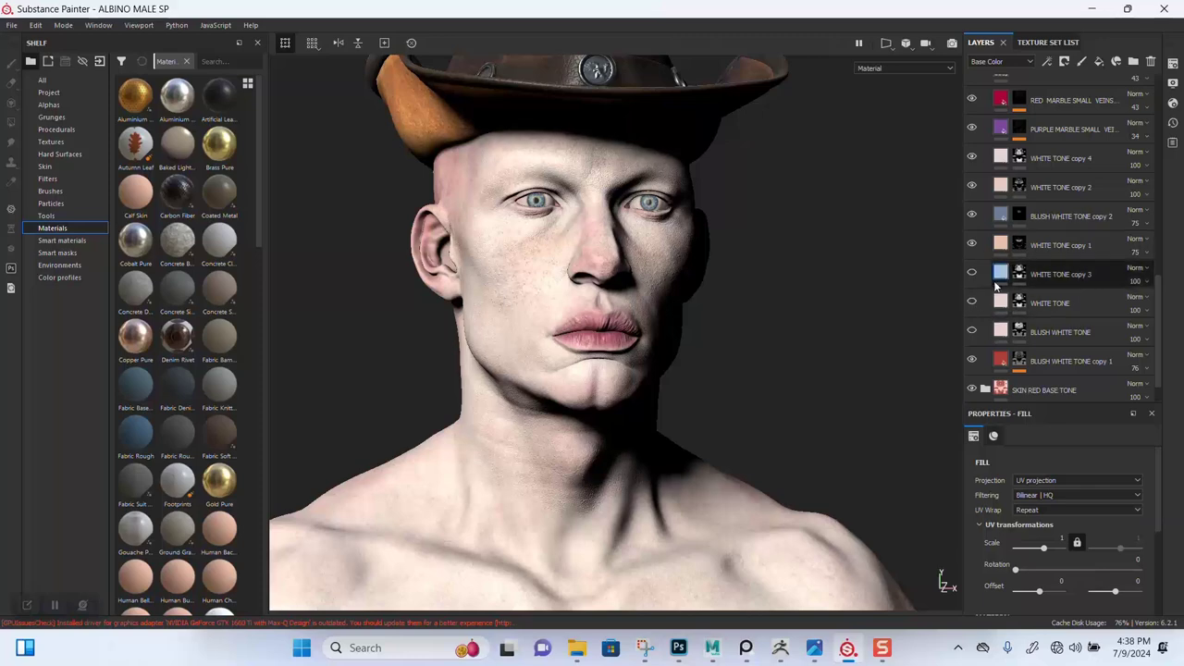
{"action": "left_click_drag", "start_coordinate": [740, 358], "coordinate": [816, 339], "text": "alt"}
{"action": "left_click", "coordinate": [972, 273]}
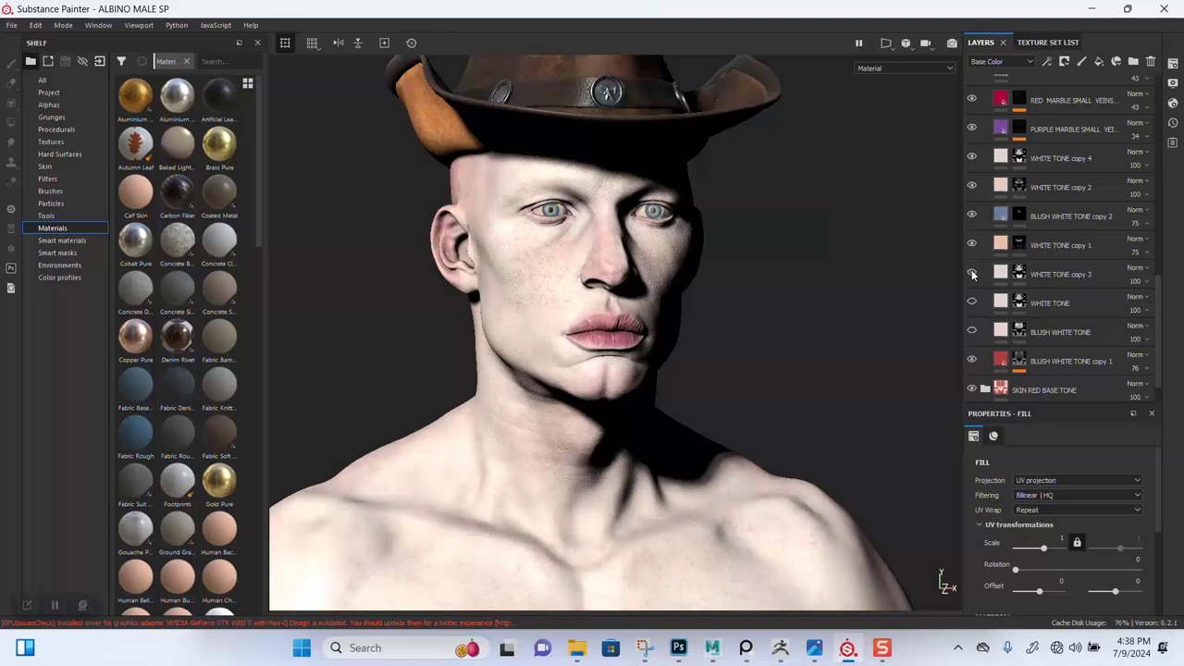
{"action": "left_click_drag", "start_coordinate": [743, 308], "coordinate": [942, 532], "text": "alt"}
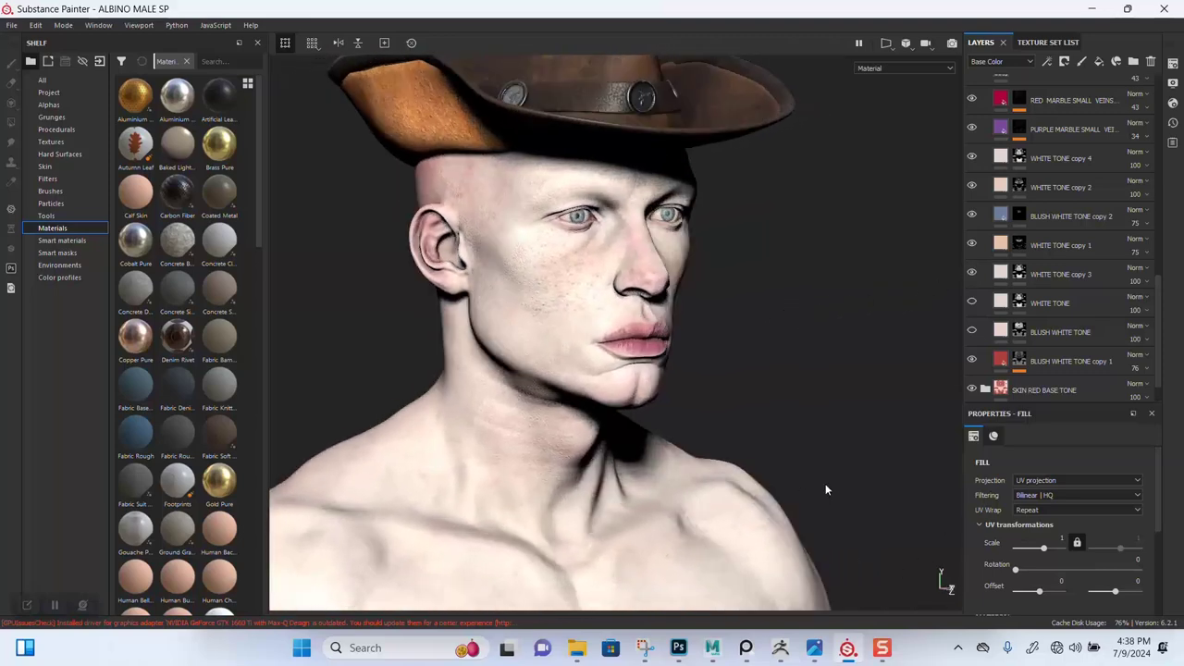
Isolate the ALBINO_MALE texture set so the hat and eyes are hidden and the bare head can be inspected.
{"action": "left_click", "coordinate": [1043, 42]}
{"action": "left_click", "coordinate": [995, 58]}
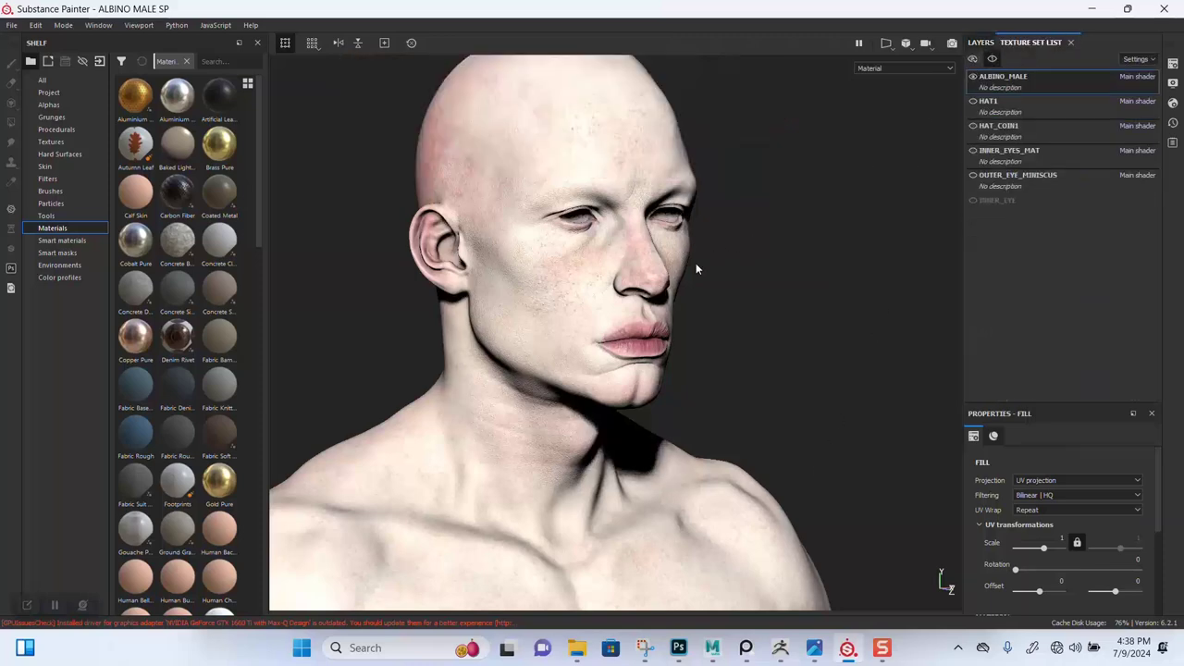
{"action": "left_click_drag", "start_coordinate": [696, 268], "coordinate": [754, 308], "text": "alt"}
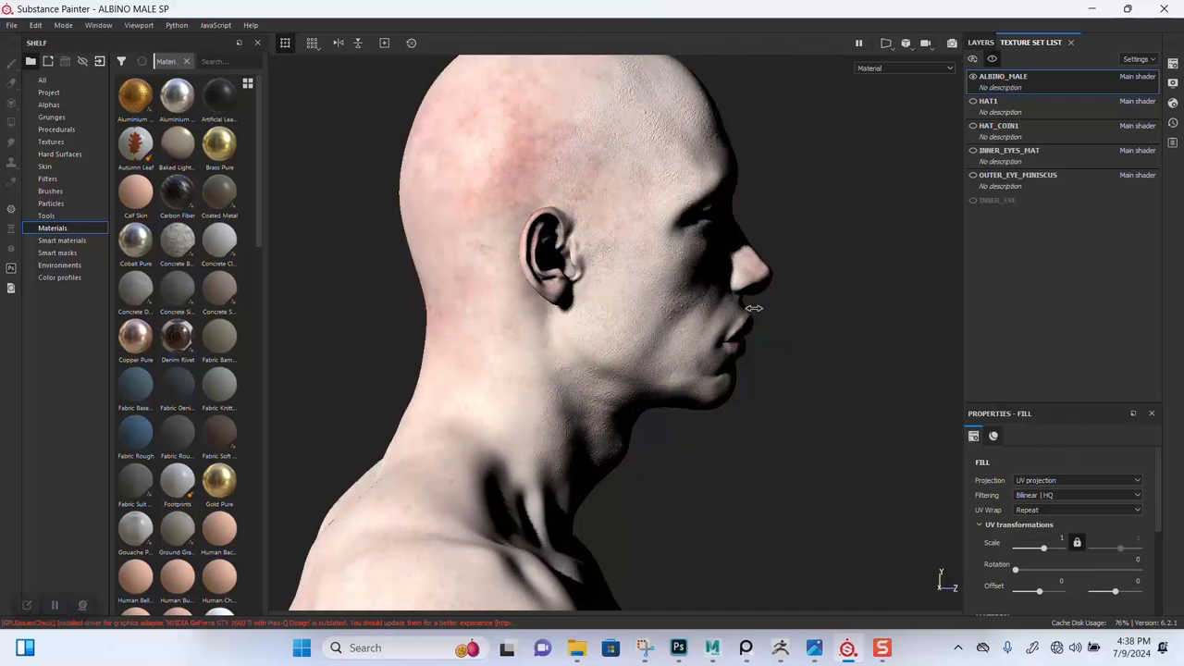
Duplicate the WHITE TONE copy 1 layer and replace the duplicate's mask with a black mask.
{"action": "left_click", "coordinate": [982, 43]}
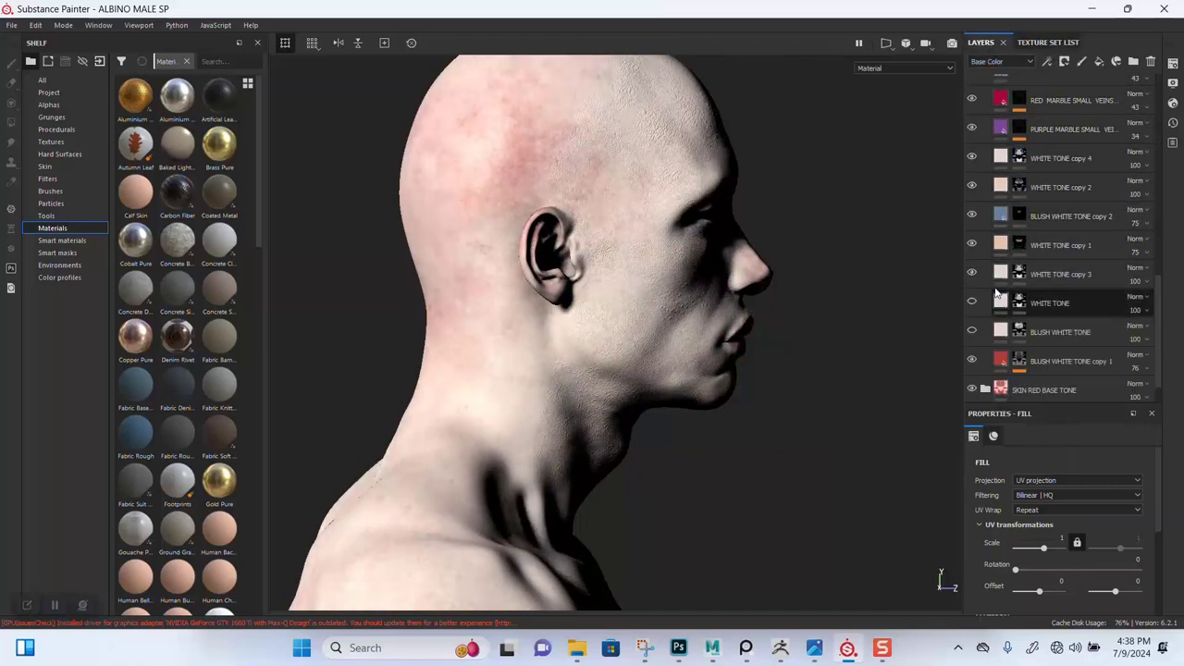
{"action": "left_click", "coordinate": [1018, 246]}
{"action": "key", "text": "1"}
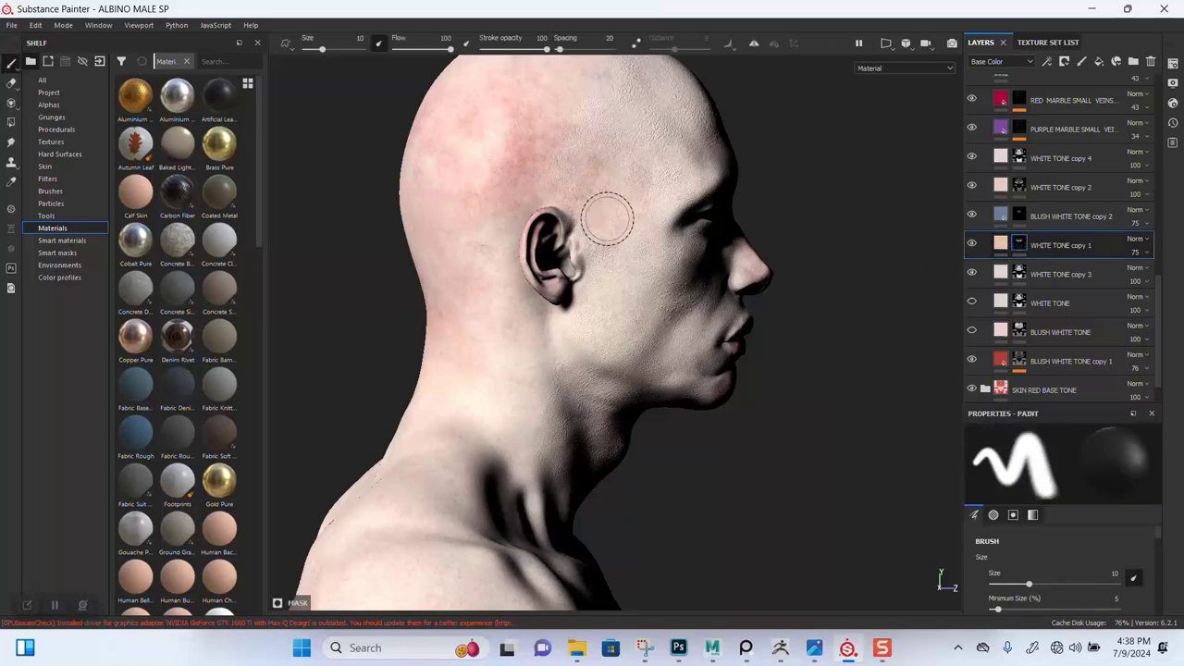
{"action": "left_click_drag", "start_coordinate": [581, 262], "coordinate": [712, 308], "text": "alt"}
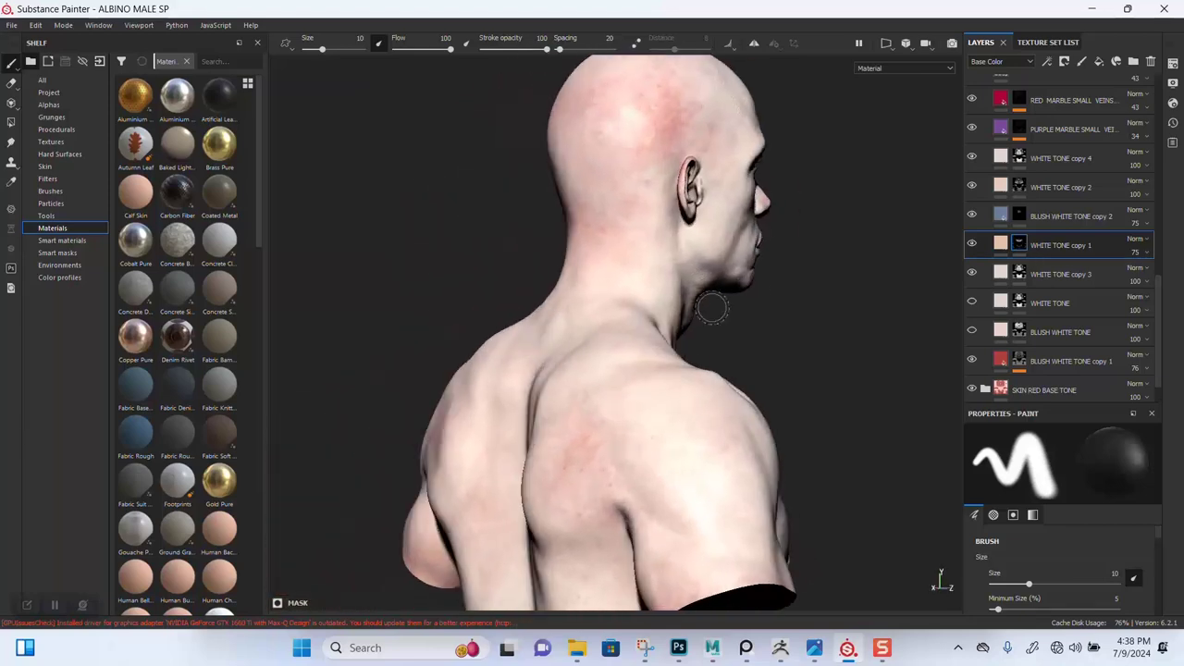
{"action": "key", "text": "ctrl+d"}
{"action": "right_click", "coordinate": [1019, 241]}
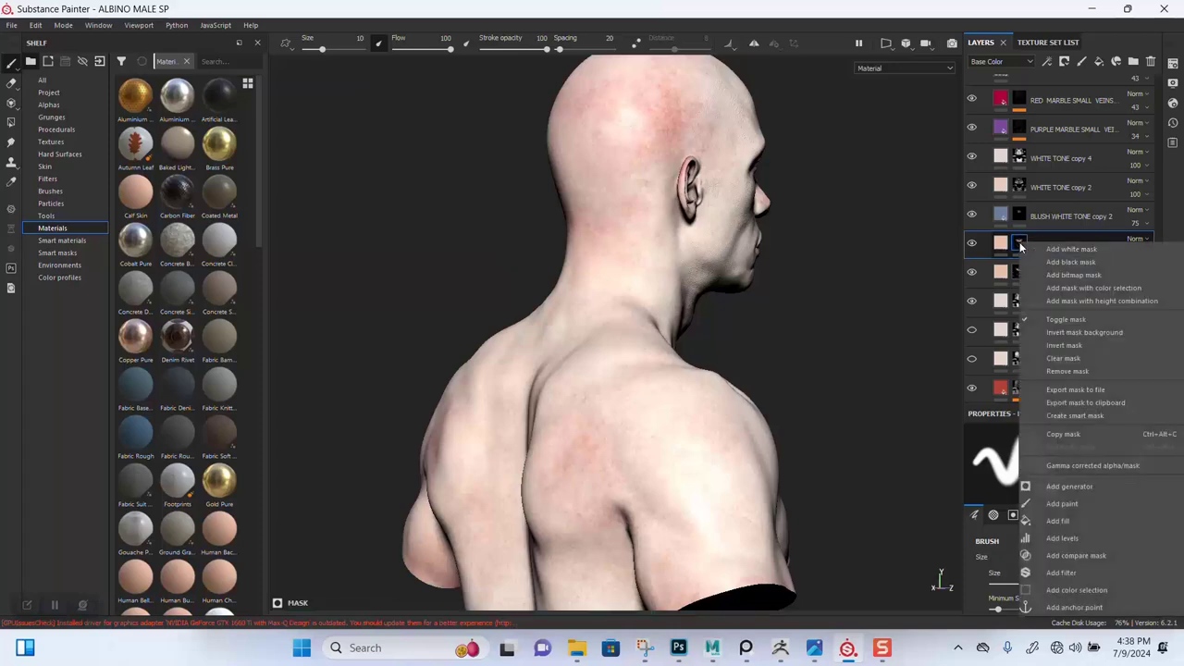
{"action": "left_click", "coordinate": [1046, 262]}
{"action": "scroll", "coordinate": [650, 254], "scroll_direction": "up", "scroll_amount": 2}
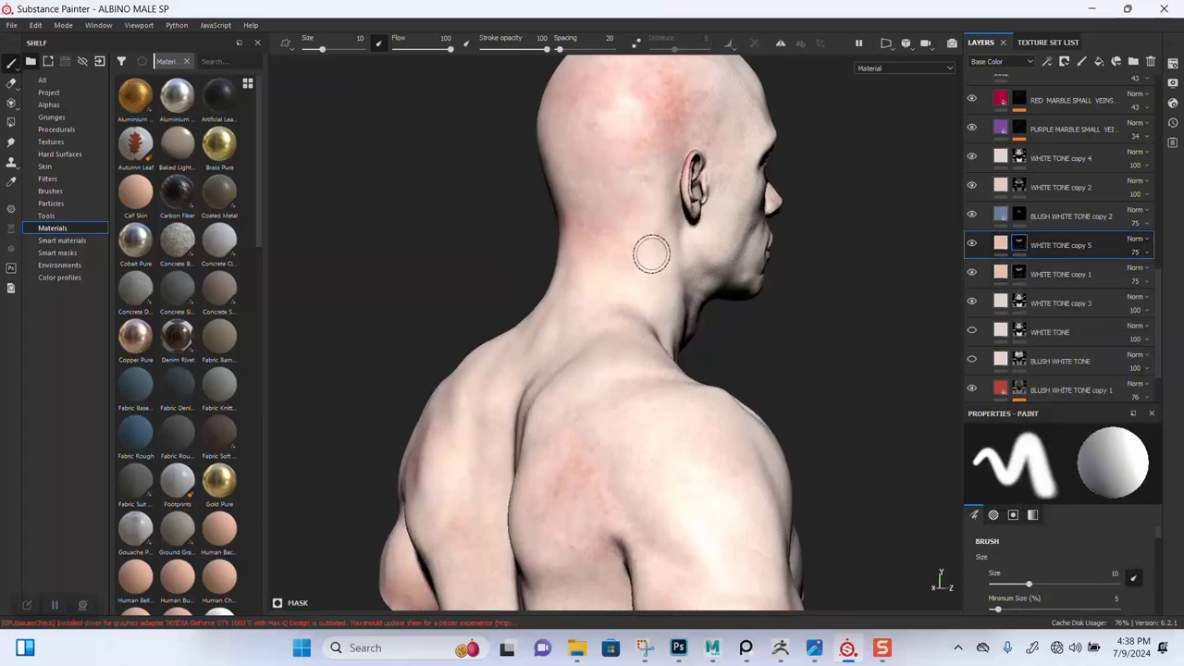
Choose the Dirt 1 brush for painting the new mask and turn on symmetry.
{"action": "middle_click_drag", "start_coordinate": [650, 253], "coordinate": [611, 379], "text": "alt"}
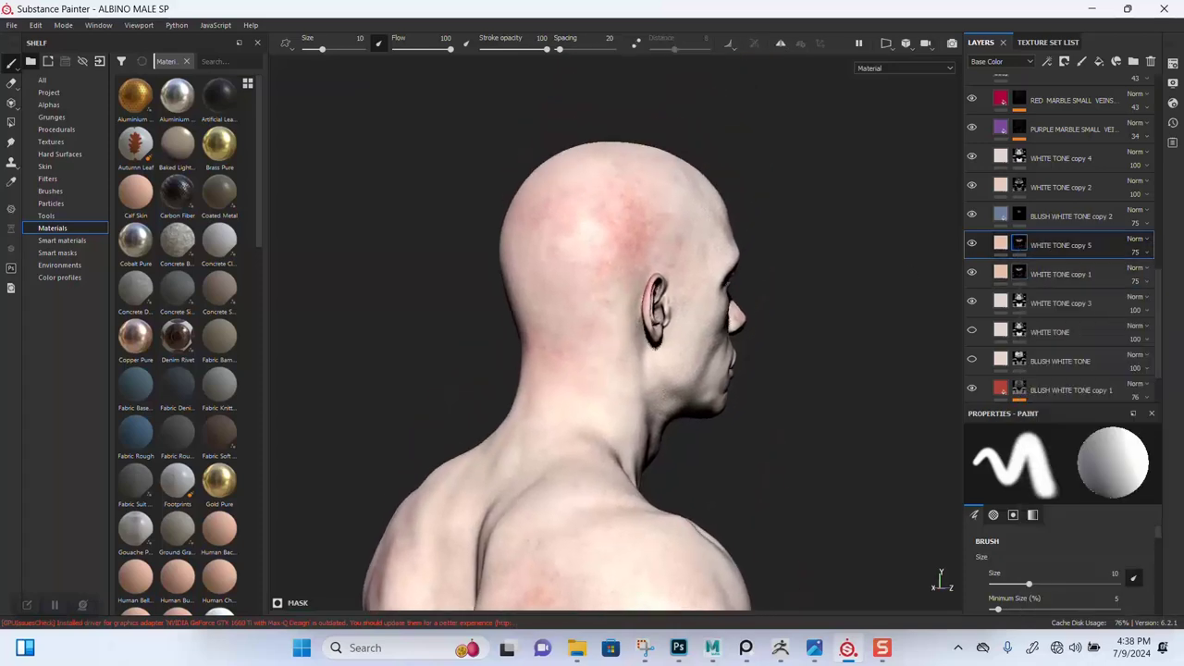
{"action": "left_click", "coordinate": [50, 191]}
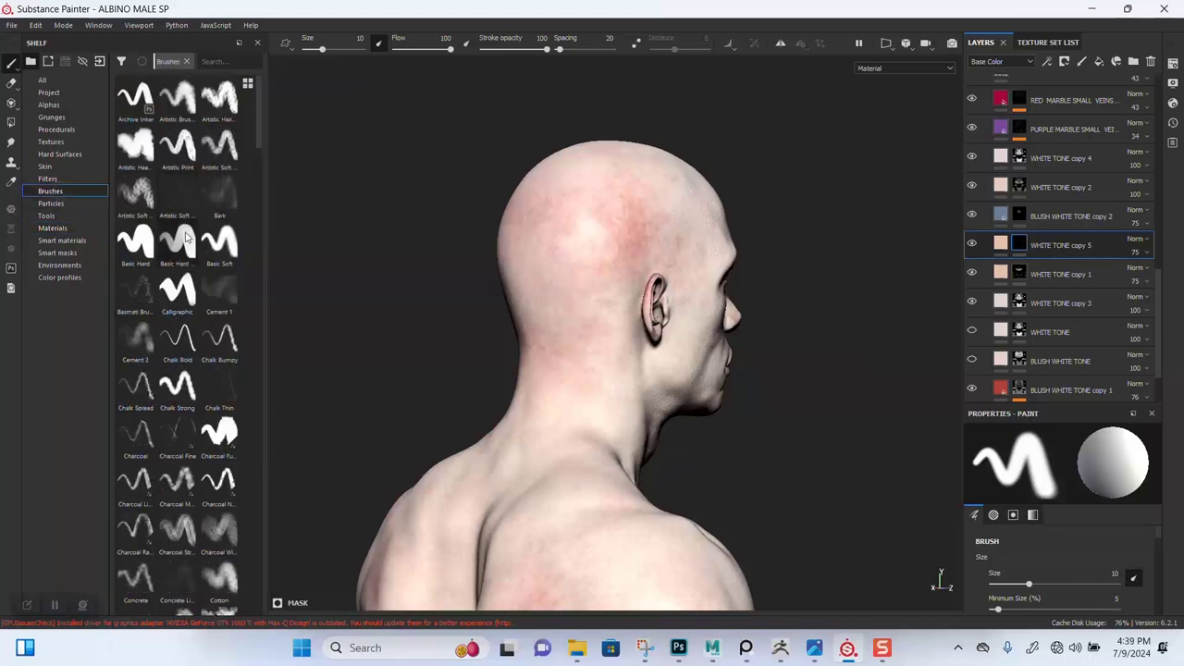
{"action": "left_click", "coordinate": [214, 62]}
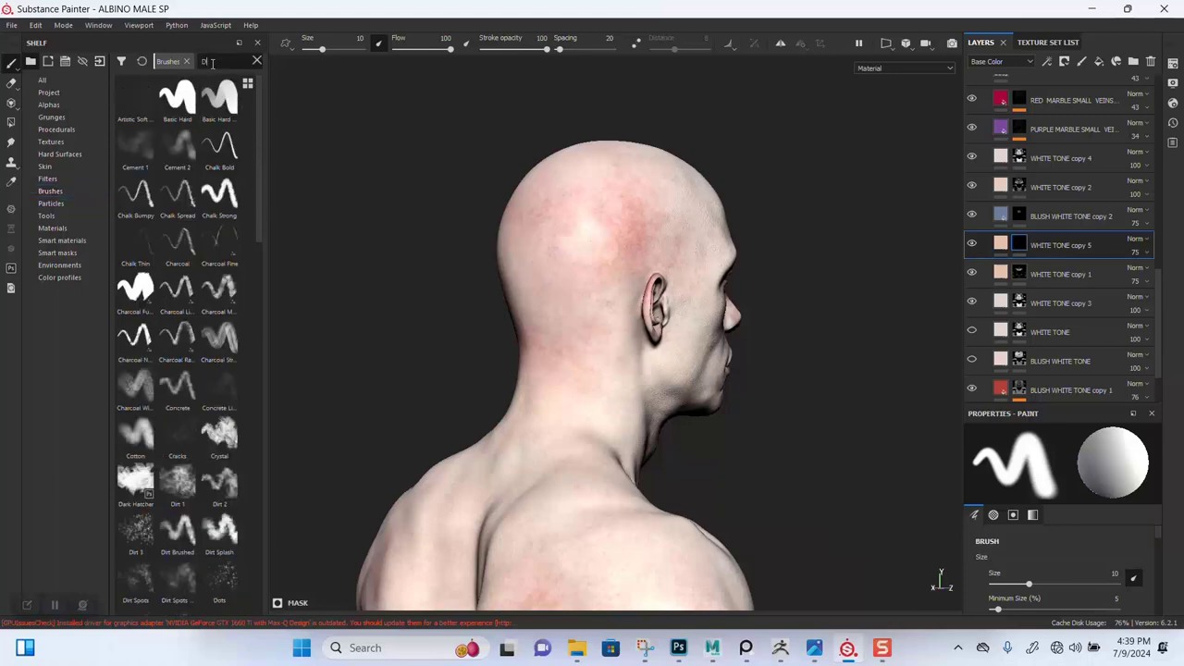
{"action": "type", "text": "Dirt"}
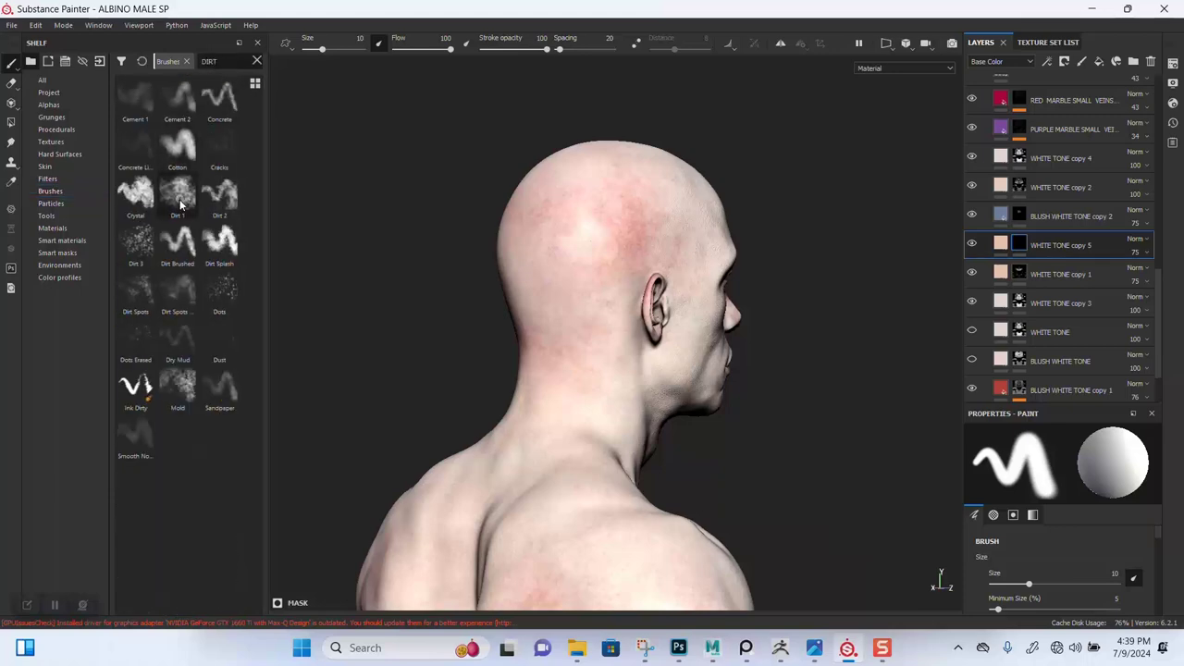
{"action": "left_click", "coordinate": [181, 205]}
{"action": "left_click_drag", "start_coordinate": [614, 270], "coordinate": [608, 364], "text": "alt"}
{"action": "right_click_drag", "start_coordinate": [608, 364], "coordinate": [645, 334], "text": "alt"}
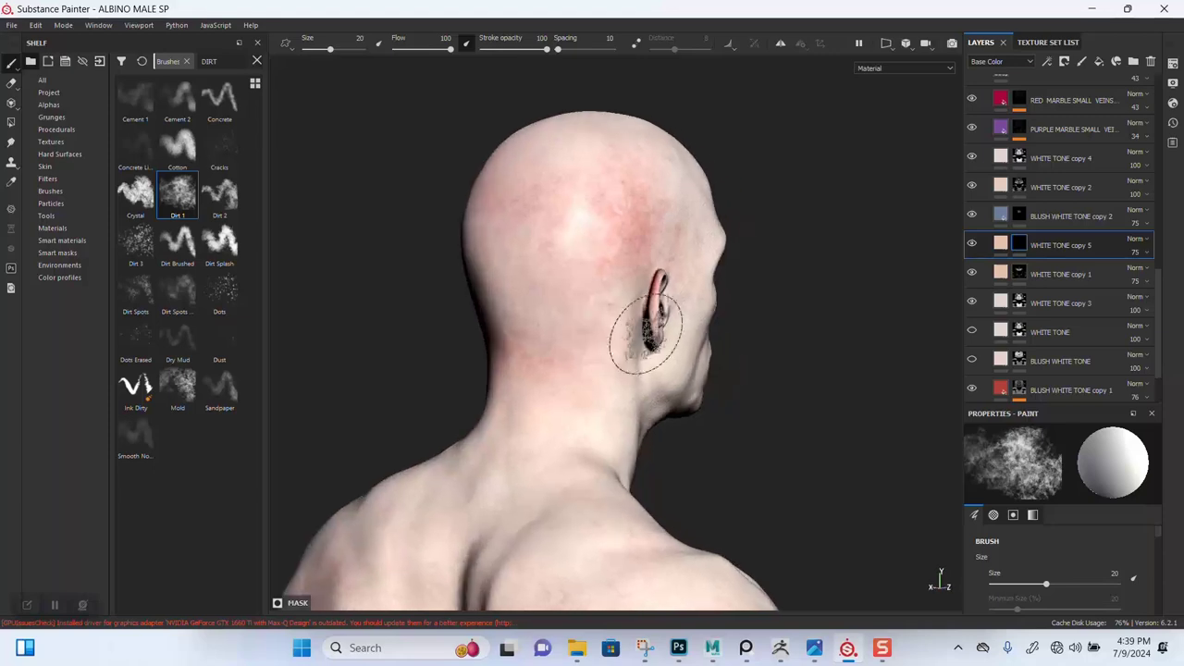
{"action": "middle_click_drag", "start_coordinate": [646, 334], "coordinate": [646, 420], "text": "alt"}
{"action": "left_click", "coordinate": [780, 44]}
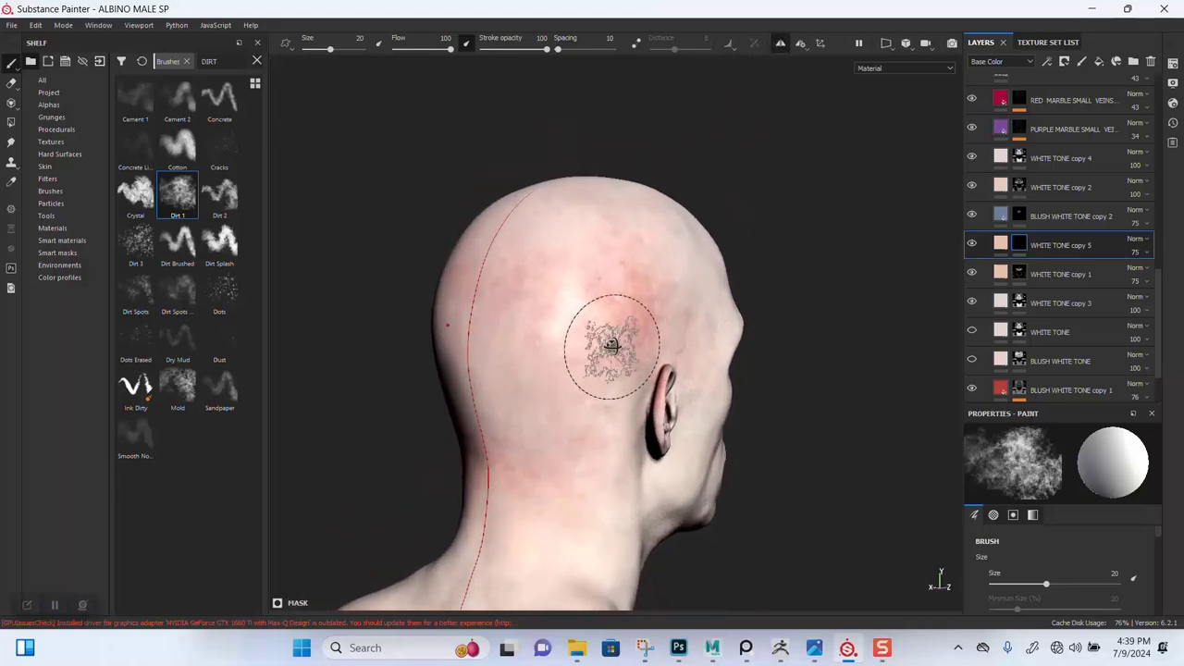
Paint the WHITE TONE copy 5 mask over the back of the head, the neck and the upper back.
{"action": "left_click_drag", "start_coordinate": [607, 349], "coordinate": [638, 277], "text": "alt"}
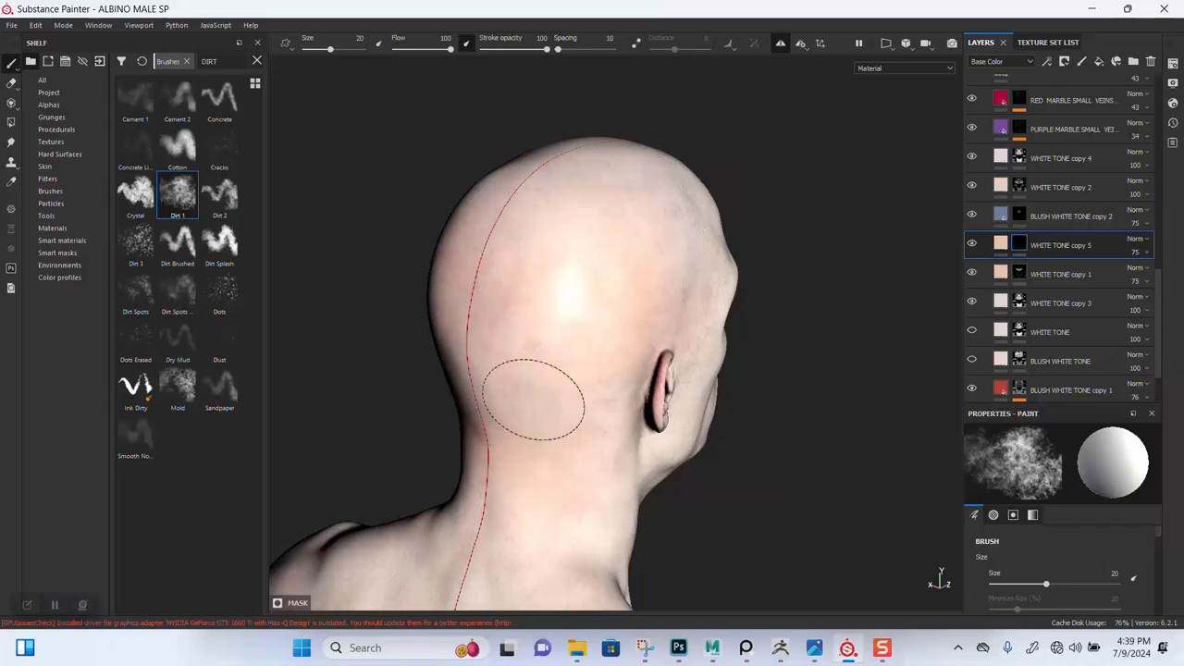
{"action": "mouse_move", "coordinate": [579, 290]}
{"action": "left_mouse_down", "text": "alt"}
{"action": "mouse_move", "coordinate": [660, 337]}
{"action": "mouse_move", "coordinate": [588, 273]}
{"action": "left_mouse_up", "text": "alt"}
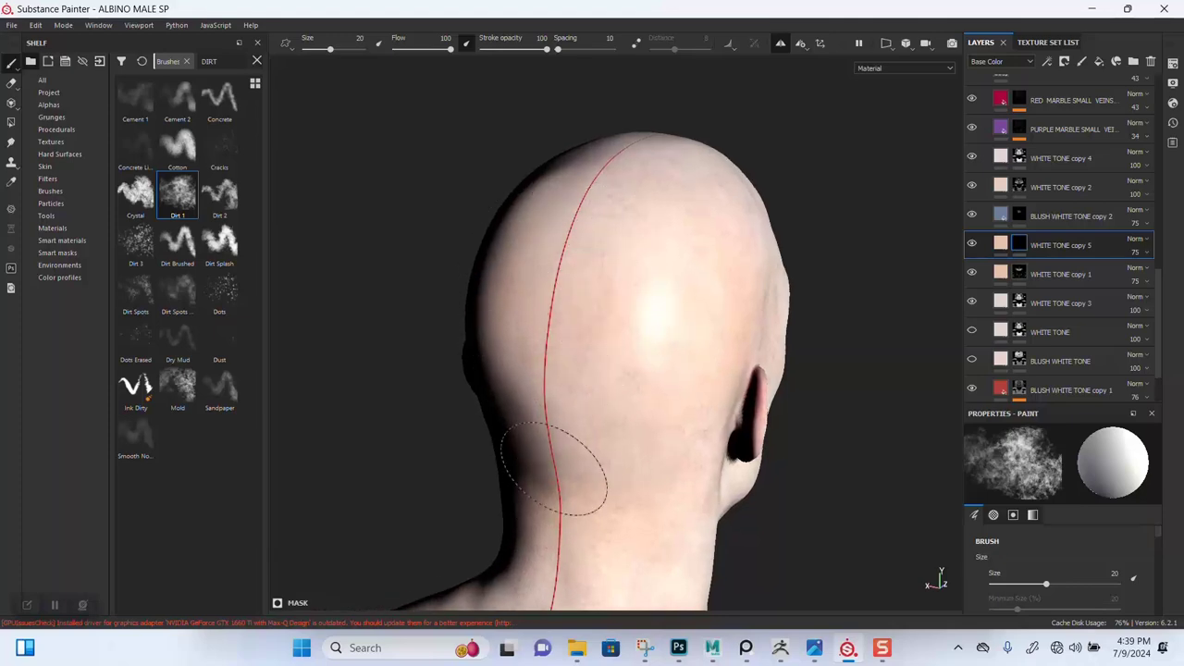
{"action": "left_click_drag", "start_coordinate": [624, 486], "coordinate": [638, 492], "text": "alt"}
{"action": "middle_click_drag", "start_coordinate": [583, 522], "coordinate": [586, 246], "text": "alt"}
{"action": "mouse_move", "coordinate": [566, 403]}
{"action": "middle_mouse_down", "text": "alt"}
{"action": "mouse_move", "coordinate": [571, 303]}
{"action": "mouse_move", "coordinate": [552, 197]}
{"action": "middle_mouse_up", "text": "alt"}
{"action": "left_click_drag", "start_coordinate": [681, 431], "coordinate": [642, 321], "text": "alt"}
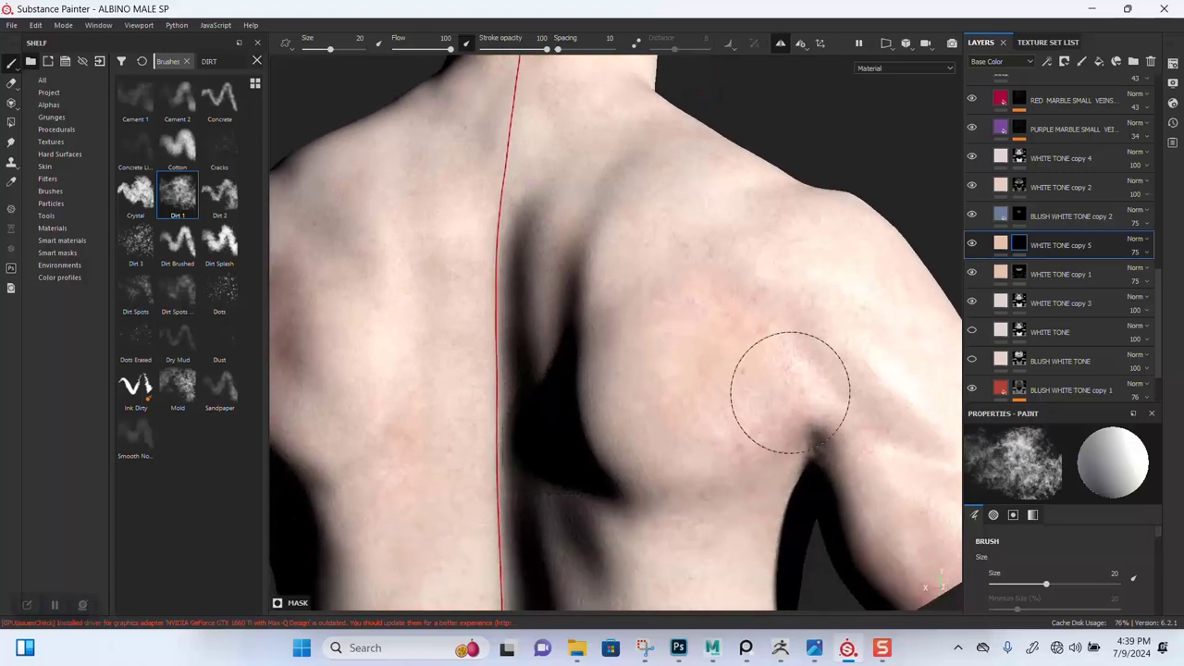
{"action": "mouse_move", "coordinate": [639, 311]}
{"action": "left_mouse_down", "text": "alt"}
{"action": "mouse_move", "coordinate": [655, 323]}
{"action": "mouse_move", "coordinate": [612, 342]}
{"action": "left_mouse_up", "text": "alt"}
{"action": "scroll", "coordinate": [610, 343], "scroll_direction": "down", "scroll_amount": 2}
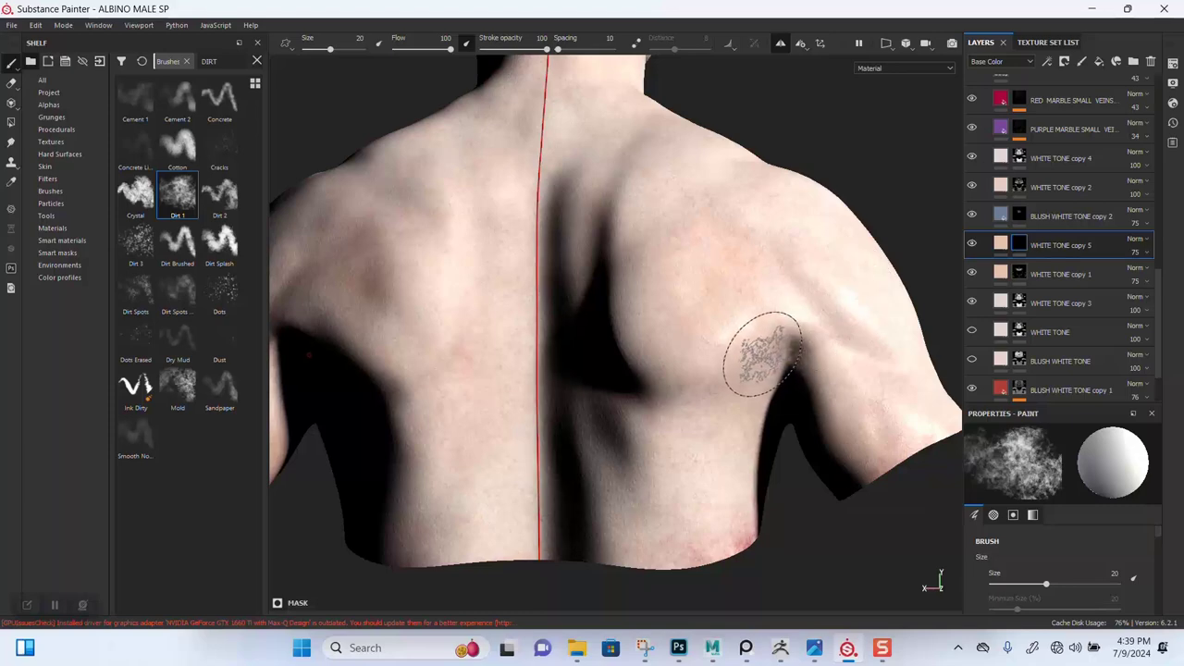
Show only the Base Color channel and continue painting the WHITE TONE copy 5 mask across the back and shoulders.
{"action": "key", "text": "c"}
{"action": "key", "text": "c"}
{"action": "key", "text": "c"}
{"action": "key", "text": "c"}
{"action": "key", "text": "c"}
{"action": "key", "text": "c"}
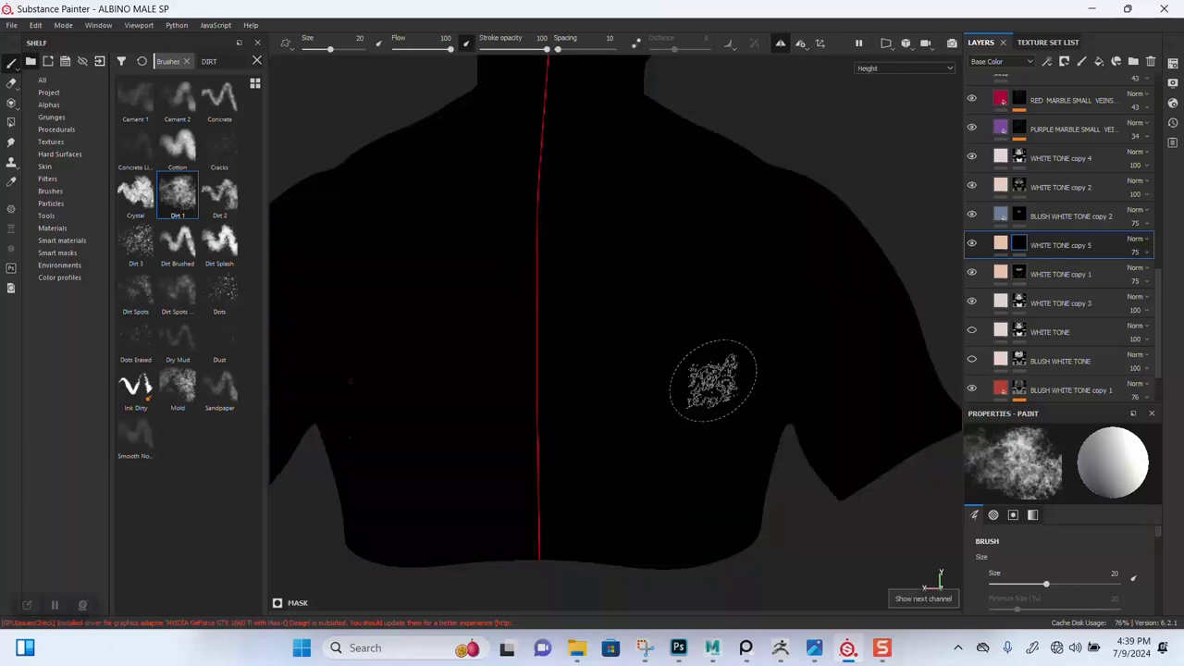
{"action": "key", "text": "c"}
{"action": "key", "text": "c"}
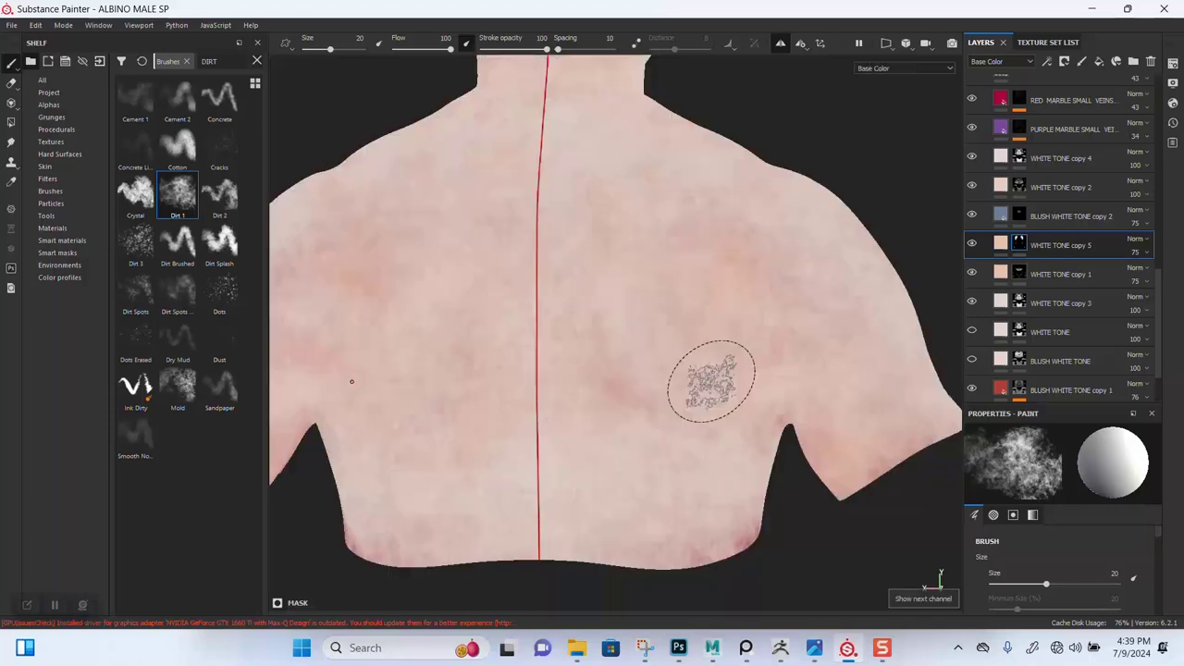
{"action": "left_click_drag", "start_coordinate": [719, 454], "coordinate": [764, 527], "text": "alt"}
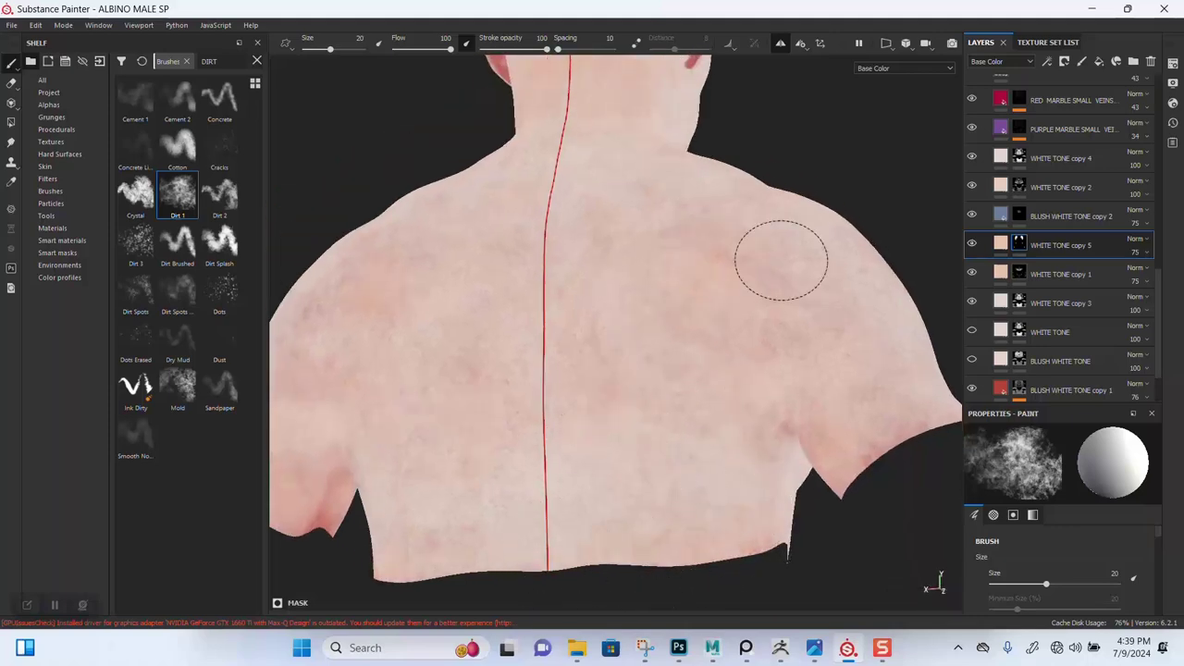
{"action": "left_click_drag", "start_coordinate": [781, 260], "coordinate": [630, 367], "text": "alt"}
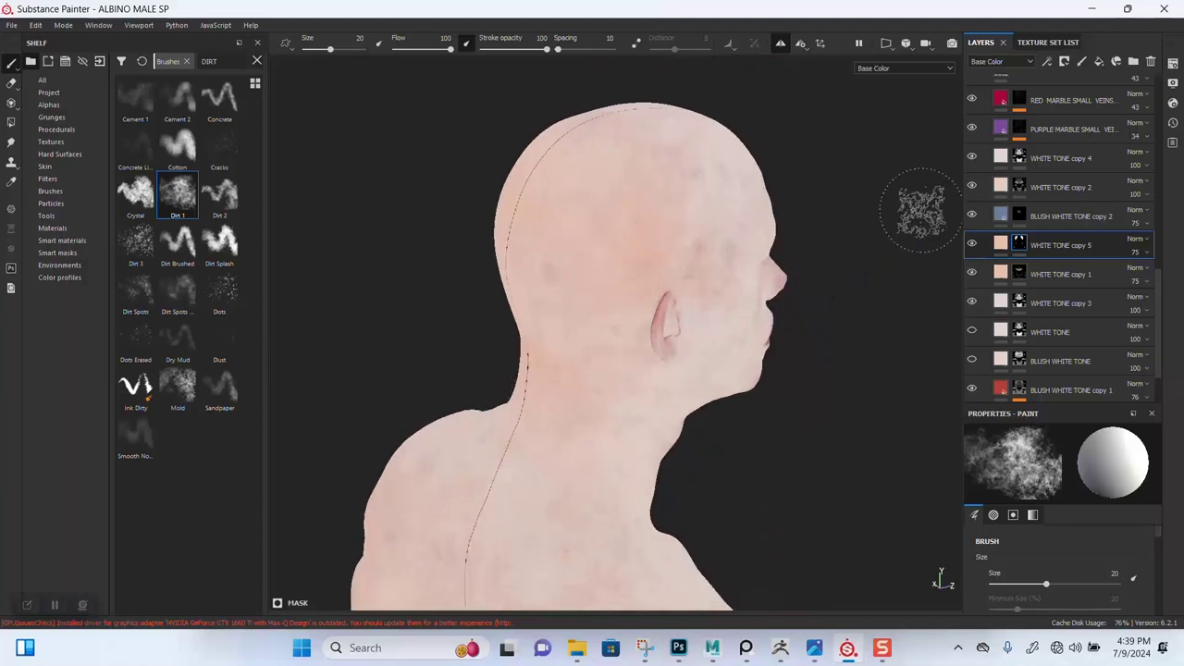
Paint the WHITE TONE copy 4 mask over the side and back of the head, setting the stroke opacity to 67.
{"action": "left_click", "coordinate": [1019, 160]}
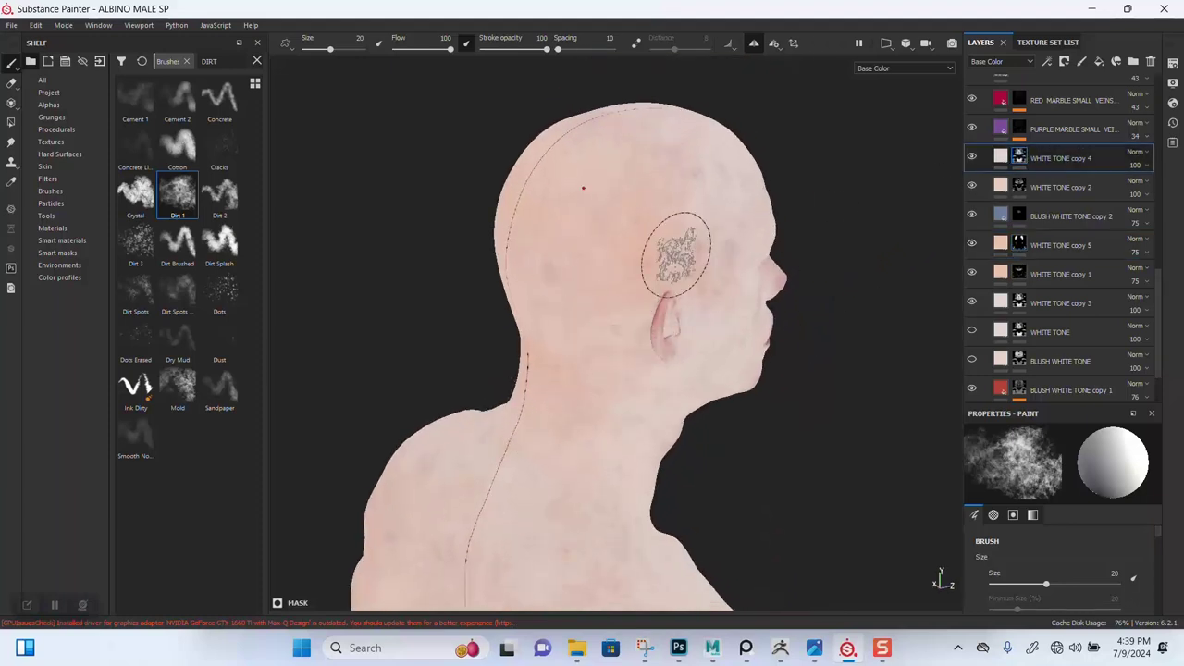
{"action": "right_click_drag", "start_coordinate": [622, 283], "coordinate": [639, 305], "text": "alt"}
{"action": "mouse_move", "coordinate": [647, 287]}
{"action": "left_mouse_down"}
{"action": "mouse_move", "coordinate": [692, 207]}
{"action": "mouse_move", "coordinate": [593, 286]}
{"action": "left_mouse_up"}
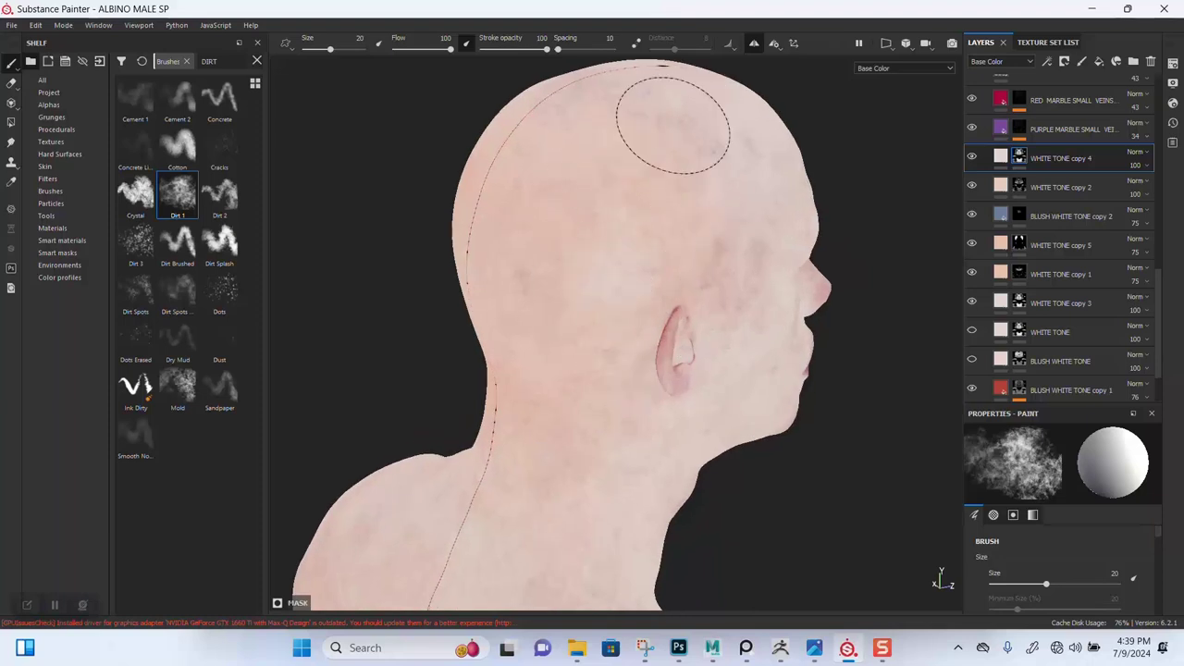
{"action": "left_click_drag", "start_coordinate": [530, 55], "coordinate": [523, 54]}
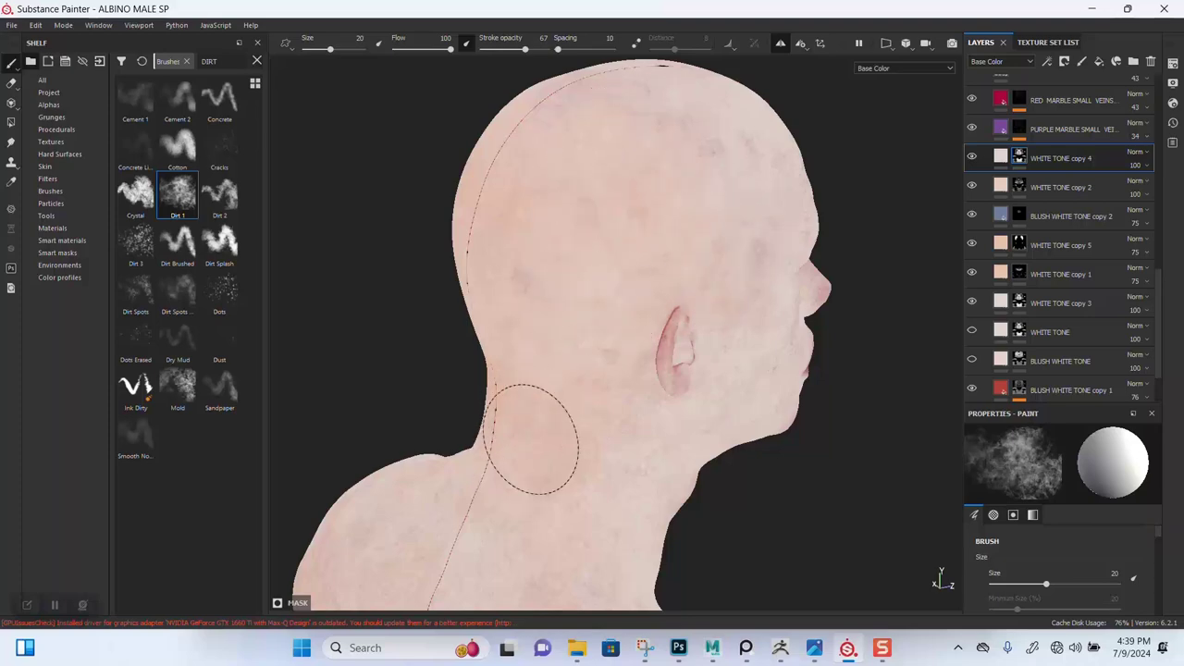
Paint the WHITE TONE copy 4 mask symmetrically down the neck, back and shoulders to blend the reddish patches.
{"action": "middle_click_drag", "start_coordinate": [527, 317], "coordinate": [542, 172], "text": "alt"}
{"action": "left_click_drag", "start_coordinate": [538, 226], "coordinate": [589, 269], "text": "alt"}
{"action": "middle_click_drag", "start_coordinate": [578, 365], "coordinate": [587, 269], "text": "alt"}
{"action": "mouse_move", "coordinate": [590, 310]}
{"action": "middle_mouse_down", "text": "alt"}
{"action": "mouse_move", "coordinate": [583, 219]}
{"action": "mouse_move", "coordinate": [602, 160]}
{"action": "middle_mouse_up", "text": "alt"}
{"action": "left_click_drag", "start_coordinate": [616, 409], "coordinate": [706, 357], "text": "alt"}
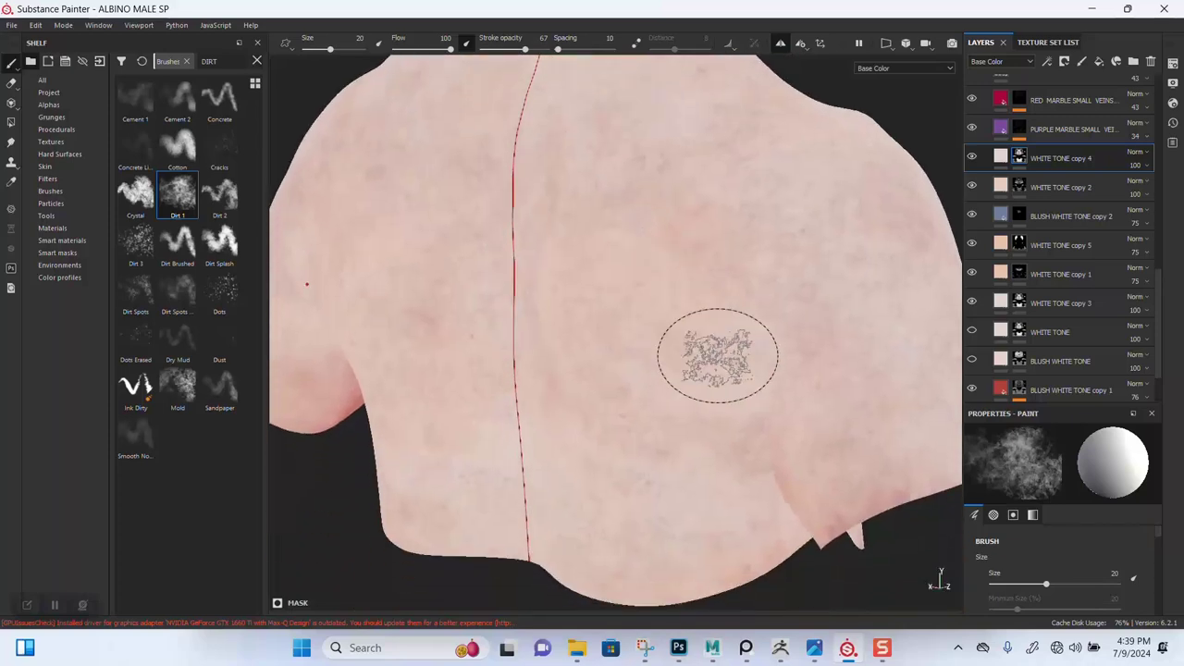
{"action": "mouse_move", "coordinate": [831, 520]}
{"action": "left_mouse_down", "text": "alt"}
{"action": "mouse_move", "coordinate": [684, 415]}
{"action": "mouse_move", "coordinate": [727, 327]}
{"action": "mouse_move", "coordinate": [468, 357]}
{"action": "left_mouse_up", "text": "alt"}
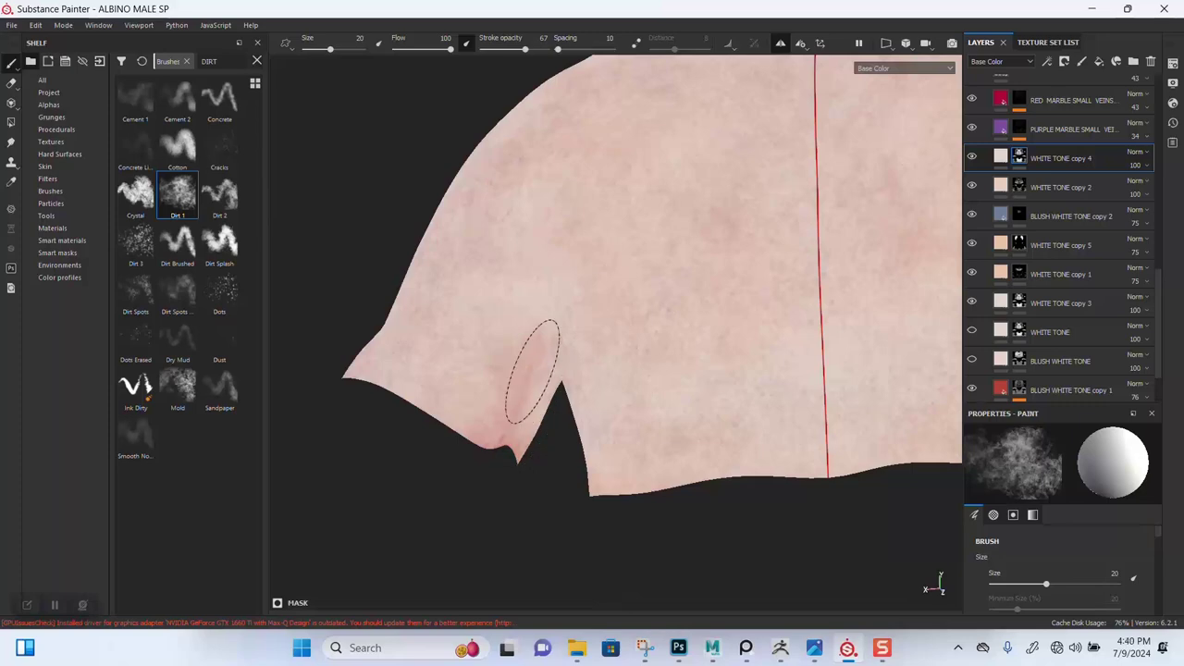
{"action": "mouse_move", "coordinate": [732, 339]}
{"action": "left_mouse_down", "text": "alt"}
{"action": "mouse_move", "coordinate": [665, 378]}
{"action": "mouse_move", "coordinate": [619, 355]}
{"action": "left_mouse_up", "text": "alt"}
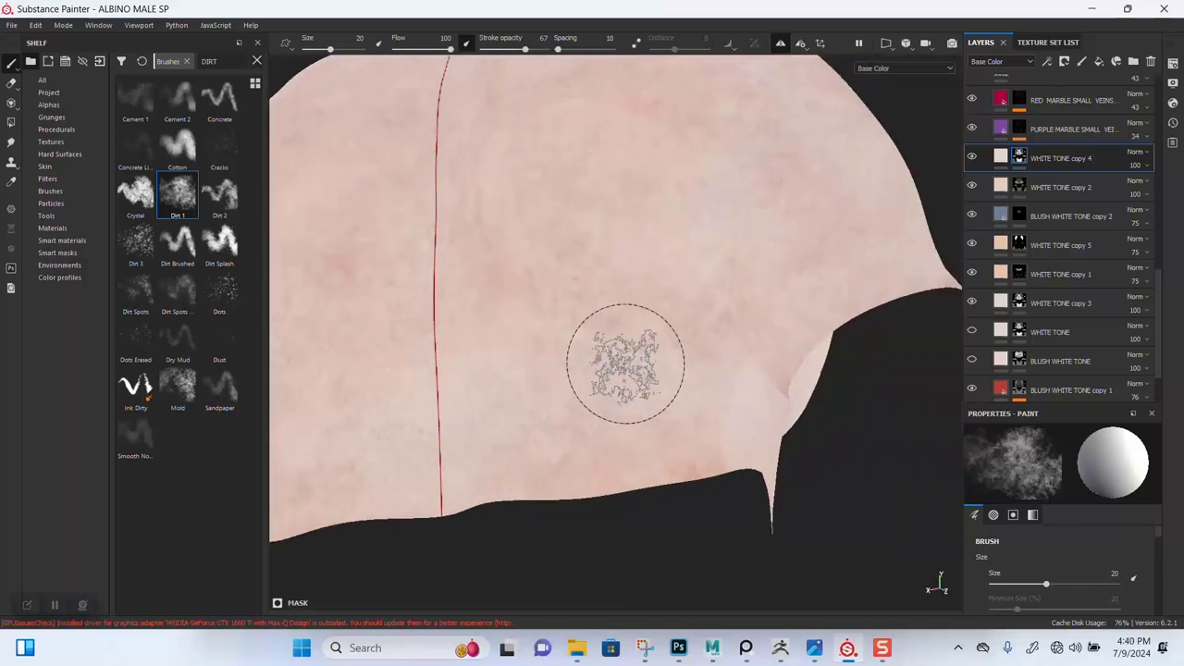
Blend the WHITE TONE copy 4 mask over the side and crown of the head, and return to the full Material display.
{"action": "mouse_move", "coordinate": [611, 490]}
{"action": "left_mouse_down", "text": "alt"}
{"action": "mouse_move", "coordinate": [678, 296]}
{"action": "mouse_move", "coordinate": [655, 305]}
{"action": "mouse_move", "coordinate": [478, 515]}
{"action": "mouse_move", "coordinate": [444, 481]}
{"action": "mouse_move", "coordinate": [638, 360]}
{"action": "mouse_move", "coordinate": [604, 317]}
{"action": "mouse_move", "coordinate": [528, 290]}
{"action": "mouse_move", "coordinate": [579, 447]}
{"action": "left_mouse_up", "text": "alt"}
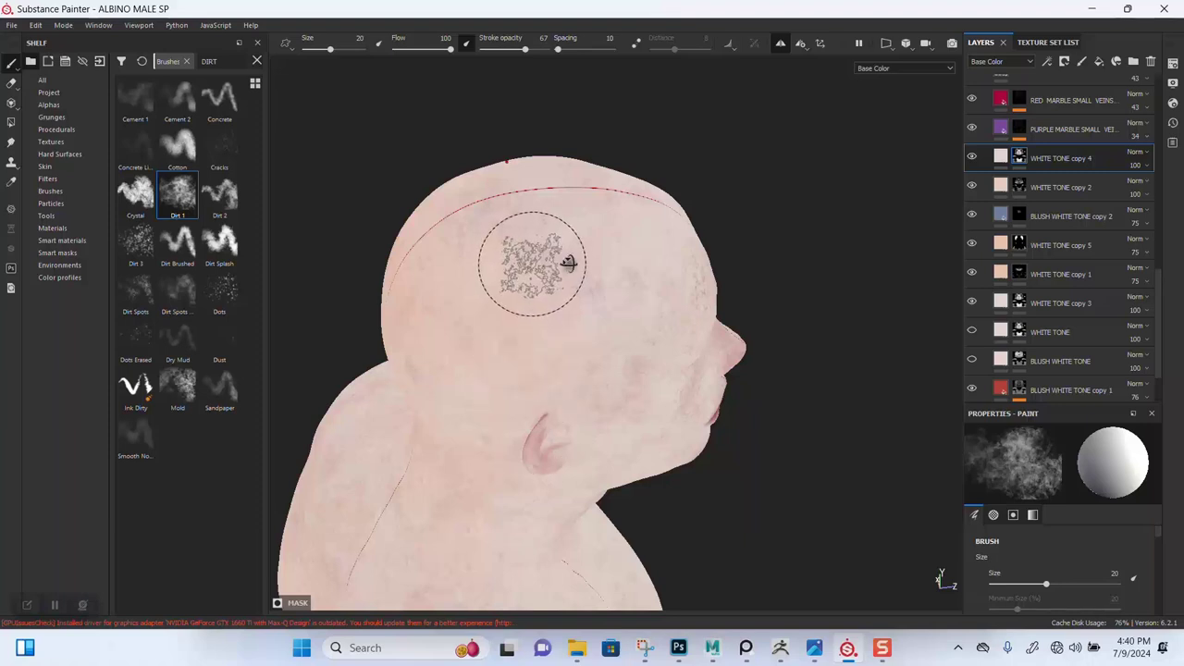
{"action": "left_click_drag", "start_coordinate": [546, 264], "coordinate": [513, 251], "text": "alt"}
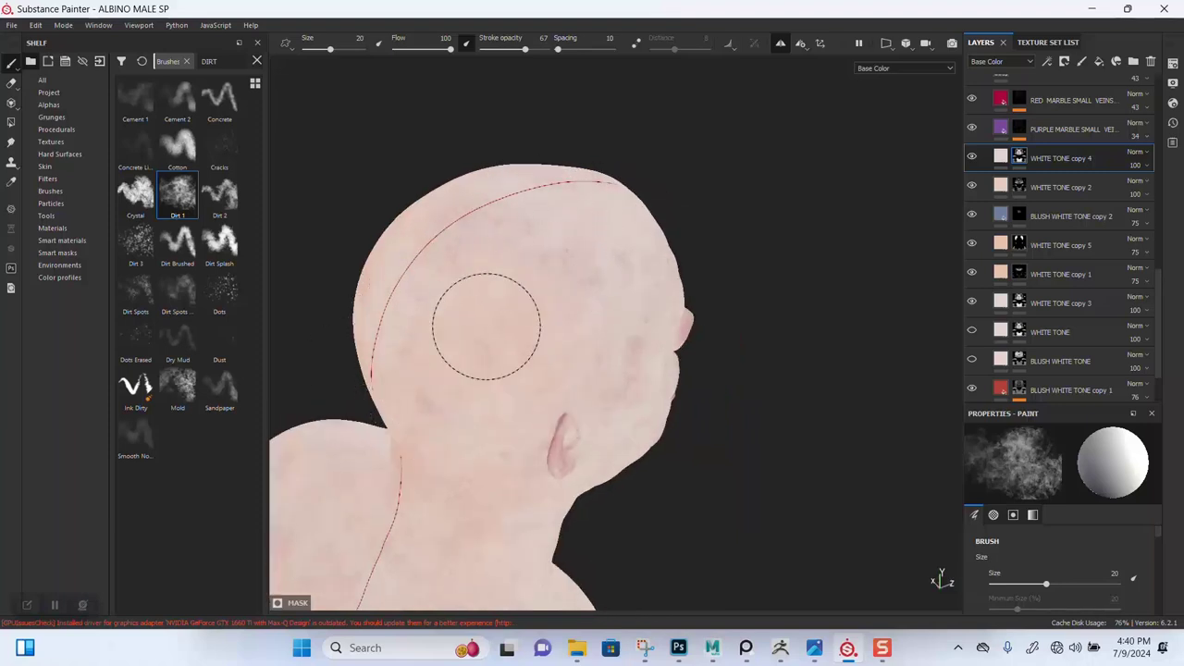
{"action": "mouse_move", "coordinate": [393, 417]}
{"action": "left_mouse_down", "text": "alt"}
{"action": "mouse_move", "coordinate": [629, 410]}
{"action": "mouse_move", "coordinate": [648, 370]}
{"action": "mouse_move", "coordinate": [528, 322]}
{"action": "mouse_move", "coordinate": [653, 453]}
{"action": "mouse_move", "coordinate": [626, 423]}
{"action": "left_mouse_up", "text": "alt"}
{"action": "key", "text": "m"}
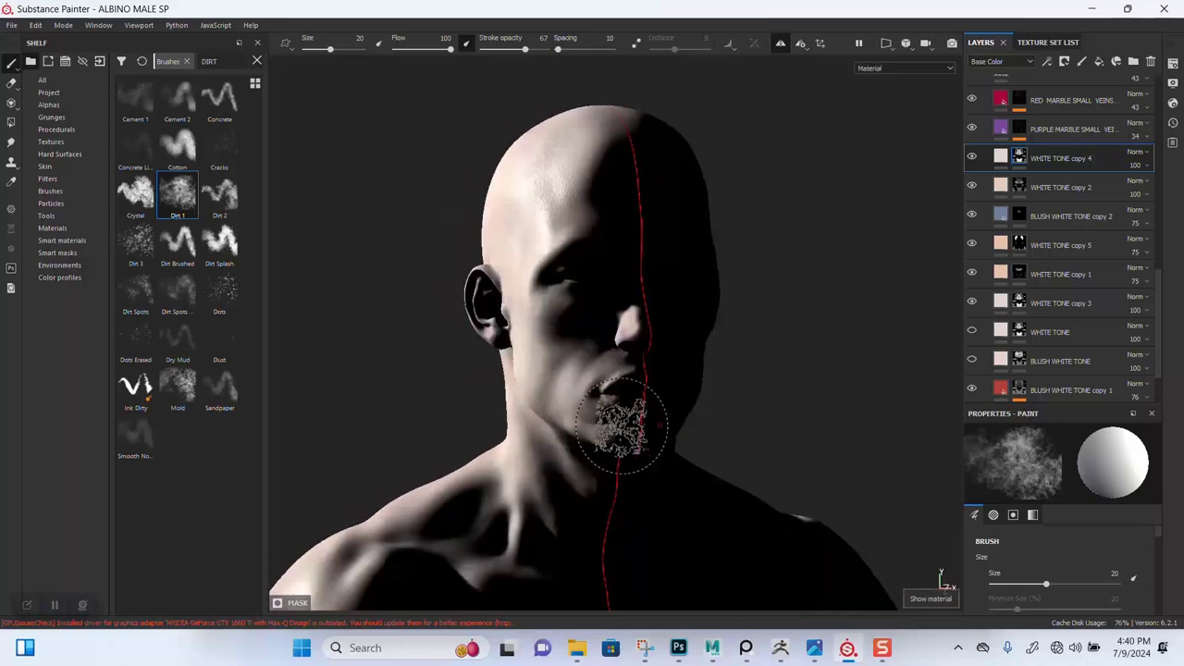
Compare the face, neck and chest with the WHITE TONE copy 4 layer hidden and shown under rotated lighting.
{"action": "right_click_drag", "start_coordinate": [657, 379], "coordinate": [694, 374], "text": "shift"}
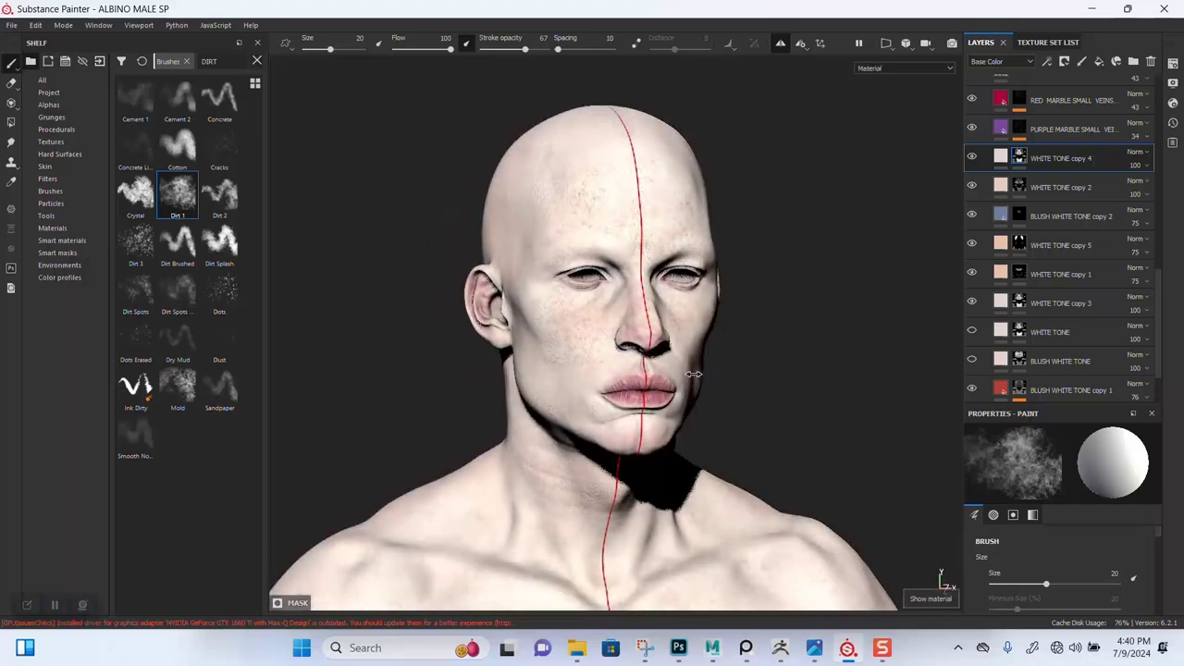
{"action": "left_click_drag", "start_coordinate": [787, 265], "coordinate": [774, 290], "text": "alt"}
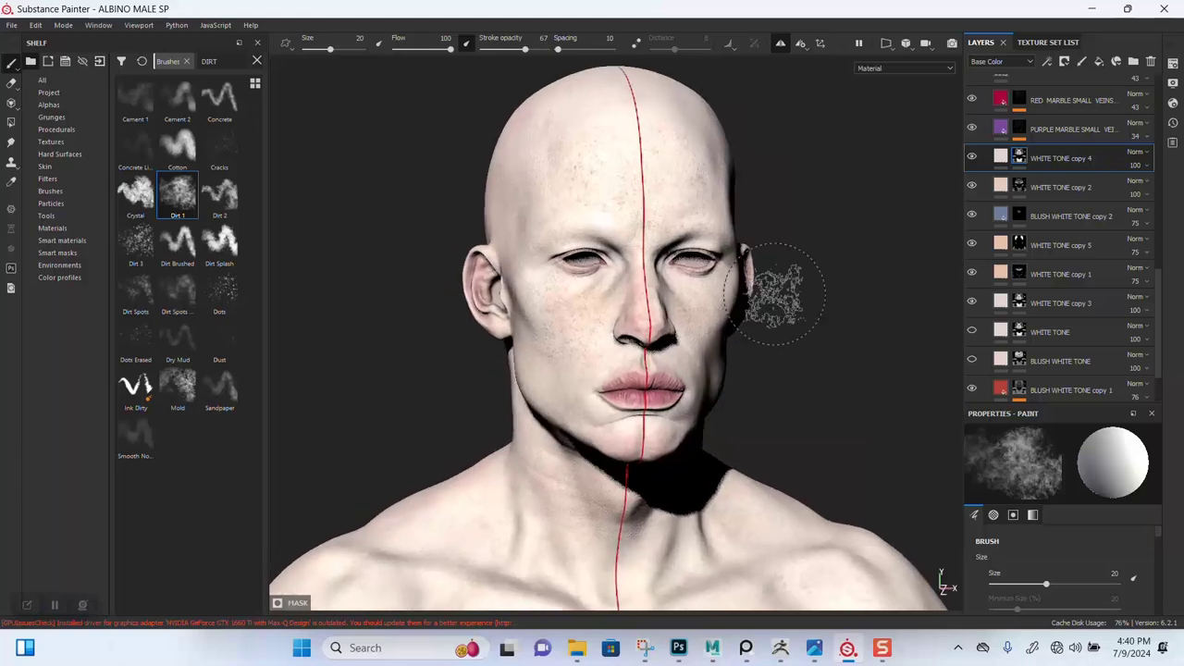
{"action": "left_click", "coordinate": [971, 158]}
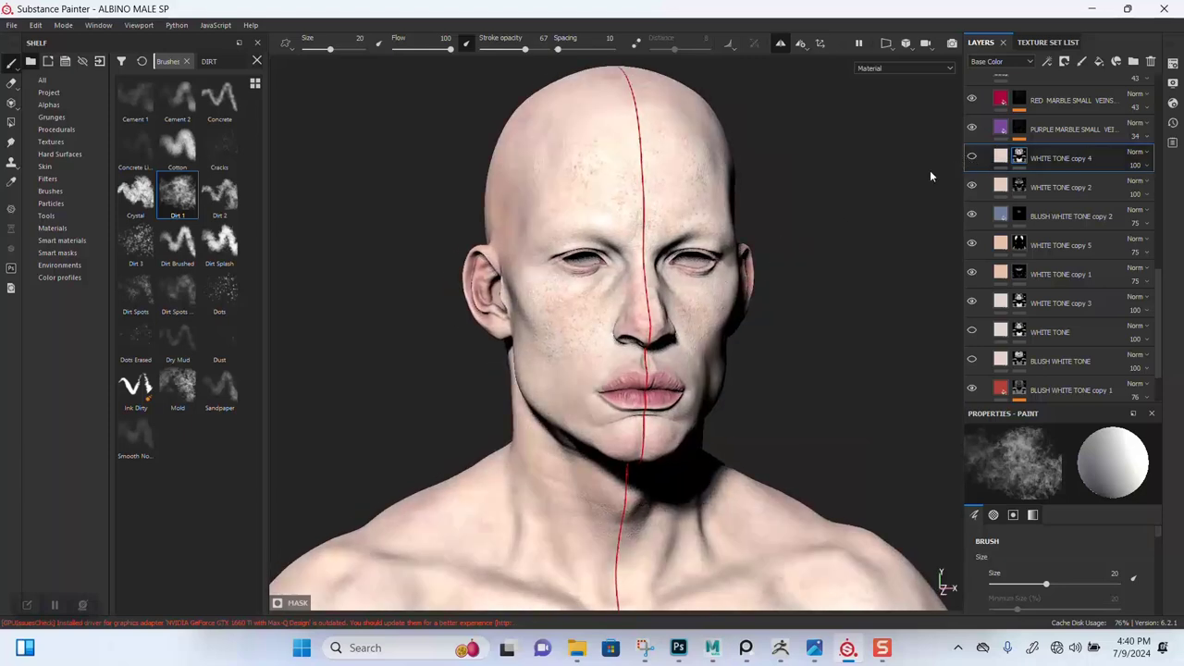
{"action": "right_click_drag", "start_coordinate": [682, 371], "coordinate": [700, 285], "text": "alt"}
{"action": "middle_click_drag", "start_coordinate": [726, 310], "coordinate": [714, 199], "text": "alt"}
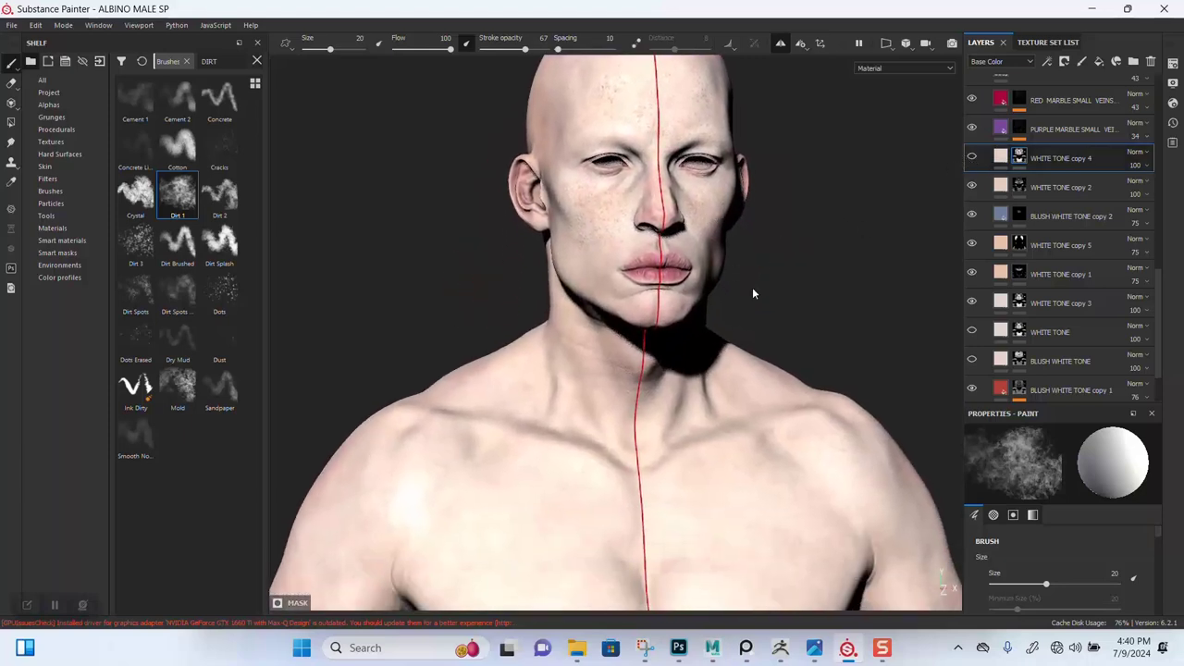
{"action": "left_click_drag", "start_coordinate": [753, 293], "coordinate": [727, 370], "text": "alt"}
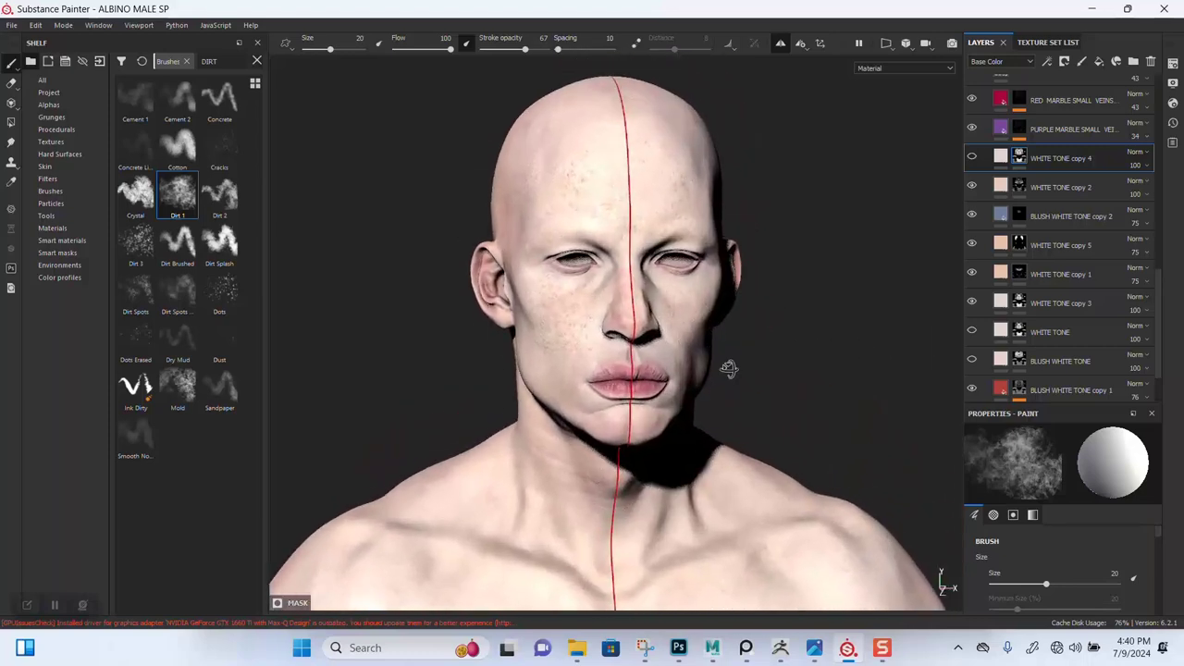
{"action": "left_click", "coordinate": [971, 157]}
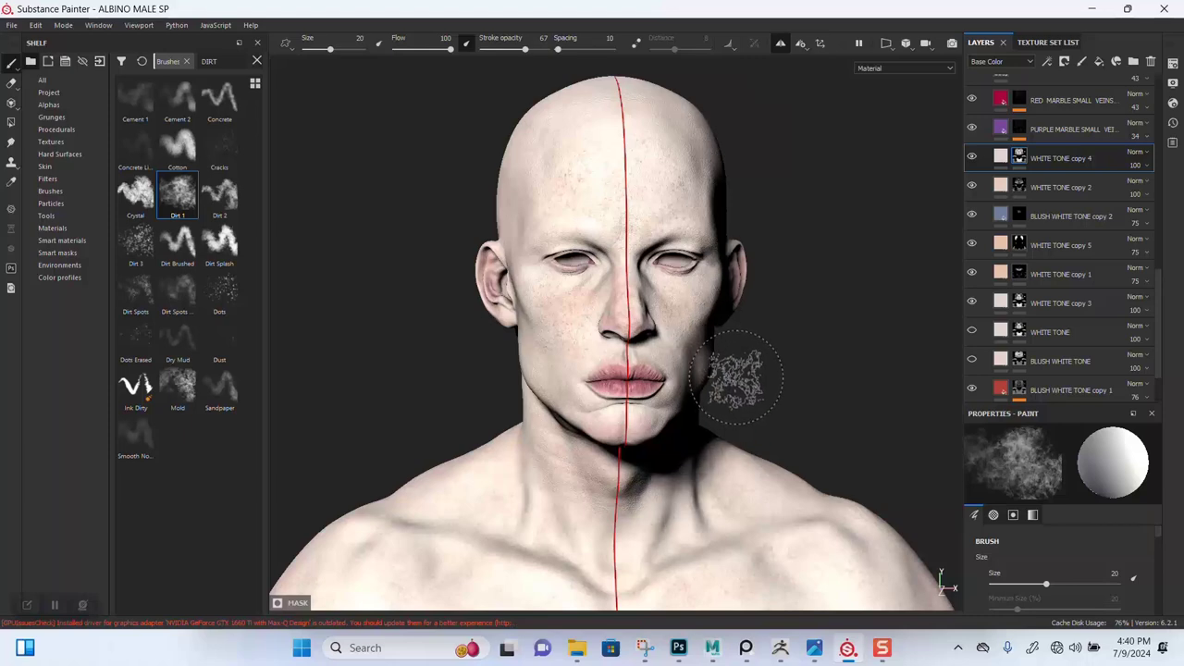
{"action": "mouse_move", "coordinate": [723, 393]}
{"action": "left_mouse_down", "text": "alt"}
{"action": "mouse_move", "coordinate": [713, 389]}
{"action": "mouse_move", "coordinate": [730, 370]}
{"action": "left_mouse_up", "text": "alt"}
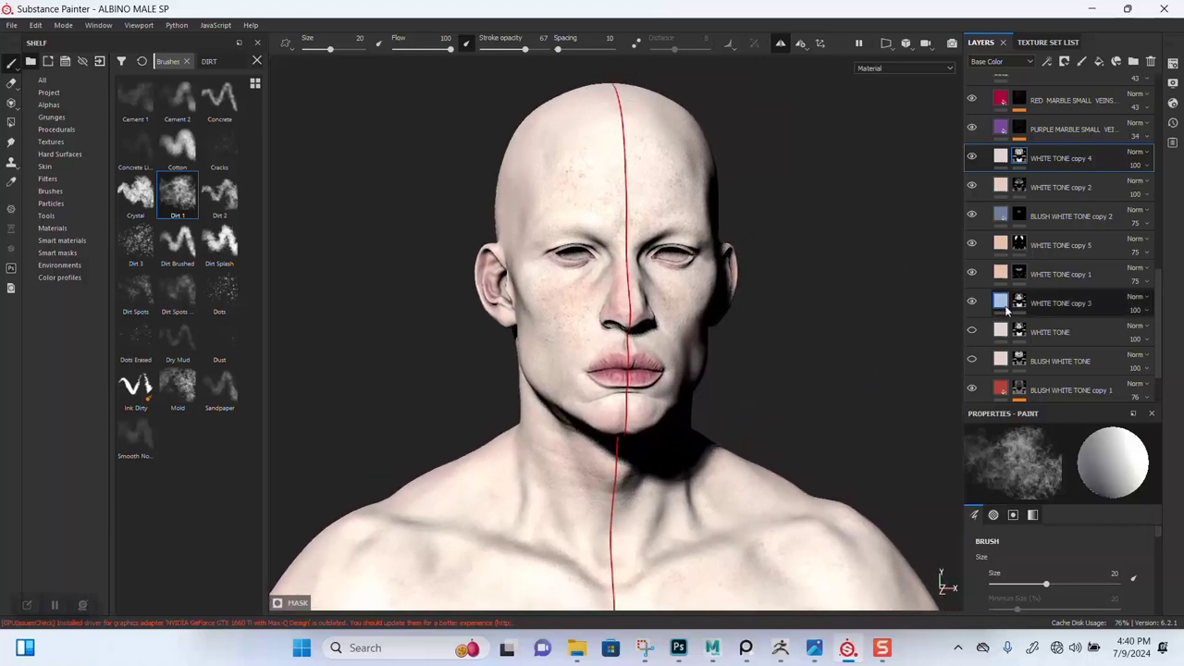
Hide the WHITE TONE copy 3 layer and check the face and neck without it.
{"action": "left_click", "coordinate": [971, 303]}
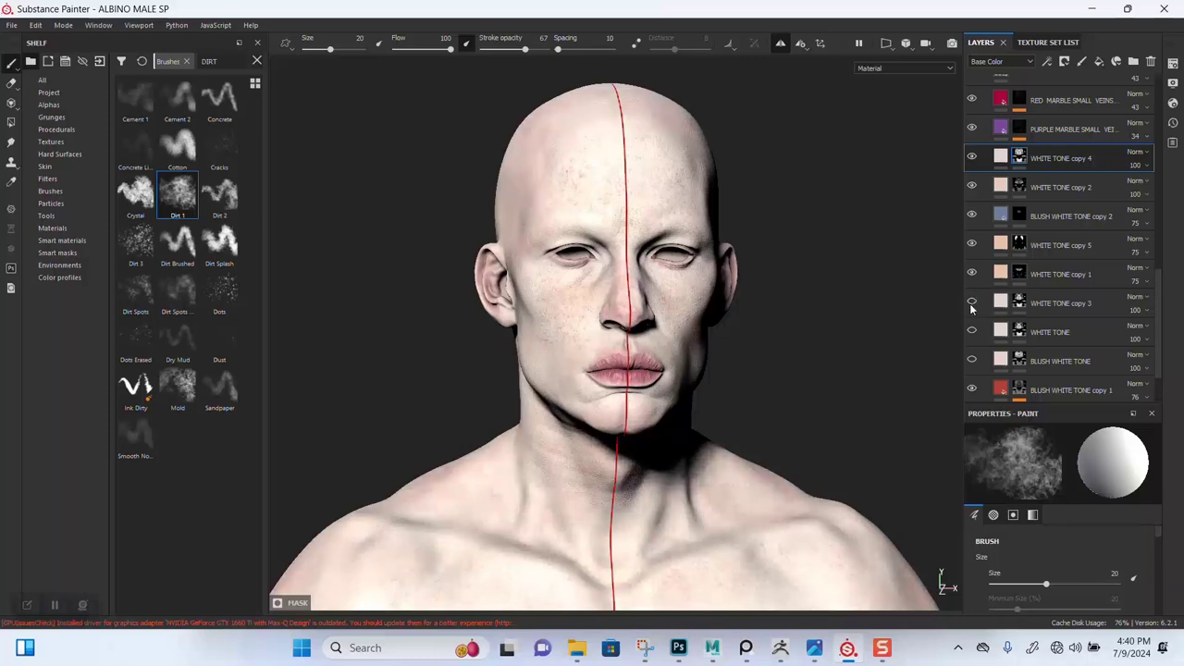
{"action": "mouse_move", "coordinate": [944, 305]}
{"action": "left_mouse_down", "text": "alt"}
{"action": "mouse_move", "coordinate": [879, 352]}
{"action": "mouse_move", "coordinate": [851, 356]}
{"action": "mouse_move", "coordinate": [832, 330]}
{"action": "mouse_move", "coordinate": [861, 371]}
{"action": "mouse_move", "coordinate": [772, 323]}
{"action": "mouse_move", "coordinate": [804, 391]}
{"action": "mouse_move", "coordinate": [835, 355]}
{"action": "mouse_move", "coordinate": [832, 396]}
{"action": "mouse_move", "coordinate": [806, 397]}
{"action": "left_mouse_up", "text": "alt"}
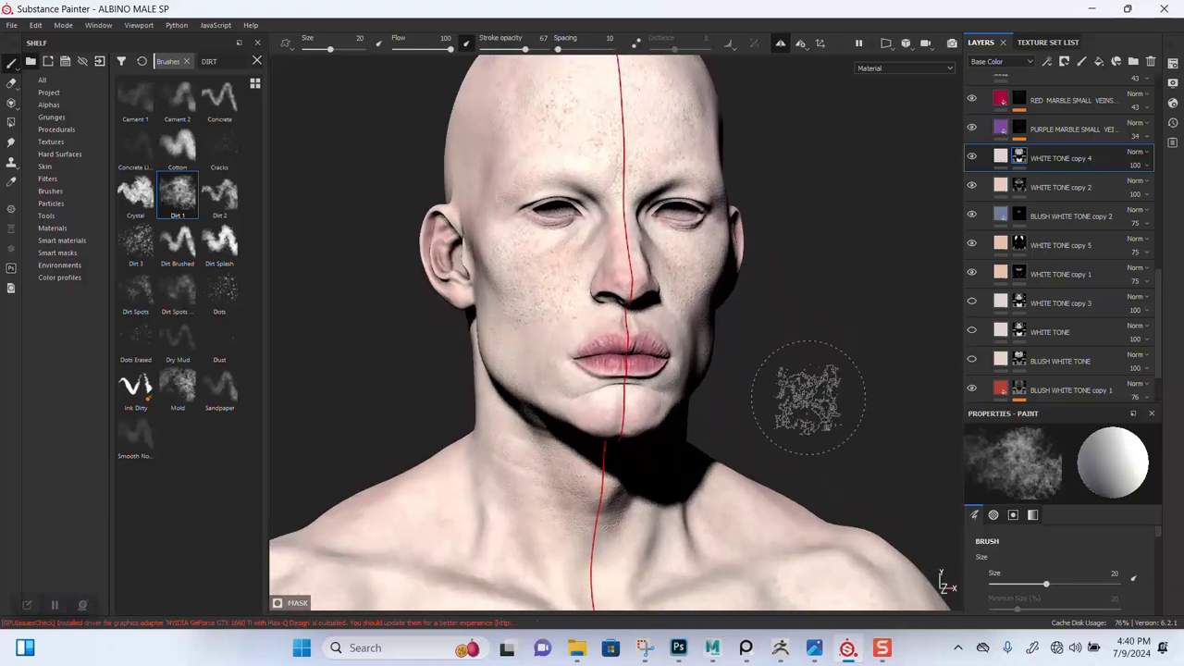
{"action": "middle_click_drag", "start_coordinate": [805, 396], "coordinate": [787, 333], "text": "alt"}
{"action": "left_click_drag", "start_coordinate": [787, 332], "coordinate": [802, 376], "text": "alt"}
{"action": "right_click_drag", "start_coordinate": [802, 376], "coordinate": [810, 368], "text": "alt"}
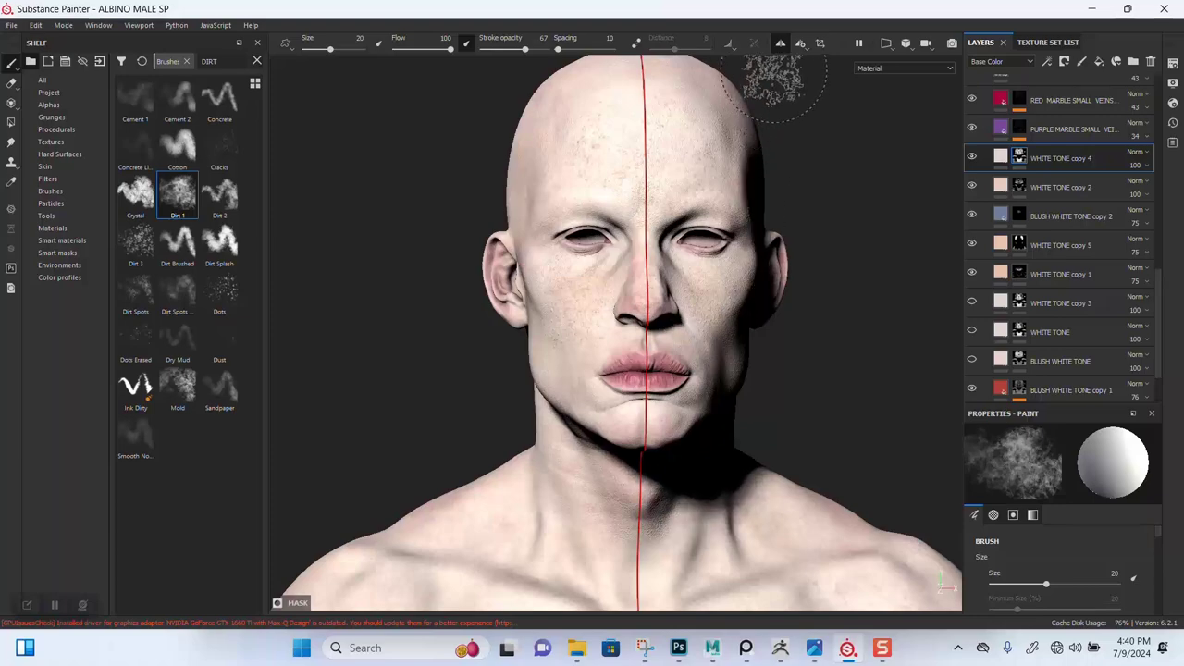
Turn off symmetry and examine the skin from the side and front of the head under changing light.
{"action": "left_click_drag", "start_coordinate": [655, 277], "coordinate": [827, 283], "text": "alt"}
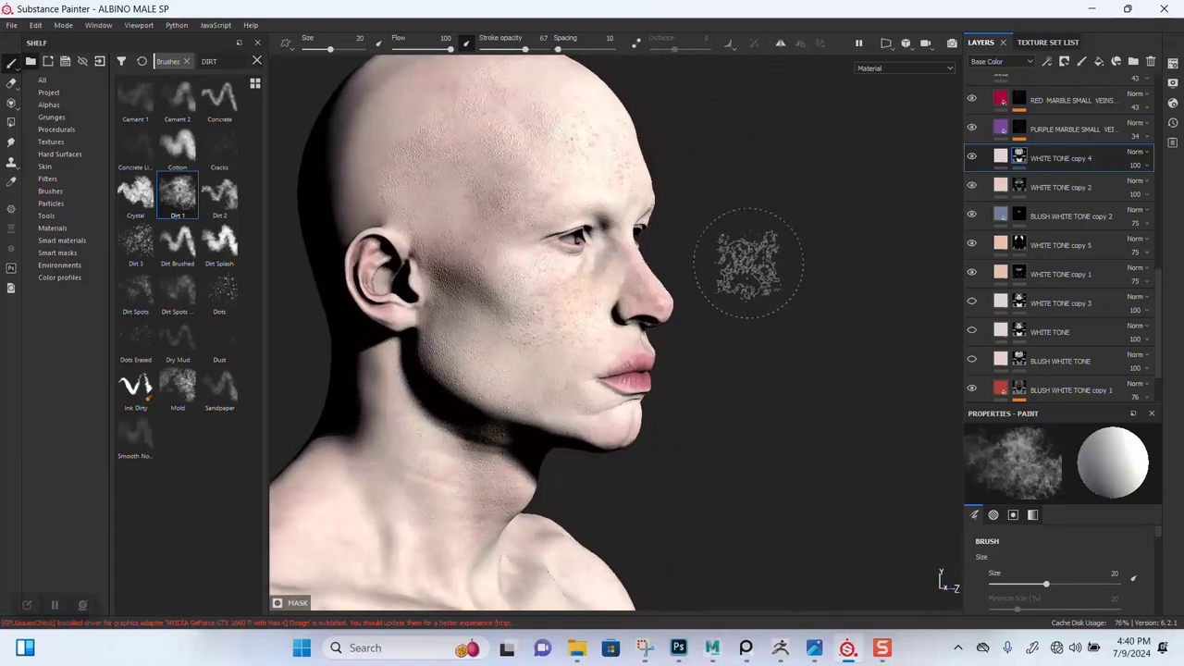
{"action": "mouse_move", "coordinate": [747, 257]}
{"action": "right_mouse_down", "text": "shift"}
{"action": "mouse_move", "coordinate": [700, 264]}
{"action": "mouse_move", "coordinate": [746, 260]}
{"action": "right_mouse_up", "text": "shift"}
{"action": "left_click_drag", "start_coordinate": [771, 297], "coordinate": [703, 265], "text": "alt"}
{"action": "right_click_drag", "start_coordinate": [753, 283], "coordinate": [805, 273], "text": "shift"}
{"action": "left_click_drag", "start_coordinate": [804, 272], "coordinate": [815, 246], "text": "alt"}
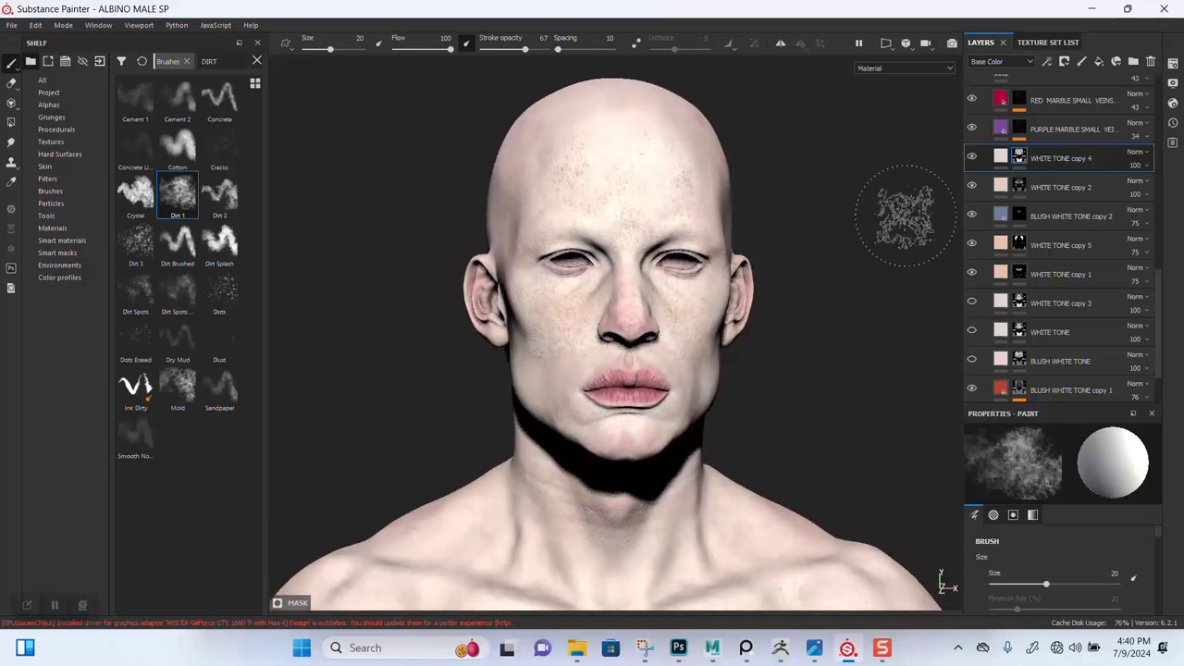
Toggle the WHITE TONE copy 4 layer off and on to judge how it covers the facial redness.
{"action": "left_click", "coordinate": [971, 158]}
{"action": "left_click", "coordinate": [971, 159]}
{"action": "left_click", "coordinate": [971, 158]}
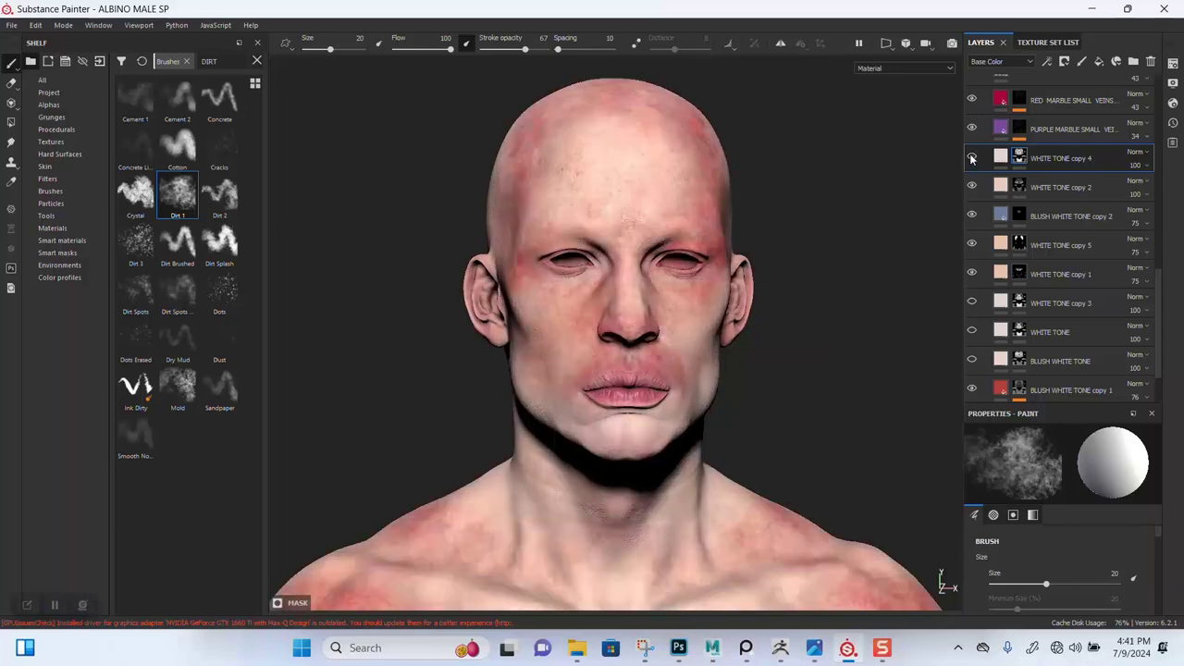
{"action": "left_click", "coordinate": [970, 158]}
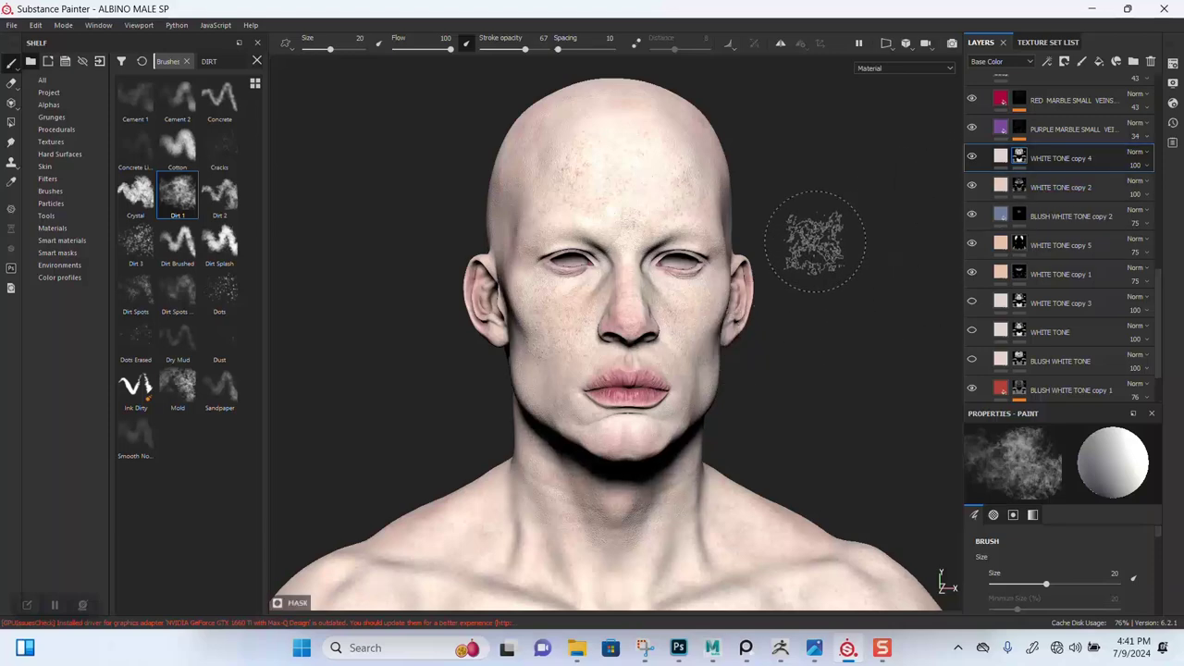
Make the hat and eye texture sets visible together with the albino male's skin.
{"action": "left_click", "coordinate": [1046, 42]}
{"action": "left_click", "coordinate": [992, 59]}
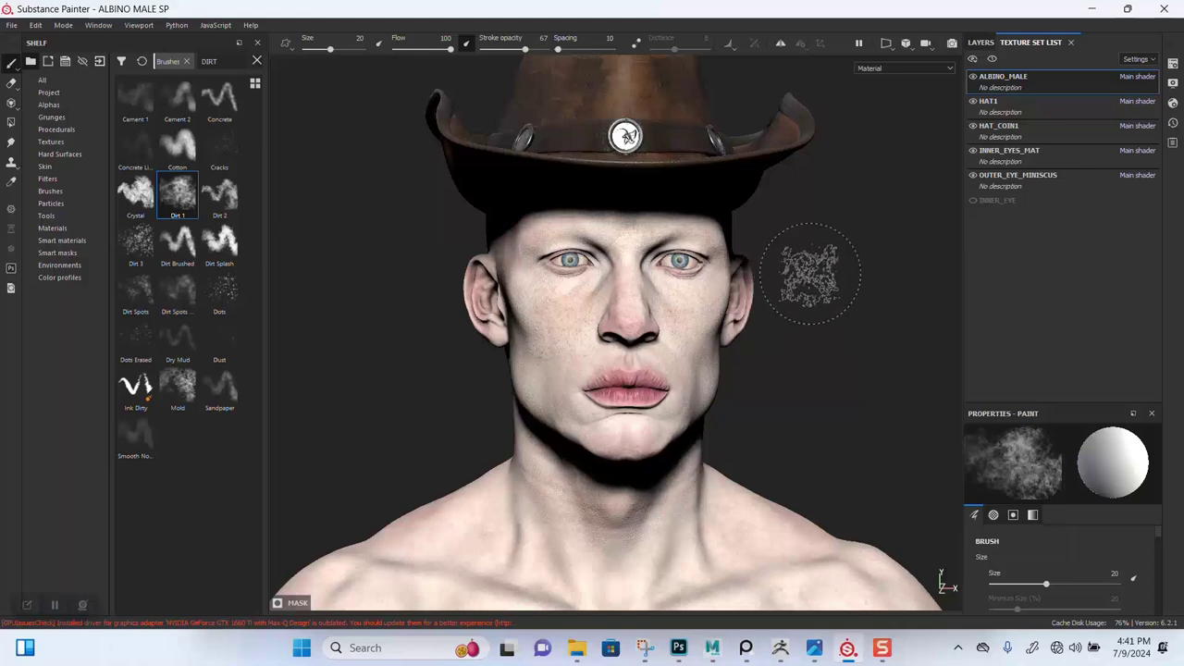
{"action": "left_click", "coordinate": [1172, 64]}
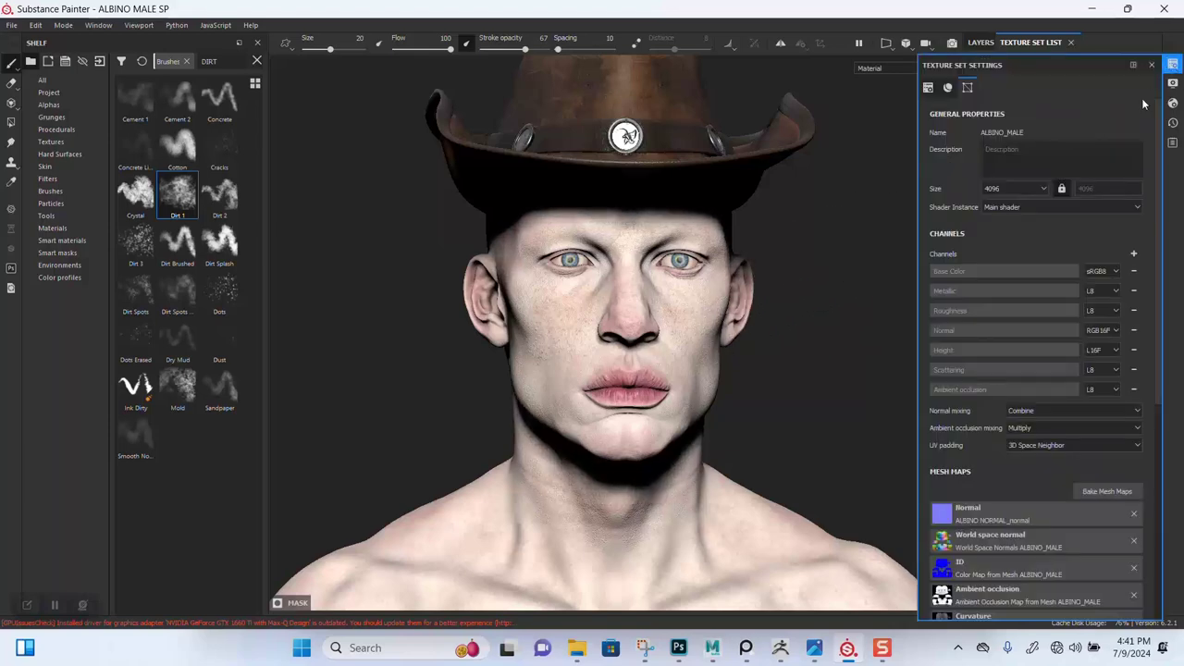
Try the Bonifacio Street environment map to light the character.
{"action": "left_click", "coordinate": [1172, 84]}
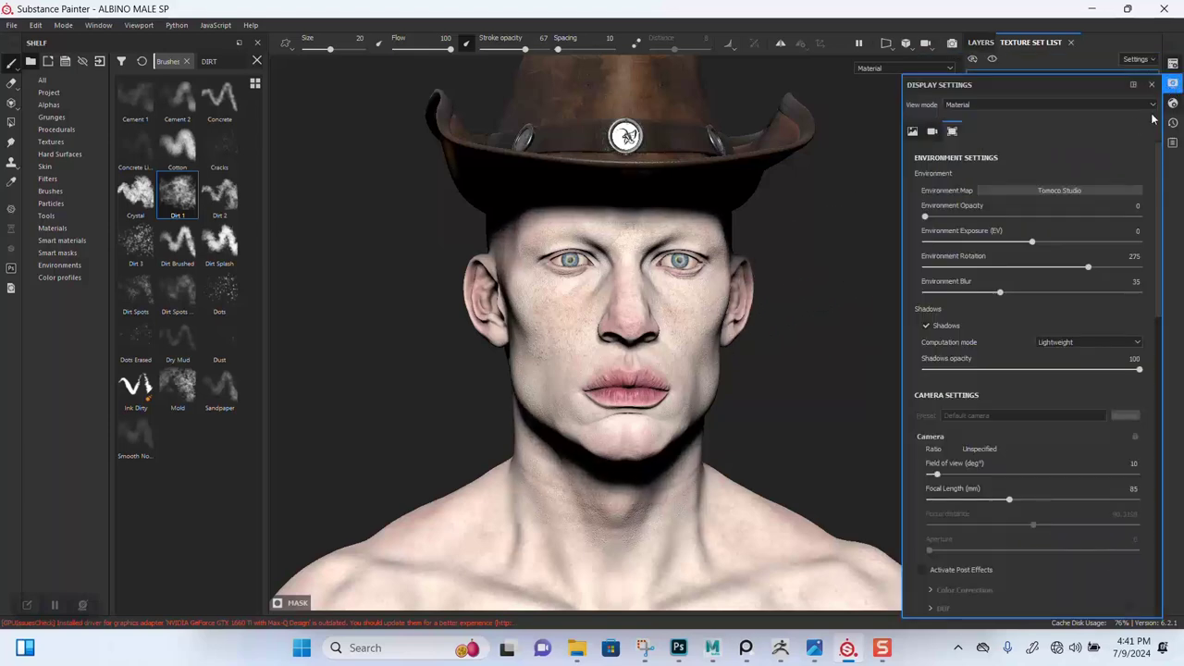
{"action": "left_click", "coordinate": [1093, 189]}
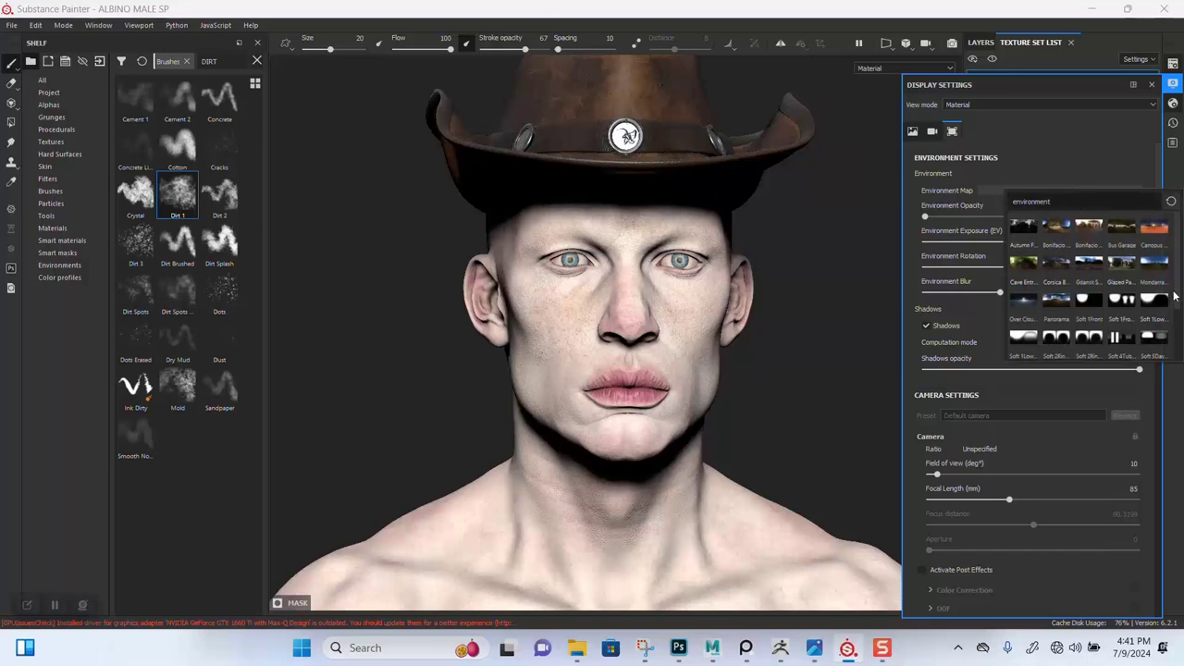
{"action": "left_click", "coordinate": [1087, 228]}
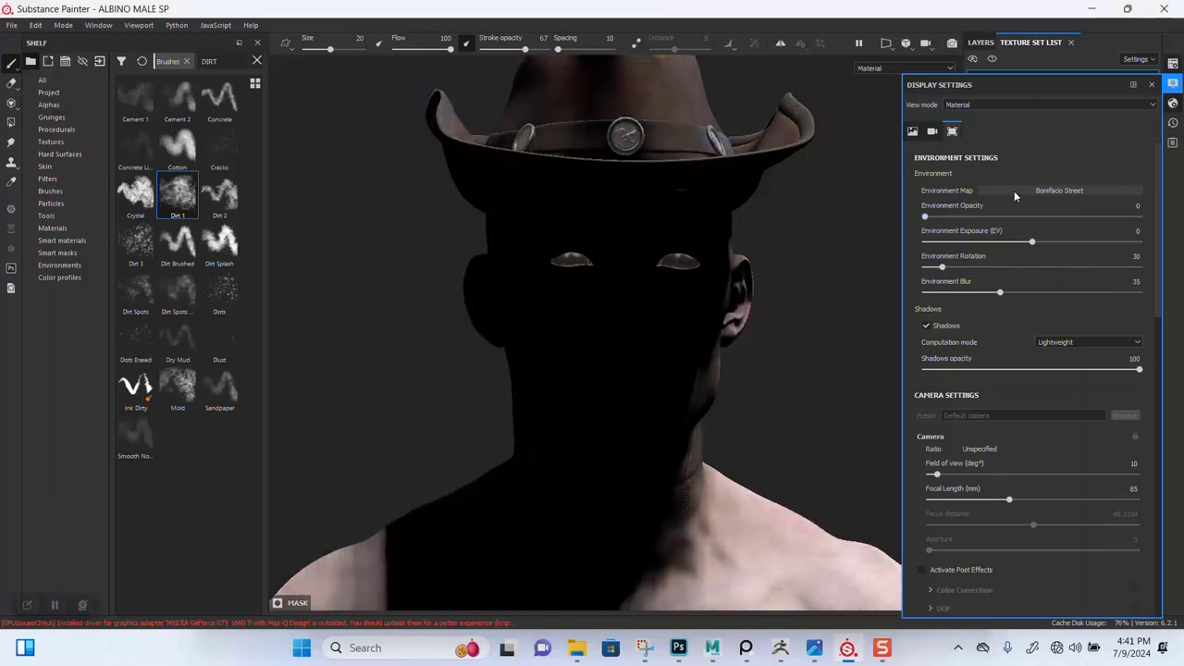
Set the environment map to Bus Garage and rotate the environment to 244 so that light falls on the face.
{"action": "left_click", "coordinate": [1063, 192]}
{"action": "left_click", "coordinate": [1120, 232]}
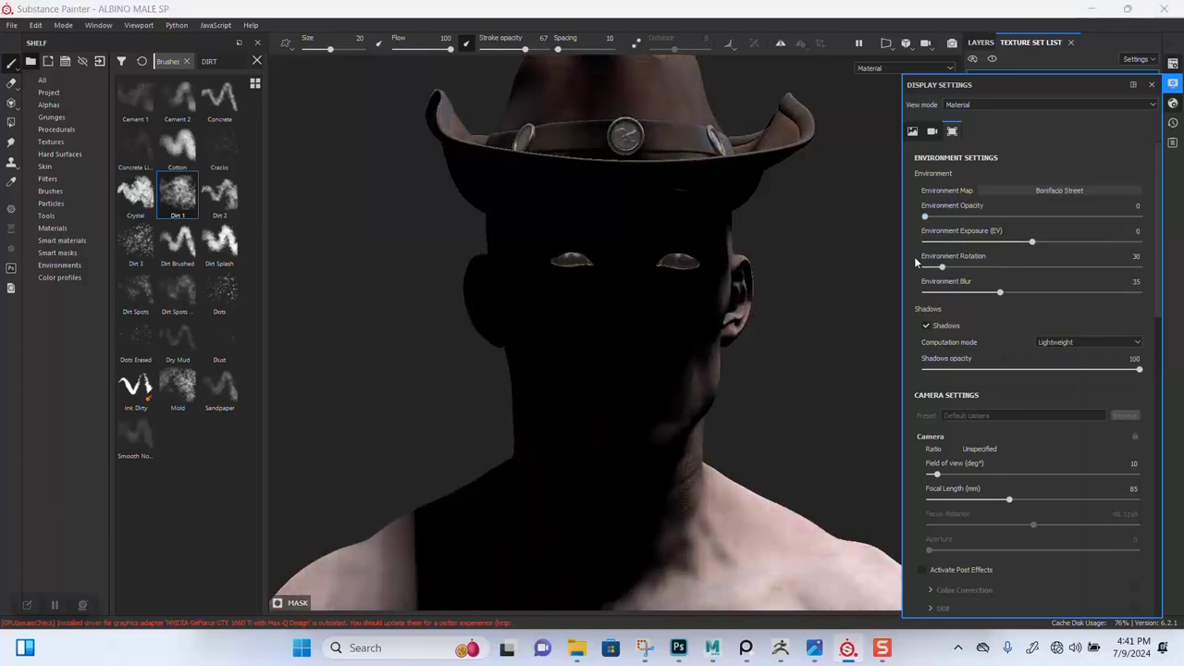
{"action": "right_click_drag", "start_coordinate": [786, 329], "coordinate": [754, 342], "text": "shift"}
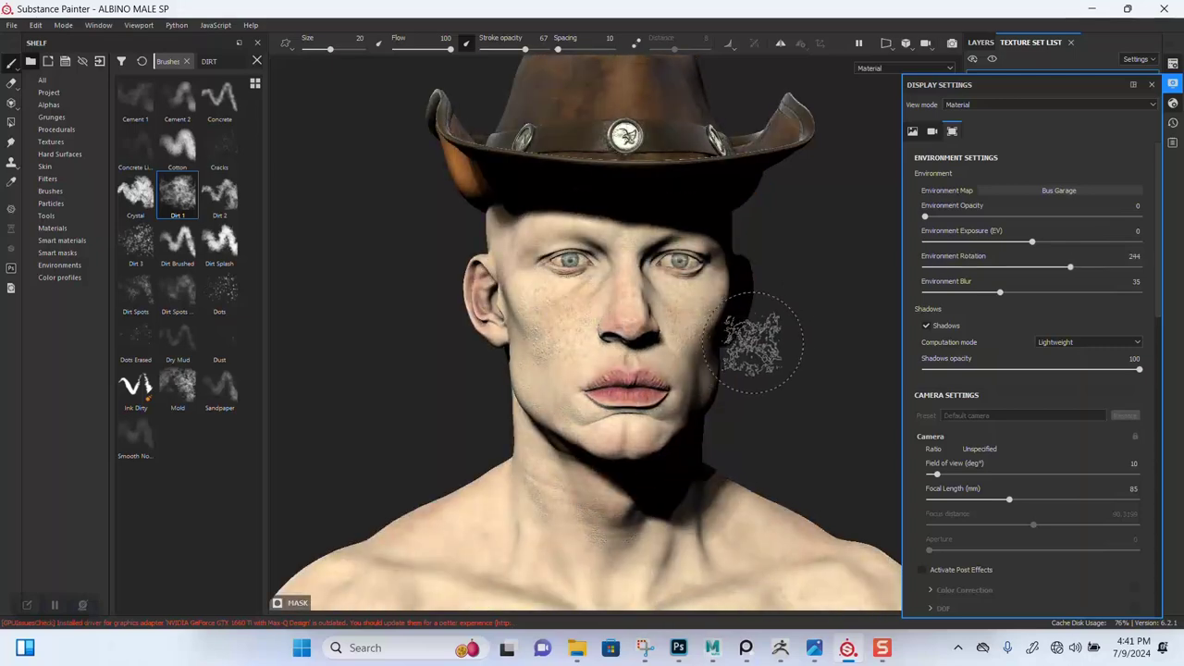
{"action": "left_click", "coordinate": [1151, 85]}
{"action": "right_click_drag", "start_coordinate": [819, 265], "coordinate": [776, 271], "text": "shift"}
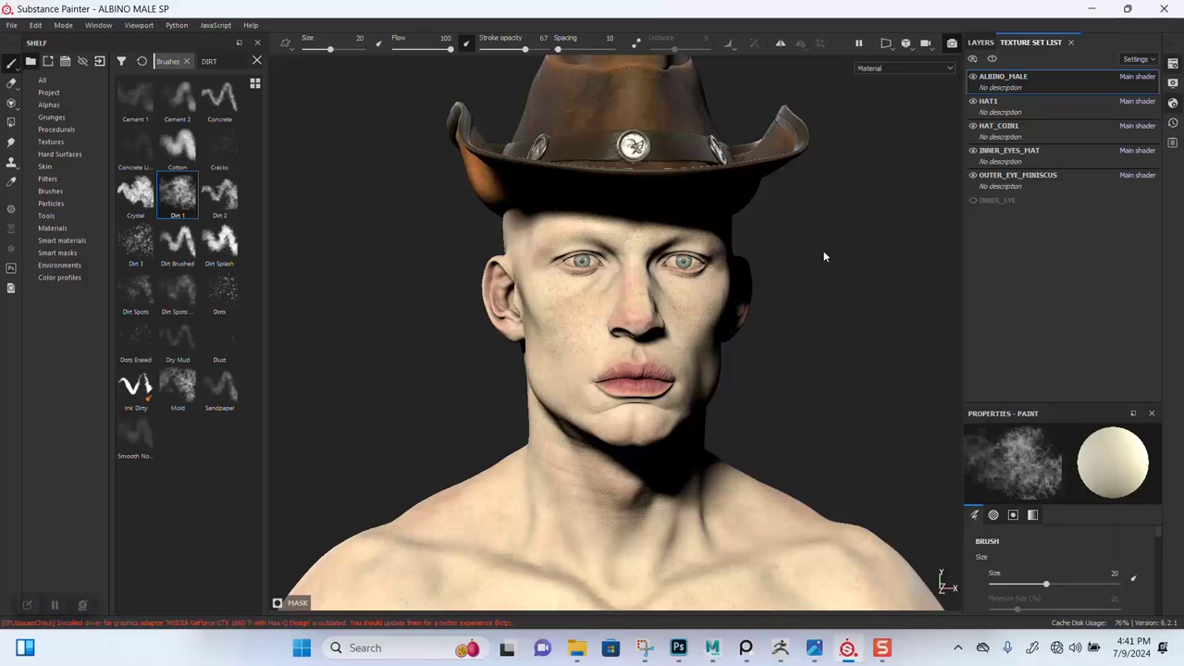
Render the character in Iray, examine the face and upper body at different distances, and return to painting mode.
{"action": "key", "text": "F10"}
{"action": "scroll", "coordinate": [705, 244], "scroll_direction": "up", "scroll_amount": 3}
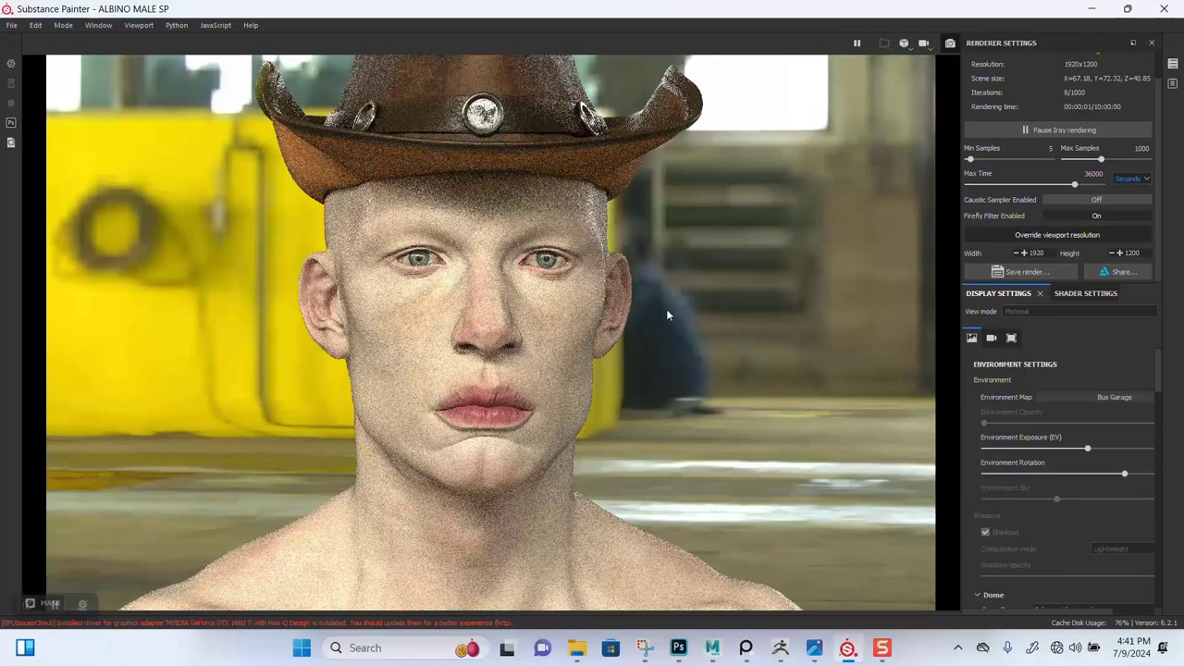
{"action": "scroll", "coordinate": [667, 315], "scroll_direction": "down", "scroll_amount": 3}
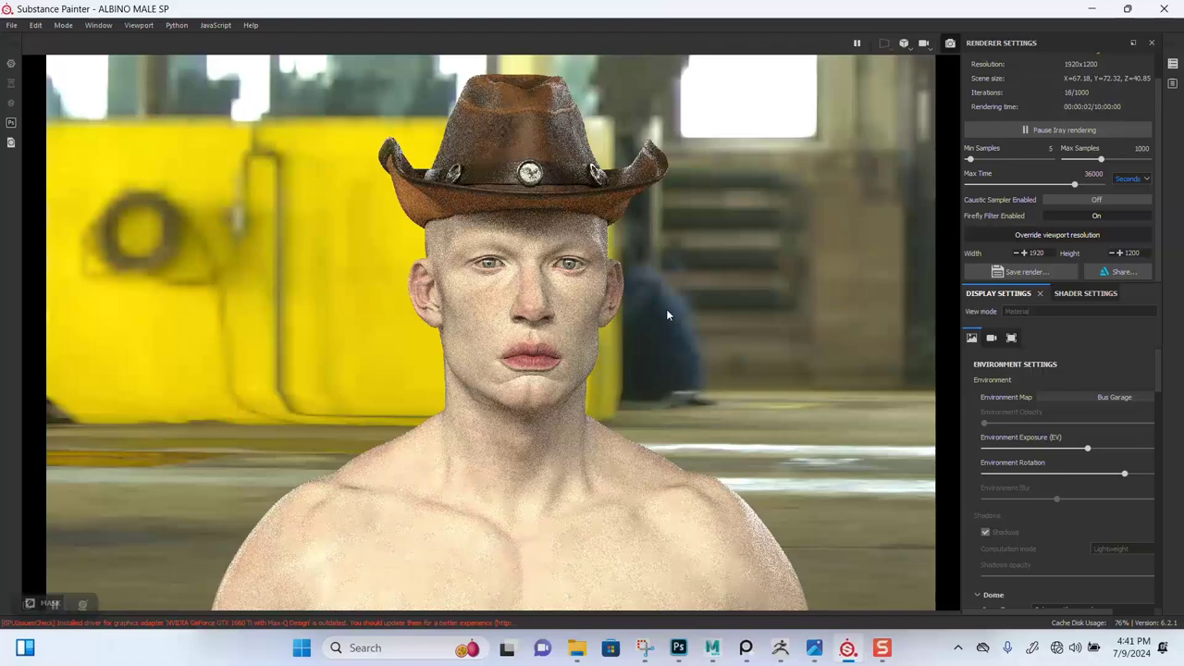
{"action": "scroll", "coordinate": [667, 314], "scroll_direction": "up", "scroll_amount": 2}
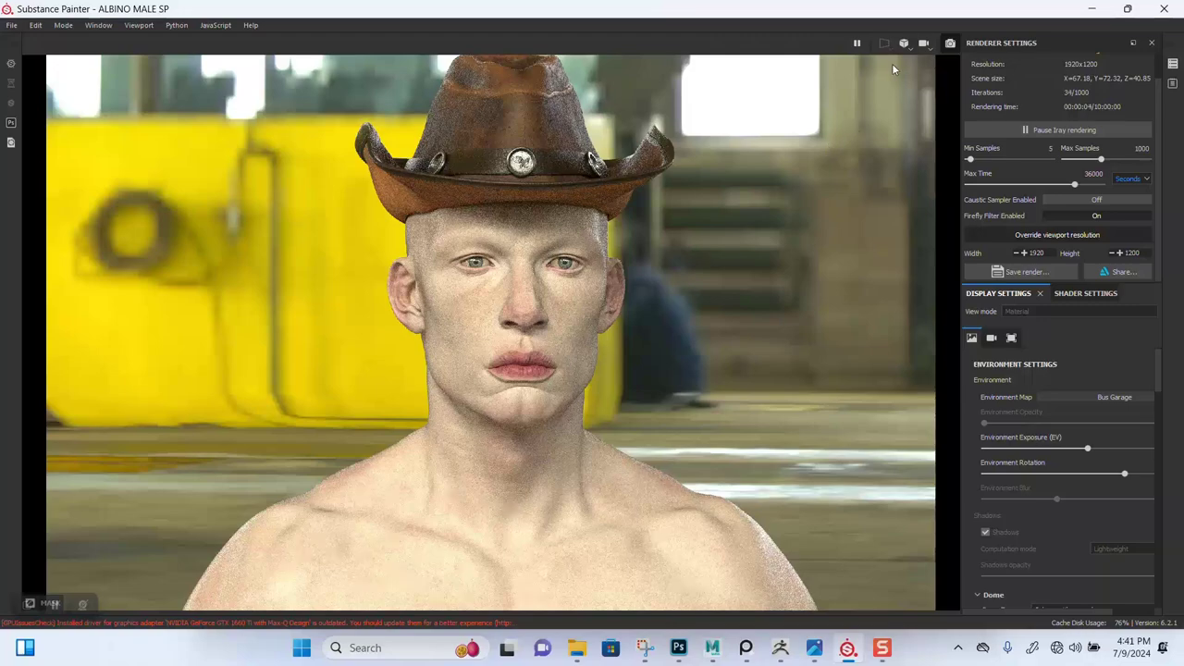
{"action": "left_click", "coordinate": [948, 43]}
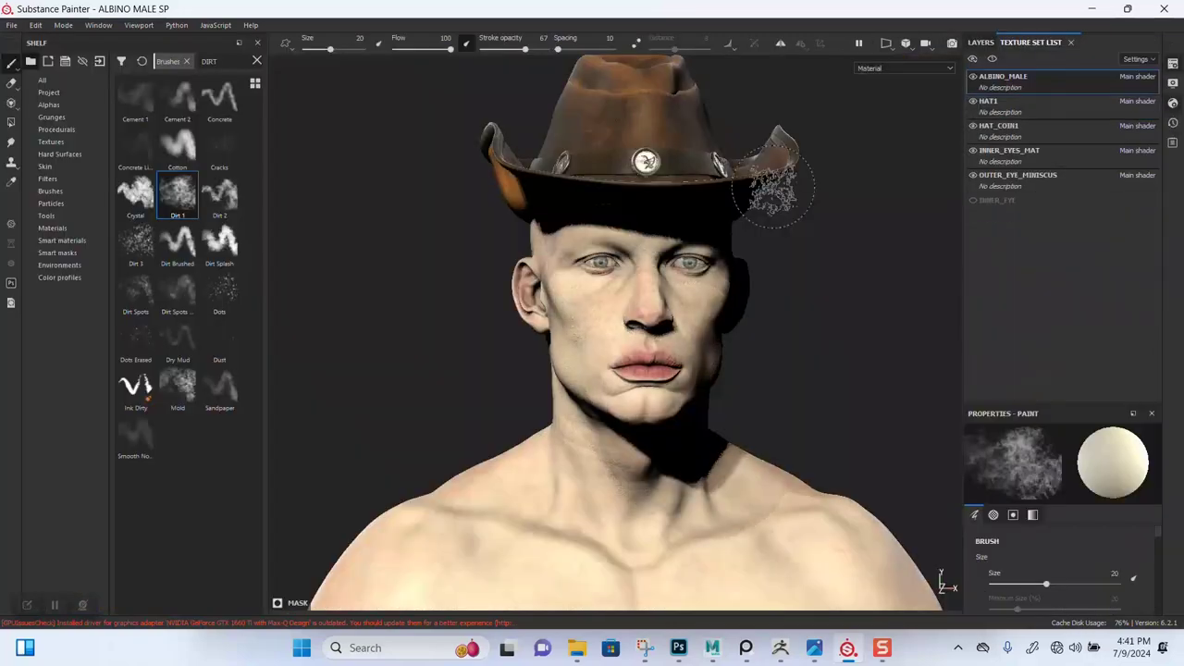
Set the environment map to Canopus Ground and rotate the environment until it lights the front of the face.
{"action": "left_click", "coordinate": [1172, 83]}
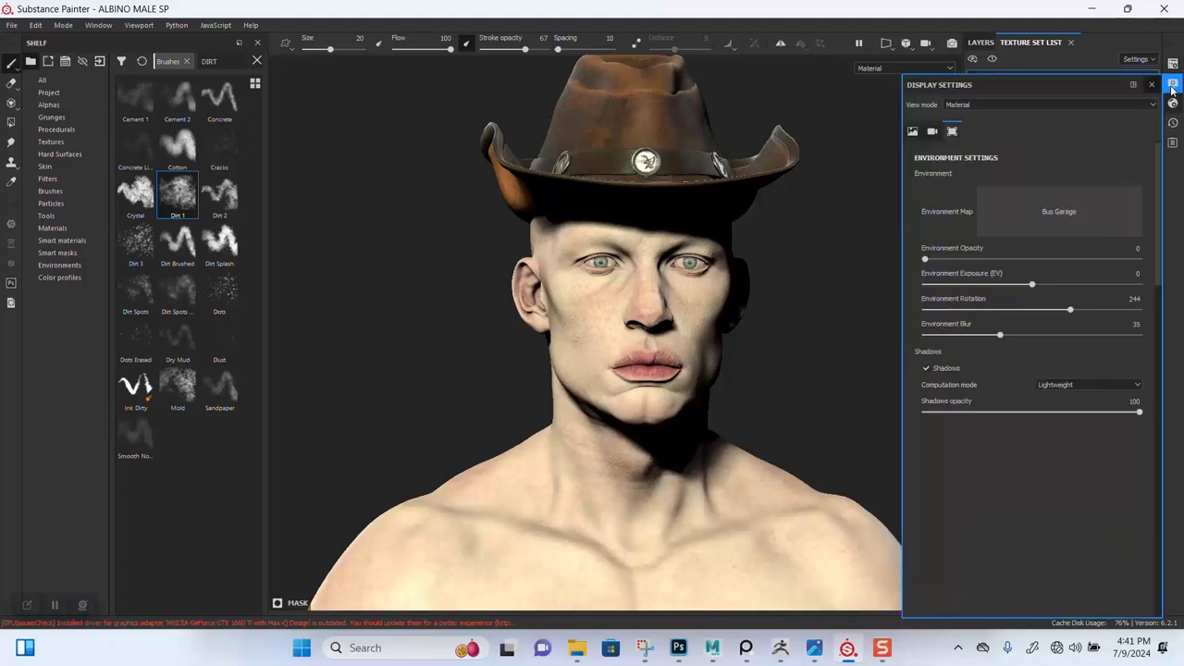
{"action": "left_click", "coordinate": [1098, 190]}
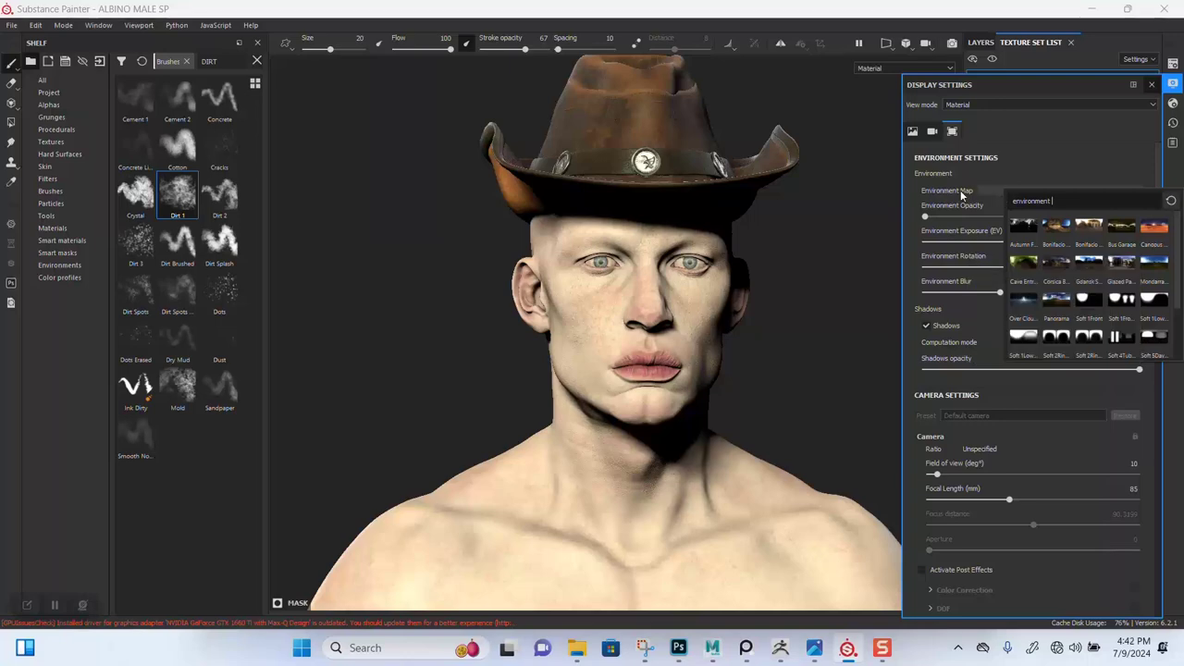
{"action": "left_click", "coordinate": [1153, 238]}
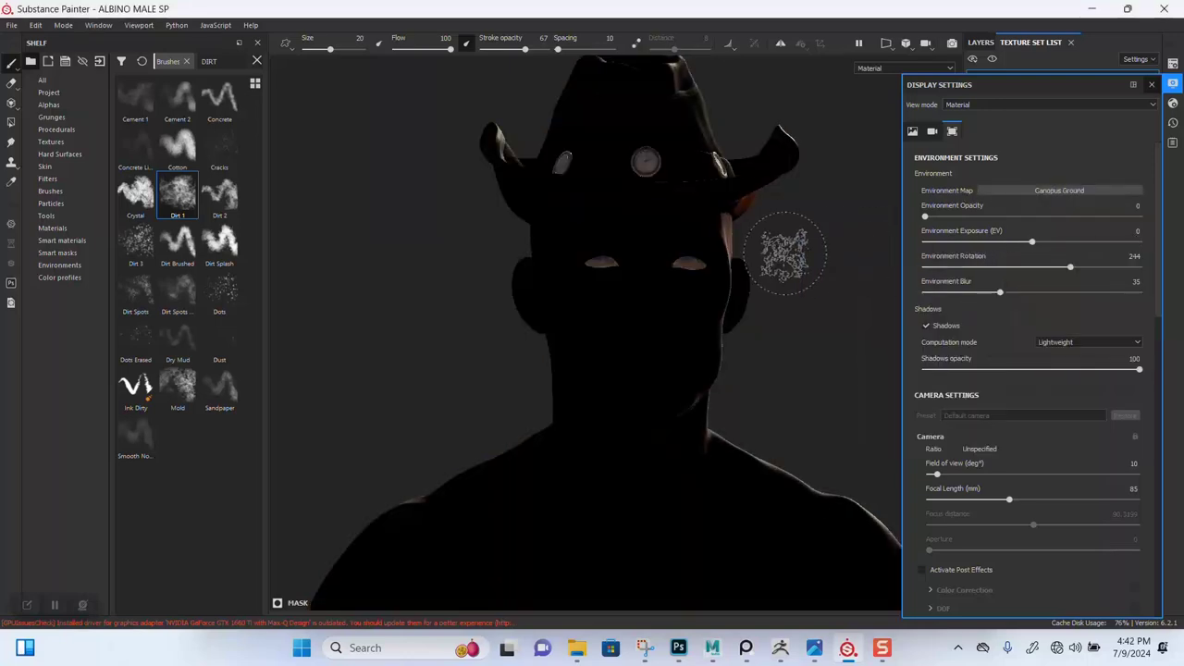
{"action": "right_click_drag", "start_coordinate": [811, 280], "coordinate": [759, 277], "text": "shift"}
Render the character in Iray and replace the desert backdrop with the dome's clear color.
{"action": "left_click", "coordinate": [952, 43]}
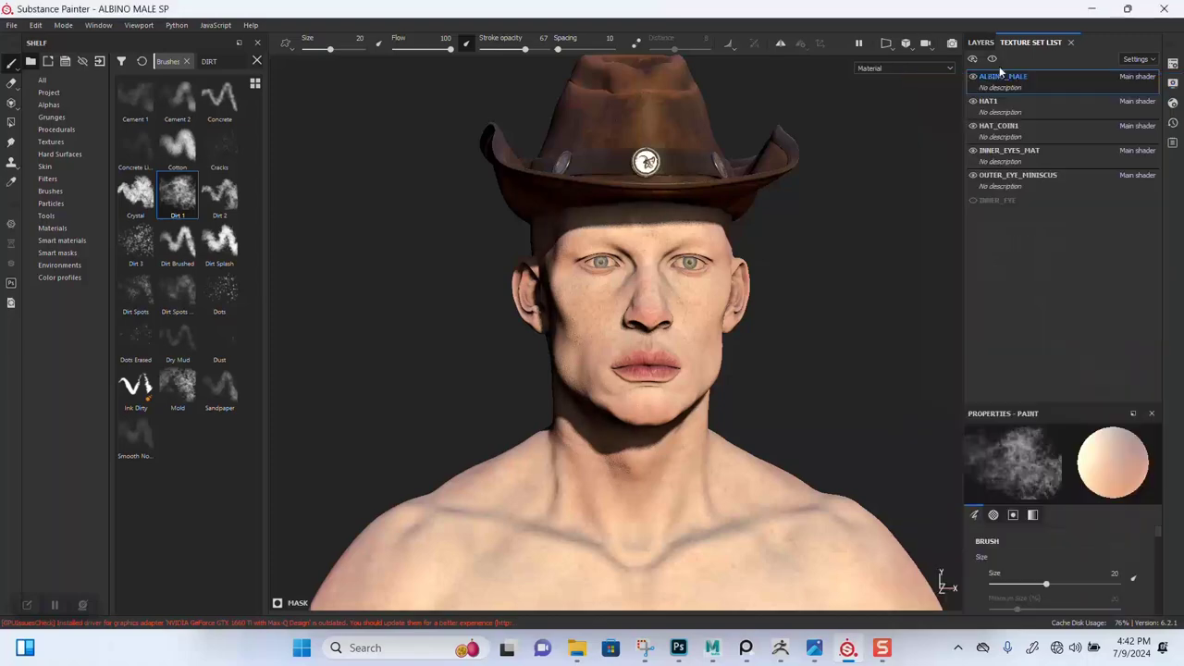
{"action": "key", "text": "F10"}
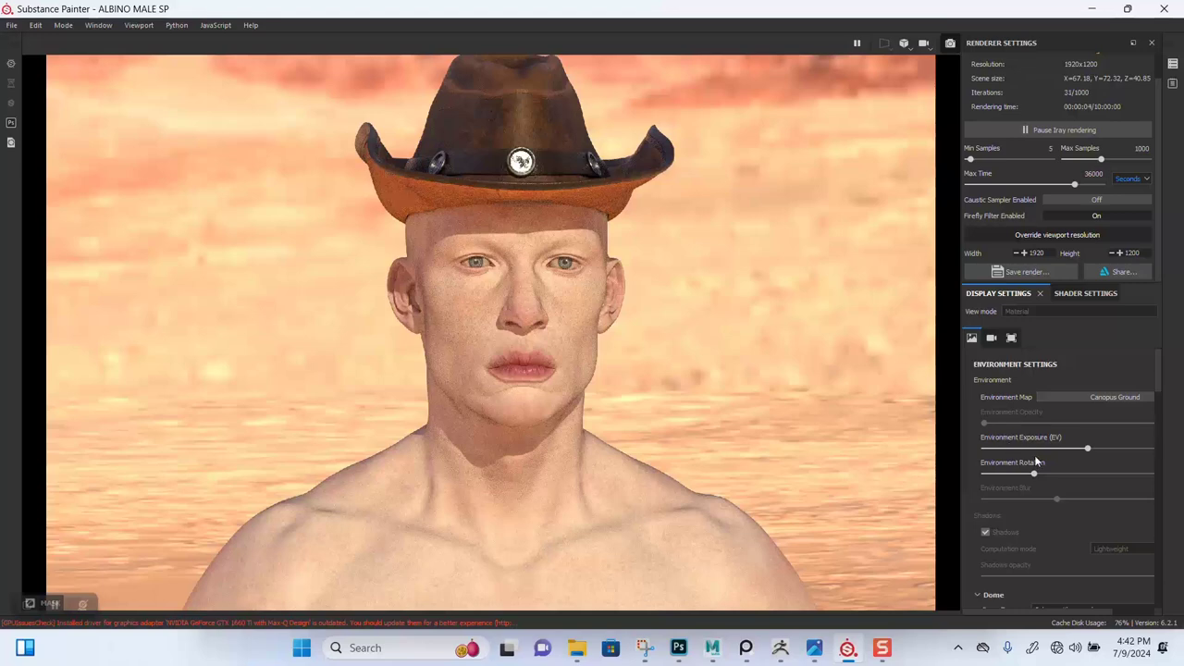
{"action": "scroll", "coordinate": [1018, 530], "scroll_direction": "down", "scroll_amount": 3}
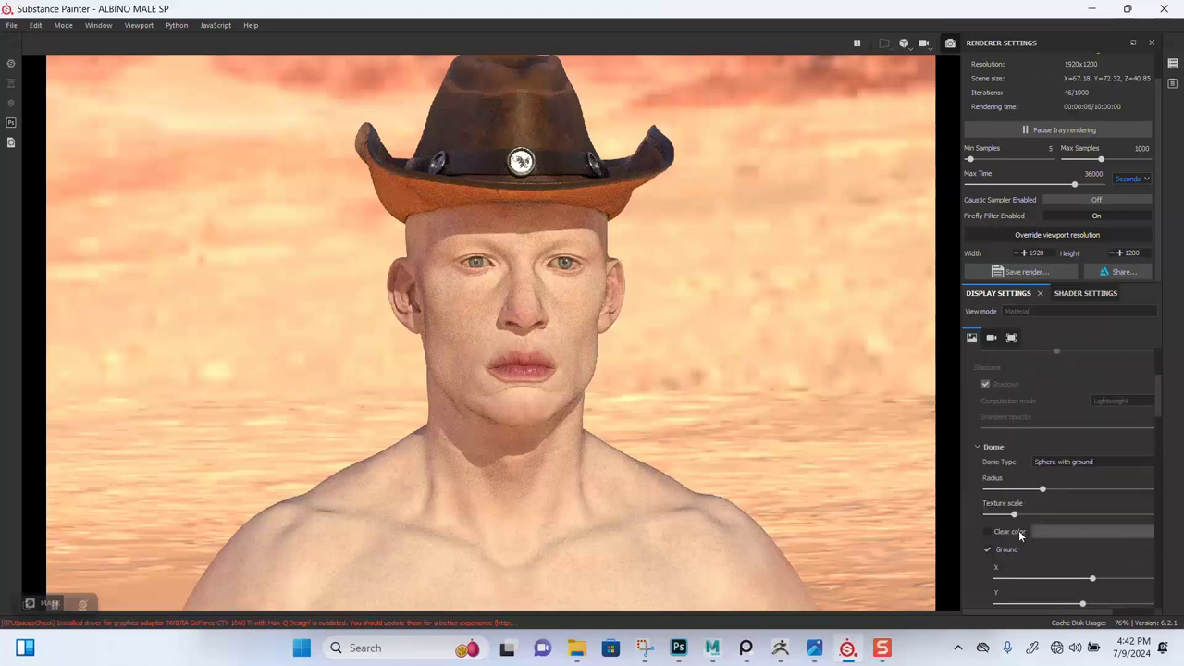
{"action": "left_click", "coordinate": [987, 532]}
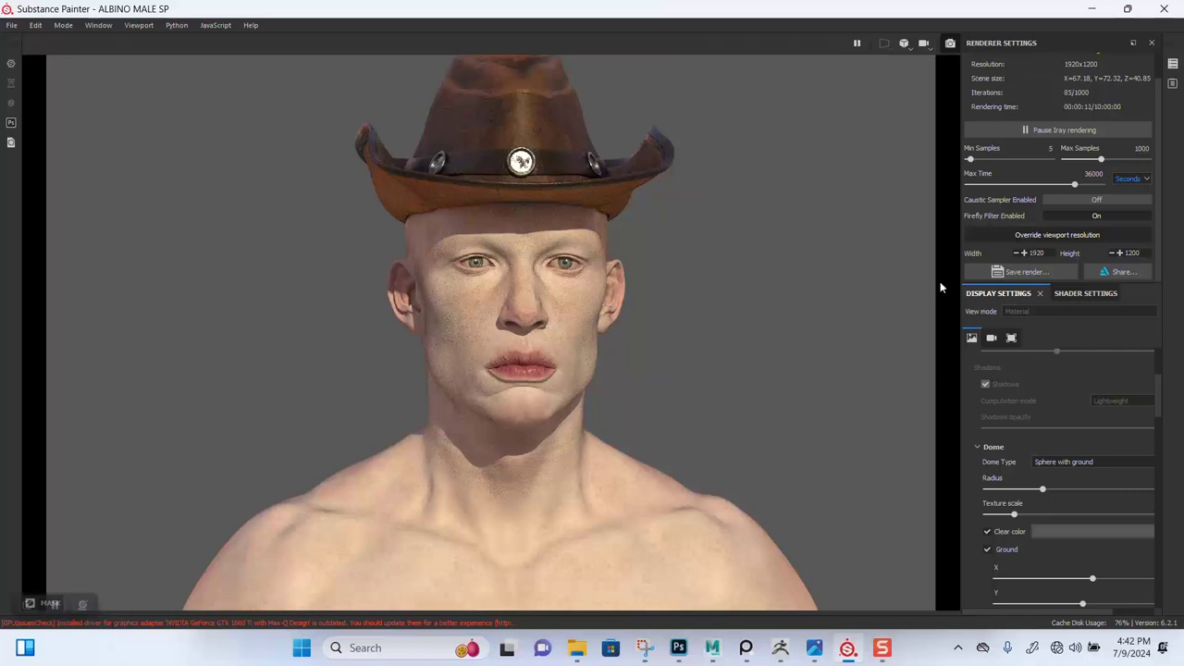
Return to painting mode and examine the skin on the side of the head, neck and shoulder.
{"action": "key", "text": "F9"}
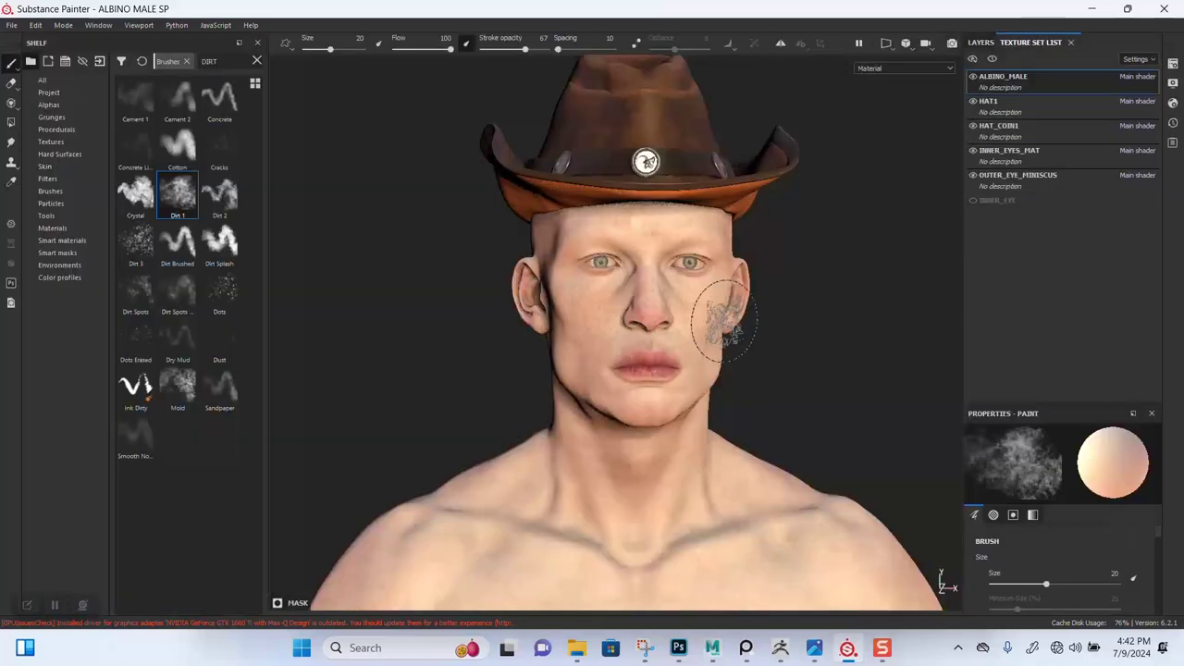
{"action": "middle_click_drag", "start_coordinate": [764, 398], "coordinate": [668, 281], "text": "alt"}
{"action": "left_click_drag", "start_coordinate": [764, 337], "coordinate": [646, 353], "text": "alt"}
{"action": "right_click_drag", "start_coordinate": [645, 353], "coordinate": [650, 357], "text": "shift"}
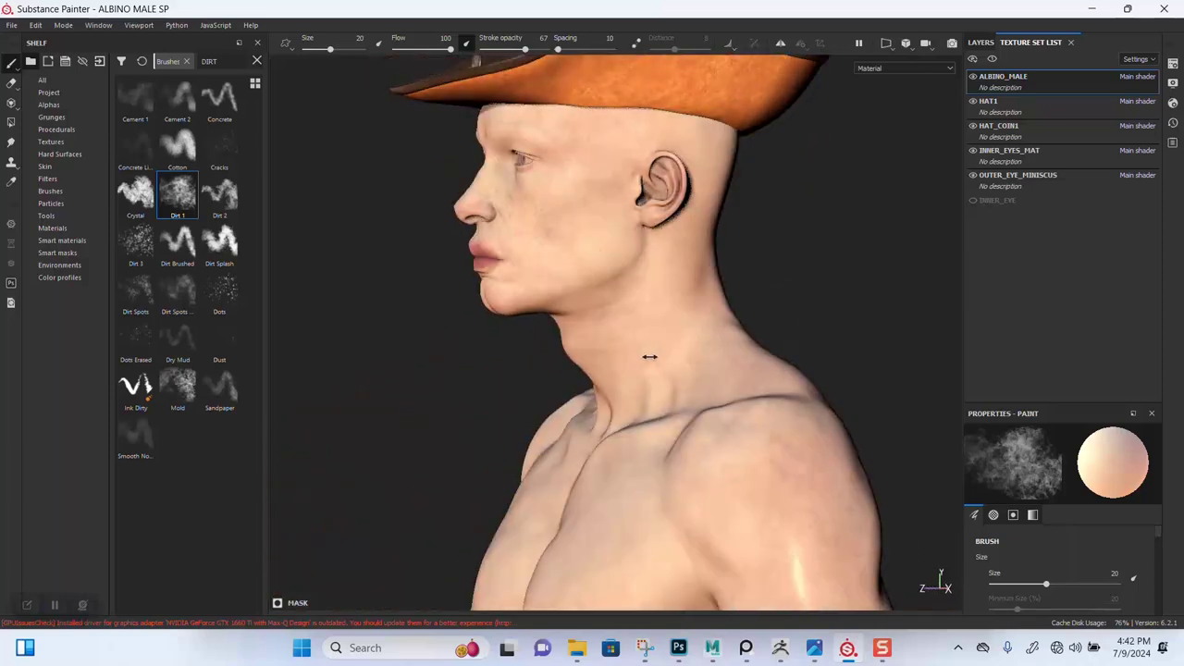
{"action": "left_click_drag", "start_coordinate": [623, 345], "coordinate": [841, 332], "text": "alt"}
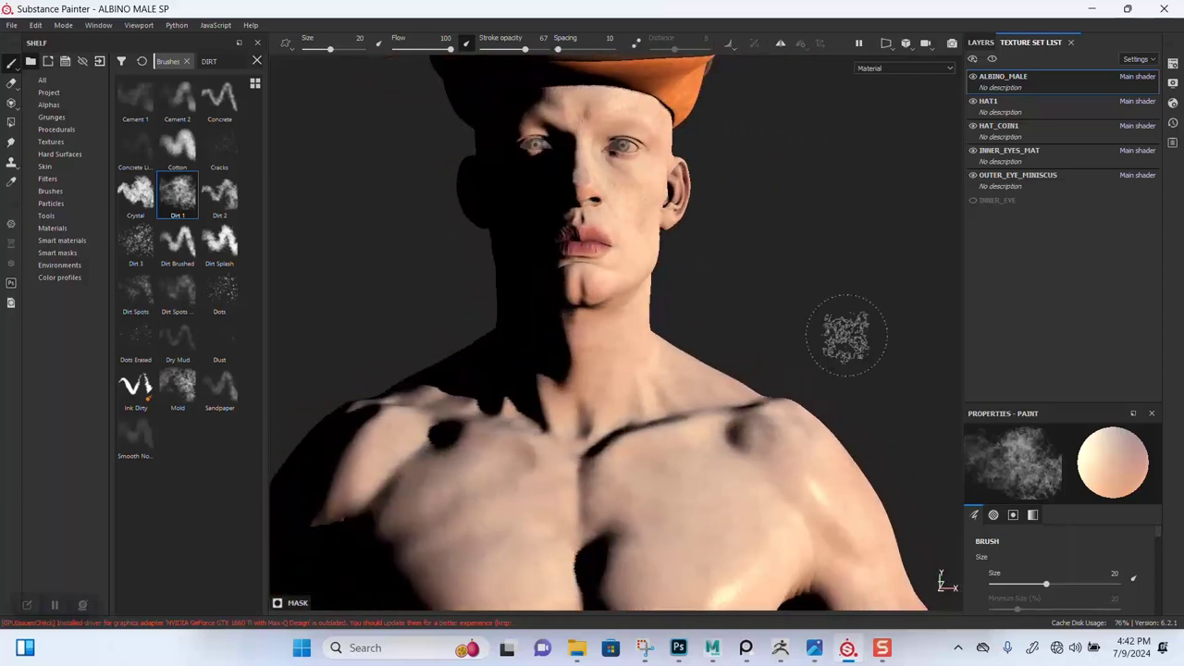
{"action": "left_click", "coordinate": [1172, 83]}
{"action": "left_click", "coordinate": [1071, 194]}
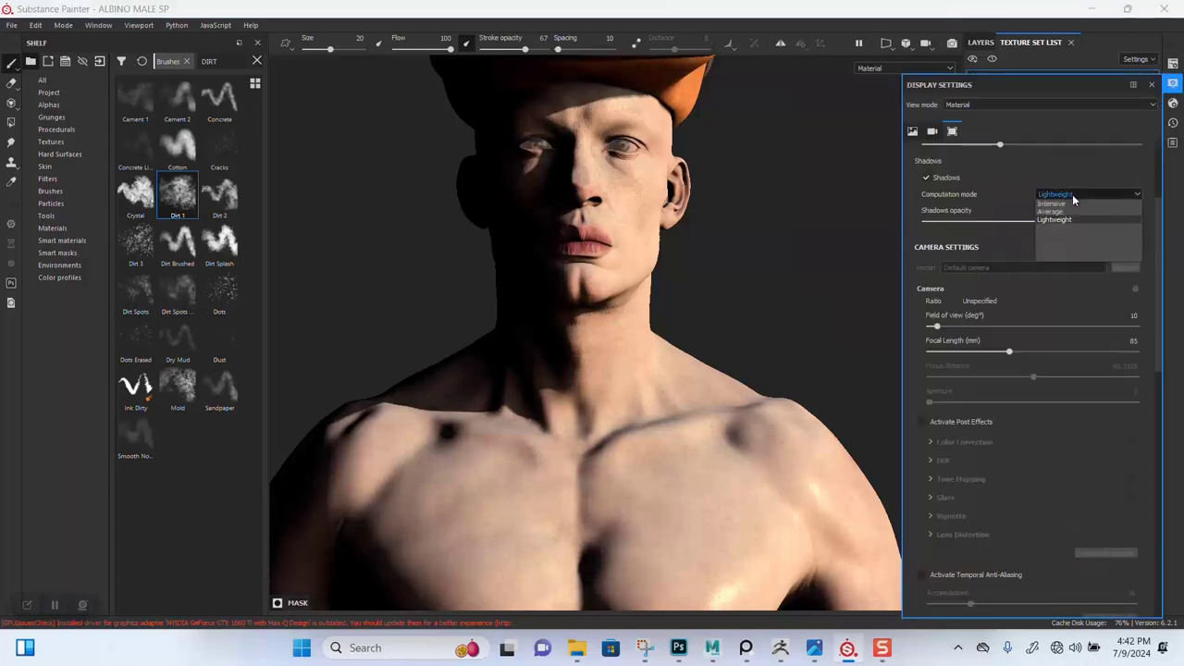
{"action": "left_click", "coordinate": [1072, 197]}
{"action": "scroll", "coordinate": [1093, 172], "scroll_direction": "up", "scroll_amount": 3}
{"action": "left_click", "coordinate": [1084, 189]}
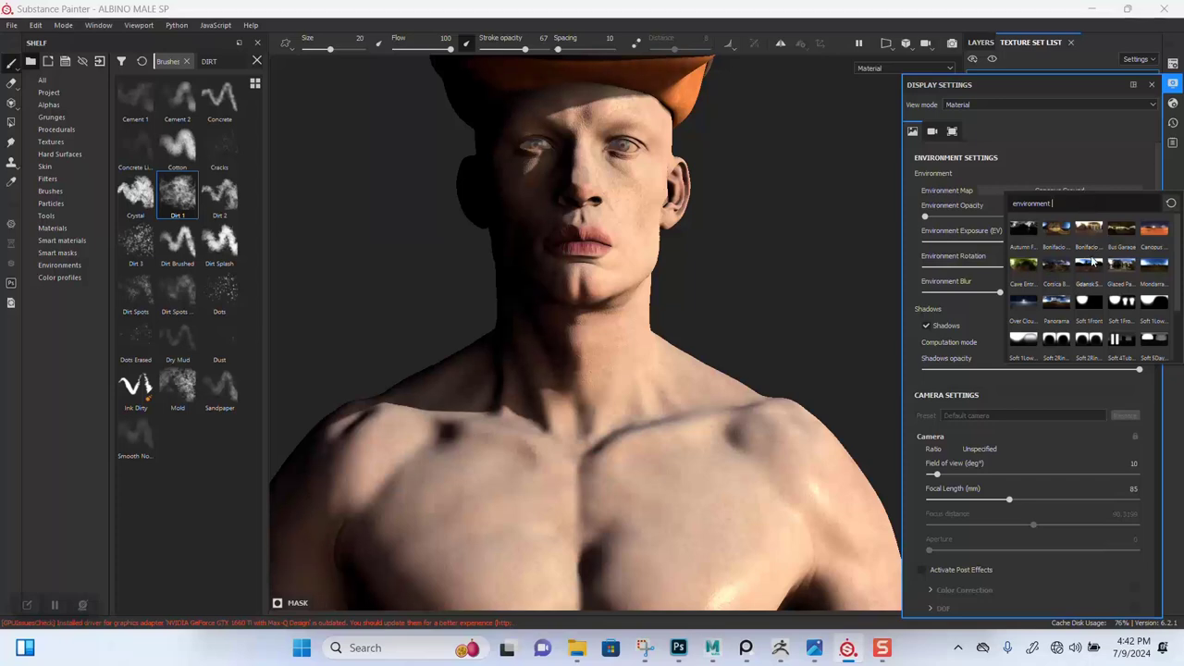
{"action": "mouse_move", "coordinate": [1032, 265]}
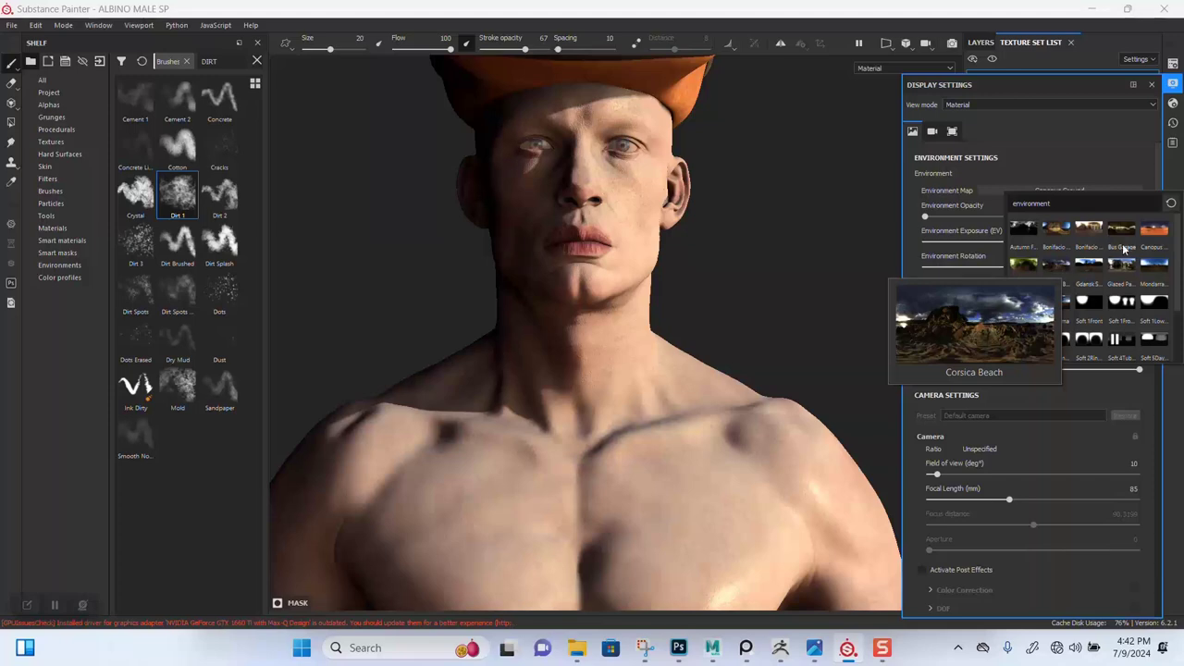
{"action": "mouse_move", "coordinate": [1147, 236]}
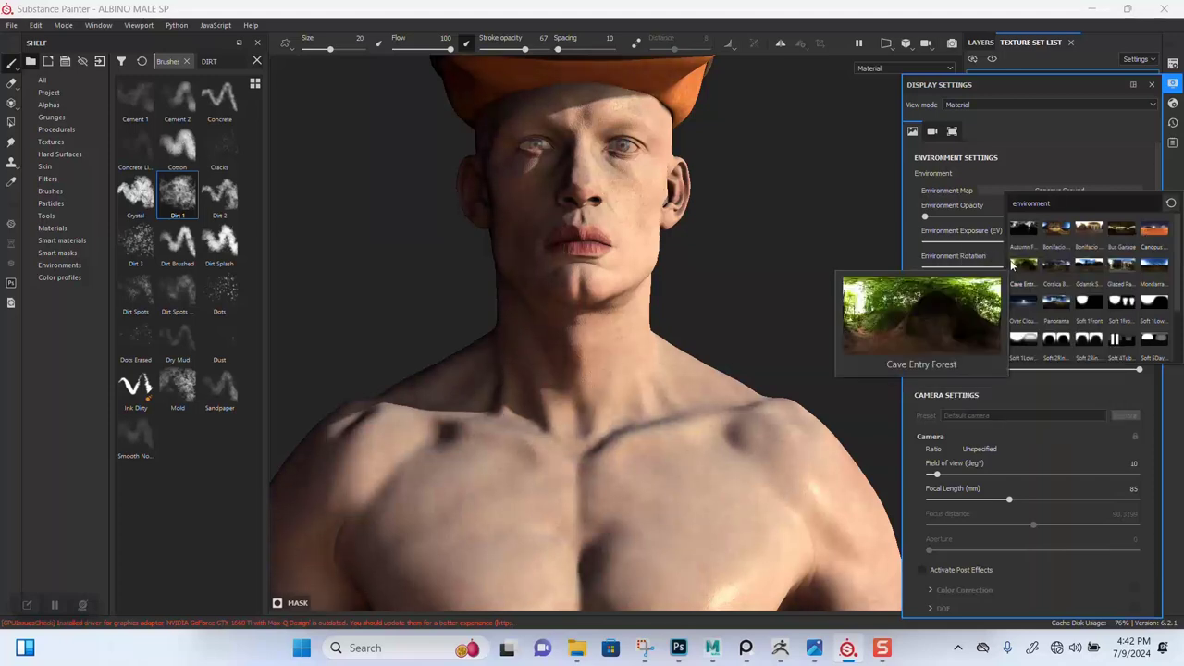
{"action": "left_click", "coordinate": [1016, 152]}
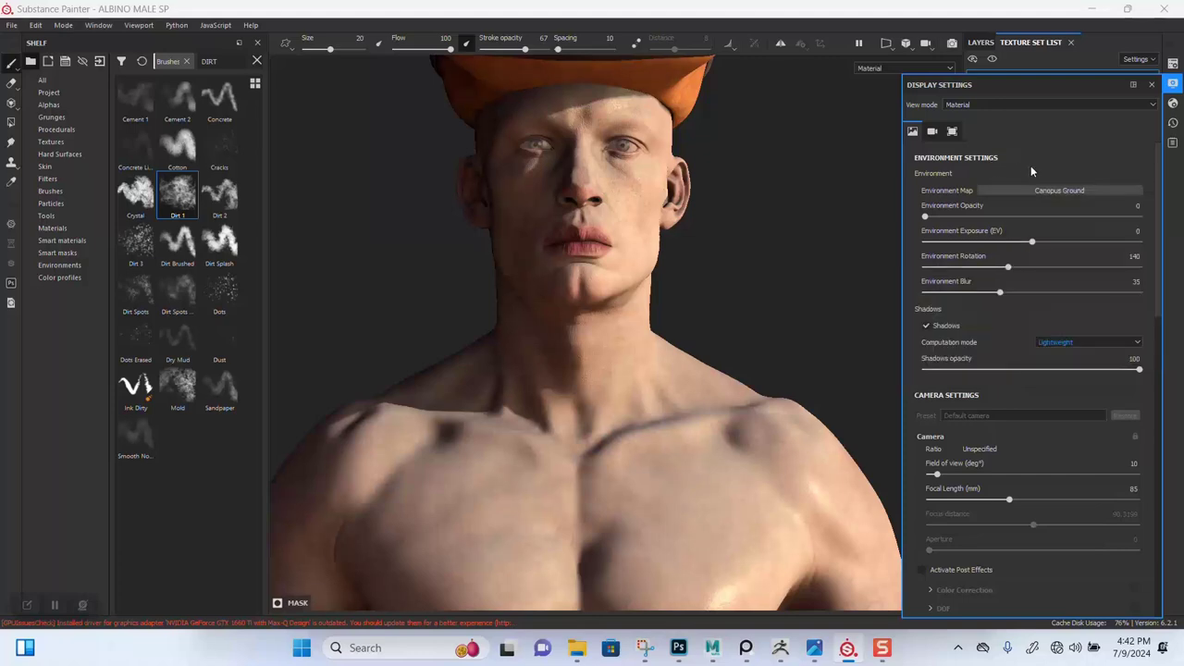
Set the environment map to Cave Entry Forest and rotate the environment to 293 so it lights the character's front.
{"action": "left_click", "coordinate": [1041, 191]}
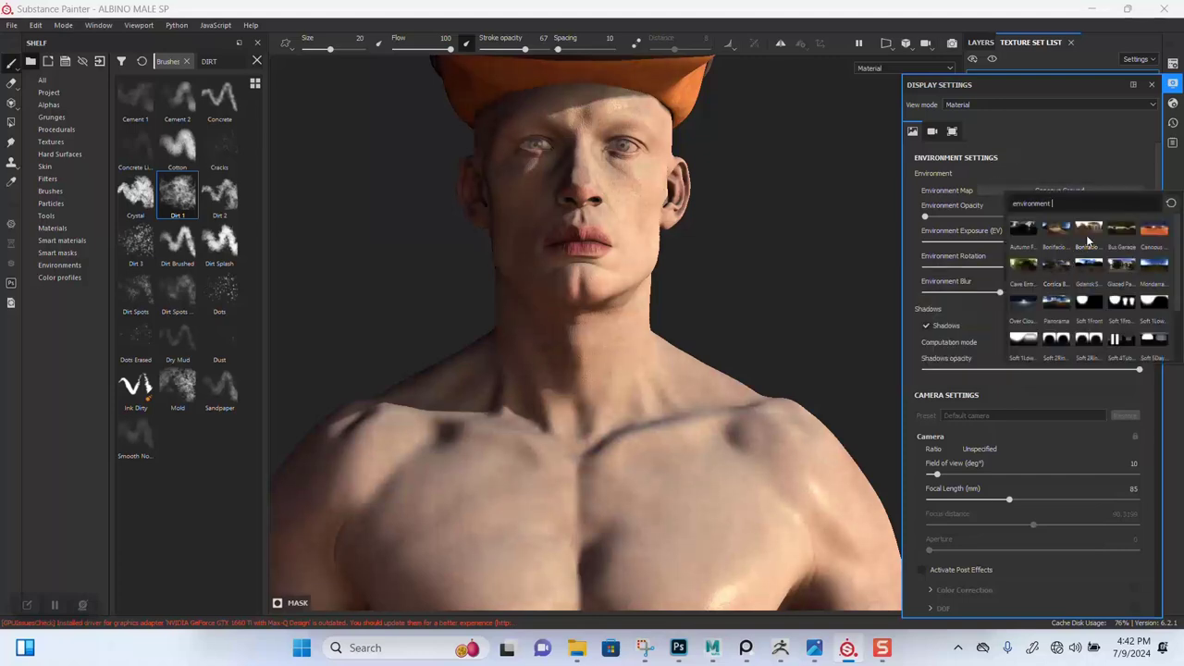
{"action": "mouse_move", "coordinate": [1108, 263]}
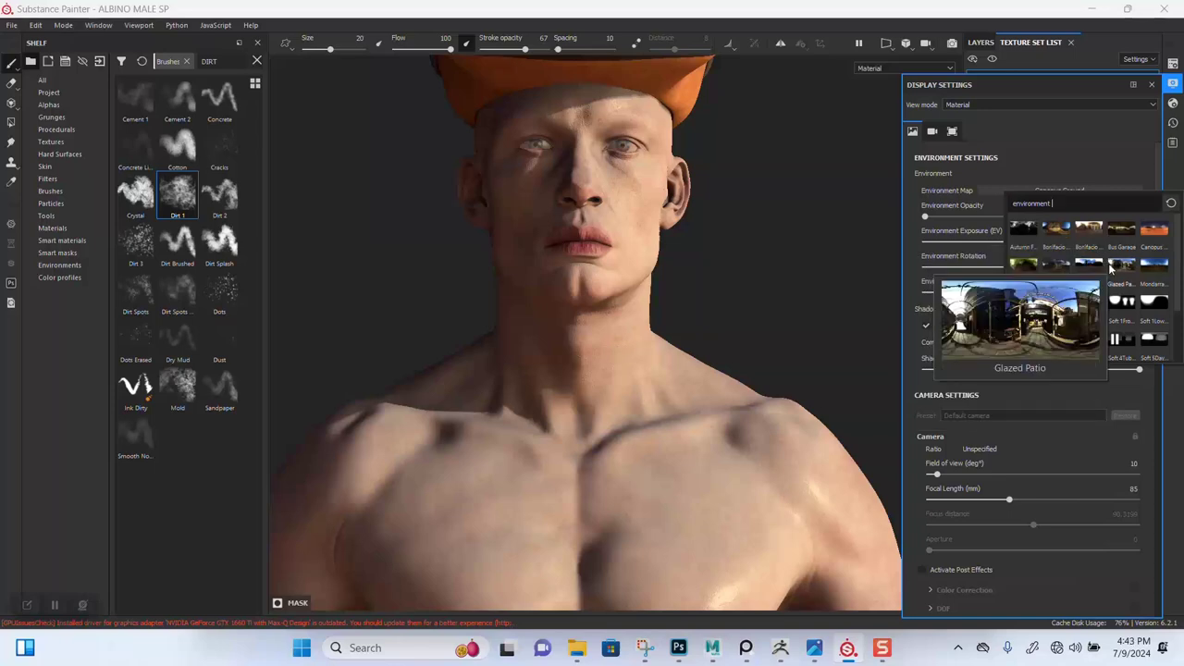
{"action": "mouse_move", "coordinate": [1151, 242]}
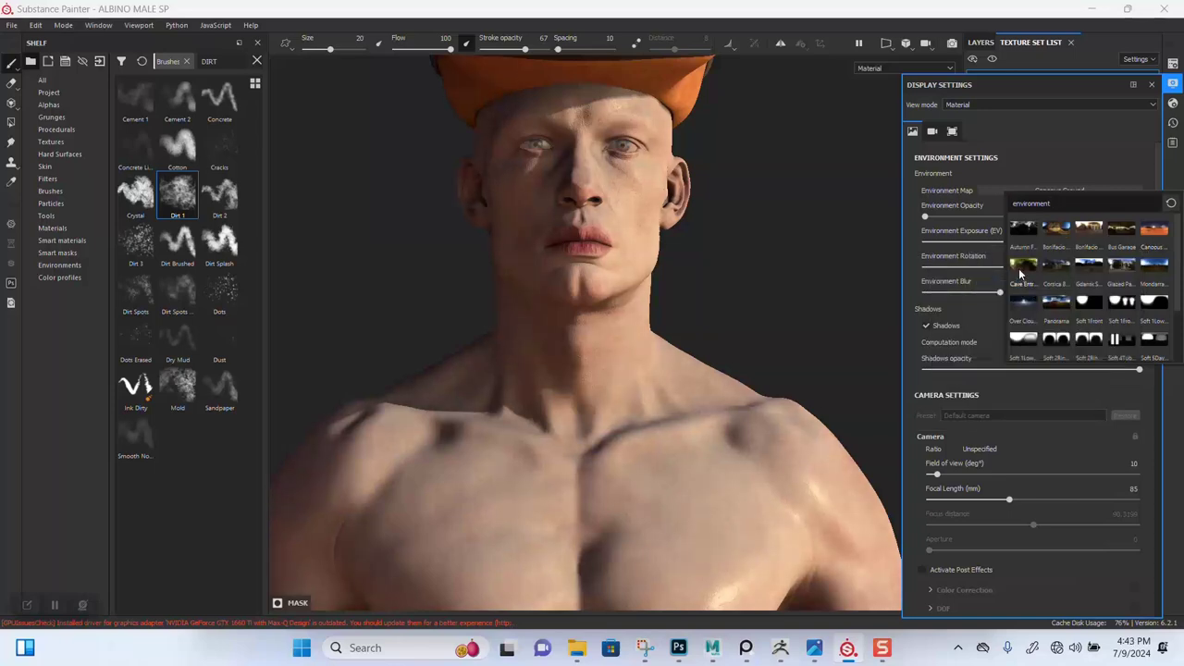
{"action": "mouse_move", "coordinate": [1020, 270]}
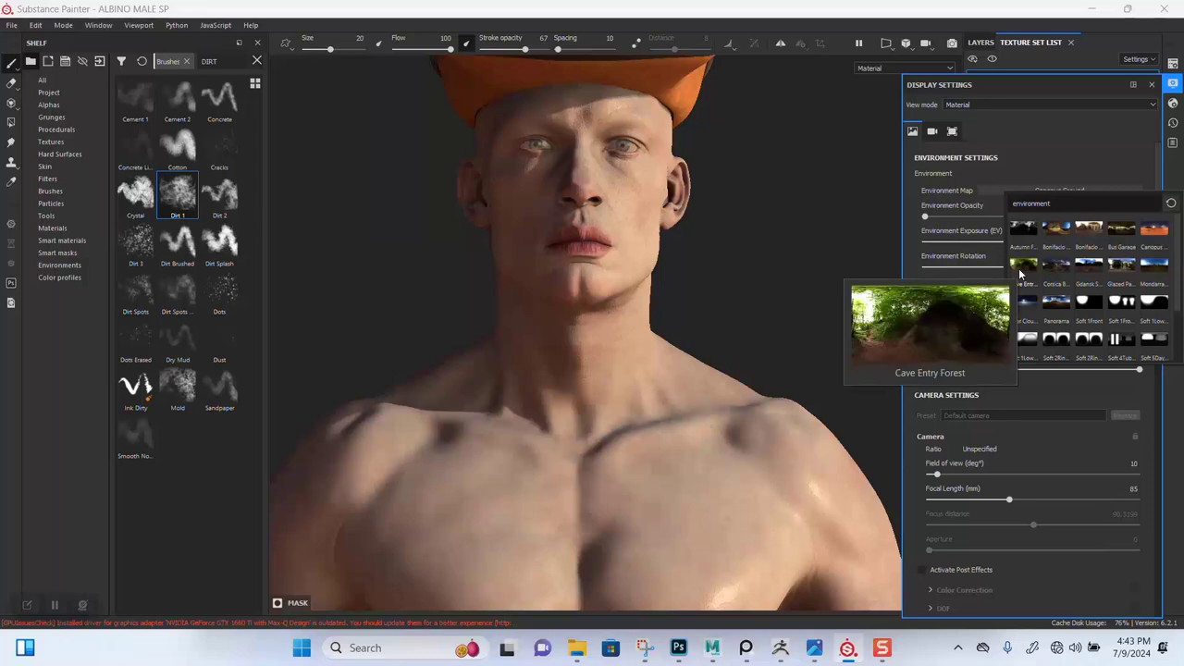
{"action": "left_click", "coordinate": [1020, 270]}
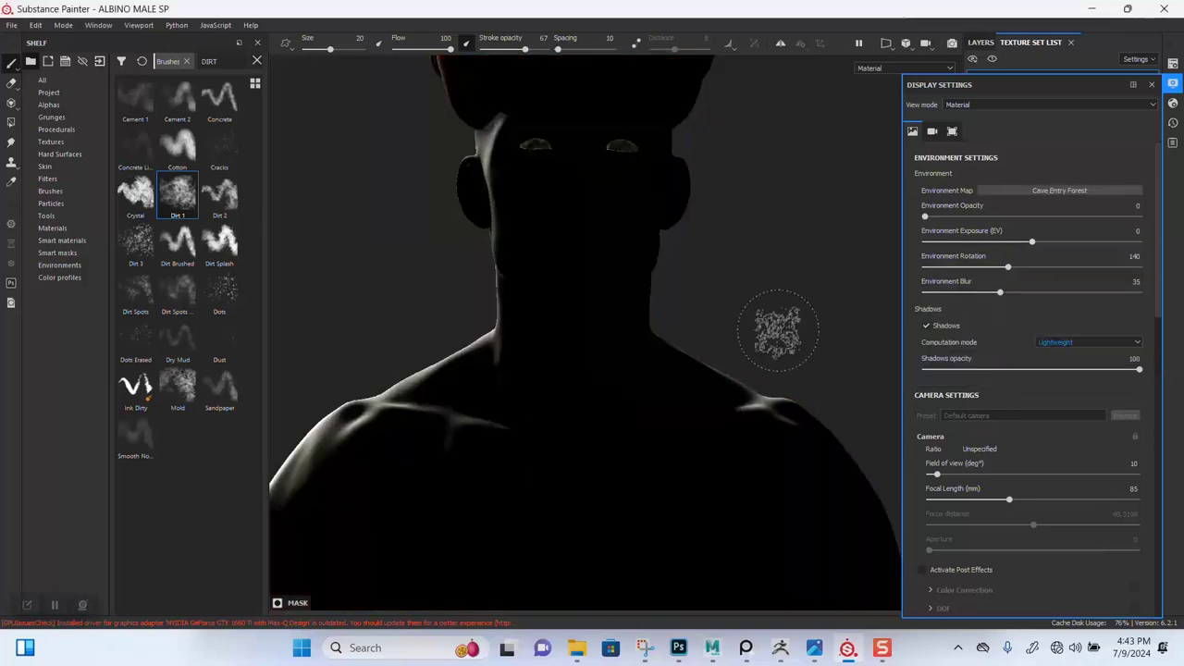
{"action": "right_click_drag", "start_coordinate": [785, 328], "coordinate": [787, 397], "text": "shift"}
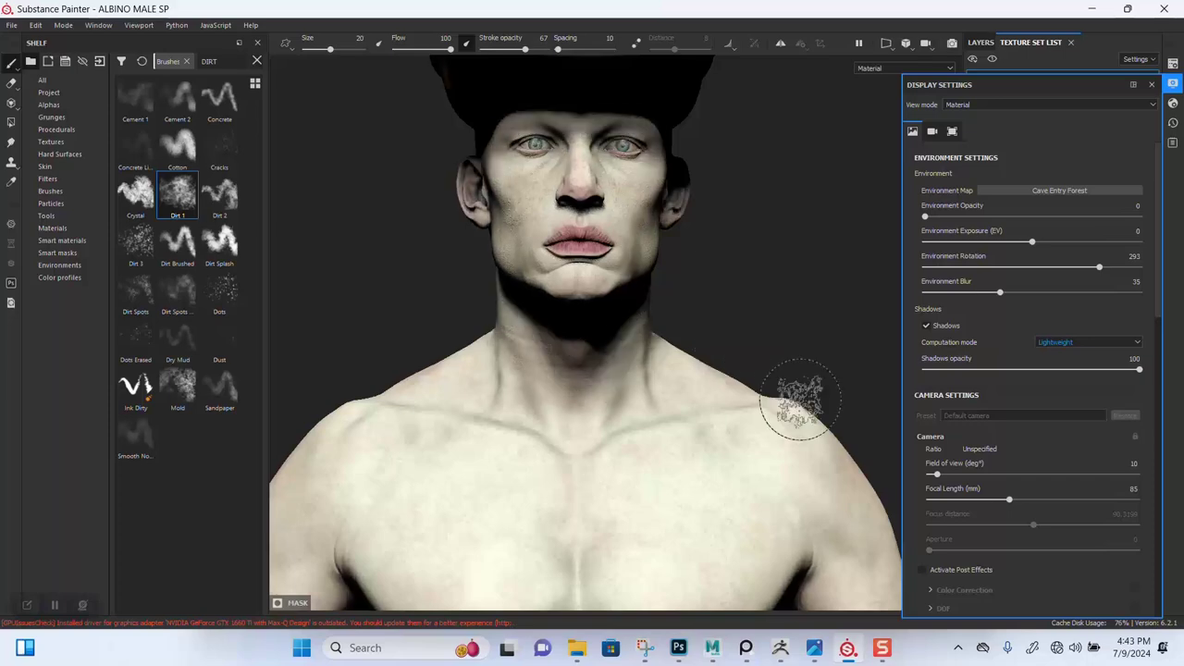
Frame the head with the hat and shoulders, render the character in Iray, and return to painting mode.
{"action": "mouse_move", "coordinate": [793, 383]}
{"action": "left_mouse_down", "text": "alt"}
{"action": "mouse_move", "coordinate": [740, 382]}
{"action": "mouse_move", "coordinate": [732, 351]}
{"action": "mouse_move", "coordinate": [771, 296]}
{"action": "mouse_move", "coordinate": [754, 303]}
{"action": "mouse_move", "coordinate": [832, 305]}
{"action": "mouse_move", "coordinate": [766, 304]}
{"action": "mouse_move", "coordinate": [775, 310]}
{"action": "left_mouse_up", "text": "alt"}
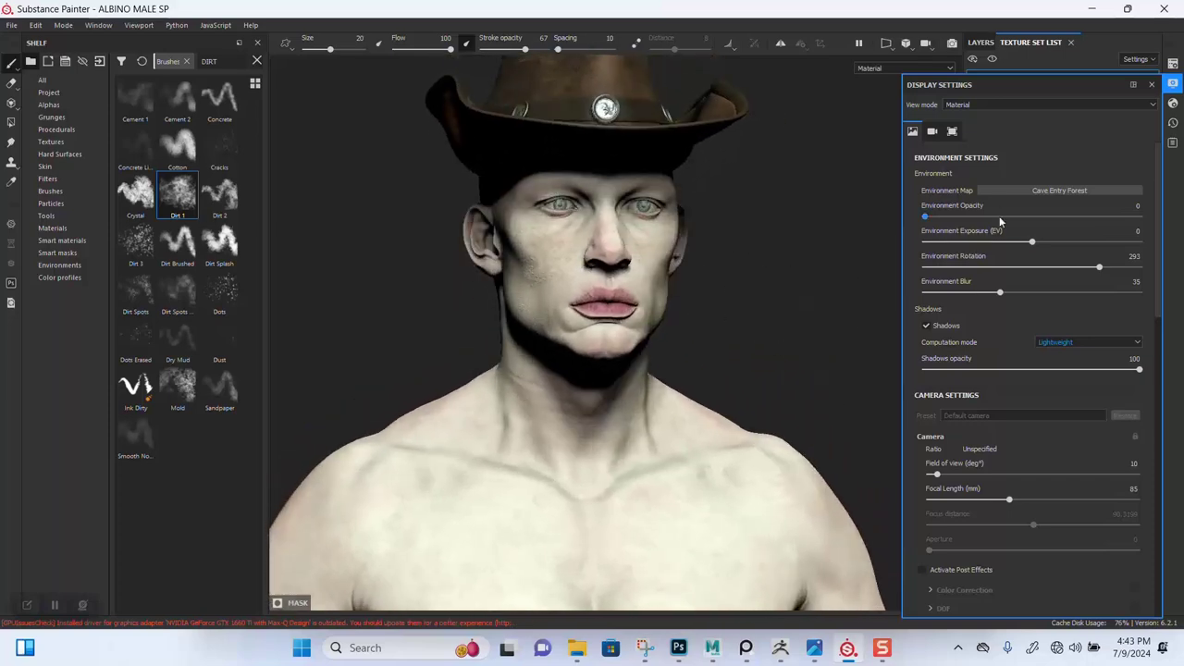
{"action": "mouse_move", "coordinate": [805, 236]}
{"action": "left_mouse_down", "text": "alt"}
{"action": "mouse_move", "coordinate": [756, 250]}
{"action": "mouse_move", "coordinate": [786, 203]}
{"action": "mouse_move", "coordinate": [772, 203]}
{"action": "mouse_move", "coordinate": [782, 208]}
{"action": "left_mouse_up", "text": "alt"}
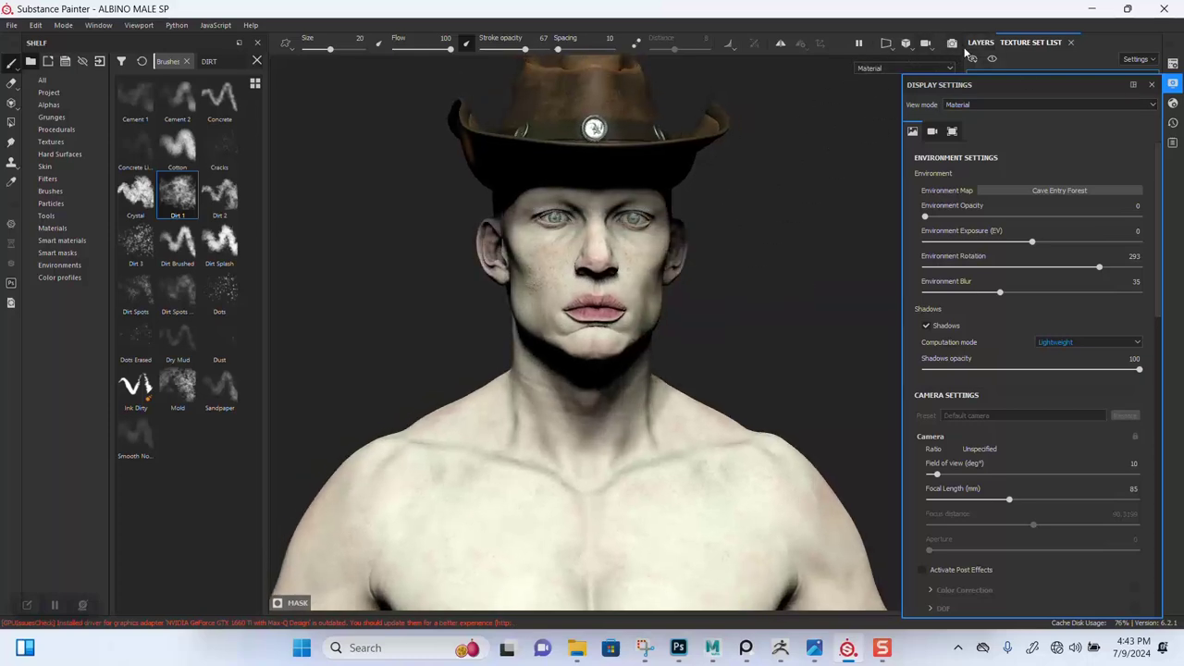
{"action": "left_click", "coordinate": [952, 44]}
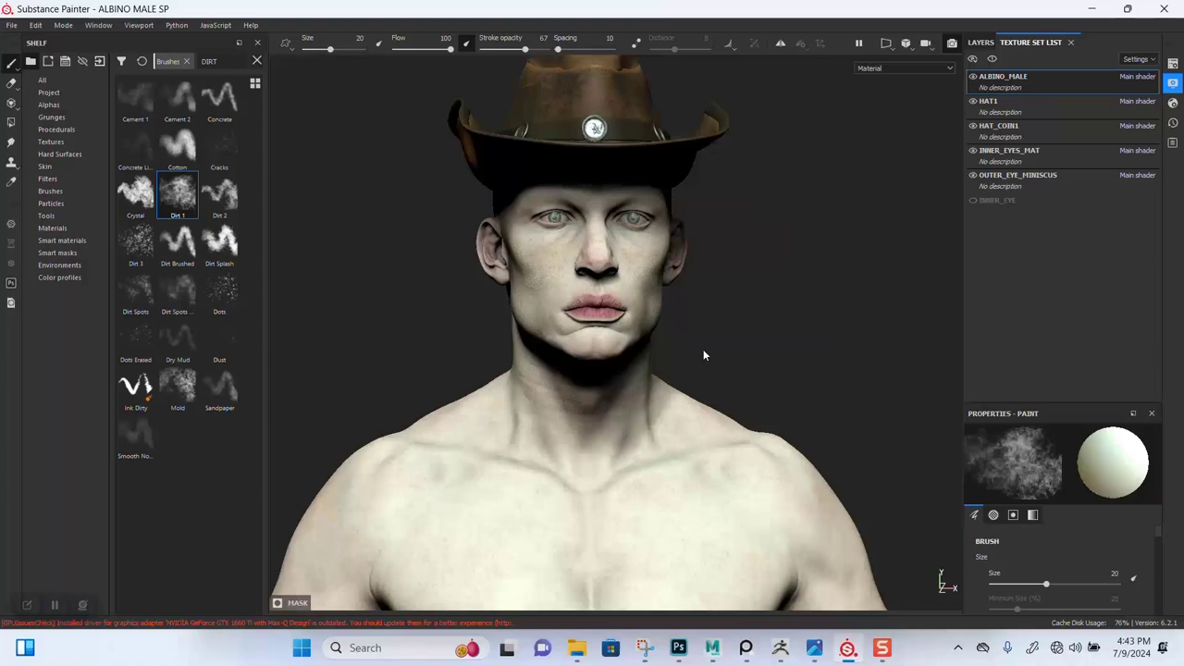
{"action": "key", "text": "f"}
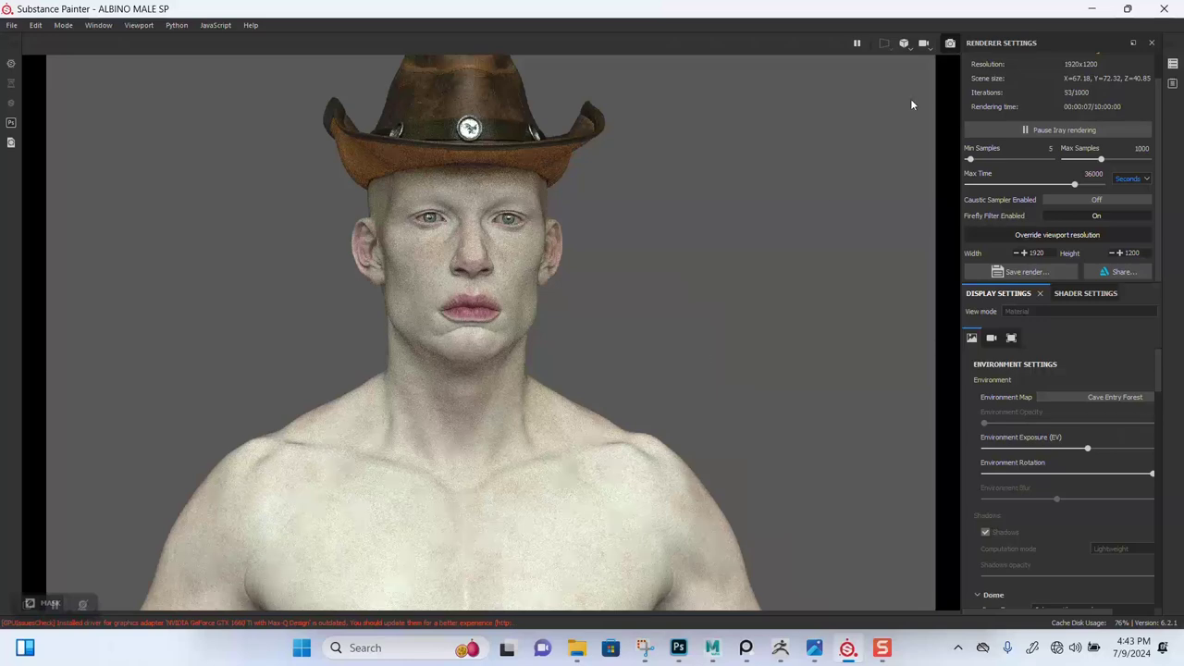
{"action": "left_click", "coordinate": [947, 46]}
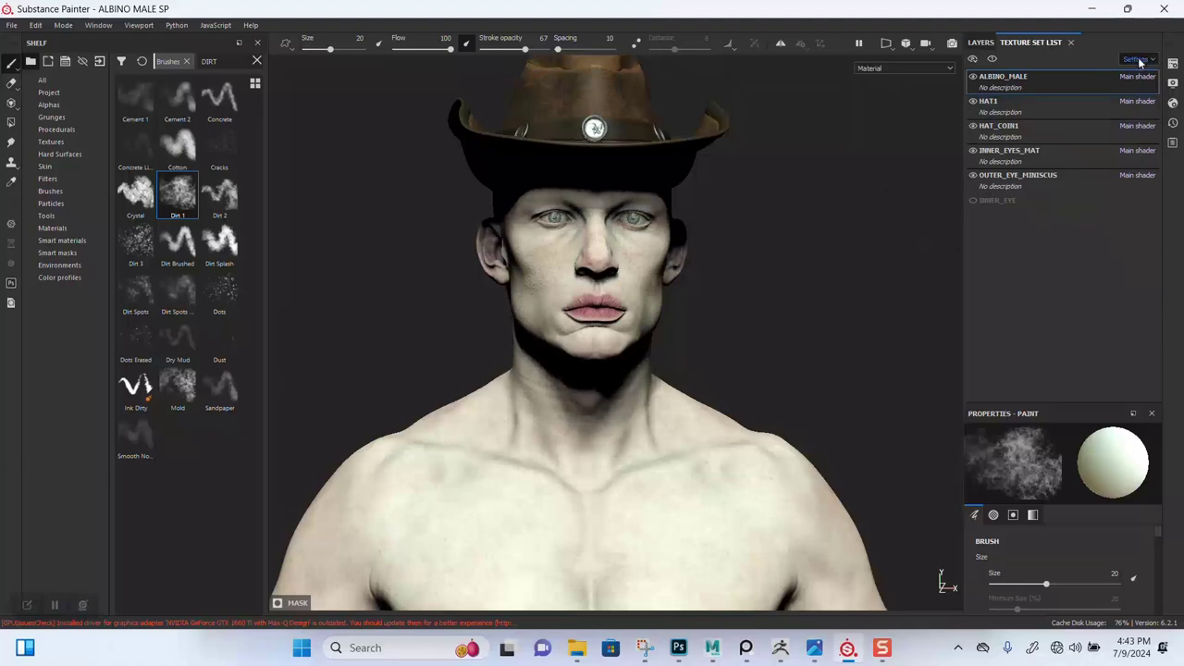
Set the environment map to Corsica Beach and rotate the environment to adjust the light on the face.
{"action": "left_click", "coordinate": [1172, 85]}
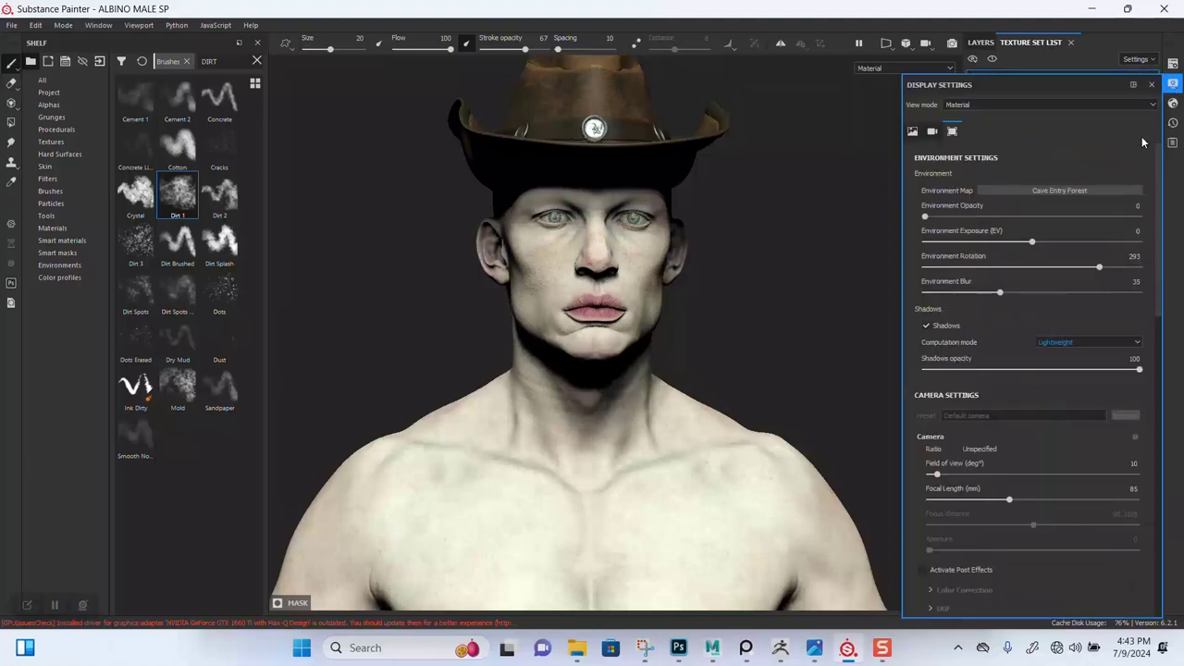
{"action": "left_click", "coordinate": [1064, 193]}
{"action": "mouse_move", "coordinate": [1040, 255]}
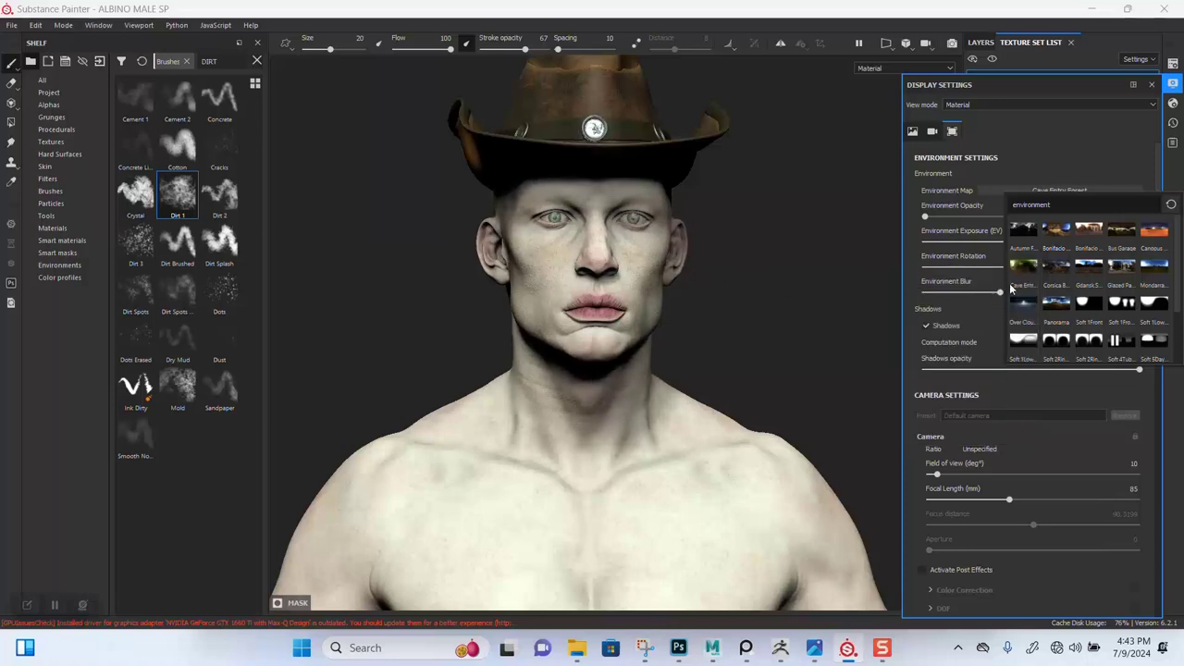
{"action": "mouse_move", "coordinate": [1060, 275]}
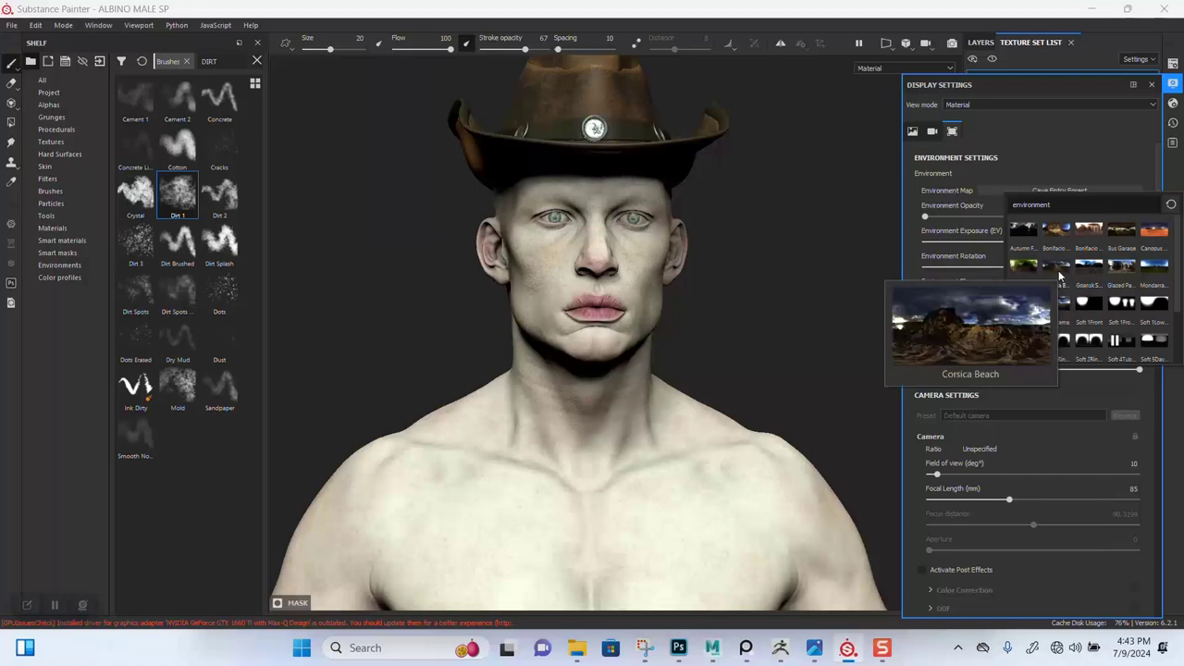
{"action": "left_click", "coordinate": [1059, 275]}
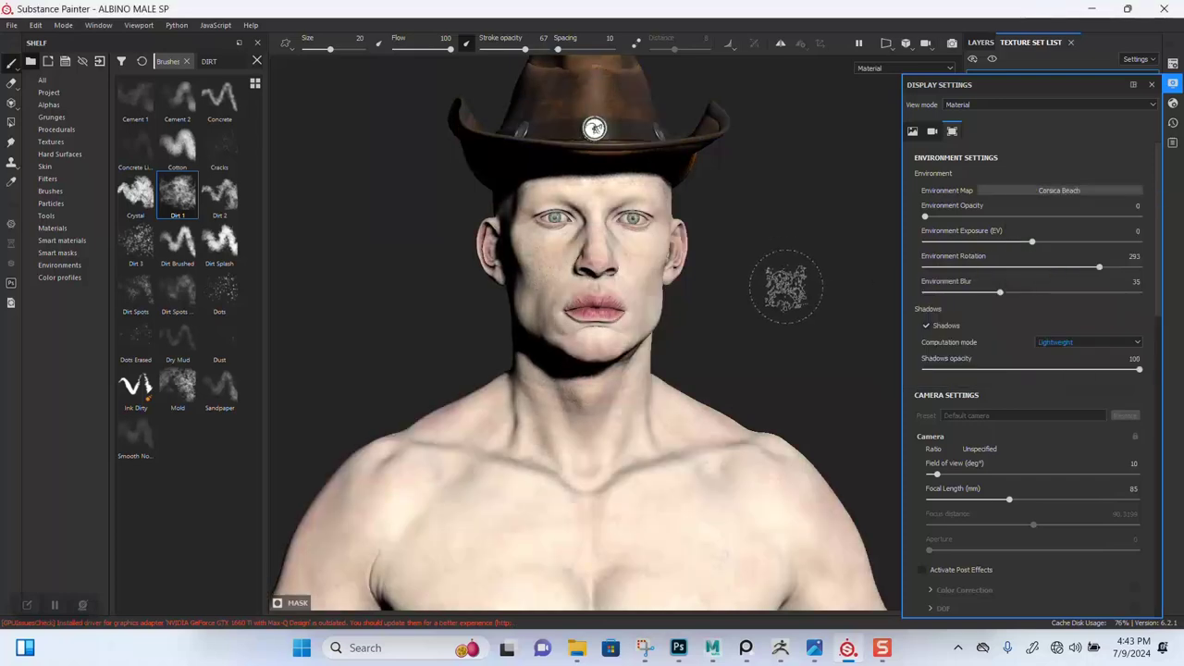
{"action": "mouse_move", "coordinate": [779, 275]}
{"action": "right_mouse_down", "text": "shift"}
{"action": "mouse_move", "coordinate": [763, 286]}
{"action": "mouse_move", "coordinate": [797, 286]}
{"action": "right_mouse_up", "text": "shift"}
Render the character in Iray, examine the whole bust and the face up close, and return to painting mode.
{"action": "left_click", "coordinate": [951, 43]}
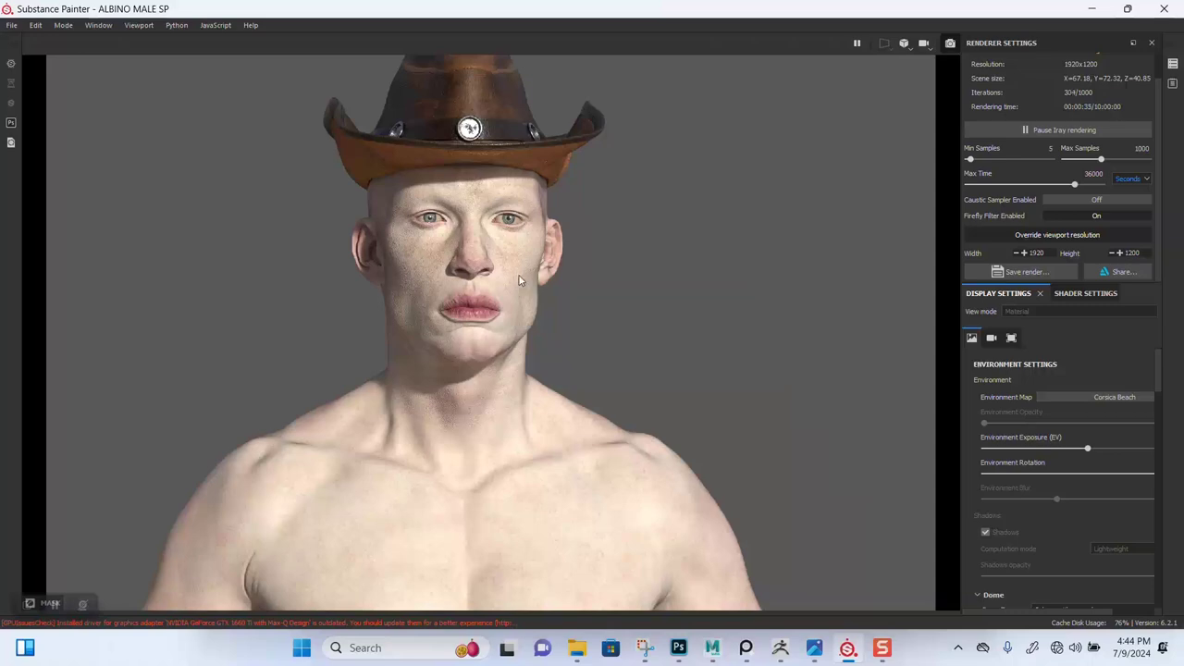
{"action": "scroll", "coordinate": [519, 280], "scroll_direction": "down", "scroll_amount": 5}
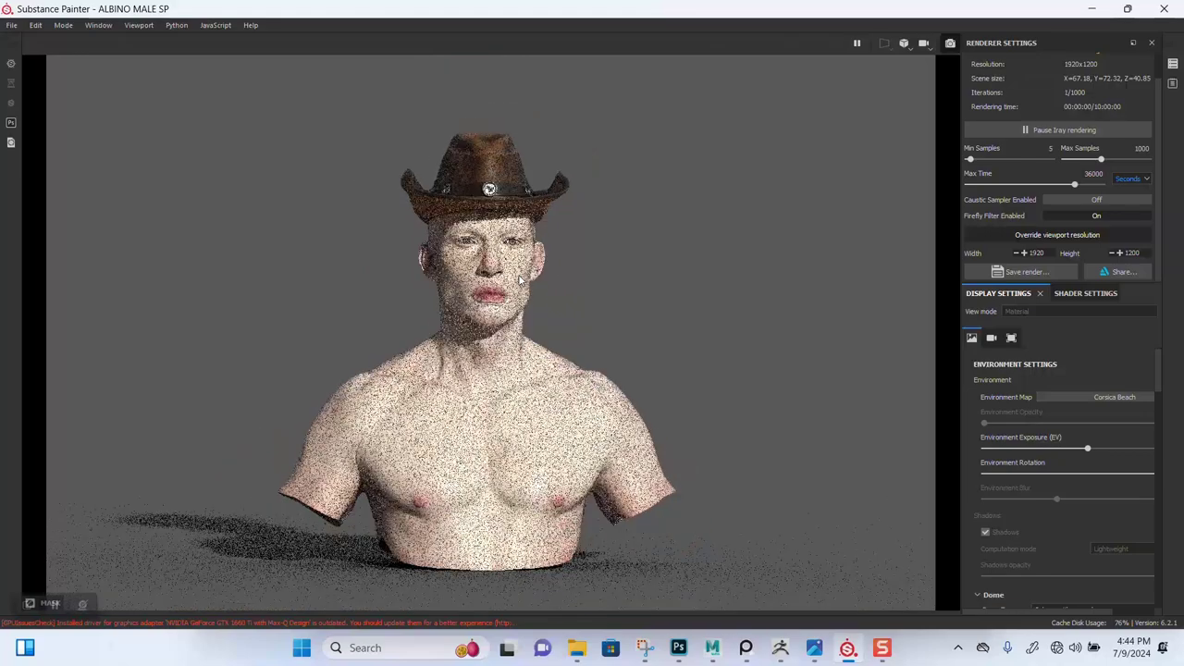
{"action": "scroll", "coordinate": [518, 280], "scroll_direction": "up", "scroll_amount": 5}
{"action": "scroll", "coordinate": [519, 280], "scroll_direction": "up", "scroll_amount": 8}
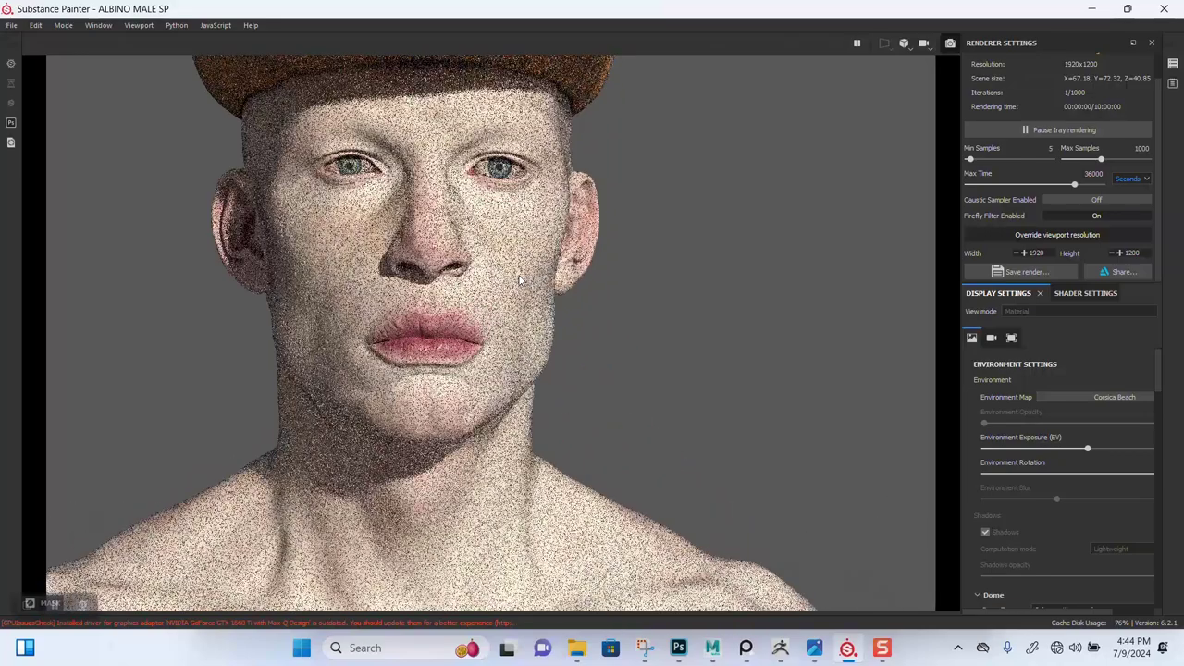
{"action": "scroll", "coordinate": [519, 280], "scroll_direction": "up", "scroll_amount": 2}
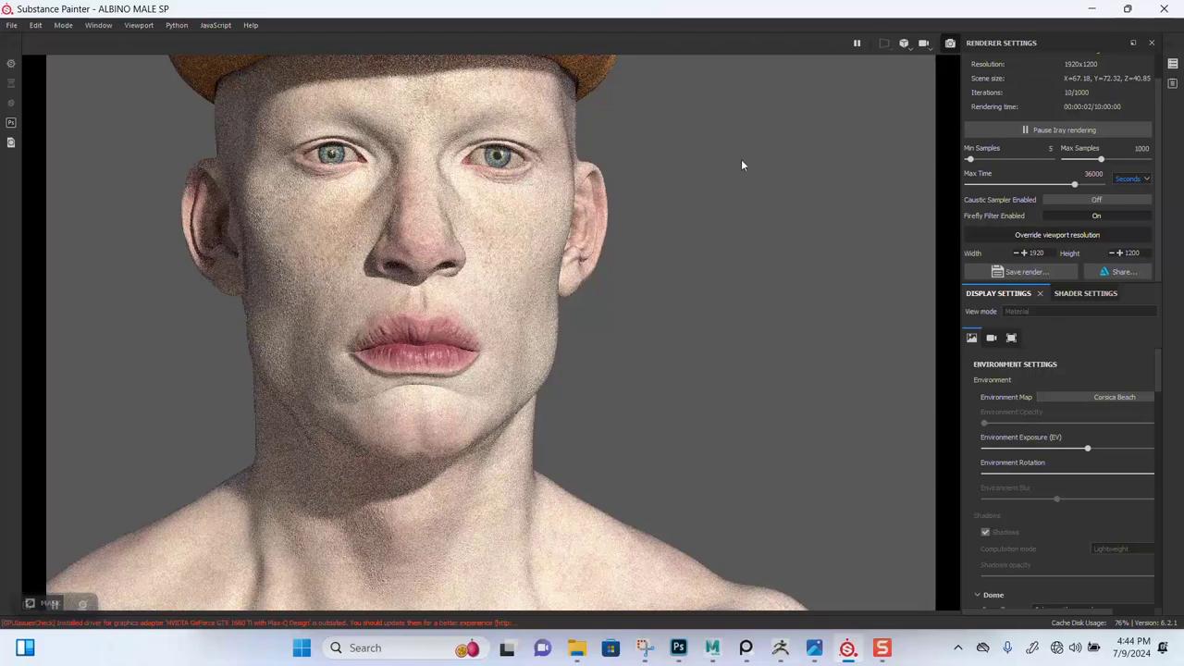
{"action": "key", "text": "F10"}
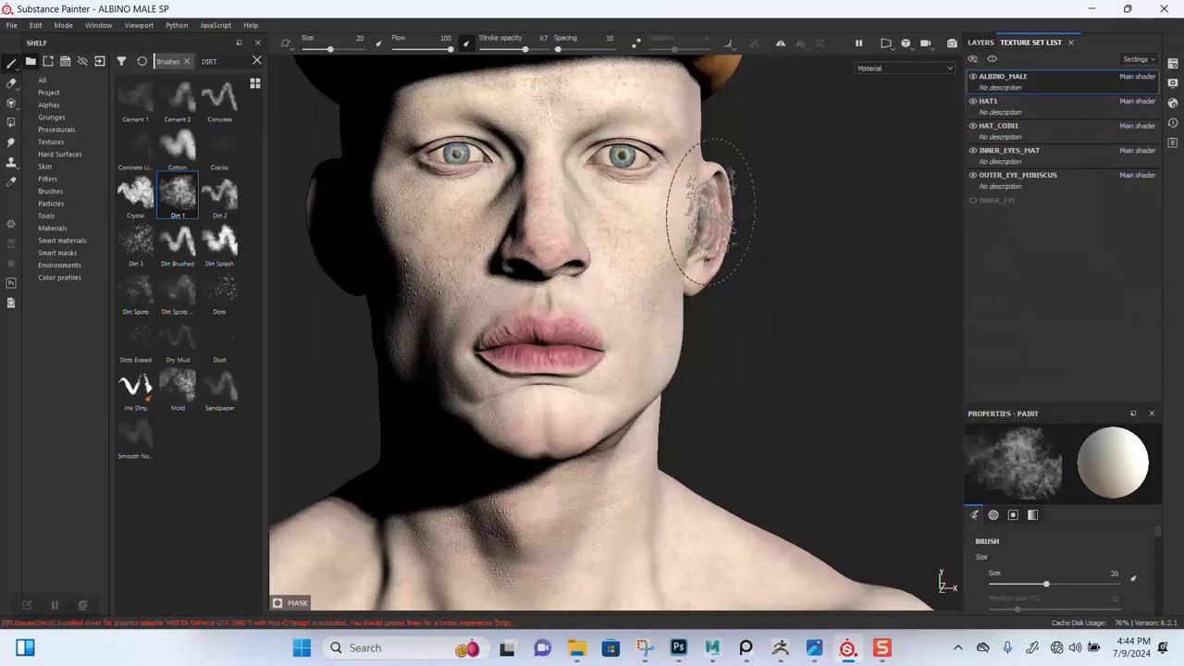
Examine the face's skin texture up close around the eyes, brow and nose under the Corsica Beach lighting.
{"action": "scroll", "coordinate": [755, 285], "scroll_direction": "down", "scroll_amount": 4}
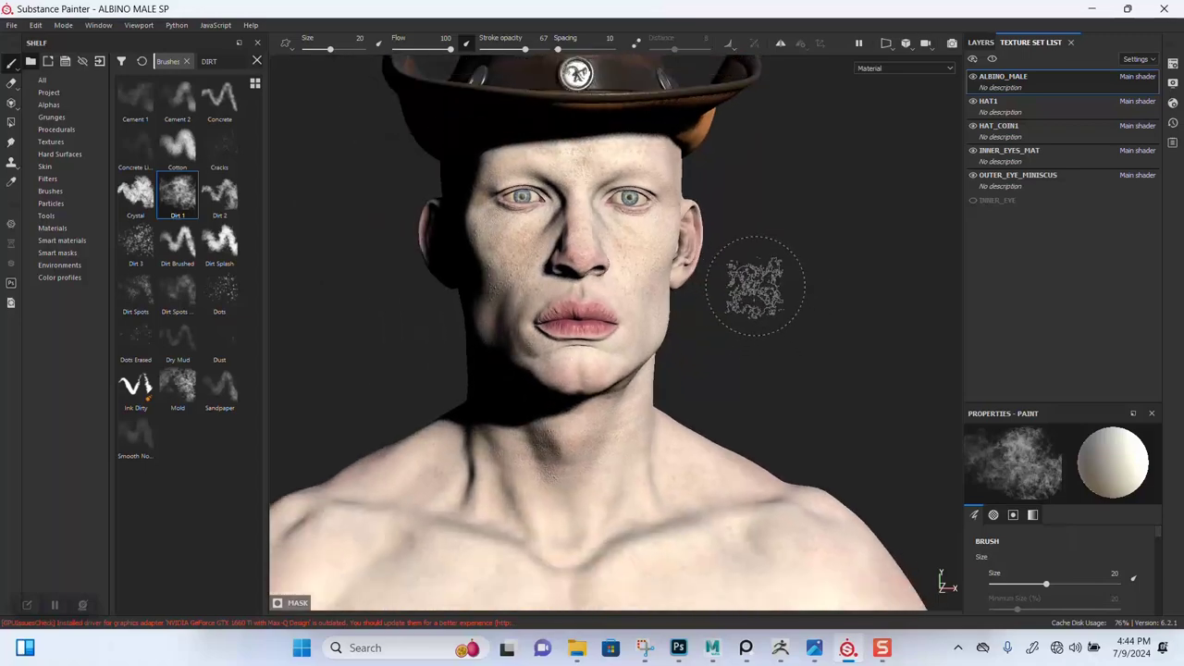
{"action": "right_click_drag", "start_coordinate": [697, 291], "coordinate": [747, 417], "text": "alt"}
{"action": "middle_click_drag", "start_coordinate": [721, 336], "coordinate": [719, 449], "text": "alt"}
{"action": "right_click_drag", "start_coordinate": [718, 450], "coordinate": [777, 545], "text": "alt"}
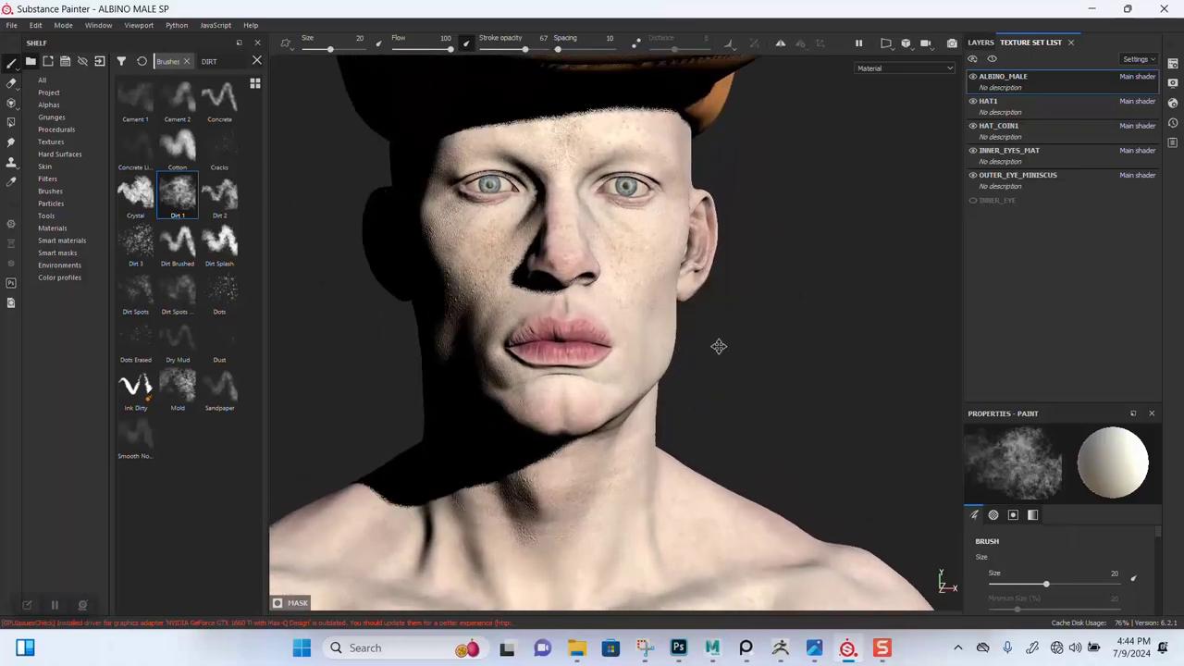
{"action": "right_click_drag", "start_coordinate": [680, 370], "coordinate": [707, 417], "text": "alt"}
{"action": "mouse_move", "coordinate": [749, 342]}
{"action": "left_mouse_down", "text": "alt"}
{"action": "mouse_move", "coordinate": [668, 336]}
{"action": "mouse_move", "coordinate": [744, 337]}
{"action": "left_mouse_up", "text": "alt"}
{"action": "right_click_drag", "start_coordinate": [680, 343], "coordinate": [713, 404], "text": "alt"}
{"action": "middle_click_drag", "start_coordinate": [629, 287], "coordinate": [731, 353], "text": "alt"}
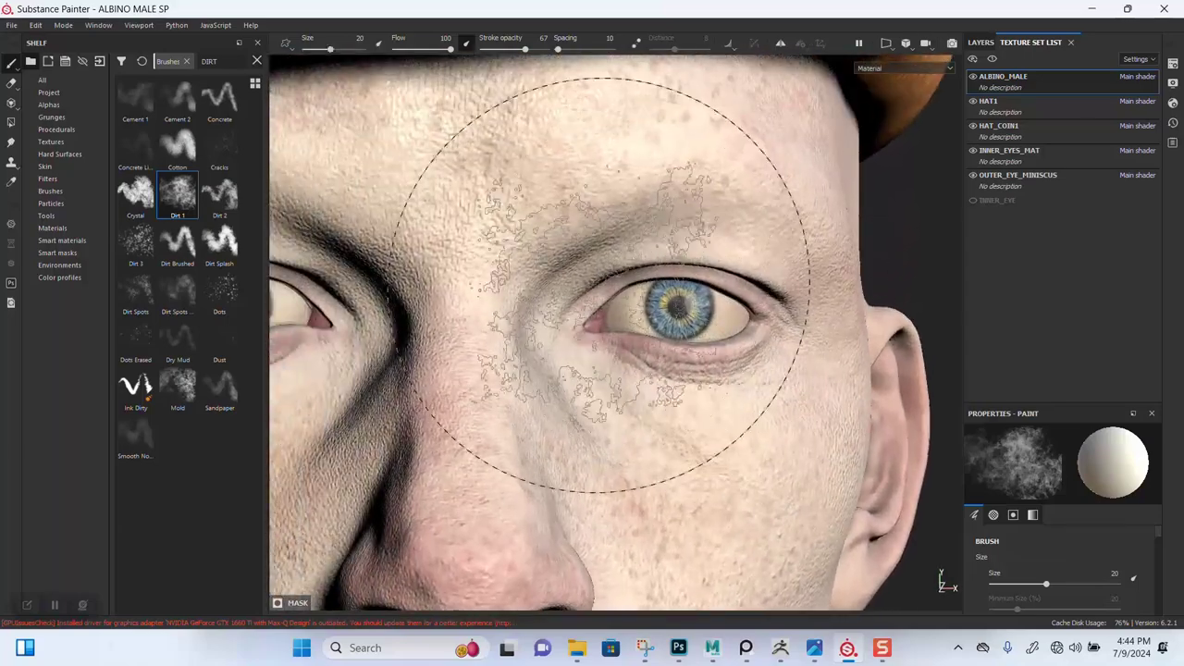
{"action": "scroll", "coordinate": [626, 345], "scroll_direction": "down", "scroll_amount": 2}
{"action": "right_click_drag", "start_coordinate": [606, 256], "coordinate": [607, 286], "text": "alt"}
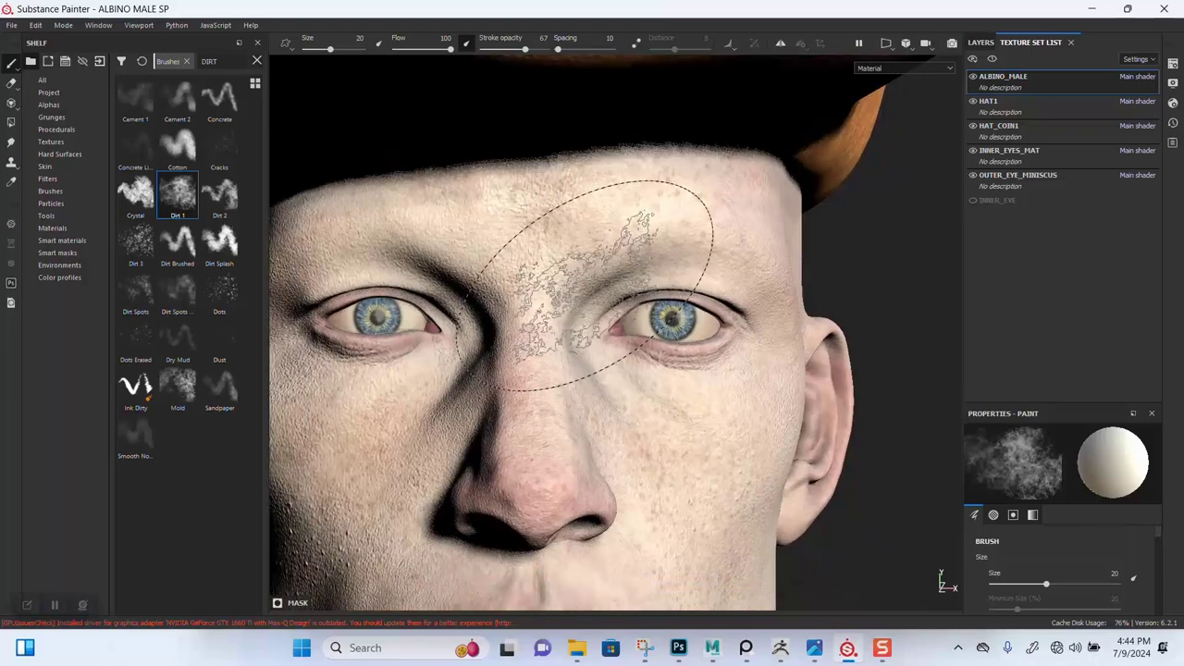
{"action": "middle_click_drag", "start_coordinate": [606, 286], "coordinate": [634, 248], "text": "alt"}
{"action": "left_click_drag", "start_coordinate": [692, 314], "coordinate": [634, 283], "text": "alt"}
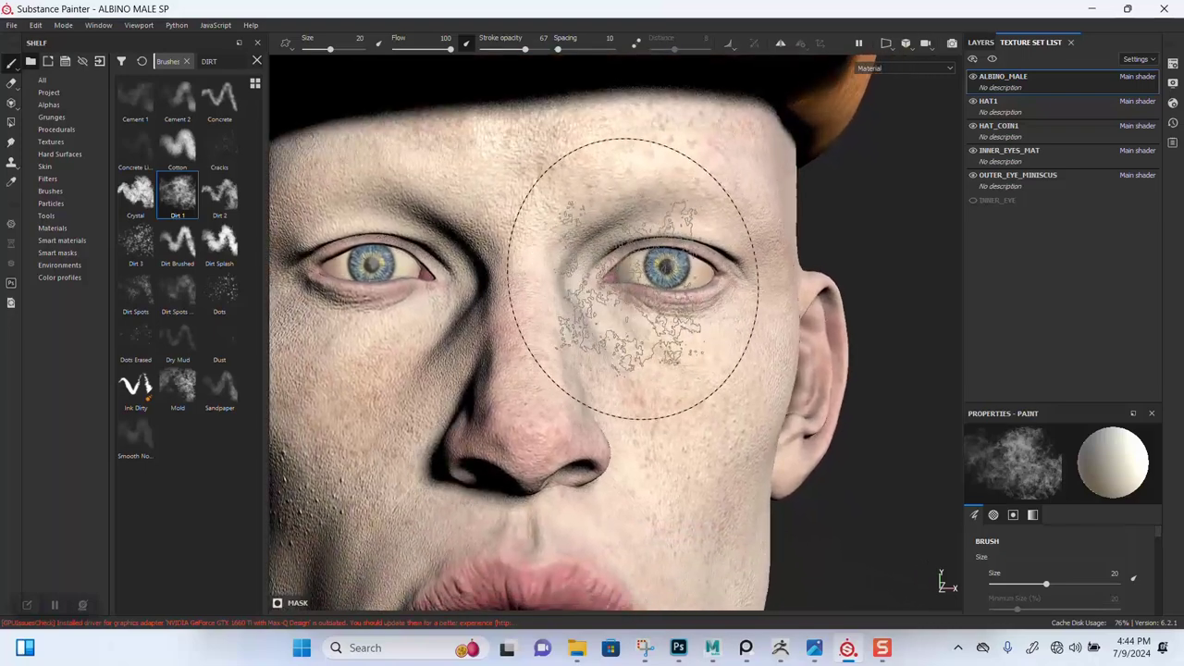
Examine the whole face together with the hat from the front at a medium distance.
{"action": "mouse_move", "coordinate": [694, 331]}
{"action": "right_mouse_down", "text": "alt"}
{"action": "mouse_move", "coordinate": [608, 229]}
{"action": "mouse_move", "coordinate": [629, 251]}
{"action": "right_mouse_up", "text": "alt"}
{"action": "middle_click_drag", "start_coordinate": [636, 254], "coordinate": [629, 226], "text": "alt"}
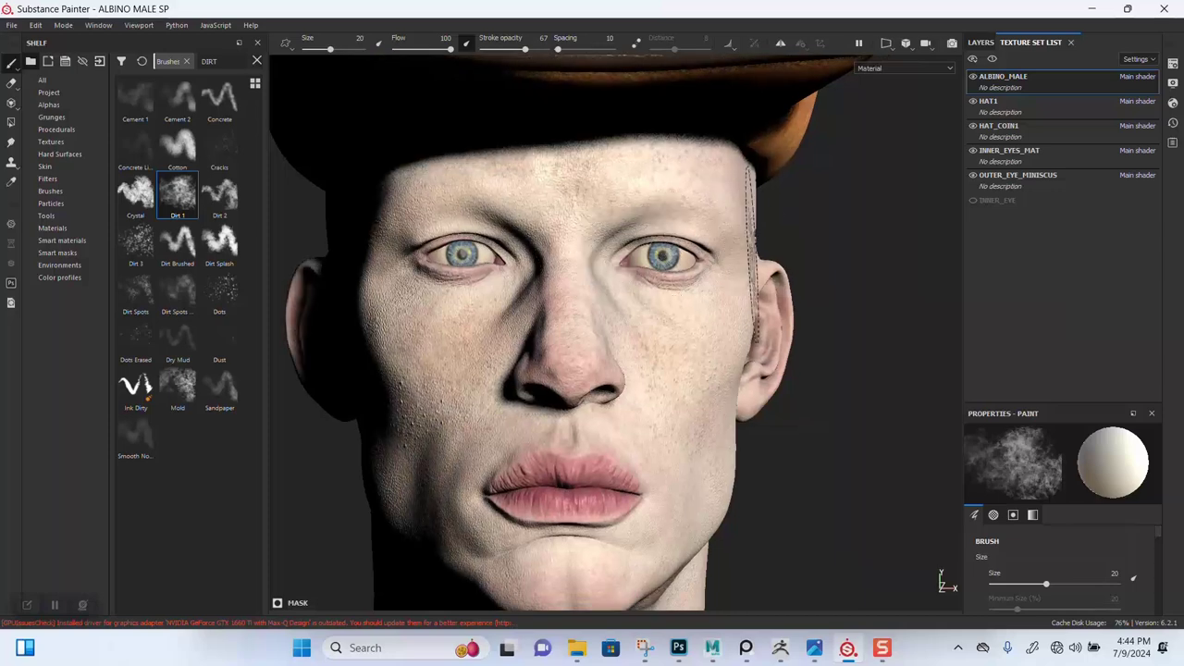
{"action": "right_click_drag", "start_coordinate": [758, 427], "coordinate": [744, 341], "text": "alt"}
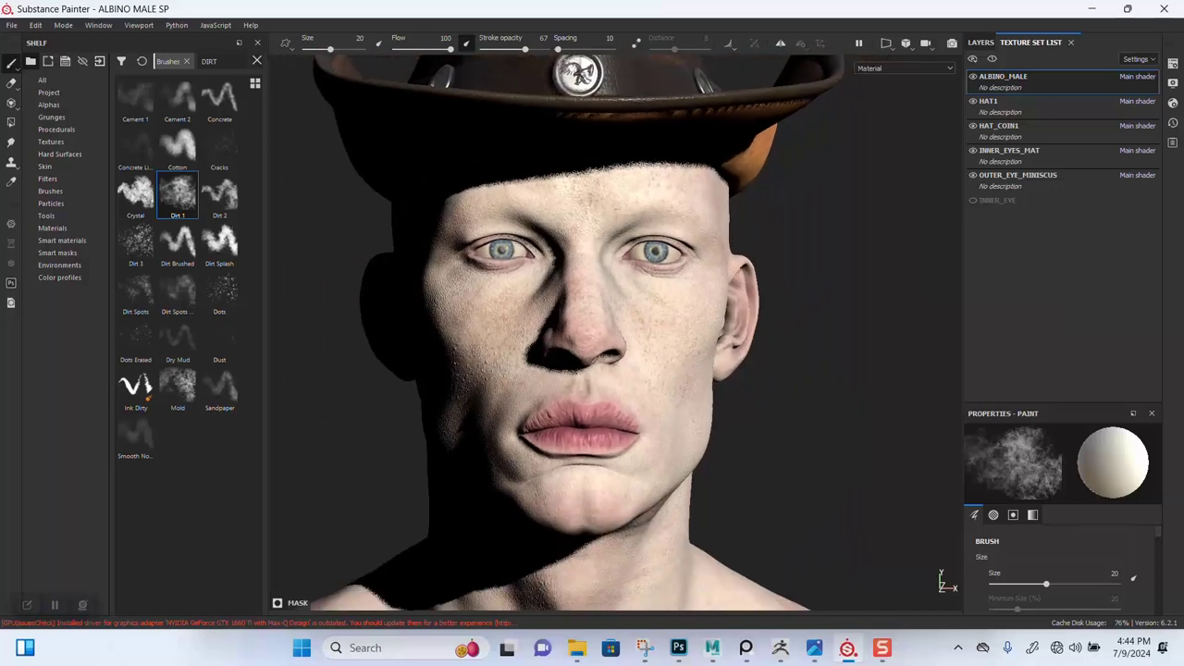
{"action": "mouse_move", "coordinate": [744, 341]}
{"action": "middle_mouse_down", "text": "alt"}
{"action": "mouse_move", "coordinate": [753, 331]}
{"action": "mouse_move", "coordinate": [746, 367]}
{"action": "middle_mouse_up", "text": "alt"}
{"action": "right_click_drag", "start_coordinate": [737, 360], "coordinate": [758, 410], "text": "alt"}
{"action": "middle_click_drag", "start_coordinate": [835, 413], "coordinate": [827, 410], "text": "alt"}
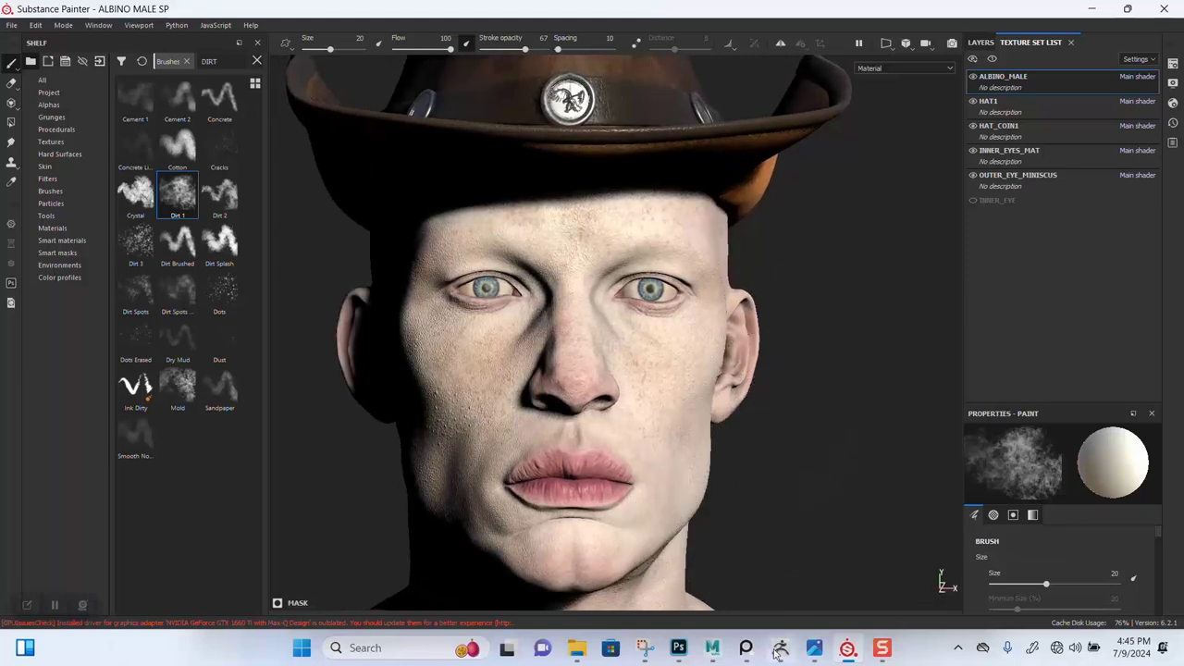
{"action": "mouse_move", "coordinate": [779, 652]}
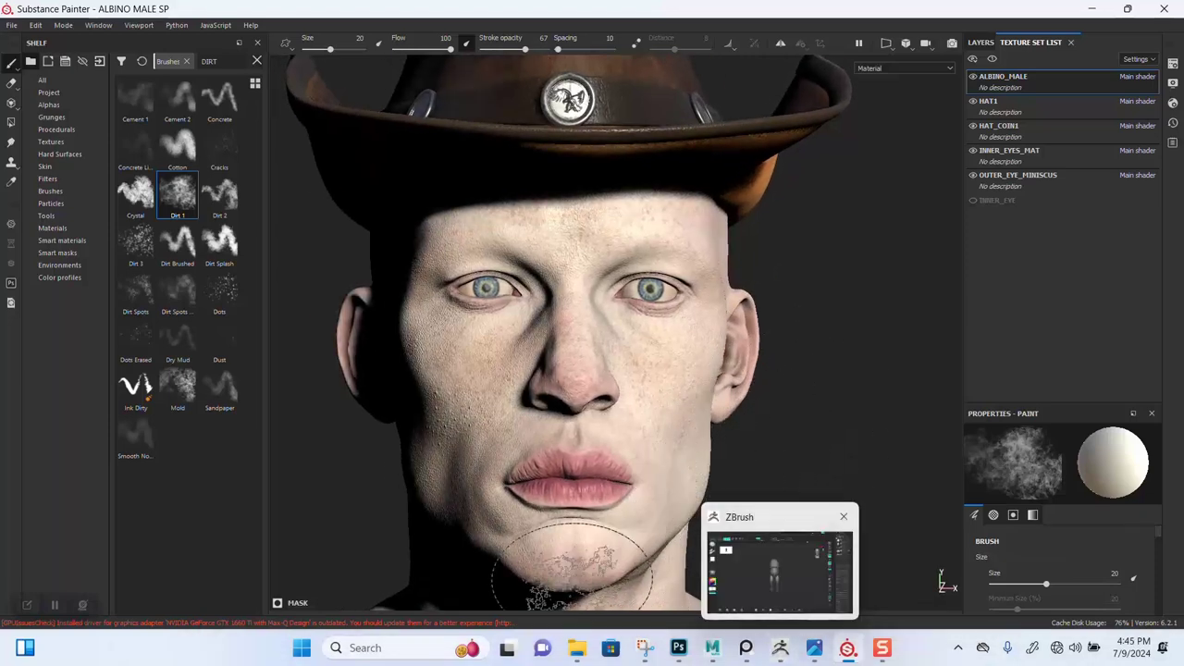
Switch to ZBrush, solo the ALBINO BASE MALE 01 subtool, shrink the brush to about 15 and isolate the head polygroup.
{"action": "left_click", "coordinate": [576, 654]}
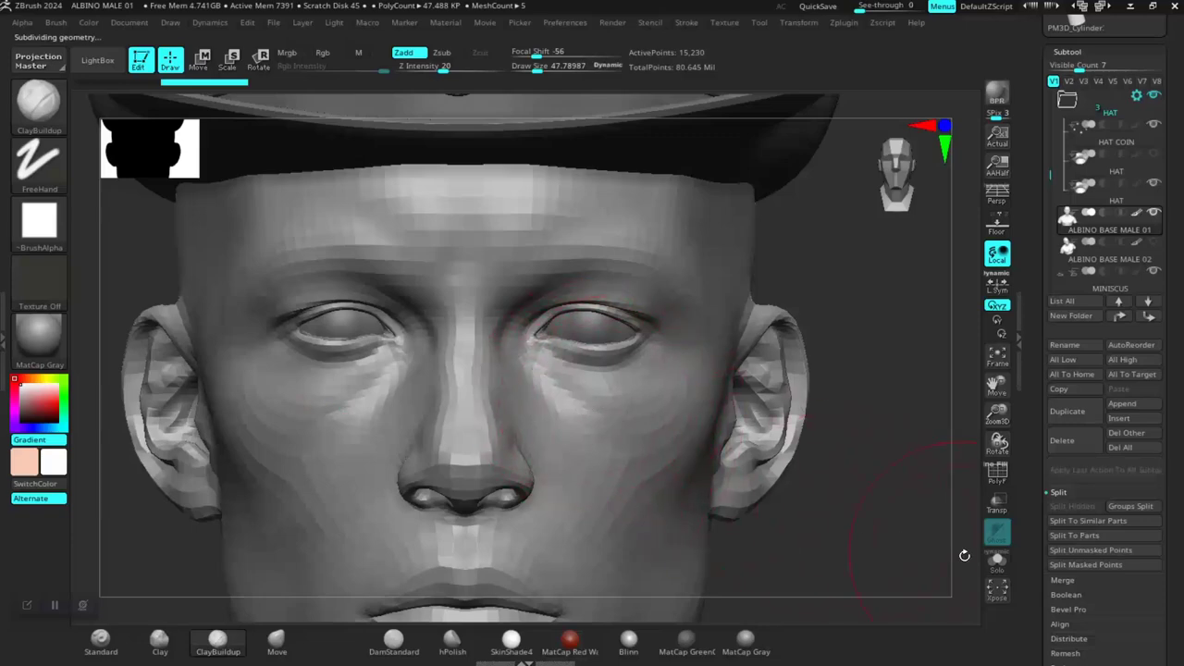
{"action": "left_click", "coordinate": [996, 560]}
{"action": "key", "text": "space"}
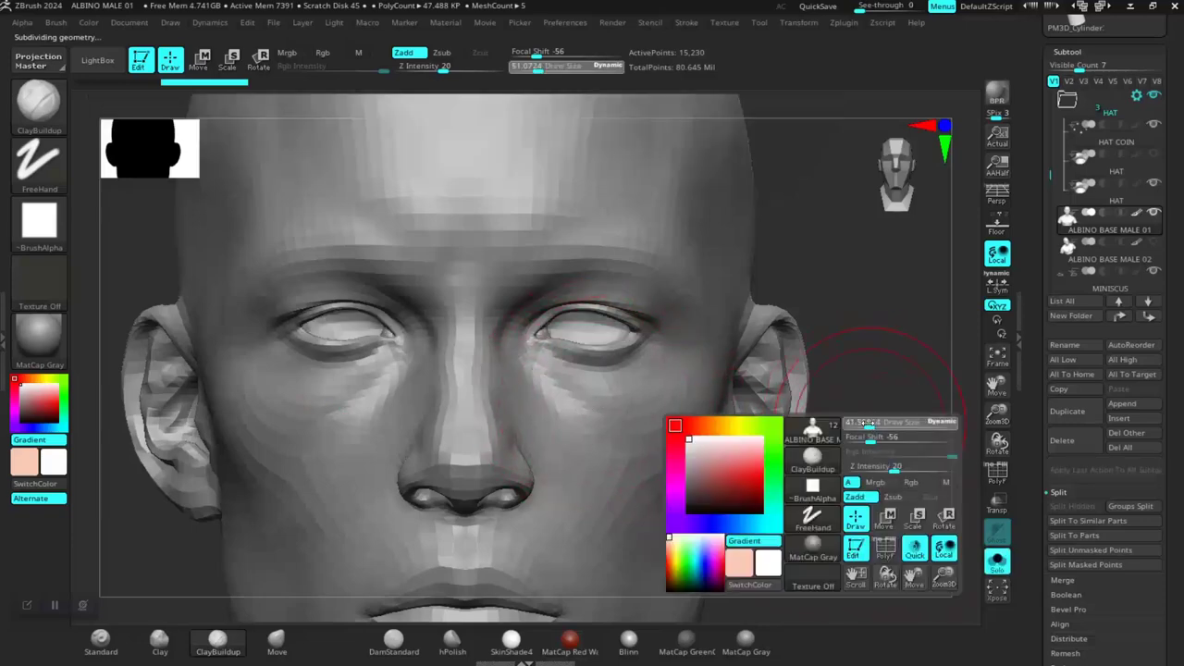
{"action": "left_click_drag", "start_coordinate": [869, 424], "coordinate": [859, 425]}
{"action": "left_click_drag", "start_coordinate": [877, 316], "coordinate": [892, 382], "text": "alt"}
{"action": "right_click_drag", "start_coordinate": [893, 382], "coordinate": [926, 386], "text": "ctrl"}
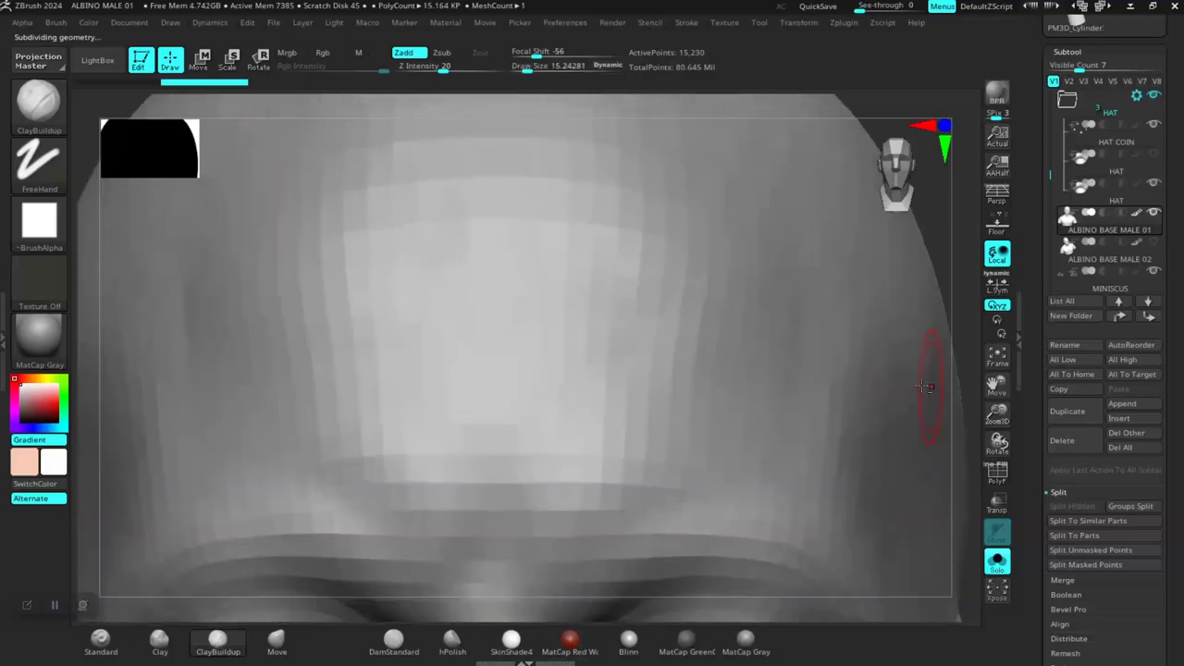
{"action": "key", "text": "f"}
{"action": "key", "text": "shift+f"}
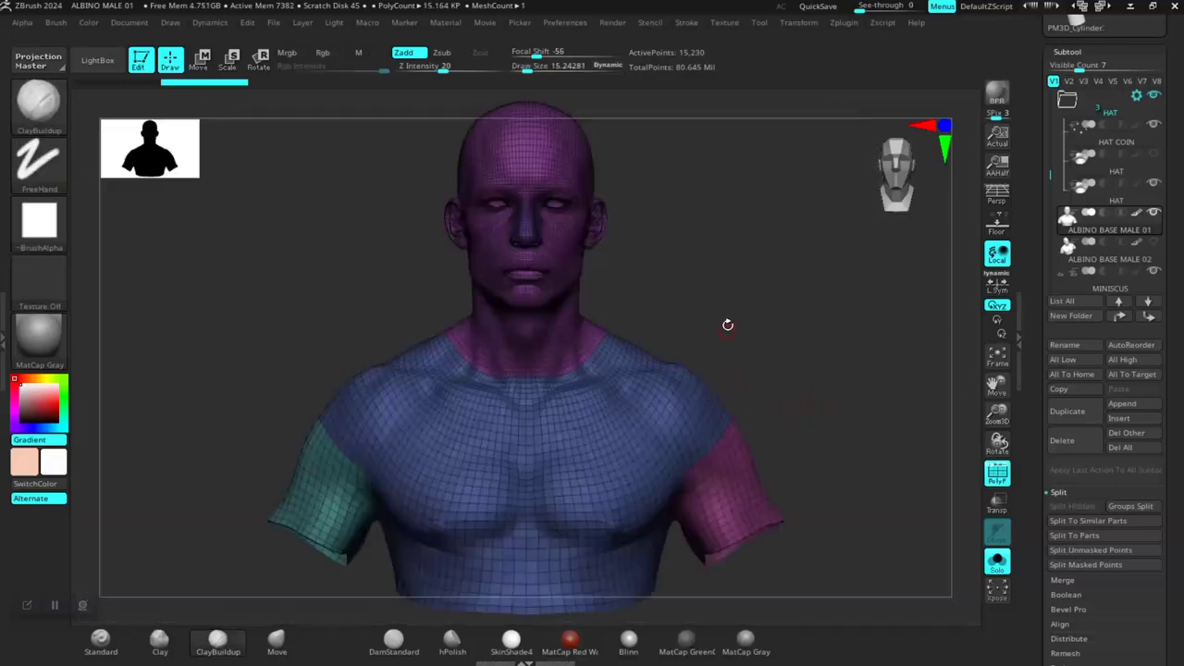
{"action": "left_click", "coordinate": [567, 265], "text": "ctrl+shift"}
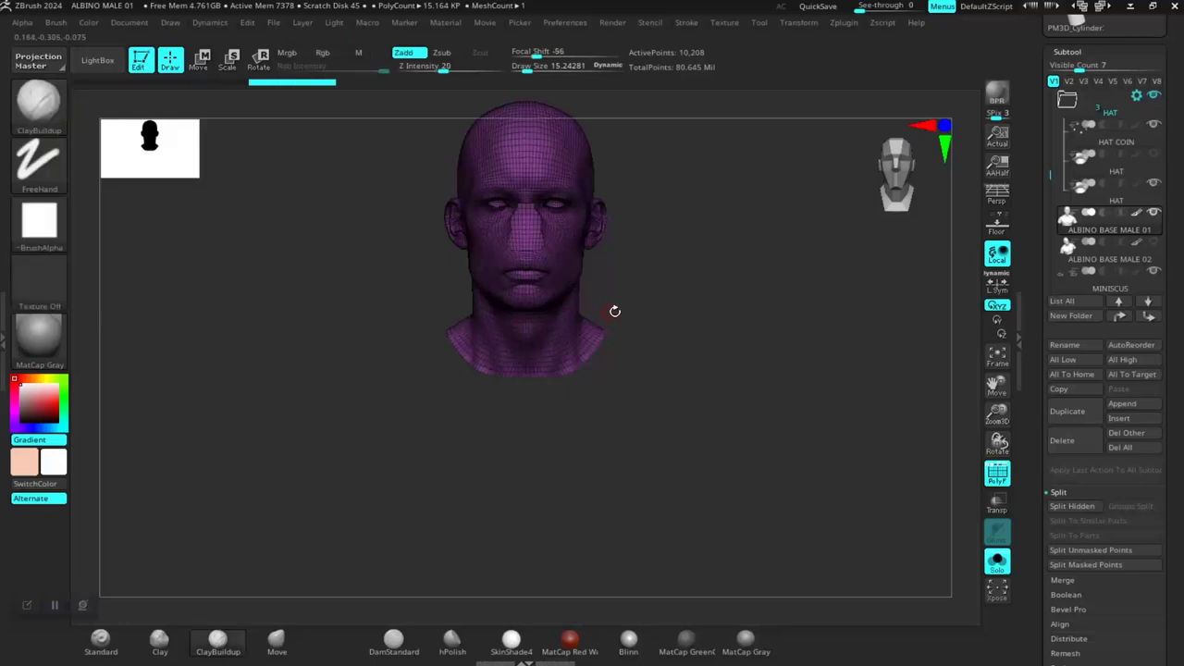
Hide the polyframe display and select the Move brush for work around the eye.
{"action": "key", "text": "f"}
{"action": "right_click_drag", "start_coordinate": [744, 416], "coordinate": [810, 589], "text": "ctrl"}
{"action": "key", "text": "shift+f"}
{"action": "right_click_drag", "start_coordinate": [881, 329], "coordinate": [864, 407], "text": "ctrl"}
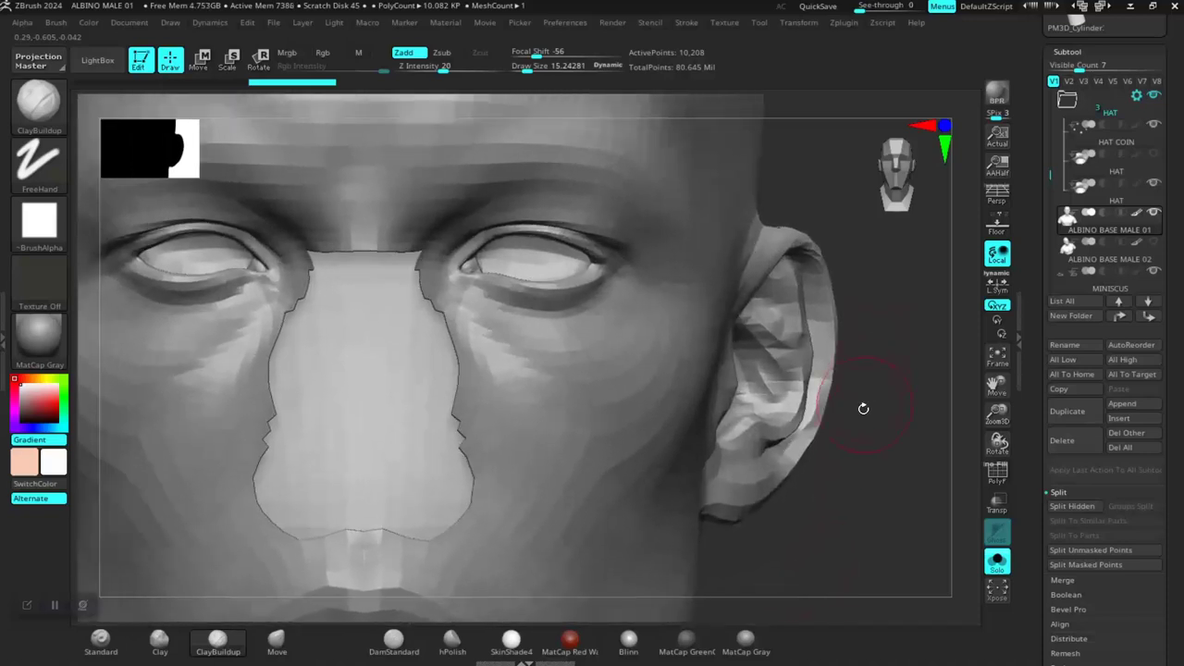
{"action": "right_click_drag", "start_coordinate": [879, 488], "coordinate": [915, 511], "text": "alt"}
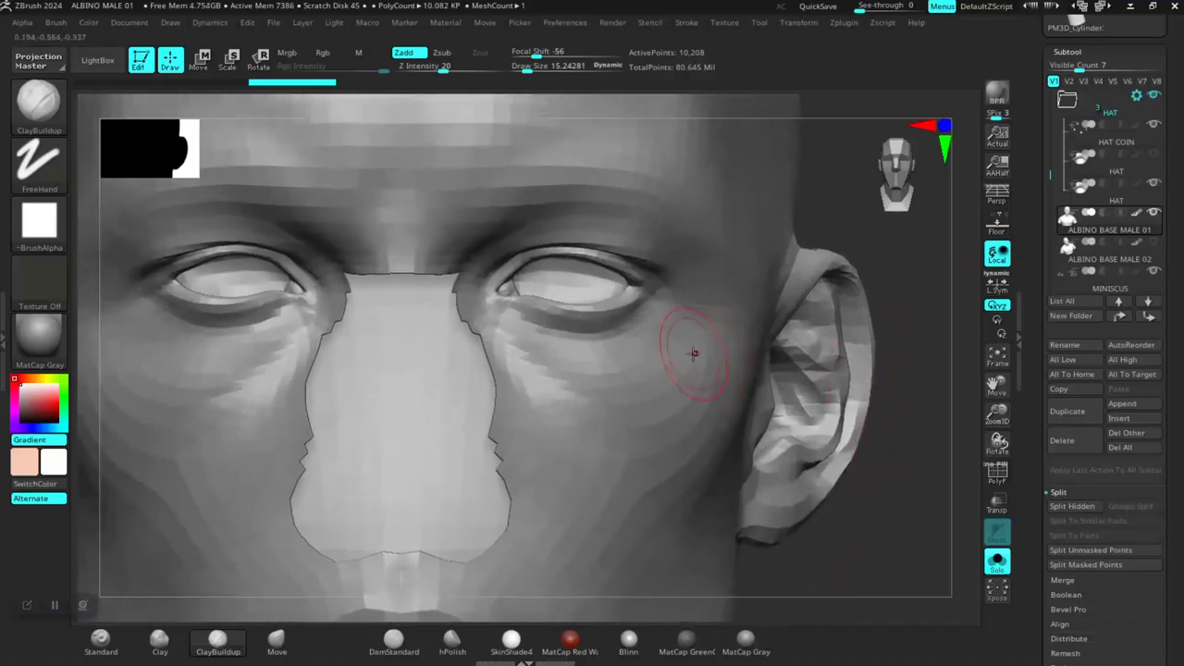
{"action": "left_click", "coordinate": [277, 638]}
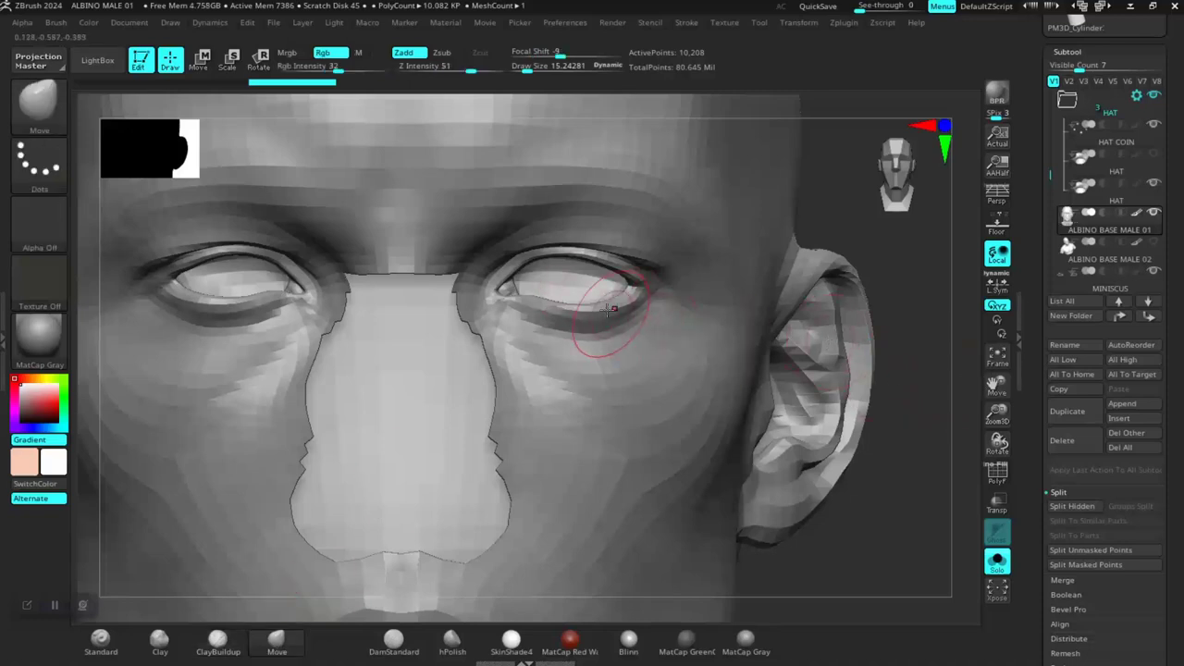
Try a small shift of the lower eyelid, undo it, and enlarge the Move brush to a draw size of about 23.
{"action": "left_click_drag", "start_coordinate": [607, 309], "coordinate": [598, 312]}
{"action": "key", "text": "ctrl+z"}
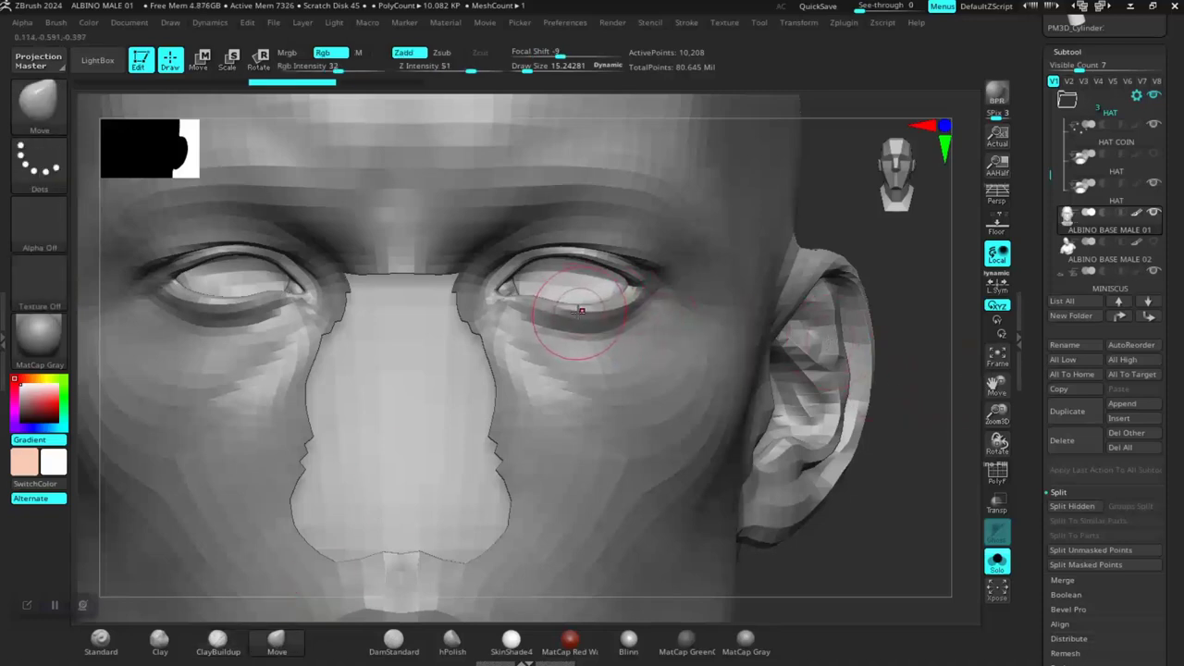
{"action": "key", "text": "bracketright"}
{"action": "key", "text": "bracketright"}
{"action": "key", "text": "bracketright"}
{"action": "key", "text": "bracketright"}
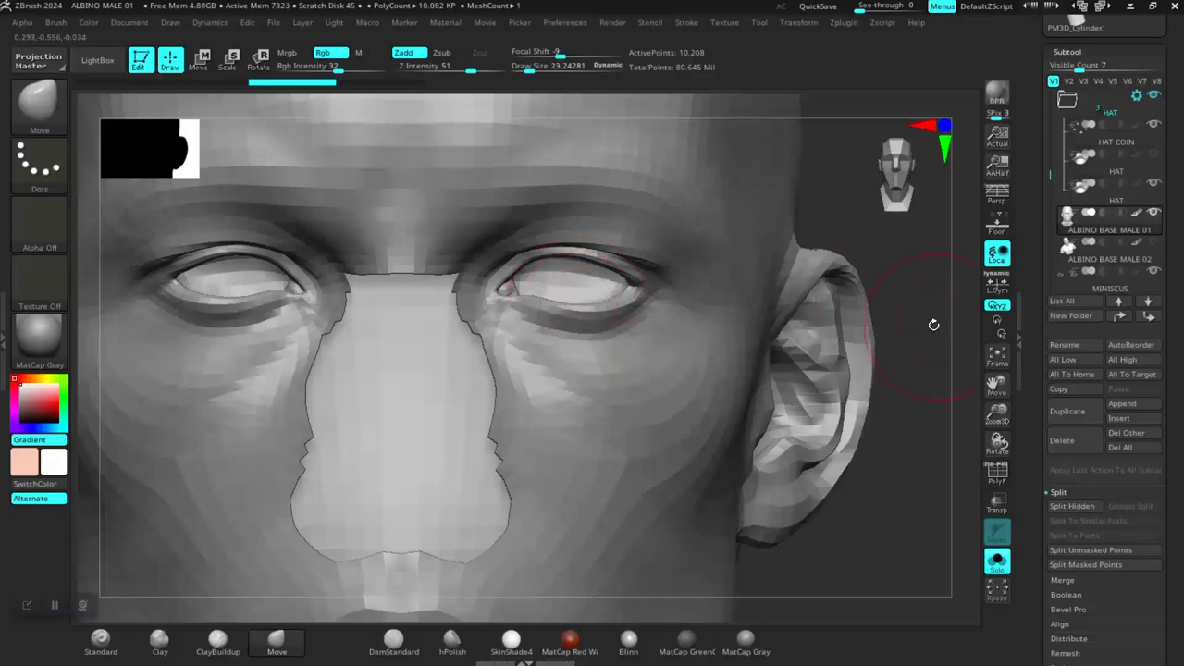
Mask the upper head down to the eyes with the MaskLasso brush and blur the mask's edge.
{"action": "key", "text": "f"}
{"action": "key", "text": "ctrl+b"}
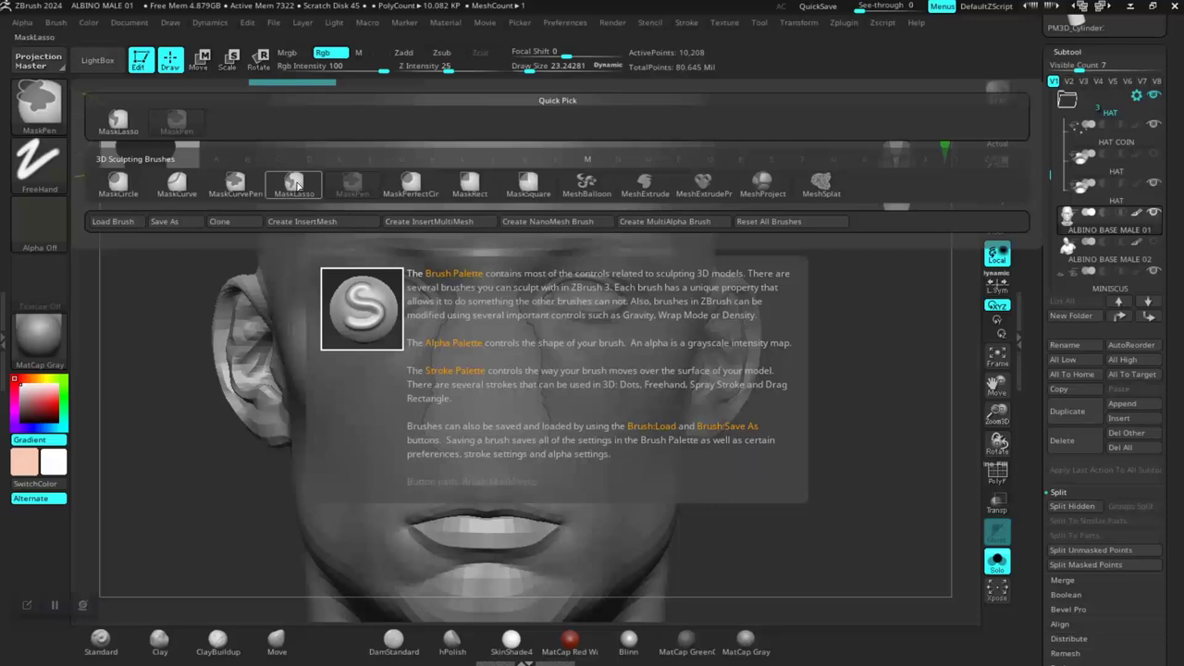
{"action": "left_click", "coordinate": [296, 185]}
{"action": "mouse_move", "coordinate": [172, 190]}
{"action": "left_mouse_down"}
{"action": "mouse_move", "coordinate": [274, 319]}
{"action": "mouse_move", "coordinate": [457, 296]}
{"action": "mouse_move", "coordinate": [650, 294]}
{"action": "mouse_move", "coordinate": [407, 78]}
{"action": "mouse_move", "coordinate": [370, 84]}
{"action": "left_mouse_up"}
{"action": "left_click_drag", "start_coordinate": [876, 509], "coordinate": [829, 518], "text": "alt"}
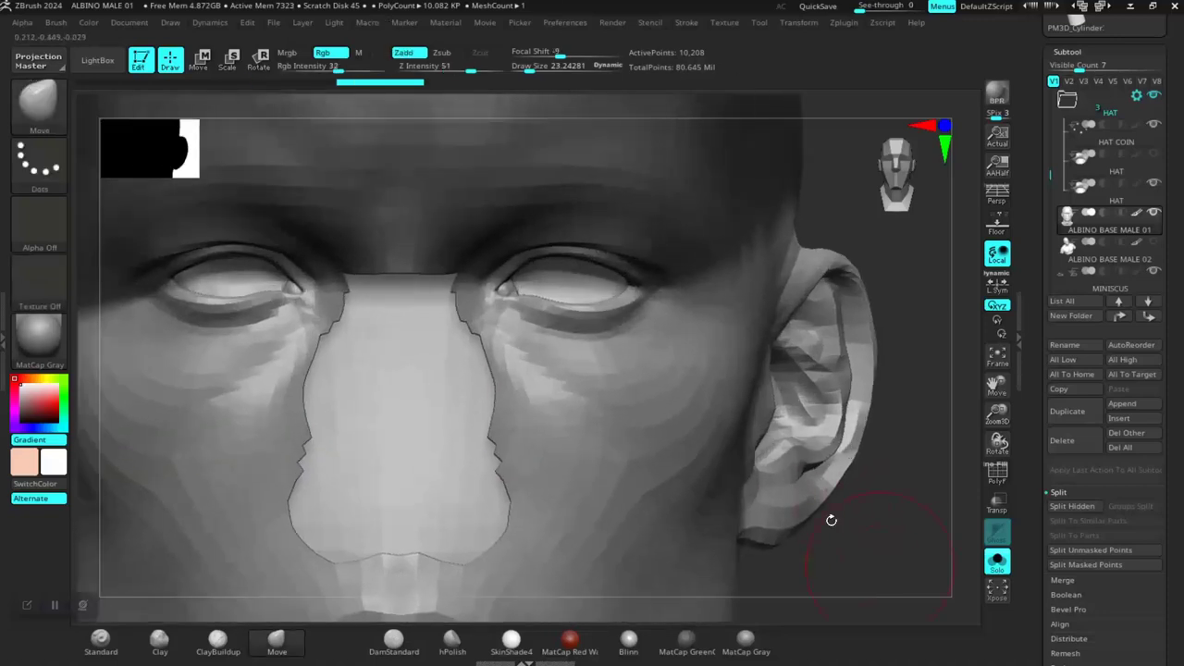
{"action": "left_click", "coordinate": [633, 276], "text": "ctrl"}
Try reshaping the lower eyelid's edge from the front with the Move brush, reducing the draw size to about 19.
{"action": "left_click_drag", "start_coordinate": [932, 367], "coordinate": [971, 421], "text": "alt"}
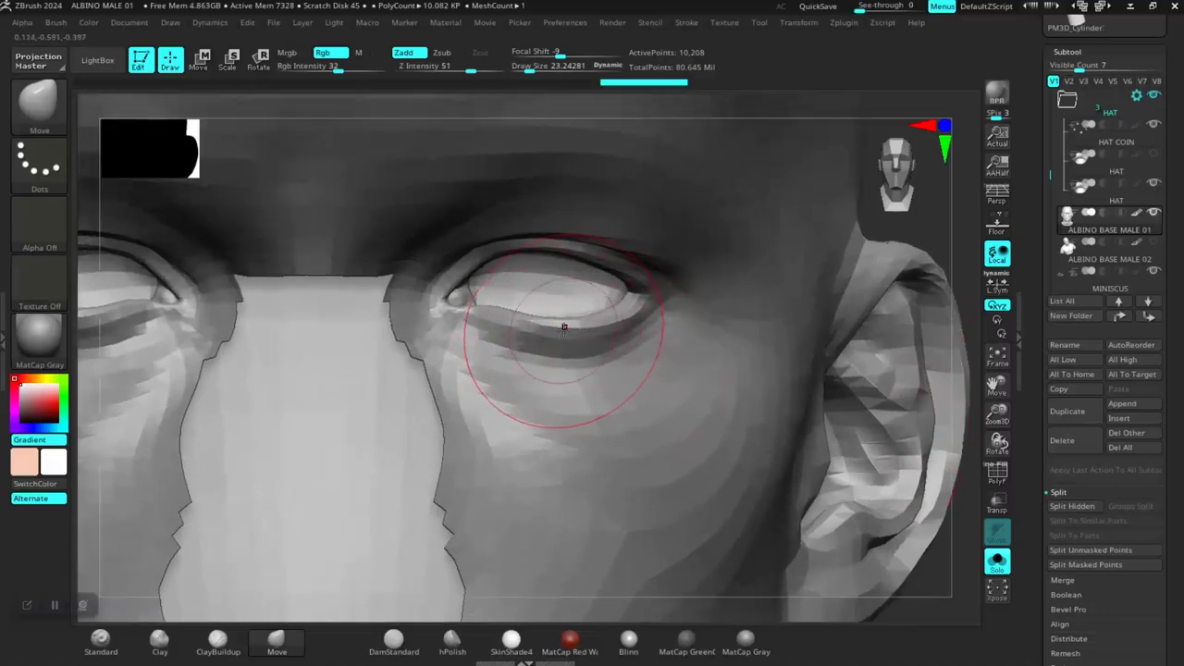
{"action": "mouse_move", "coordinate": [557, 326]}
{"action": "left_mouse_down"}
{"action": "mouse_move", "coordinate": [500, 315]}
{"action": "mouse_move", "coordinate": [595, 326]}
{"action": "mouse_move", "coordinate": [507, 319]}
{"action": "left_mouse_up"}
{"action": "key", "text": "space"}
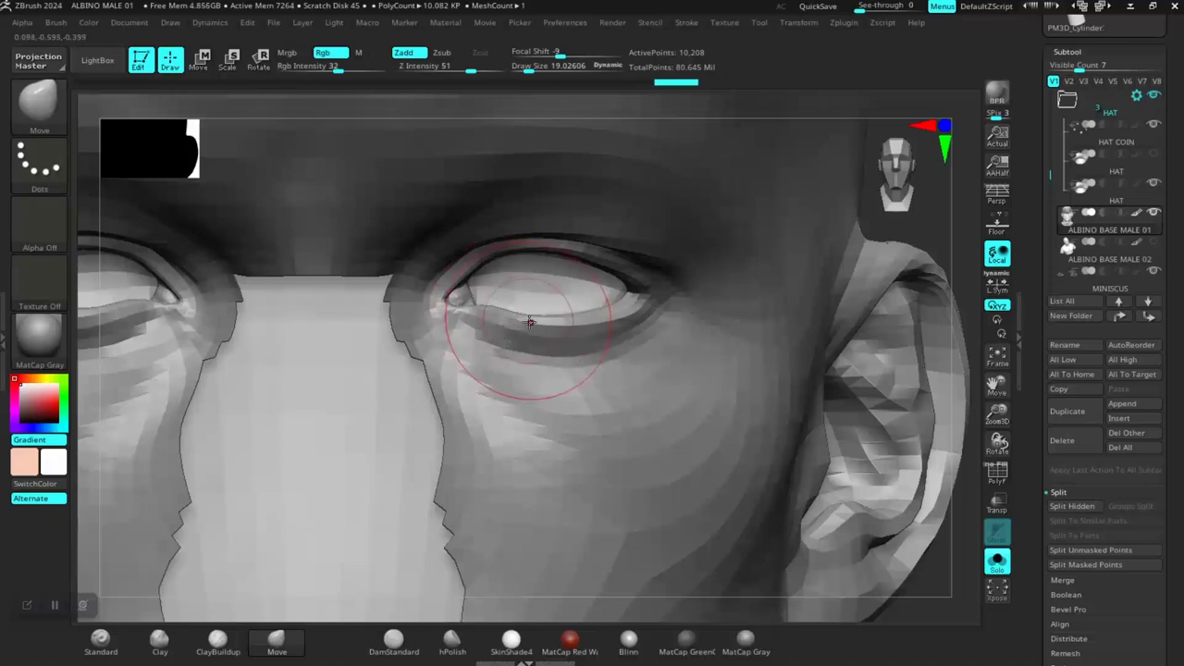
{"action": "left_click_drag", "start_coordinate": [610, 319], "coordinate": [576, 322]}
Try adjusting the depth of the lower eyelid's rim with the Move brush, working from the side and above.
{"action": "left_click_drag", "start_coordinate": [909, 598], "coordinate": [952, 594]}
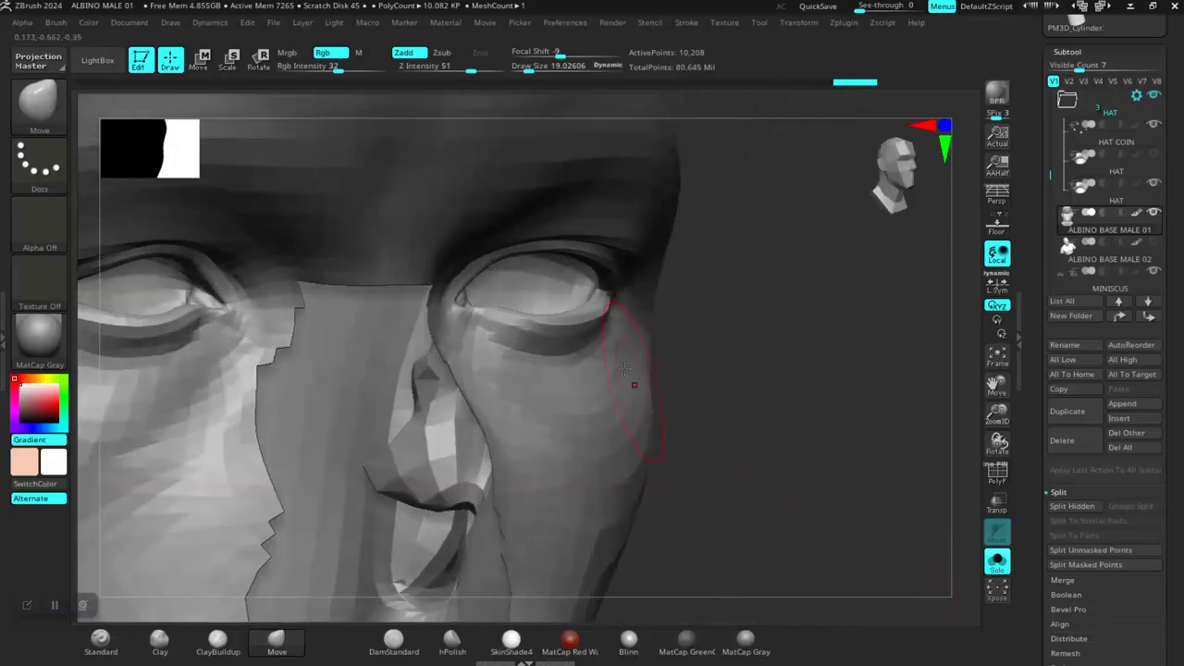
{"action": "left_click_drag", "start_coordinate": [754, 382], "coordinate": [717, 439]}
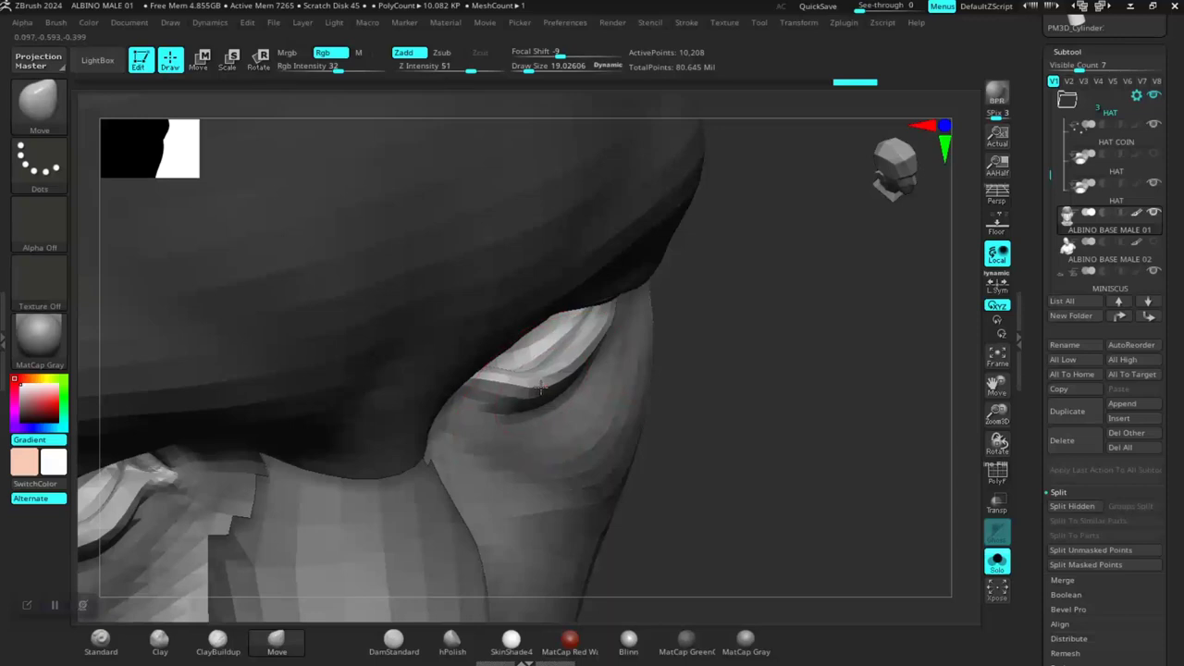
{"action": "left_click_drag", "start_coordinate": [541, 389], "coordinate": [599, 349]}
{"action": "mouse_move", "coordinate": [746, 357]}
{"action": "left_mouse_down"}
{"action": "mouse_move", "coordinate": [633, 334]}
{"action": "mouse_move", "coordinate": [624, 319]}
{"action": "mouse_move", "coordinate": [562, 371]}
{"action": "left_mouse_up"}
{"action": "left_click_drag", "start_coordinate": [849, 432], "coordinate": [782, 399]}
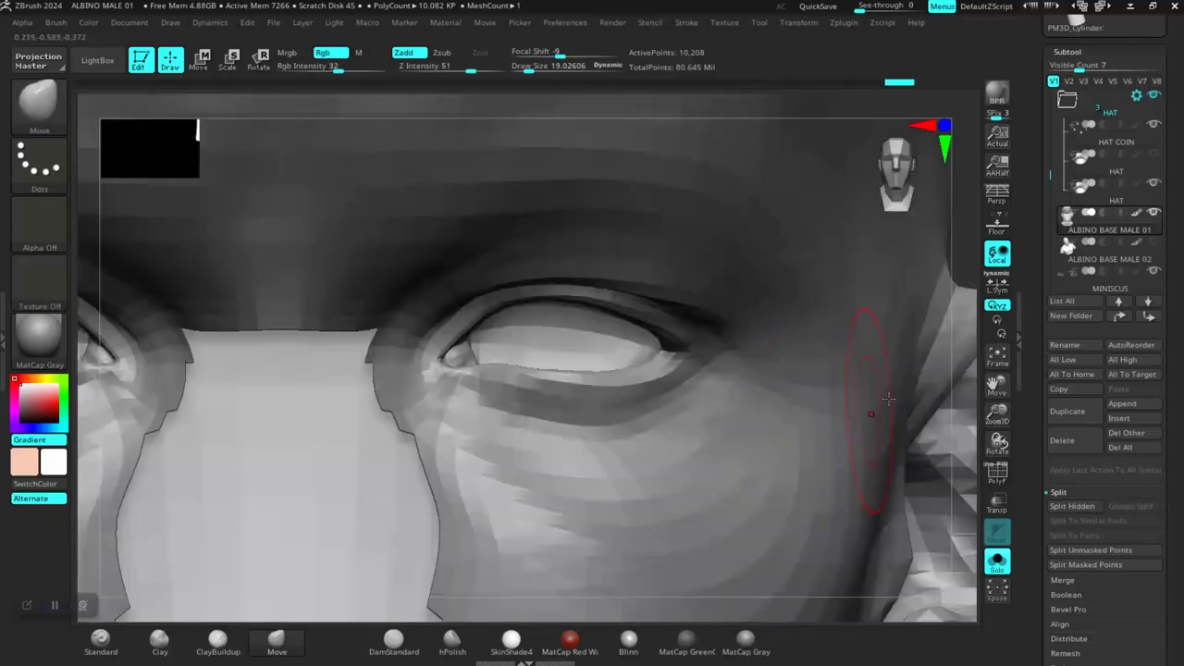
Turn off Solo to compare the lower eyelid with the eyeball, and undo the recent eyelid moves.
{"action": "left_click", "coordinate": [997, 560]}
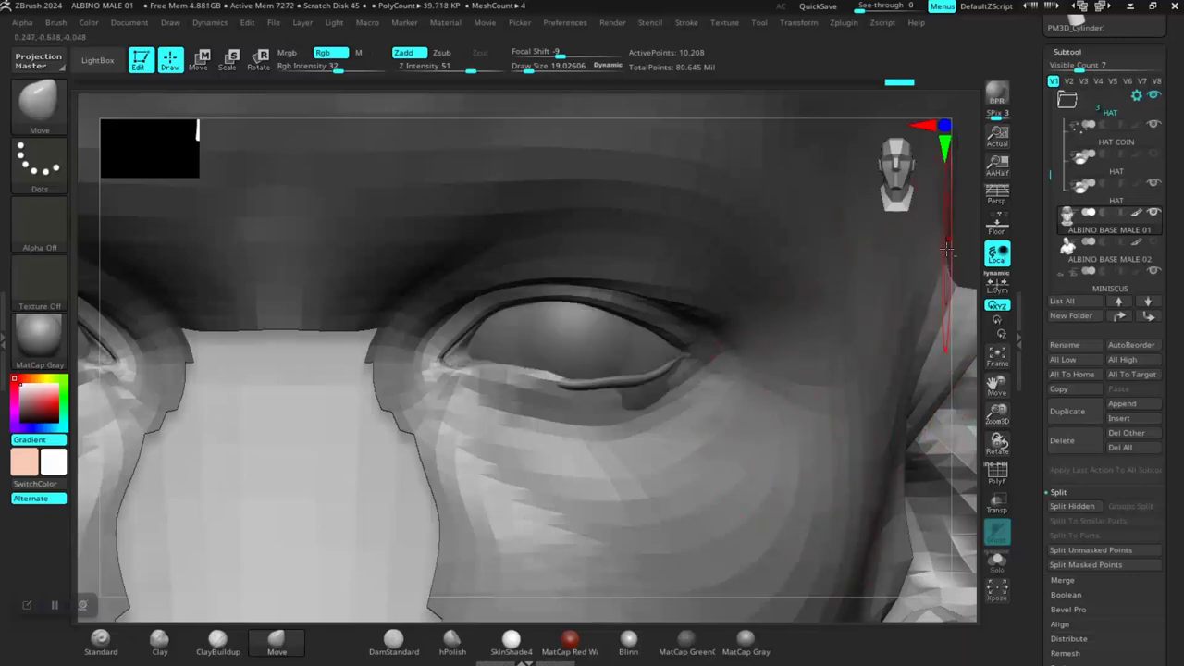
{"action": "right_click_drag", "start_coordinate": [946, 249], "coordinate": [802, 335], "text": "ctrl"}
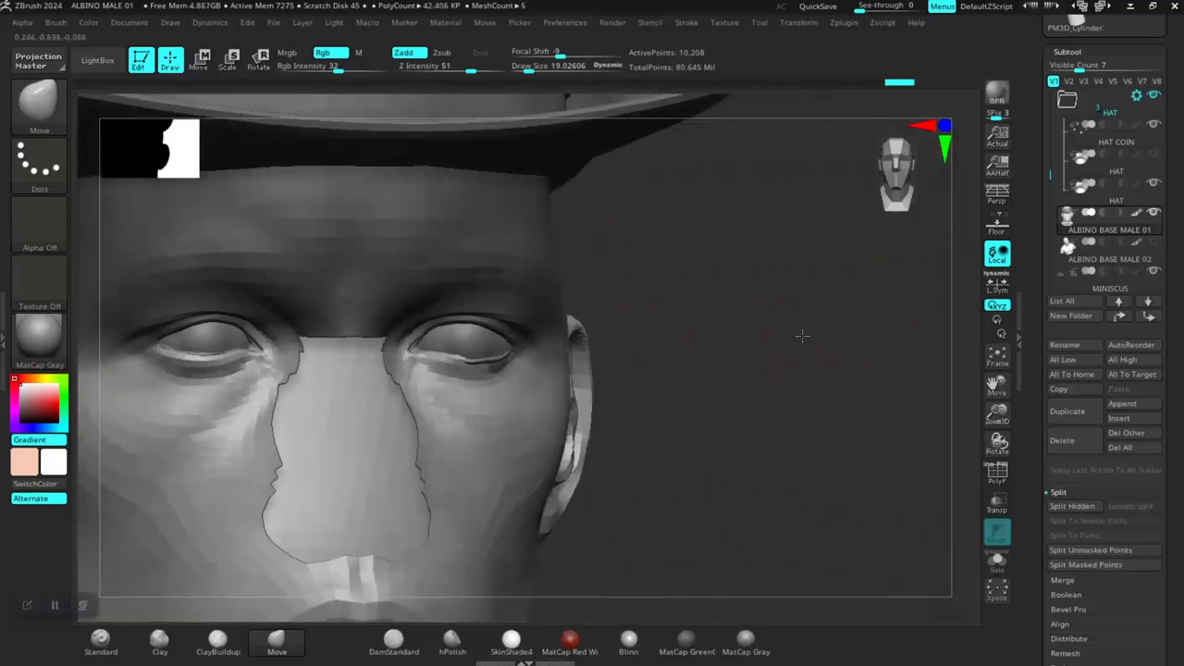
{"action": "key", "text": "ctrl"}
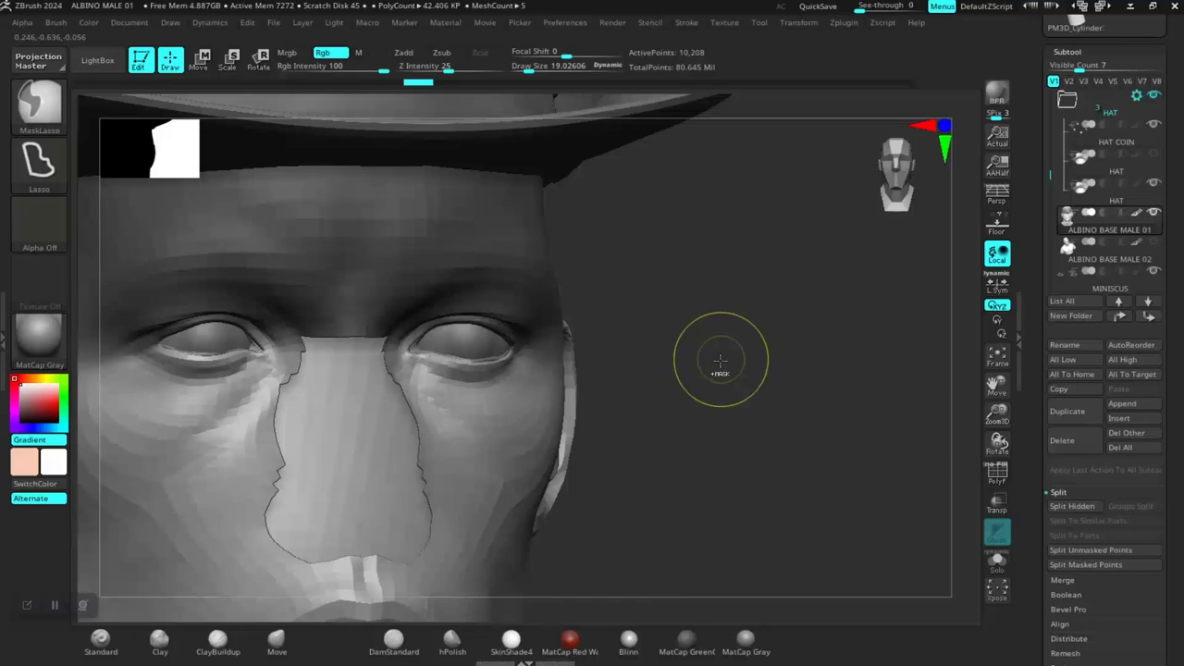
{"action": "left_click_drag", "start_coordinate": [782, 390], "coordinate": [732, 316]}
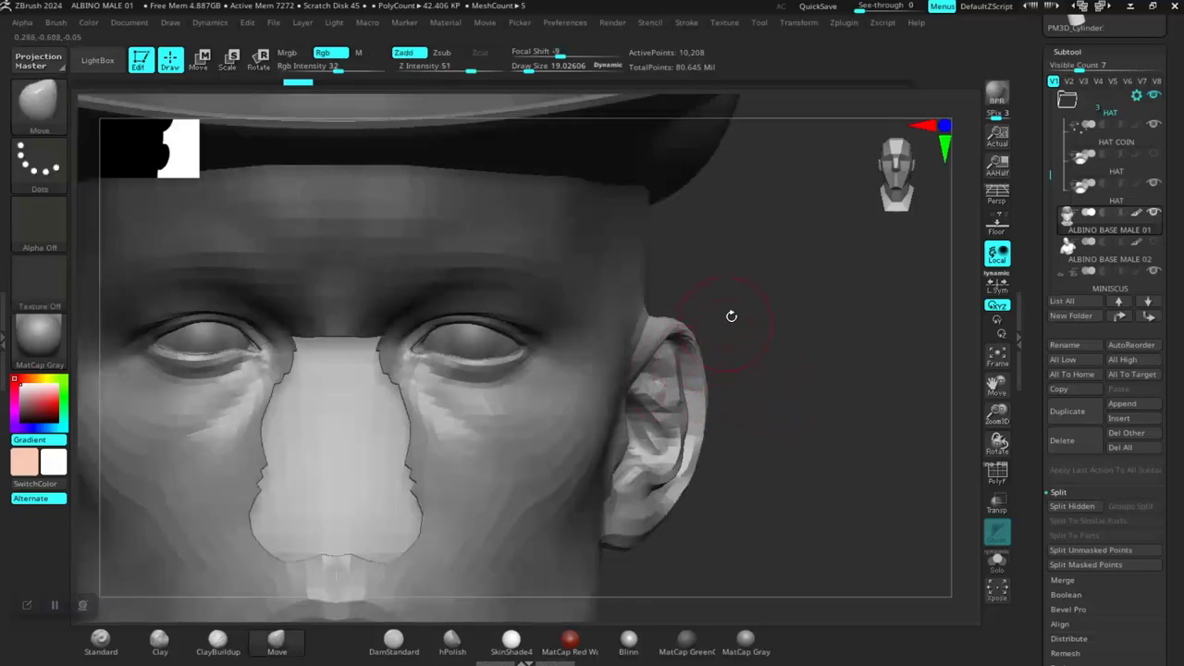
Fit the inner part of the lower eyelid to the eyeball with the Move brush, working in a three-quarter view.
{"action": "mouse_move", "coordinate": [776, 282]}
{"action": "left_mouse_down", "text": "alt"}
{"action": "mouse_move", "coordinate": [827, 269]}
{"action": "mouse_move", "coordinate": [856, 331]}
{"action": "left_mouse_up", "text": "alt"}
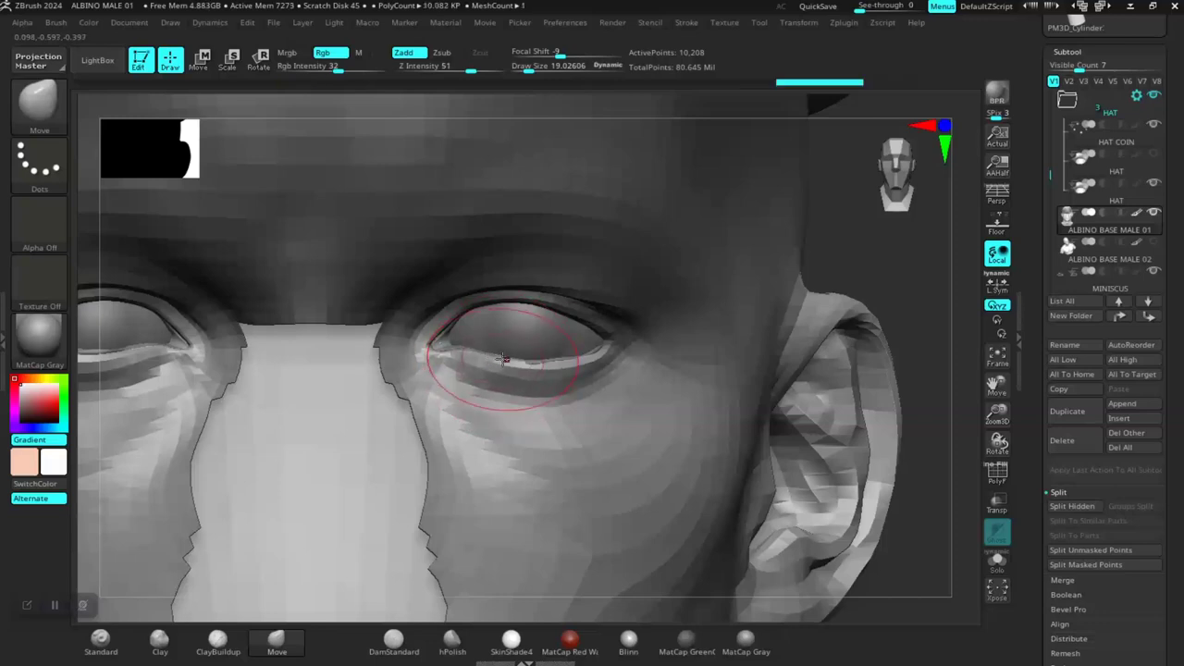
{"action": "left_click_drag", "start_coordinate": [896, 268], "coordinate": [672, 332]}
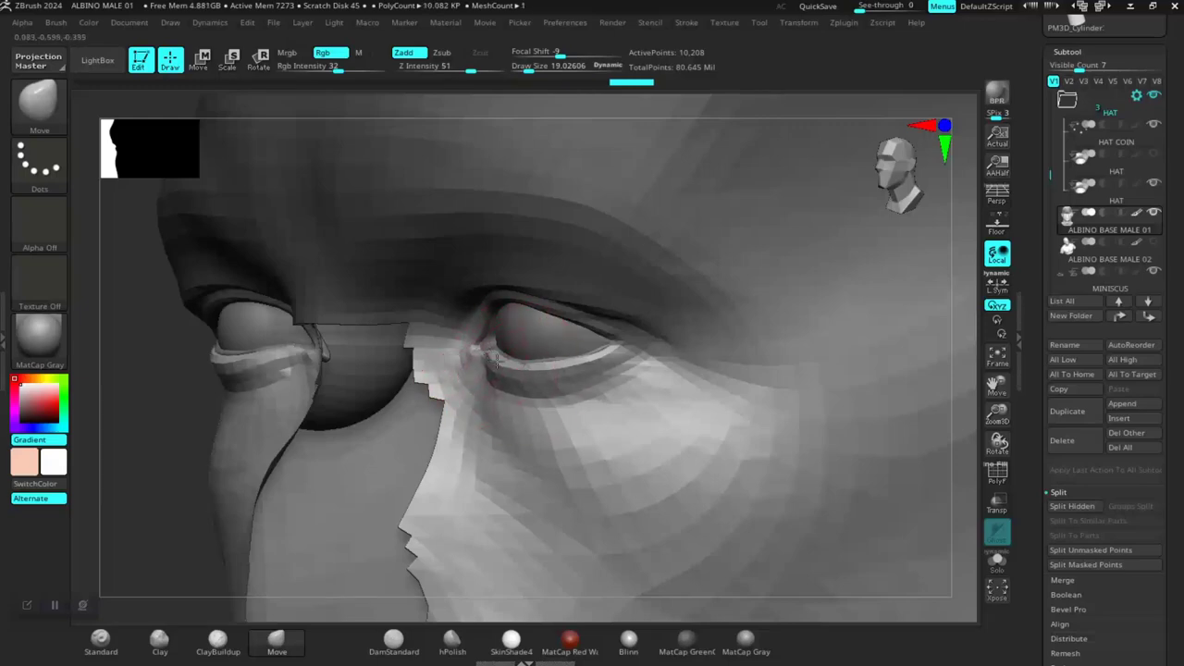
{"action": "left_click_drag", "start_coordinate": [161, 497], "coordinate": [610, 318]}
{"action": "left_click_drag", "start_coordinate": [827, 324], "coordinate": [745, 409], "text": "alt"}
{"action": "key", "text": "space"}
{"action": "left_click_drag", "start_coordinate": [510, 423], "coordinate": [475, 441]}
Set the Move brush's draw size to about 21 and refine the lower eyelid's rim towards its outer corner.
{"action": "key", "text": "space"}
{"action": "left_click_drag", "start_coordinate": [816, 377], "coordinate": [737, 378]}
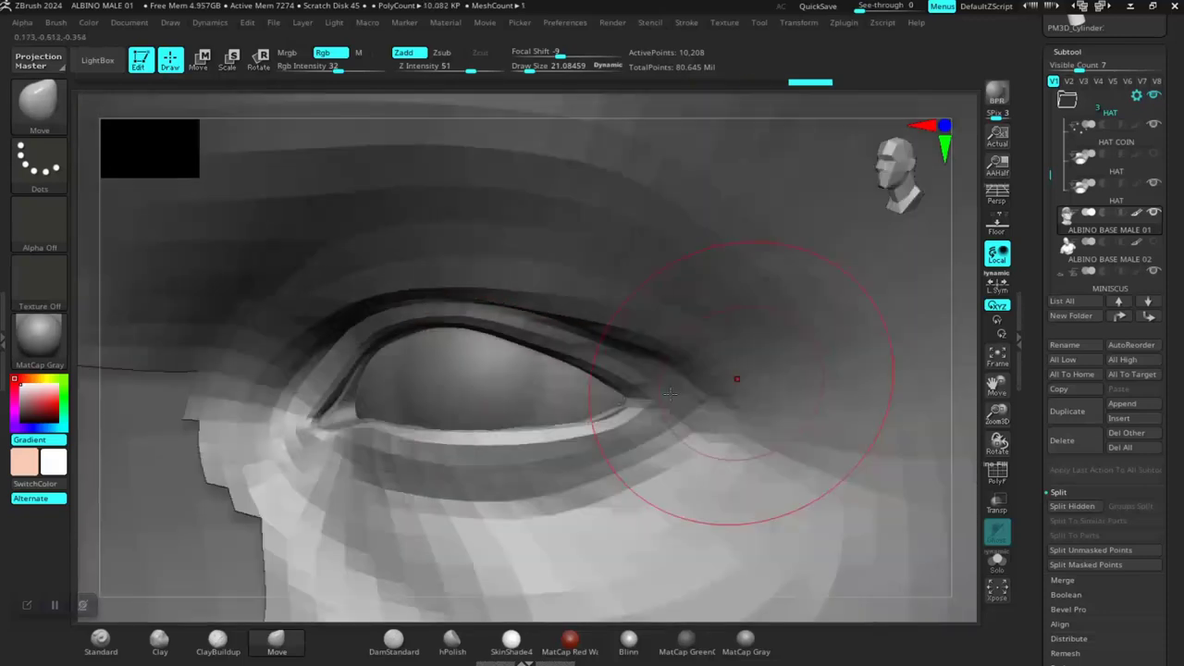
{"action": "left_click_drag", "start_coordinate": [597, 432], "coordinate": [601, 427]}
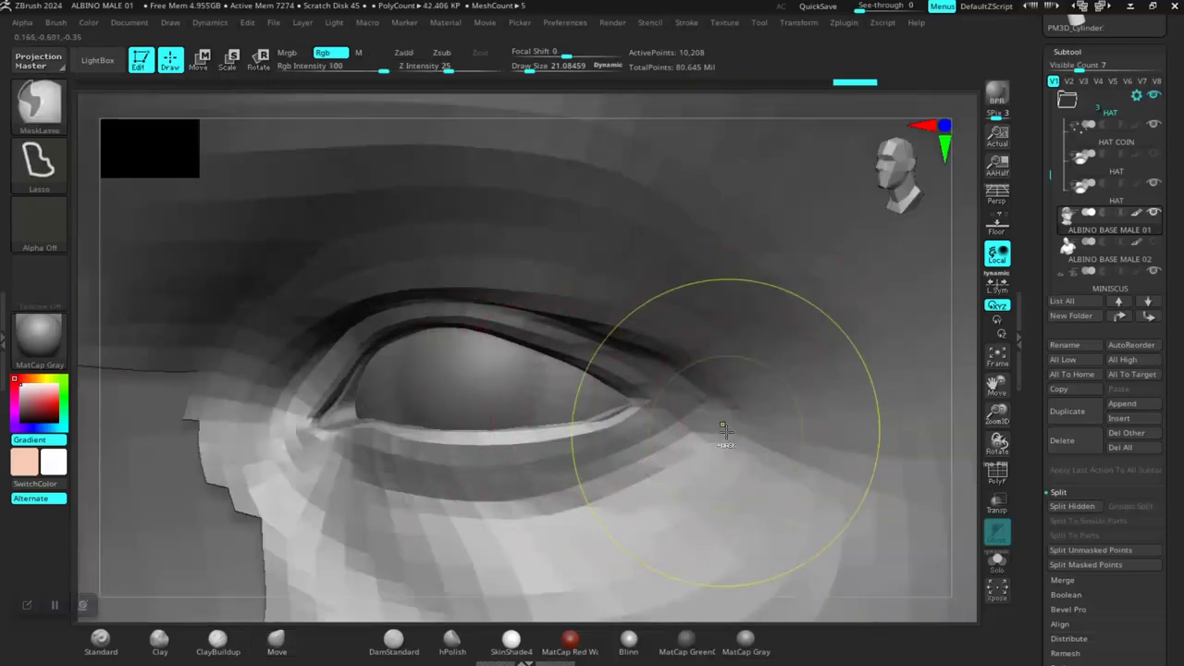
{"action": "left_click_drag", "start_coordinate": [991, 418], "coordinate": [879, 381]}
{"action": "right_click_drag", "start_coordinate": [953, 411], "coordinate": [606, 374]}
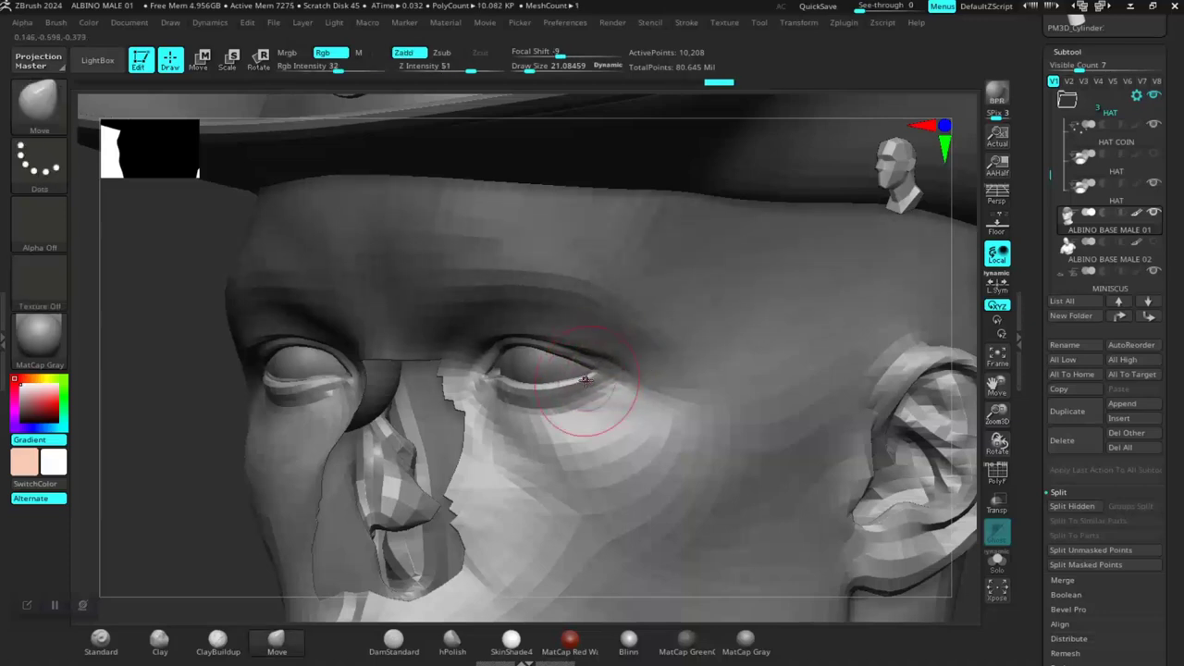
{"action": "left_click_drag", "start_coordinate": [564, 390], "coordinate": [566, 388]}
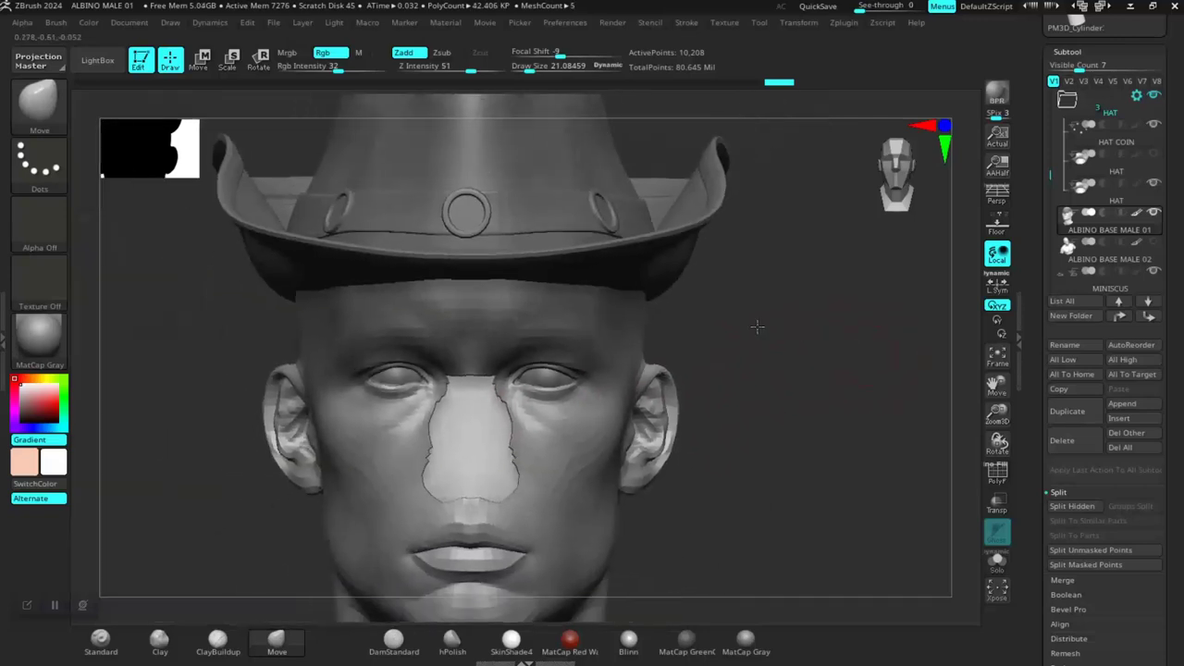
Check the eyelids from the front and sides, clear the mask and show the whole body at a higher subdivision level.
{"action": "left_click_drag", "start_coordinate": [757, 327], "coordinate": [739, 378], "text": "alt"}
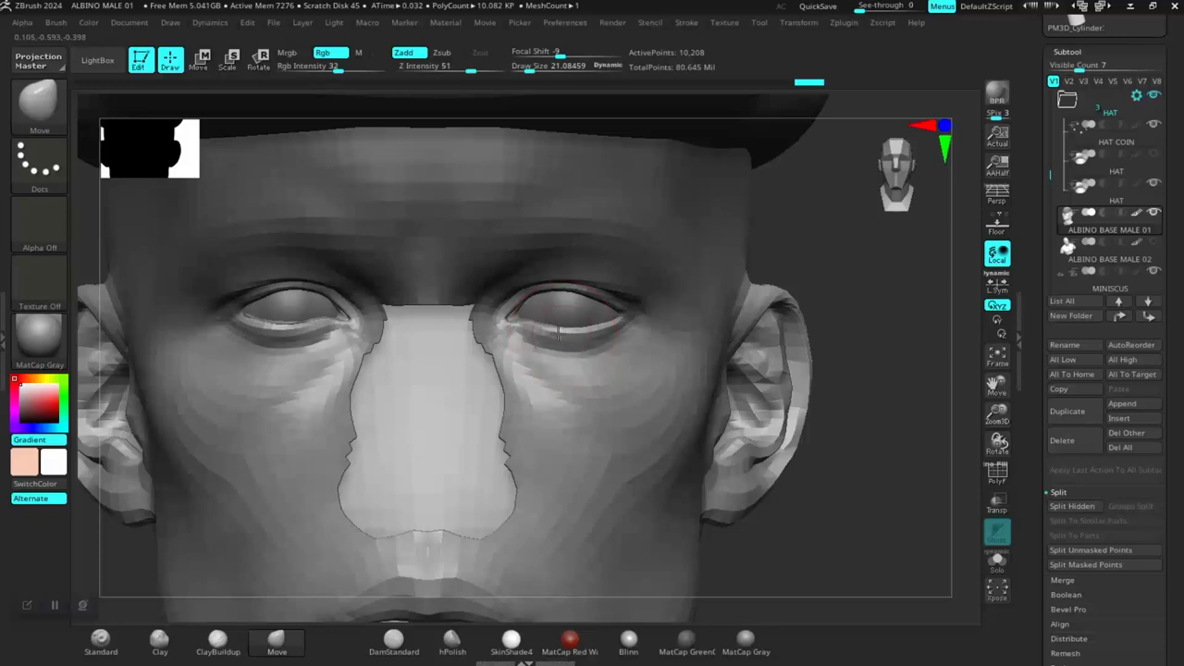
{"action": "left_click_drag", "start_coordinate": [880, 395], "coordinate": [623, 350]}
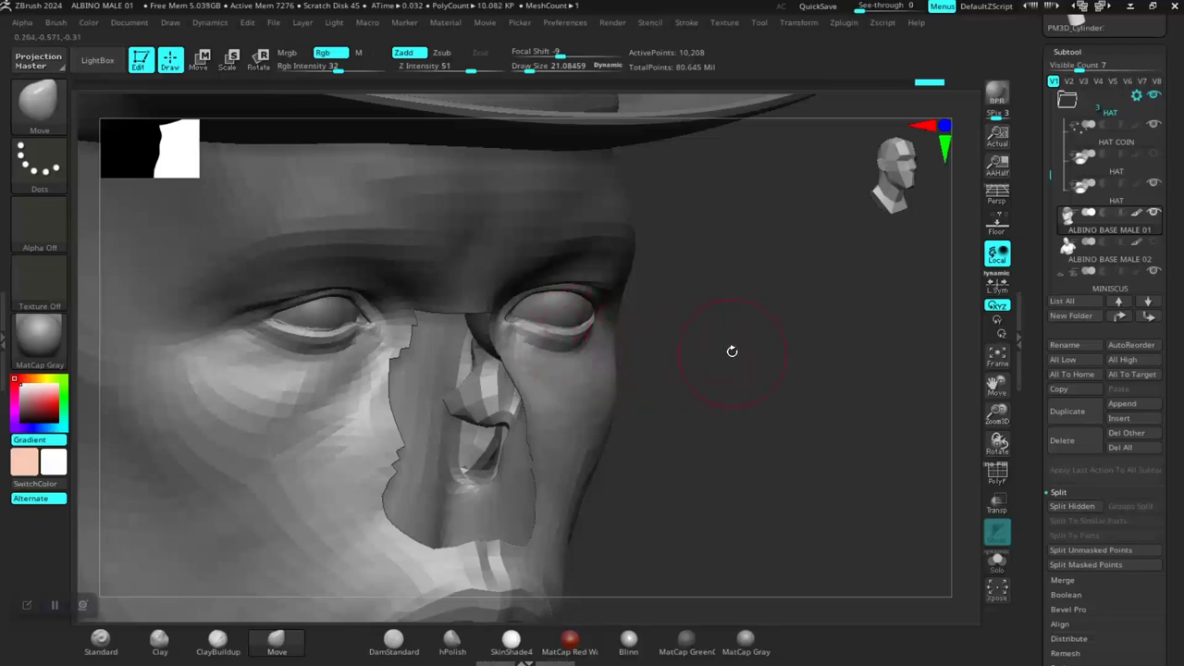
{"action": "left_click_drag", "start_coordinate": [732, 350], "coordinate": [884, 382]}
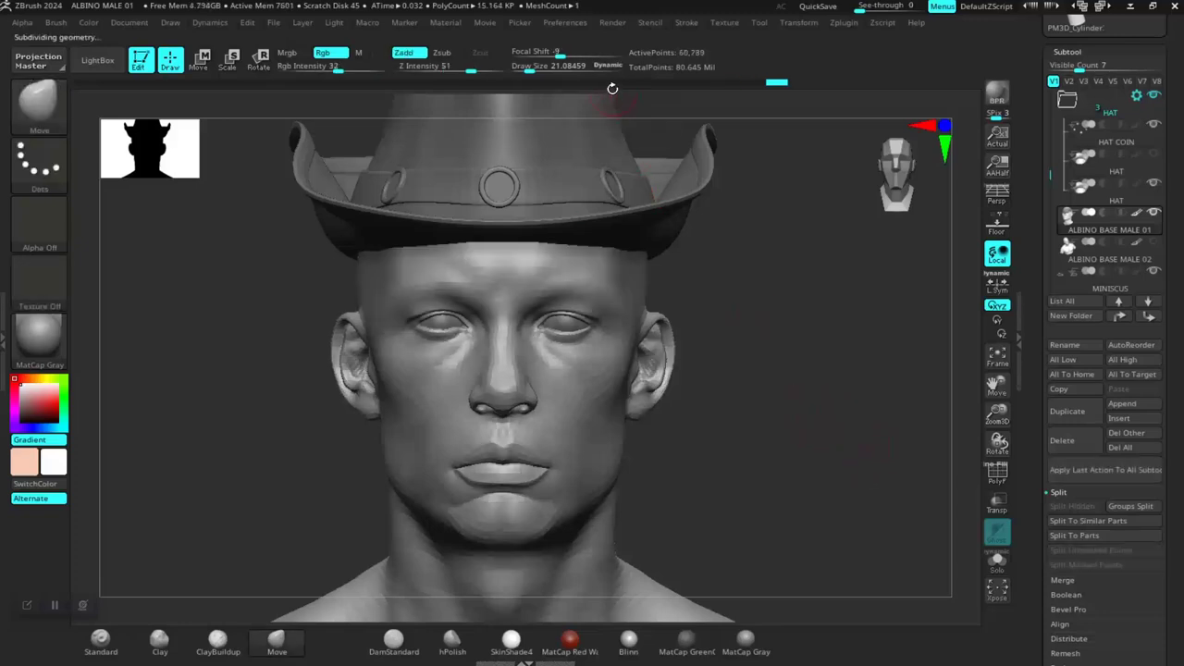
Review the mesh export preferences, including the Smooth Normals settings.
{"action": "left_click", "coordinate": [566, 23]}
{"action": "left_click", "coordinate": [599, 277]}
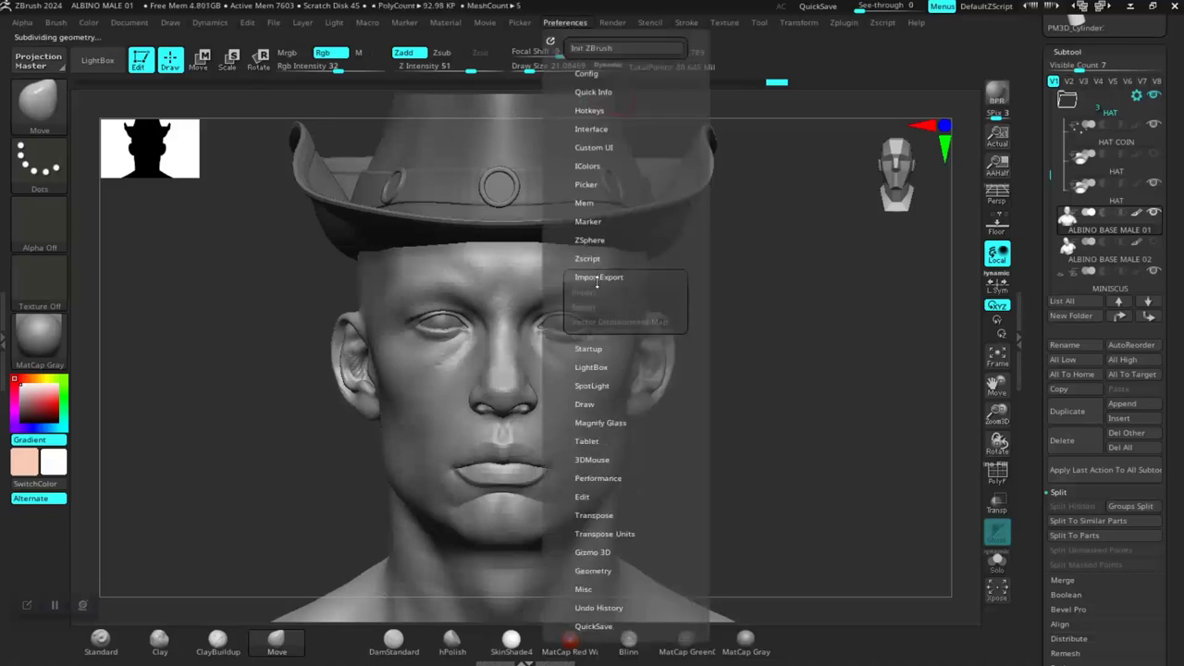
{"action": "left_click", "coordinate": [586, 311]}
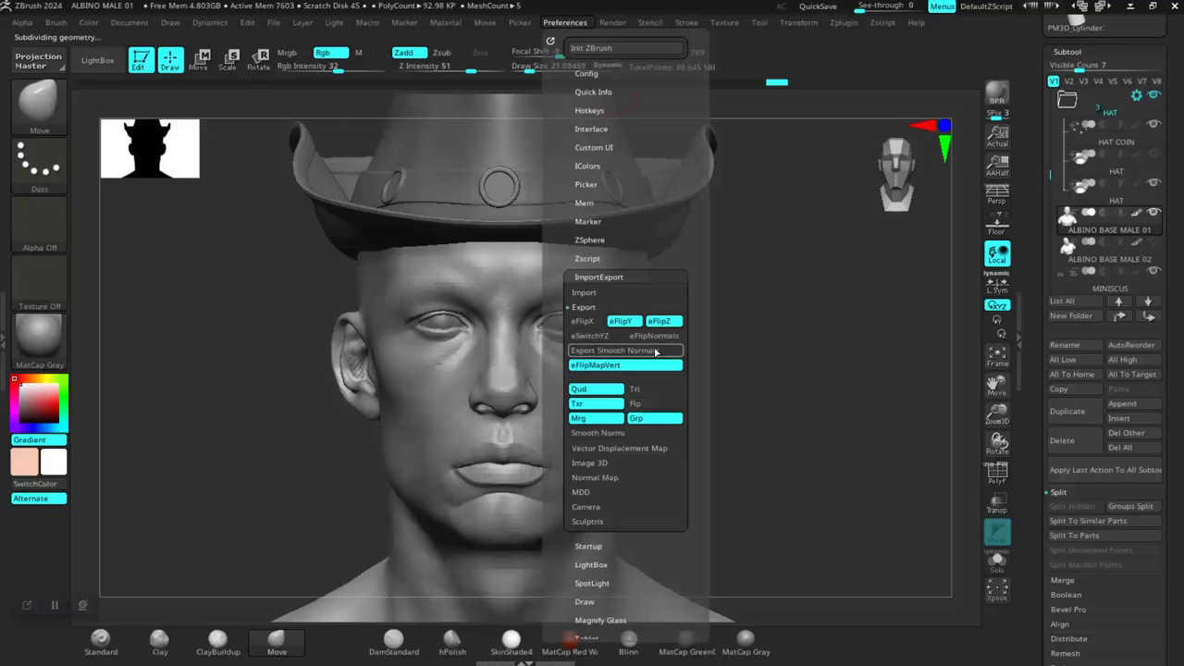
{"action": "left_click", "coordinate": [601, 433]}
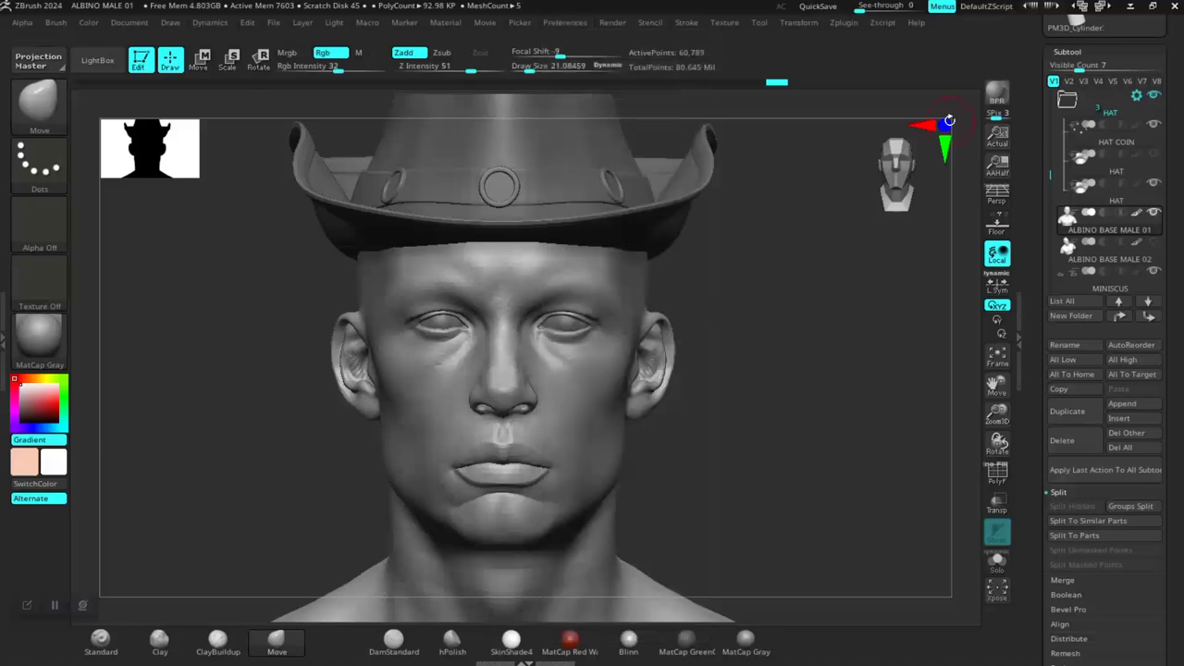
Export the ALBINO BASE MALE 01 subtool as an OBJ named ALBINO BASE MALE 02 into the ZEXPORT folder.
{"action": "left_click_drag", "start_coordinate": [1035, 151], "coordinate": [1032, 252]}
{"action": "left_click_drag", "start_coordinate": [1032, 202], "coordinate": [1027, 227]}
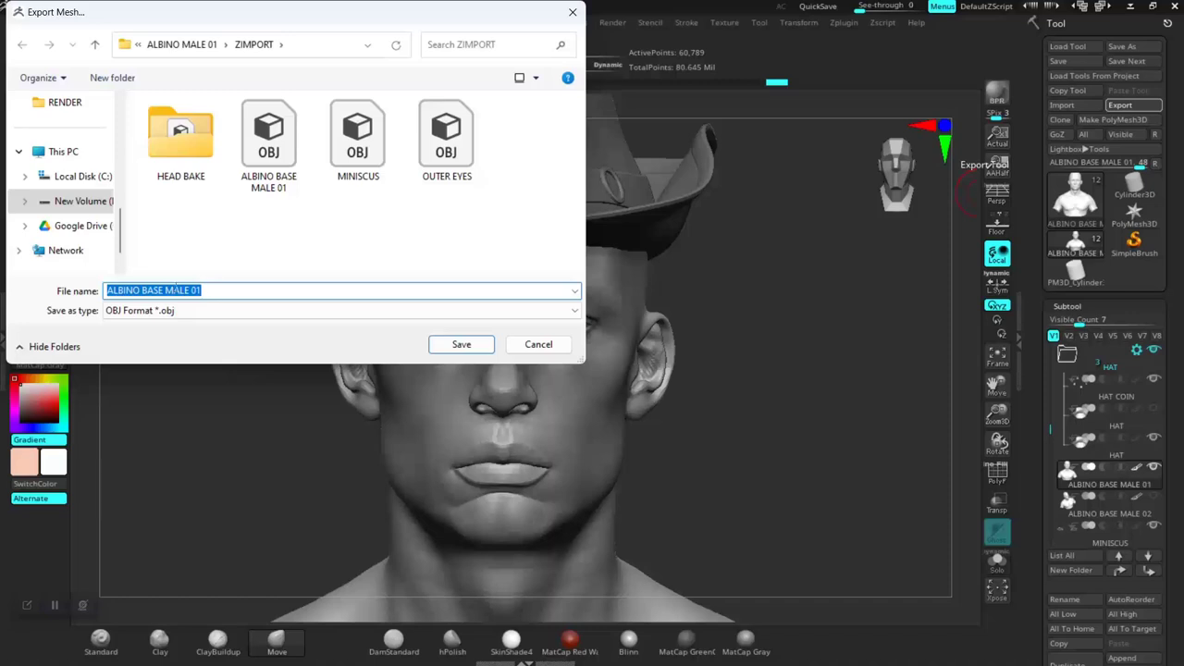
{"action": "left_click", "coordinate": [213, 291]}
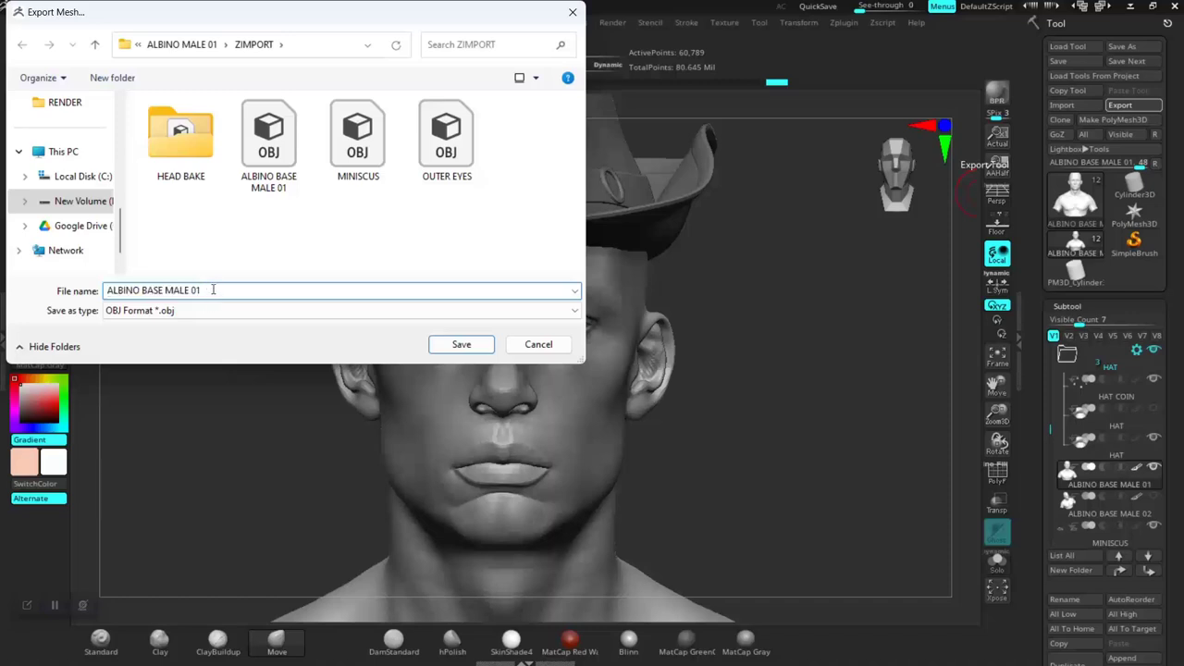
{"action": "key", "text": "BackSpace"}
{"action": "type", "text": "2"}
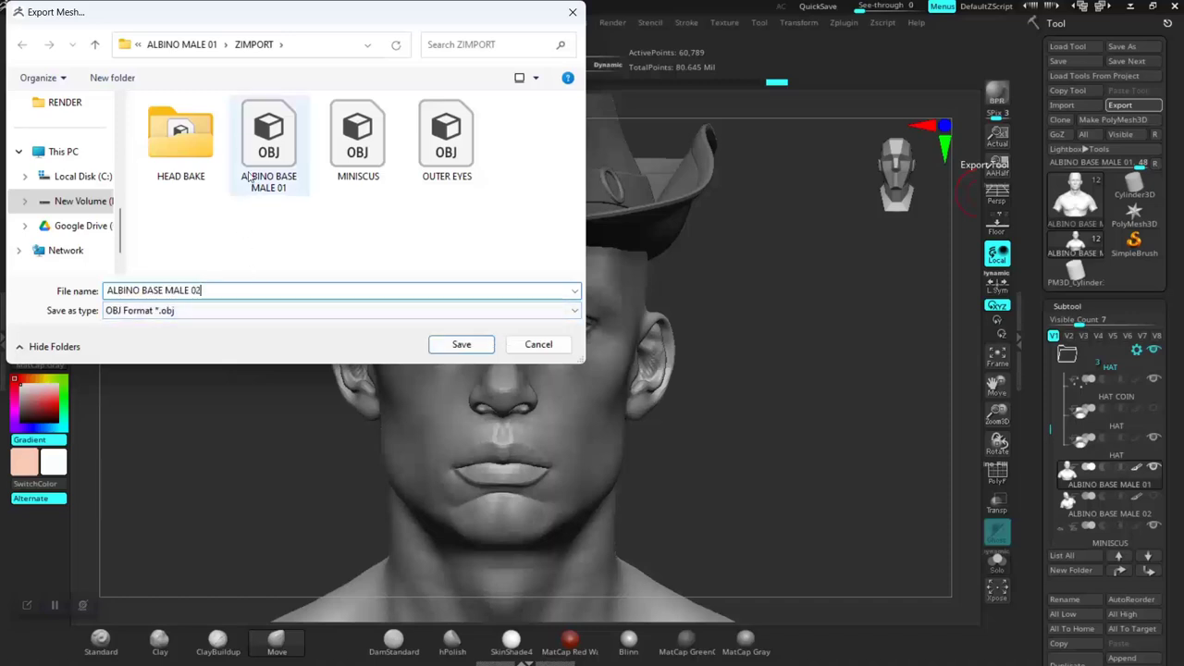
{"action": "left_click", "coordinate": [190, 46]}
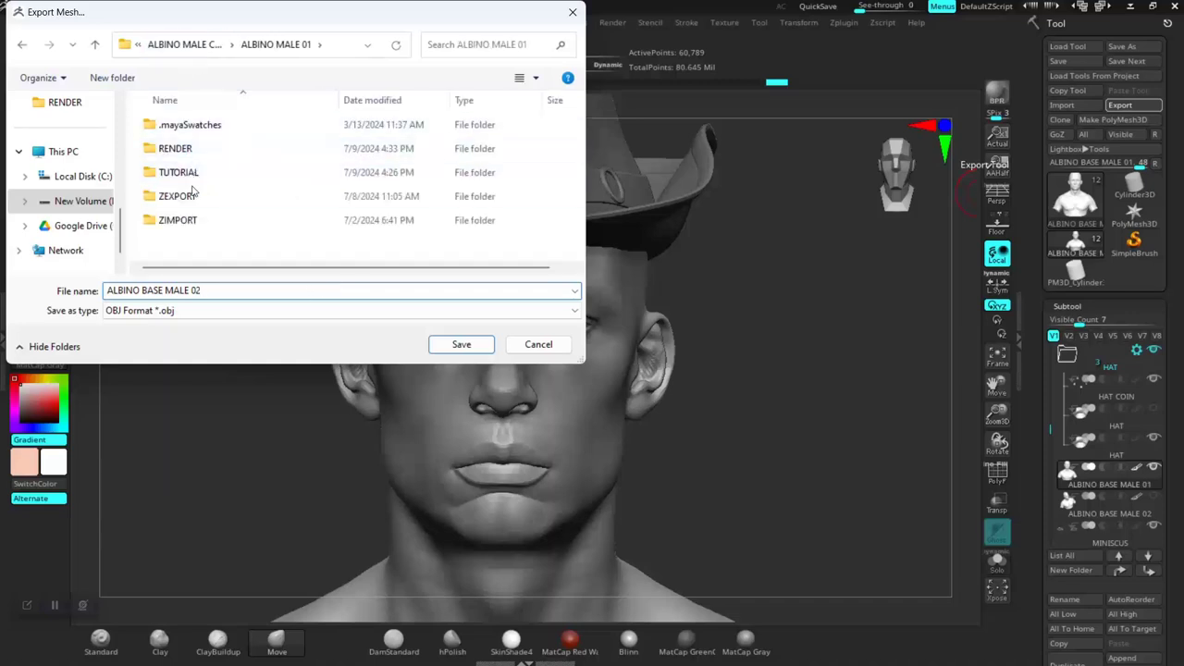
{"action": "left_click", "coordinate": [194, 198]}
{"action": "double_click", "coordinate": [193, 200]}
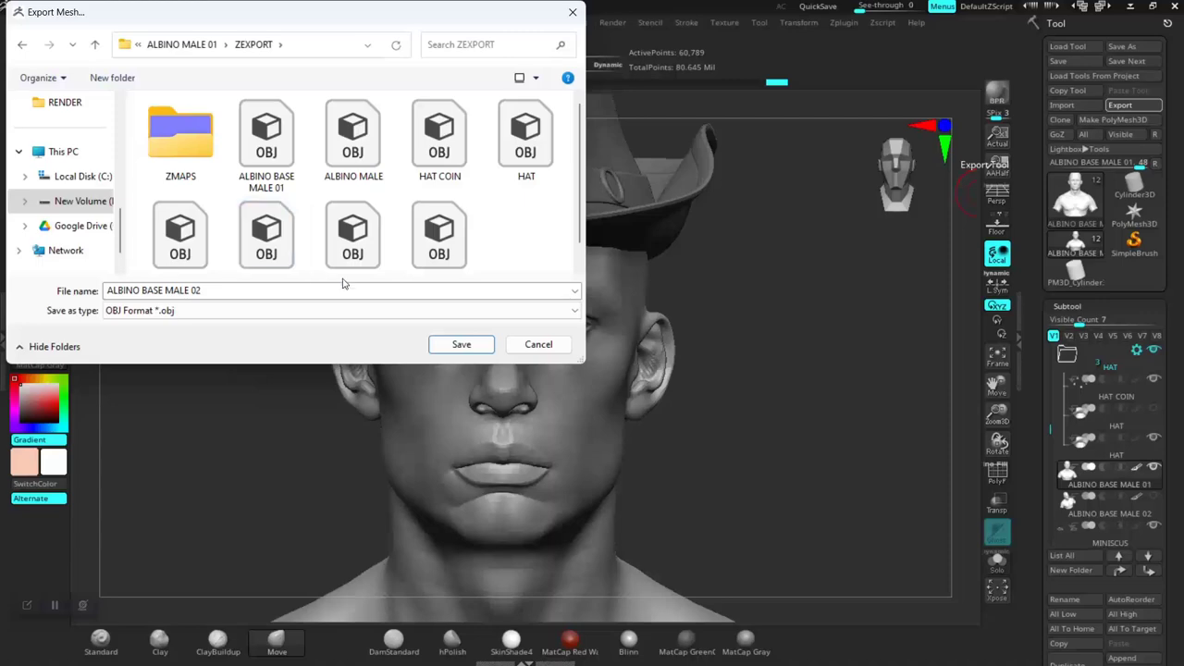
{"action": "left_click", "coordinate": [460, 345]}
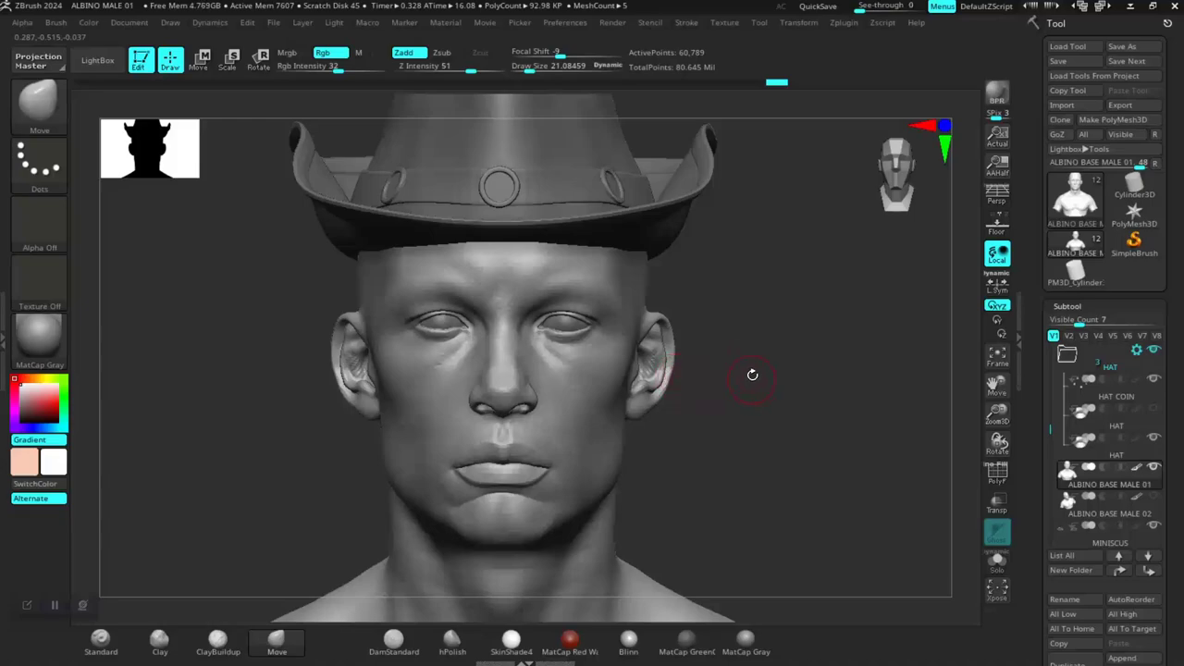
Switch to Maya and hide the old body mesh in the character scene.
{"action": "key", "text": "alt+Tab"}
{"action": "left_click", "coordinate": [856, 324]}
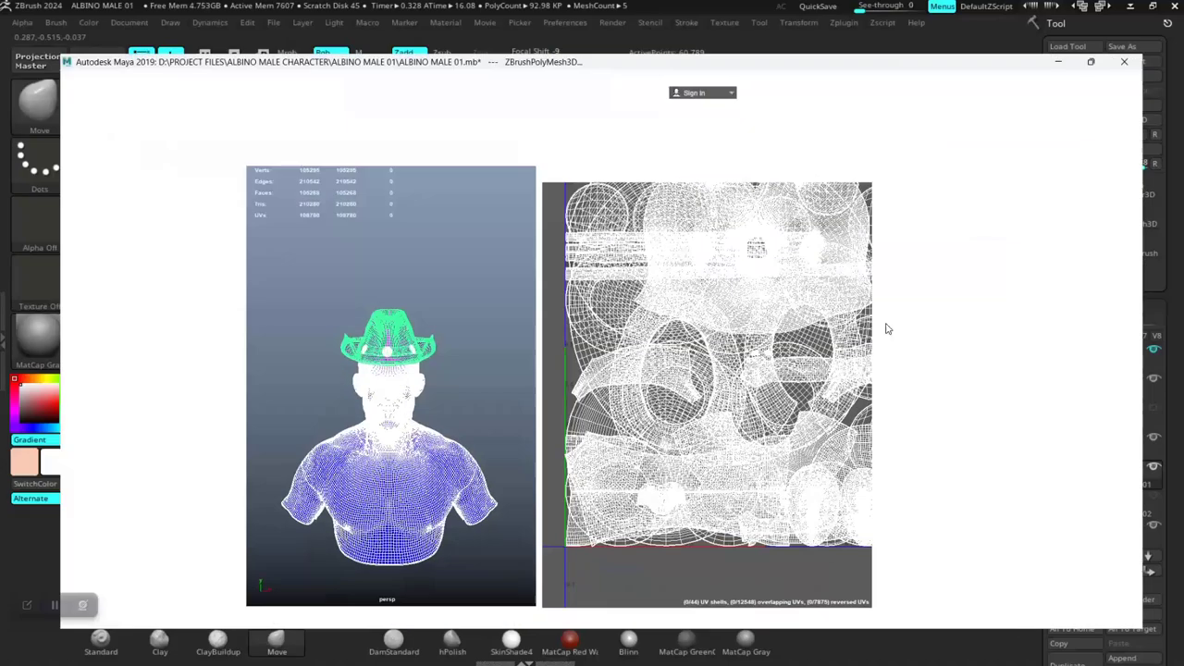
{"action": "left_click", "coordinate": [425, 266]}
{"action": "right_click_drag", "start_coordinate": [404, 216], "coordinate": [419, 244], "text": "alt"}
{"action": "middle_click_drag", "start_coordinate": [419, 243], "coordinate": [462, 207], "text": "alt"}
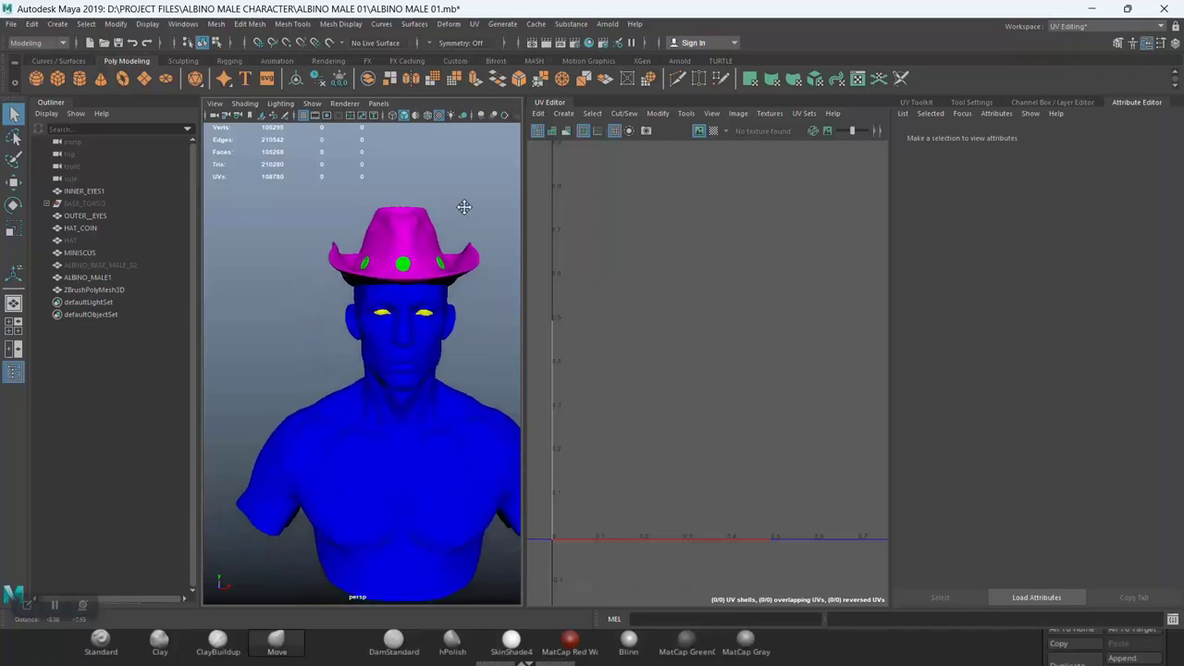
{"action": "left_click", "coordinate": [392, 368]}
{"action": "key", "text": "ctrl+h"}
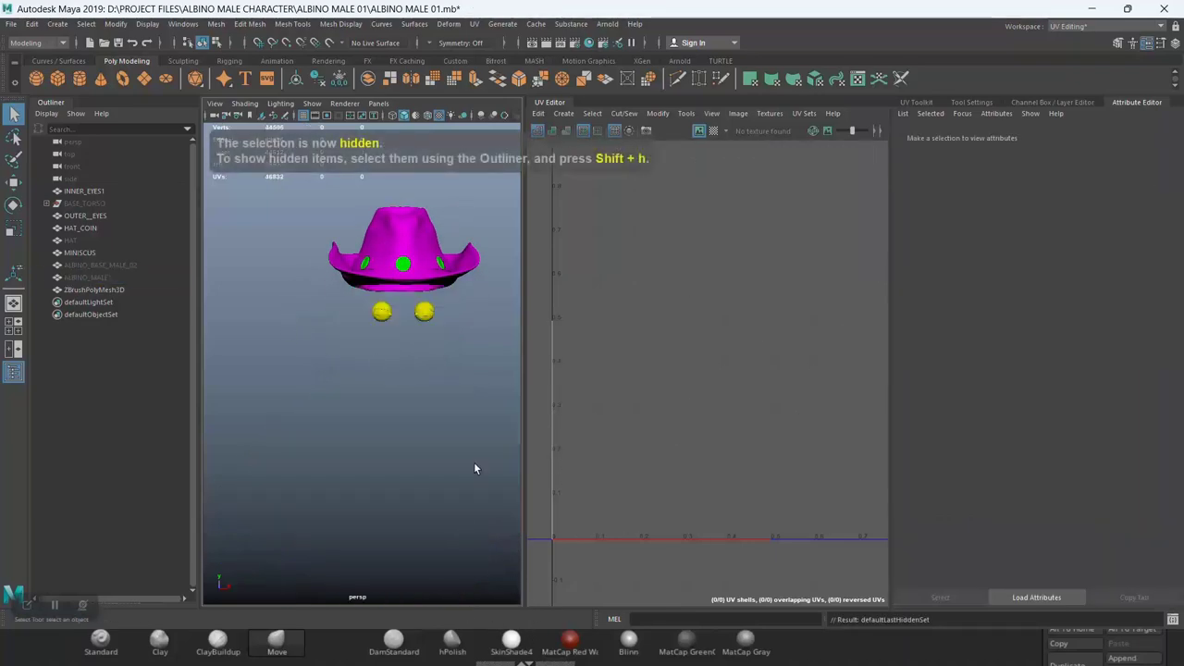
Import the ALBINO BASE MALE 02 OBJ from the ZEXPORT folder in File Explorer into the Maya scene.
{"action": "key", "text": "alt+Tab"}
{"action": "left_click", "coordinate": [860, 166]}
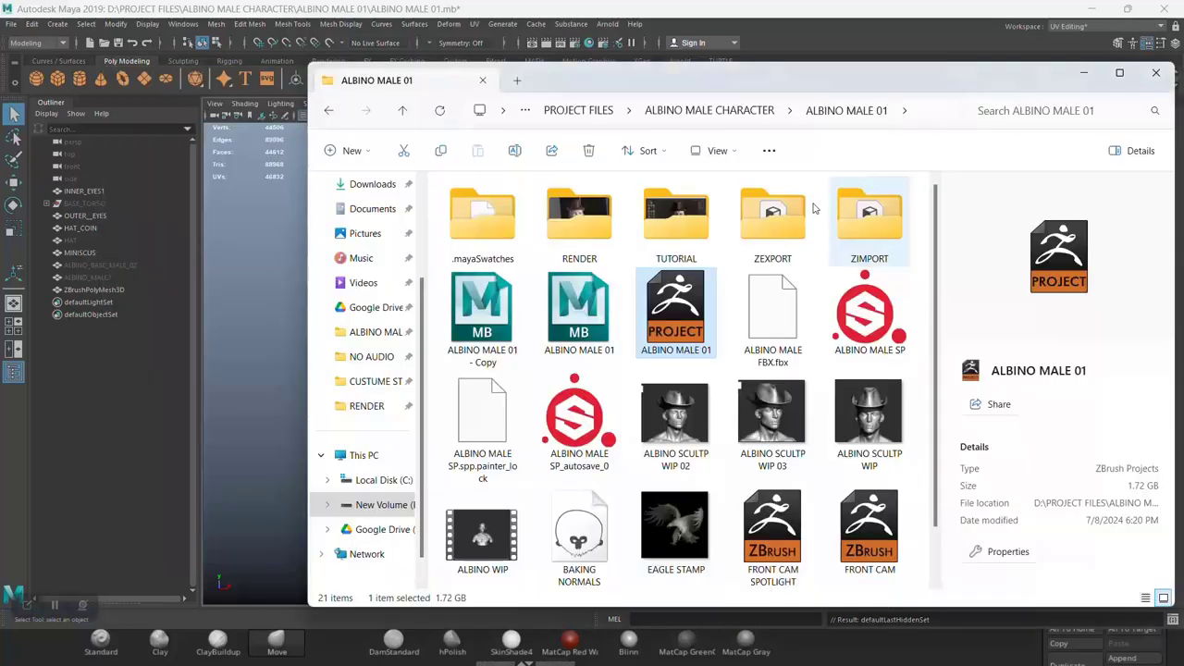
{"action": "left_click", "coordinate": [772, 245]}
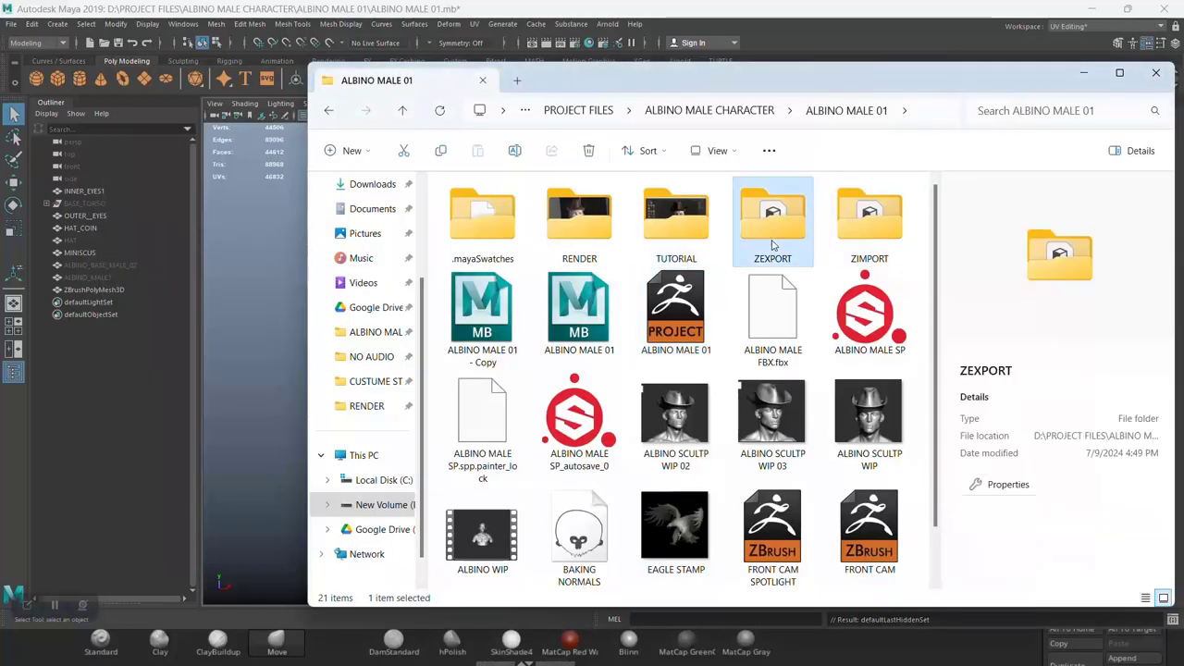
{"action": "double_click", "coordinate": [772, 245]}
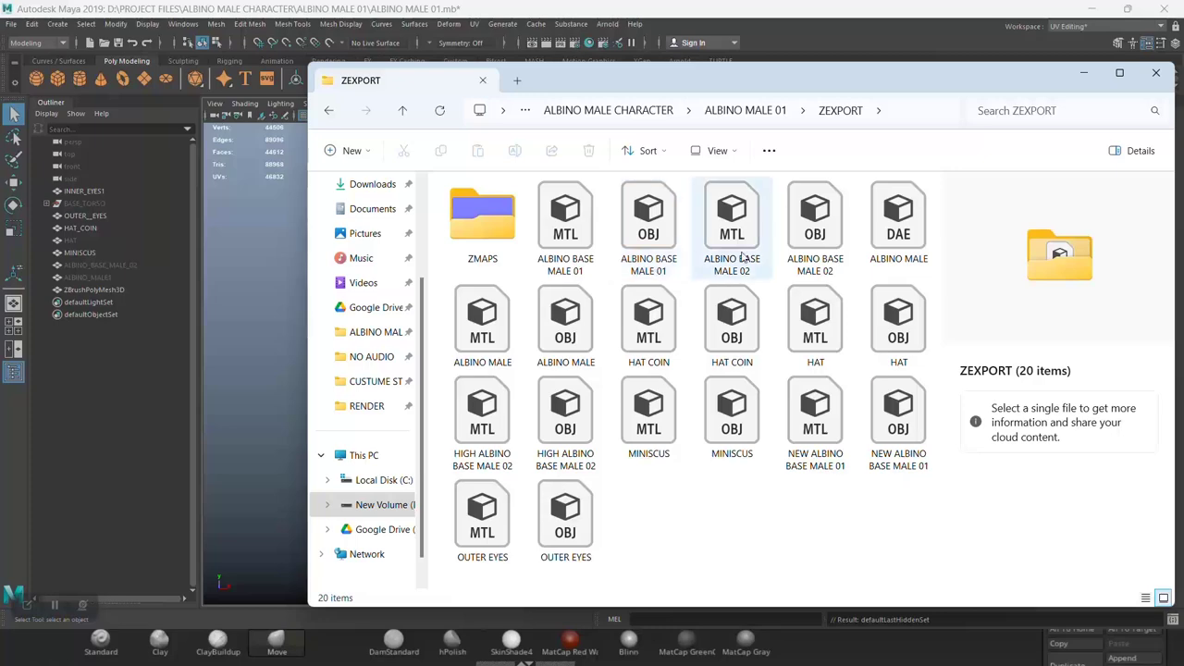
{"action": "left_click", "coordinate": [804, 268]}
{"action": "left_click_drag", "start_coordinate": [807, 239], "coordinate": [230, 338]}
{"action": "scroll", "coordinate": [268, 349], "scroll_direction": "up", "scroll_amount": 5}
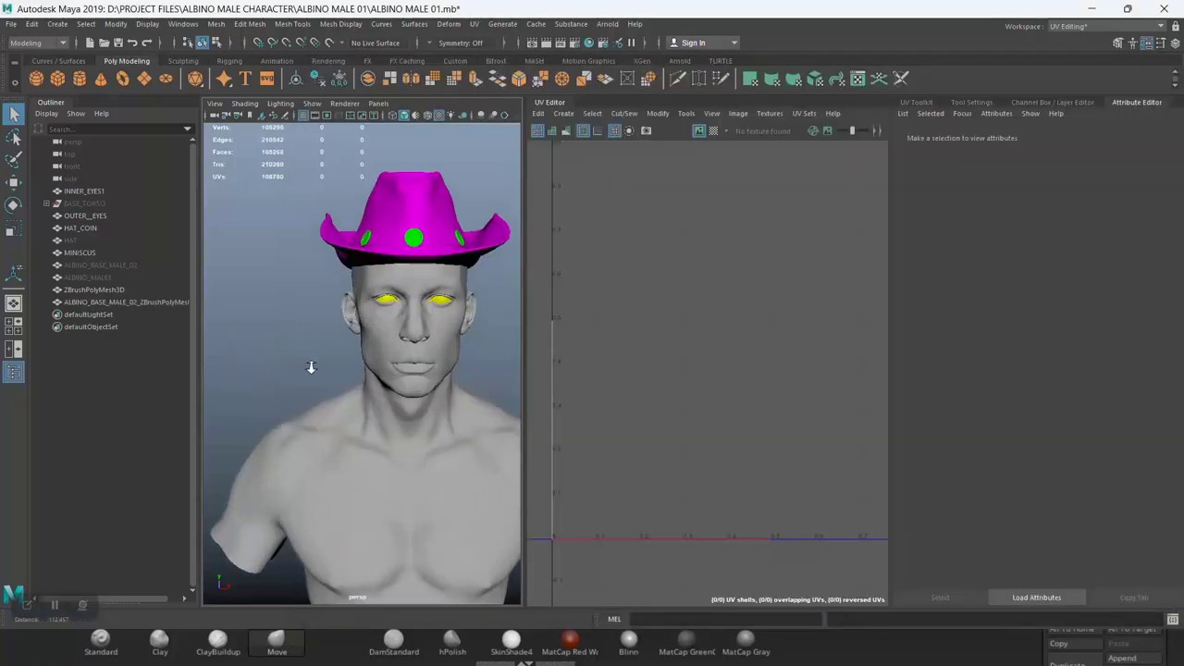
Assign the old body's blue material to the imported ALBINO_BASE_MALE_02 mesh.
{"action": "left_click", "coordinate": [308, 367]}
{"action": "scroll", "coordinate": [319, 388], "scroll_direction": "up", "scroll_amount": 2}
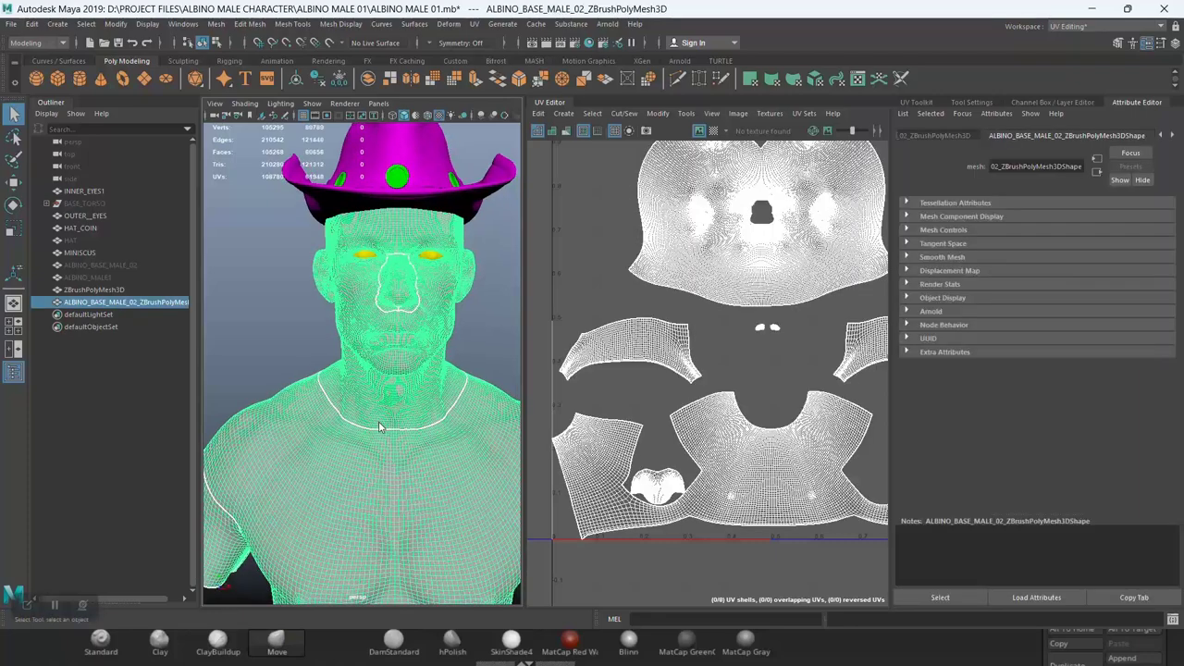
{"action": "mouse_move", "coordinate": [380, 427]}
{"action": "right_mouse_down"}
{"action": "mouse_move", "coordinate": [448, 633]}
{"action": "mouse_move", "coordinate": [443, 660]}
{"action": "mouse_move", "coordinate": [485, 578]}
{"action": "mouse_move", "coordinate": [513, 467]}
{"action": "mouse_move", "coordinate": [528, 462]}
{"action": "right_mouse_up"}
{"action": "left_click", "coordinate": [284, 314]}
{"action": "scroll", "coordinate": [279, 305], "scroll_direction": "down", "scroll_amount": 4}
{"action": "mouse_move", "coordinate": [342, 330]}
{"action": "left_mouse_down", "text": "alt"}
{"action": "mouse_move", "coordinate": [335, 310]}
{"action": "mouse_move", "coordinate": [334, 322]}
{"action": "left_mouse_up", "text": "alt"}
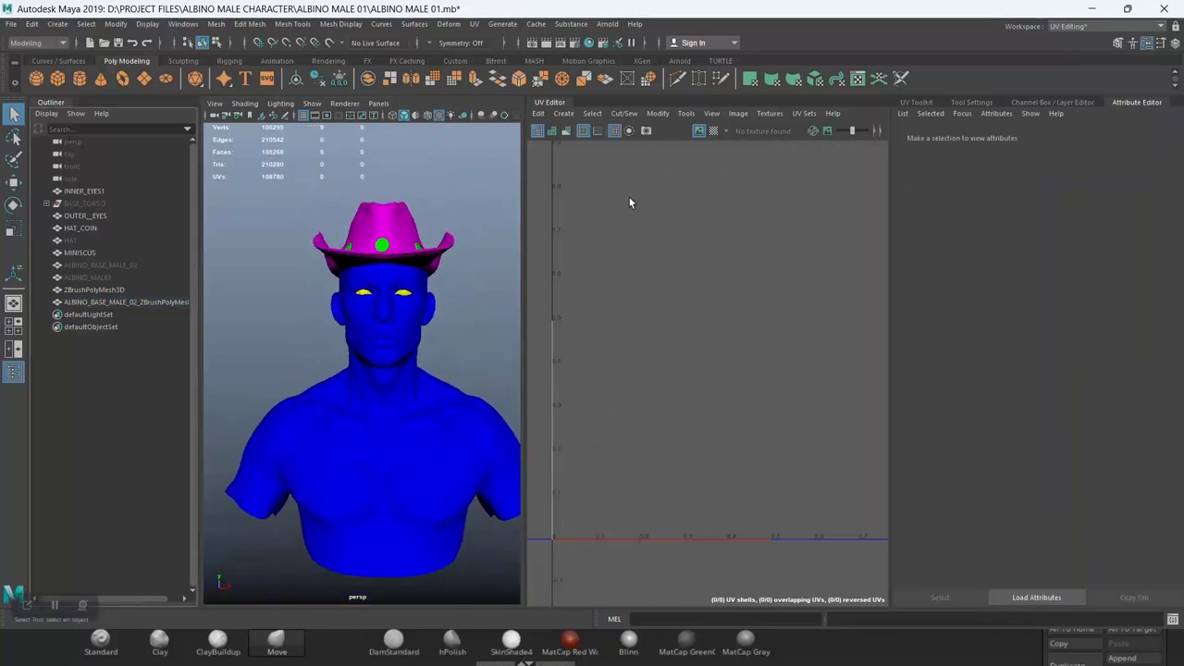
Review the perspective camera's focal length and look at the head closely in an enlarged perspective view.
{"action": "left_click", "coordinate": [74, 144]}
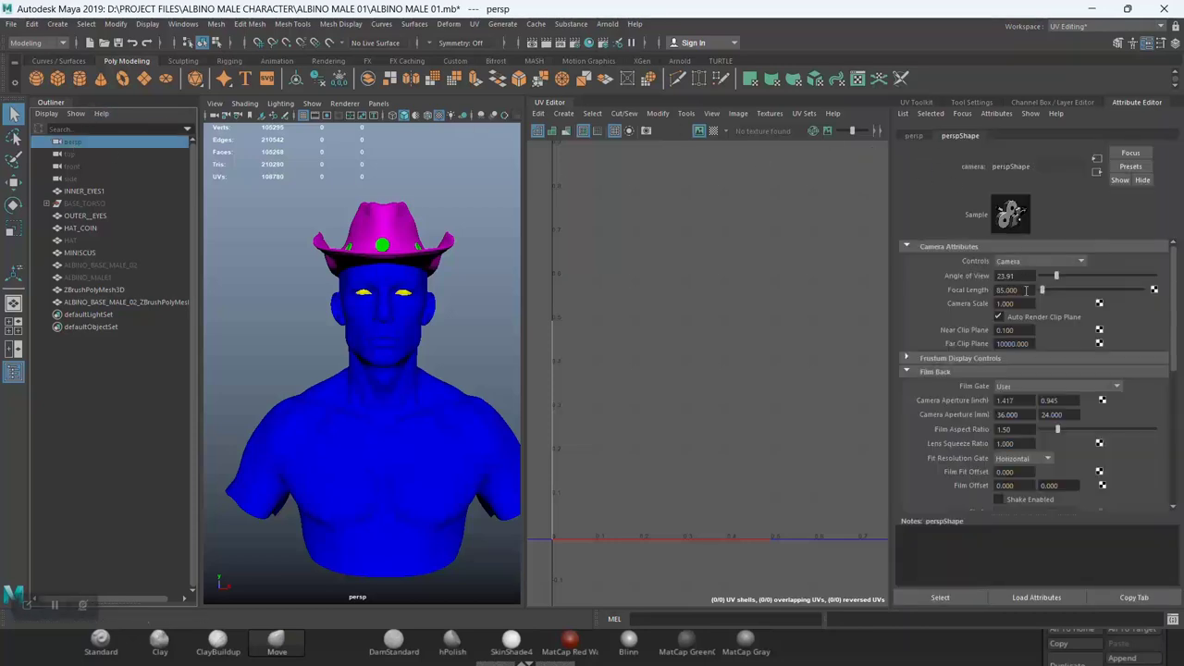
{"action": "key", "text": "space"}
{"action": "scroll", "coordinate": [598, 280], "scroll_direction": "up", "scroll_amount": 4}
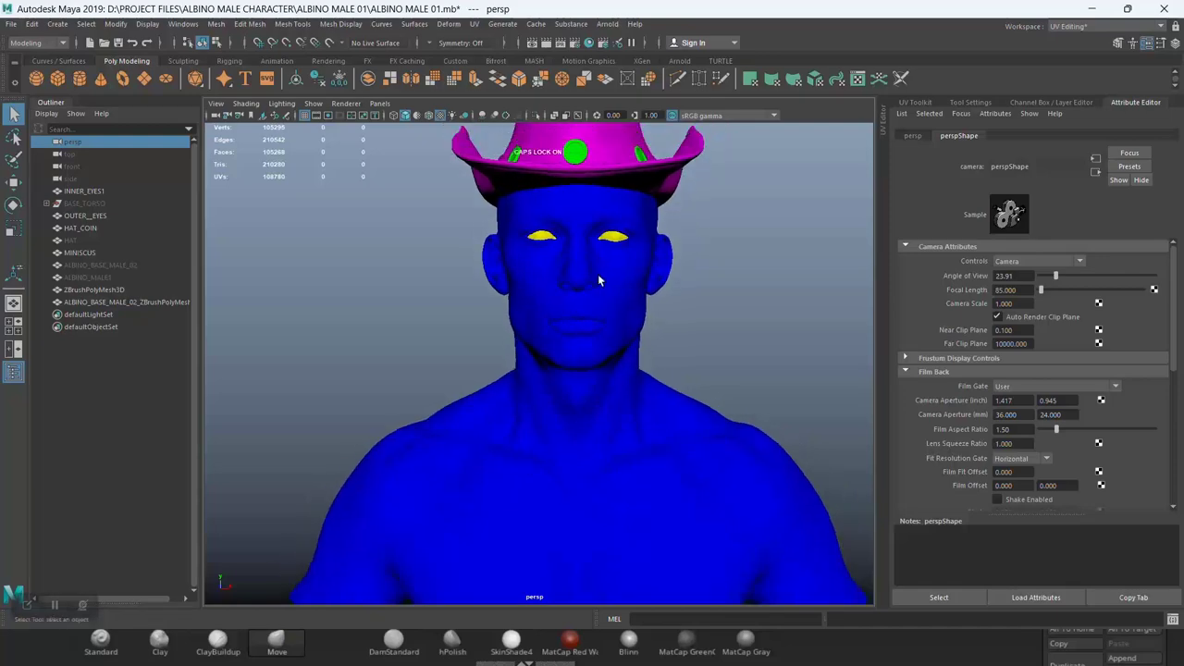
Export all visible meshes of the character as 2 ALBINO MALE FBX.fbx into the ALBINO MALE 01 folder.
{"action": "scroll", "coordinate": [599, 280], "scroll_direction": "down", "scroll_amount": 5}
{"action": "left_click_drag", "start_coordinate": [410, 185], "coordinate": [529, 419]}
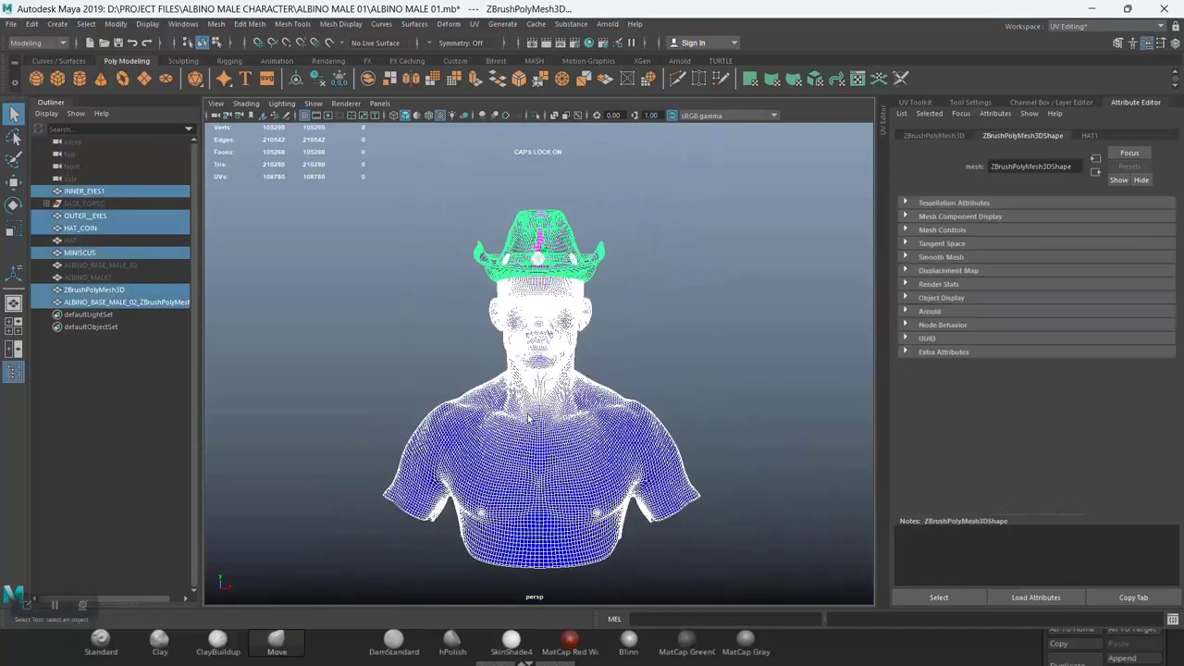
{"action": "left_click", "coordinate": [11, 24]}
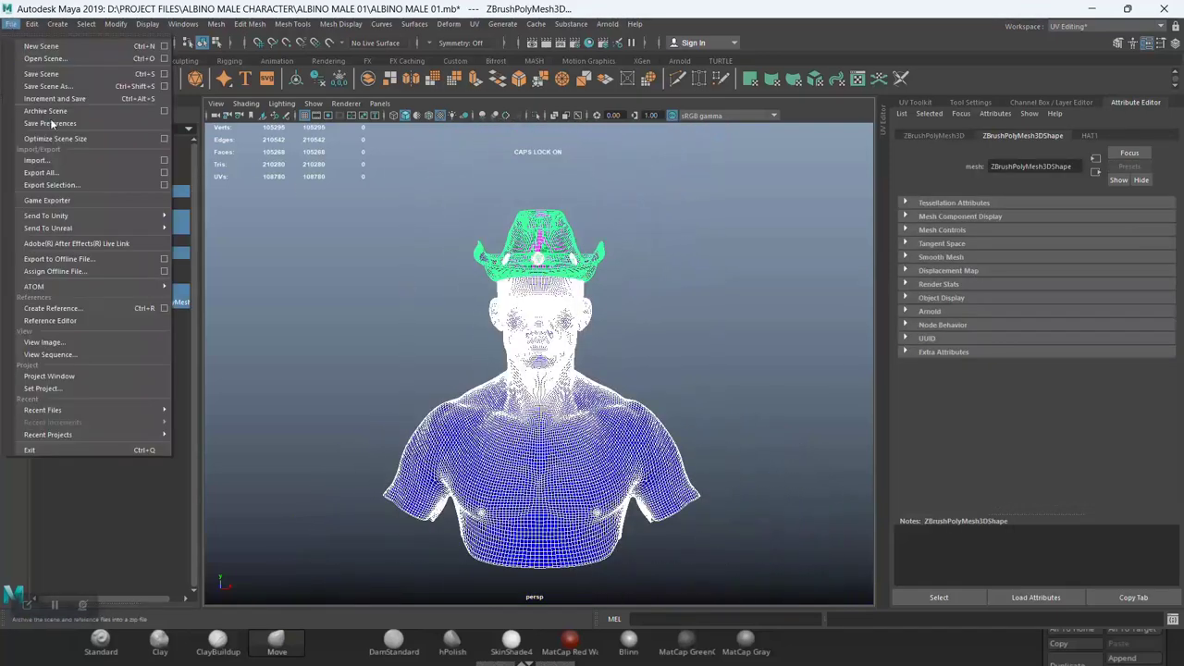
{"action": "left_click", "coordinate": [55, 185]}
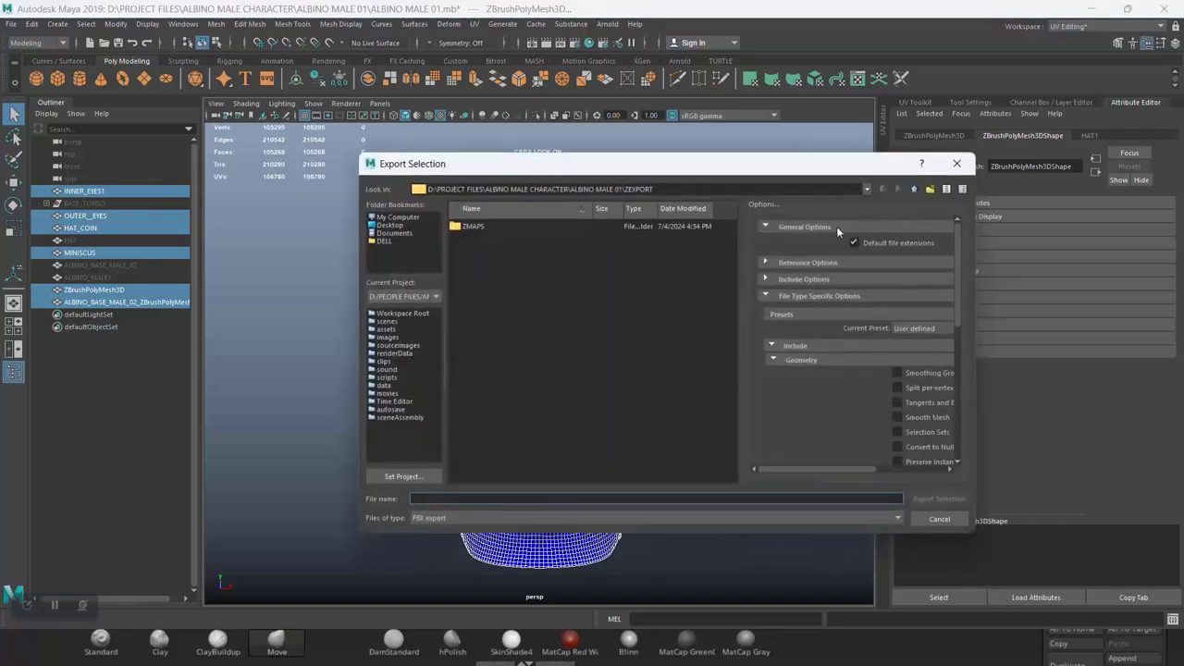
{"action": "left_click", "coordinate": [915, 190]}
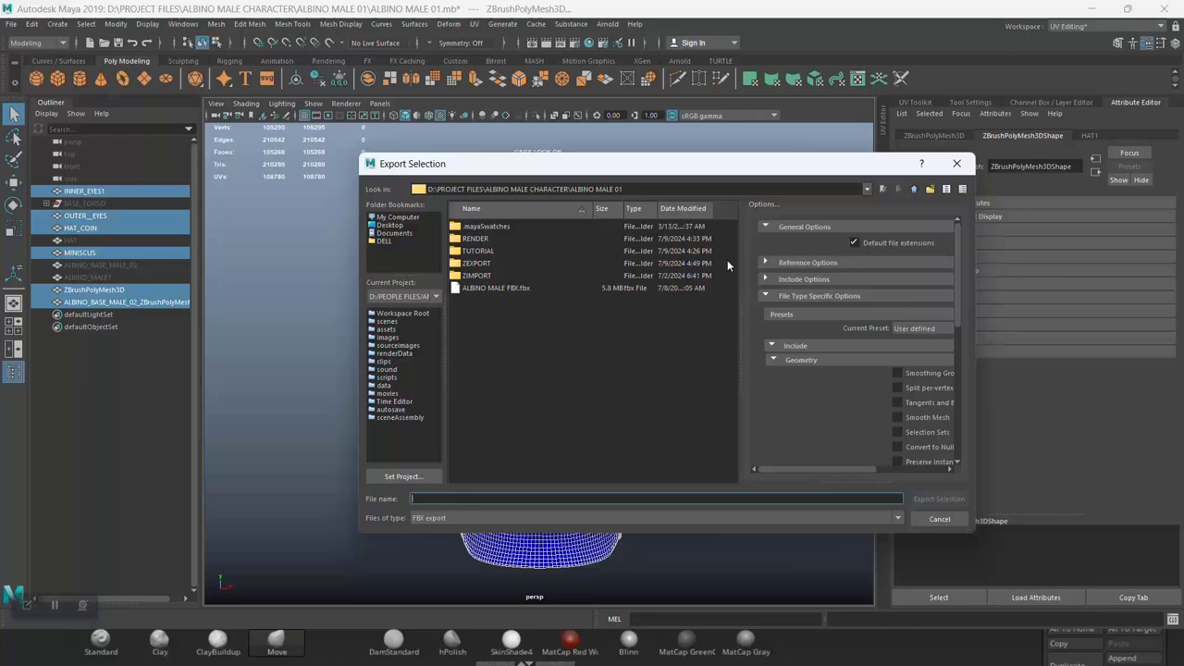
{"action": "left_click", "coordinate": [508, 290]}
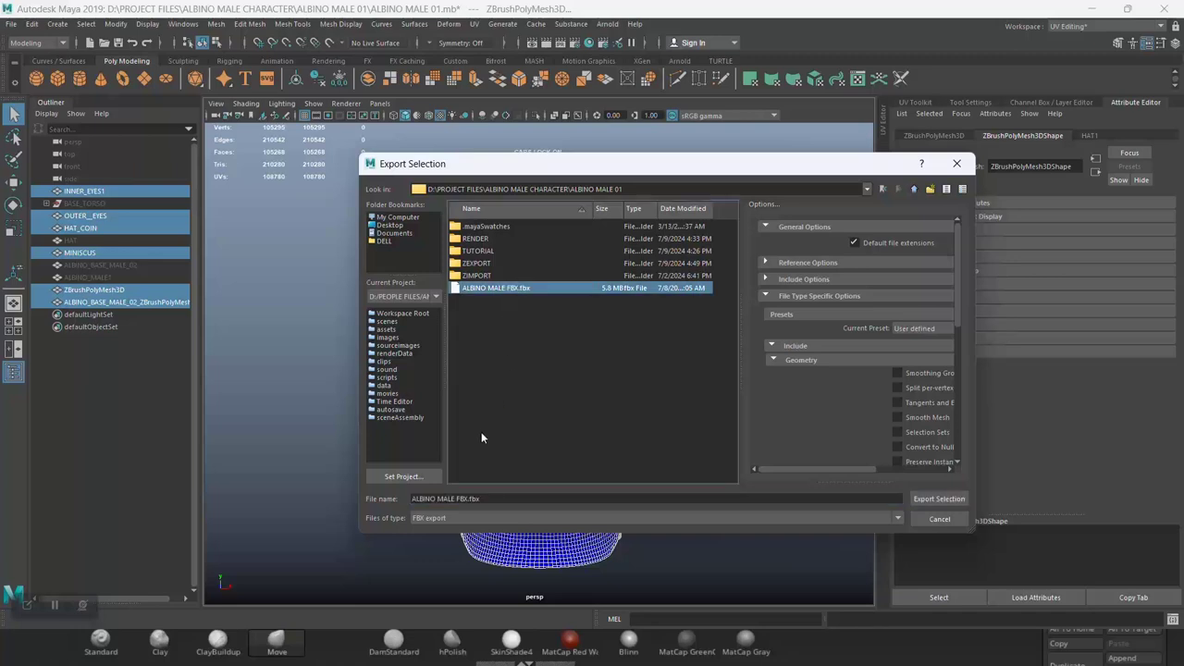
{"action": "left_click", "coordinate": [413, 498]}
{"action": "type", "text": "T"}
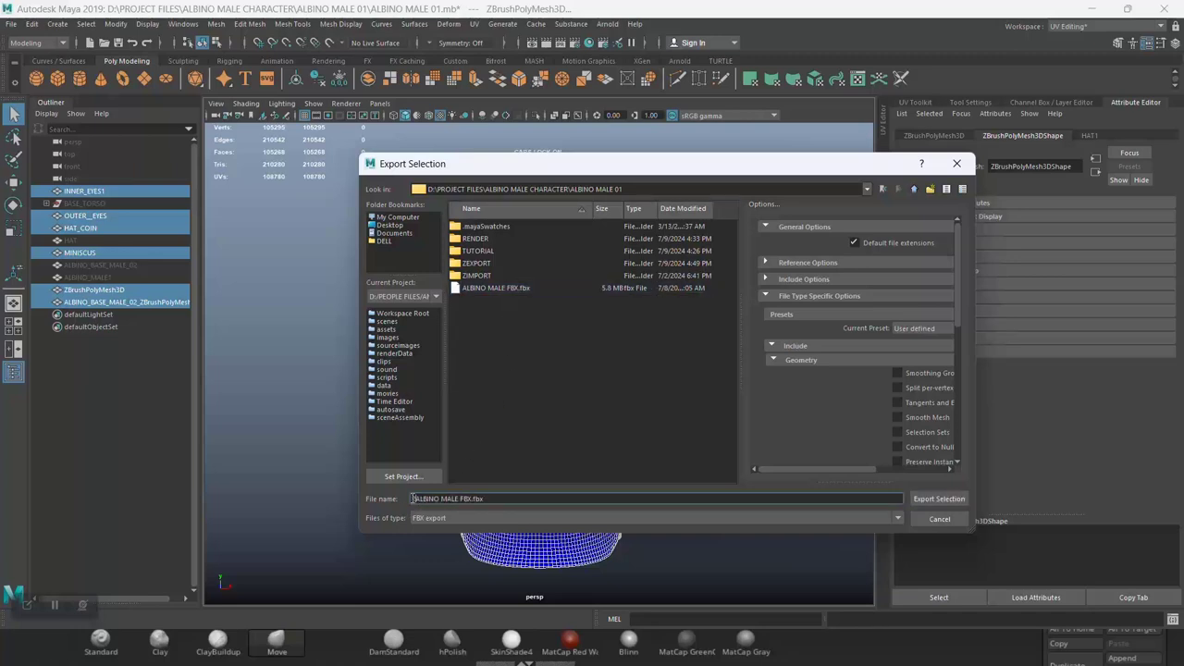
{"action": "left_click", "coordinate": [934, 498]}
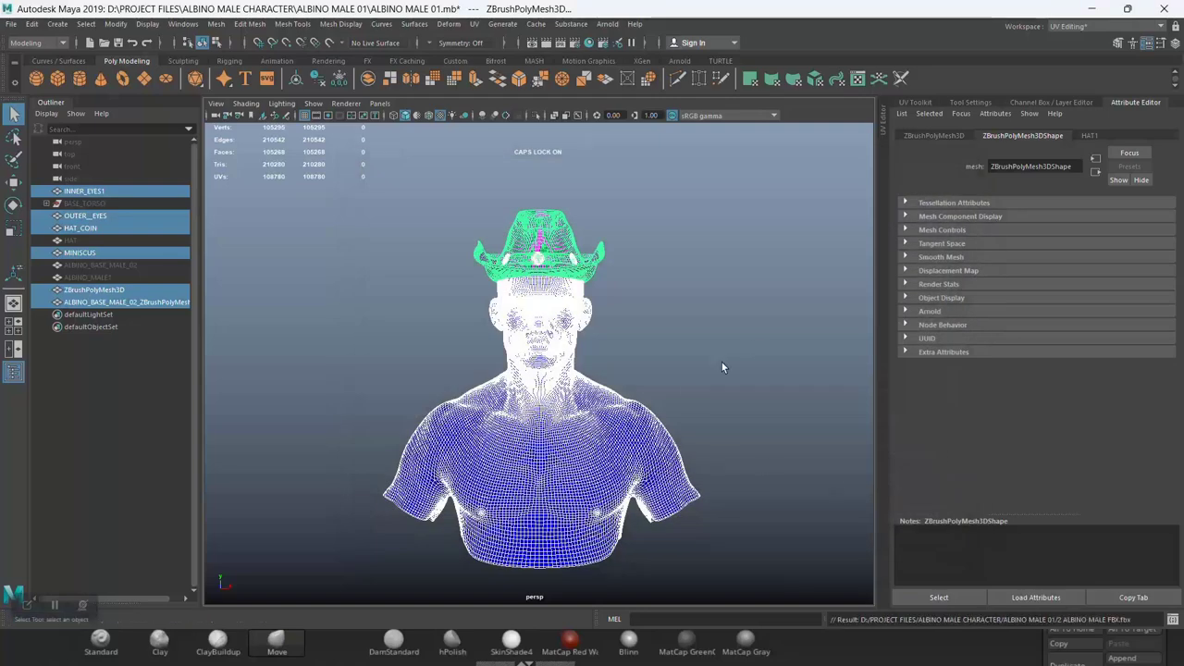
Switch to the ALBINO MALE SP project in Substance Painter and inspect the textured face, eyelids and hat.
{"action": "key", "text": "alt+Tab"}
{"action": "key", "text": "alt+Tab"}
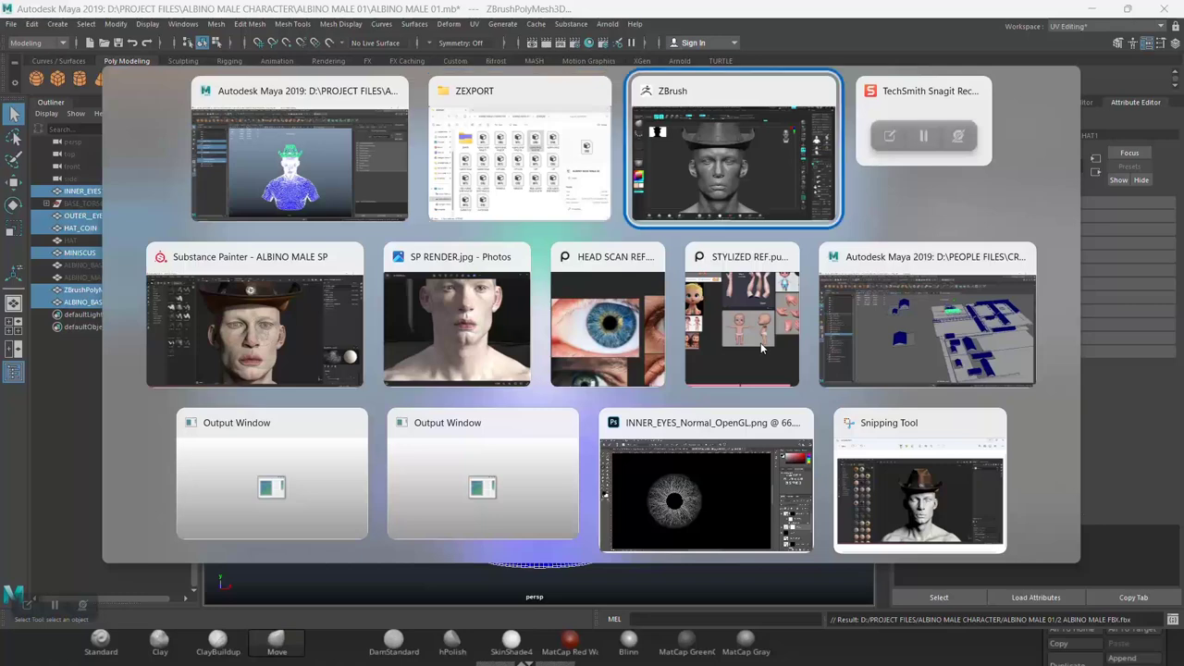
{"action": "left_click", "coordinate": [287, 342]}
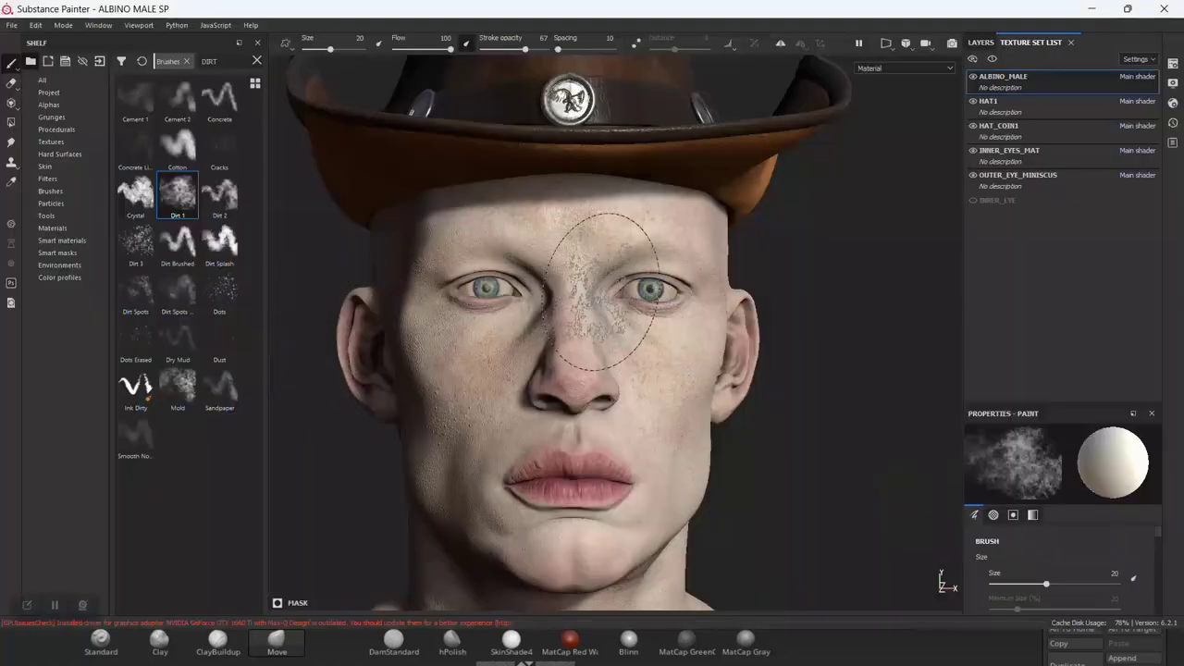
{"action": "right_click_drag", "start_coordinate": [827, 346], "coordinate": [711, 349], "text": "alt"}
{"action": "middle_click_drag", "start_coordinate": [710, 349], "coordinate": [707, 339], "text": "alt"}
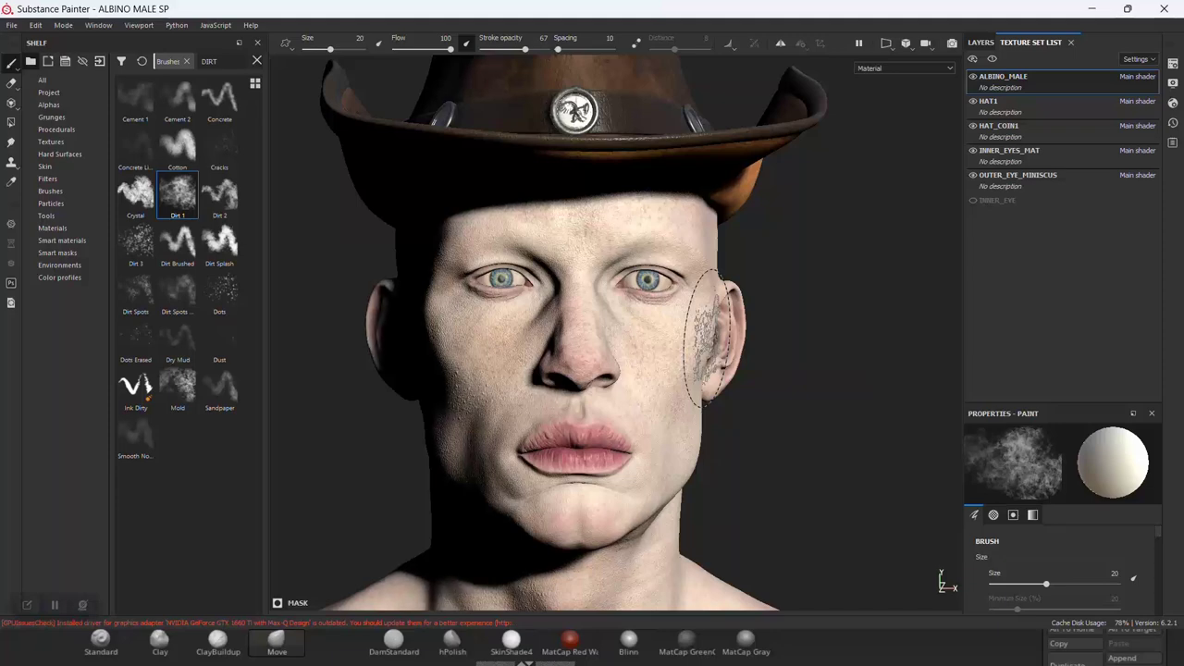
{"action": "right_click_drag", "start_coordinate": [708, 339], "coordinate": [729, 340], "text": "alt"}
{"action": "middle_click_drag", "start_coordinate": [729, 339], "coordinate": [733, 362], "text": "alt"}
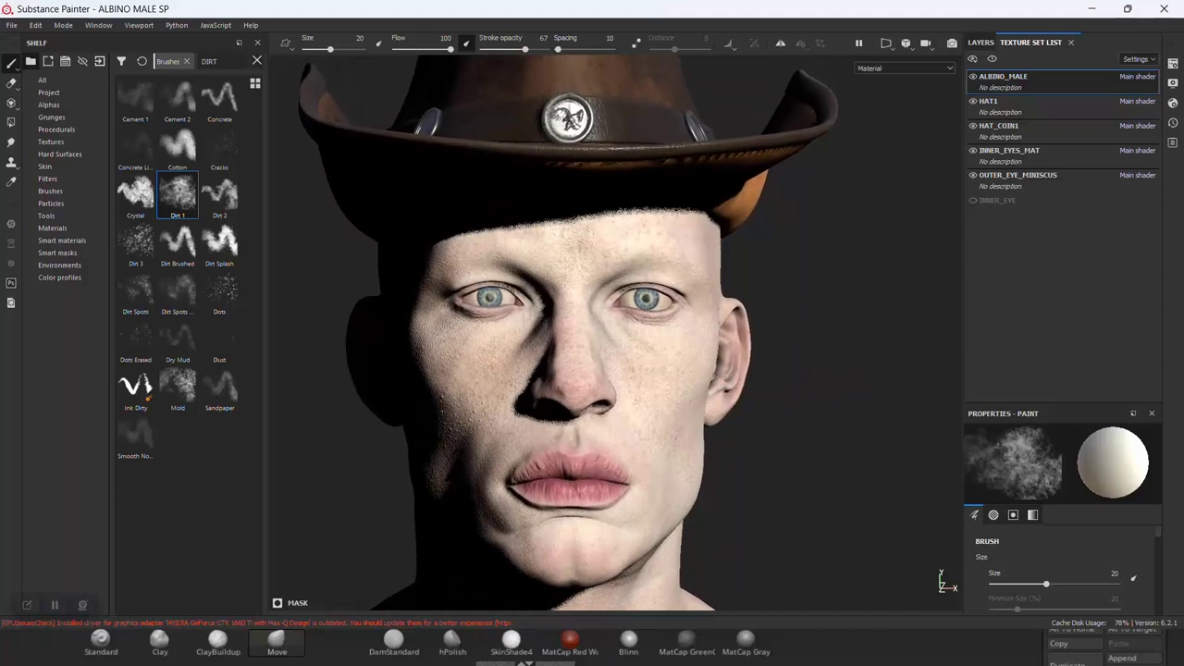
{"action": "right_click_drag", "start_coordinate": [732, 362], "coordinate": [680, 347], "text": "alt"}
Save the Substance Painter project under the new name 2 ALBINO MALE SP in the ALBINO MALE 01 folder.
{"action": "left_click", "coordinate": [8, 26]}
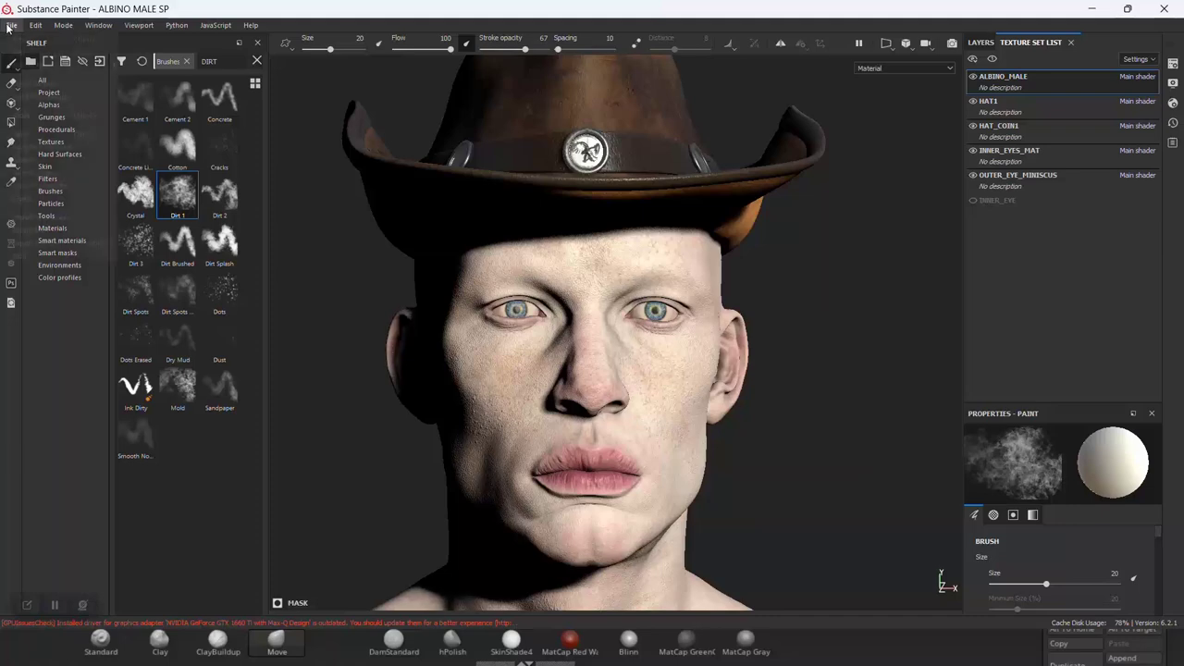
{"action": "left_click", "coordinate": [10, 26]}
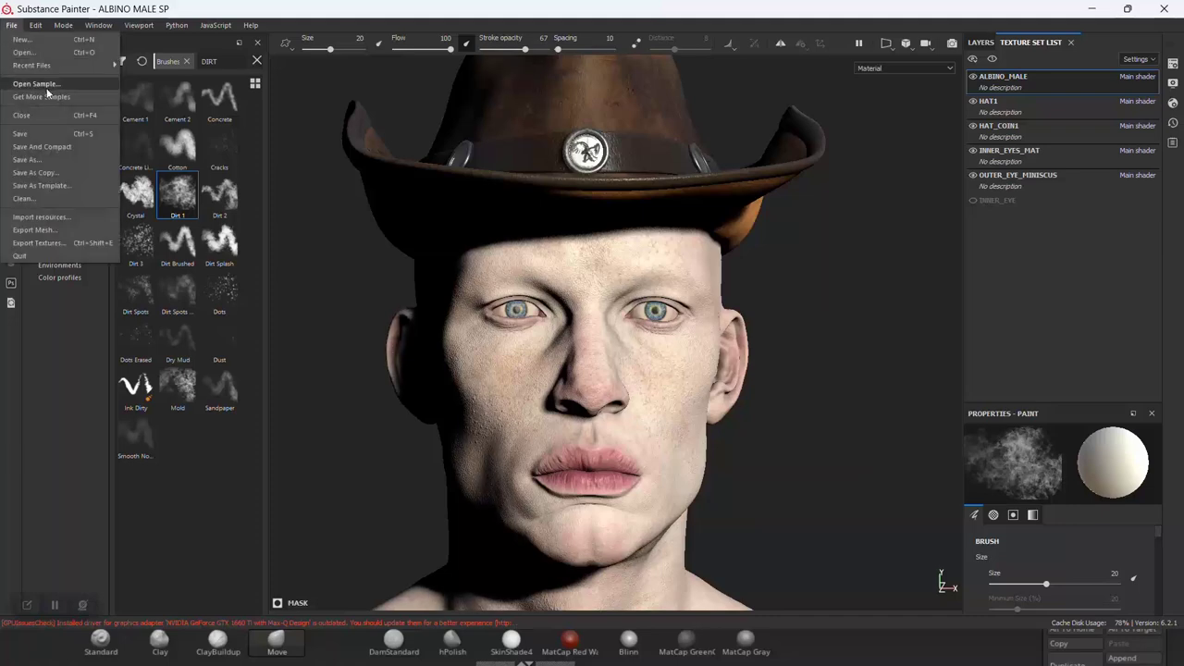
{"action": "left_click", "coordinate": [28, 160]}
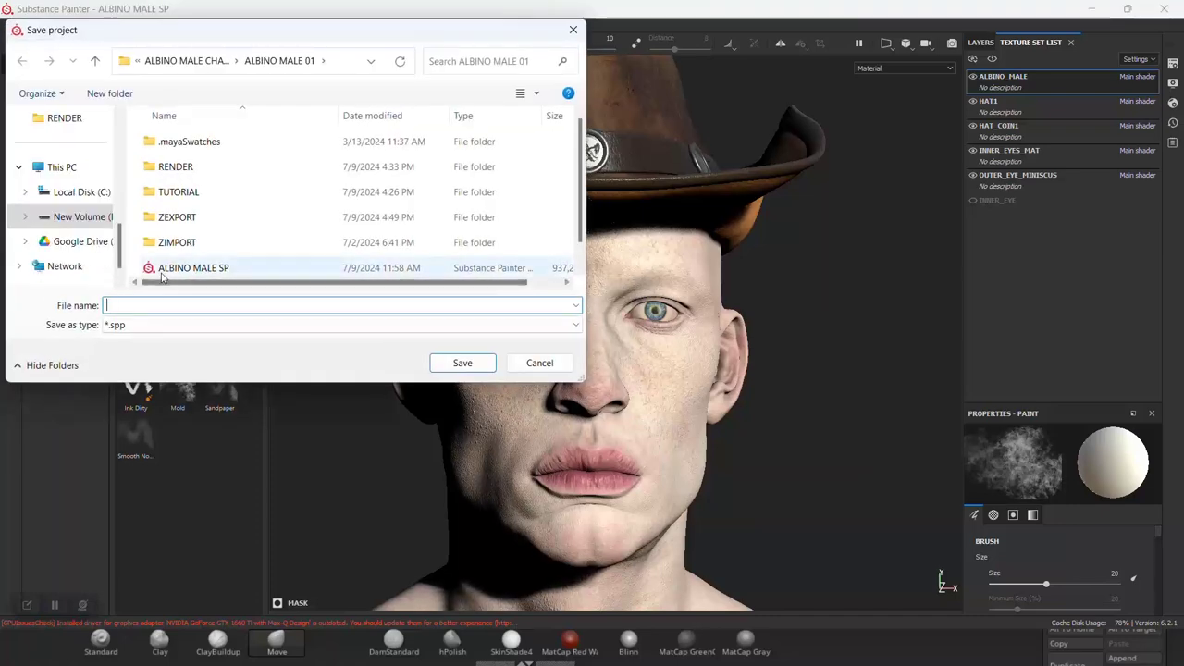
{"action": "left_click", "coordinate": [175, 268]}
{"action": "left_click_drag", "start_coordinate": [108, 305], "coordinate": [140, 305]}
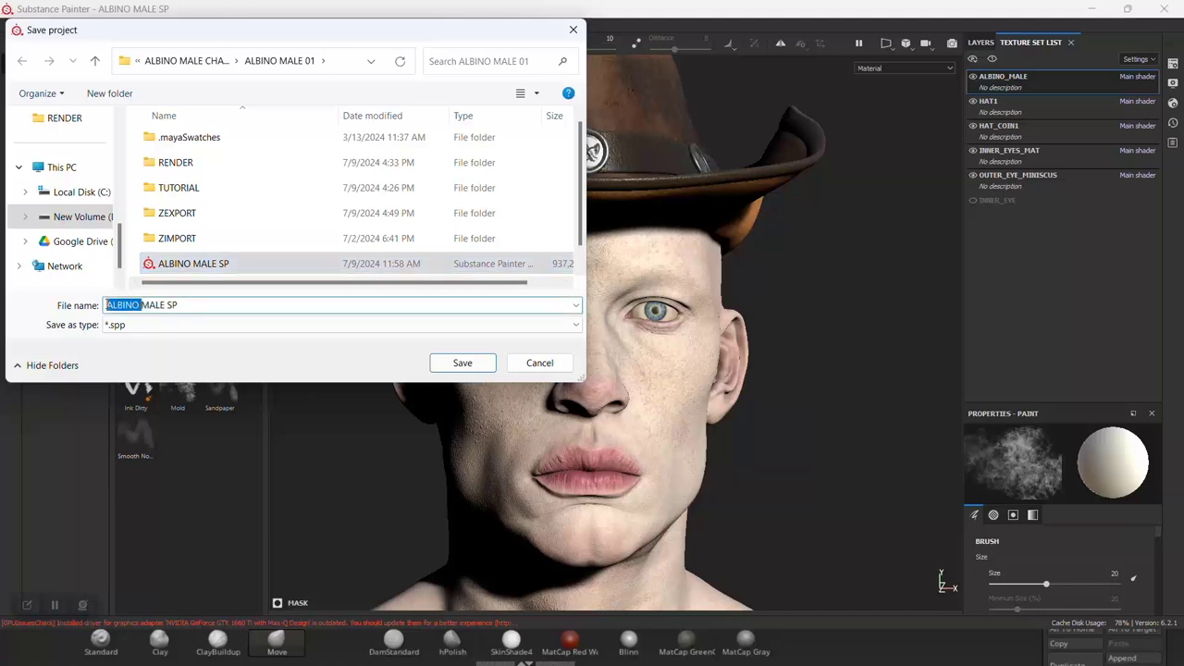
{"action": "key", "text": "Home"}
{"action": "type", "text": "2"}
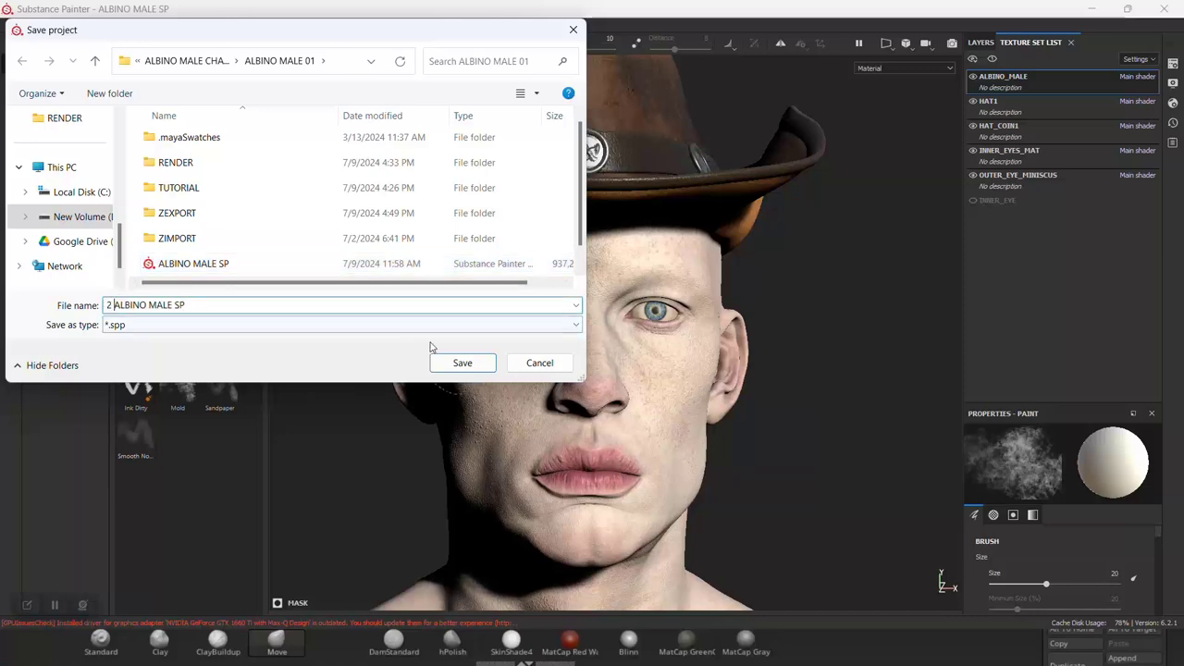
{"action": "left_click", "coordinate": [463, 362]}
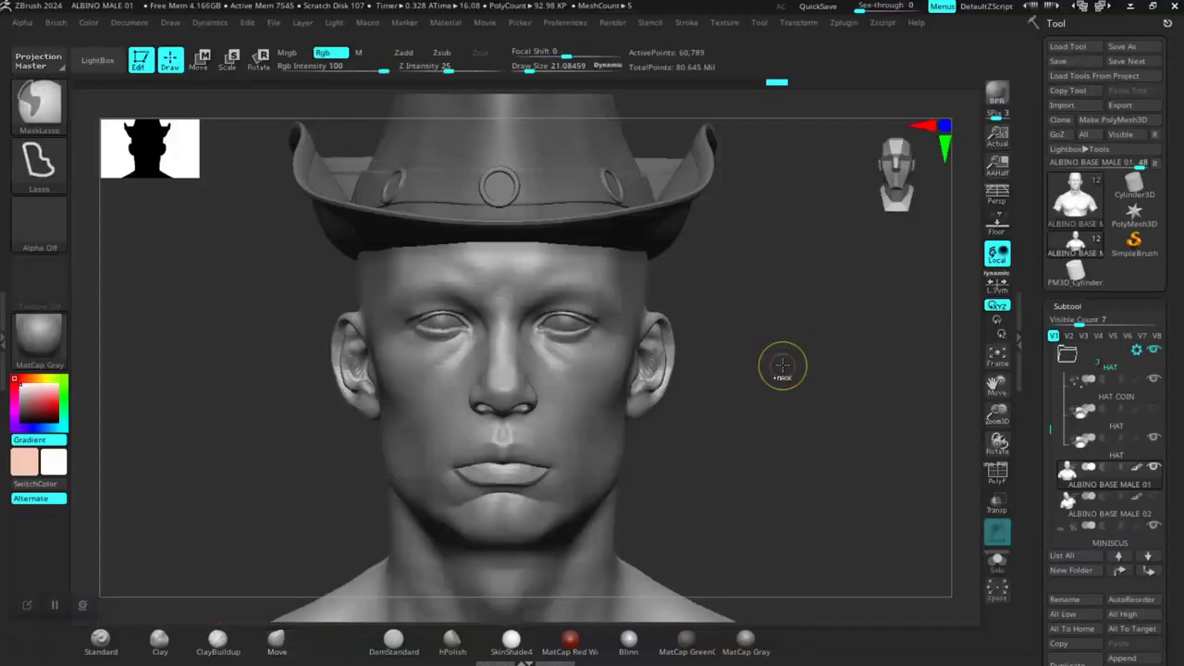
In ZBrush, save the project over the existing ALBINO MALE 01 project file.
{"action": "key", "text": "ctrl+s"}
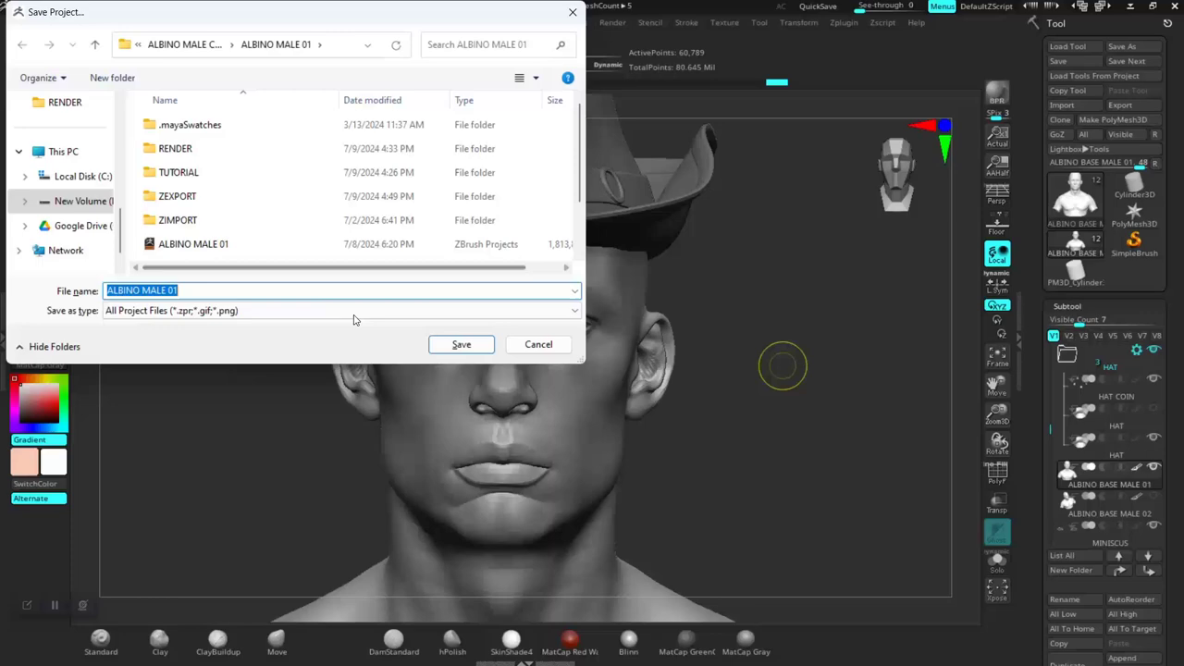
{"action": "left_click", "coordinate": [442, 344]}
{"action": "left_click", "coordinate": [630, 319]}
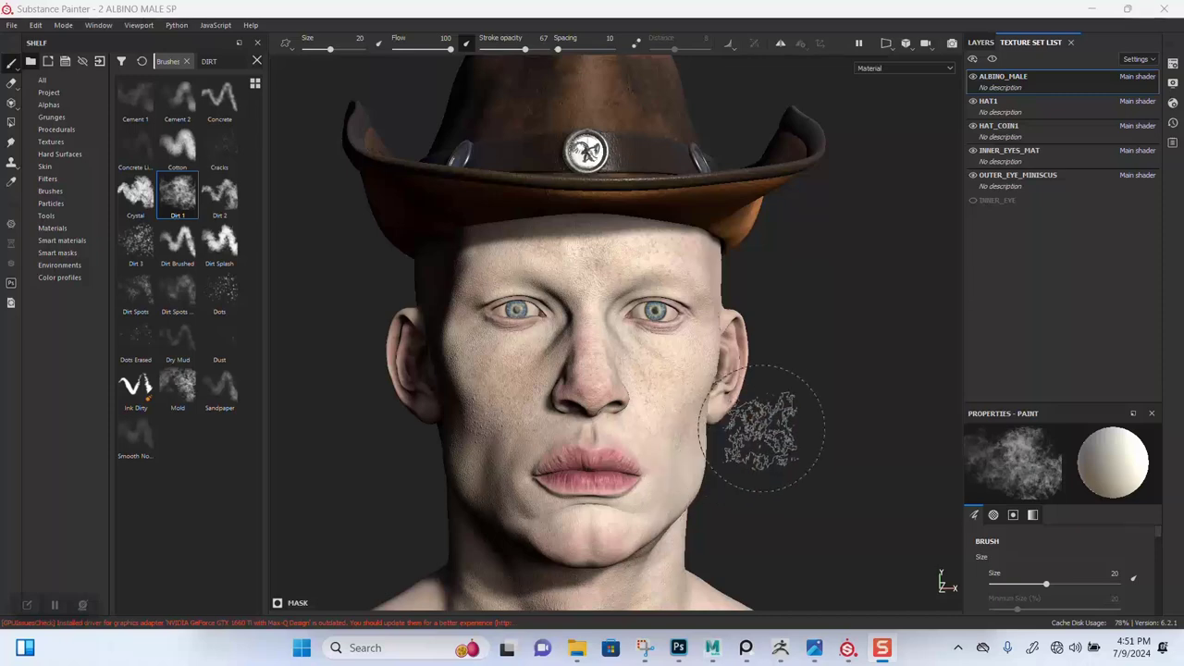
In the 2 ALBINO MALE SP project in Substance Painter, replace the project's mesh with 2 ALBINO MALE FBX.fbx through the project configuration.
{"action": "left_click_drag", "start_coordinate": [761, 428], "coordinate": [647, 375], "text": "alt"}
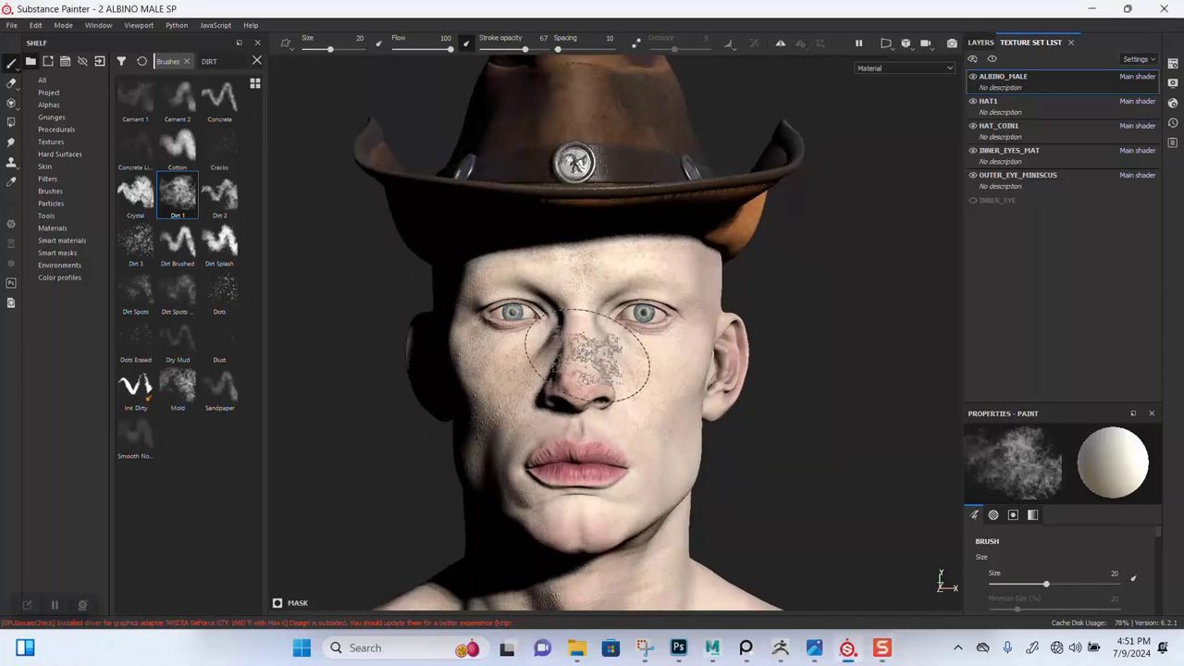
{"action": "left_click", "coordinate": [36, 25]}
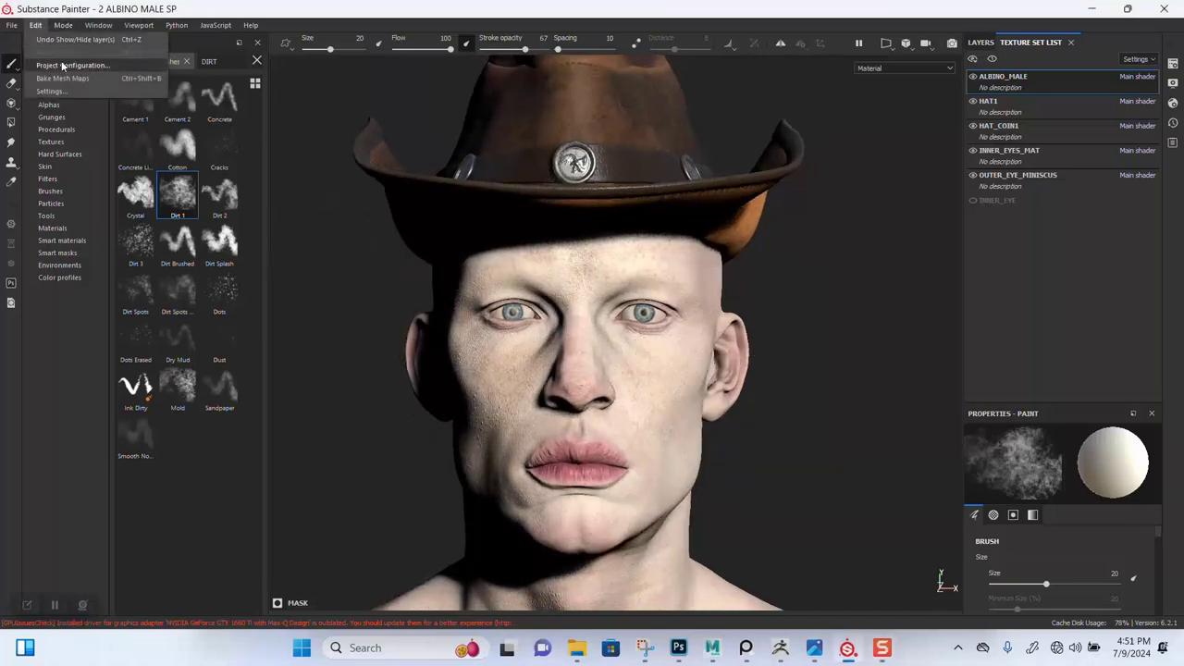
{"action": "left_click", "coordinate": [63, 67]}
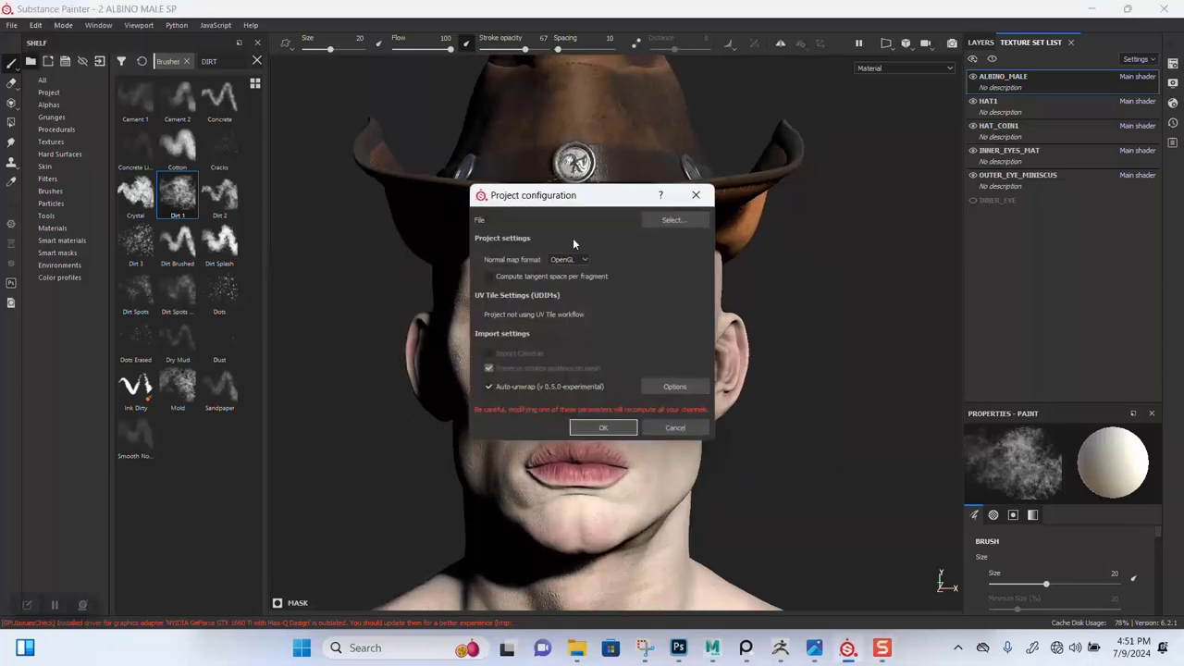
{"action": "left_click", "coordinate": [671, 220]}
{"action": "left_click", "coordinate": [657, 462]}
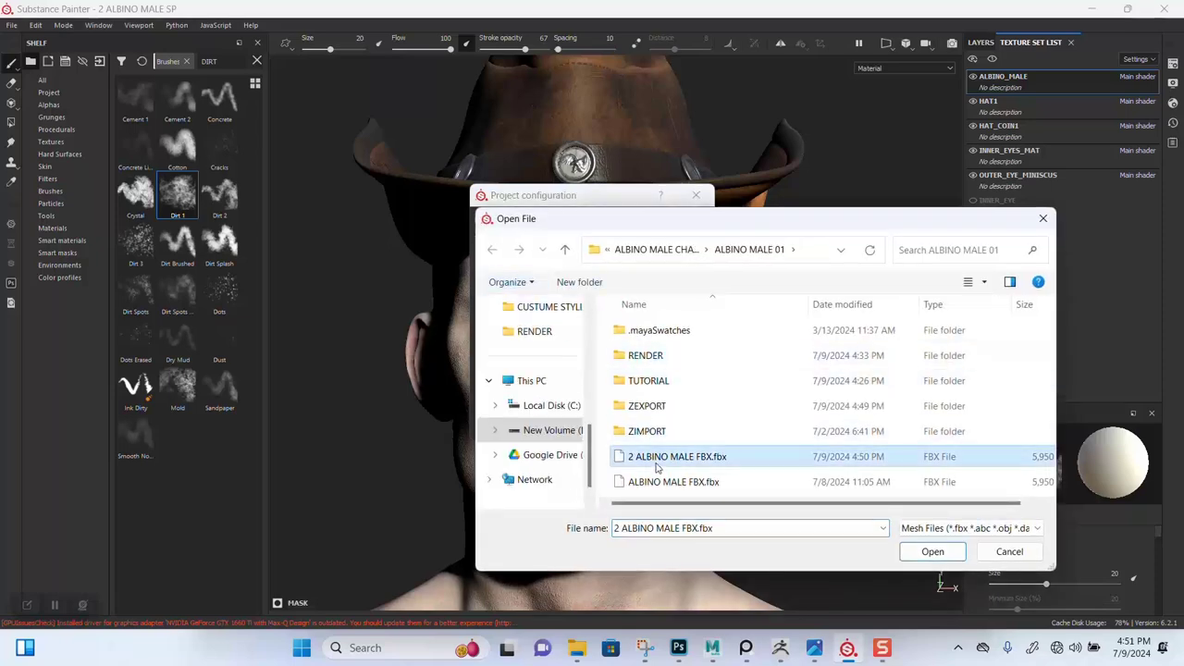
{"action": "double_click", "coordinate": [666, 466]}
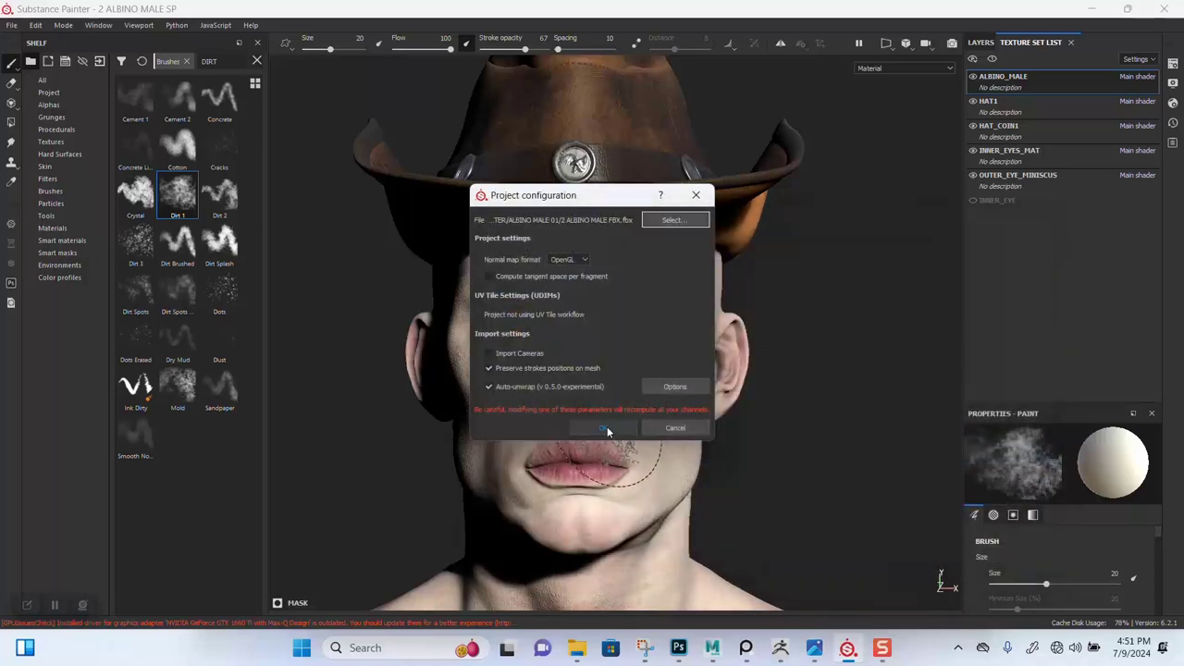
{"action": "left_click", "coordinate": [606, 428]}
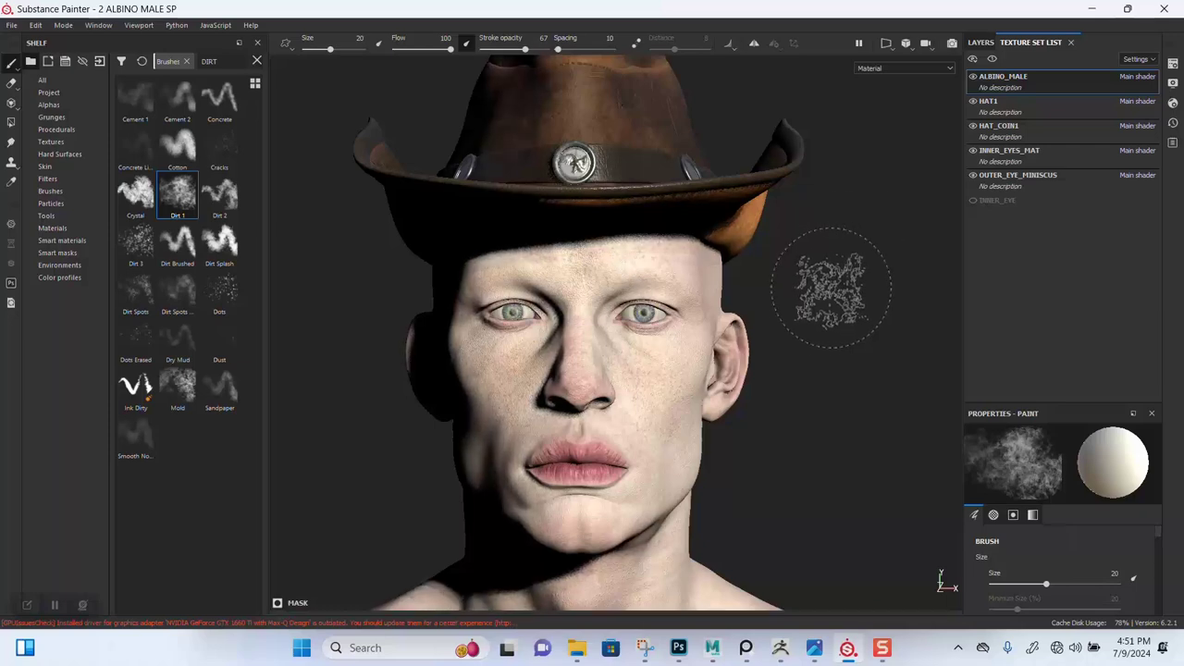
Save the Substance Painter project and inspect the reimported head's eyelids and hat from several angles.
{"action": "right_click_drag", "start_coordinate": [827, 296], "coordinate": [830, 349], "text": "alt"}
{"action": "key", "text": "ctrl+s"}
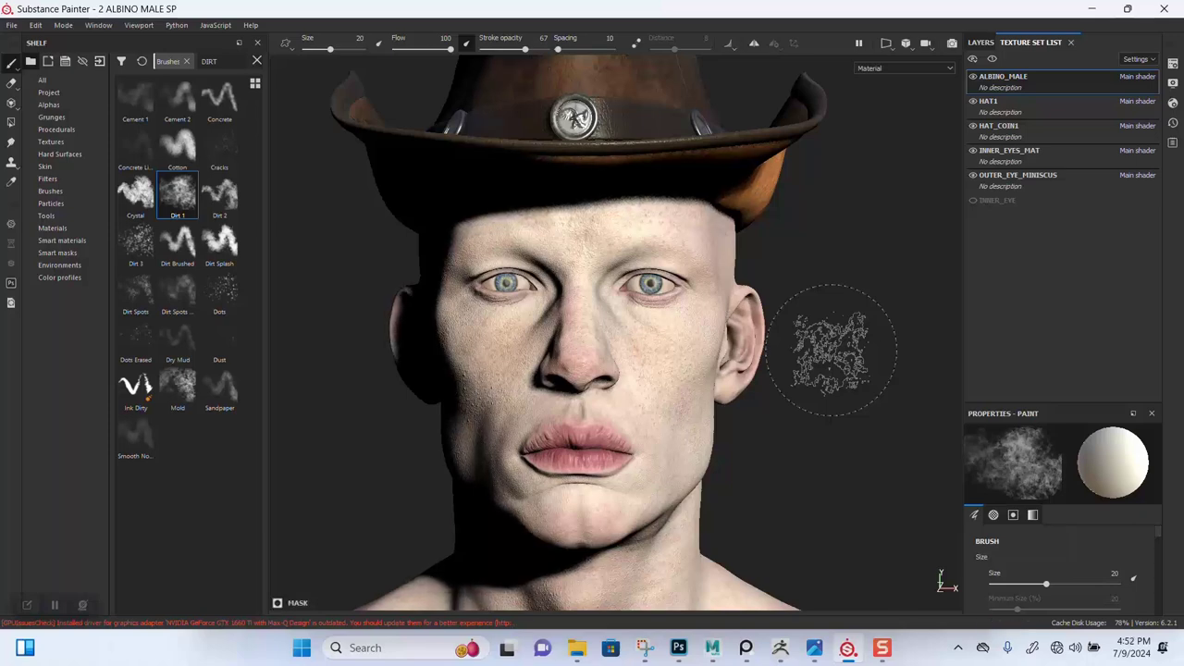
{"action": "left_click_drag", "start_coordinate": [819, 388], "coordinate": [763, 306], "text": "alt"}
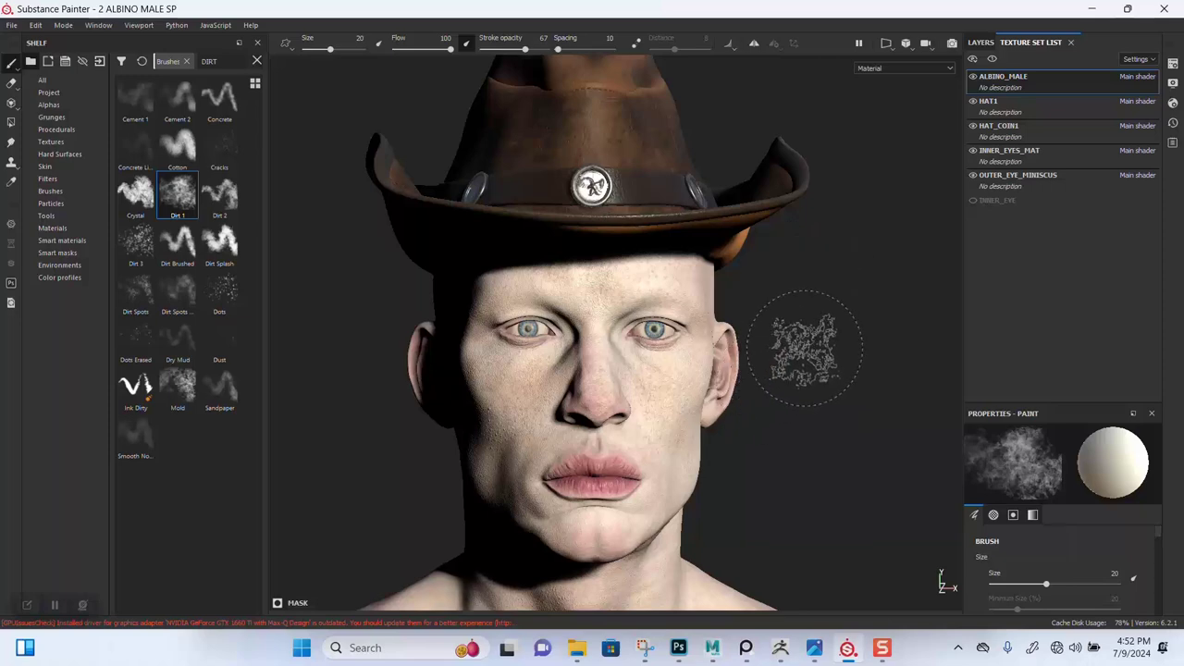
{"action": "mouse_move", "coordinate": [787, 343]}
{"action": "left_mouse_down", "text": "alt"}
{"action": "mouse_move", "coordinate": [925, 357]}
{"action": "mouse_move", "coordinate": [754, 382]}
{"action": "mouse_move", "coordinate": [727, 370]}
{"action": "left_mouse_up", "text": "alt"}
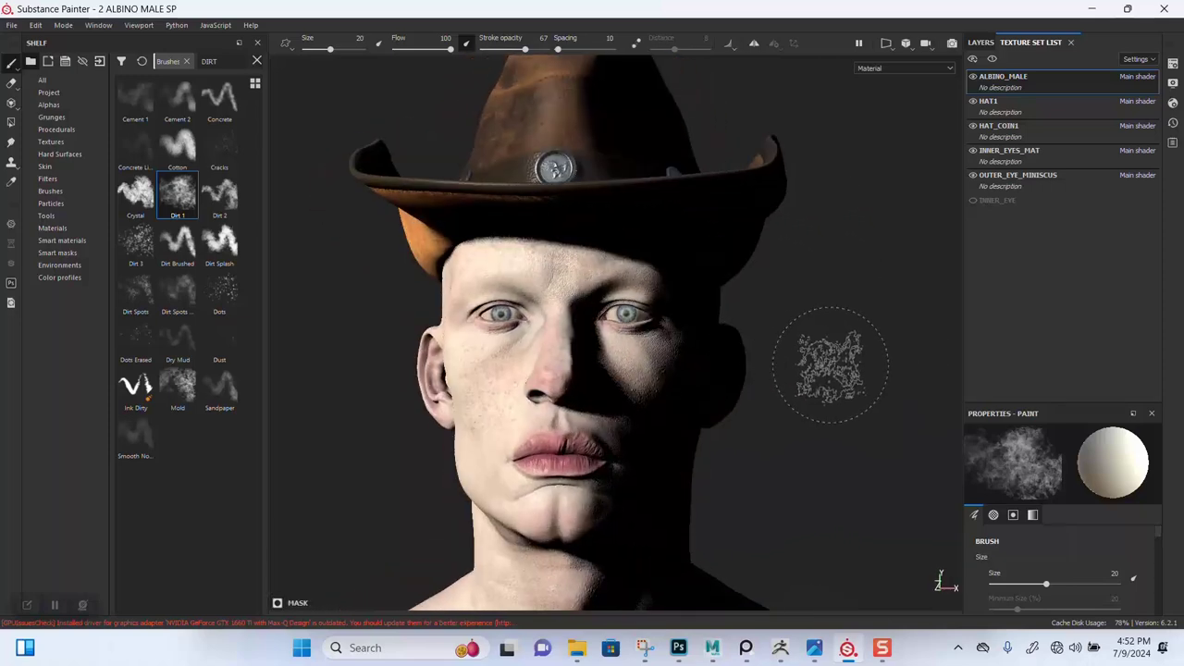
Try the Gdansk Shipyard Buildings environment map and rotate its lighting around the hatted head.
{"action": "left_click", "coordinate": [1172, 84]}
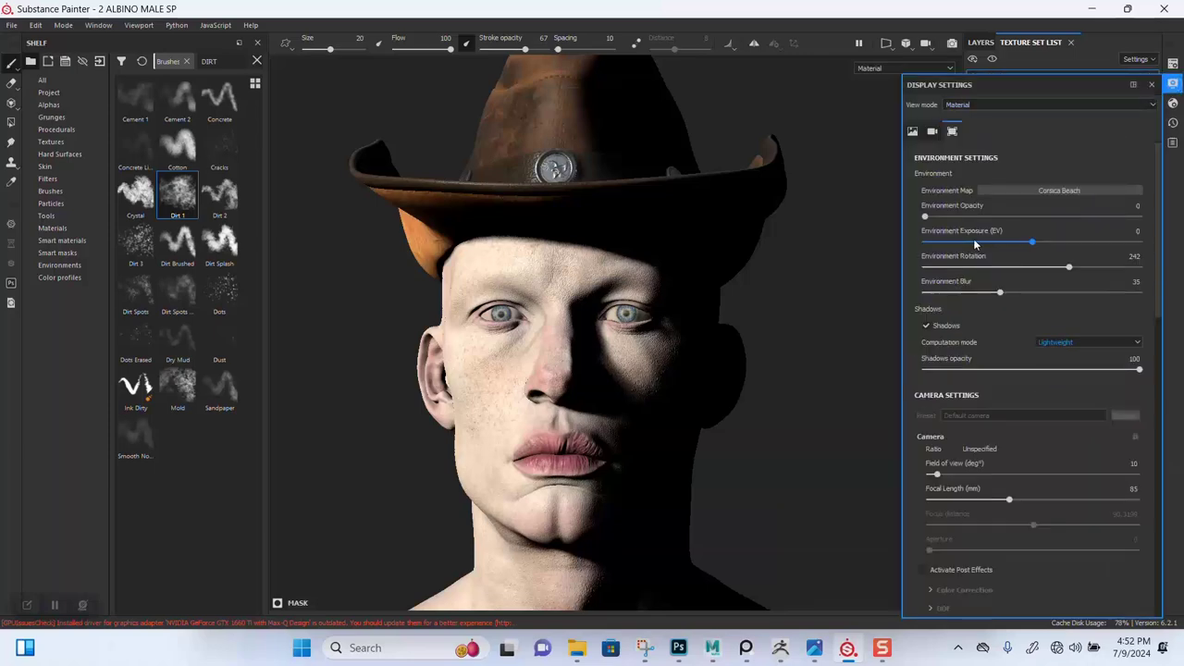
{"action": "left_click", "coordinate": [1054, 190]}
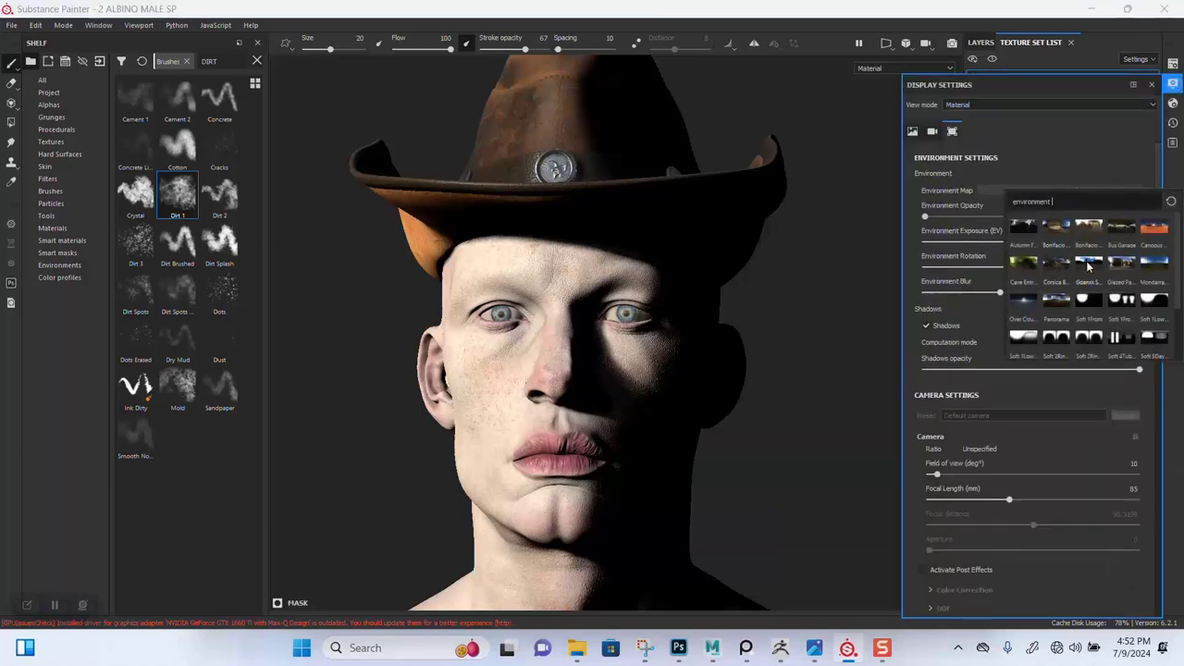
{"action": "left_click", "coordinate": [1088, 261]}
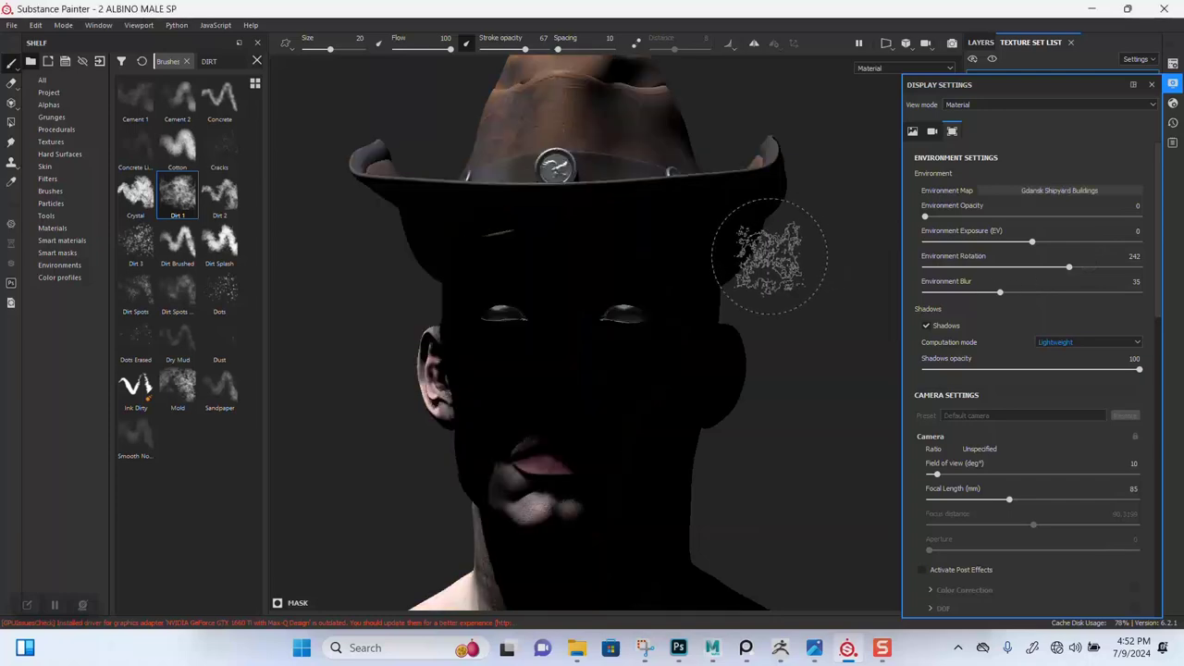
{"action": "left_click_drag", "start_coordinate": [752, 423], "coordinate": [791, 342], "text": "alt"}
{"action": "right_click_drag", "start_coordinate": [791, 342], "coordinate": [657, 379], "text": "shift"}
Try the Glazed Patio environment map with the environment rotation set to about 294.
{"action": "left_click", "coordinate": [1059, 190]}
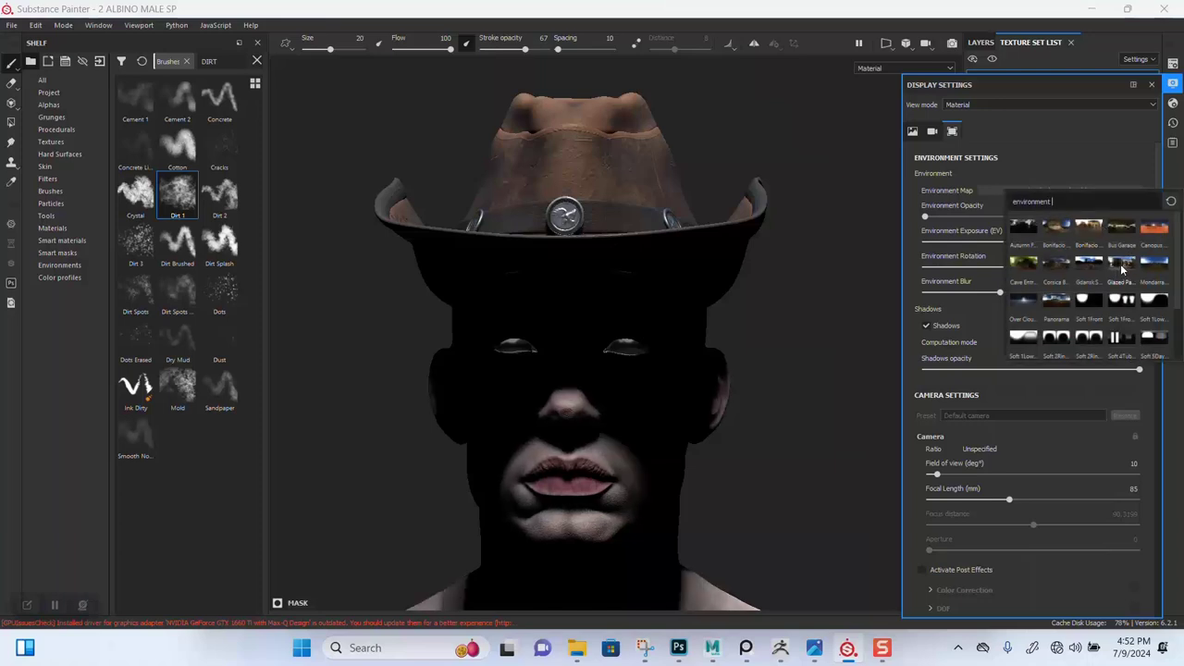
{"action": "left_click", "coordinate": [1121, 262]}
{"action": "mouse_move", "coordinate": [782, 305]}
{"action": "right_mouse_down", "text": "shift"}
{"action": "mouse_move", "coordinate": [730, 338]}
{"action": "mouse_move", "coordinate": [665, 340]}
{"action": "mouse_move", "coordinate": [682, 341]}
{"action": "right_mouse_up", "text": "shift"}
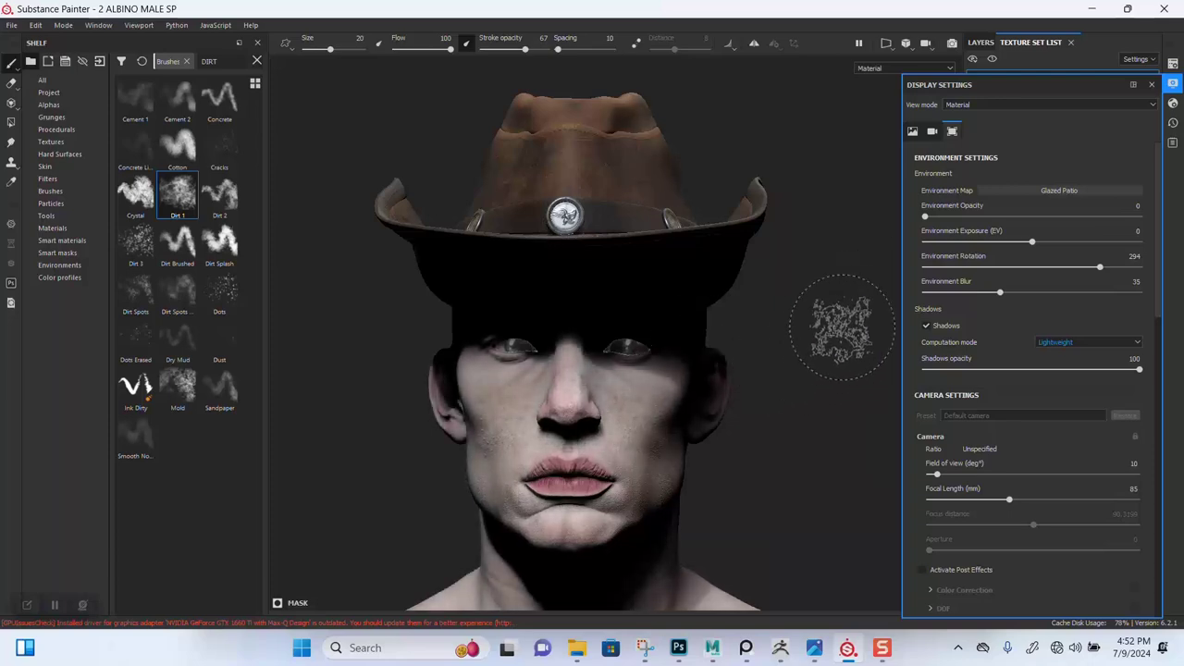
Preview the character in an Iray render framed on the head and shoulders, and return to painting mode.
{"action": "left_click", "coordinate": [953, 43]}
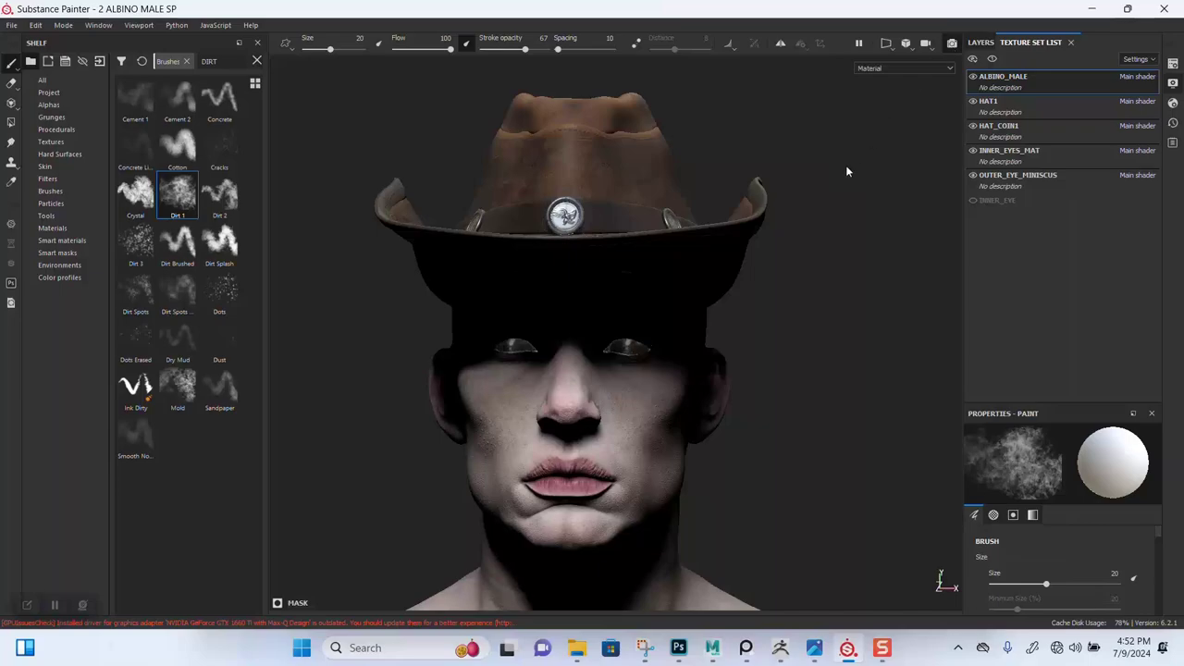
{"action": "key", "text": "F10"}
{"action": "middle_click_drag", "start_coordinate": [701, 312], "coordinate": [716, 290], "text": "alt"}
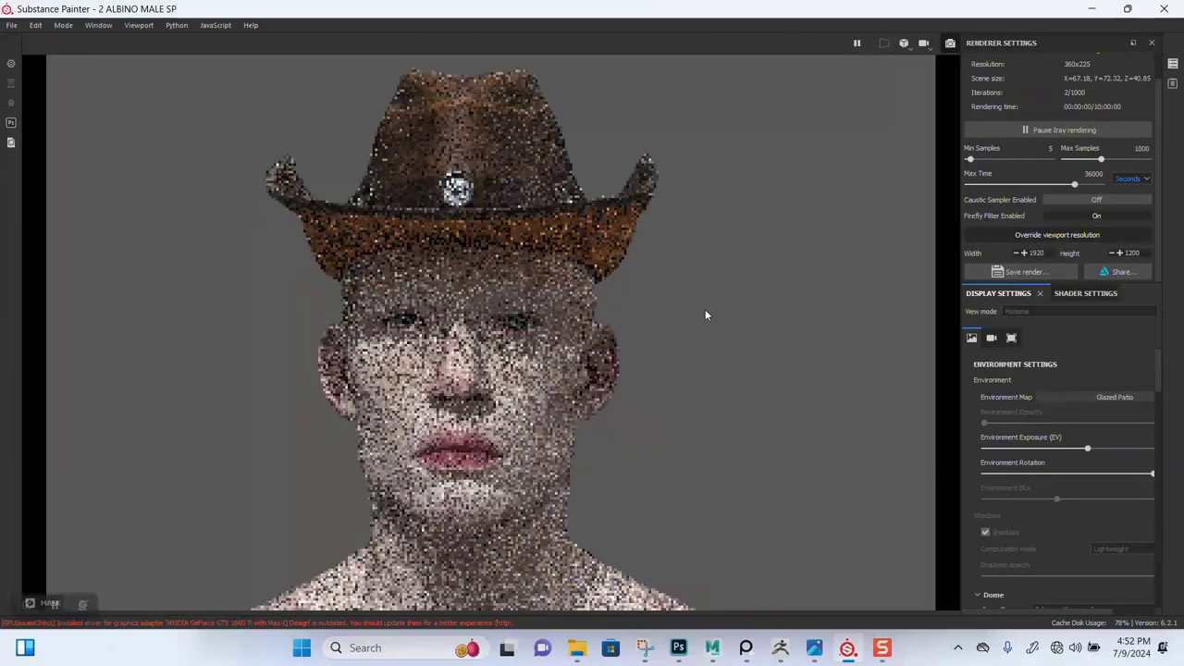
{"action": "scroll", "coordinate": [653, 262], "scroll_direction": "down", "scroll_amount": 1}
{"action": "middle_click_drag", "start_coordinate": [653, 262], "coordinate": [681, 207], "text": "alt"}
{"action": "scroll", "coordinate": [676, 289], "scroll_direction": "up", "scroll_amount": 1}
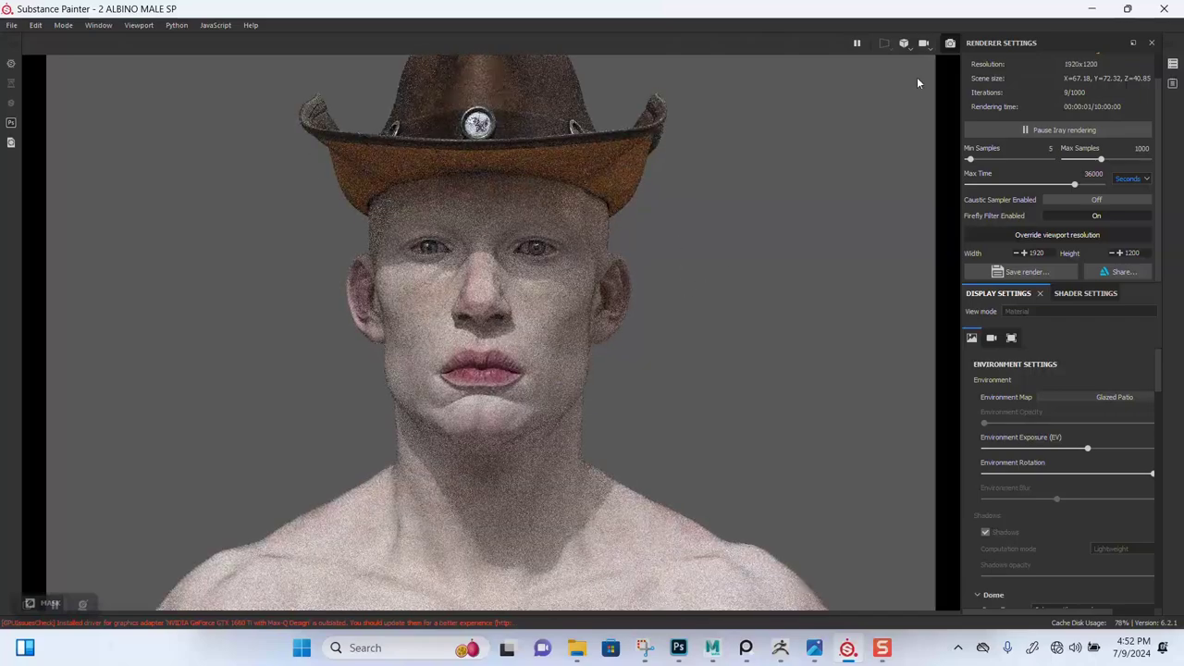
{"action": "key", "text": "F10"}
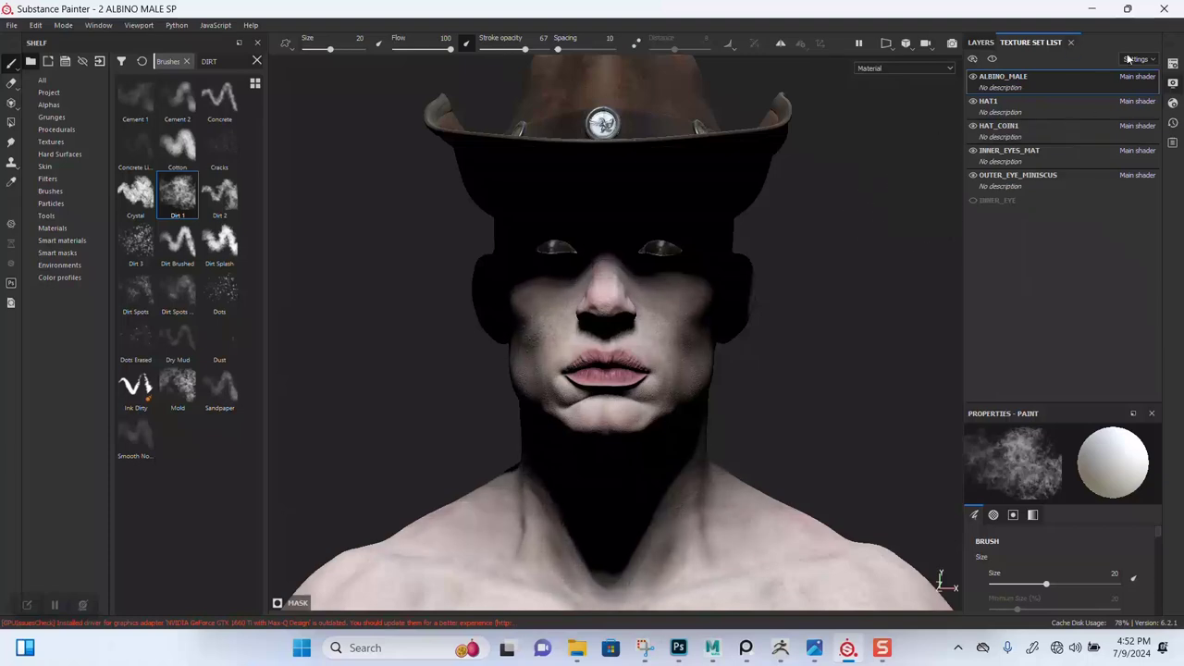
Try the Over Clouds environment map with the environment rotation set to about 116.
{"action": "left_click", "coordinate": [1171, 83]}
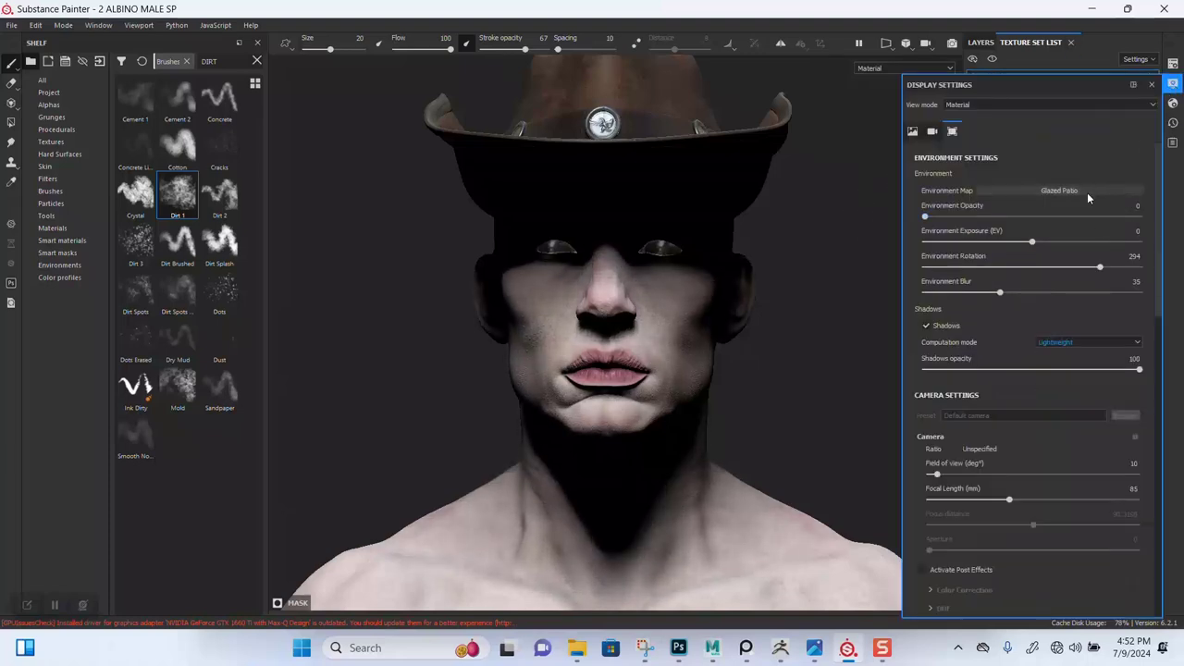
{"action": "left_click", "coordinate": [1087, 191]}
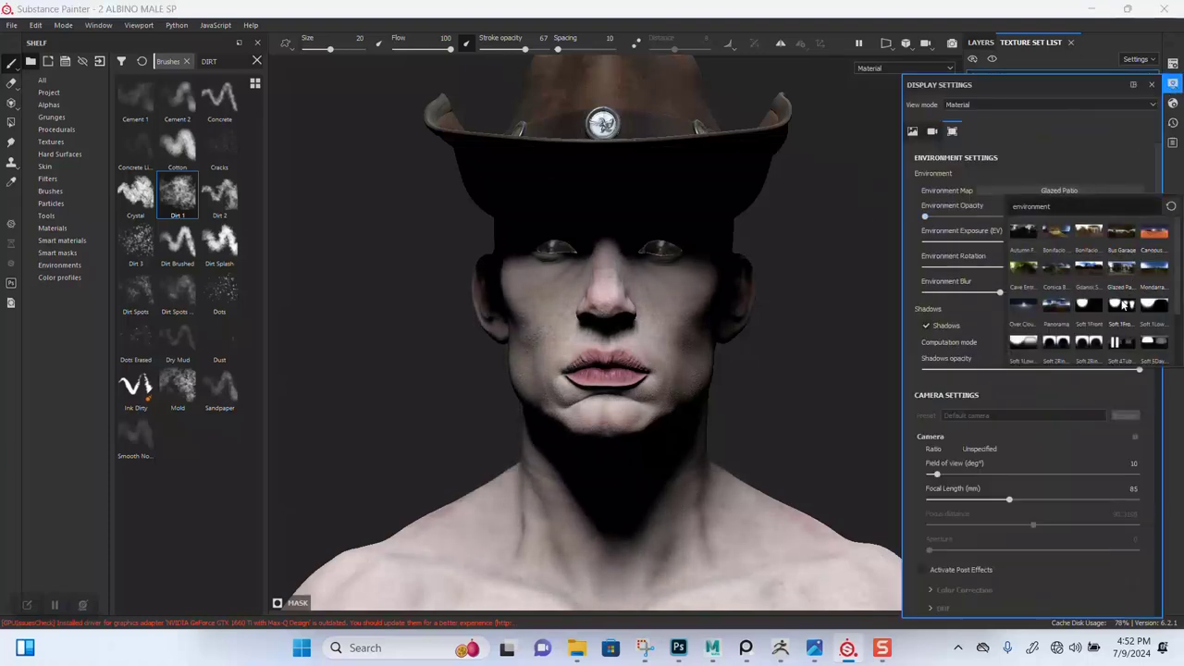
{"action": "left_click", "coordinate": [1022, 315]}
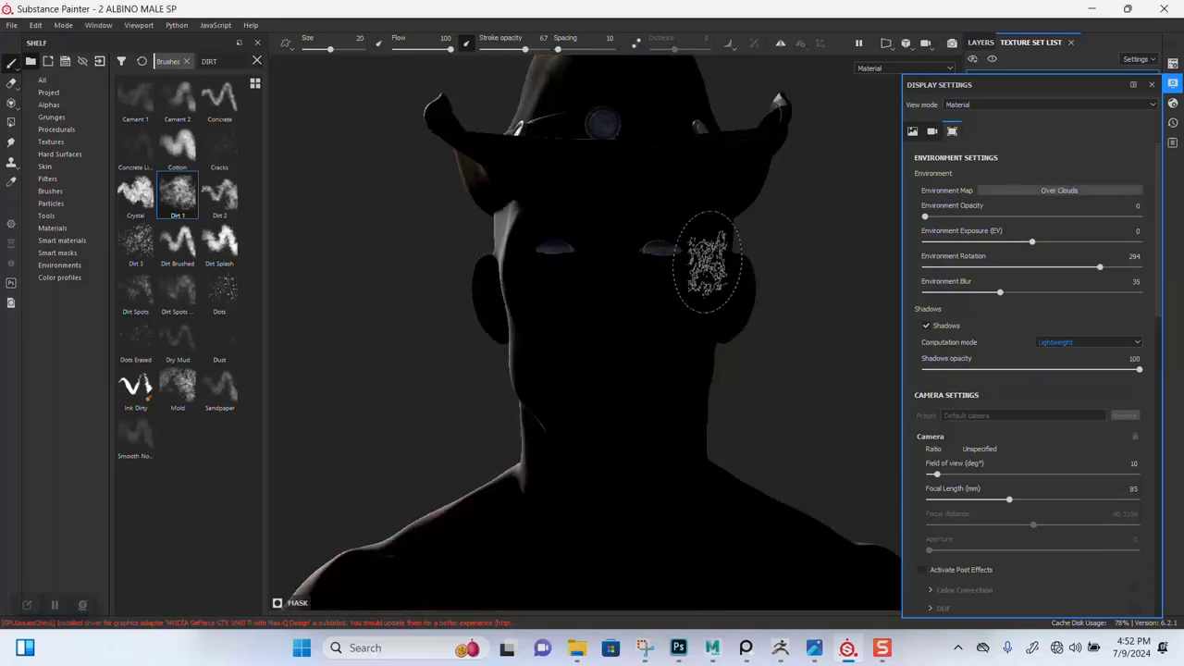
{"action": "right_click_drag", "start_coordinate": [784, 291], "coordinate": [744, 291], "text": "shift"}
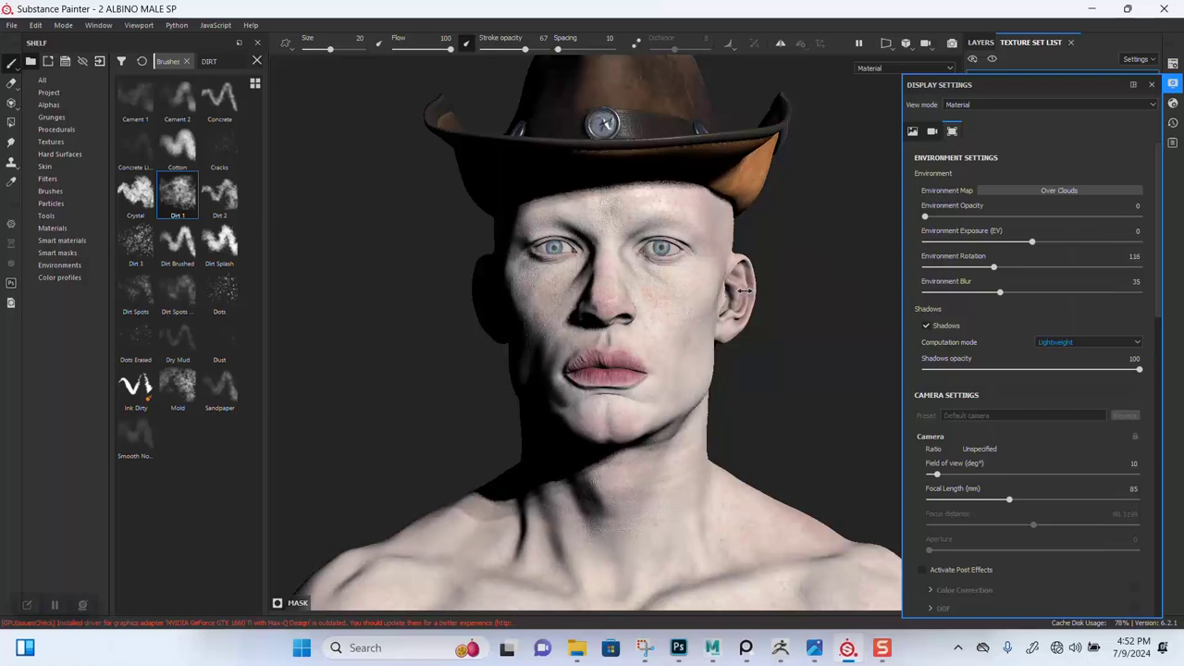
{"action": "left_click", "coordinate": [1152, 85]}
Try one of the soft studio environment maps and rotate its lighting around the head.
{"action": "left_click", "coordinate": [1172, 84]}
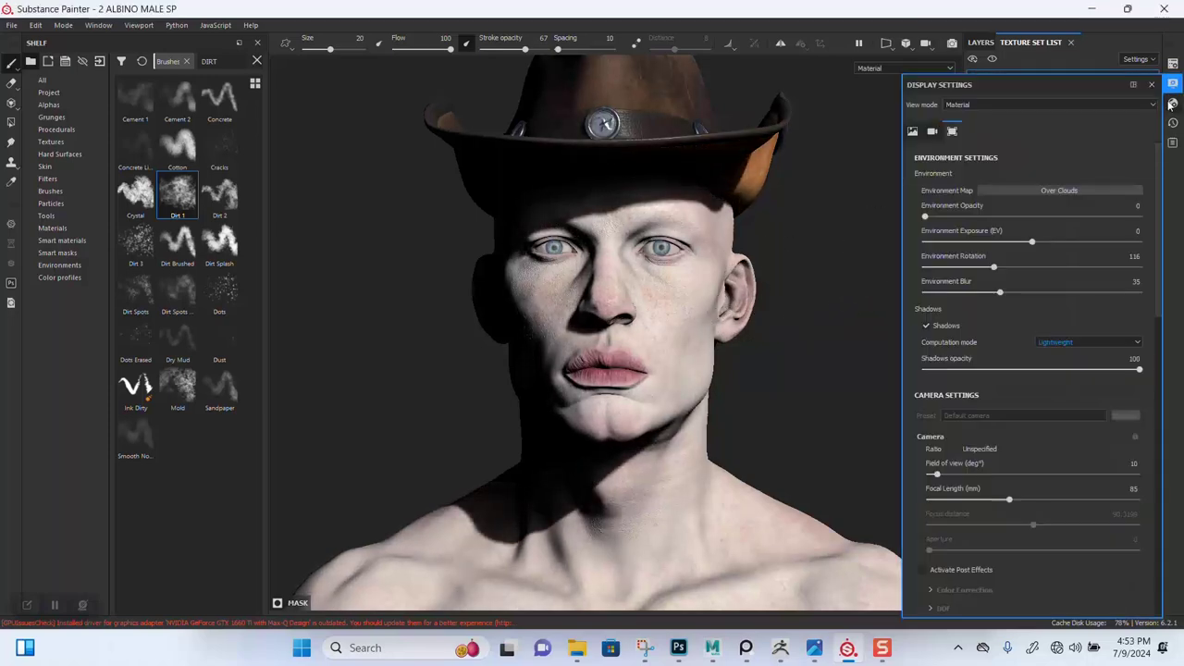
{"action": "left_click", "coordinate": [1073, 189]}
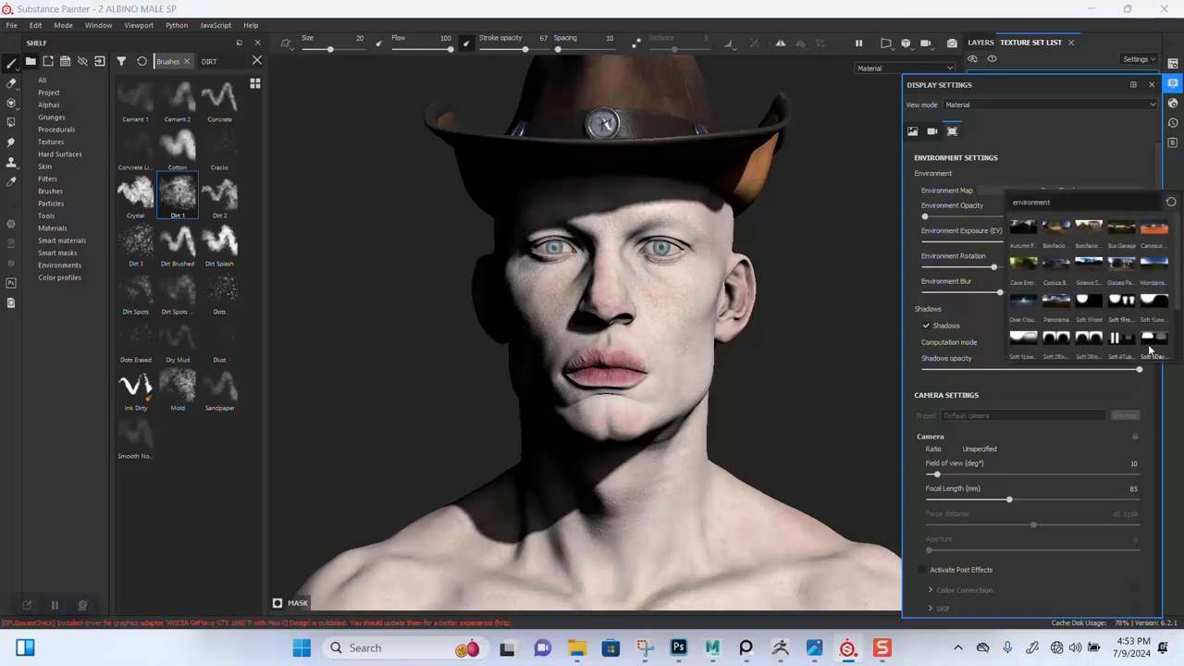
{"action": "scroll", "coordinate": [1152, 349], "scroll_direction": "down", "scroll_amount": 2}
{"action": "left_click", "coordinate": [862, 302]}
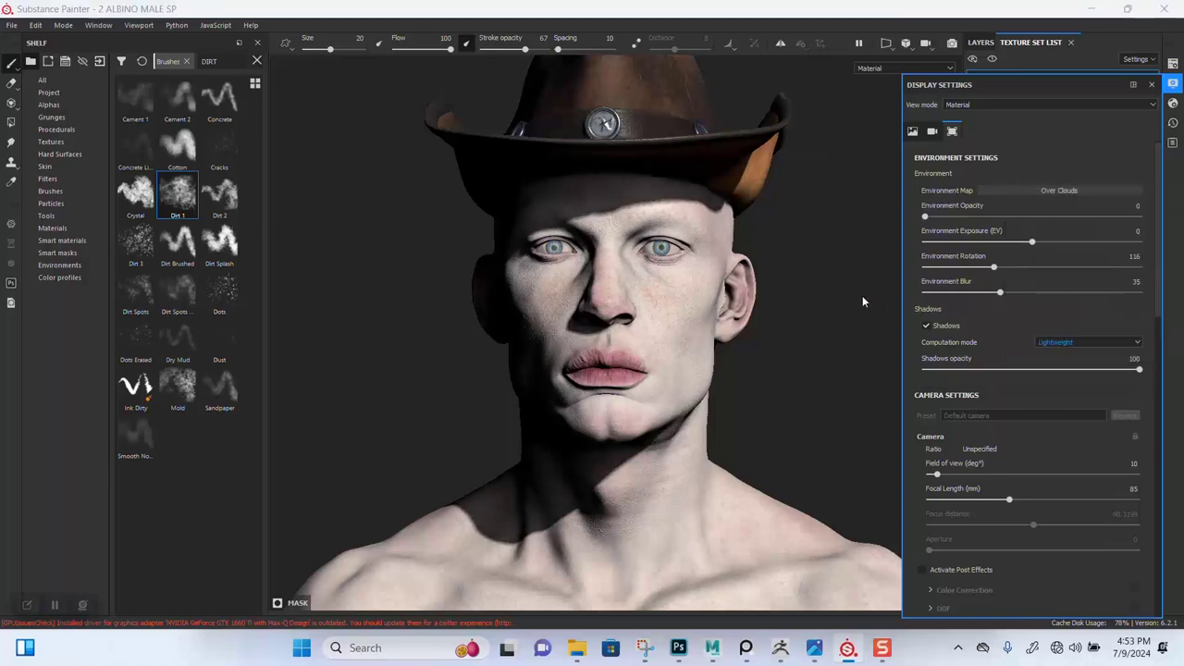
{"action": "right_click_drag", "start_coordinate": [861, 295], "coordinate": [739, 302], "text": "shift"}
Set the environment map to Tomoco Studio and rotate its lighting to light the face from the front.
{"action": "left_click", "coordinate": [1085, 191]}
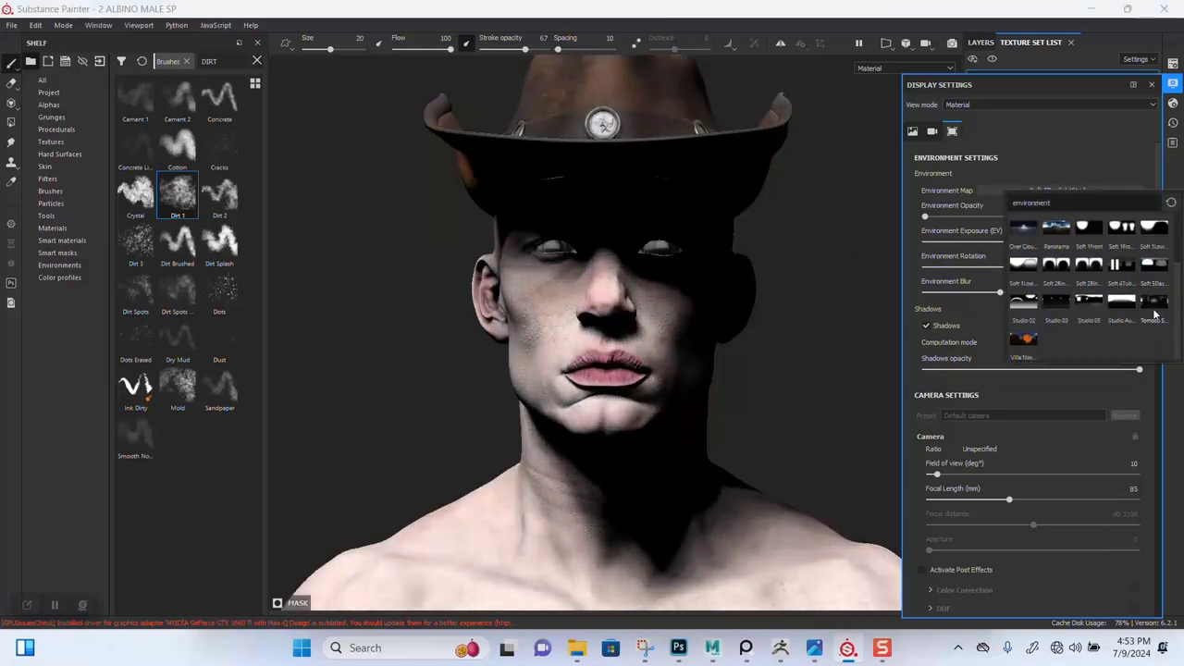
{"action": "left_click", "coordinate": [1153, 305]}
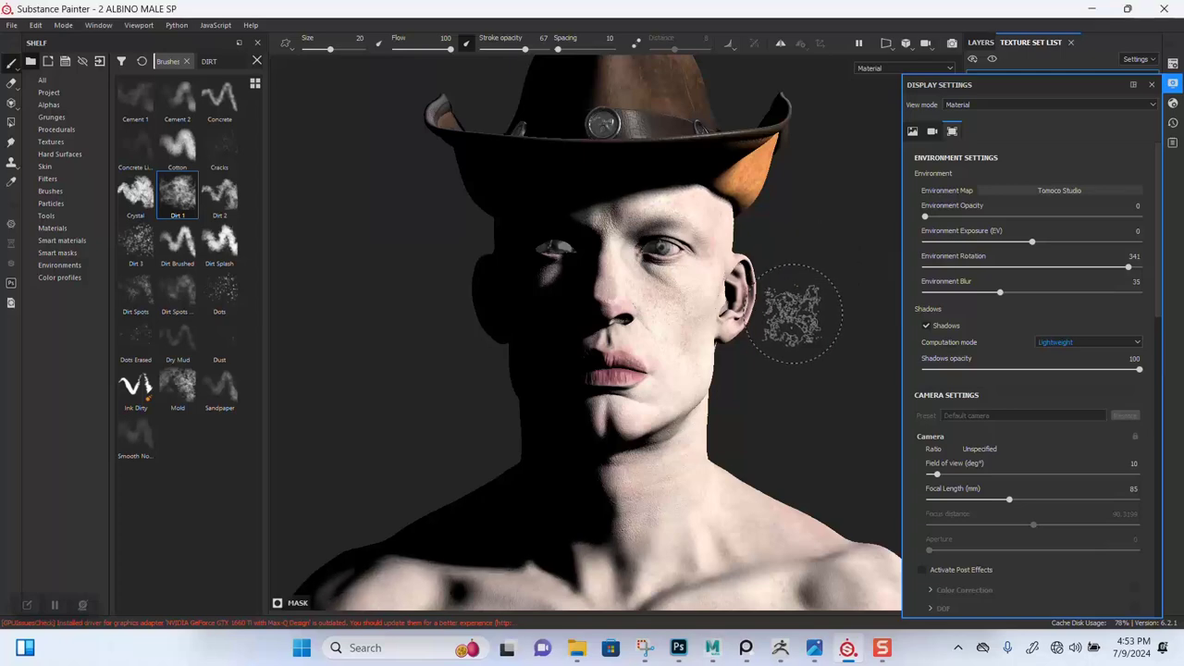
{"action": "mouse_move", "coordinate": [787, 305]}
{"action": "right_mouse_down", "text": "shift"}
{"action": "mouse_move", "coordinate": [773, 310]}
{"action": "mouse_move", "coordinate": [697, 229]}
{"action": "right_mouse_up", "text": "shift"}
{"action": "left_click", "coordinate": [1151, 85]}
{"action": "mouse_move", "coordinate": [697, 229]}
{"action": "left_mouse_down", "text": "alt"}
{"action": "mouse_move", "coordinate": [682, 253]}
{"action": "mouse_move", "coordinate": [771, 267]}
{"action": "mouse_move", "coordinate": [703, 305]}
{"action": "mouse_move", "coordinate": [718, 334]}
{"action": "mouse_move", "coordinate": [736, 324]}
{"action": "mouse_move", "coordinate": [742, 336]}
{"action": "left_mouse_up", "text": "alt"}
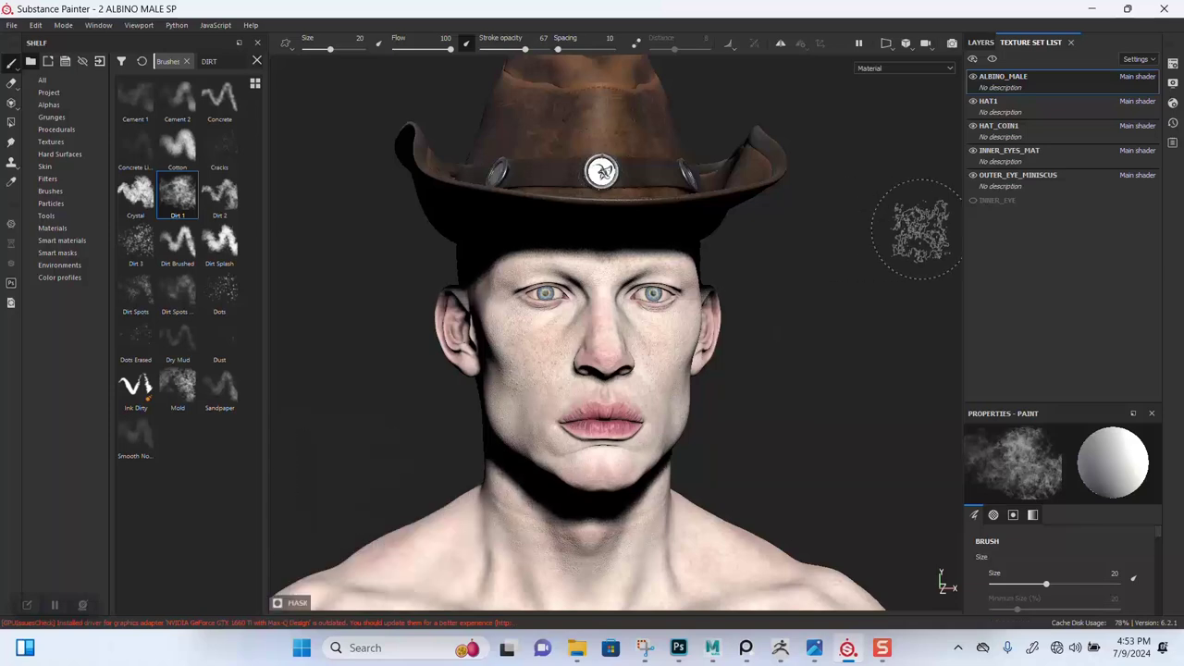
In File Explorer, create a folder named SP TEXTURES inside ALBINO MALE 01 and open it.
{"action": "left_click", "coordinate": [578, 647]}
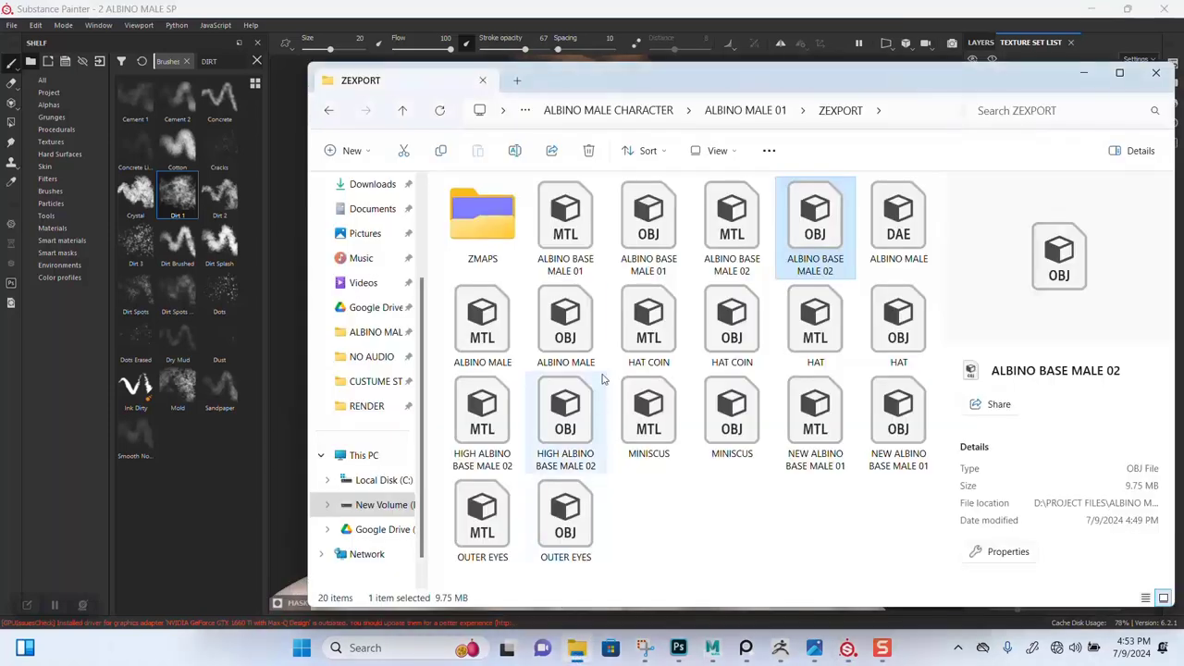
{"action": "left_click", "coordinate": [723, 111]}
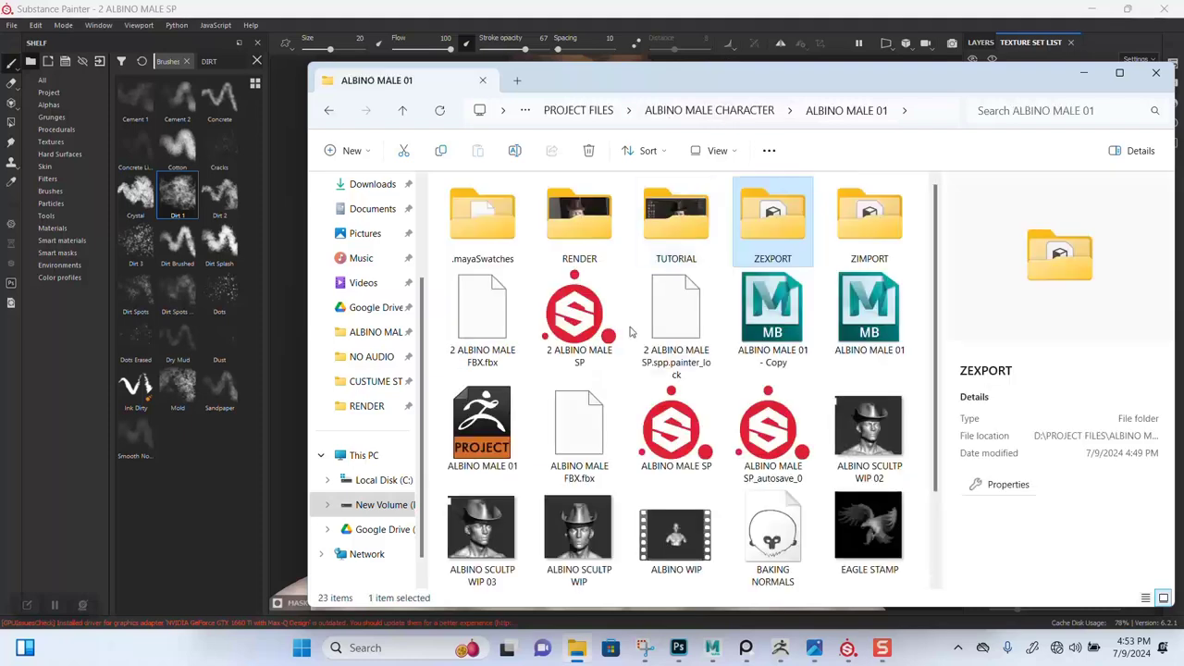
{"action": "left_click", "coordinate": [348, 153]}
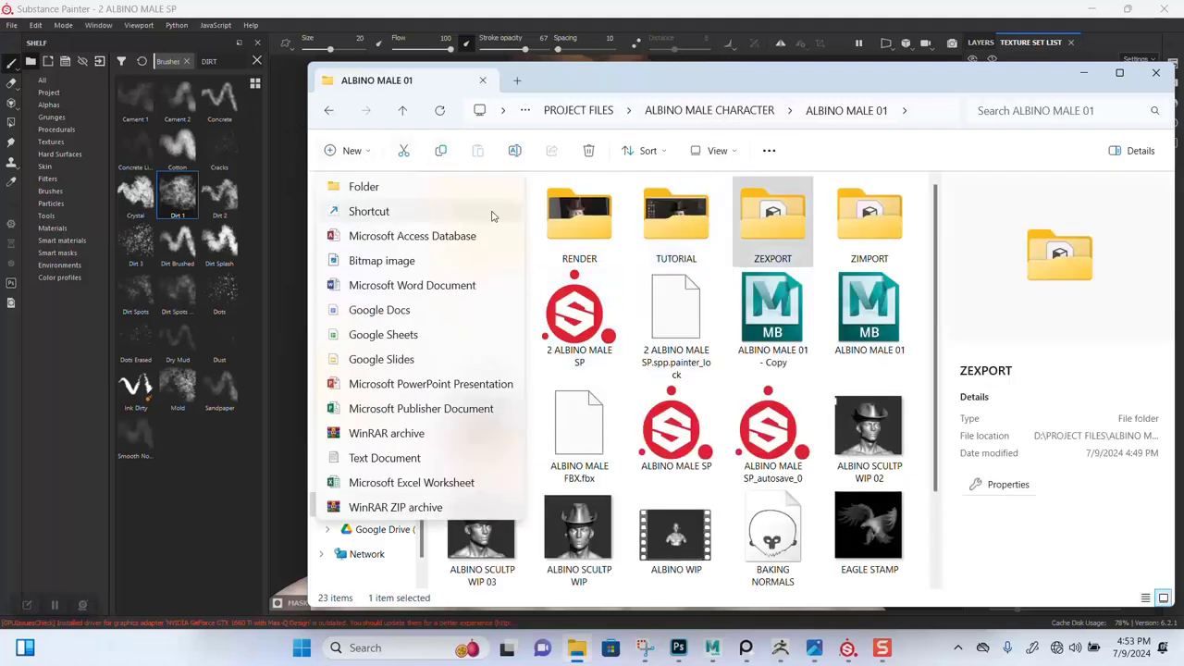
{"action": "left_click", "coordinate": [407, 188]}
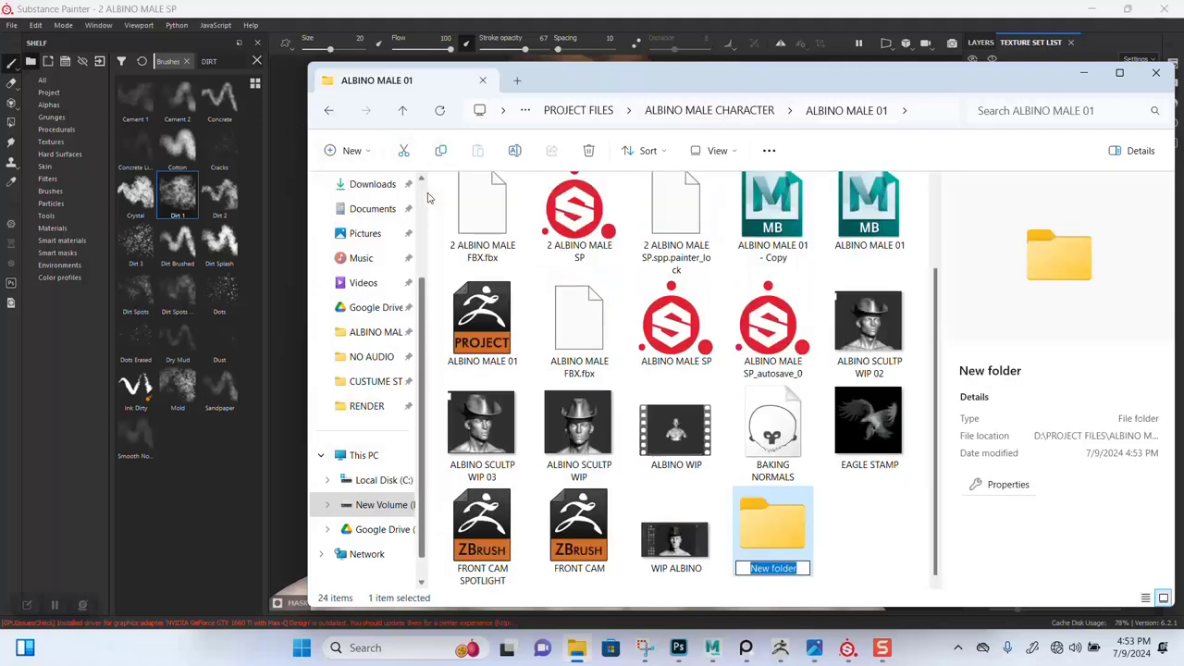
{"action": "type", "text": "SP T"}
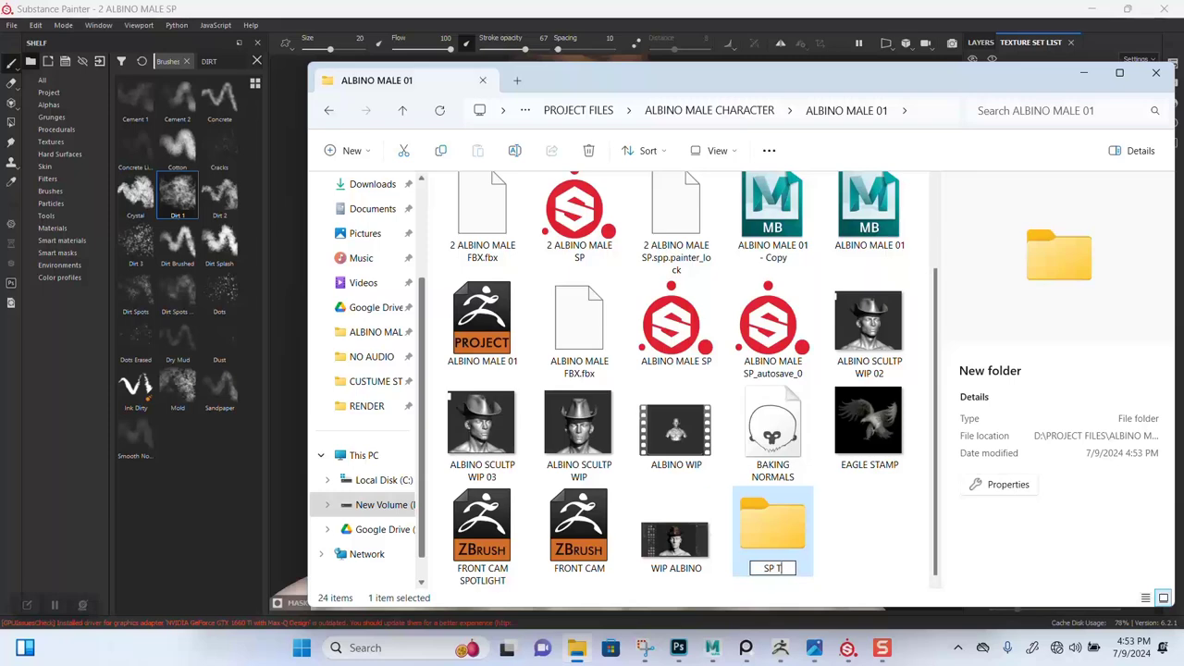
{"action": "type", "text": "EXTURES"}
{"action": "key", "text": "Return"}
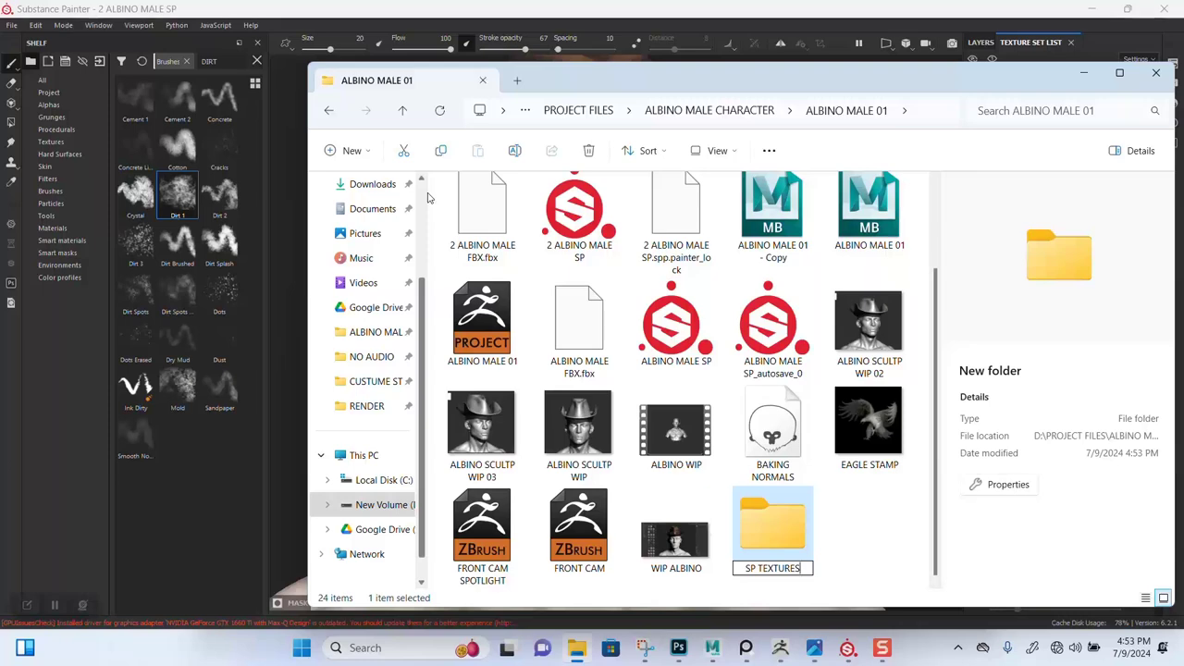
{"action": "key", "text": "Return"}
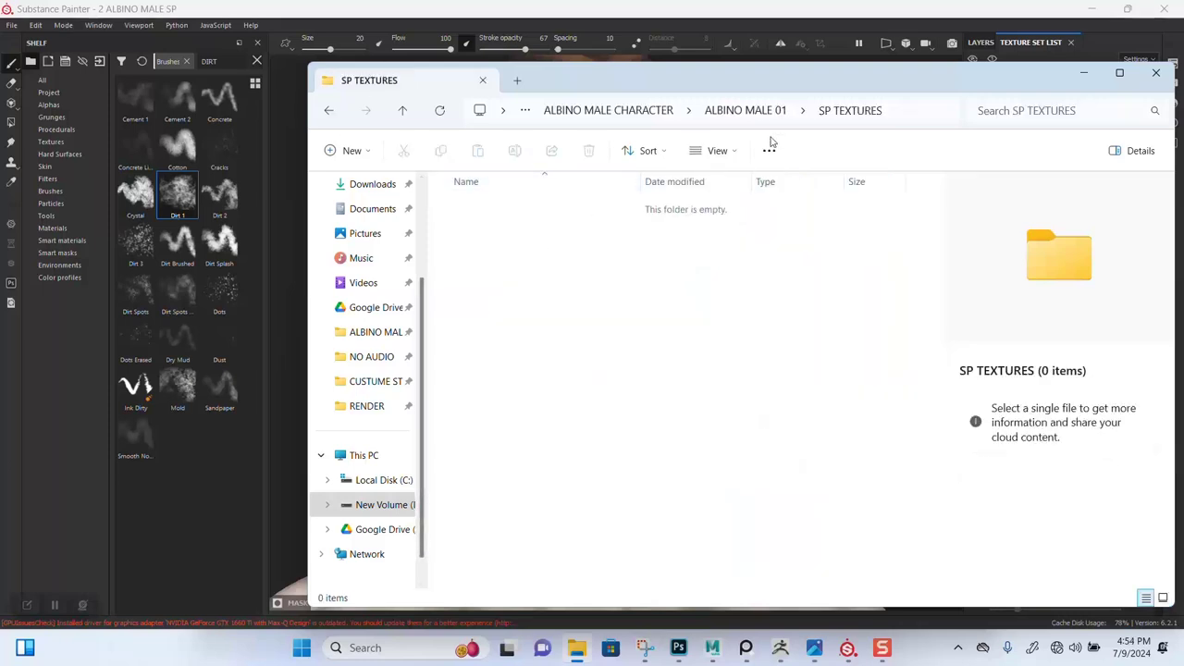
Copy the SP TEXTURES folder path and set it as the output directory for Substance Painter's texture export.
{"action": "left_click", "coordinate": [902, 111]}
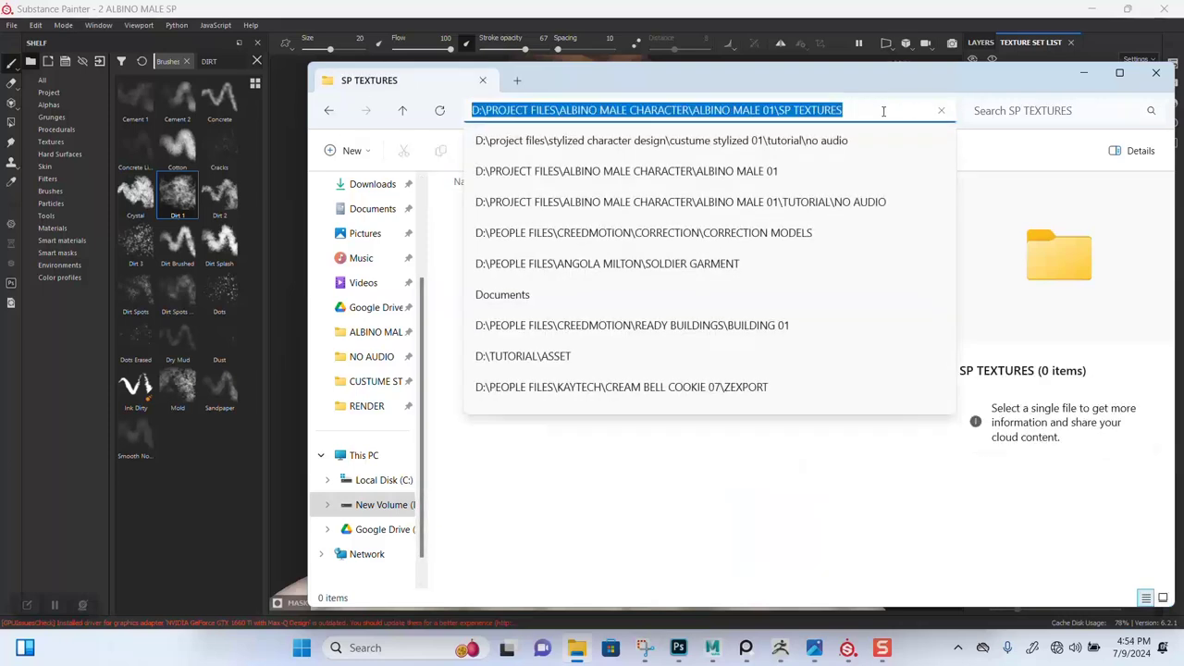
{"action": "left_click", "coordinate": [728, 18]}
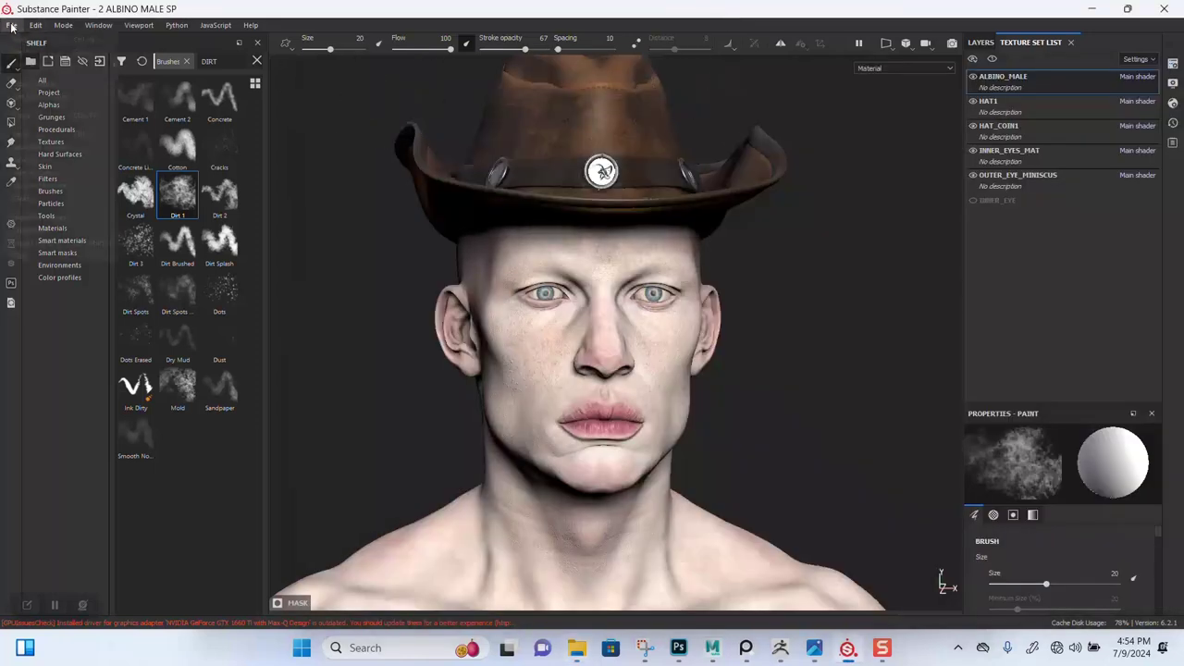
{"action": "left_click", "coordinate": [11, 25]}
{"action": "left_click", "coordinate": [63, 243]}
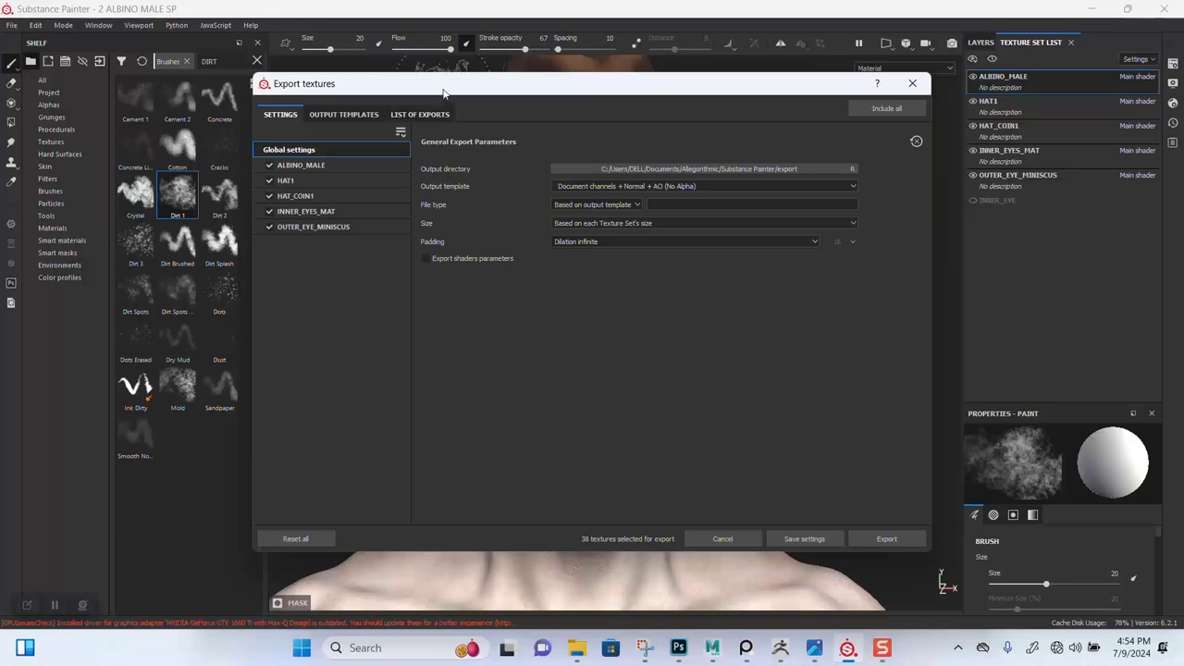
{"action": "left_click_drag", "start_coordinate": [443, 93], "coordinate": [462, 98]}
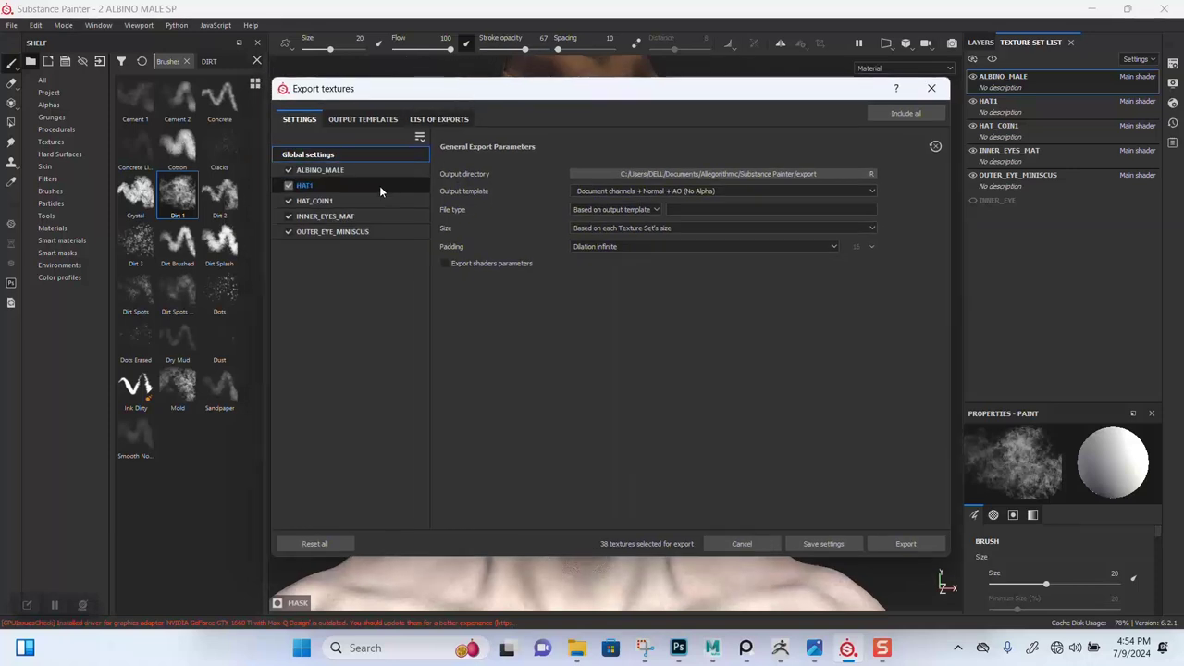
{"action": "left_click", "coordinate": [609, 176]}
{"action": "left_click", "coordinate": [567, 143]}
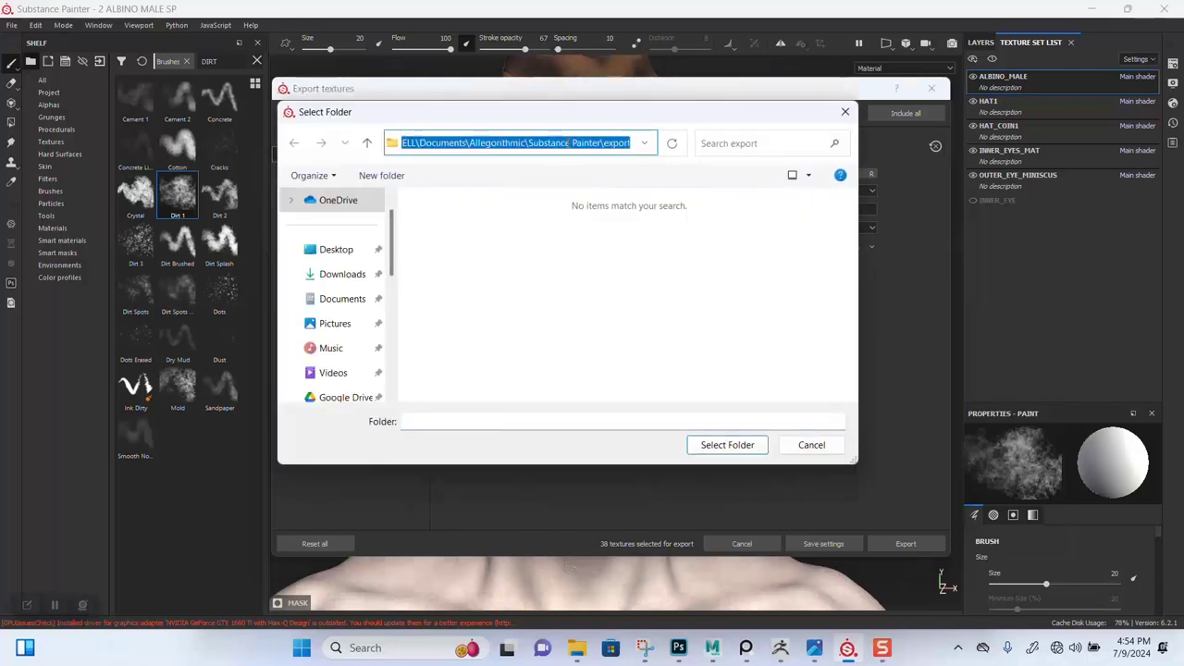
{"action": "type", "text": "H:\\3D MAIZ CHARACTER\\ALBINO MALE 01\\SP TEXTURES"}
{"action": "key", "text": "Return"}
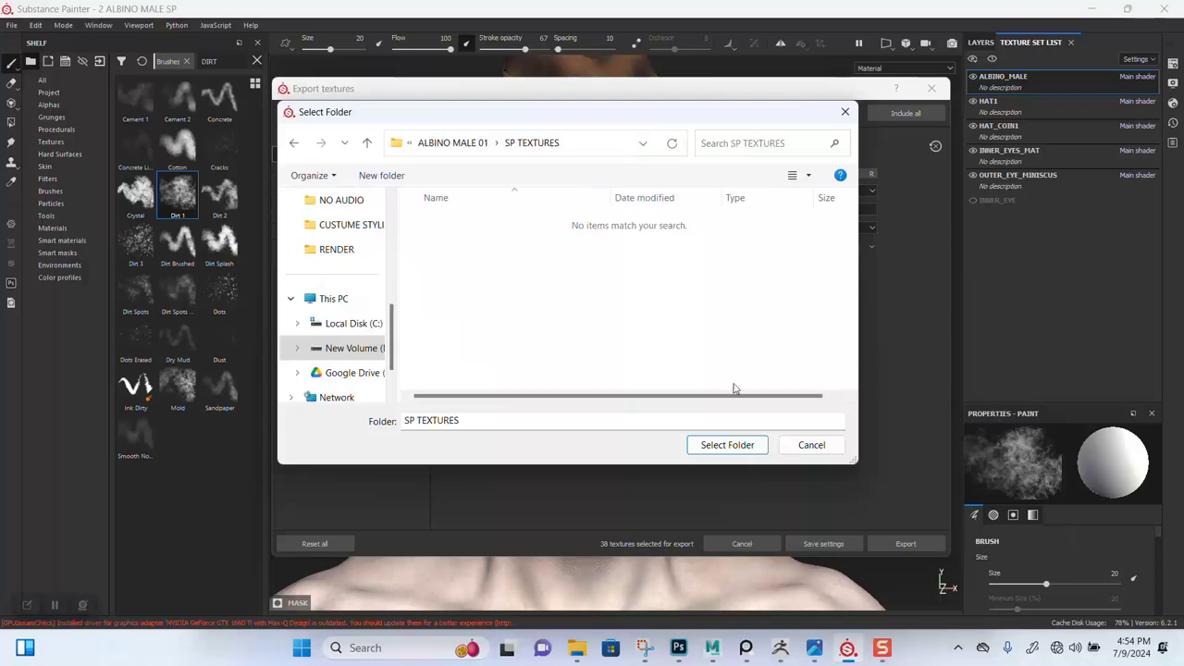
{"action": "left_click", "coordinate": [727, 445]}
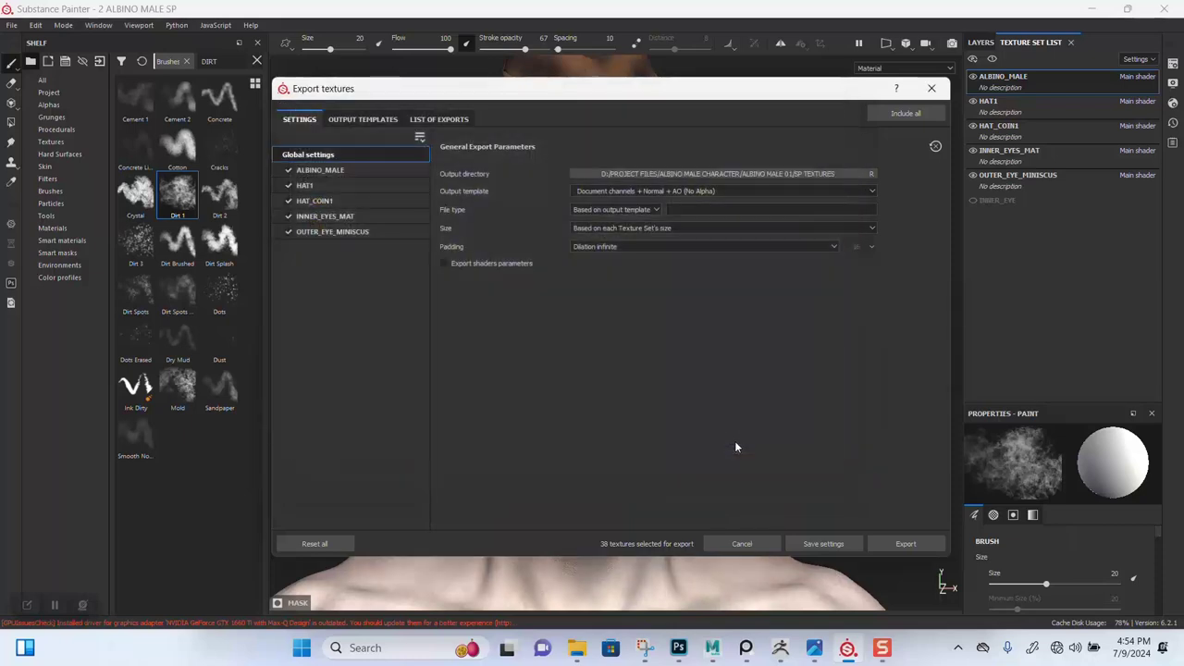
Set the global export size to 4096 and the padding to Dilation + default background color.
{"action": "left_click", "coordinate": [654, 228]}
{"action": "left_click", "coordinate": [594, 299]}
{"action": "left_click", "coordinate": [637, 246]}
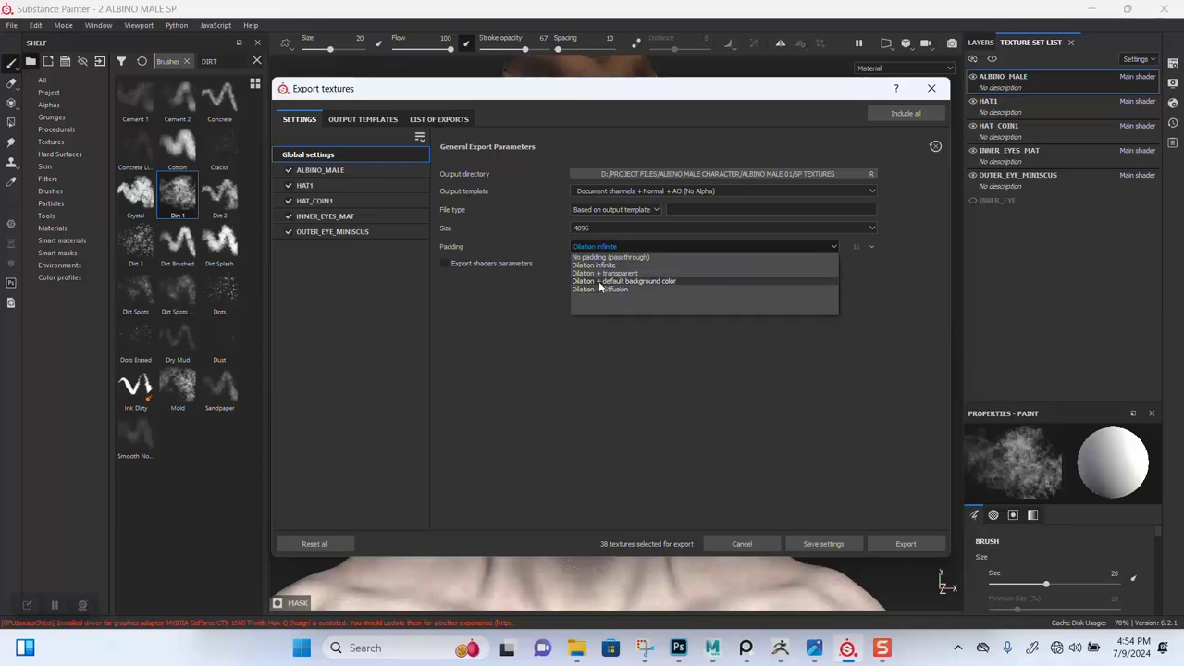
{"action": "left_click", "coordinate": [599, 282]}
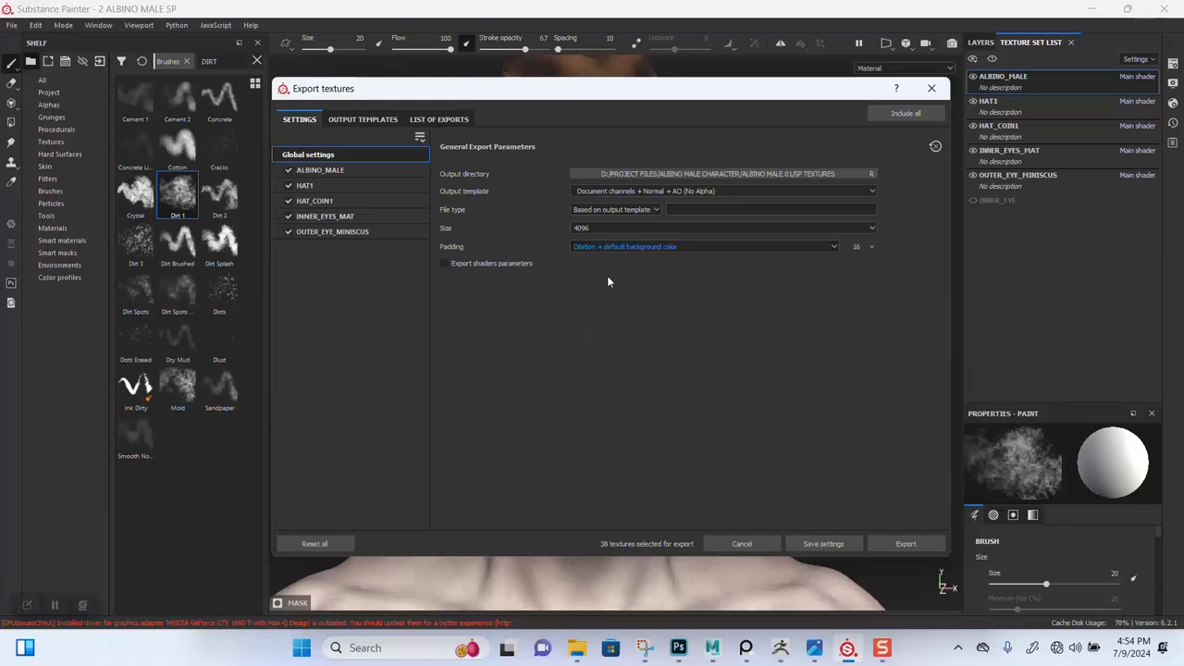
Limit the ALBINO_MALE output maps to Base_Color, Roughness and Normal_OpenGL.
{"action": "left_click", "coordinate": [337, 172]}
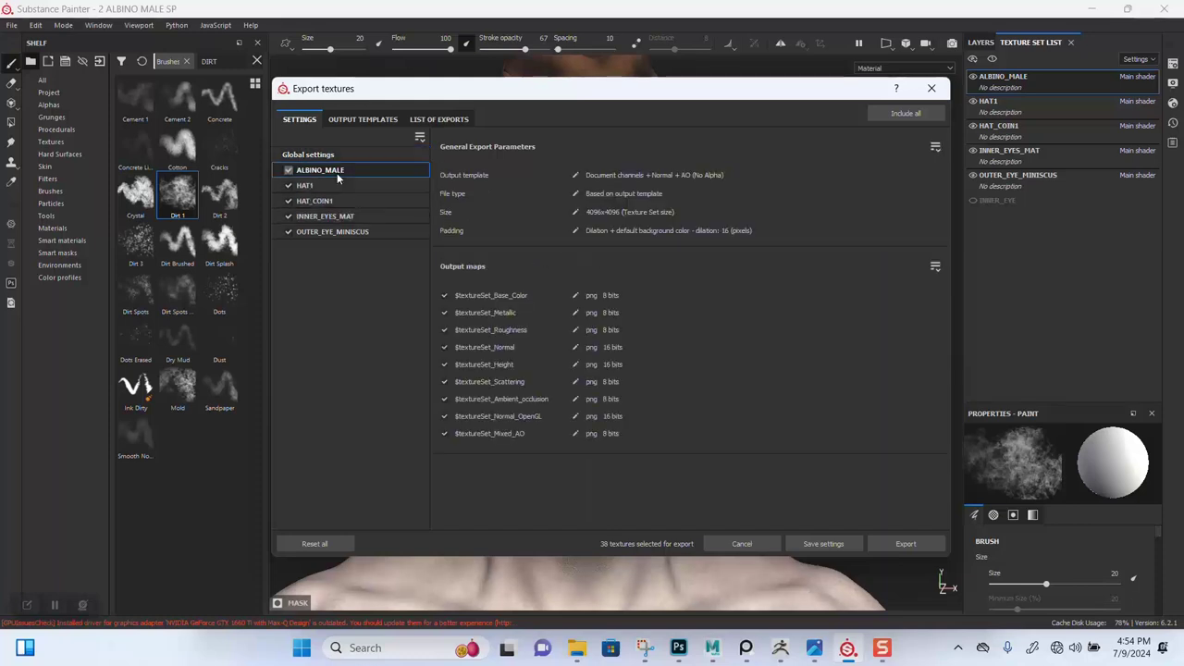
{"action": "left_click", "coordinate": [312, 186]}
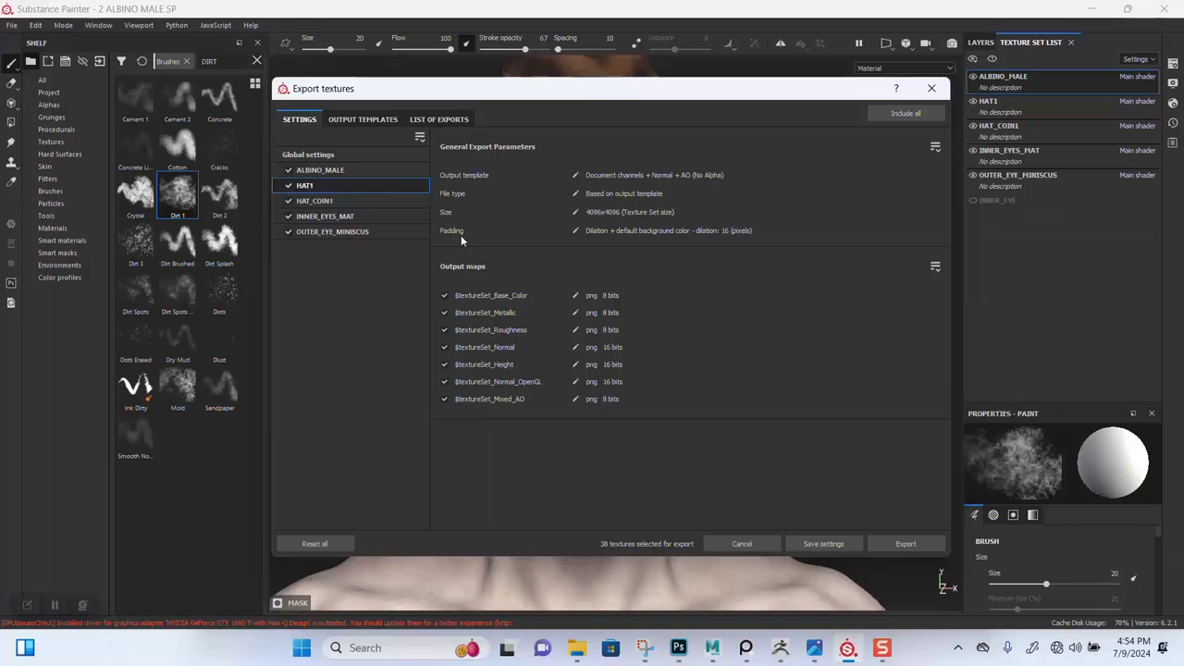
{"action": "left_click", "coordinate": [341, 172]}
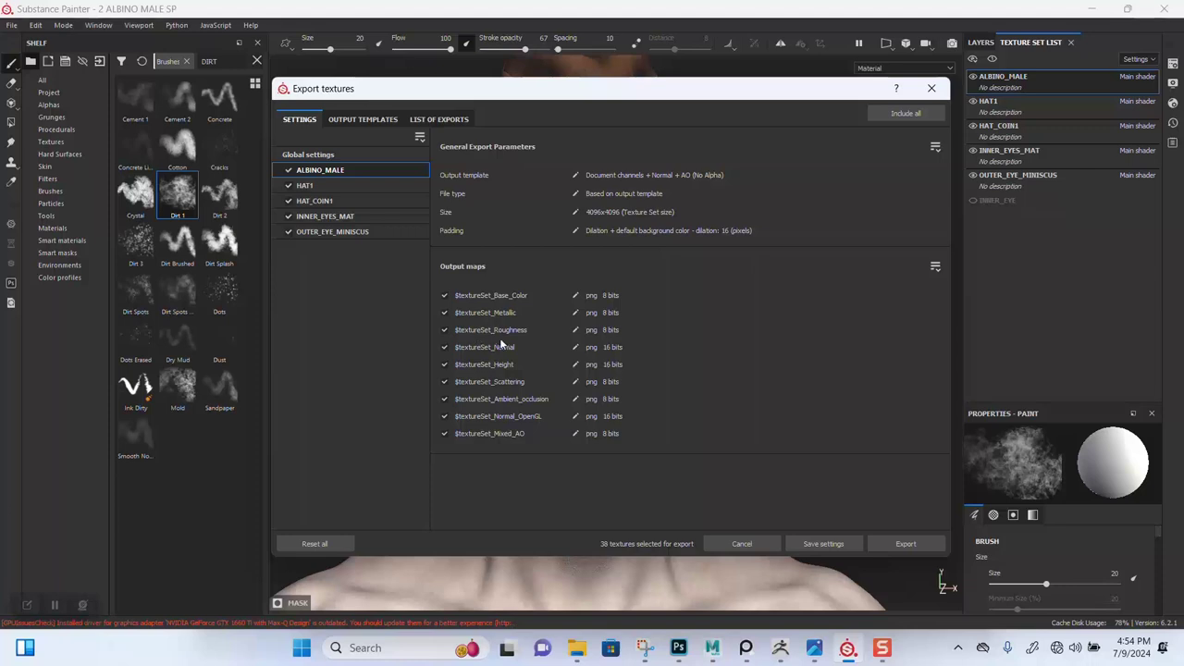
{"action": "left_click", "coordinate": [444, 382]}
{"action": "left_click", "coordinate": [445, 400]}
{"action": "left_click", "coordinate": [444, 432]}
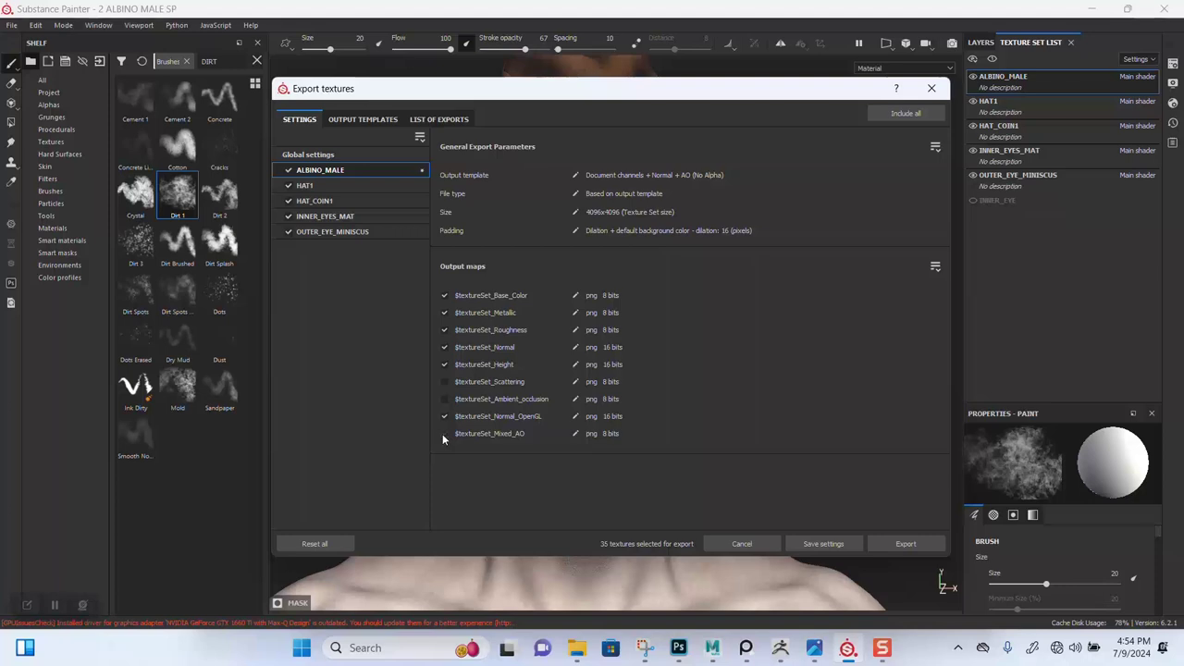
{"action": "left_click", "coordinate": [444, 348]}
{"action": "left_click", "coordinate": [446, 310]}
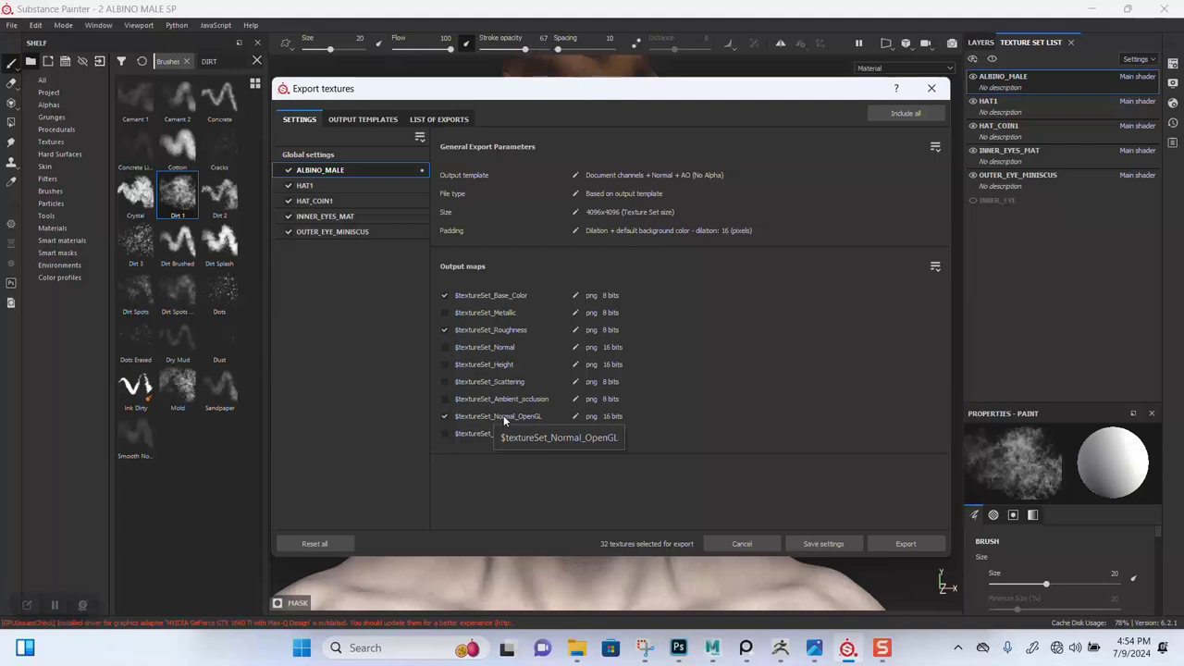
Exclude the Metallic, Normal, Height and Mixed_AO maps from the HAT1 export.
{"action": "left_click", "coordinate": [312, 186]}
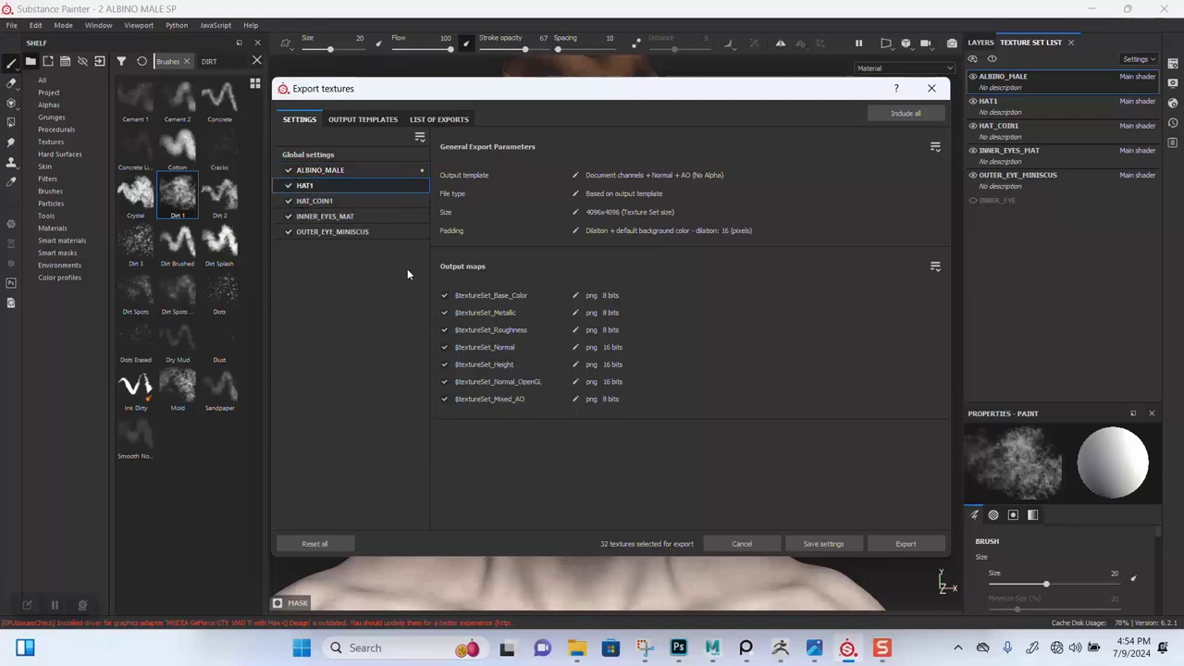
{"action": "left_click", "coordinate": [446, 312]}
{"action": "left_click", "coordinate": [445, 348]}
{"action": "left_click", "coordinate": [445, 364]}
{"action": "left_click", "coordinate": [445, 399]}
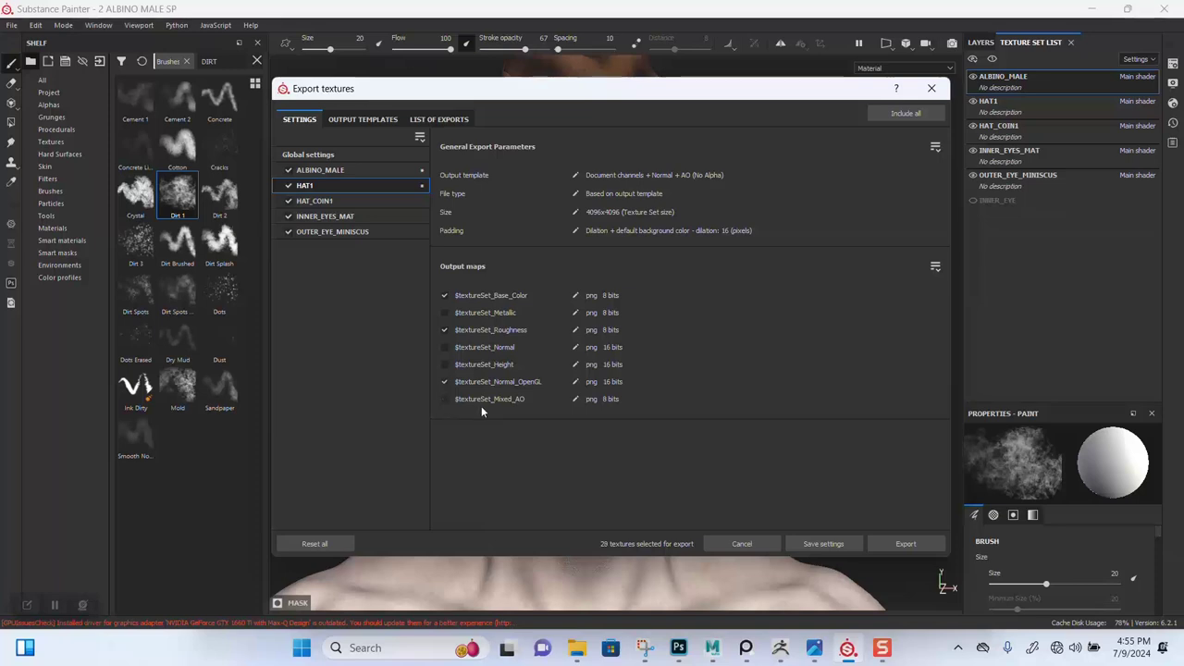
Exclude the Normal, Height and Mixed_AO maps from the HAT_COIN1 export, keeping Metallic.
{"action": "left_click", "coordinate": [347, 202]}
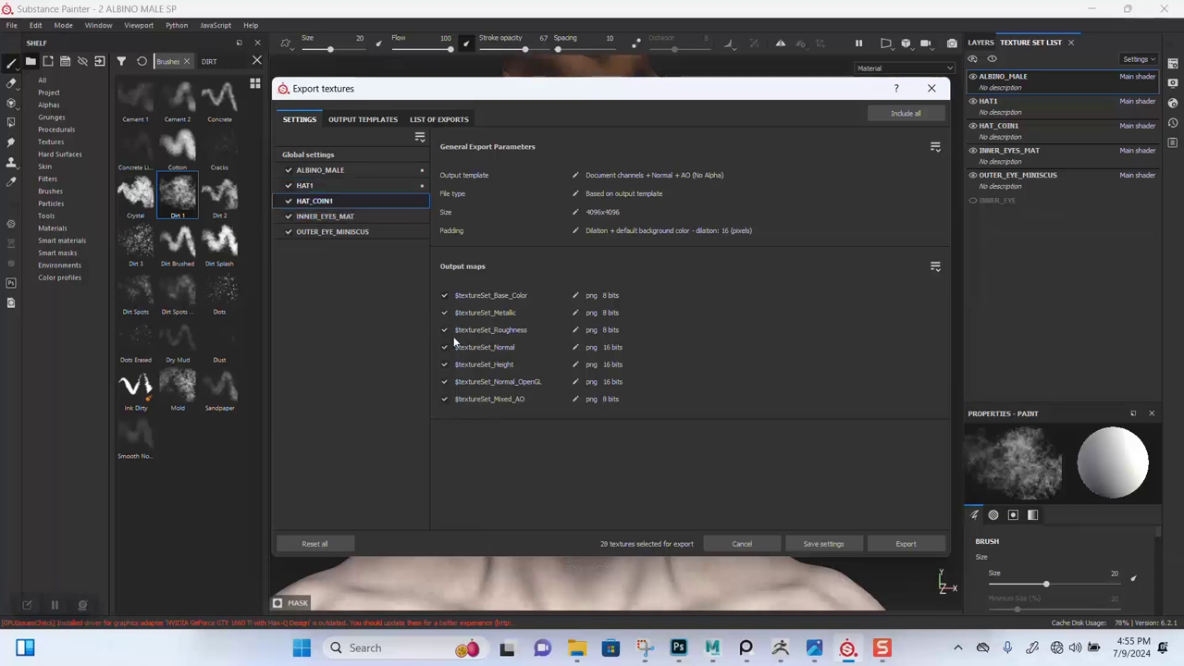
{"action": "left_click", "coordinate": [445, 348]}
{"action": "left_click", "coordinate": [445, 365]}
{"action": "left_click", "coordinate": [444, 399]}
Limit INNER_EYES_MAT to Base_Color, Roughness and Normal_OpenGL, and exclude the OUTER_EYE_MINISCUS texture set from the export.
{"action": "left_click", "coordinate": [368, 216]}
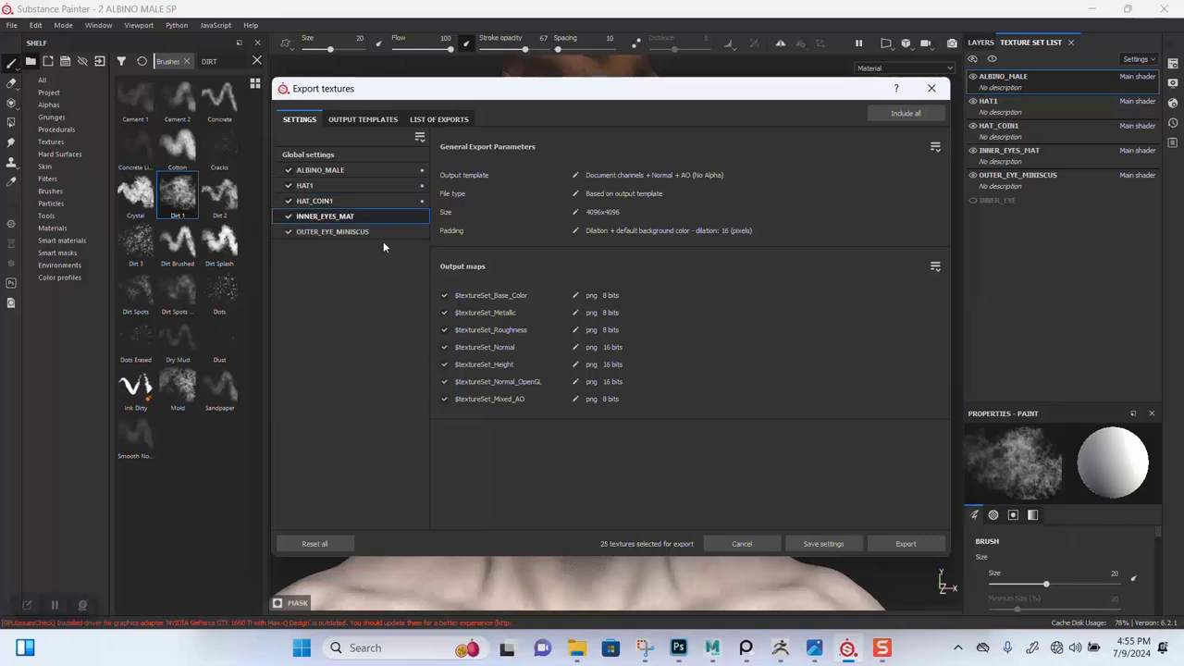
{"action": "left_click", "coordinate": [445, 313]}
{"action": "left_click", "coordinate": [445, 364]}
{"action": "left_click", "coordinate": [445, 398]}
{"action": "left_click", "coordinate": [288, 232]}
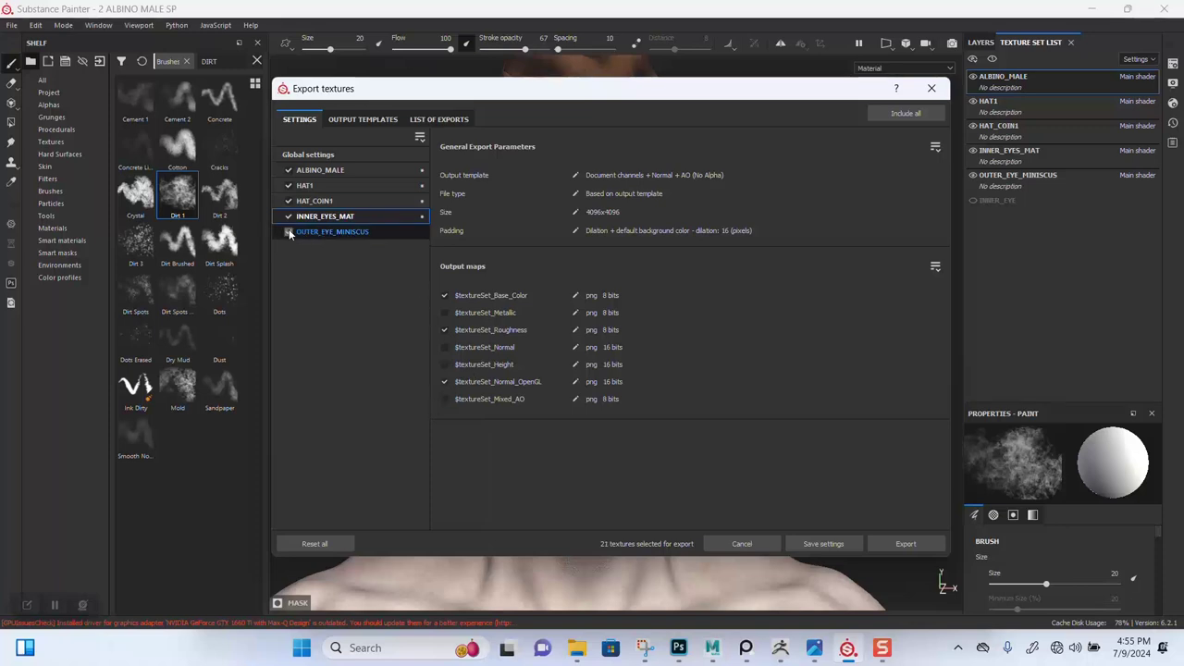
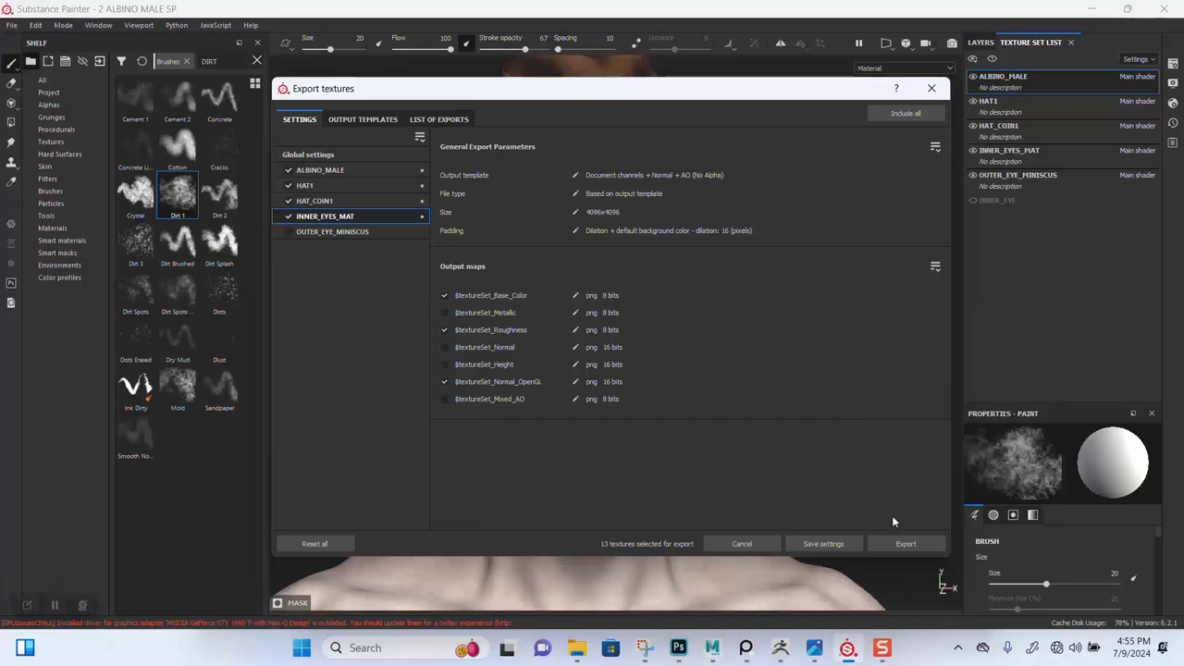
Export the selected textures and save the project.
{"action": "left_click", "coordinate": [906, 545]}
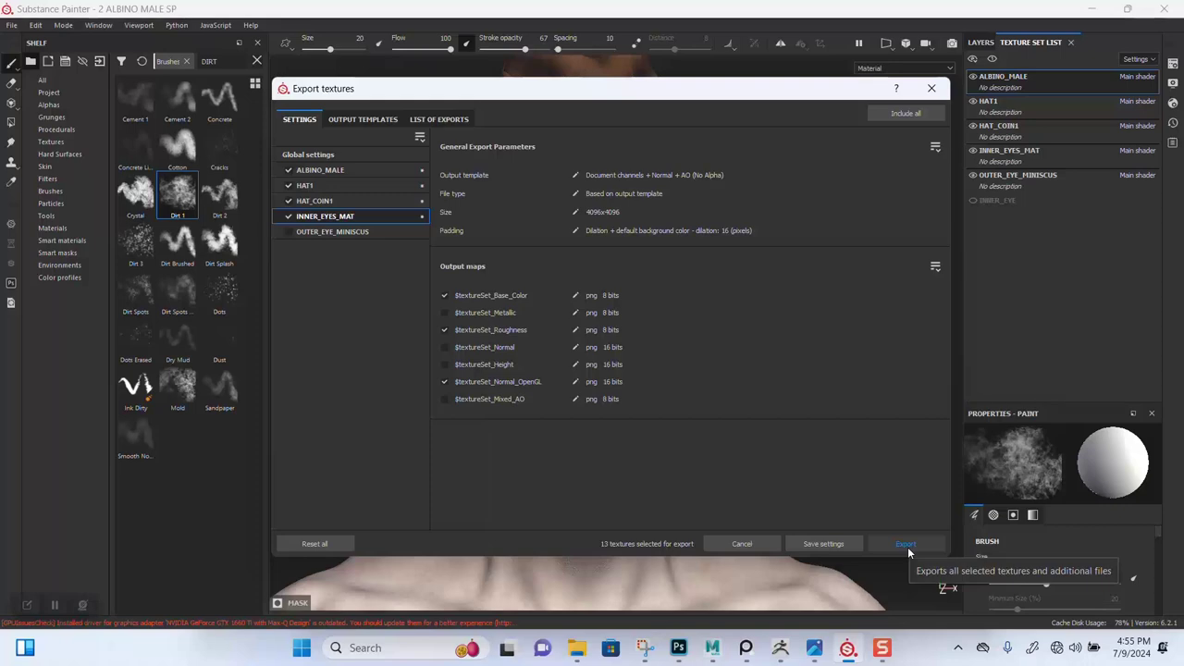
{"action": "left_click", "coordinate": [906, 544]}
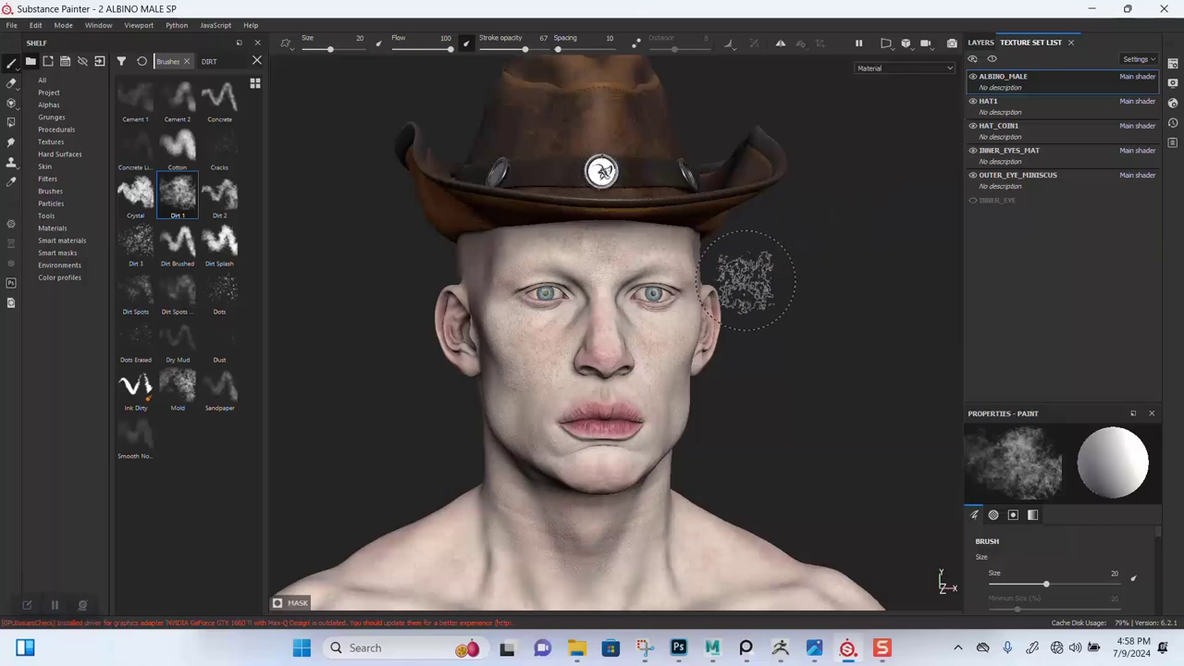
{"action": "key", "text": "ctrl+s"}
Show the SP TEXTURES files as large thumbnails in File Explorer and look through the exported maps, starting with ALBINO_MALE_Base_Color.
{"action": "left_click", "coordinate": [576, 648]}
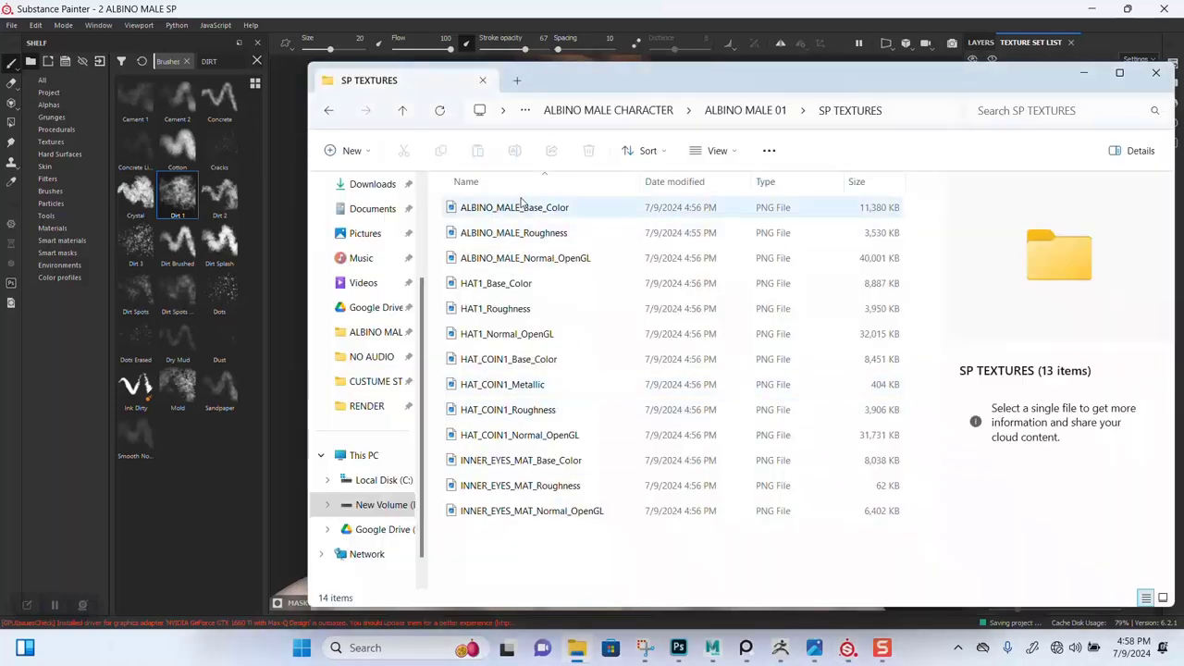
{"action": "left_click", "coordinate": [1162, 598]}
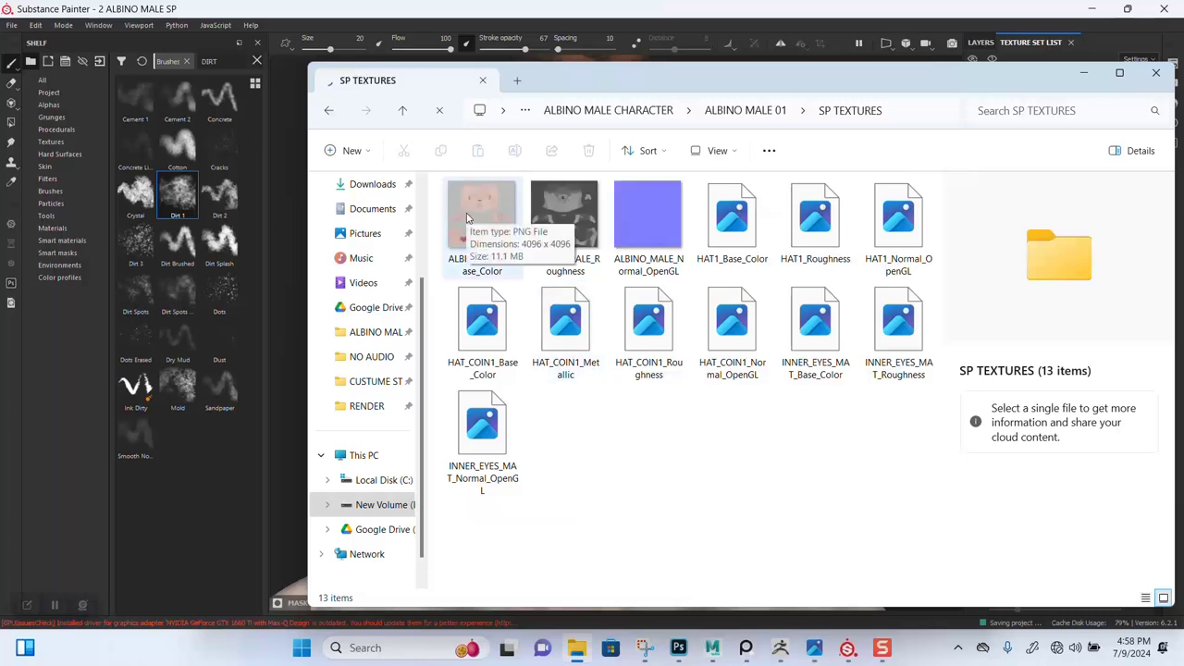
{"action": "double_click", "coordinate": [467, 217]}
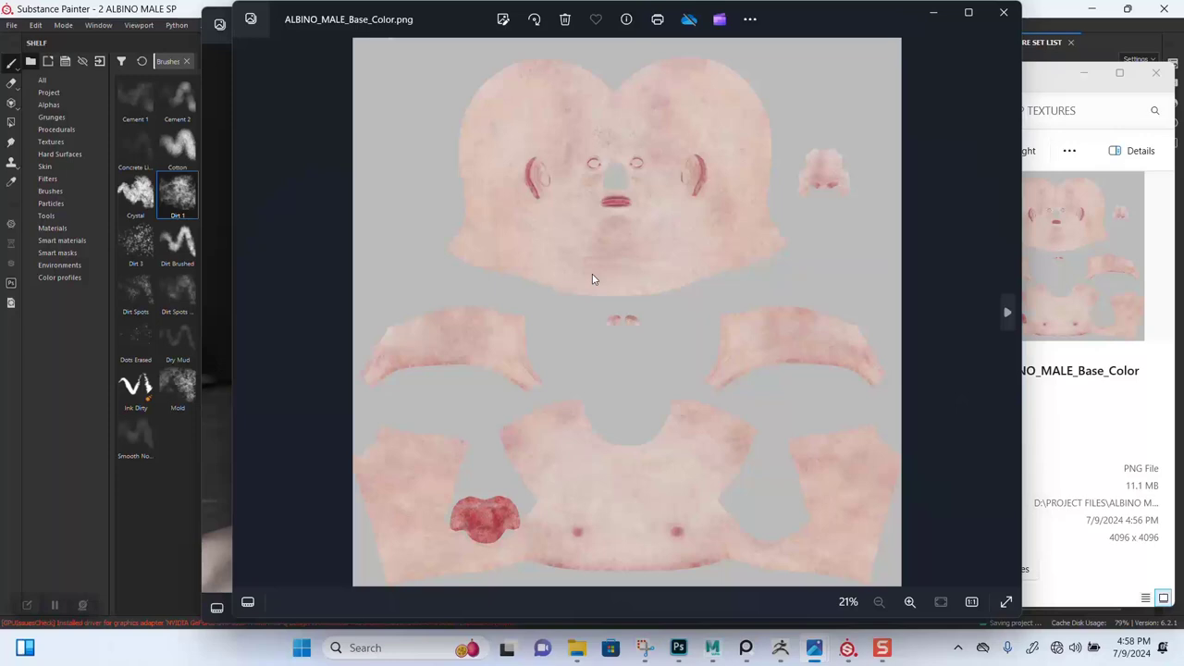
{"action": "left_click", "coordinate": [1006, 313]}
{"action": "left_click", "coordinate": [1006, 313]}
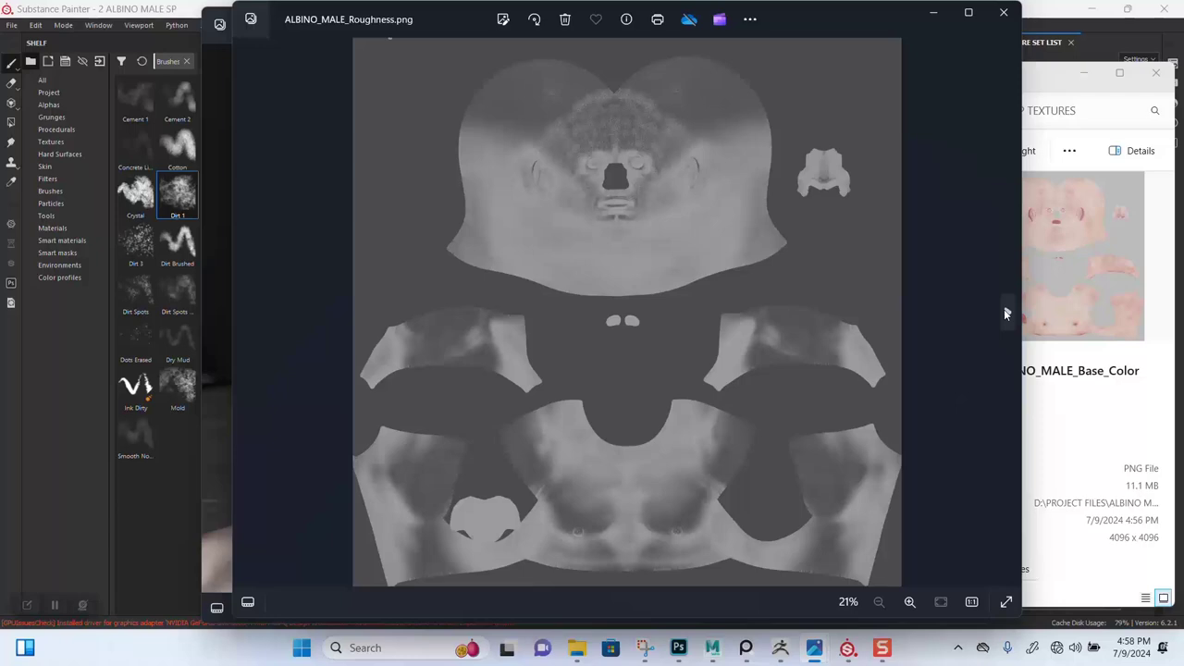
{"action": "left_click", "coordinate": [1006, 313]}
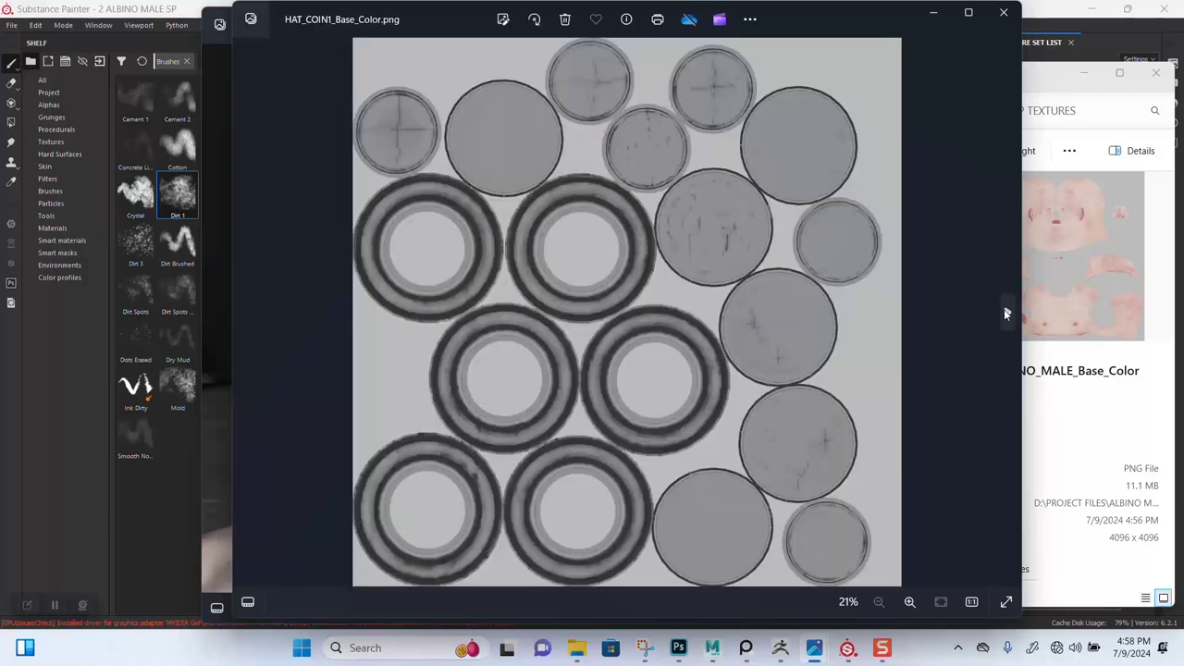
{"action": "left_click", "coordinate": [1006, 313]}
{"action": "left_click", "coordinate": [1006, 313]}
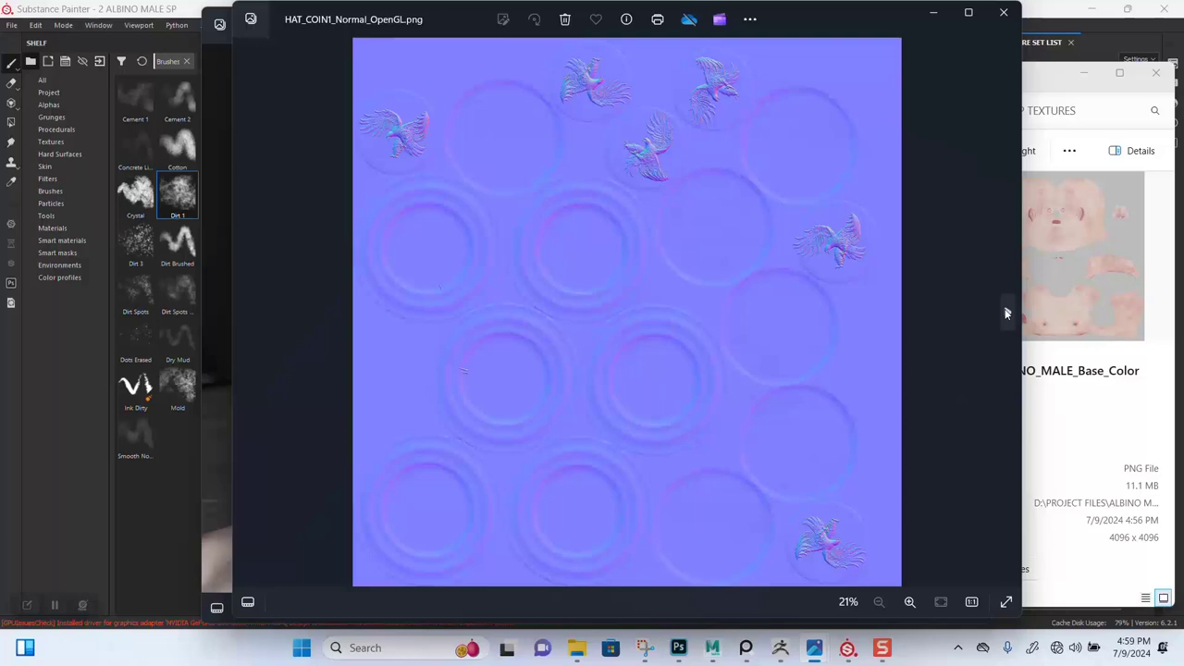
Look through the remaining exported maps, from HAT_COIN1_Normal_OpenGL through the HAT1 maps to INNER_EYES_MAT_Roughness.
{"action": "left_click", "coordinate": [1006, 313]}
{"action": "left_click", "coordinate": [1006, 313]}
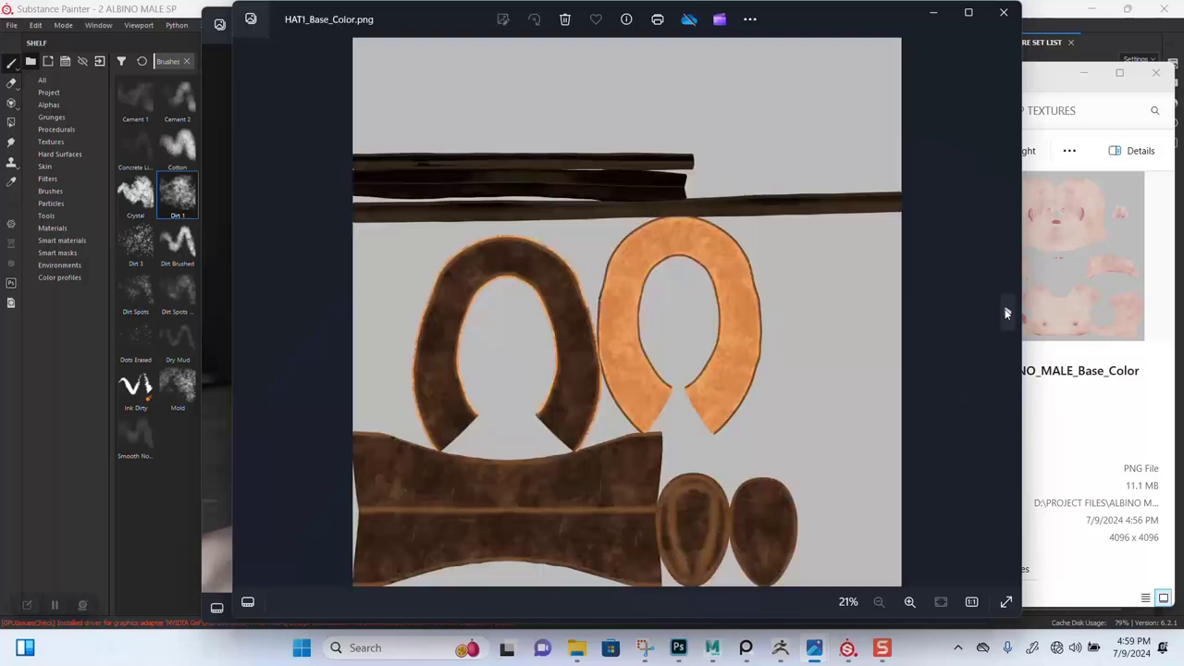
{"action": "left_click", "coordinate": [1006, 313]}
{"action": "left_click", "coordinate": [1006, 313]}
{"action": "left_click", "coordinate": [1006, 313]}
{"action": "left_click", "coordinate": [1006, 313]}
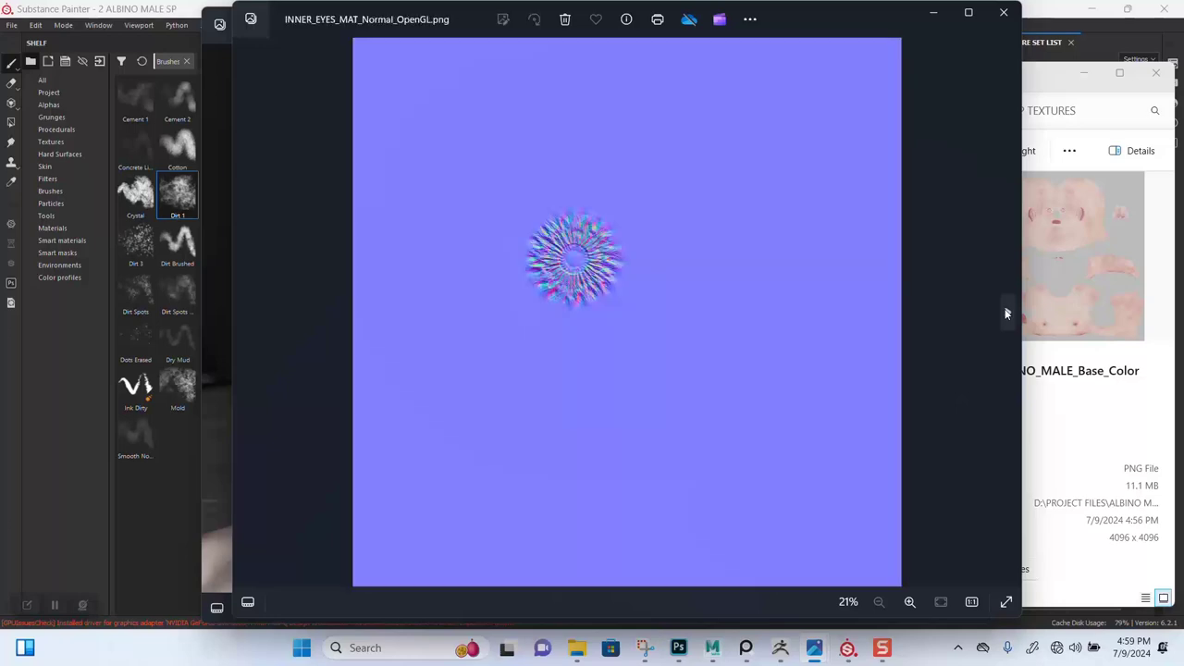
{"action": "left_click", "coordinate": [1006, 313]}
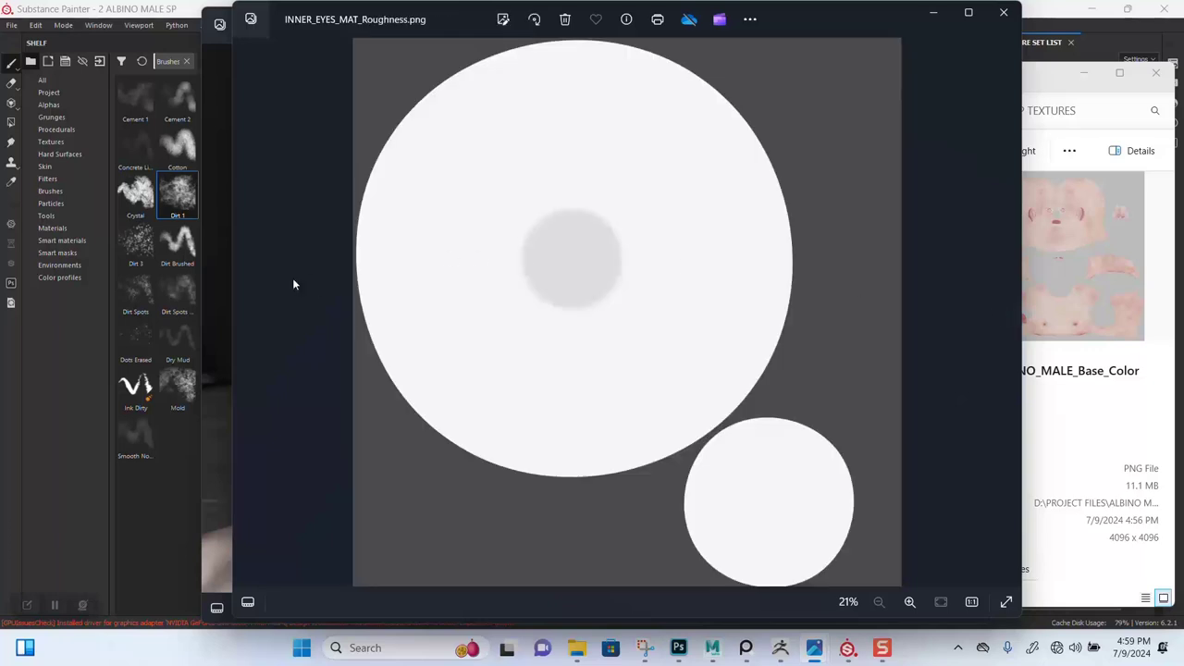
Examine the iris and sclera detail of INNER_EYES_MAT_Base_Color up close, and put the image viewer away.
{"action": "key", "text": "Left"}
{"action": "left_click", "coordinate": [246, 312]}
{"action": "scroll", "coordinate": [618, 281], "scroll_direction": "up", "scroll_amount": 3}
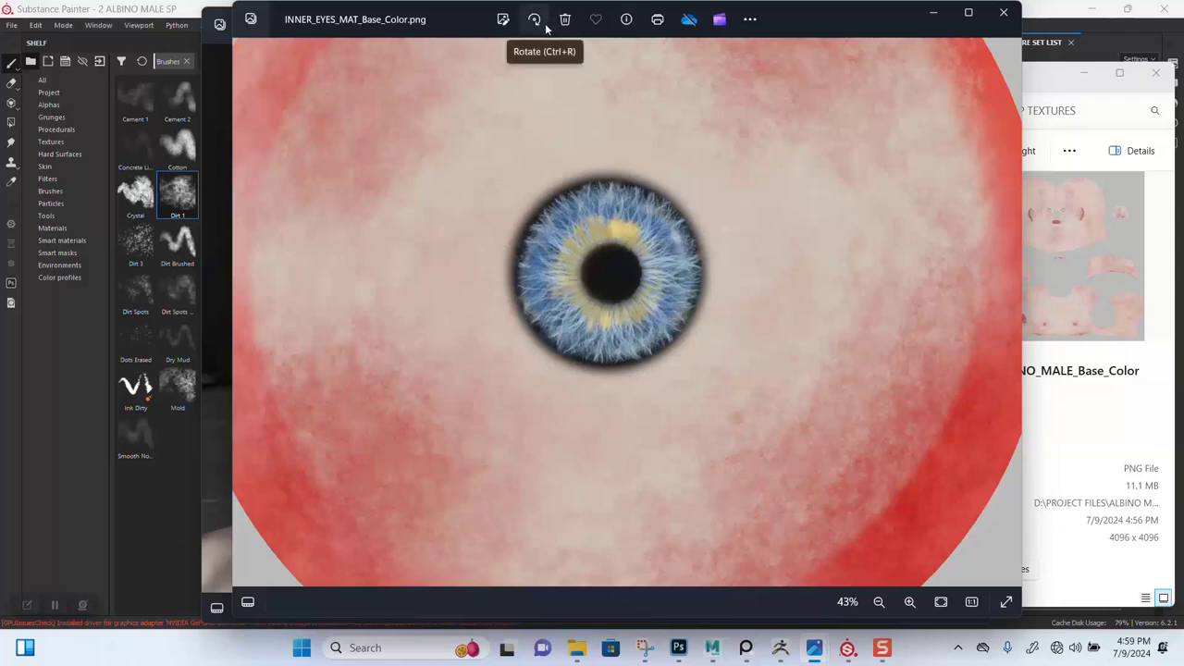
{"action": "left_click", "coordinate": [908, 602]}
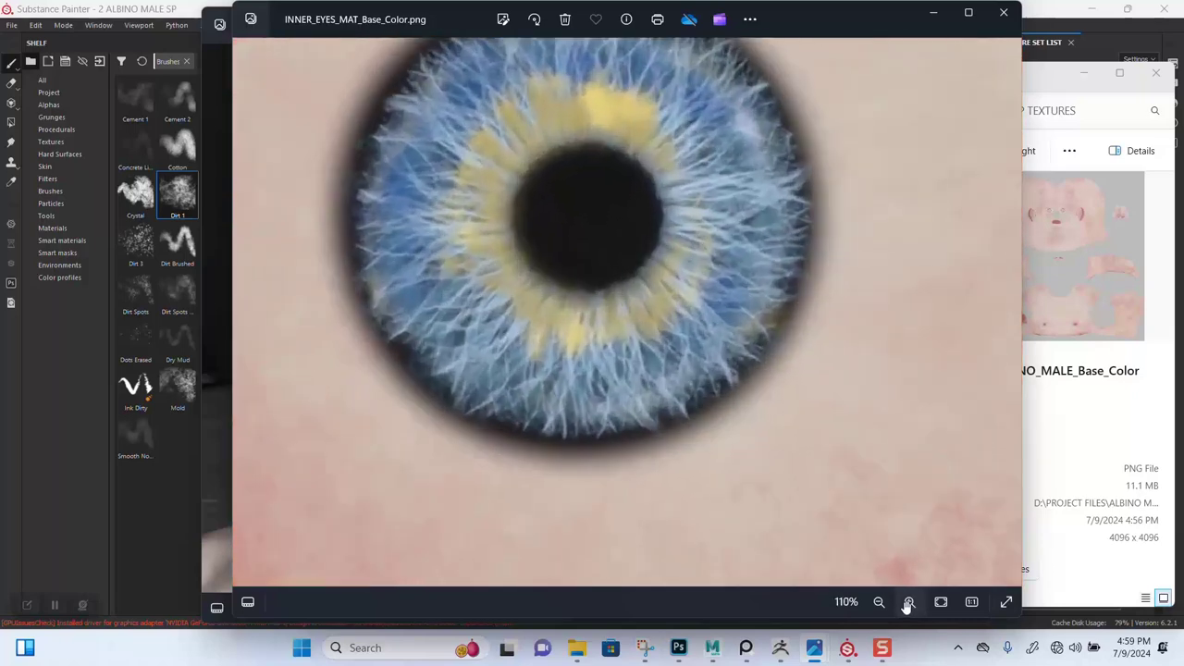
{"action": "left_click_drag", "start_coordinate": [579, 342], "coordinate": [568, 373]}
{"action": "scroll", "coordinate": [567, 361], "scroll_direction": "down", "scroll_amount": 5}
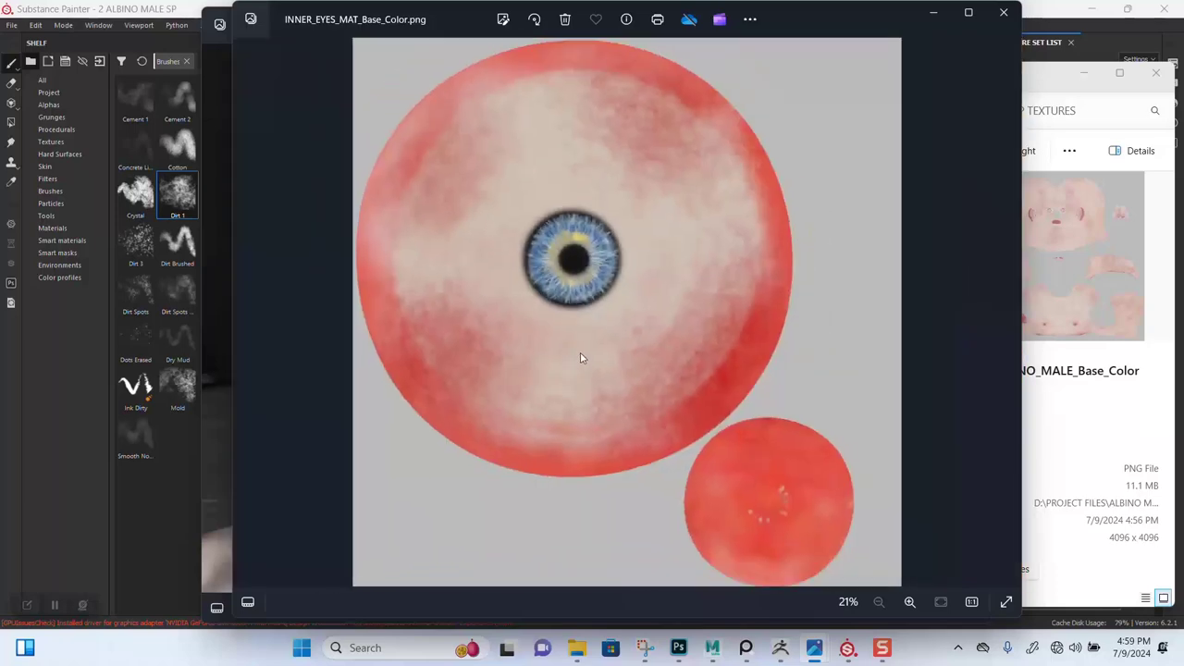
{"action": "left_click", "coordinate": [932, 13]}
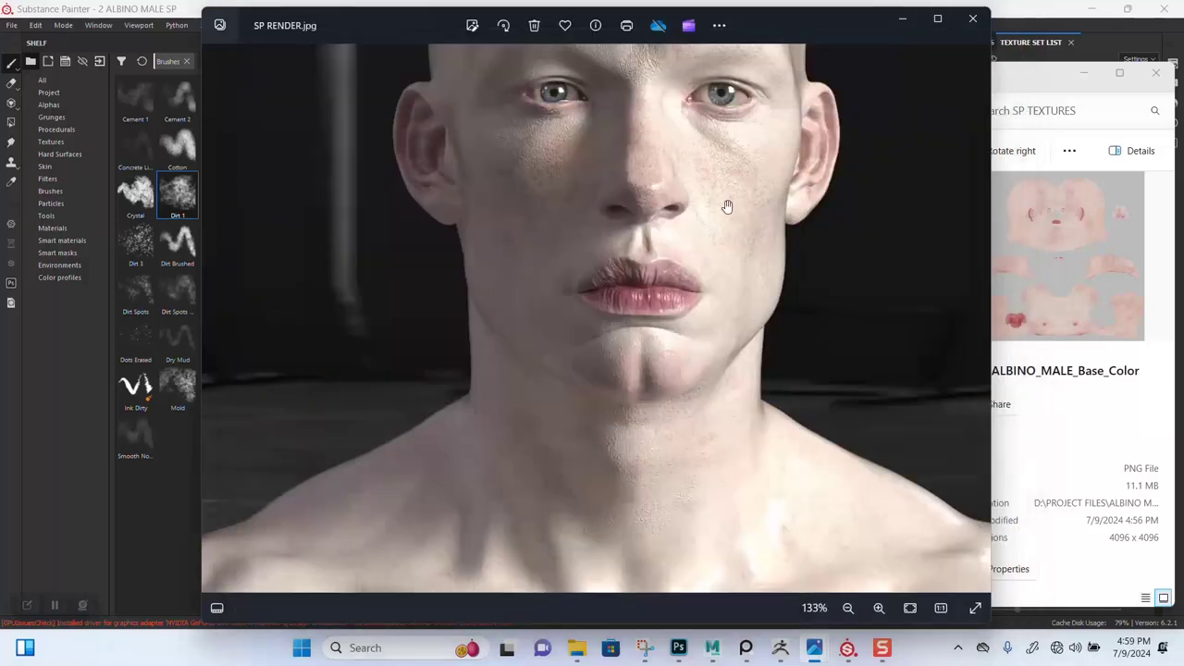
Examine the face, eyes, skin and hat in SP RENDER.jpg, both up close and as a whole.
{"action": "scroll", "coordinate": [599, 156], "scroll_direction": "down", "scroll_amount": 3}
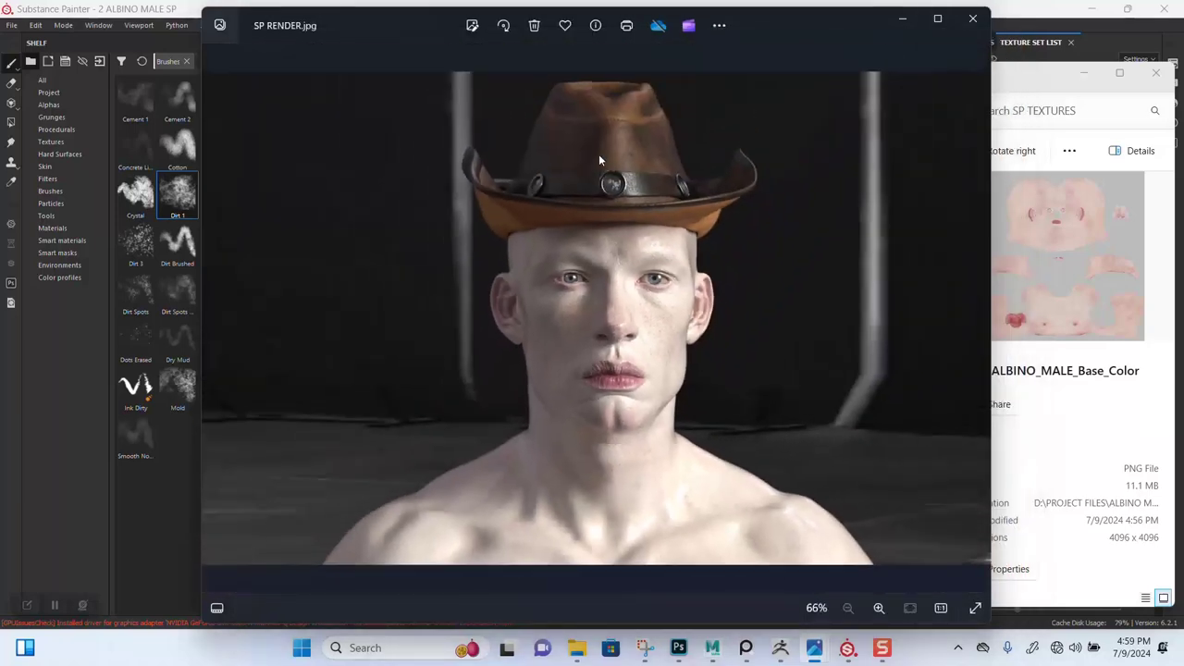
{"action": "scroll", "coordinate": [600, 156], "scroll_direction": "up", "scroll_amount": 3}
{"action": "left_click_drag", "start_coordinate": [577, 319], "coordinate": [580, 303]}
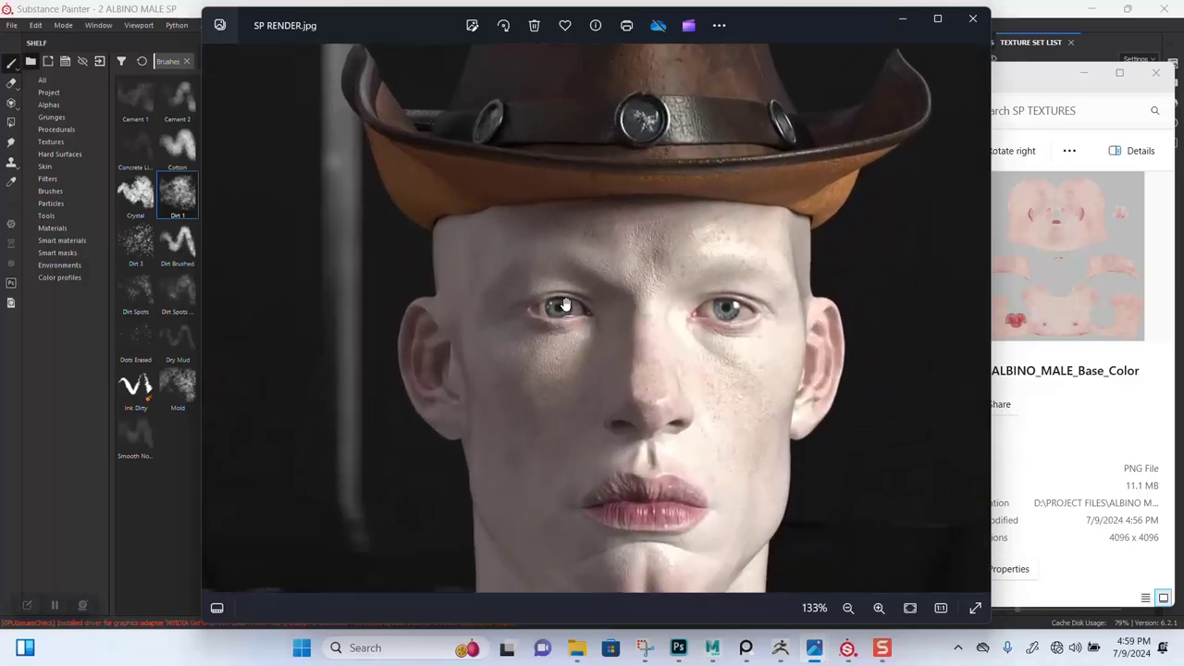
{"action": "scroll", "coordinate": [566, 307], "scroll_direction": "down", "scroll_amount": 3}
{"action": "scroll", "coordinate": [565, 310], "scroll_direction": "up", "scroll_amount": 3}
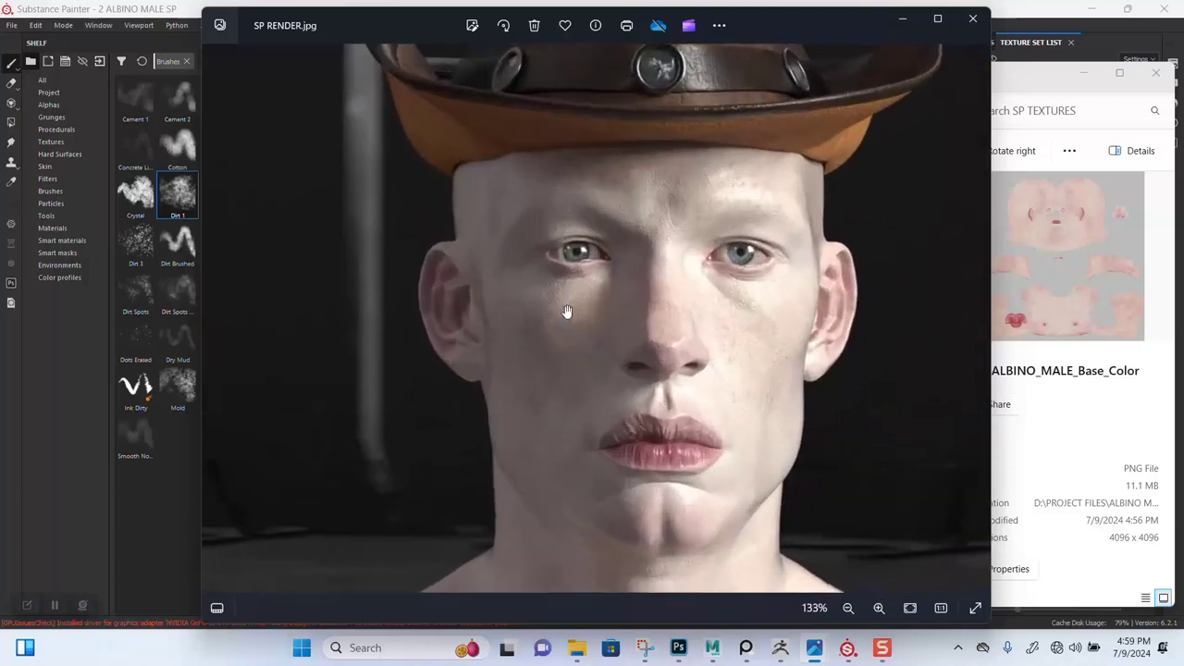
{"action": "left_click", "coordinate": [878, 609]}
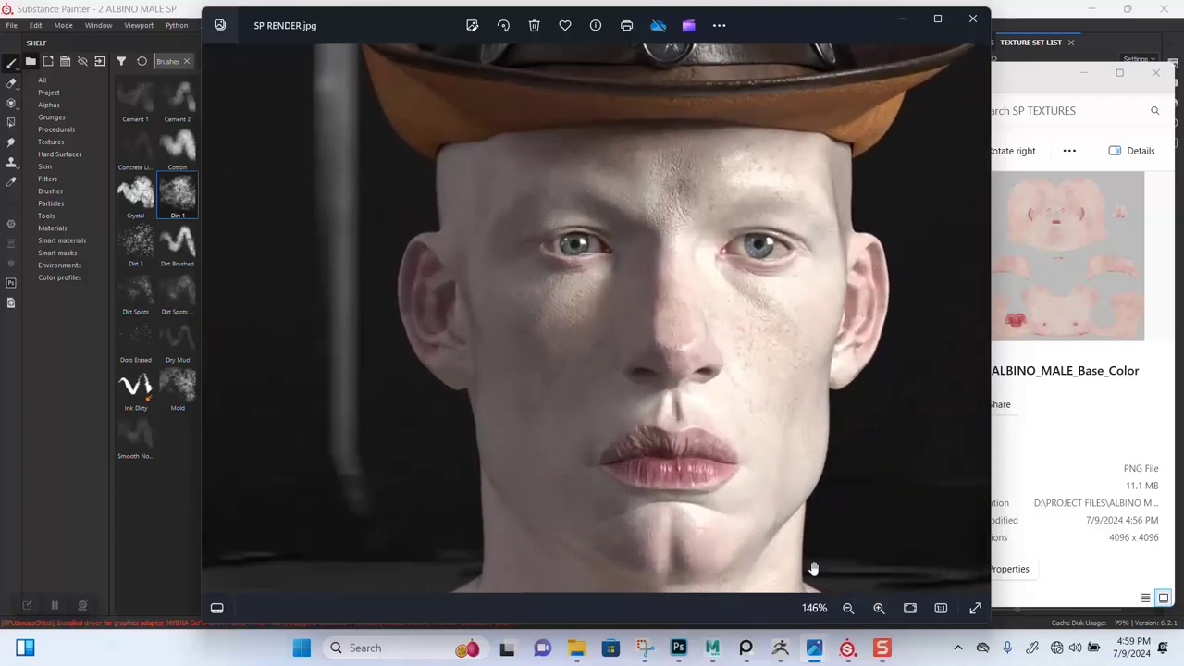
{"action": "left_click", "coordinate": [878, 609]}
{"action": "left_click", "coordinate": [877, 609]}
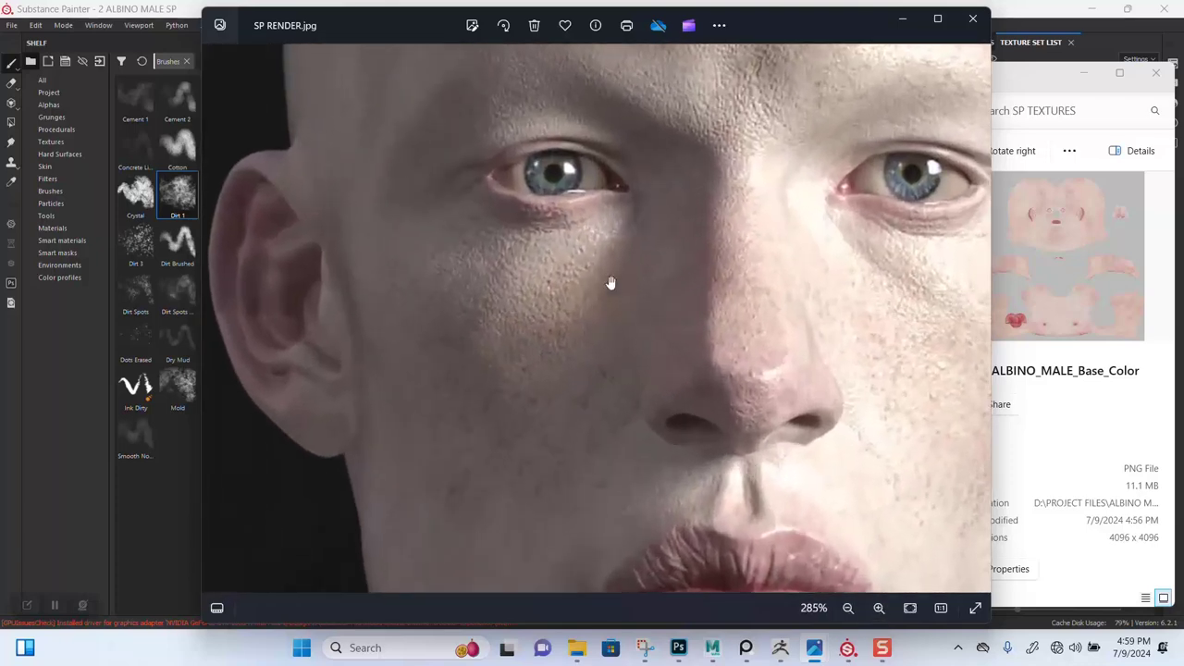
{"action": "left_click_drag", "start_coordinate": [597, 245], "coordinate": [581, 283]}
{"action": "scroll", "coordinate": [581, 286], "scroll_direction": "down", "scroll_amount": 5}
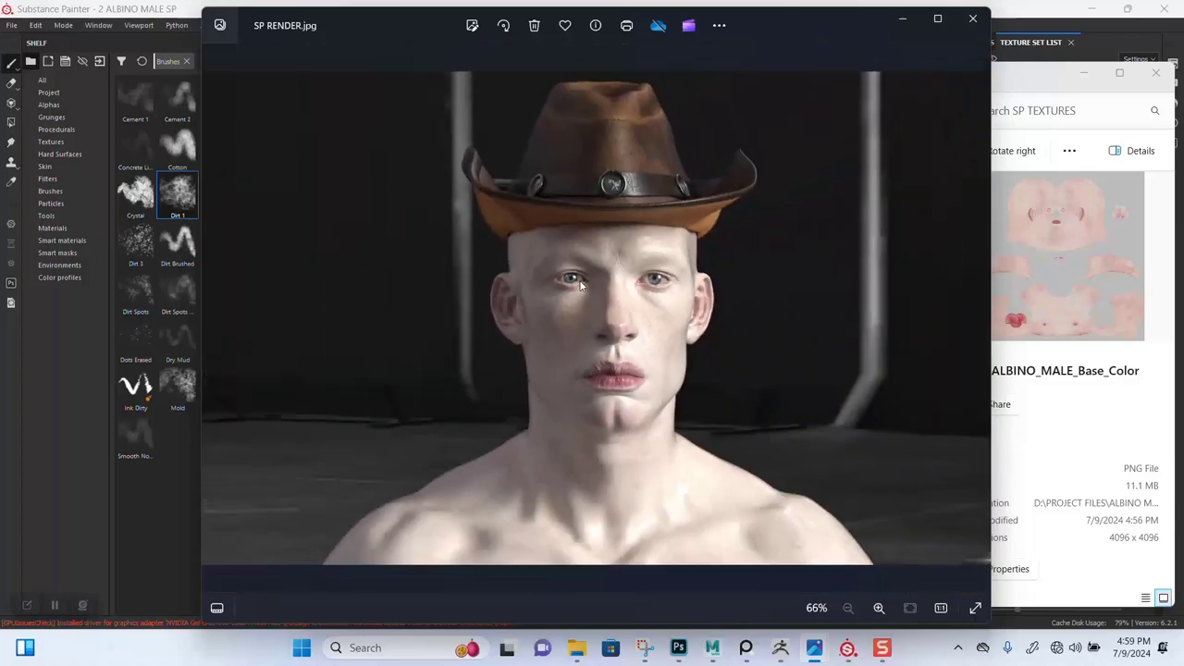
{"action": "left_click", "coordinate": [905, 20]}
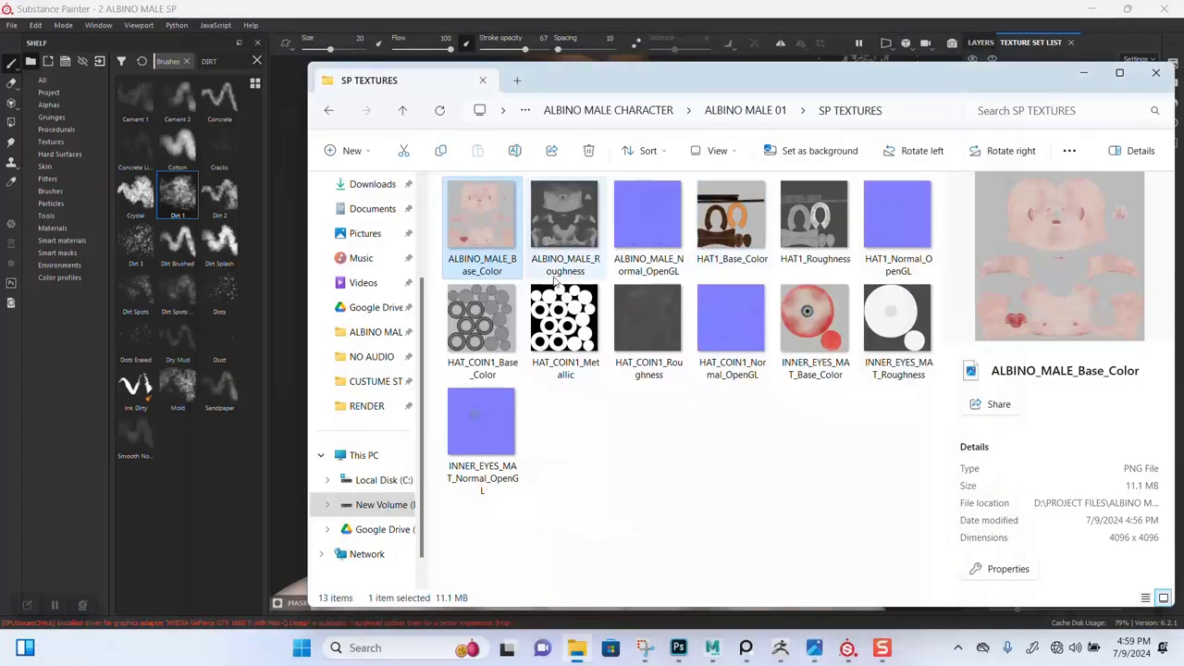
Close Substance Painter, switch to Maya and deselect all meshes of the hatted bust.
{"action": "left_click", "coordinate": [1083, 74]}
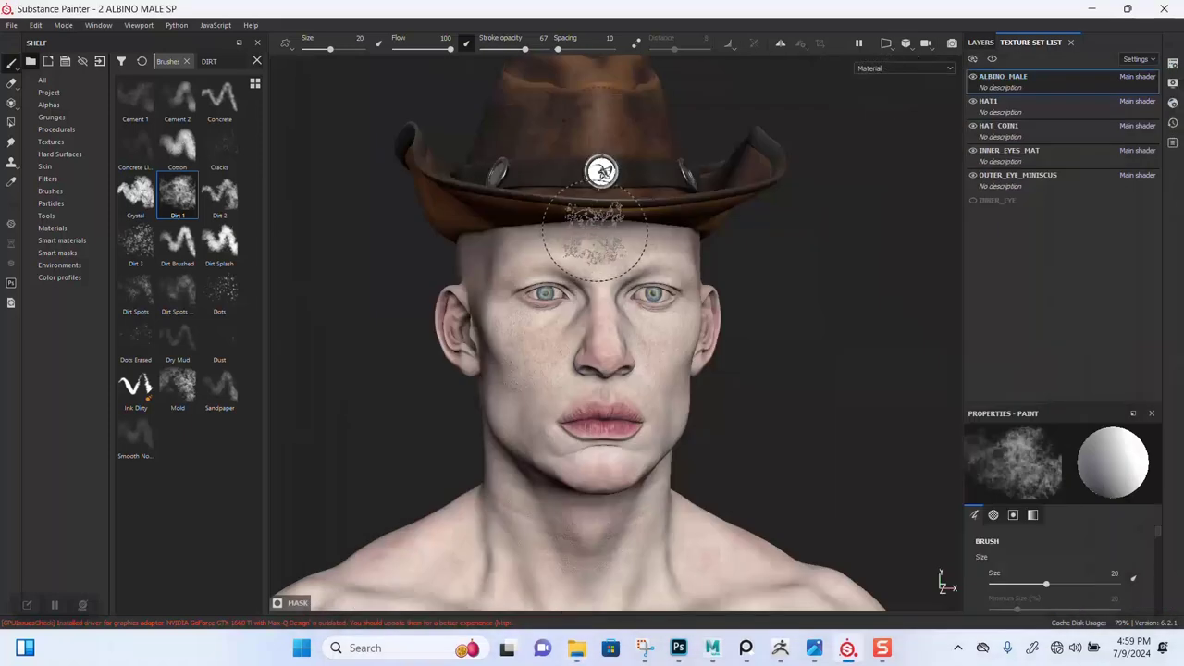
{"action": "left_click", "coordinate": [1163, 9]}
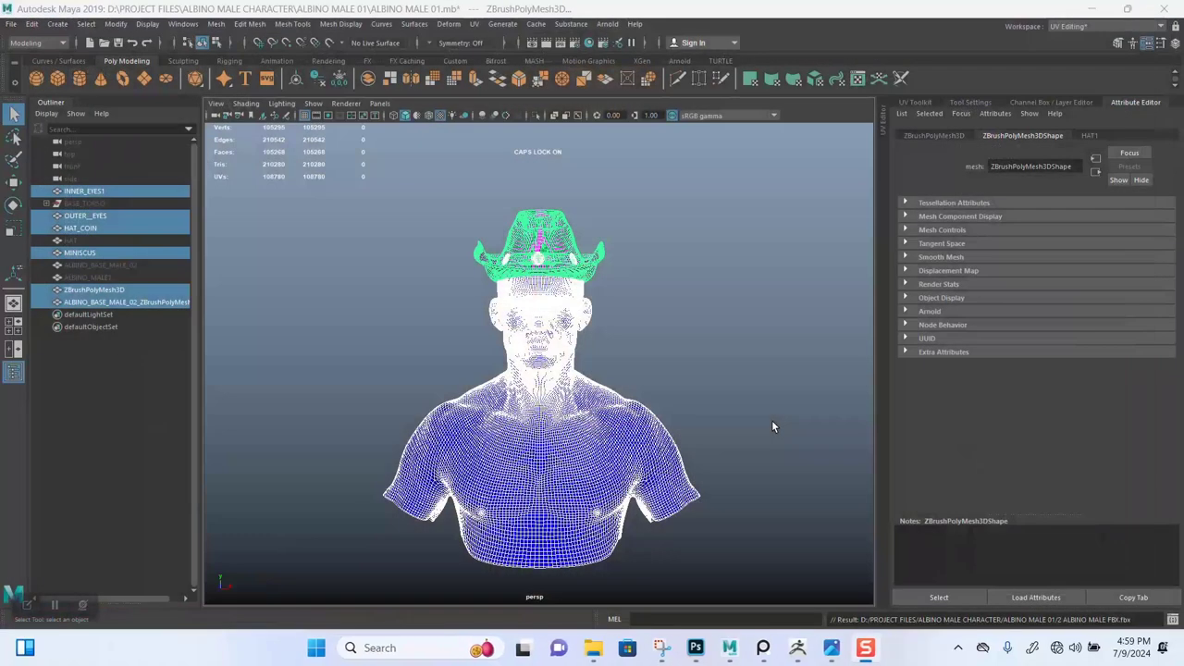
{"action": "left_click", "coordinate": [710, 364]}
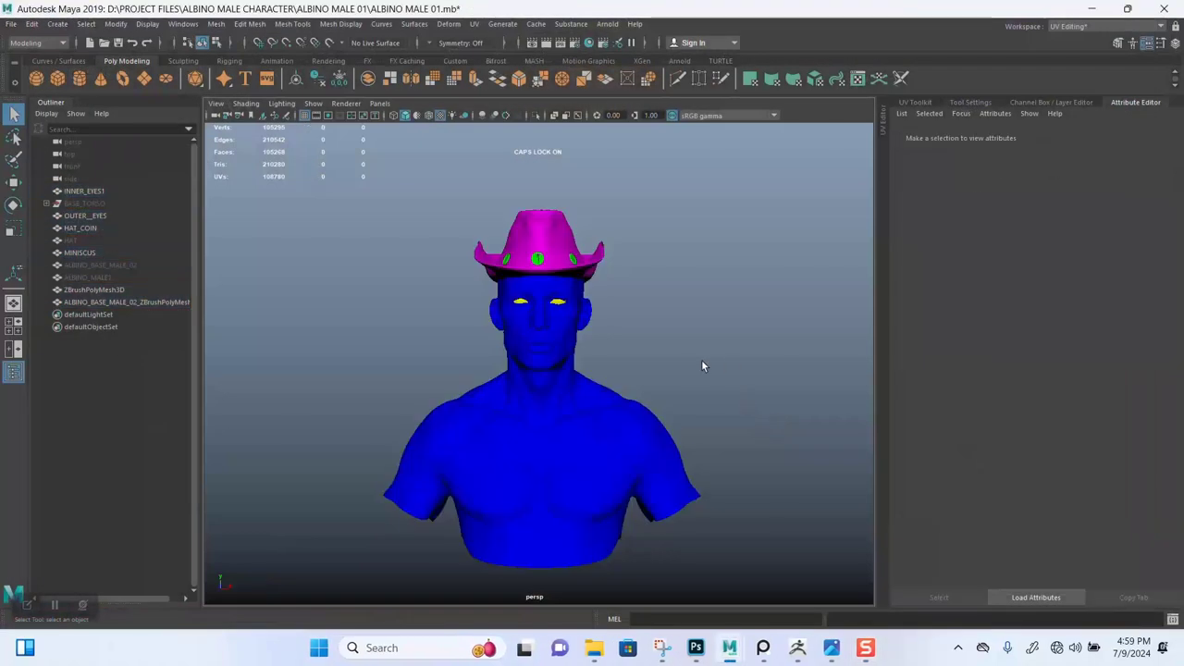
{"action": "right_click_drag", "start_coordinate": [630, 364], "coordinate": [628, 460], "text": "alt"}
{"action": "left_click_drag", "start_coordinate": [597, 367], "coordinate": [571, 351], "text": "alt"}
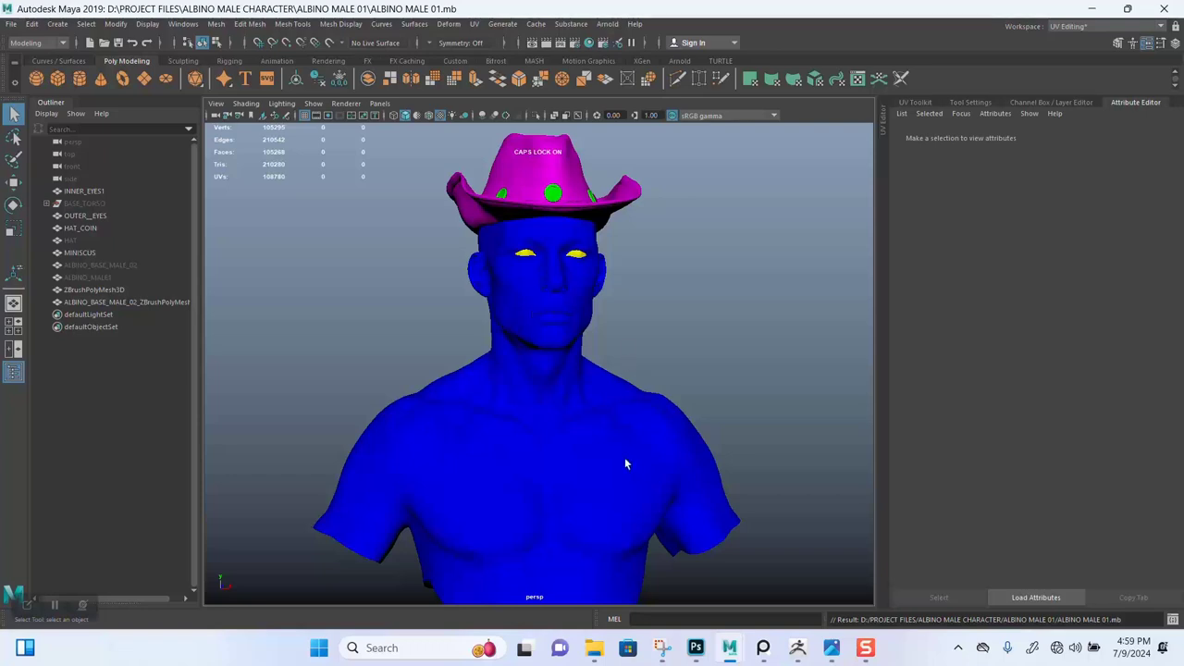
Check the contents of the BASE_TORSO group and save the Maya scene.
{"action": "left_click", "coordinate": [46, 203]}
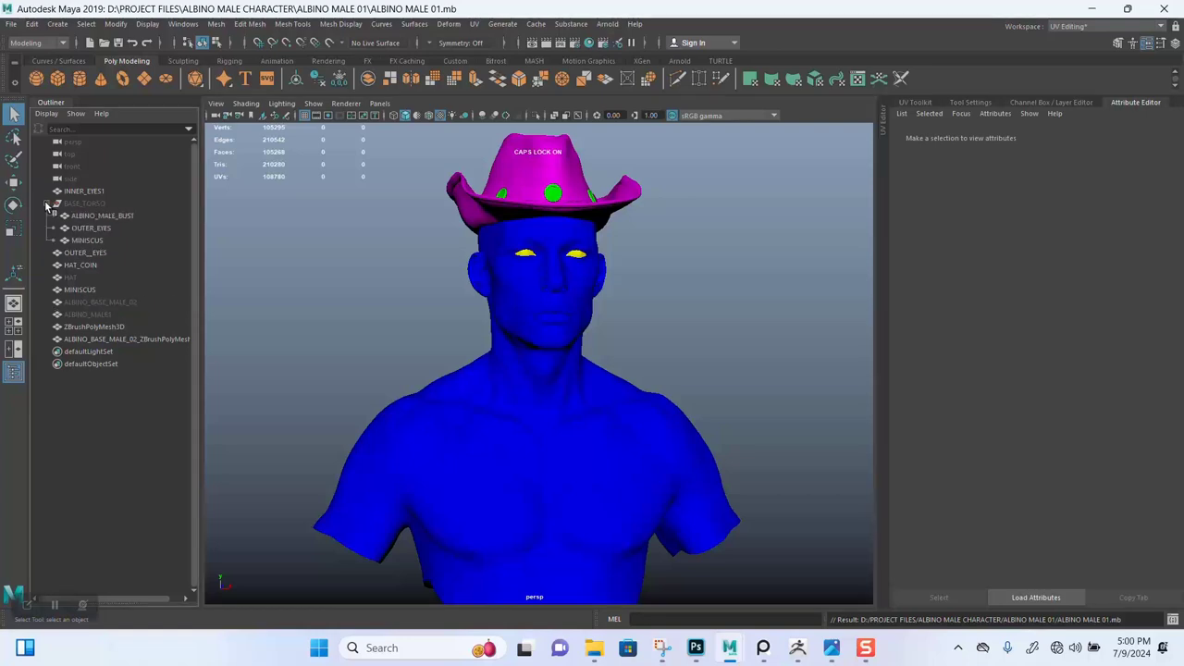
{"action": "left_click", "coordinate": [47, 204]}
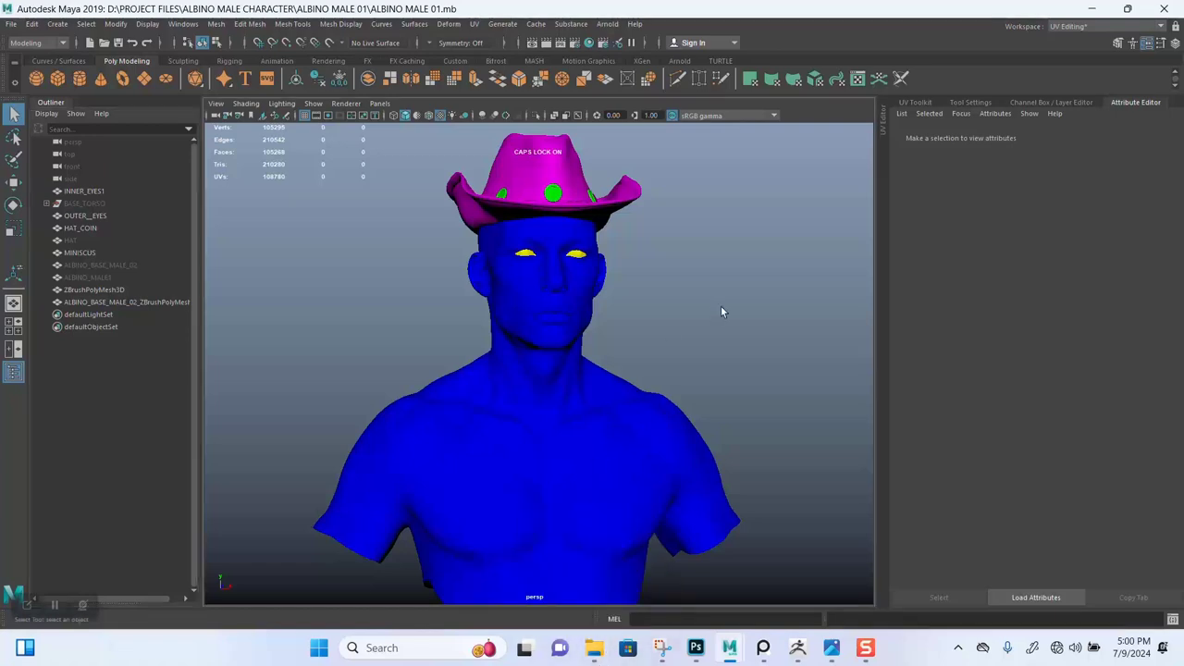
{"action": "scroll", "coordinate": [718, 313], "scroll_direction": "up", "scroll_amount": 2}
{"action": "key", "text": "ctrl+s"}
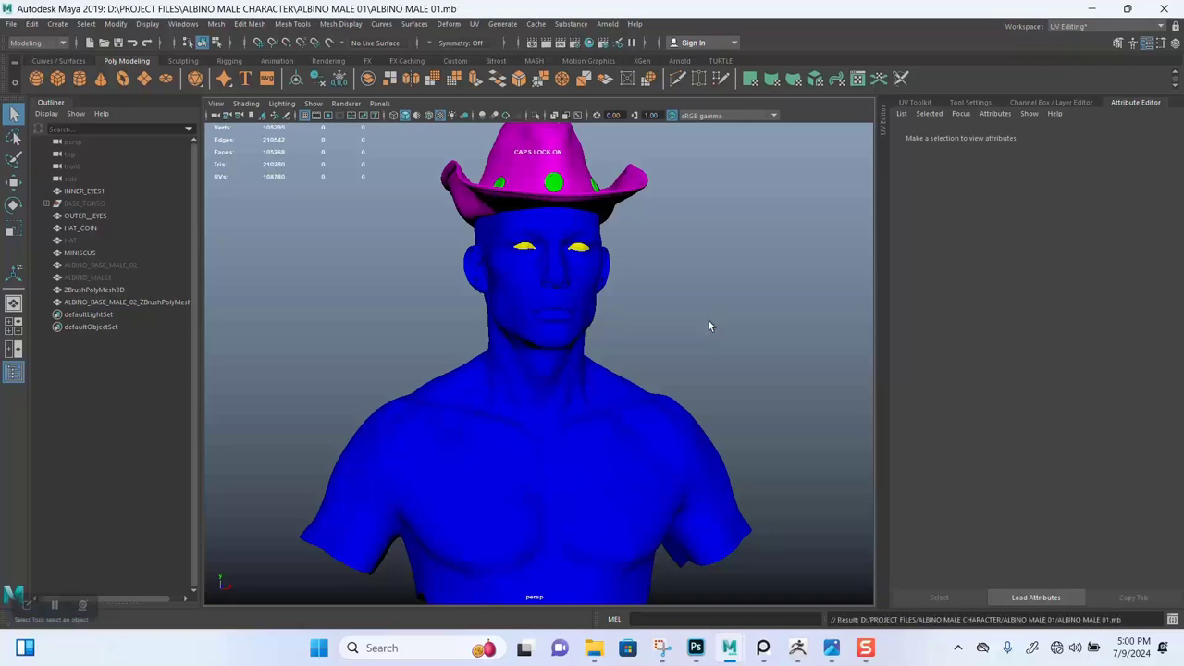
In File Explorer, replace the outdated ALBINO MALE 01 - Copy backup with a fresh copy of the ALBINO MALE 01 Maya file.
{"action": "left_click", "coordinate": [594, 647]}
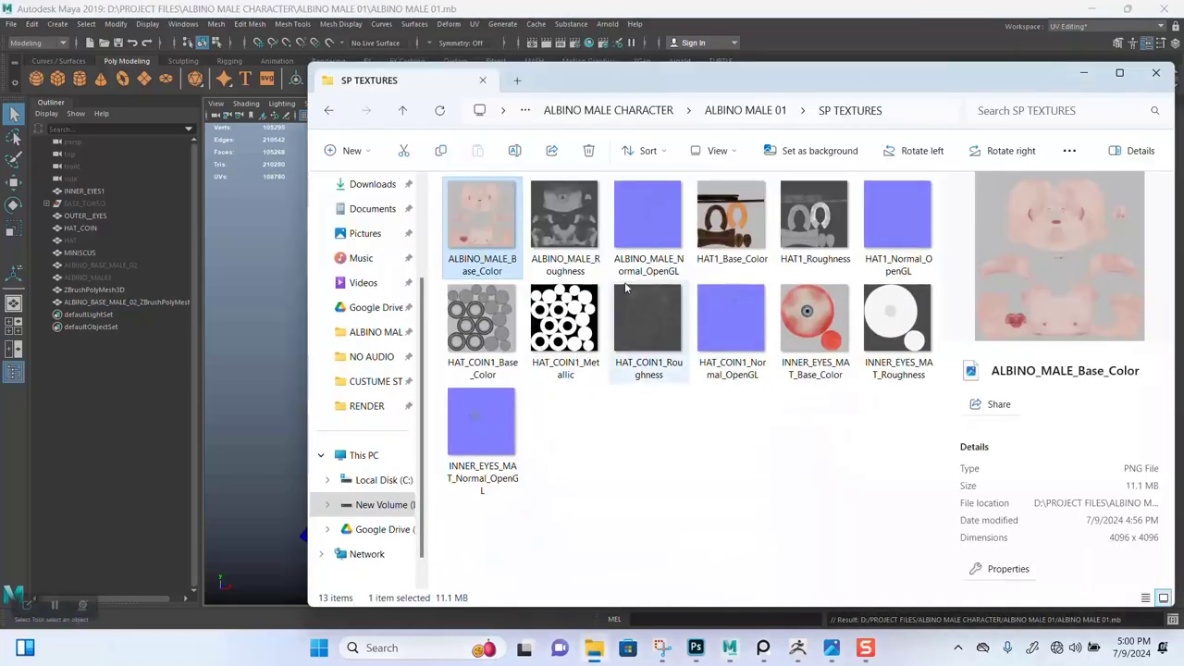
{"action": "left_click", "coordinate": [755, 114]}
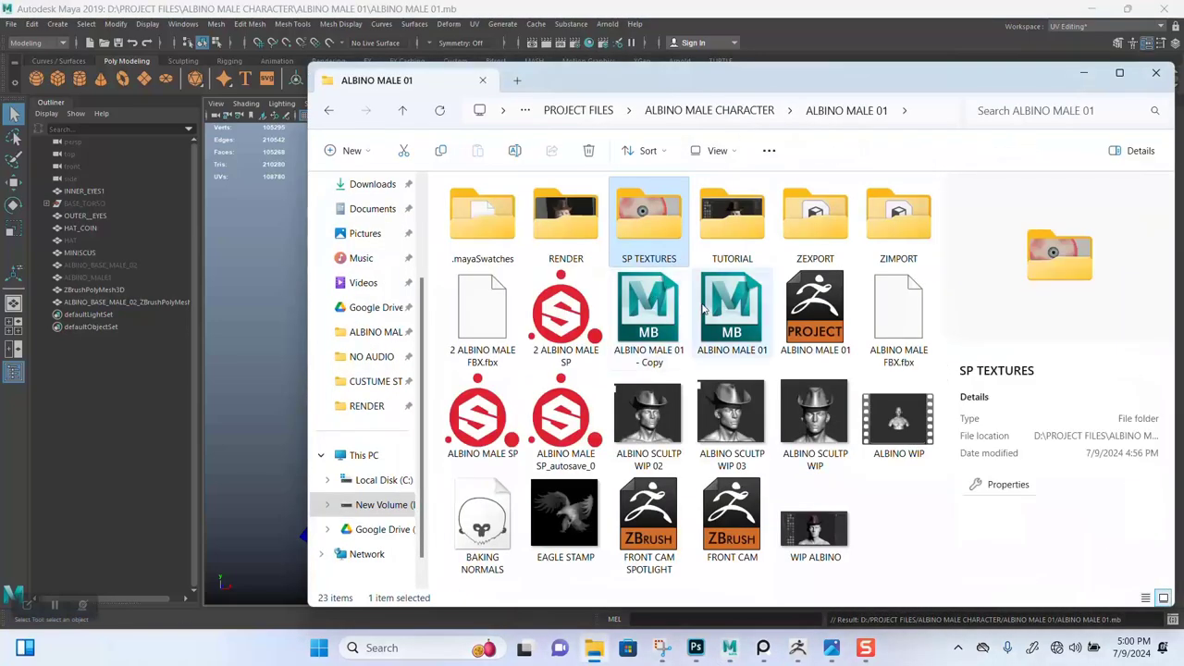
{"action": "left_click", "coordinate": [663, 321]}
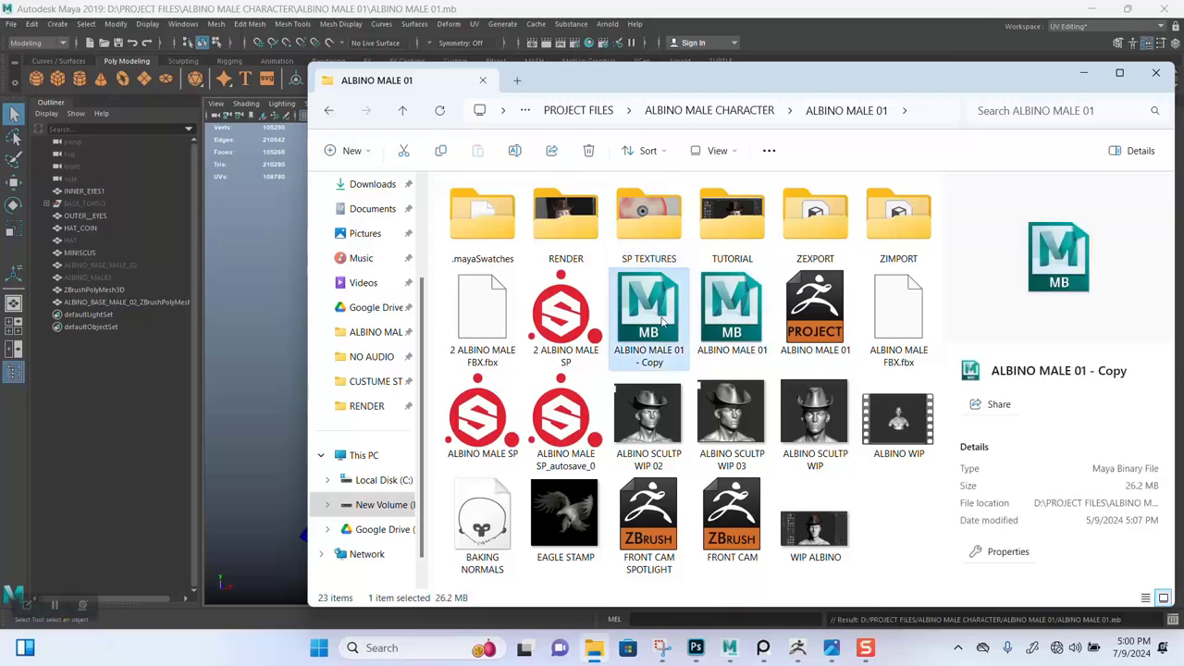
{"action": "key", "text": "Delete"}
{"action": "left_click", "coordinate": [667, 338]}
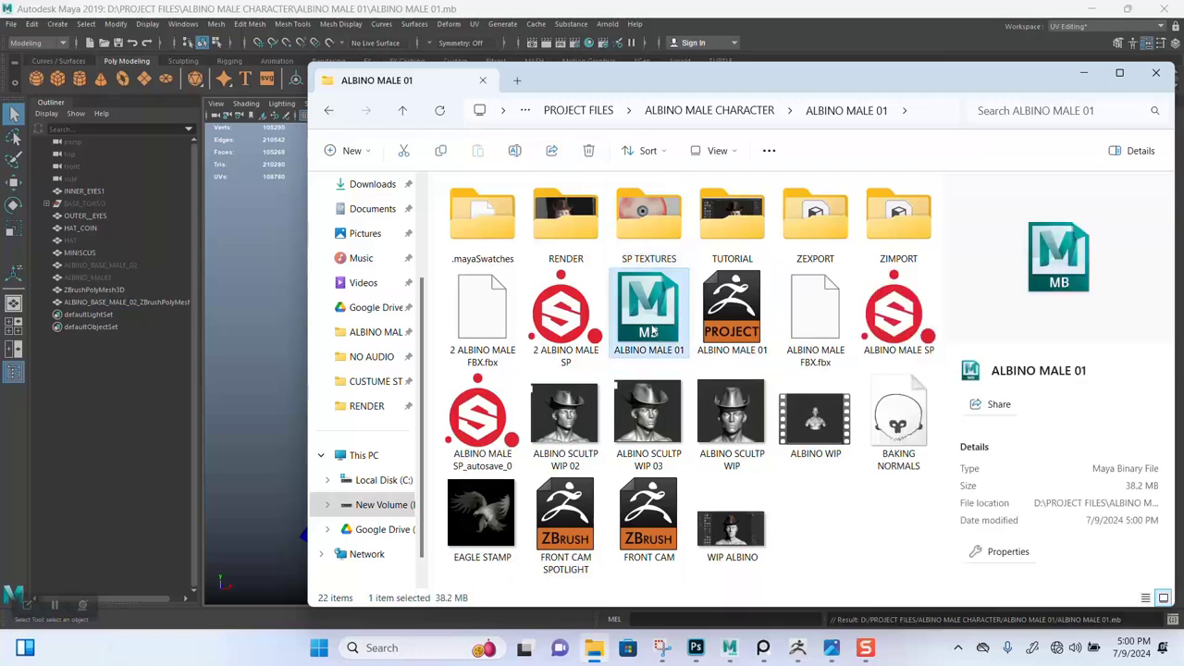
{"action": "left_click_drag", "start_coordinate": [652, 330], "coordinate": [781, 486], "text": "ctrl"}
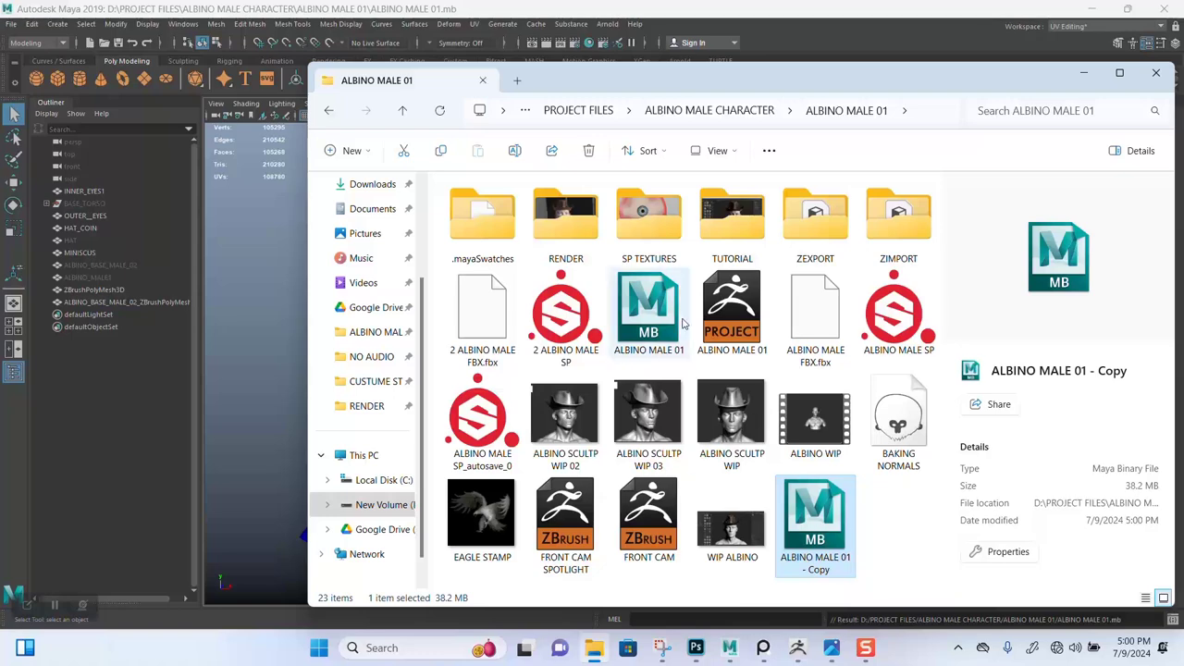
Back in Maya, rename the ALBINO_BASE_MALE_02_ZBrushPolyMesh3D body mesh as ALBINO_BASE_MALE_03.
{"action": "left_click", "coordinate": [763, 8]}
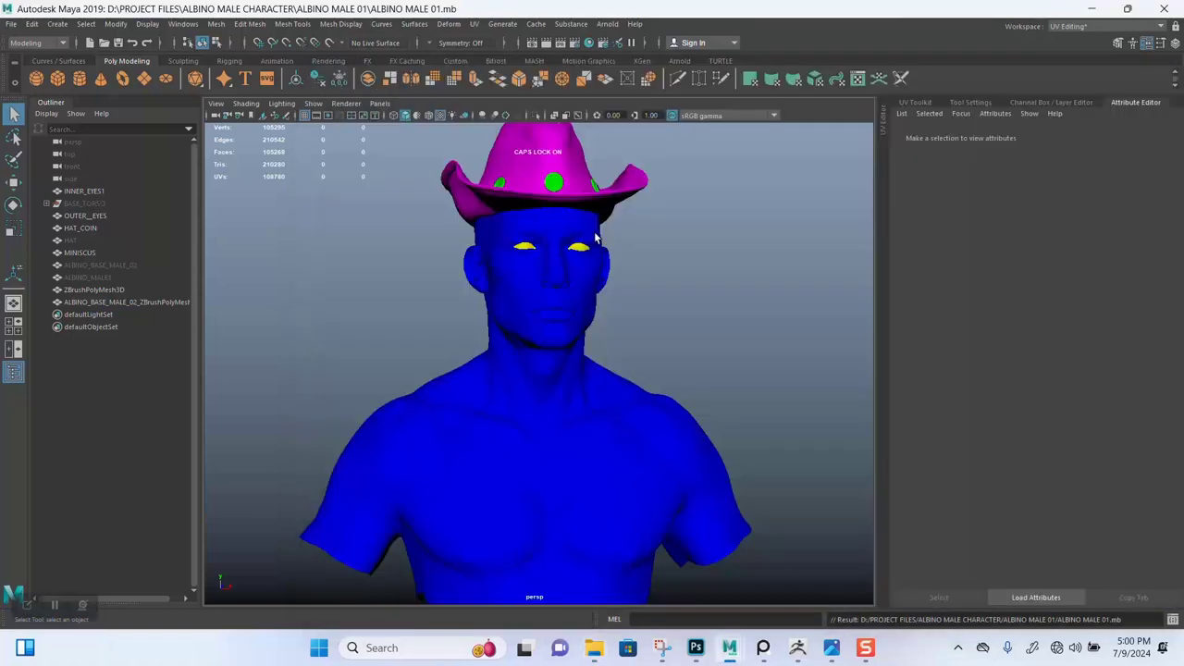
{"action": "scroll", "coordinate": [506, 328], "scroll_direction": "up", "scroll_amount": 3}
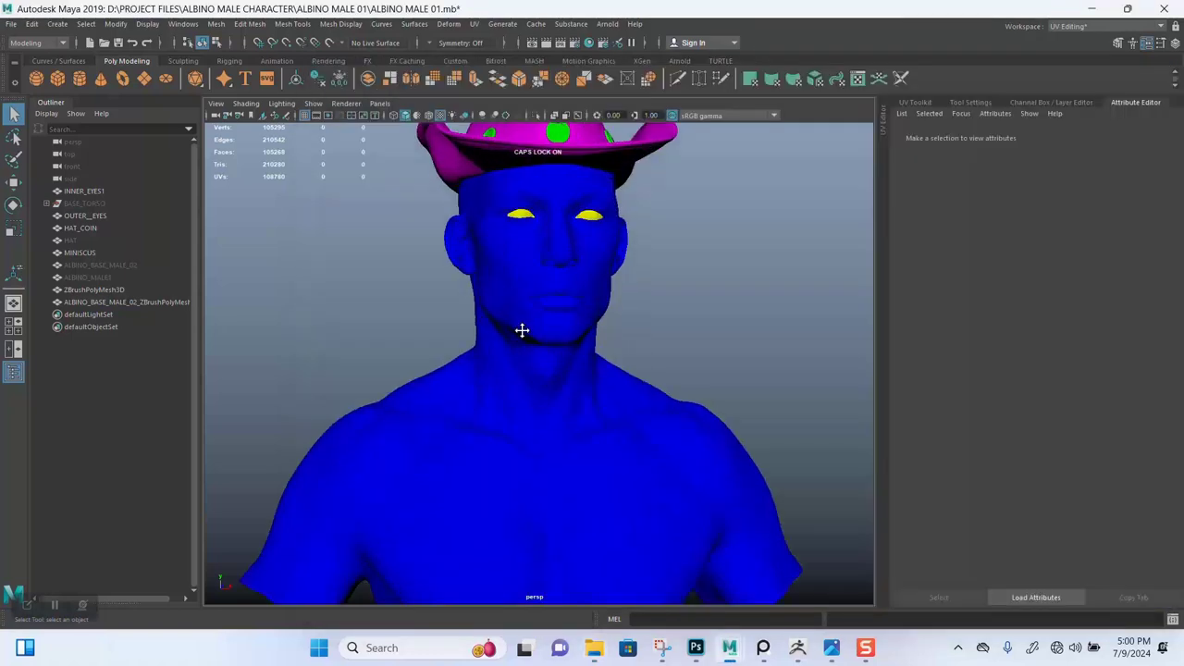
{"action": "middle_click_drag", "start_coordinate": [521, 331], "coordinate": [517, 388], "text": "alt"}
{"action": "left_click", "coordinate": [514, 390]}
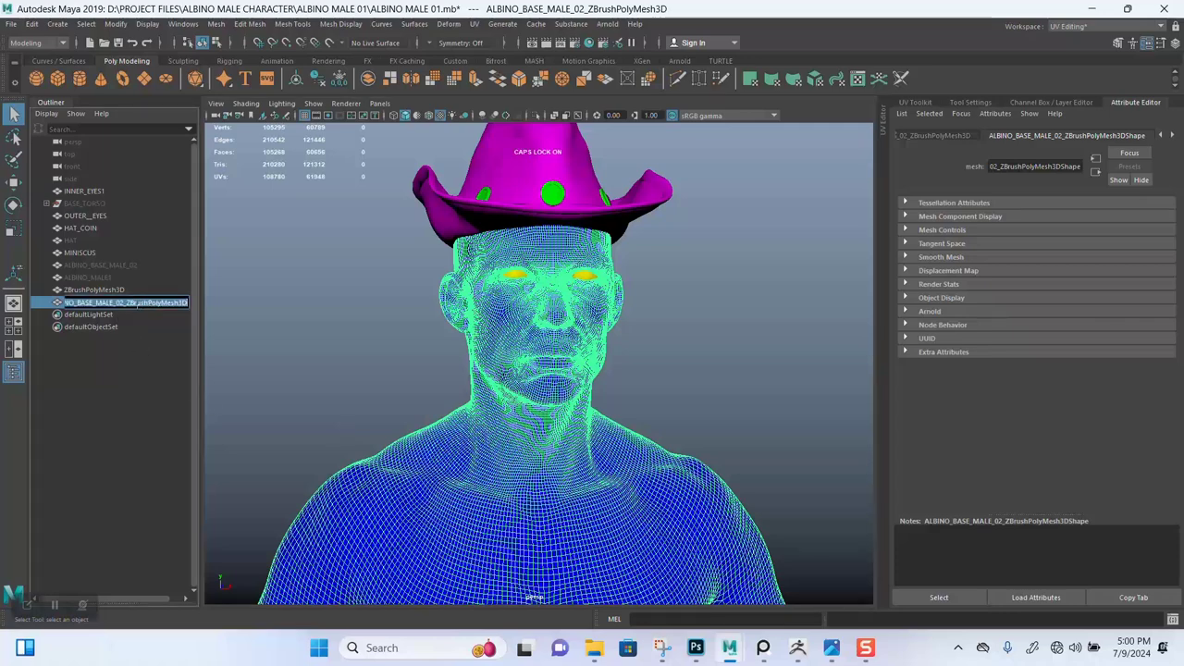
{"action": "double_click", "coordinate": [129, 302]}
{"action": "left_click_drag", "start_coordinate": [125, 302], "coordinate": [187, 302]}
{"action": "key", "text": "BackSpace"}
{"action": "key", "text": "BackSpace"}
{"action": "key", "text": "BackSpace"}
{"action": "type", "text": "3"}
{"action": "key", "text": "Return"}
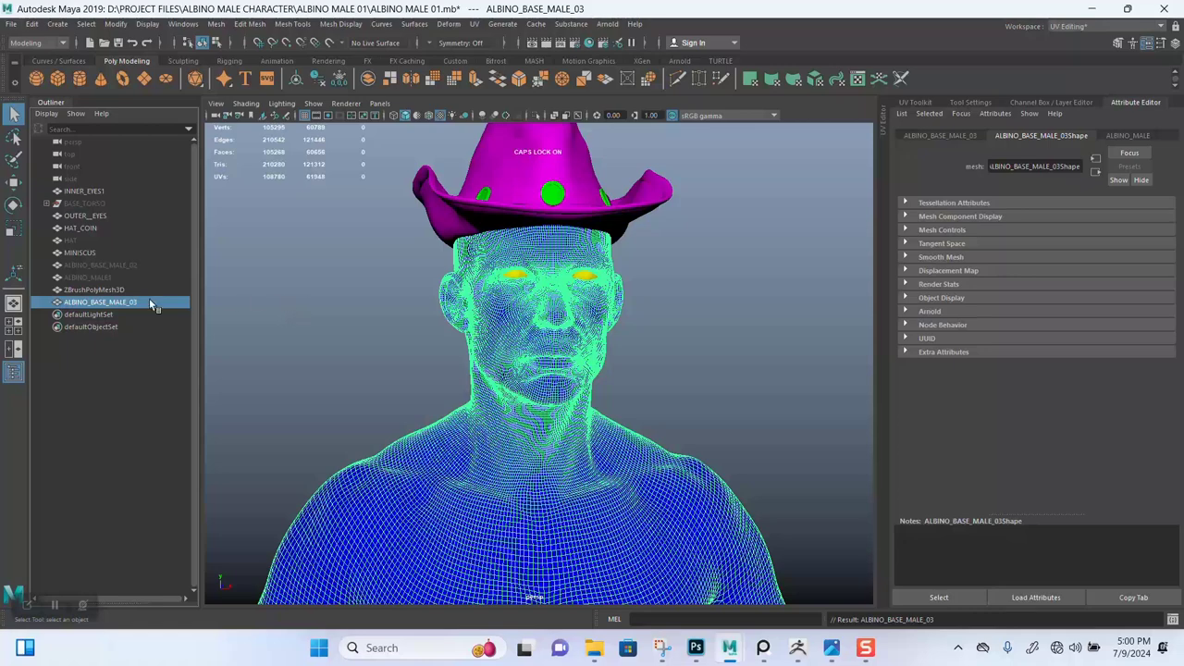
Rename the ZBrushPolyMesh3D hat mesh as HAT_MAIN.
{"action": "left_click", "coordinate": [102, 291]}
{"action": "double_click", "coordinate": [101, 290]}
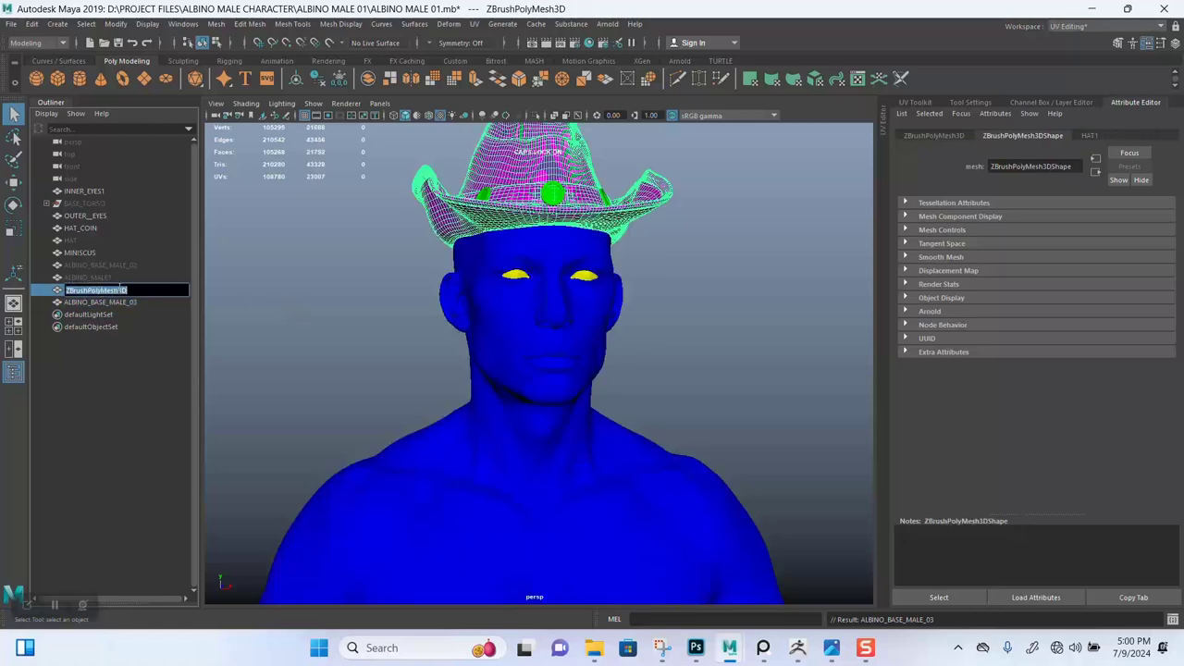
{"action": "type", "text": "HAT"}
{"action": "key", "text": "Return"}
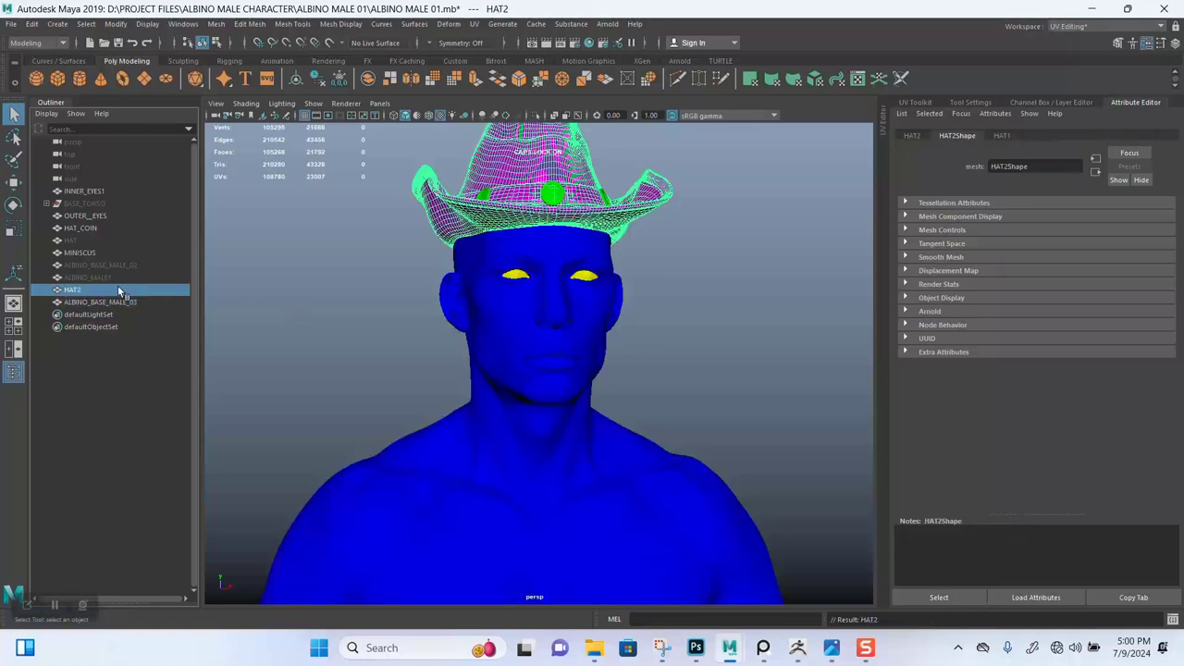
{"action": "double_click", "coordinate": [83, 291]}
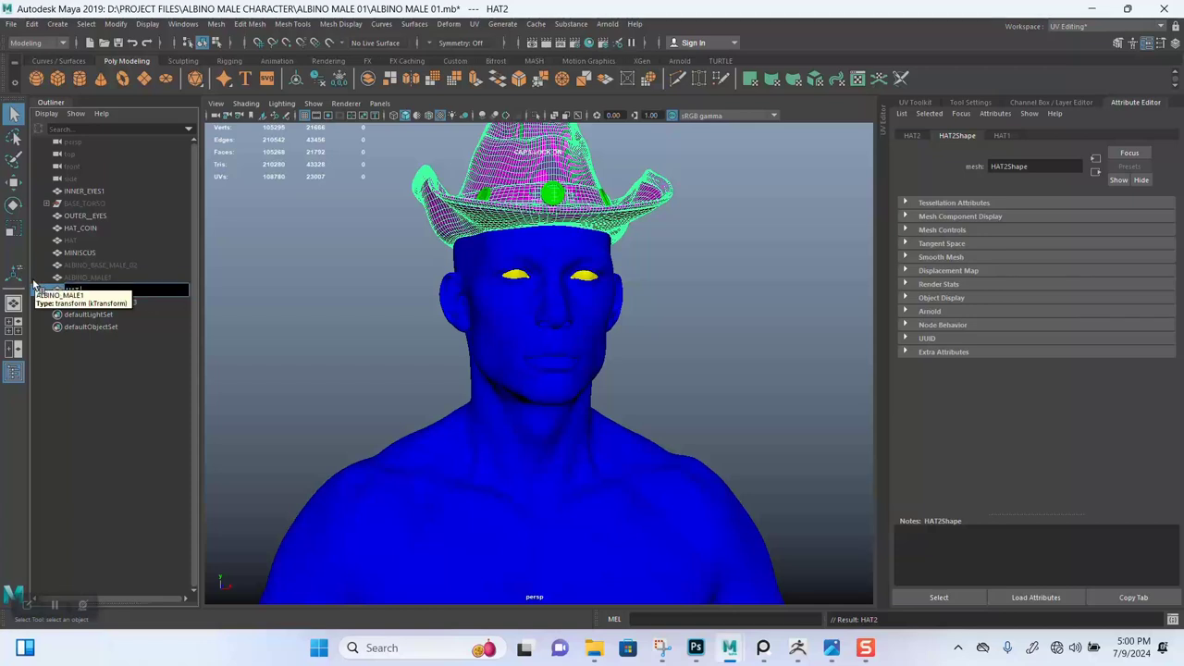
{"action": "key", "text": "Return"}
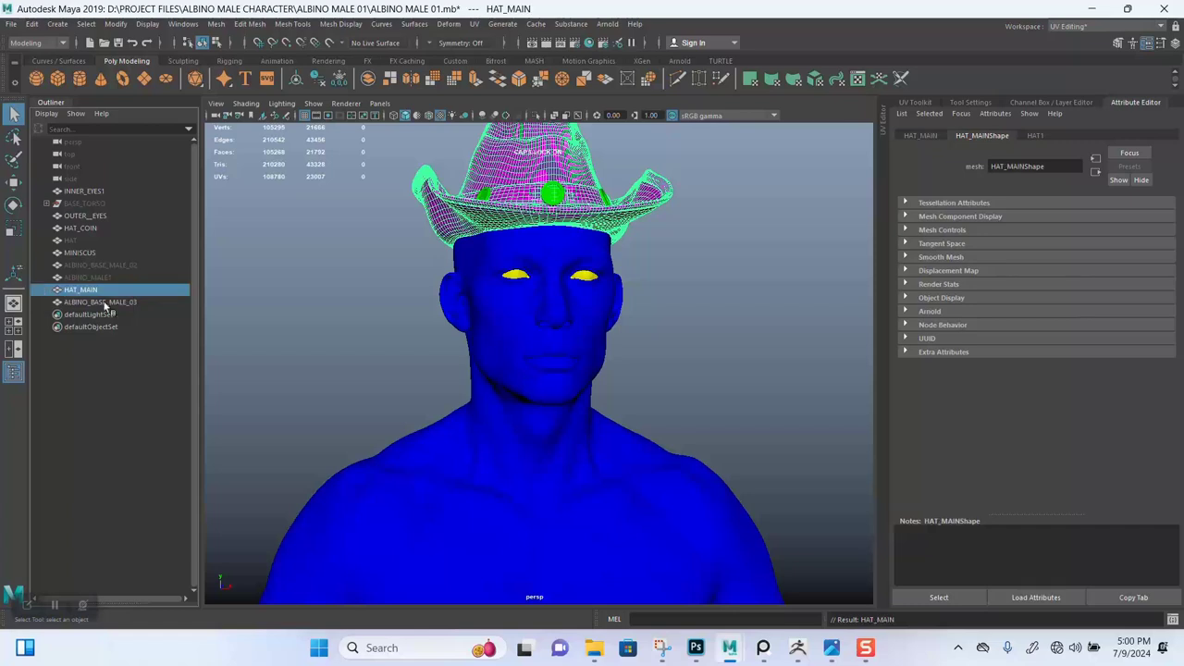
Check the individual eye, coin and MINISCUS meshes, and group all the visible hat, eye and body meshes together.
{"action": "left_click", "coordinate": [81, 253]}
{"action": "left_click", "coordinate": [82, 228]}
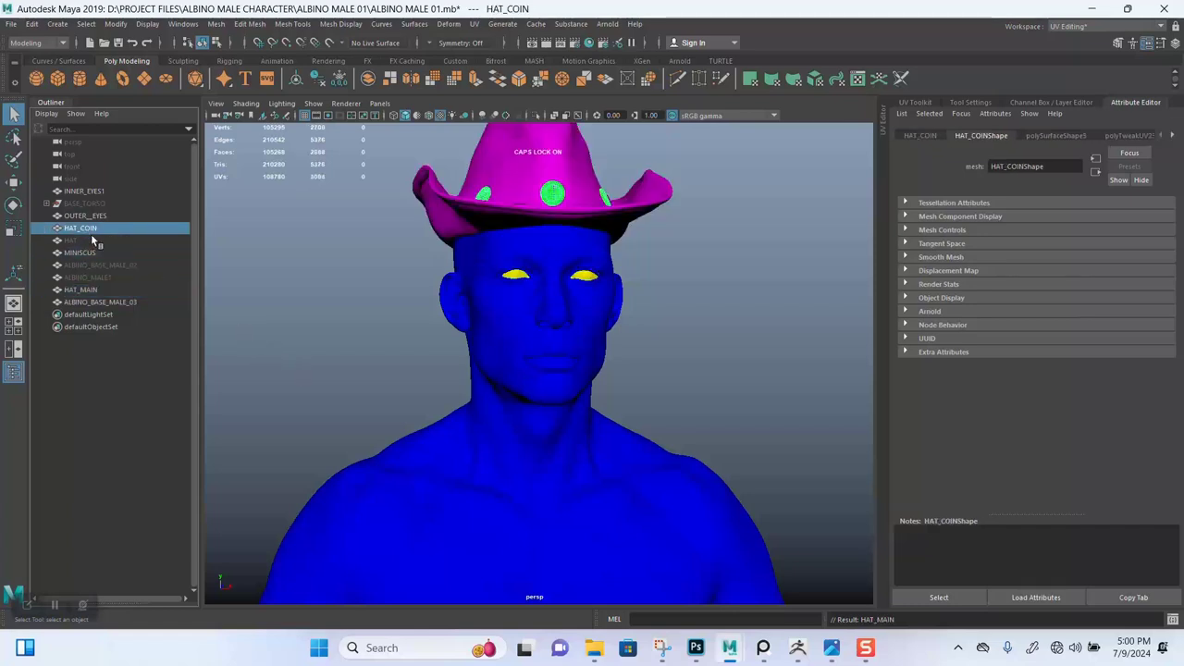
{"action": "left_click", "coordinate": [89, 218]}
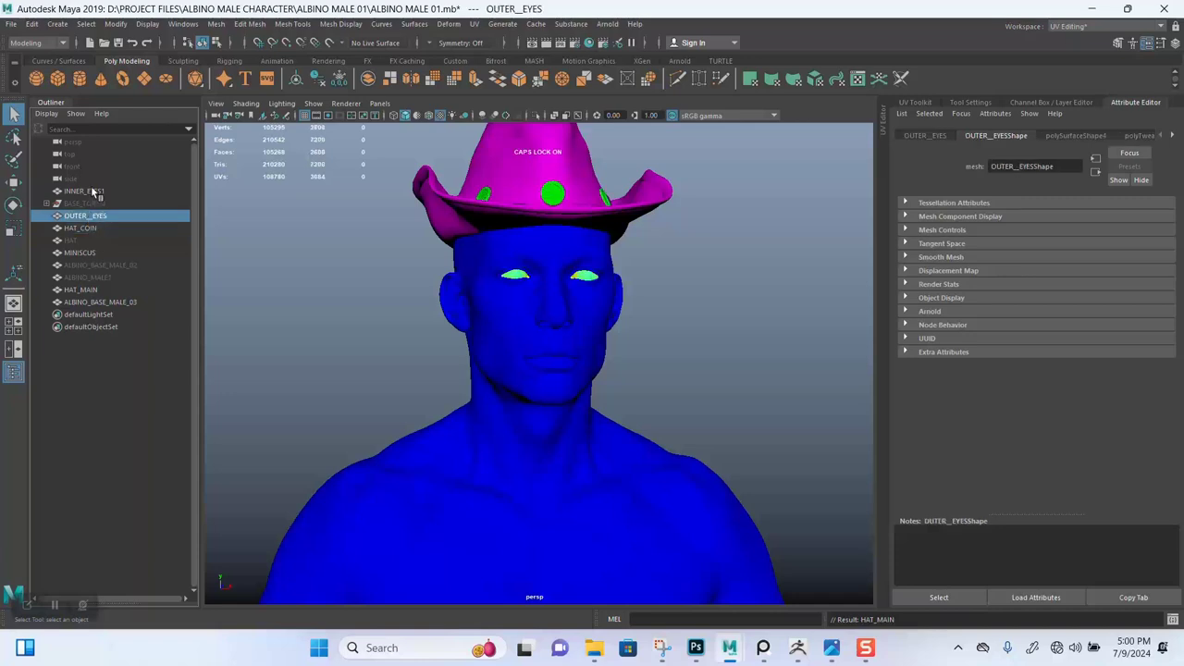
{"action": "left_click", "coordinate": [93, 191]}
{"action": "scroll", "coordinate": [417, 232], "scroll_direction": "down", "scroll_amount": 3}
{"action": "left_click_drag", "start_coordinate": [343, 185], "coordinate": [739, 576]}
{"action": "key", "text": "4"}
{"action": "key", "text": "ctrl+g"}
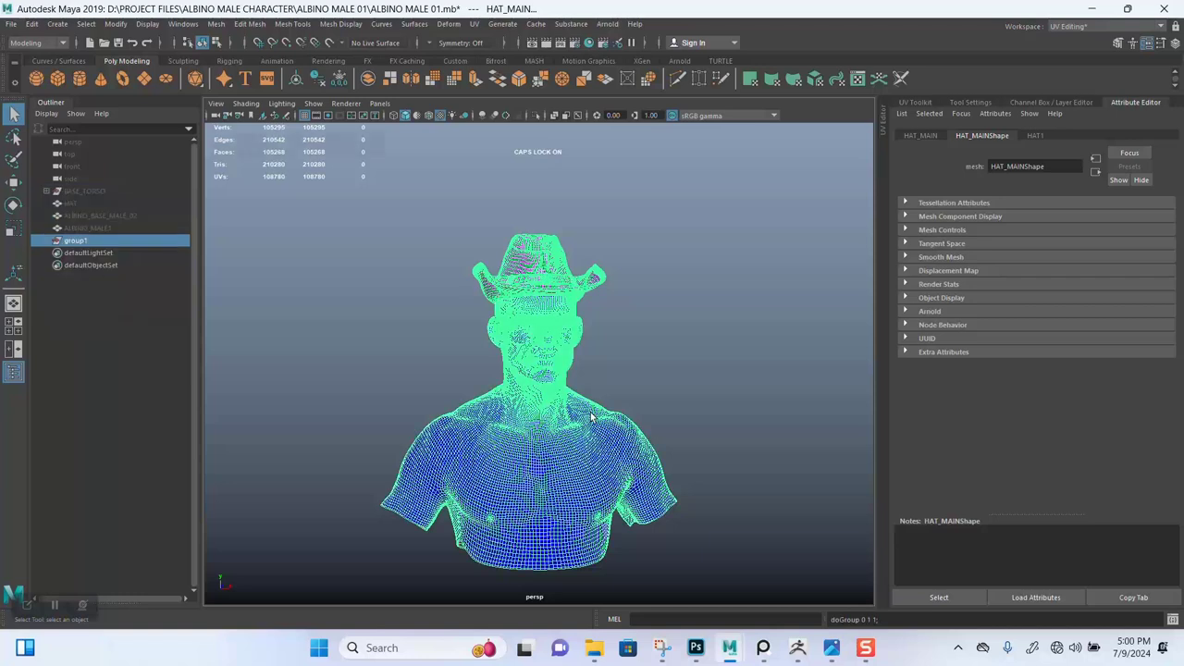
Rename the new group of character meshes as ALBINO MALE and clear the selection.
{"action": "double_click", "coordinate": [78, 240]}
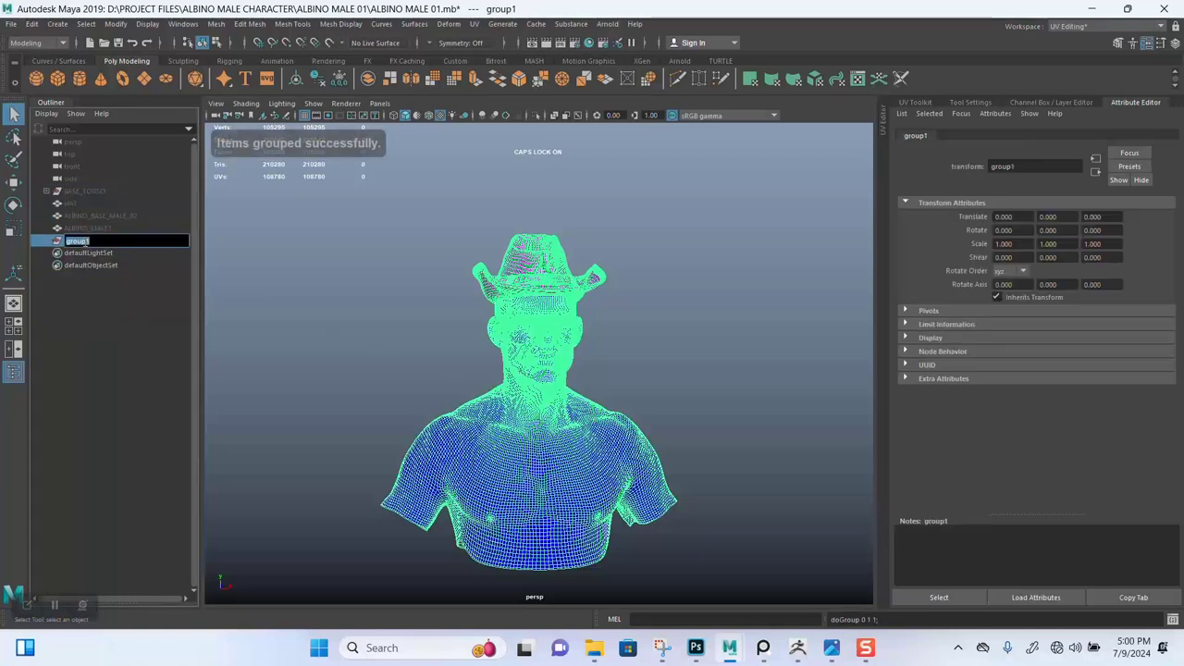
{"action": "type", "text": "ALBIN"}
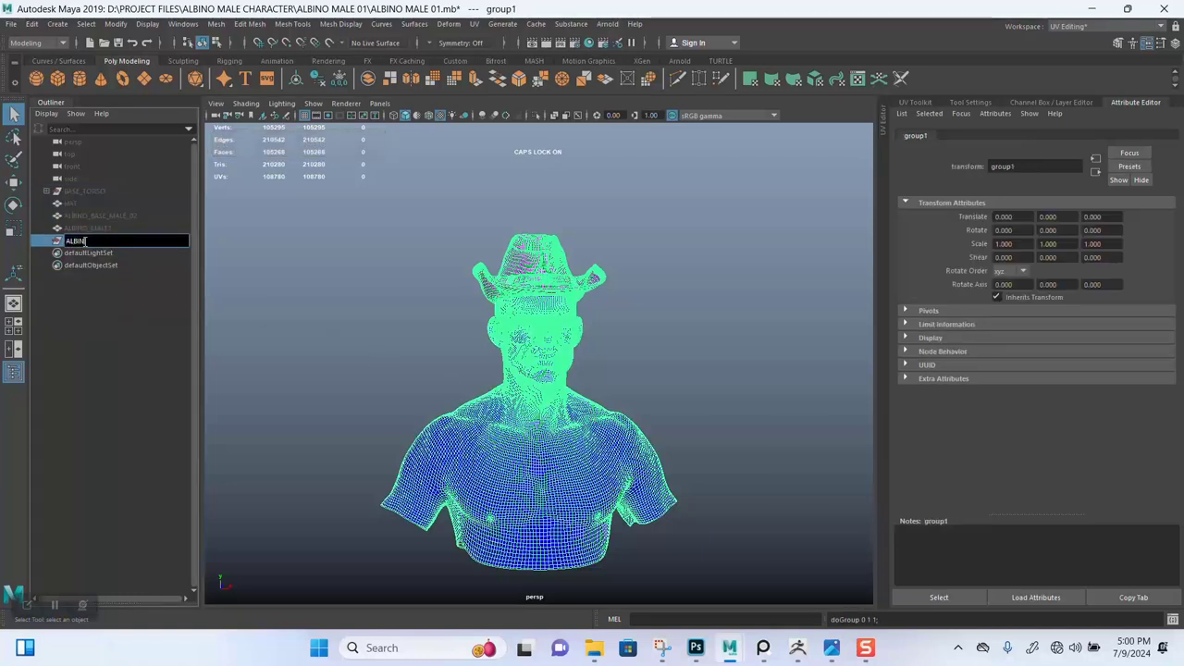
{"action": "type", "text": "O MA"}
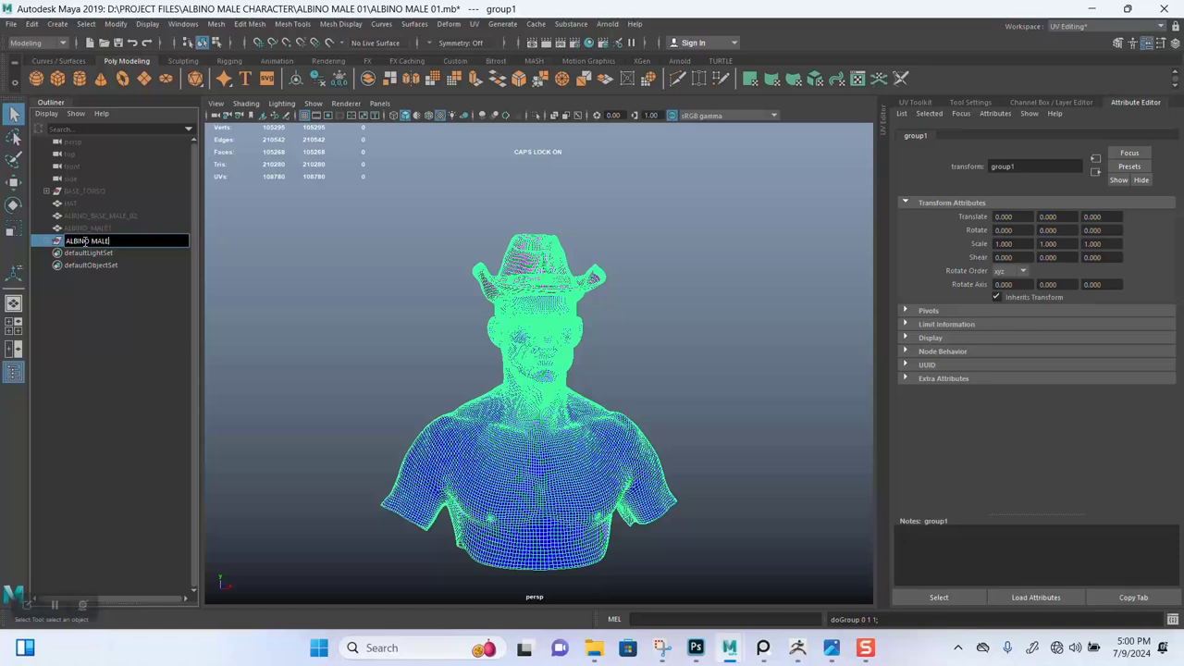
{"action": "type", "text": "LE"}
{"action": "key", "text": "Return"}
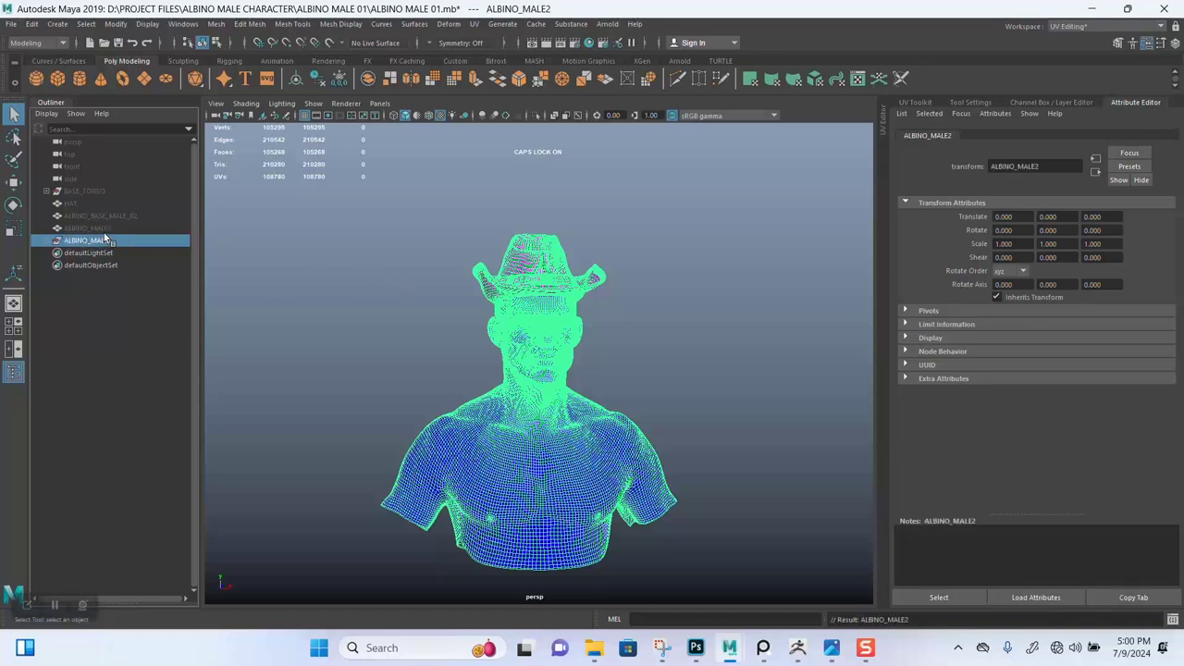
{"action": "scroll", "coordinate": [473, 292], "scroll_direction": "up", "scroll_amount": 2}
{"action": "left_click", "coordinate": [356, 249]}
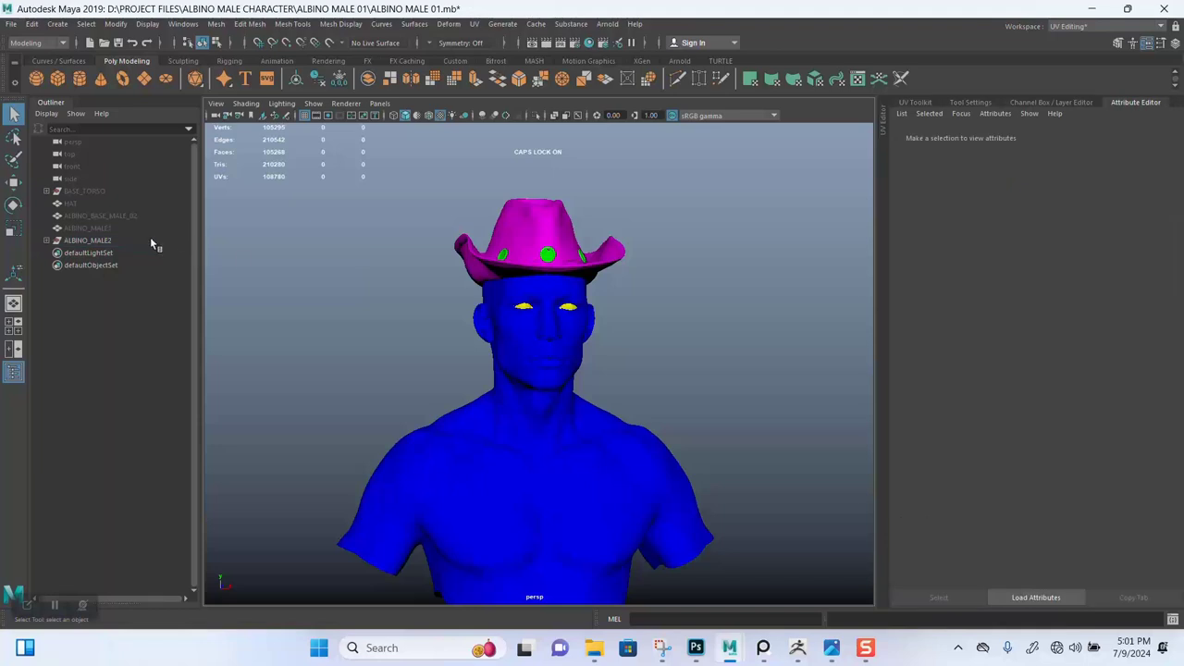
Delete the hidden BASE_TORSO group along with the old HAT, ALBINO_BASE_MALE_02 and ALBINO_MALE1 meshes.
{"action": "left_click_drag", "start_coordinate": [368, 319], "coordinate": [341, 323], "text": "alt"}
{"action": "scroll", "coordinate": [429, 346], "scroll_direction": "up", "scroll_amount": 4}
{"action": "middle_click_drag", "start_coordinate": [462, 334], "coordinate": [450, 356], "text": "alt"}
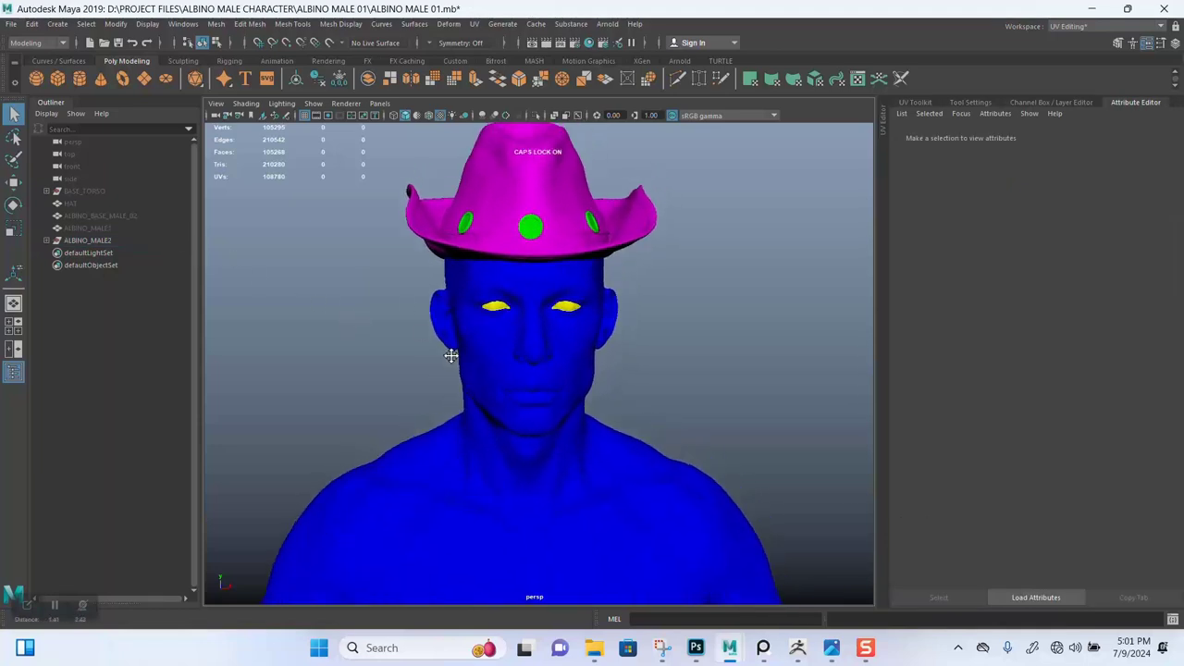
{"action": "left_click_drag", "start_coordinate": [450, 355], "coordinate": [382, 335], "text": "alt"}
{"action": "left_click", "coordinate": [97, 228]}
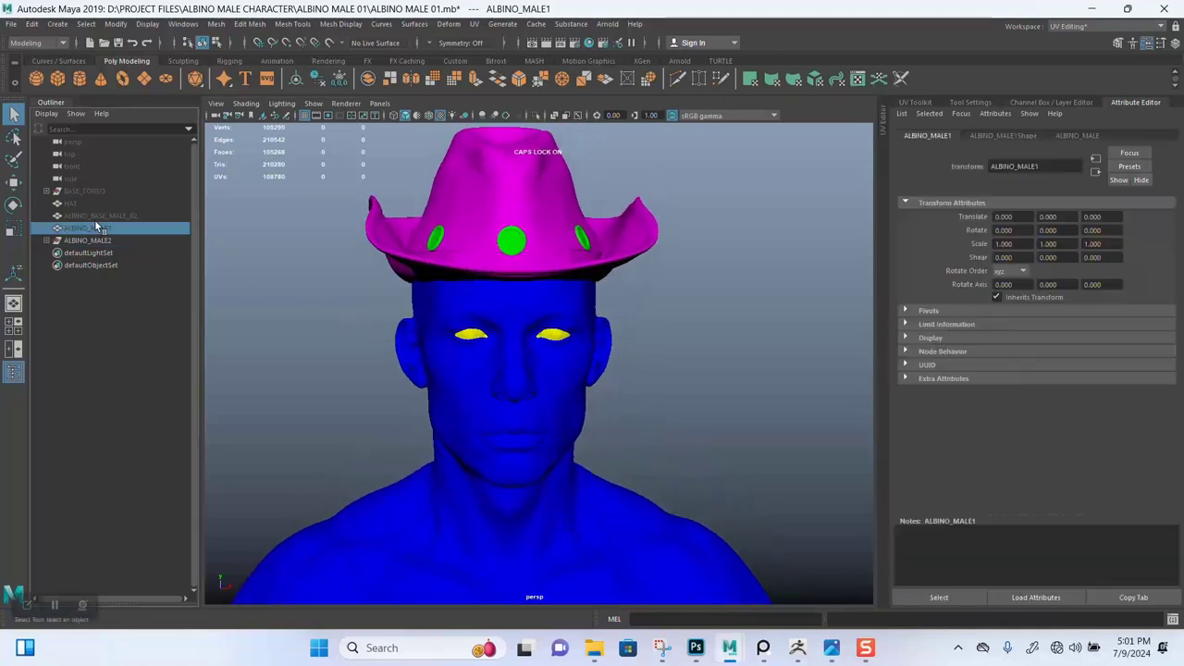
{"action": "left_click", "coordinate": [90, 204], "text": "ctrl"}
{"action": "left_click", "coordinate": [90, 190], "text": "ctrl"}
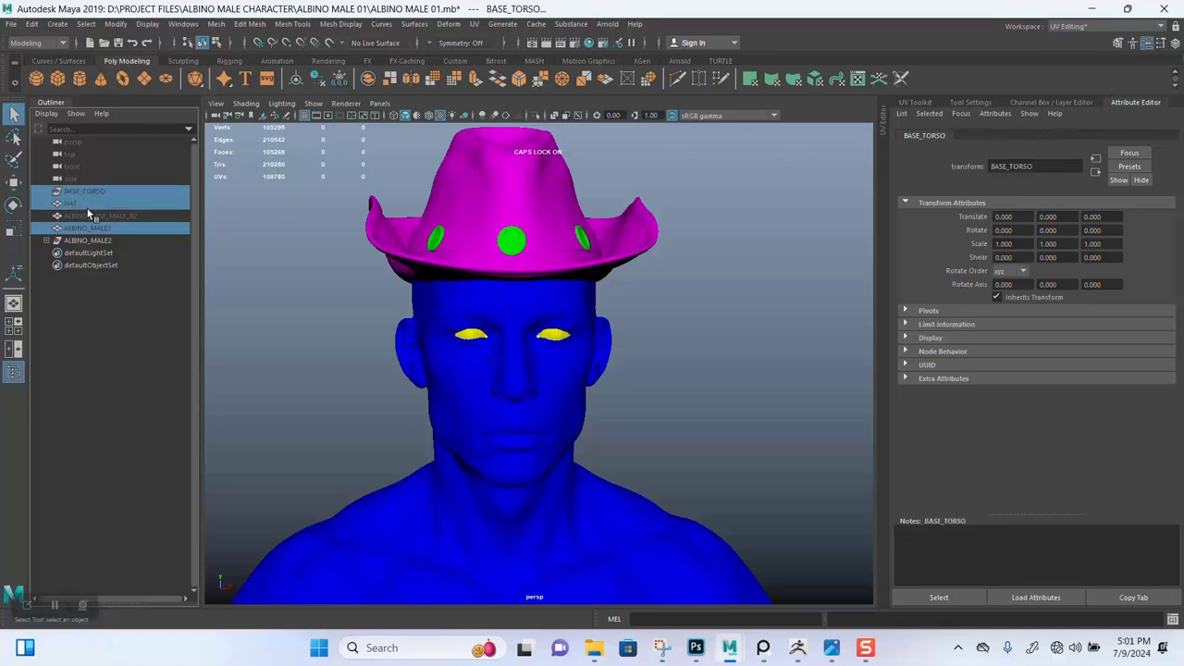
{"action": "left_click", "coordinate": [90, 215], "text": "ctrl"}
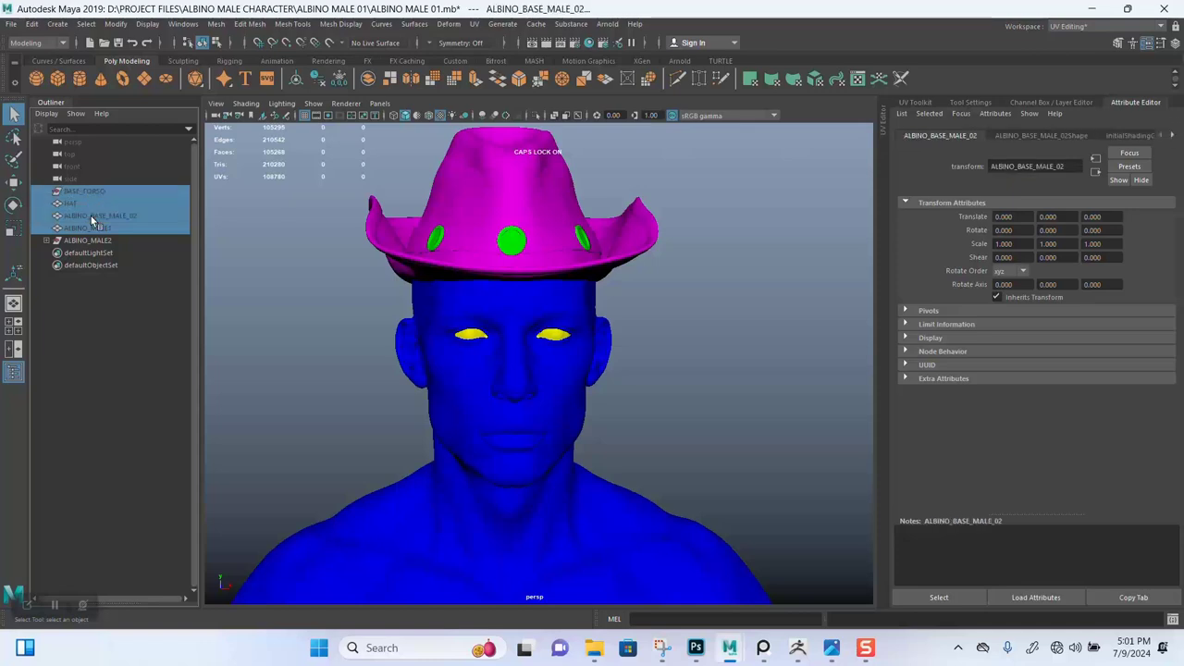
{"action": "left_click", "coordinate": [47, 191]}
{"action": "left_click", "coordinate": [46, 191]}
{"action": "key", "text": "Delete"}
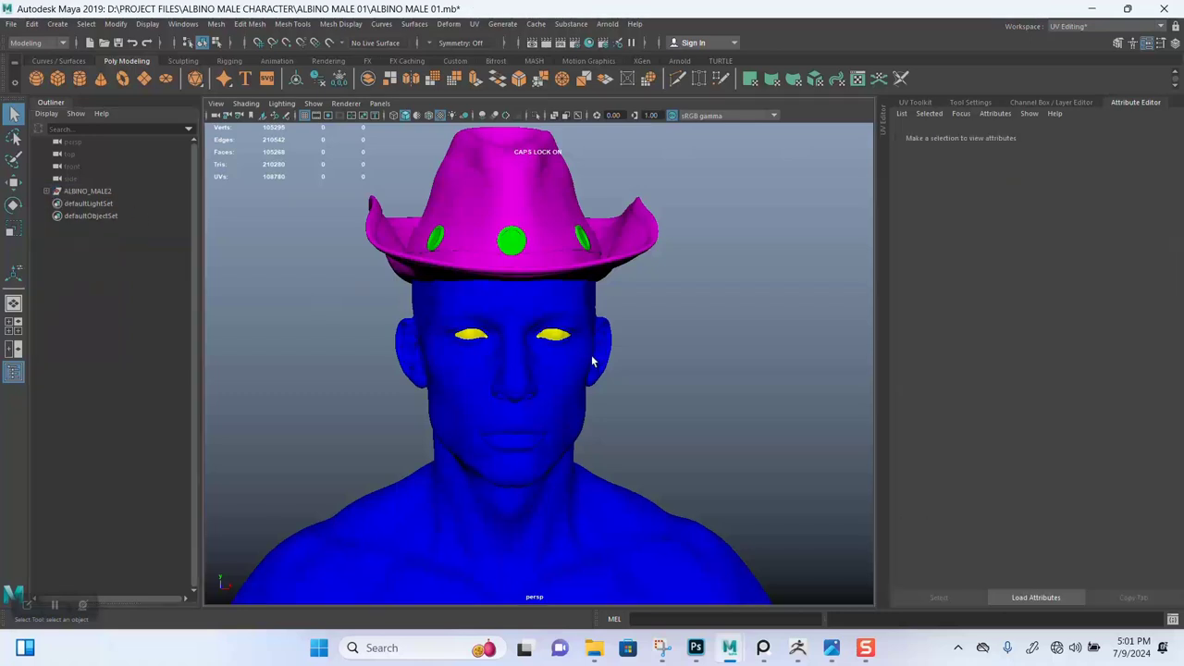
Save the cleaned-up Maya scene.
{"action": "scroll", "coordinate": [610, 359], "scroll_direction": "down", "scroll_amount": 2}
{"action": "key", "text": "ctrl+s"}
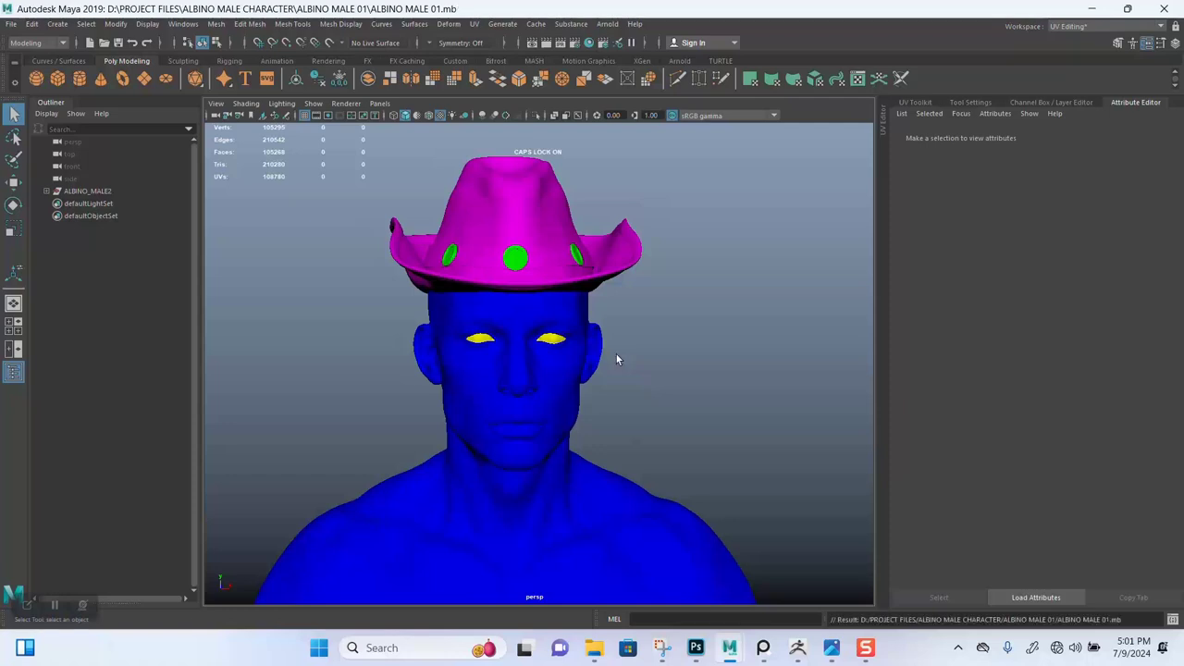
{"action": "right_click_drag", "start_coordinate": [641, 371], "coordinate": [641, 388], "text": "alt"}
{"action": "middle_click_drag", "start_coordinate": [641, 384], "coordinate": [642, 377], "text": "alt"}
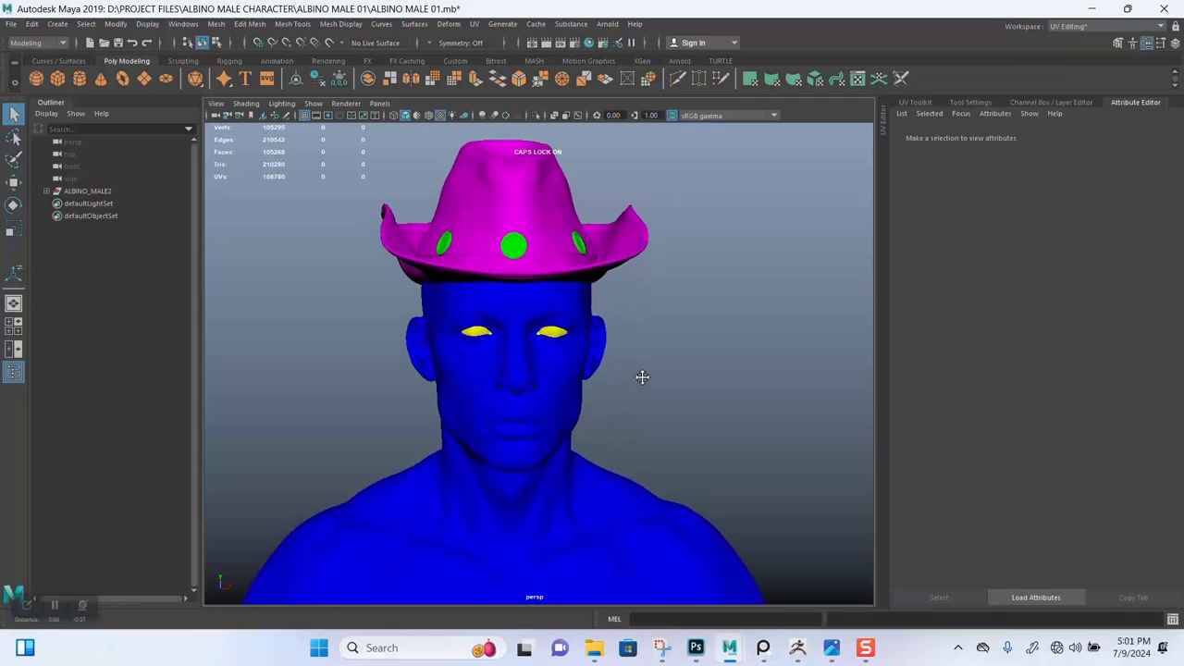
{"action": "left_click_drag", "start_coordinate": [641, 376], "coordinate": [644, 381], "text": "alt"}
{"action": "right_click_drag", "start_coordinate": [645, 354], "coordinate": [650, 404], "text": "alt"}
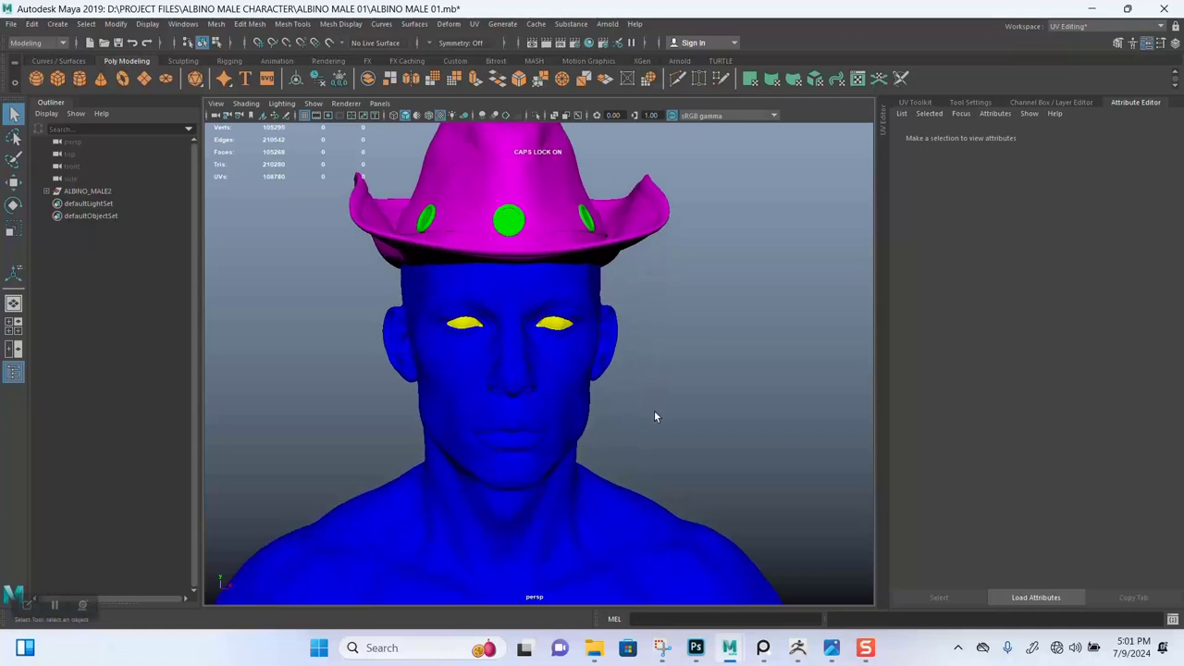
Assign one new Blinn material to all the character's hat, eye and body meshes and display them shaded.
{"action": "right_click_drag", "start_coordinate": [656, 413], "coordinate": [384, 239], "text": "alt"}
{"action": "left_click_drag", "start_coordinate": [384, 235], "coordinate": [644, 508]}
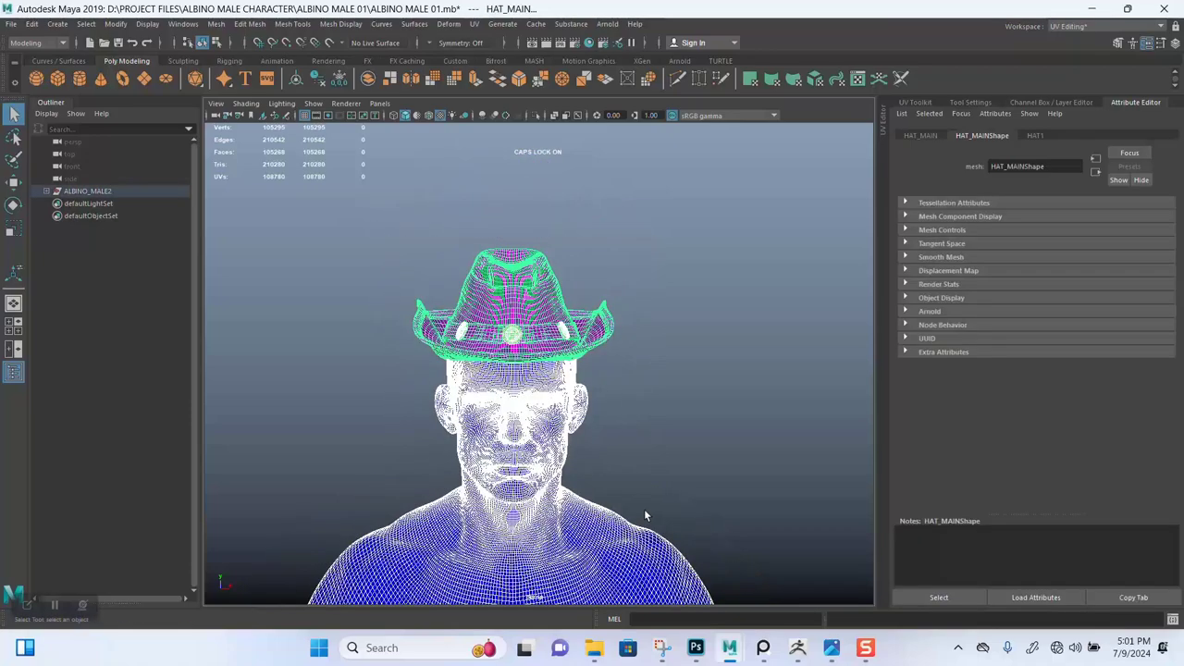
{"action": "middle_click_drag", "start_coordinate": [574, 457], "coordinate": [556, 354], "text": "alt"}
{"action": "mouse_move", "coordinate": [495, 355]}
{"action": "right_mouse_down"}
{"action": "mouse_move", "coordinate": [534, 653]}
{"action": "mouse_move", "coordinate": [603, 606]}
{"action": "mouse_move", "coordinate": [605, 552]}
{"action": "right_mouse_up"}
{"action": "key", "text": "5"}
{"action": "left_click", "coordinate": [612, 294]}
{"action": "right_click_drag", "start_coordinate": [612, 294], "coordinate": [636, 317], "text": "alt"}
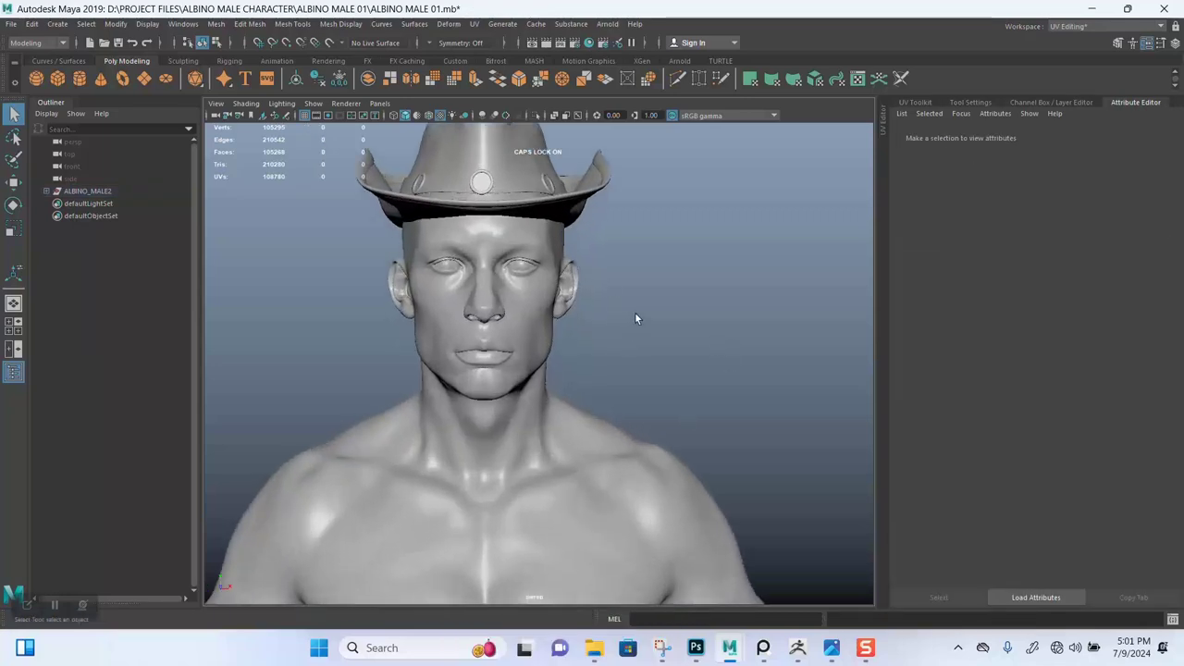
{"action": "middle_click_drag", "start_coordinate": [636, 318], "coordinate": [650, 355], "text": "alt"}
{"action": "right_click_drag", "start_coordinate": [621, 277], "coordinate": [629, 303], "text": "alt"}
{"action": "left_click_drag", "start_coordinate": [630, 302], "coordinate": [547, 327], "text": "alt"}
Darken the color of the character's shared Blinn material to a deeper grey.
{"action": "left_click", "coordinate": [1036, 136]}
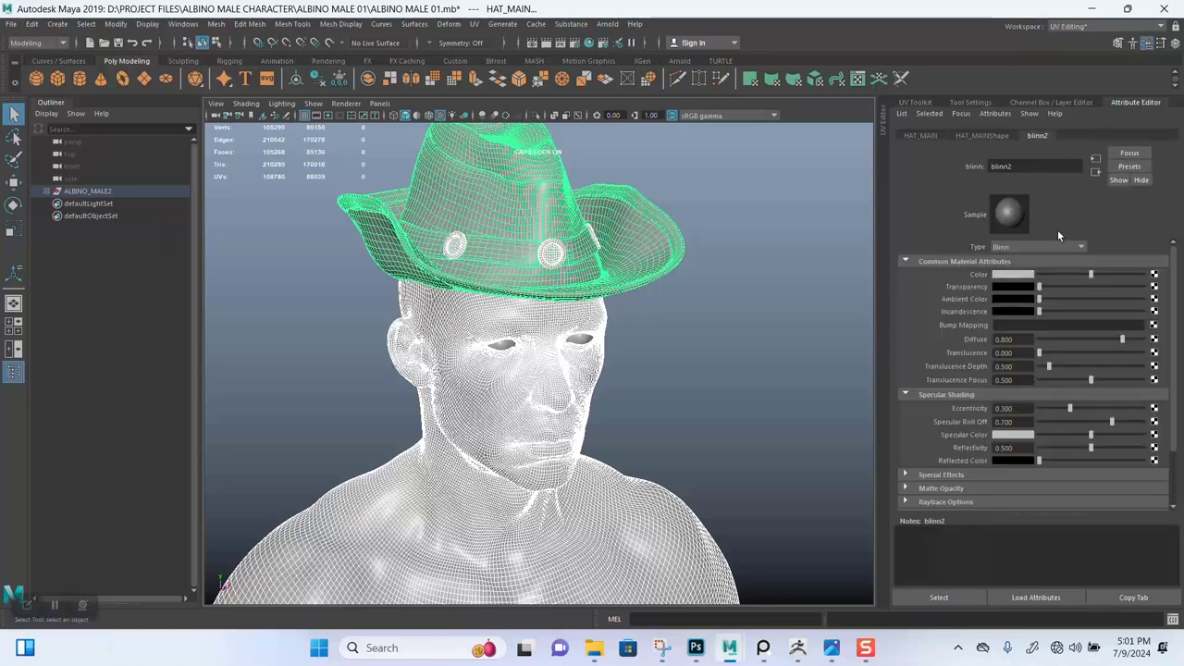
{"action": "left_click", "coordinate": [787, 317]}
{"action": "key", "text": "5"}
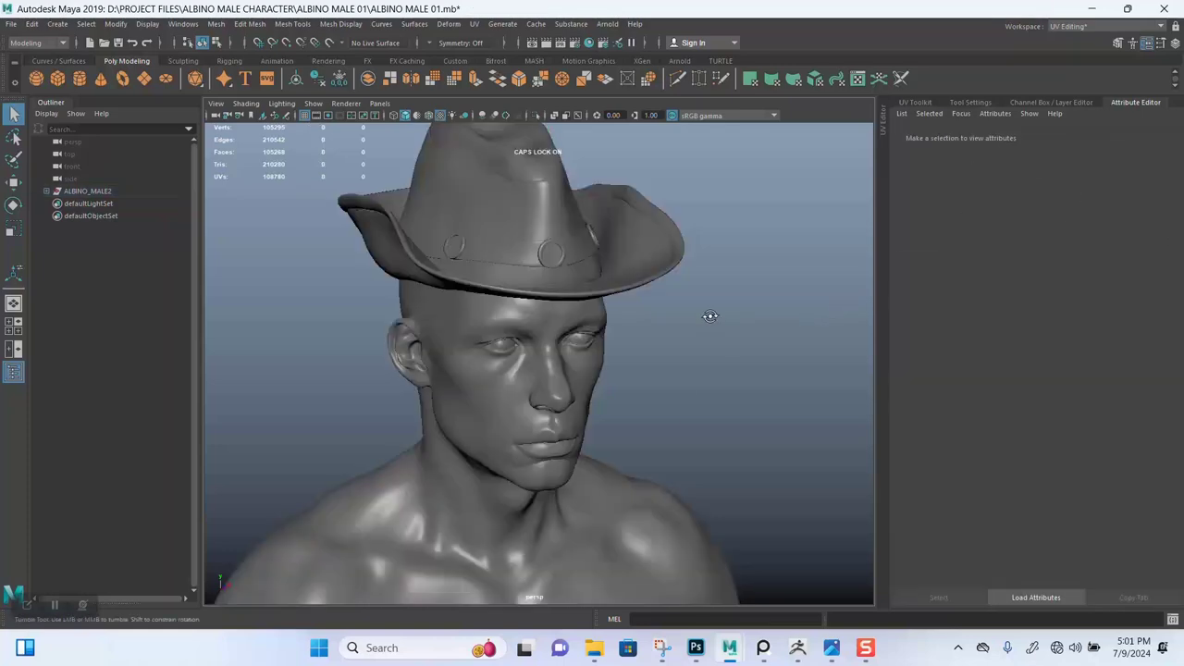
{"action": "mouse_move", "coordinate": [708, 314]}
{"action": "left_mouse_down", "text": "alt"}
{"action": "mouse_move", "coordinate": [642, 323]}
{"action": "mouse_move", "coordinate": [629, 248]}
{"action": "mouse_move", "coordinate": [642, 338]}
{"action": "mouse_move", "coordinate": [650, 304]}
{"action": "mouse_move", "coordinate": [613, 379]}
{"action": "mouse_move", "coordinate": [628, 370]}
{"action": "mouse_move", "coordinate": [610, 337]}
{"action": "left_mouse_up", "text": "alt"}
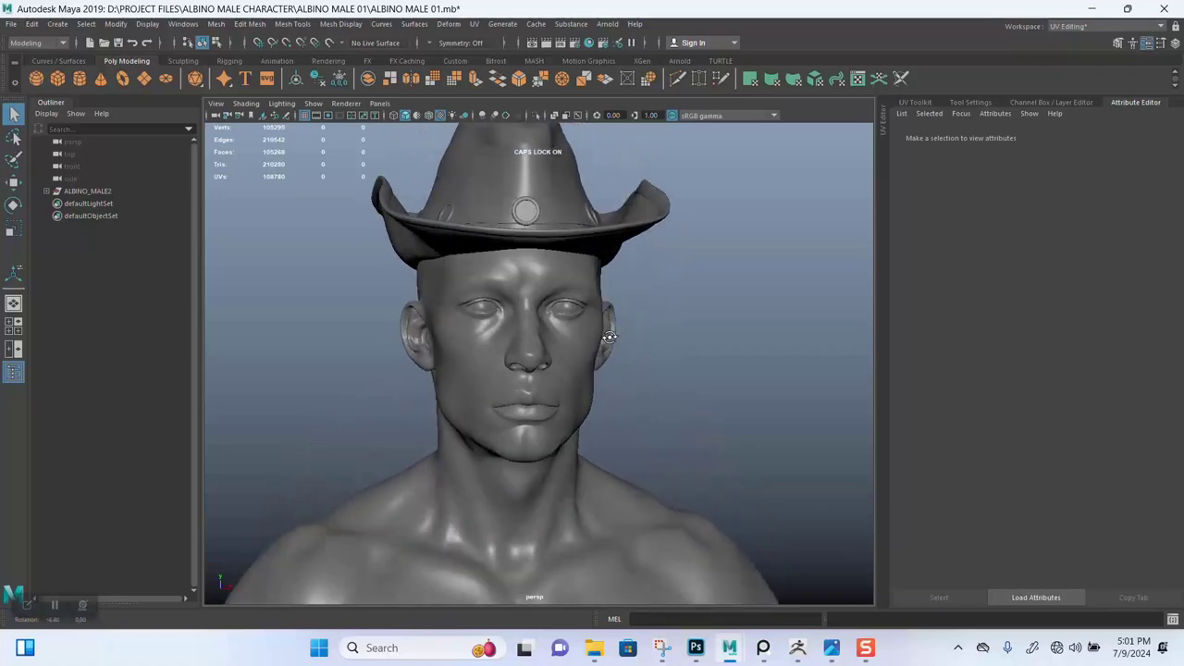
Hide the main hat mesh and the hat coins so the bare head is exposed.
{"action": "left_click", "coordinate": [485, 169]}
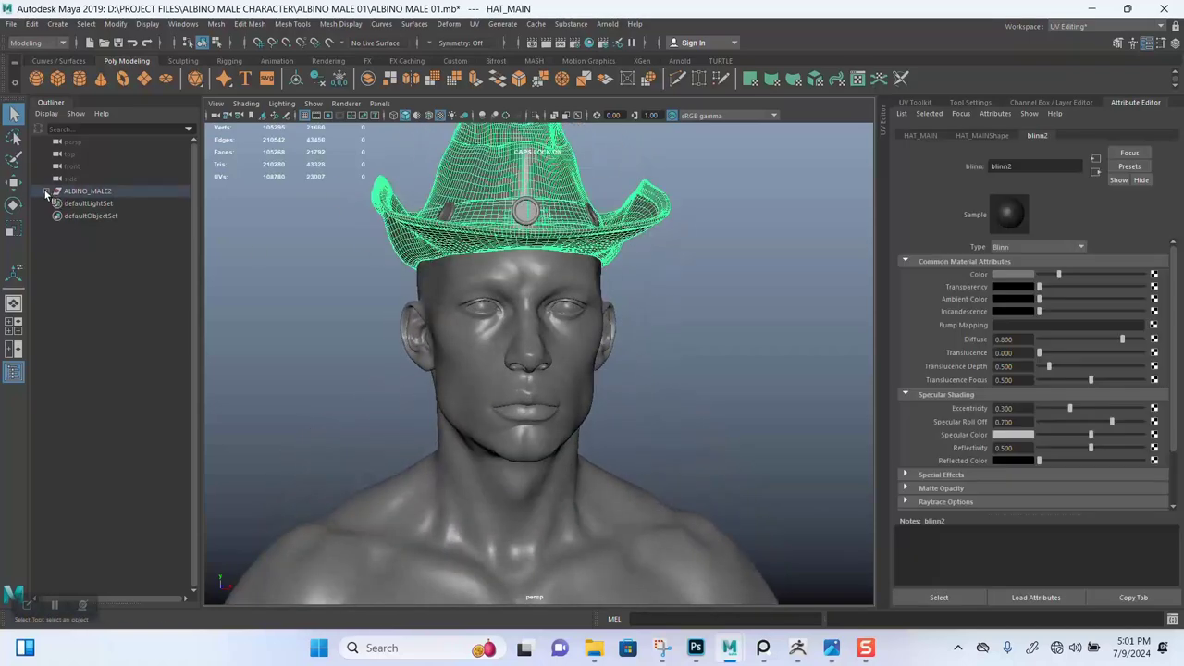
{"action": "left_click", "coordinate": [518, 211]}
{"action": "left_click_drag", "start_coordinate": [649, 261], "coordinate": [713, 397], "text": "alt"}
{"action": "scroll", "coordinate": [721, 402], "scroll_direction": "up", "scroll_amount": 6}
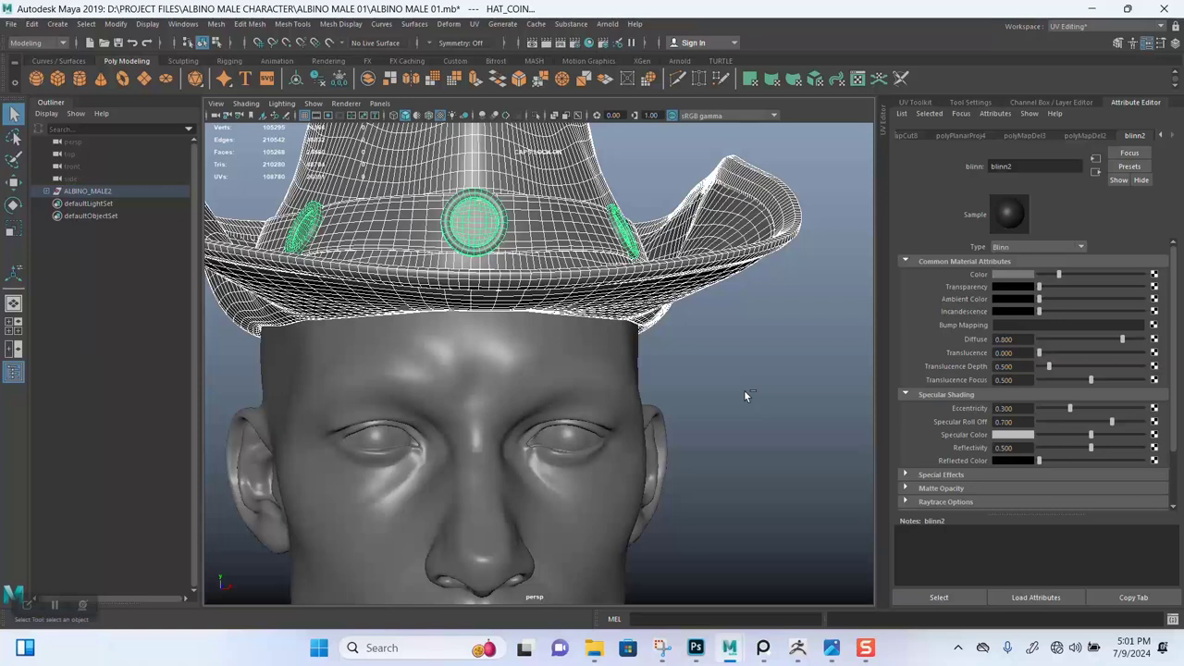
{"action": "key", "text": "ctrl+h"}
{"action": "scroll", "coordinate": [665, 365], "scroll_direction": "down", "scroll_amount": 4}
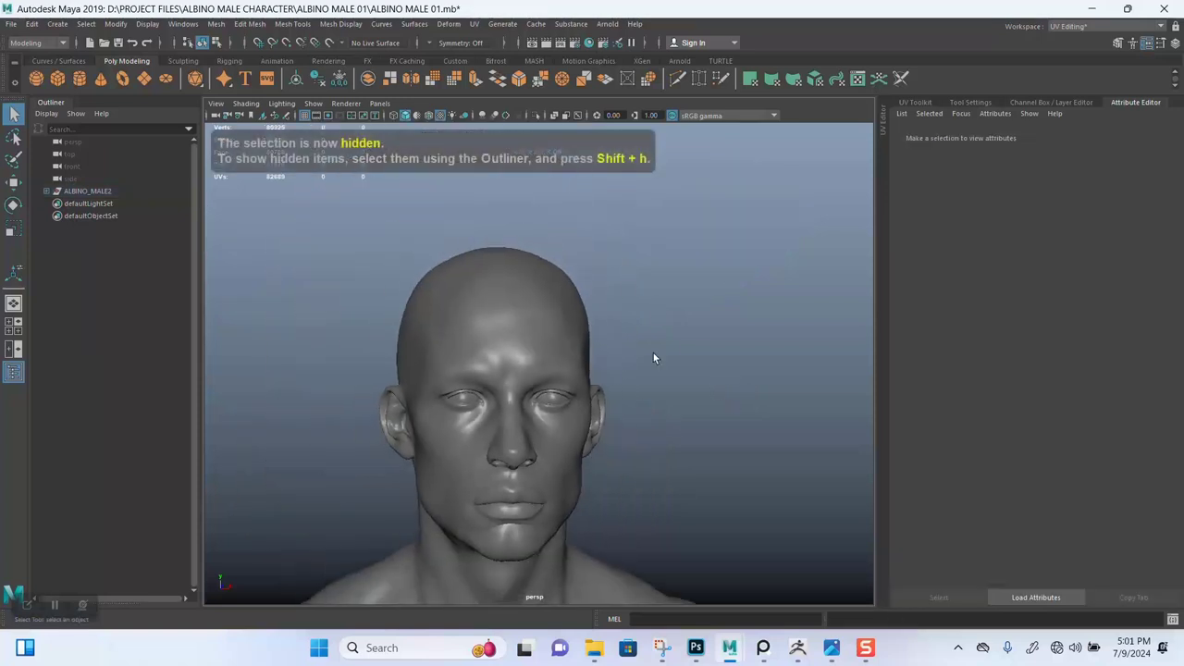
{"action": "middle_click_drag", "start_coordinate": [653, 357], "coordinate": [650, 293], "text": "alt"}
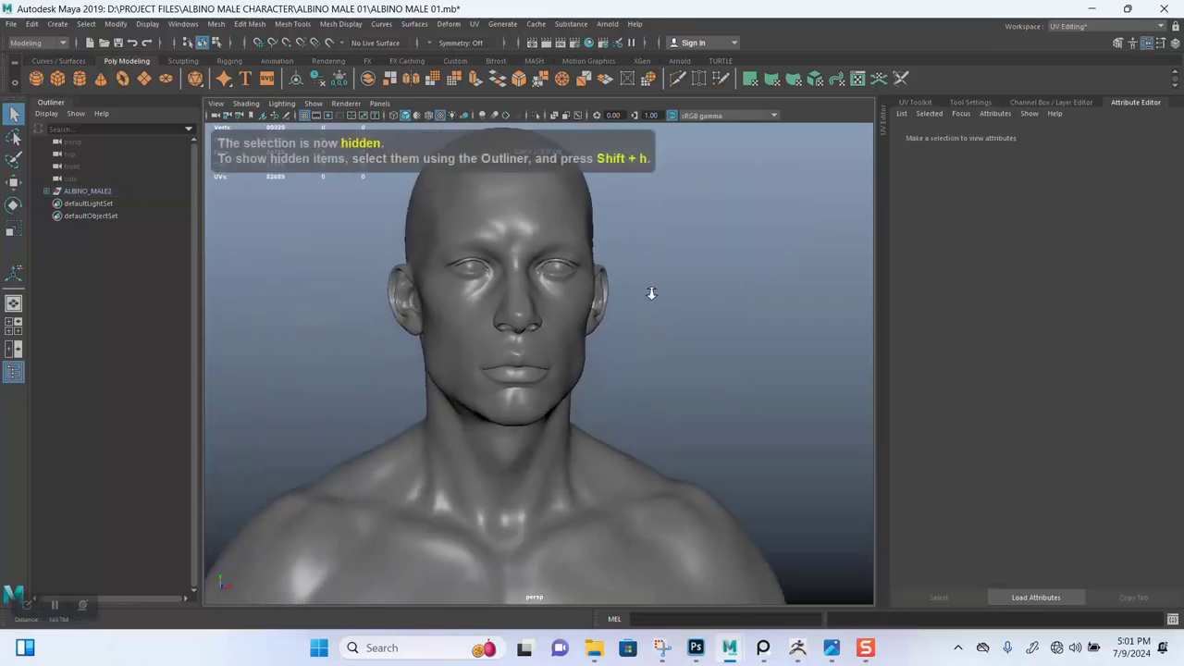
Duplicate the ALBINO_BASE_MALE_03 body mesh.
{"action": "right_click_drag", "start_coordinate": [650, 293], "coordinate": [590, 359], "text": "alt"}
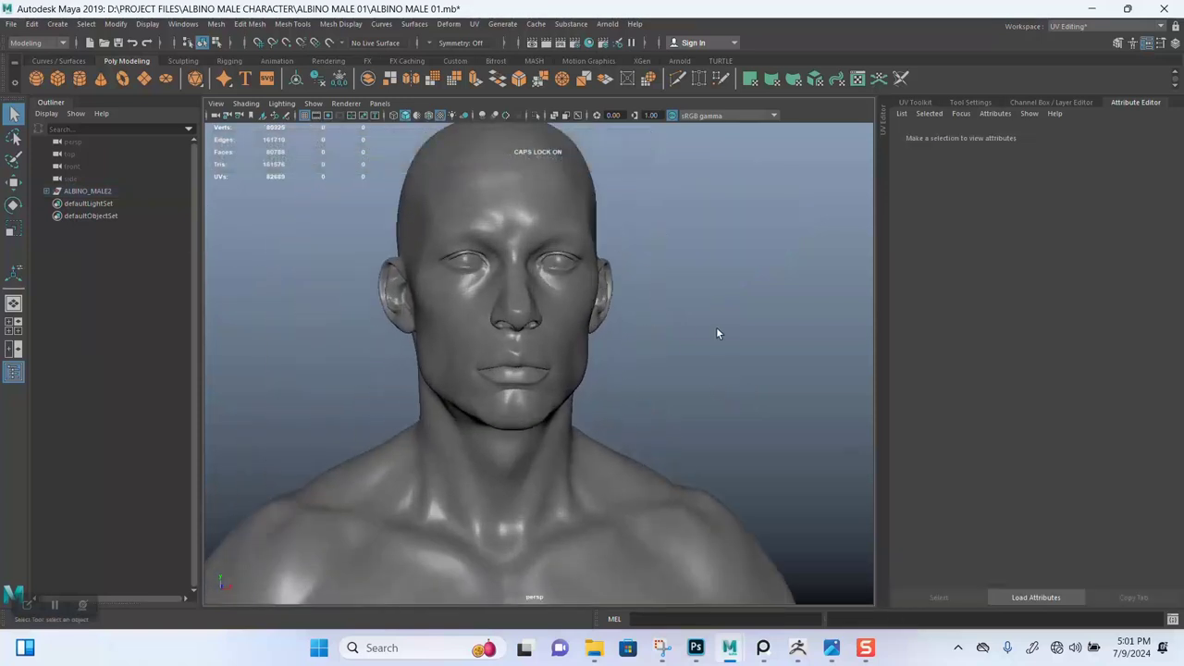
{"action": "left_click_drag", "start_coordinate": [683, 322], "coordinate": [539, 287], "text": "alt"}
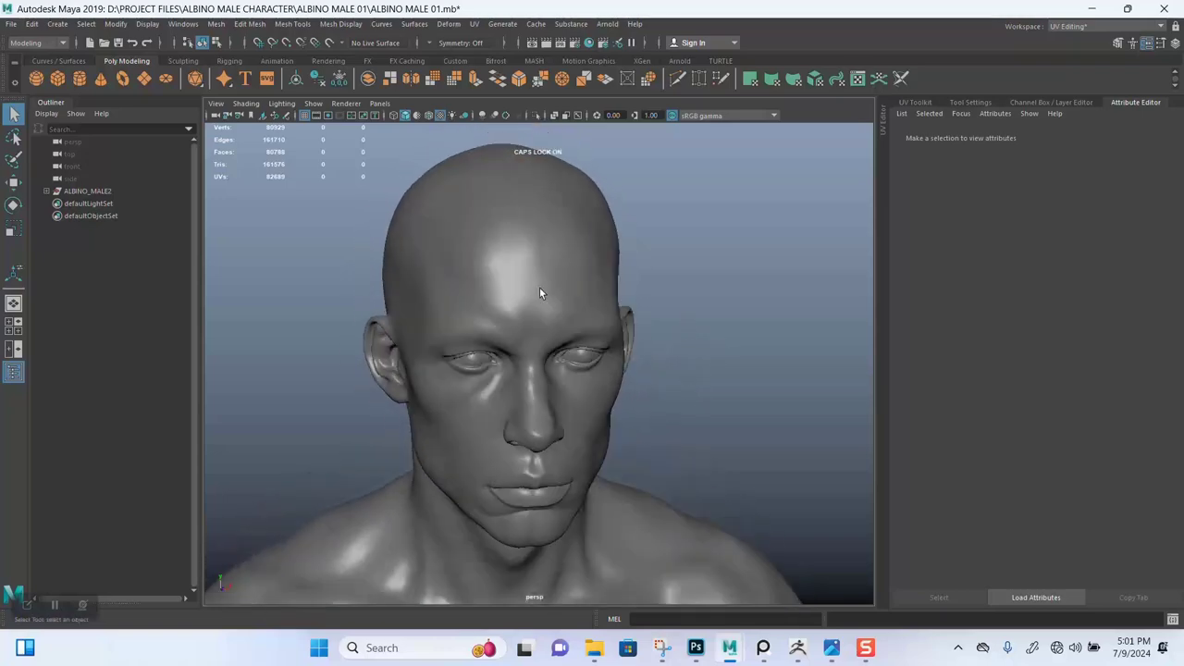
{"action": "left_click", "coordinate": [606, 343]}
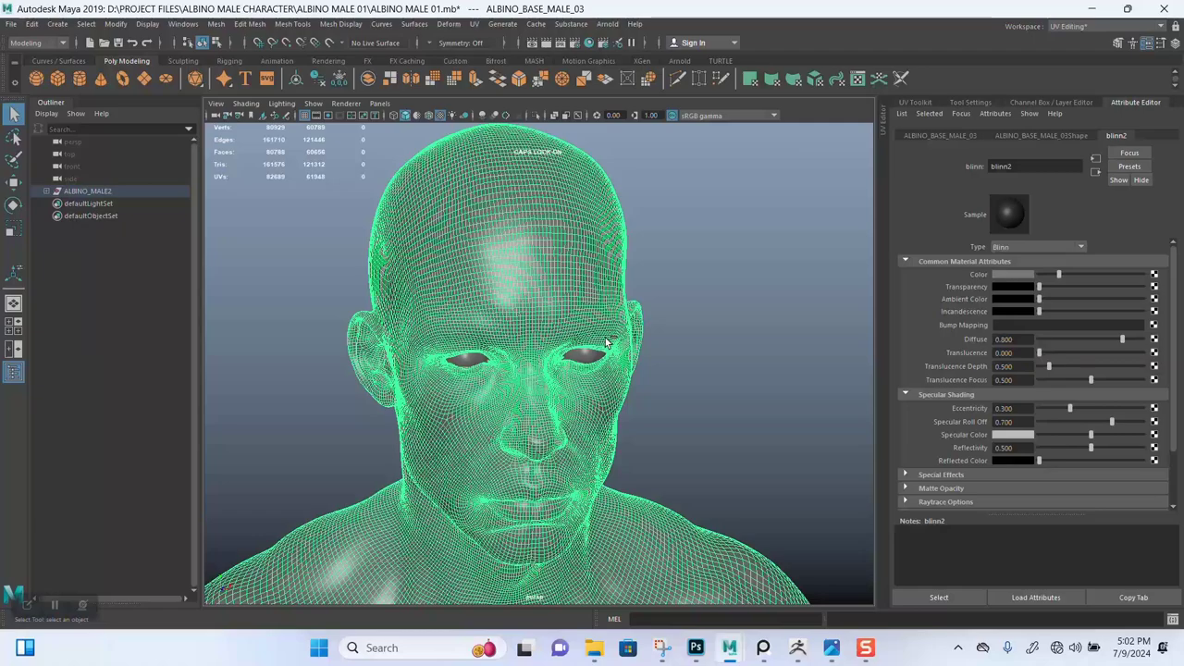
{"action": "left_click_drag", "start_coordinate": [618, 326], "coordinate": [564, 316], "text": "alt"}
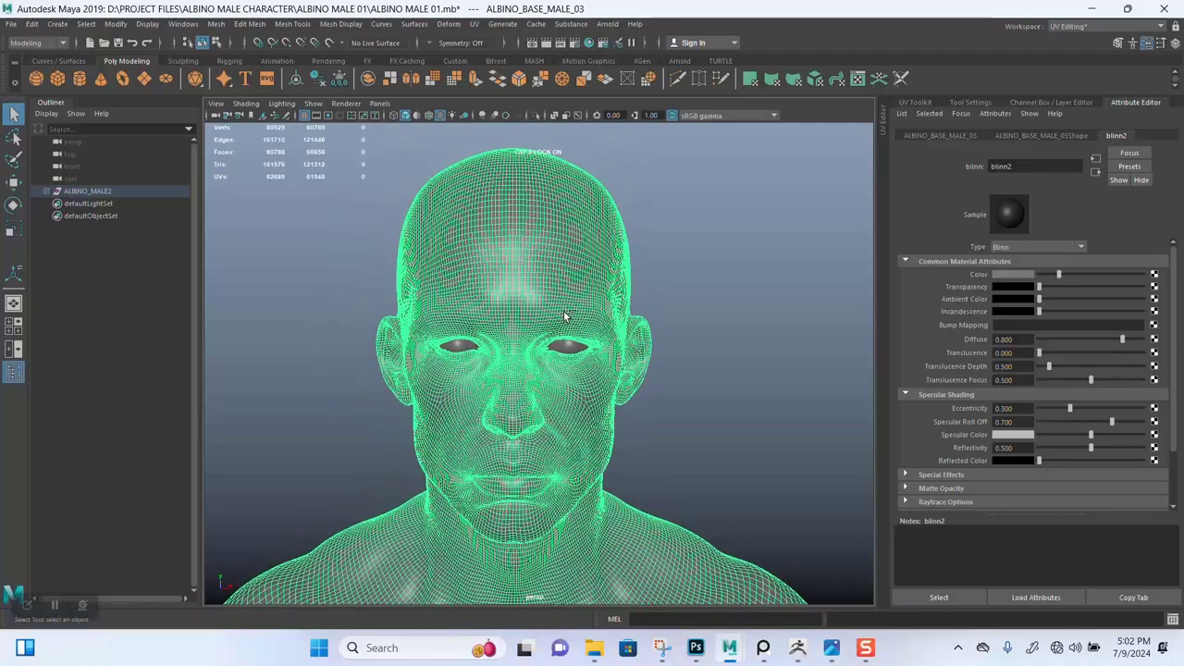
{"action": "key", "text": "ctrl+d"}
{"action": "right_click_drag", "start_coordinate": [604, 283], "coordinate": [706, 308], "text": "alt"}
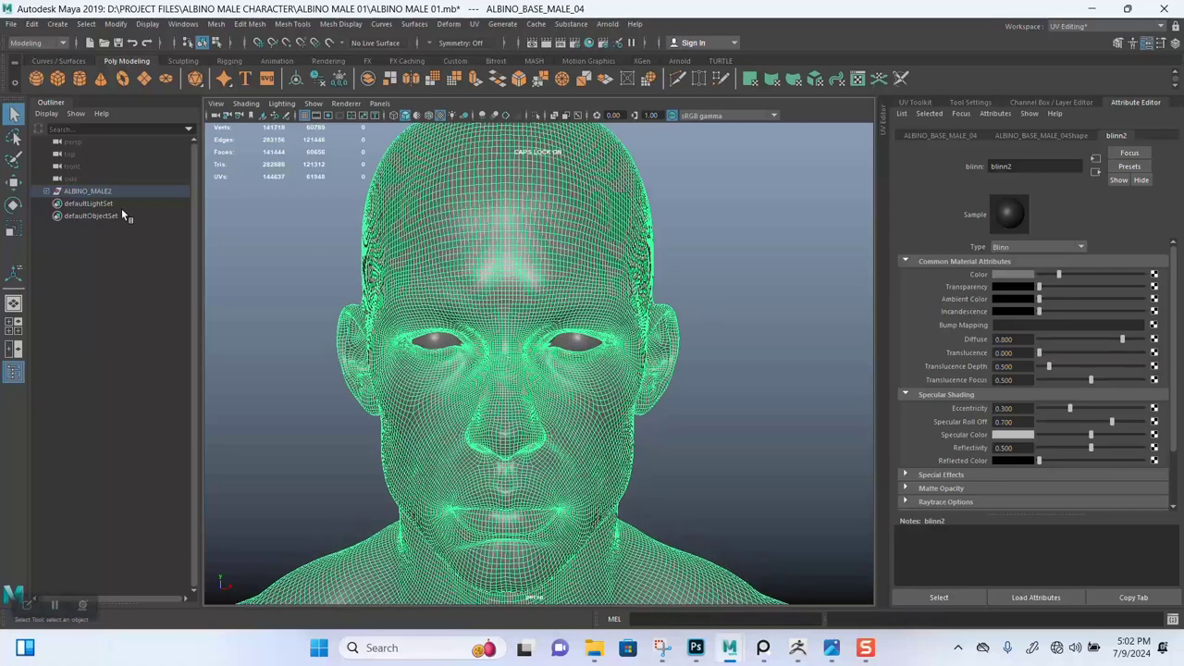
Rename the duplicated body mesh as HEAD SCALP and select it in the scene.
{"action": "left_click", "coordinate": [46, 191]}
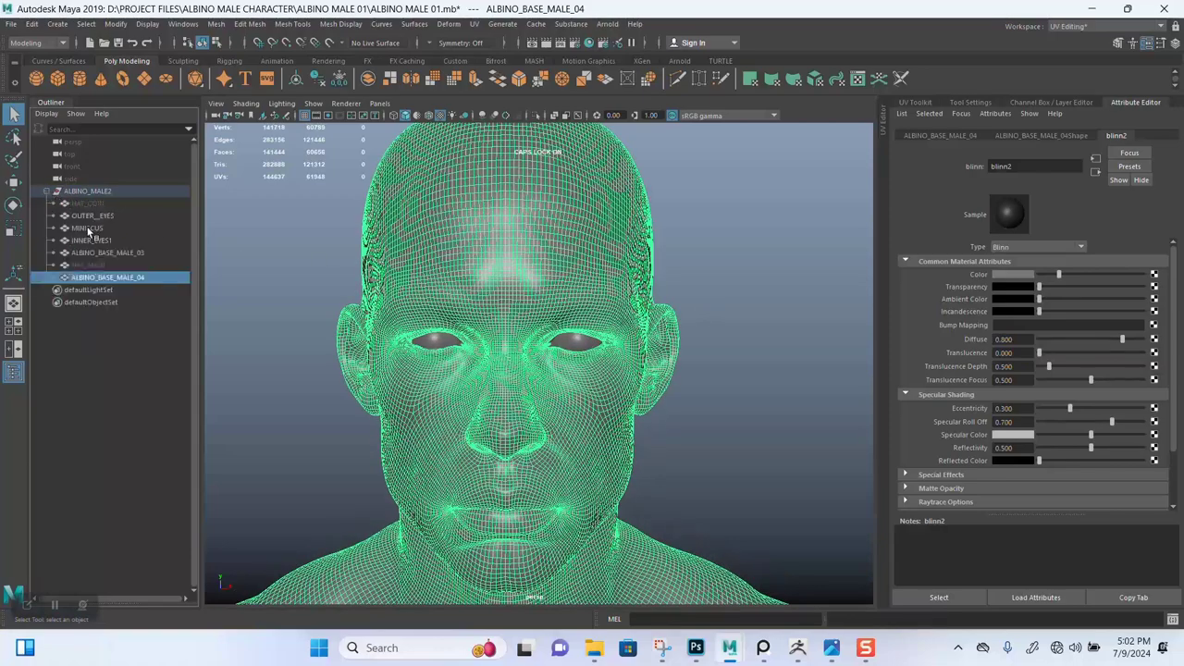
{"action": "double_click", "coordinate": [107, 278]}
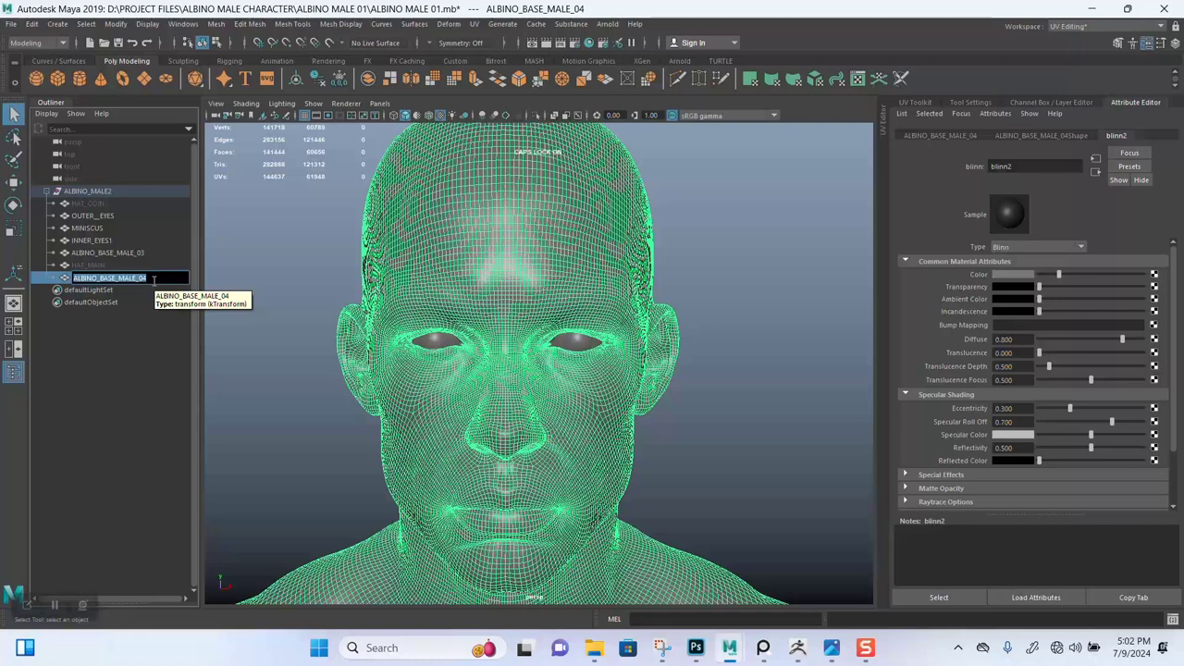
{"action": "type", "text": "HEAD"}
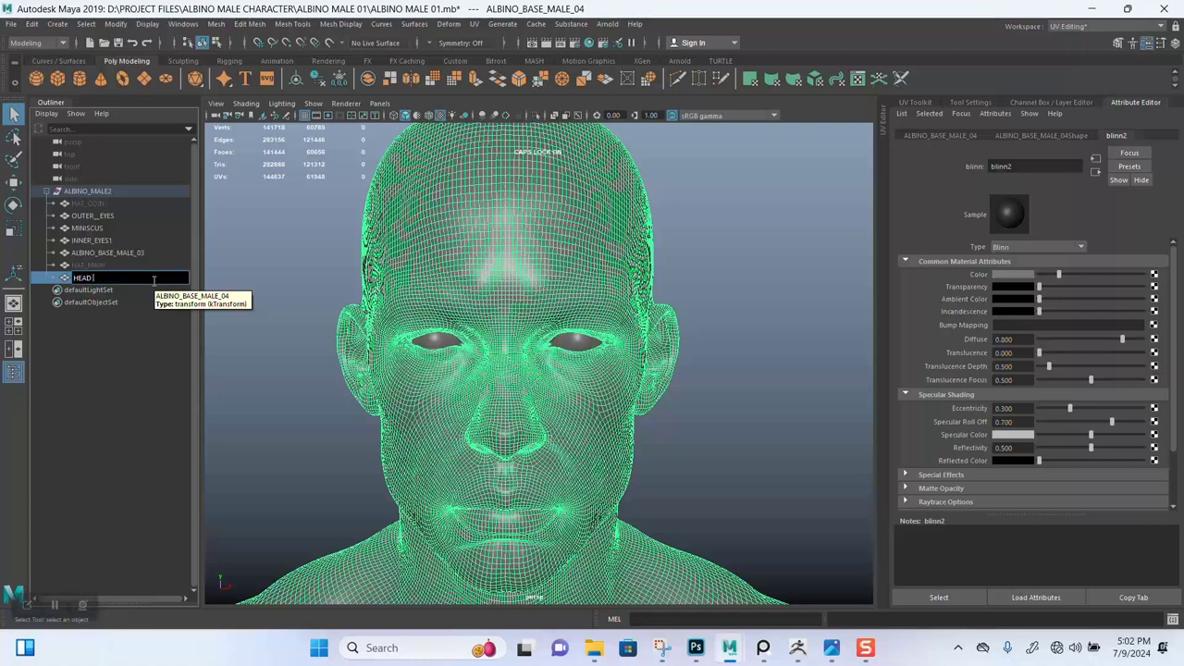
{"action": "type", "text": " SCALP"}
{"action": "key", "text": "Return"}
{"action": "left_click", "coordinate": [730, 271]}
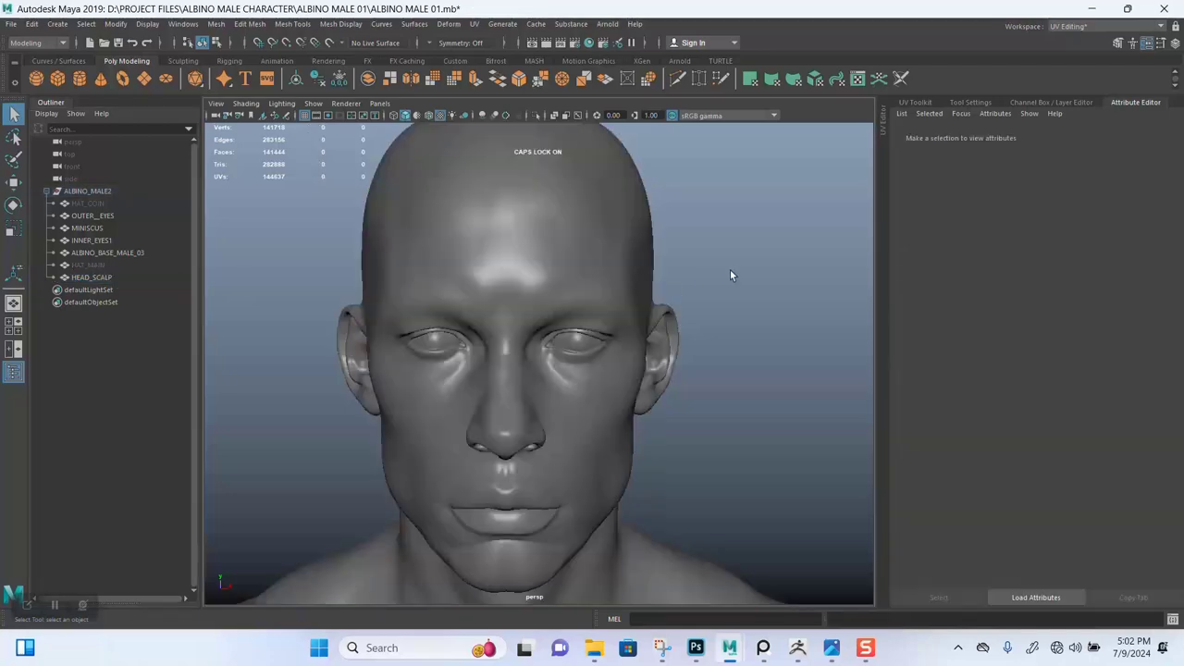
{"action": "left_click", "coordinate": [535, 231]}
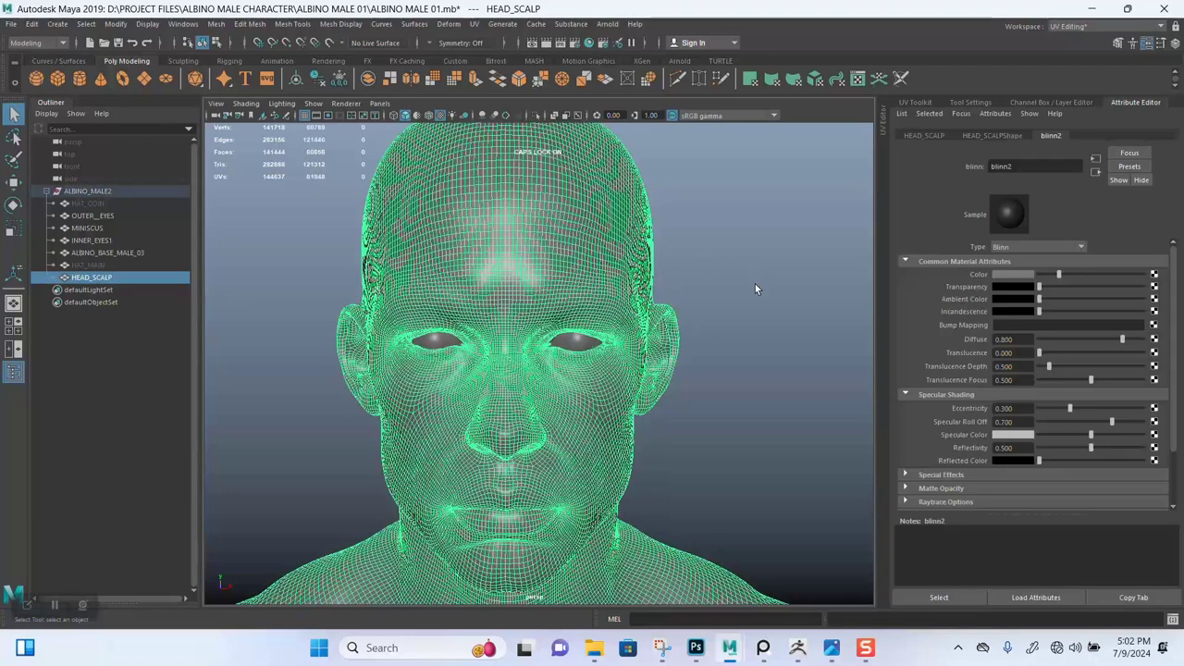
Clear the HEAD_SCALP selection and save the scene.
{"action": "scroll", "coordinate": [713, 259], "scroll_direction": "down", "scroll_amount": 3}
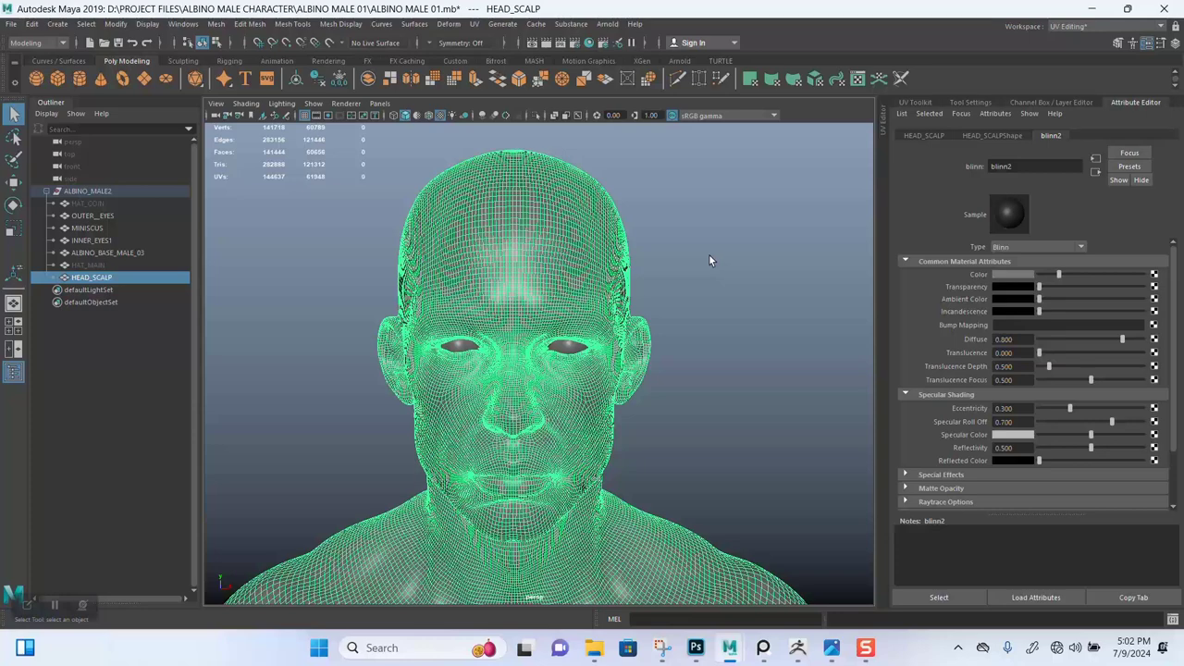
{"action": "left_click", "coordinate": [710, 256]}
{"action": "left_click_drag", "start_coordinate": [708, 256], "coordinate": [667, 273], "text": "alt"}
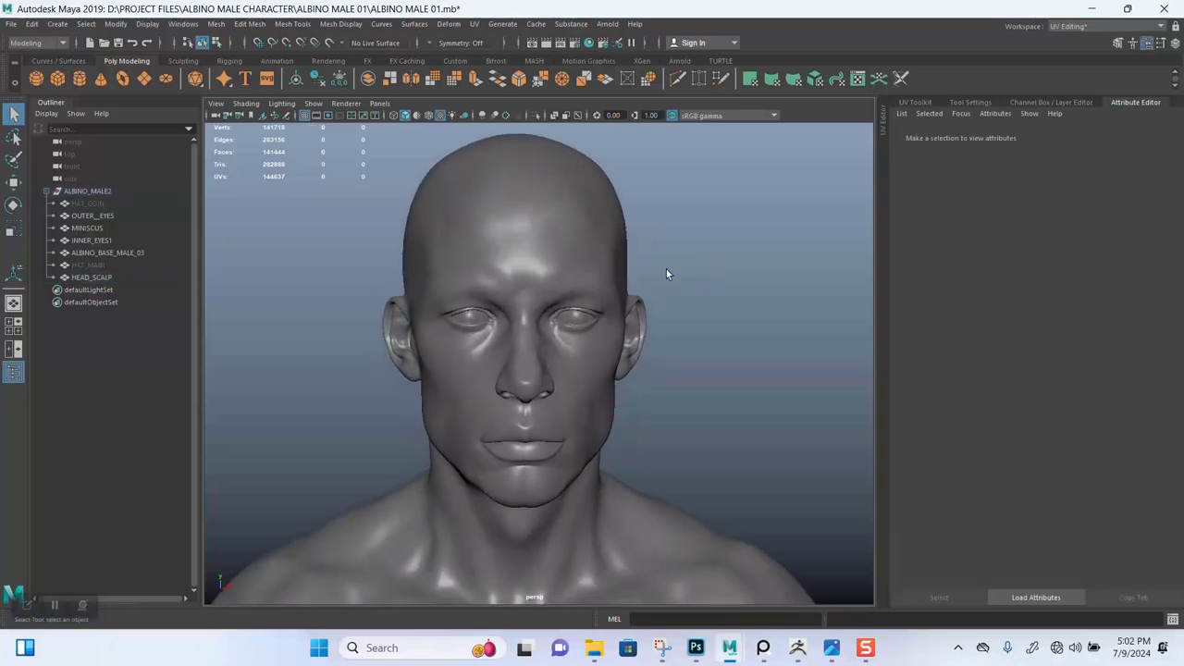
{"action": "key", "text": "ctrl+s"}
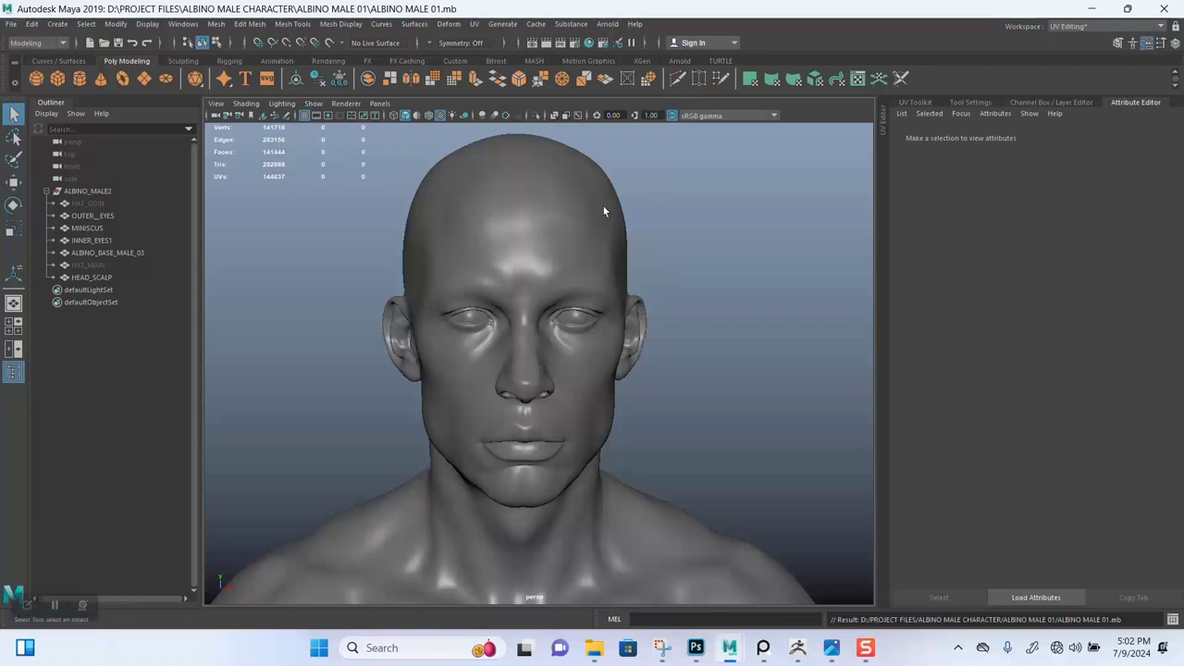
Start a new Maya project and name it ALBINO MALE.
{"action": "left_click", "coordinate": [11, 24]}
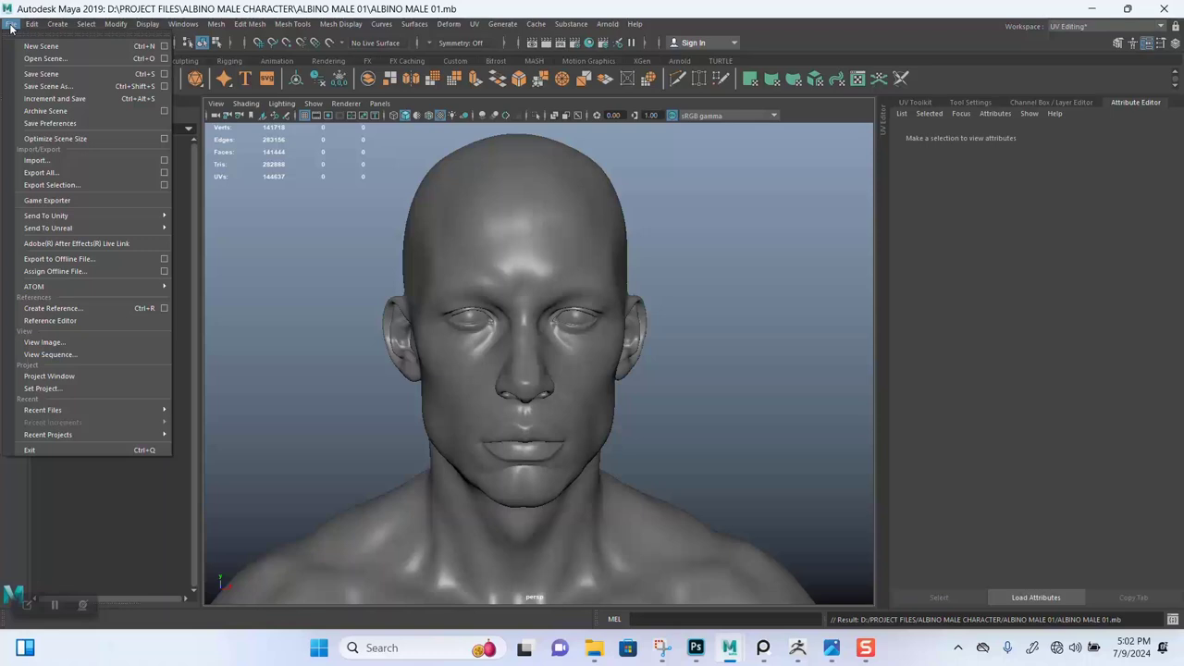
{"action": "left_click", "coordinate": [54, 376]}
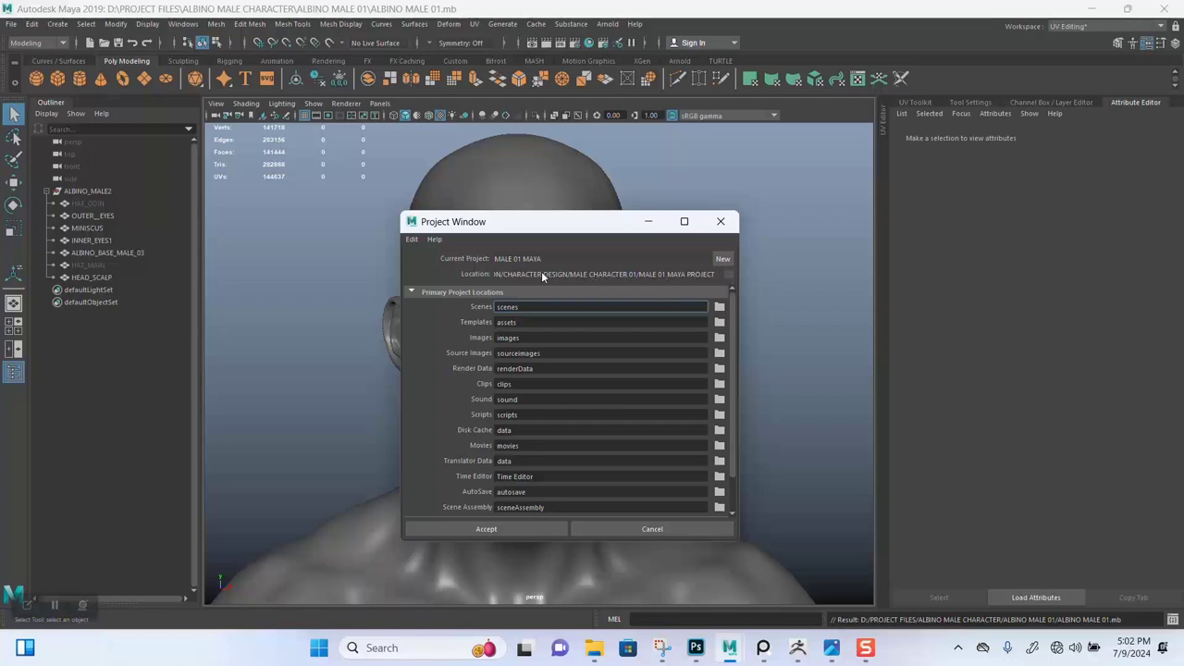
{"action": "left_click", "coordinate": [723, 261]}
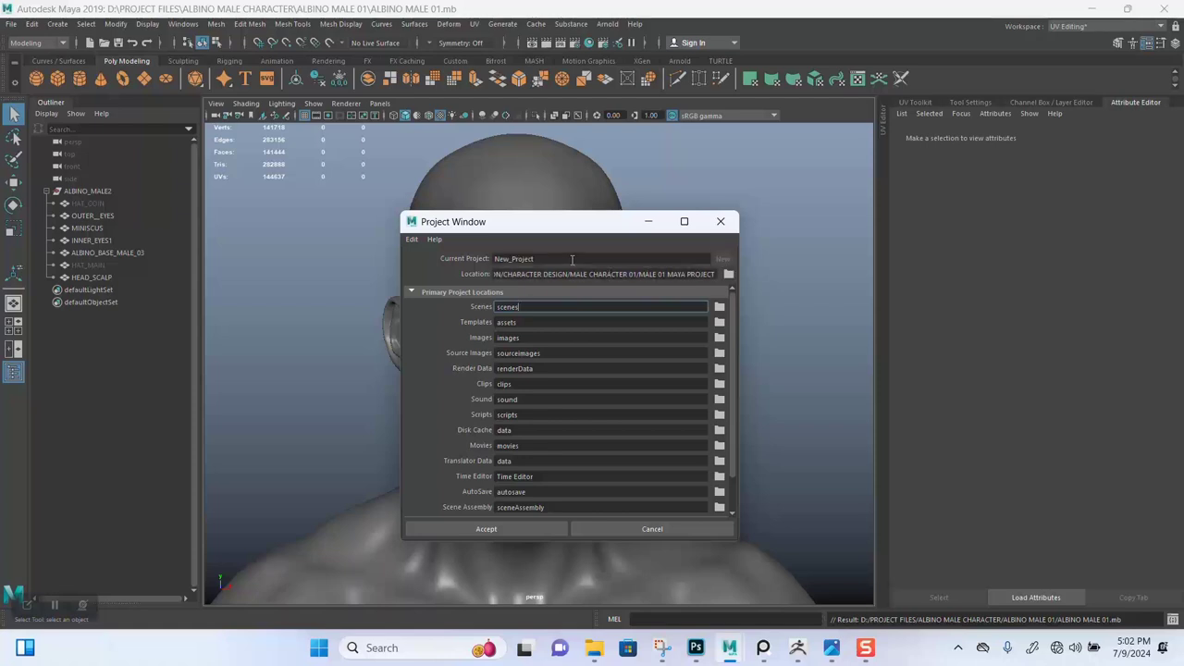
{"action": "left_click_drag", "start_coordinate": [572, 260], "coordinate": [459, 258]}
{"action": "type", "text": "al"}
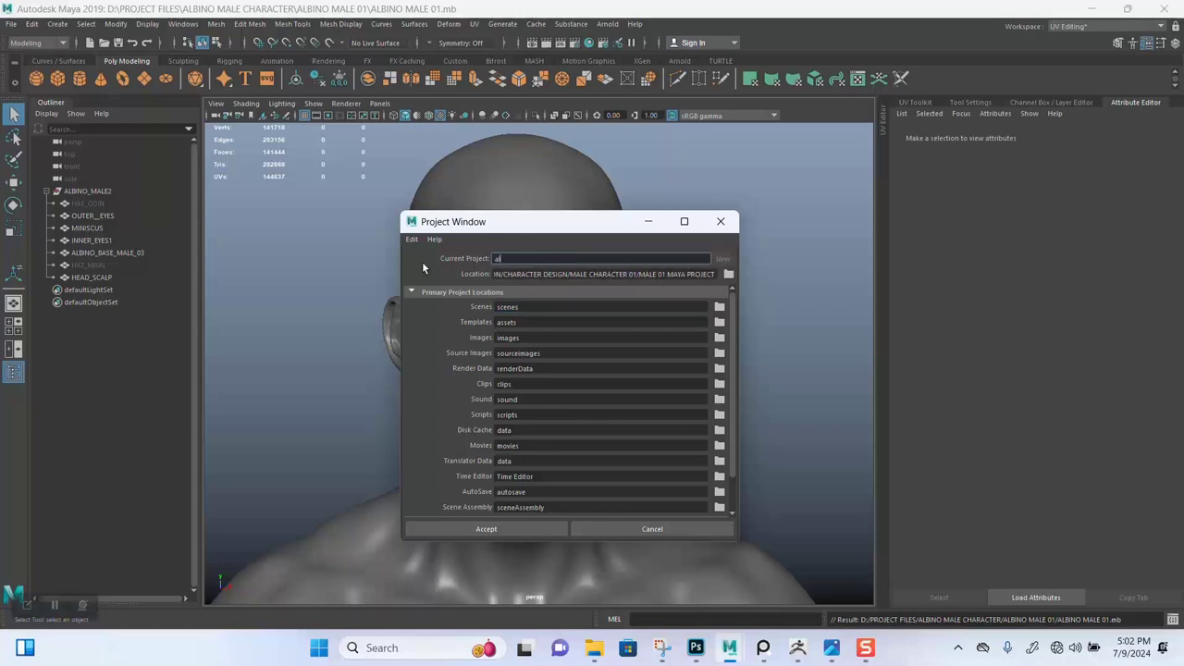
{"action": "type", "text": "bi"}
{"action": "key", "text": "Caps_Lock"}
{"action": "type", "text": "ALBINO M"}
{"action": "key", "text": "BackSpace"}
Set the project's location to D:\PROJECT FILES\ALBINO MALE CHARACTER\ALBINO MALE 01 and create the project.
{"action": "left_click", "coordinate": [728, 273]}
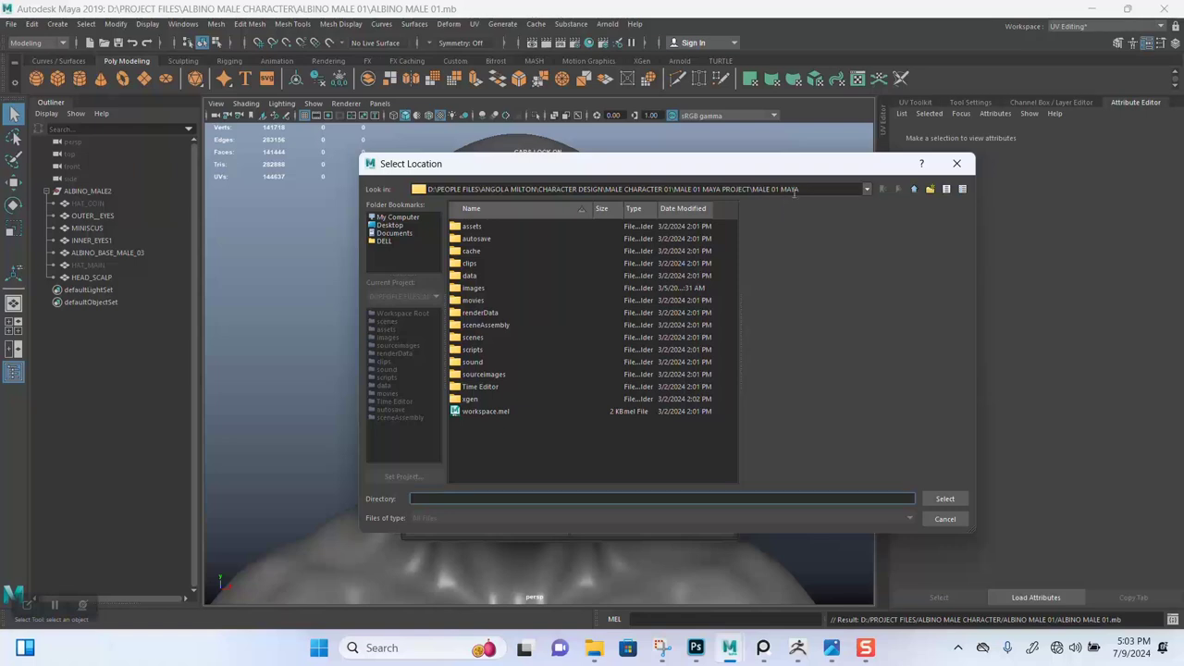
{"action": "left_click_drag", "start_coordinate": [807, 187], "coordinate": [427, 189]}
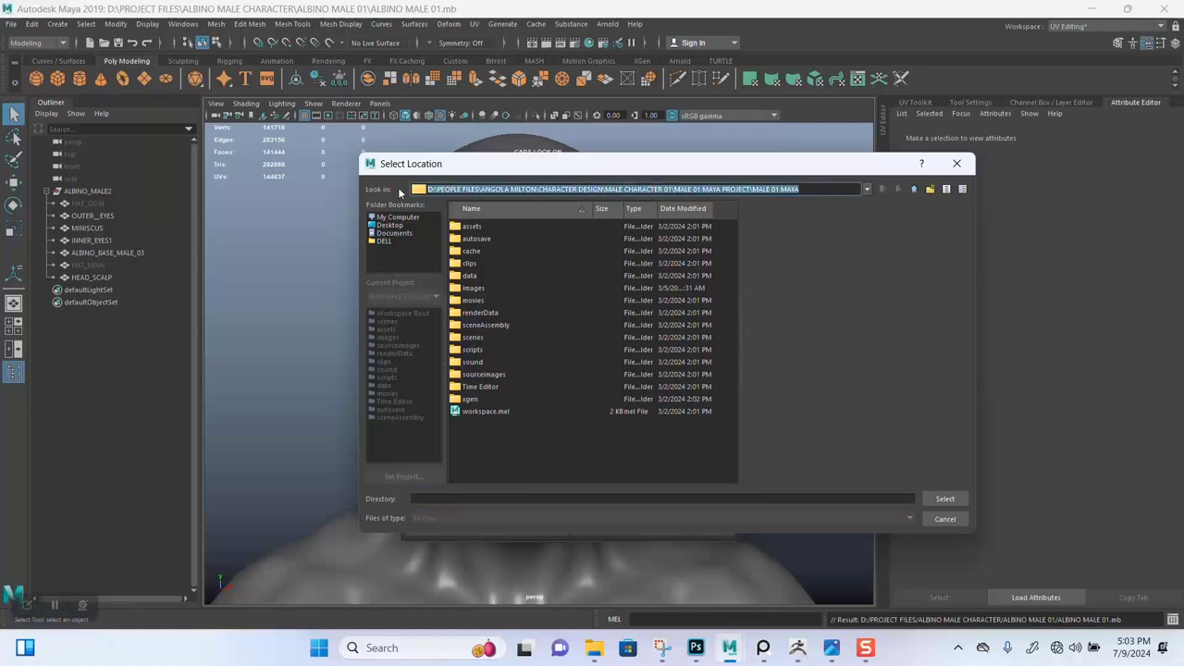
{"action": "type", "text": "D:\\PROJECT FILES\\ALBINO MALE CHARACTER\\ALBINO MALE 01\\SP TEXTURES"}
{"action": "key", "text": "Return"}
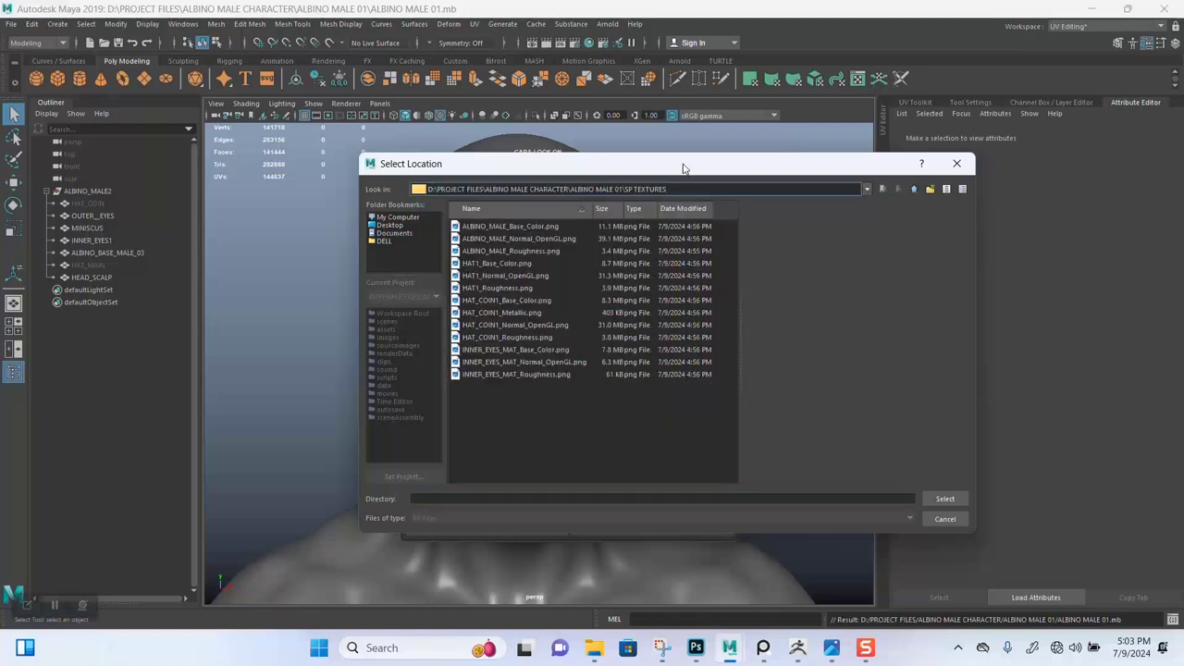
{"action": "left_click", "coordinate": [913, 192]}
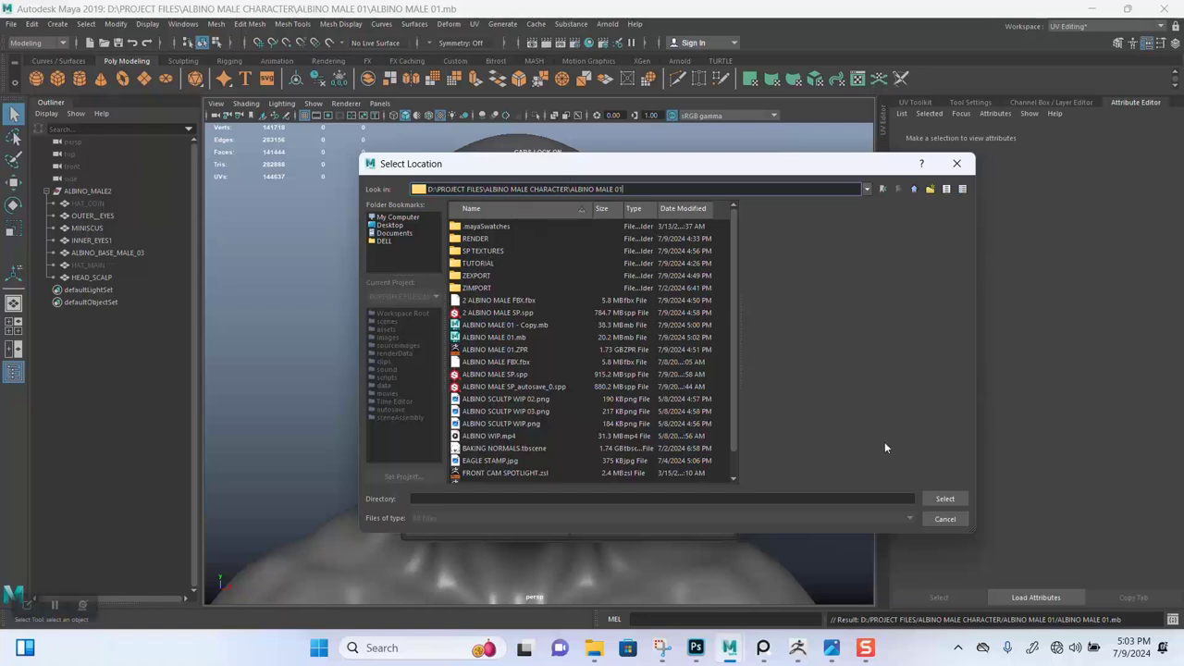
{"action": "left_click", "coordinate": [944, 498]}
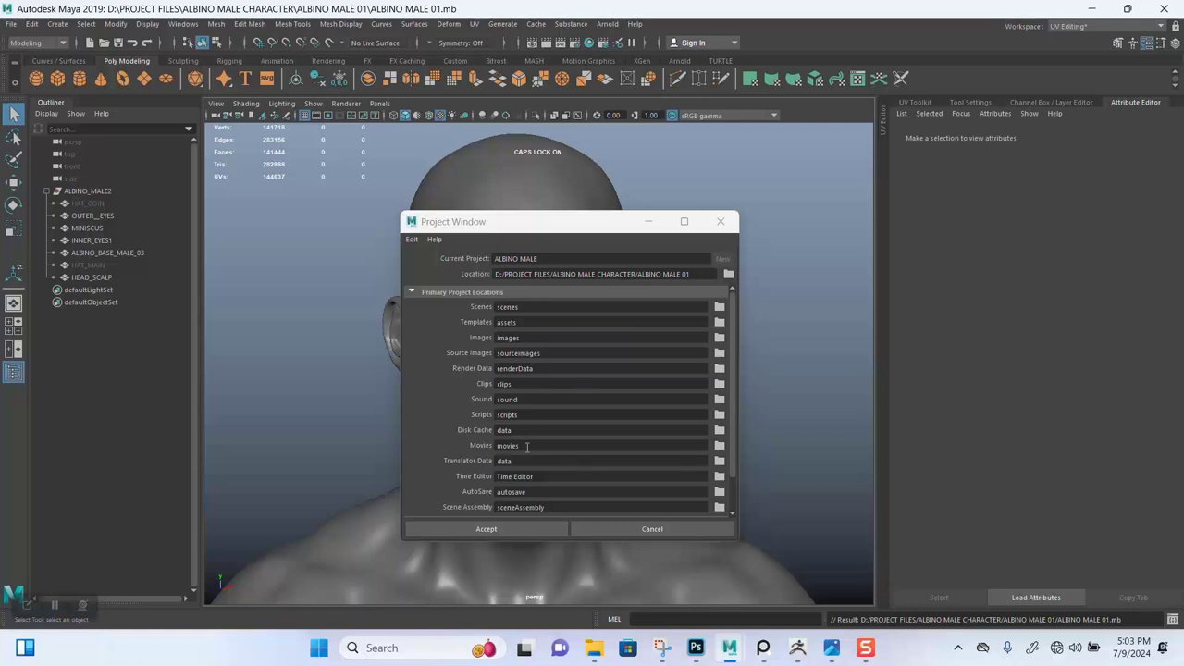
{"action": "left_click", "coordinate": [486, 529]}
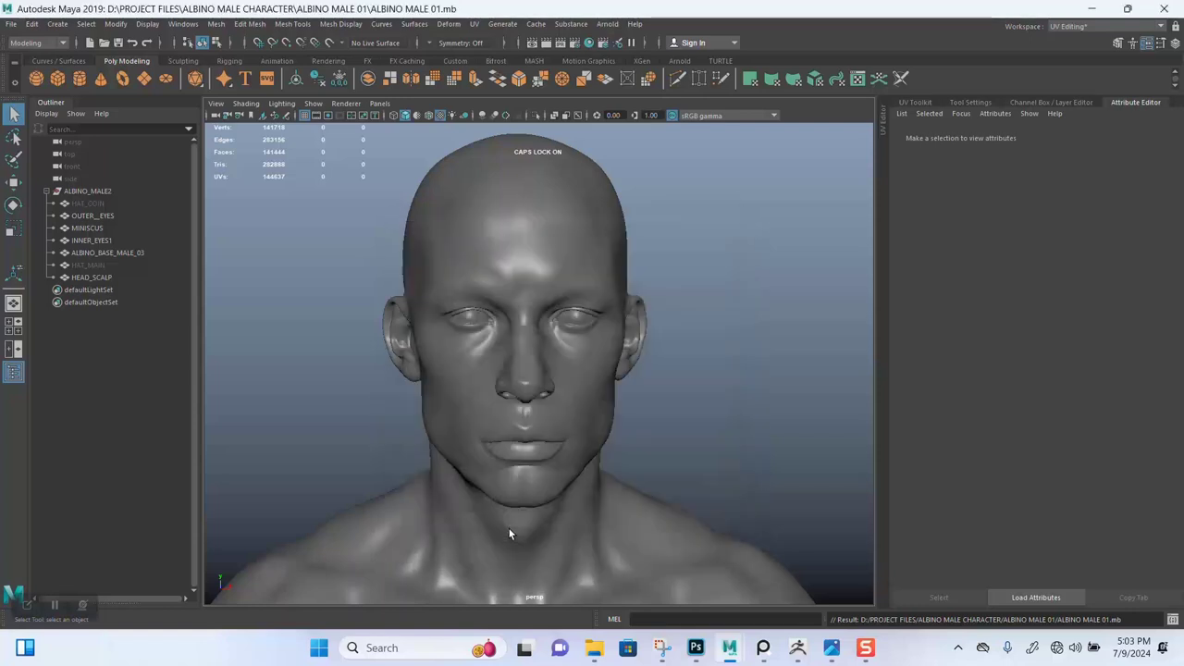
Save the scene with the new project set.
{"action": "scroll", "coordinate": [577, 394], "scroll_direction": "down", "scroll_amount": 1}
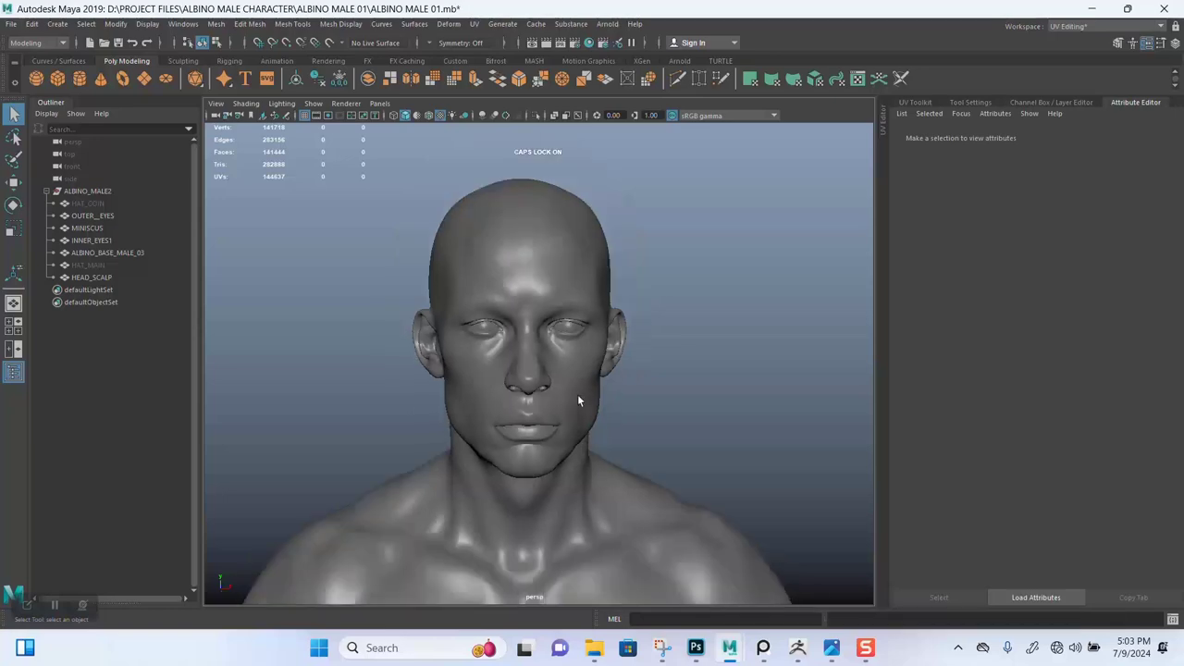
{"action": "scroll", "coordinate": [577, 394], "scroll_direction": "up", "scroll_amount": 1}
{"action": "key", "text": "ctrl+s"}
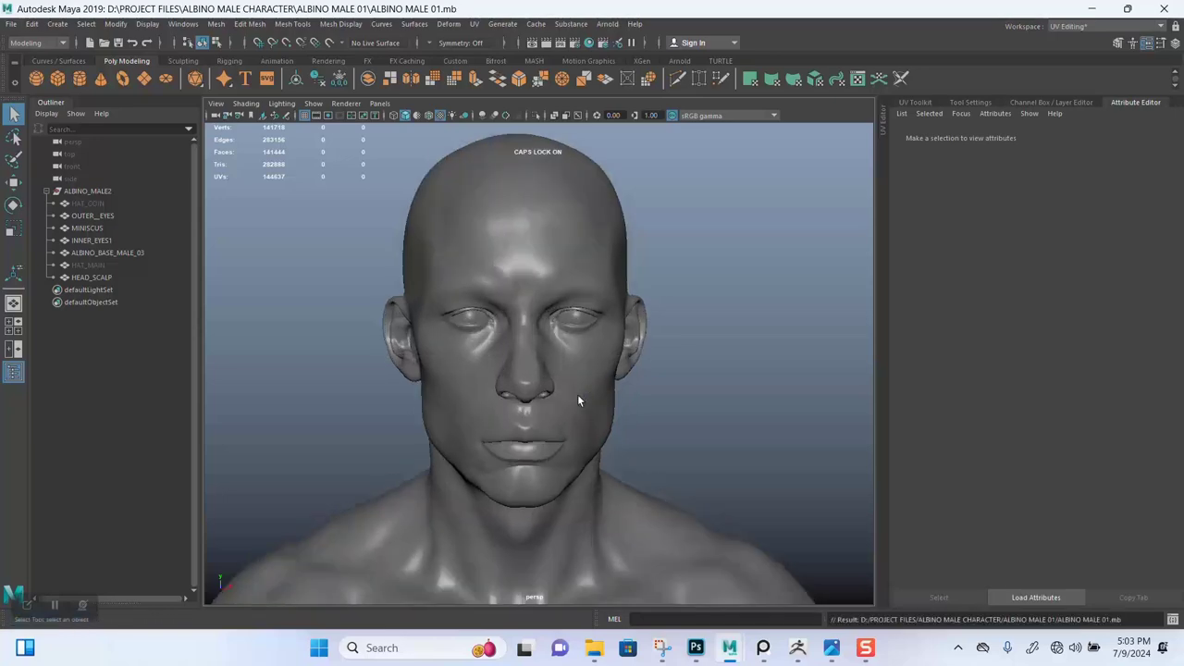
Switch to File Explorer, check the folders inside the new ALBINO MALE project folder, and return to Maya.
{"action": "left_click", "coordinate": [594, 648]}
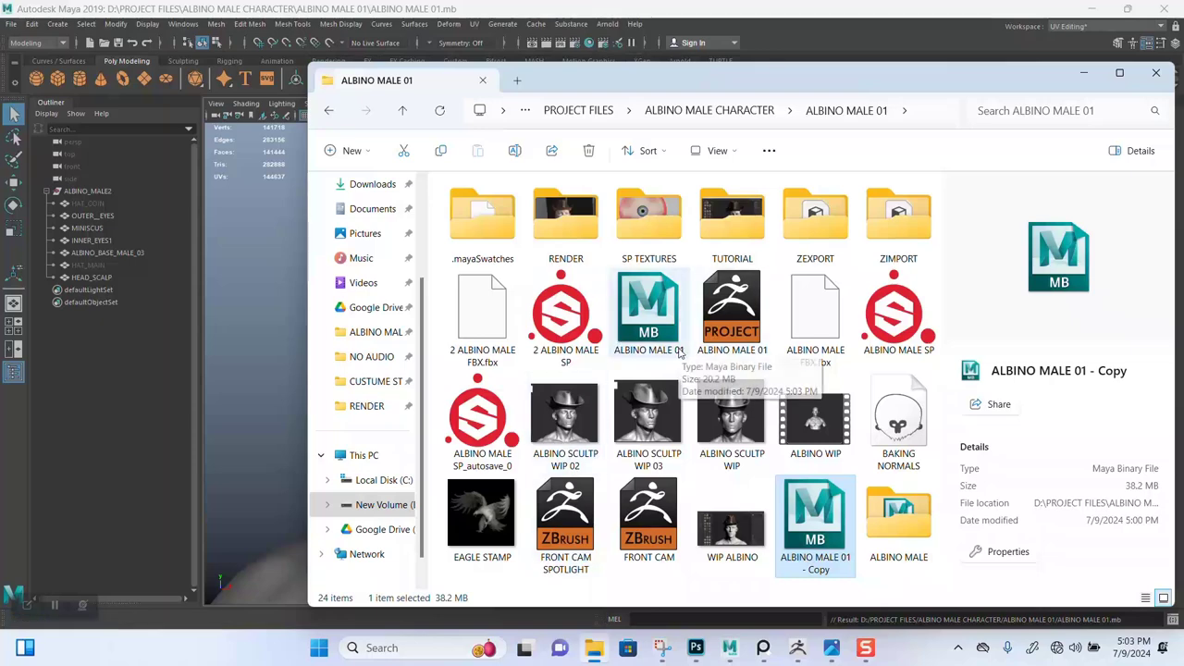
{"action": "double_click", "coordinate": [899, 518]}
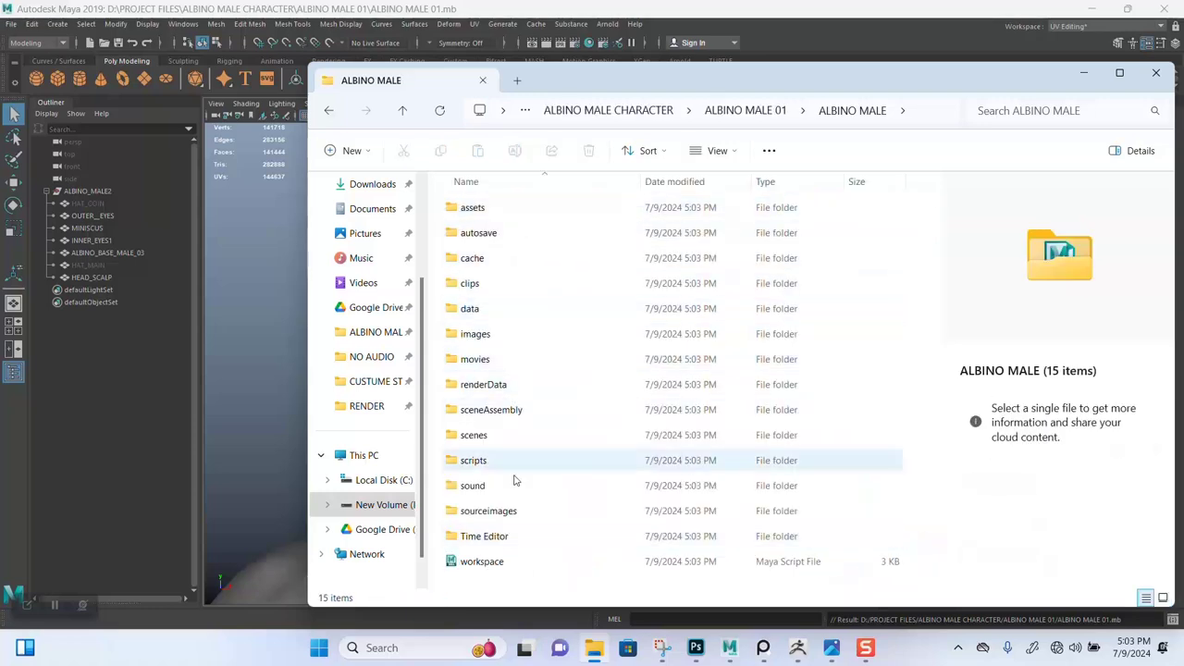
{"action": "left_click", "coordinate": [329, 113]}
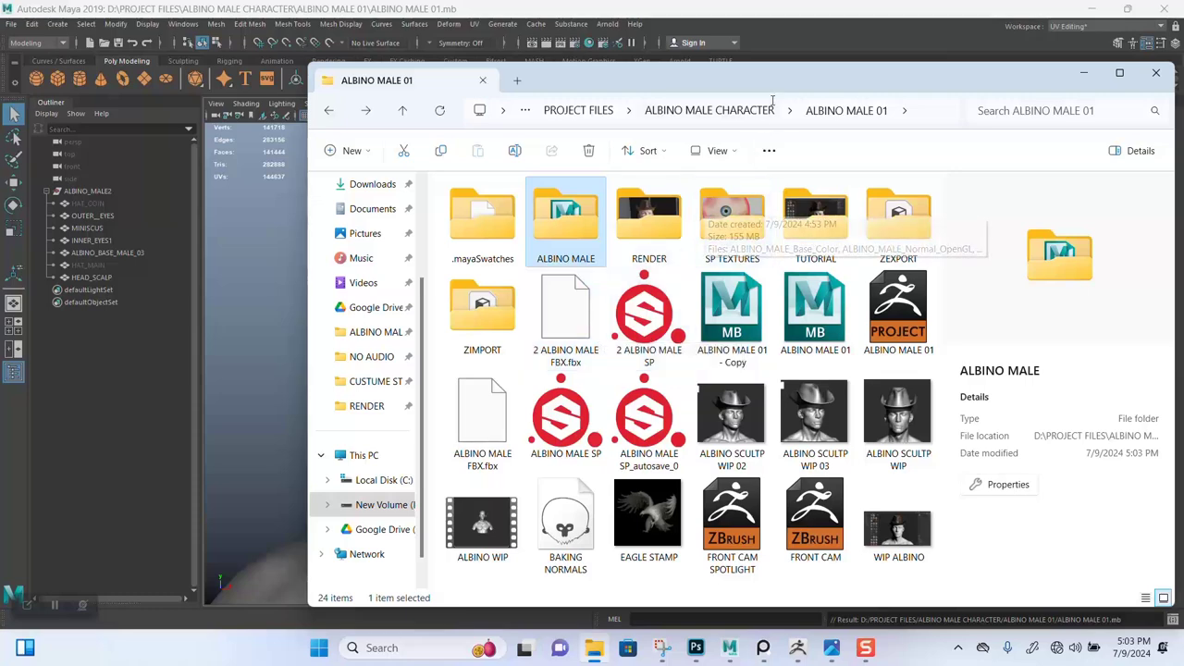
{"action": "left_click_drag", "start_coordinate": [749, 86], "coordinate": [659, 104]}
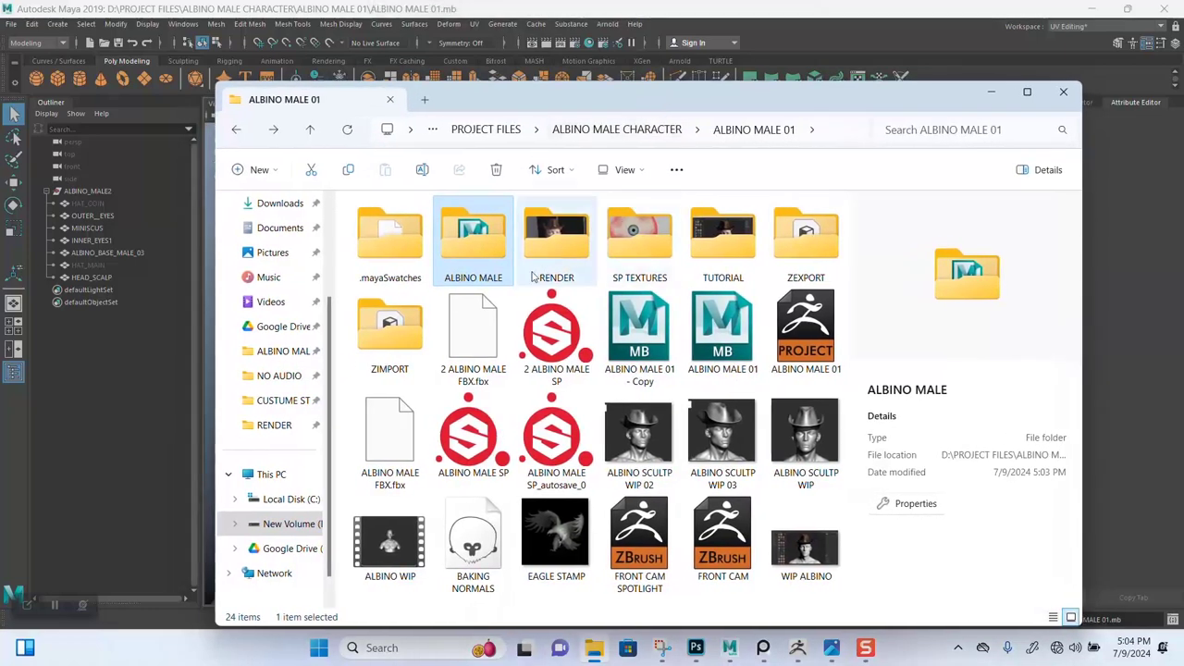
{"action": "left_click", "coordinate": [988, 97]}
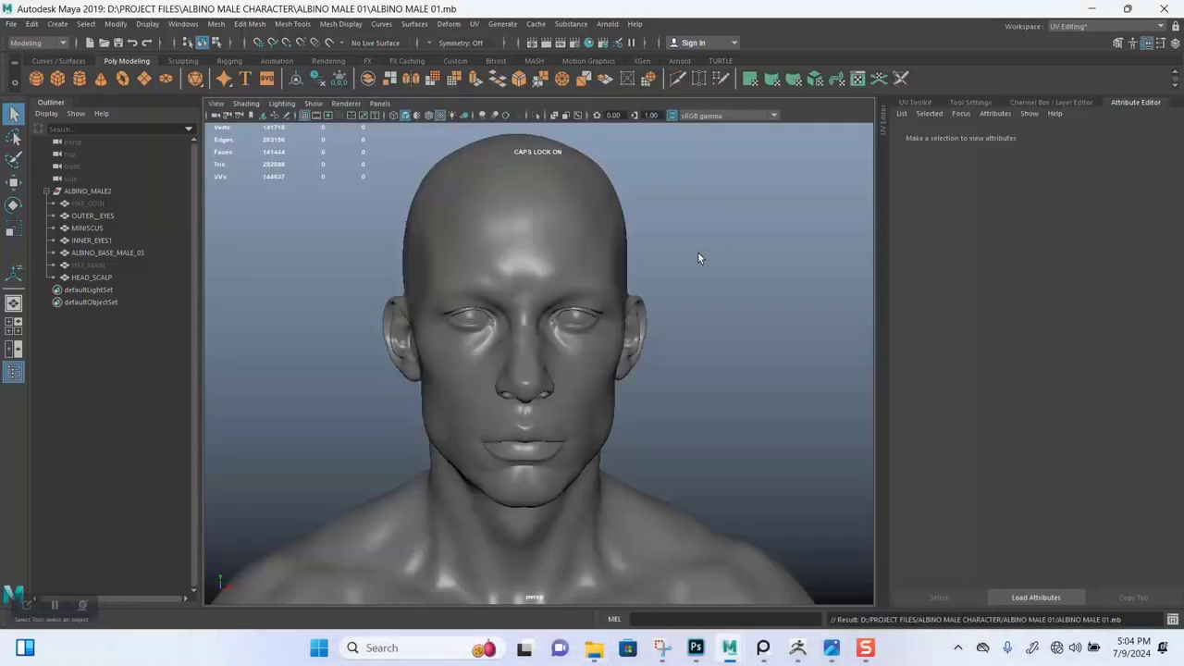
Turn the view to a three-quarter angle of the head and save the scene.
{"action": "key", "text": "Caps_Lock"}
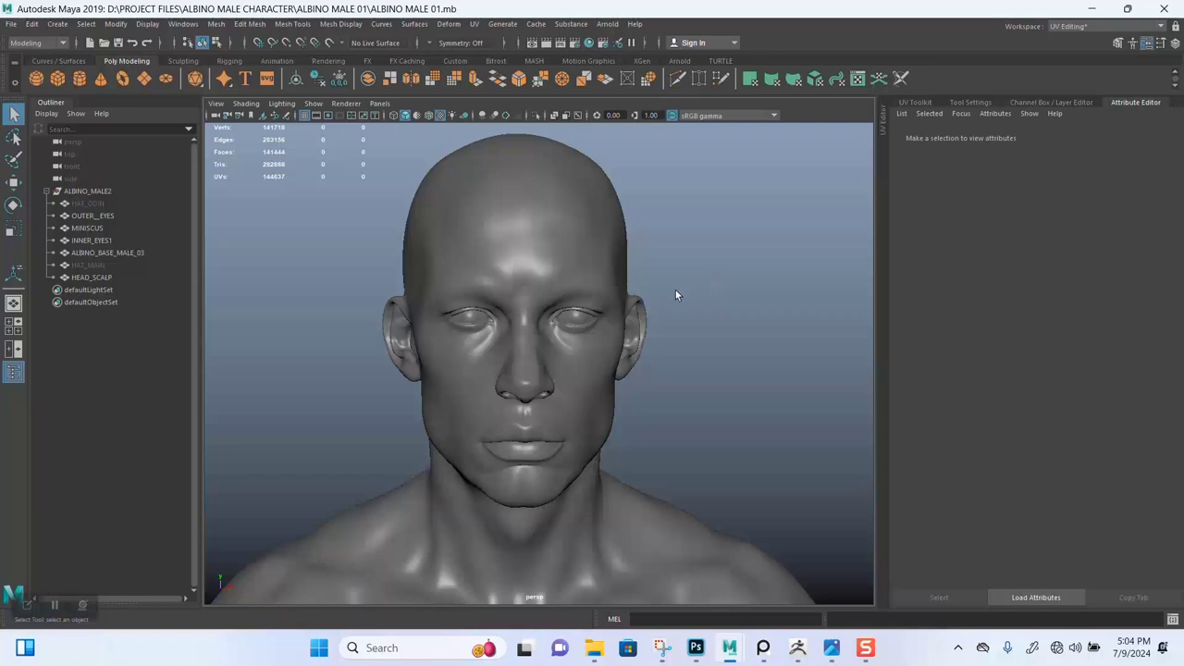
{"action": "scroll", "coordinate": [675, 289], "scroll_direction": "down", "scroll_amount": 4}
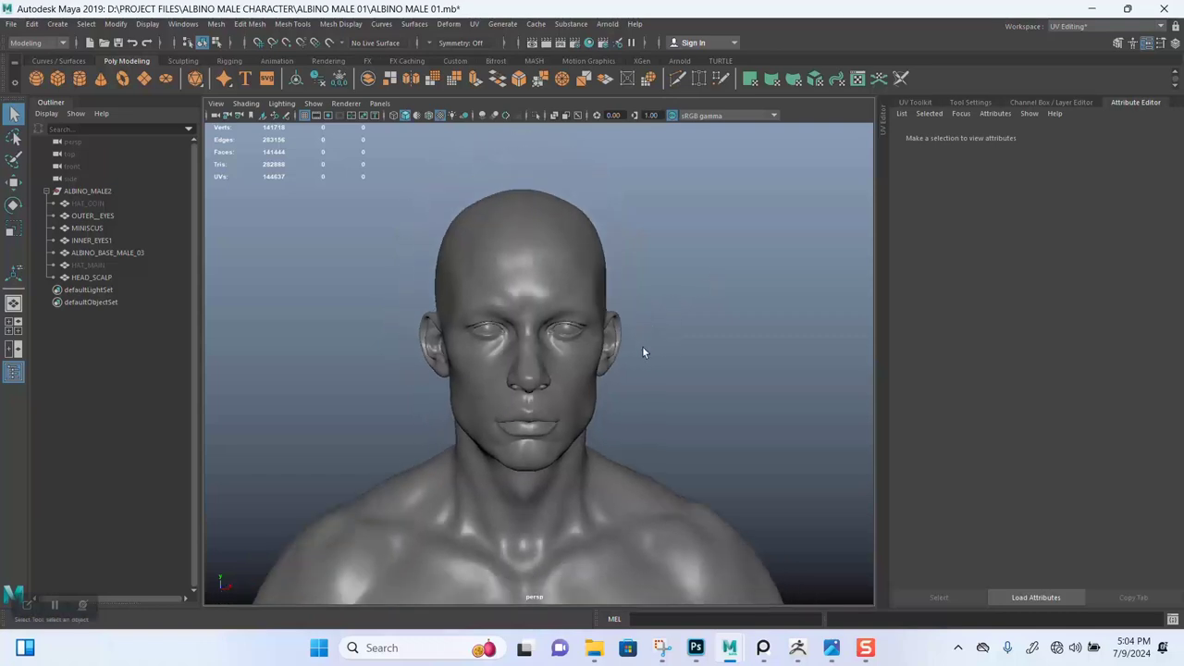
{"action": "left_click_drag", "start_coordinate": [643, 352], "coordinate": [541, 315], "text": "alt"}
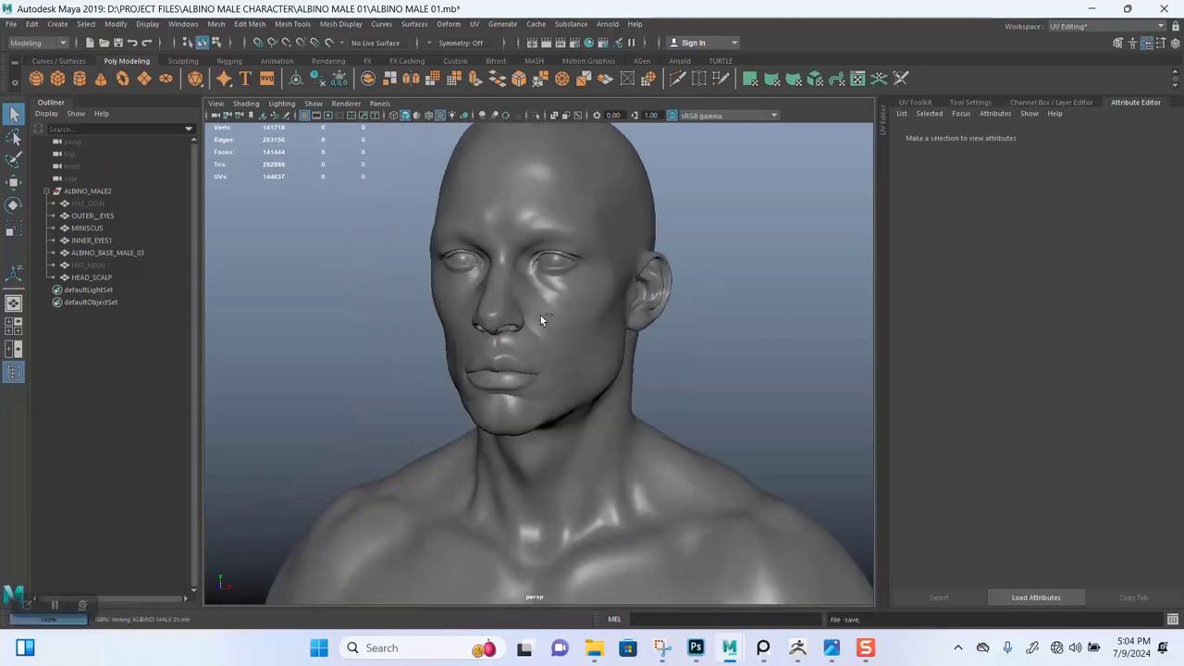
{"action": "key", "text": "ctrl+s"}
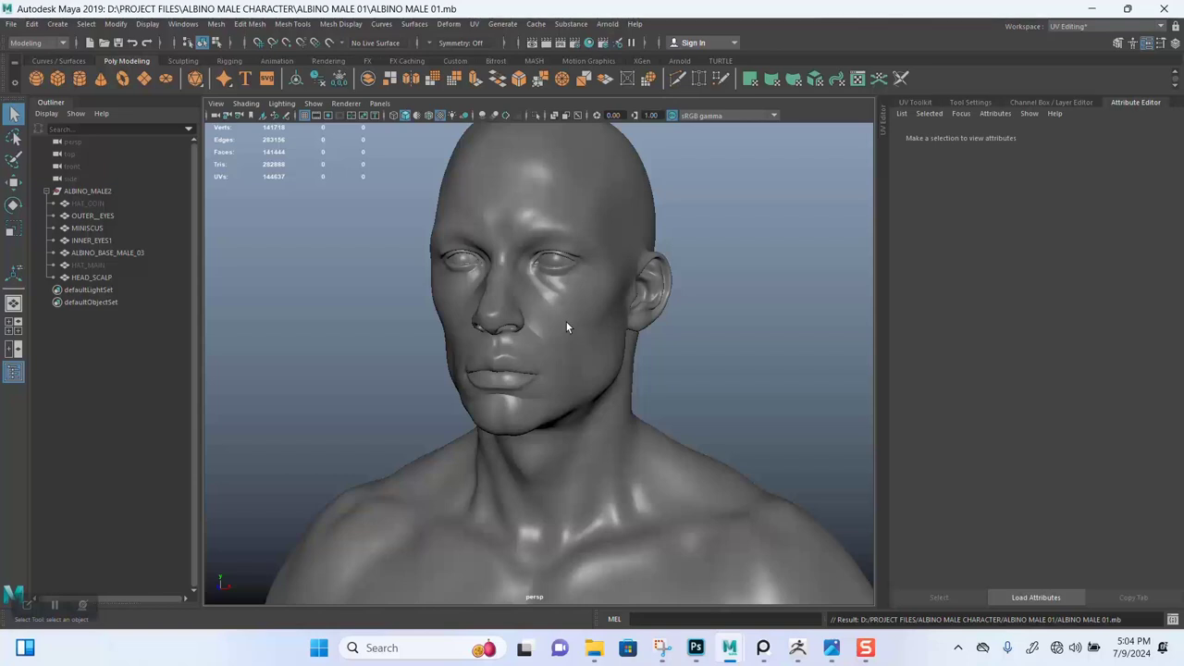
Open the name of the ALBINO_BASE_MALE_03 body mesh for editing.
{"action": "left_click_drag", "start_coordinate": [567, 339], "coordinate": [602, 333], "text": "alt"}
{"action": "right_click_drag", "start_coordinate": [602, 333], "coordinate": [549, 435], "text": "alt"}
{"action": "left_click", "coordinate": [83, 278]}
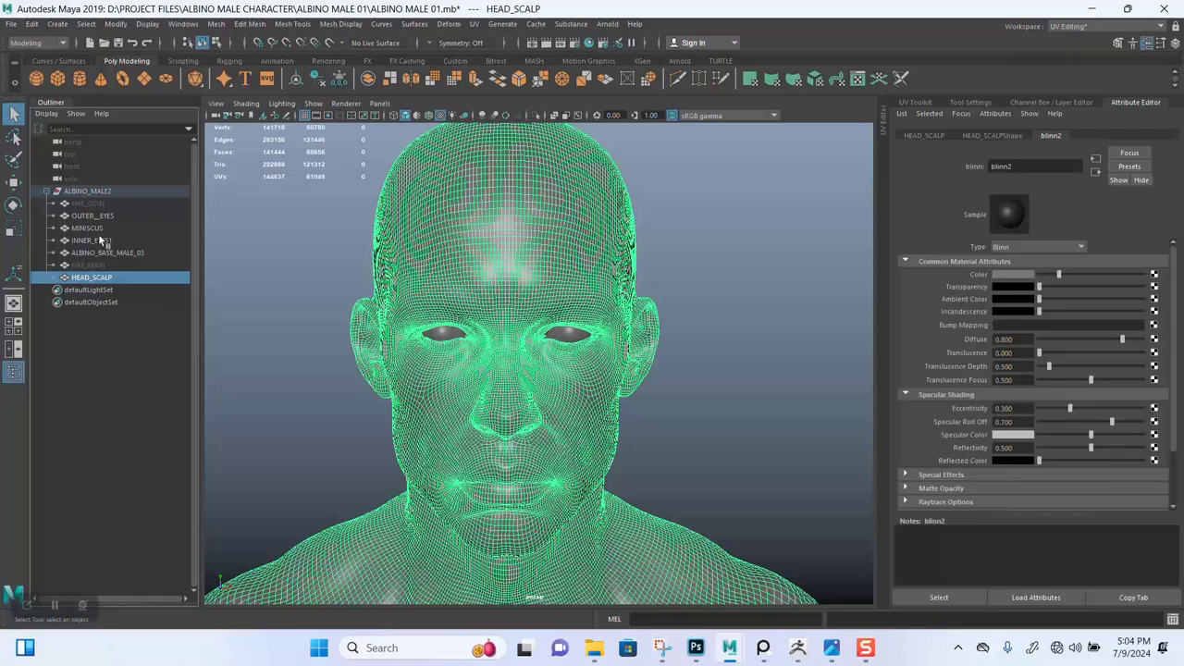
{"action": "left_click", "coordinate": [107, 252]}
{"action": "double_click", "coordinate": [158, 252]}
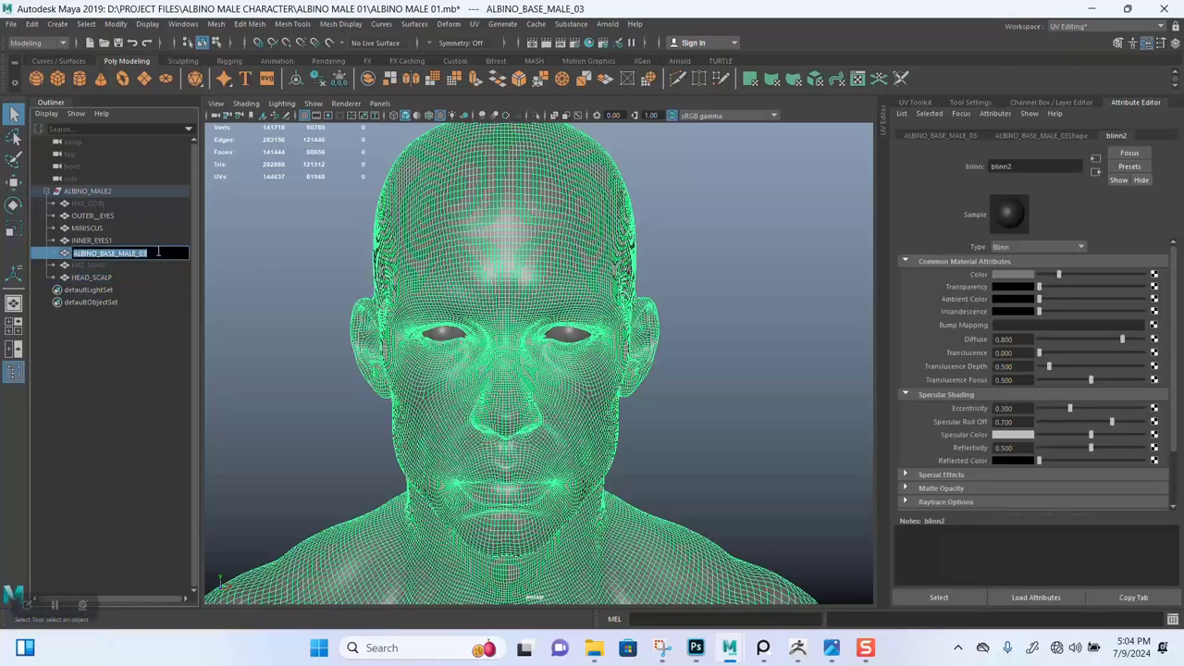
Rename the ALBINO_BASE_MALE_03 mesh to ALBINO_BASE_MALE_MAIN.
{"action": "left_click", "coordinate": [158, 252]}
{"action": "key", "text": "BackSpace"}
{"action": "type", "text": "main"}
{"action": "key", "text": "Return"}
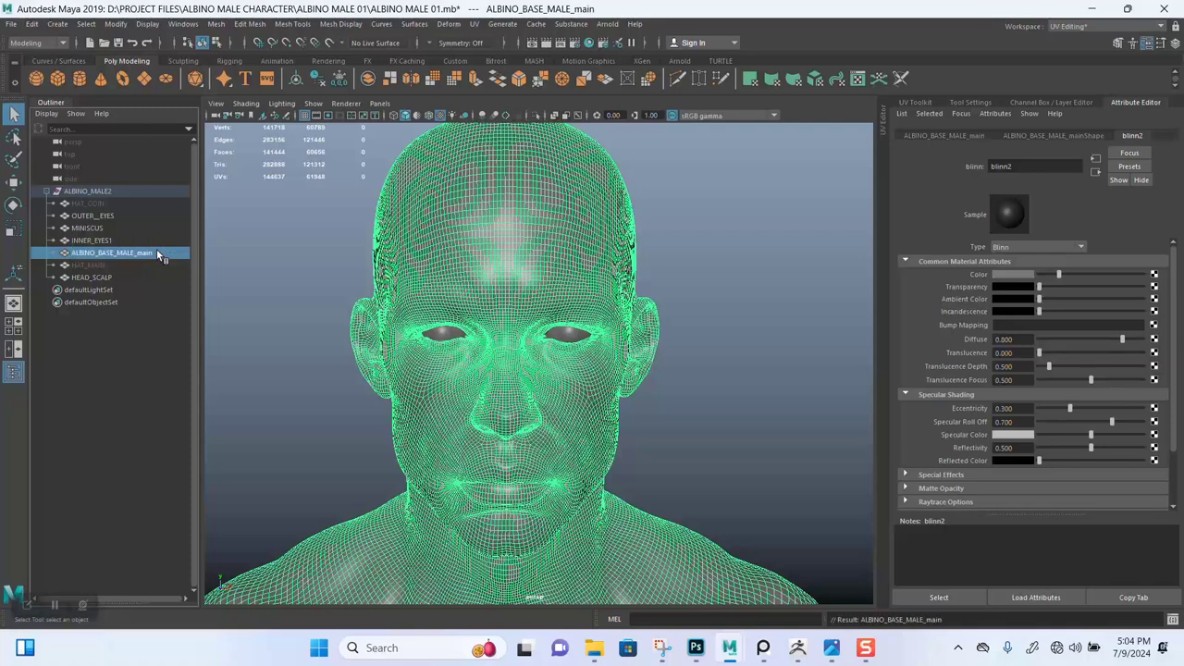
{"action": "double_click", "coordinate": [159, 254]}
{"action": "left_click", "coordinate": [164, 252]}
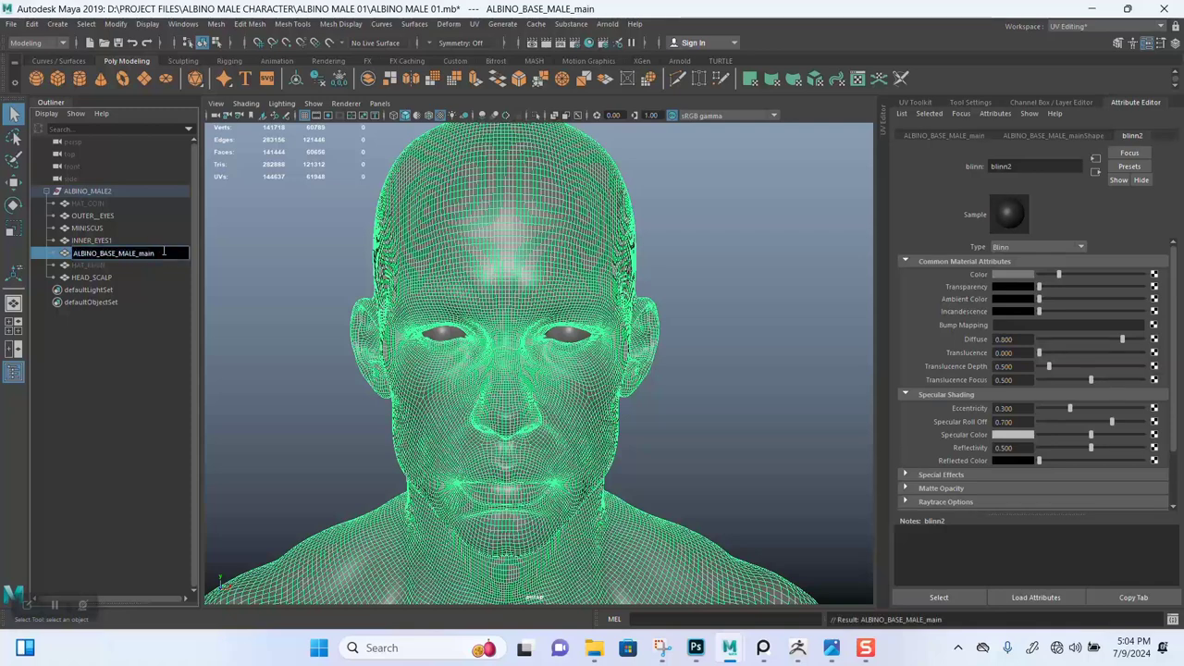
{"action": "key", "text": "BackSpace"}
{"action": "type", "text": "MAIN"}
{"action": "key", "text": "Return"}
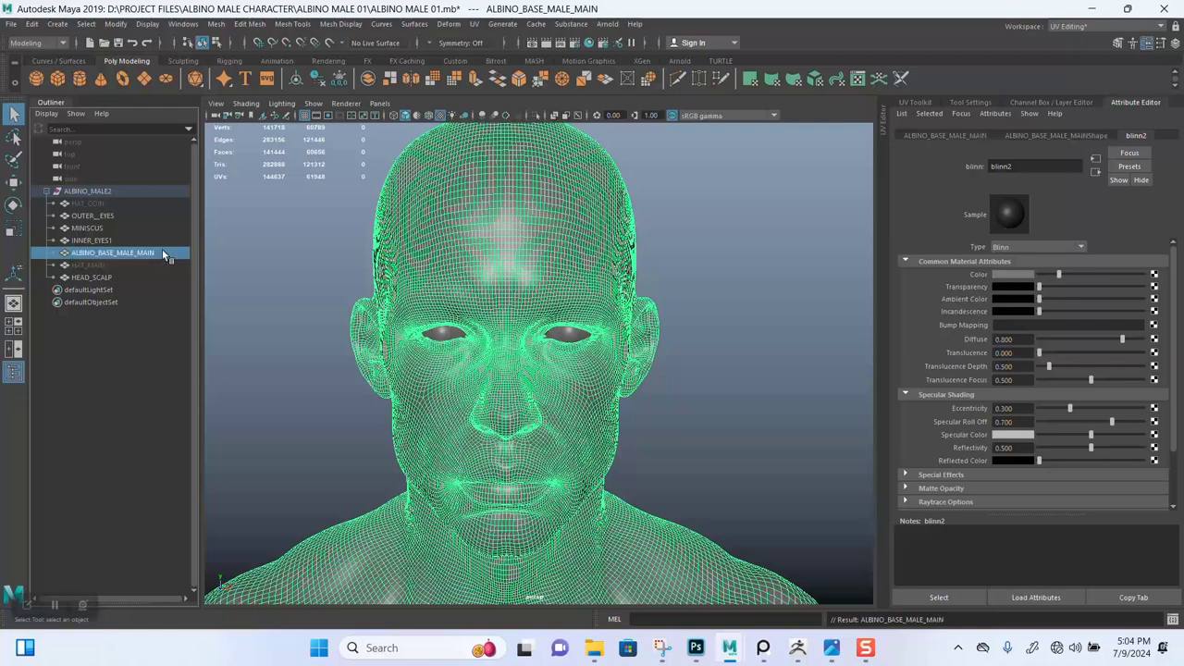
Hide the ALBINO_BASE_MALE_MAIN mesh.
{"action": "left_click", "coordinate": [321, 268]}
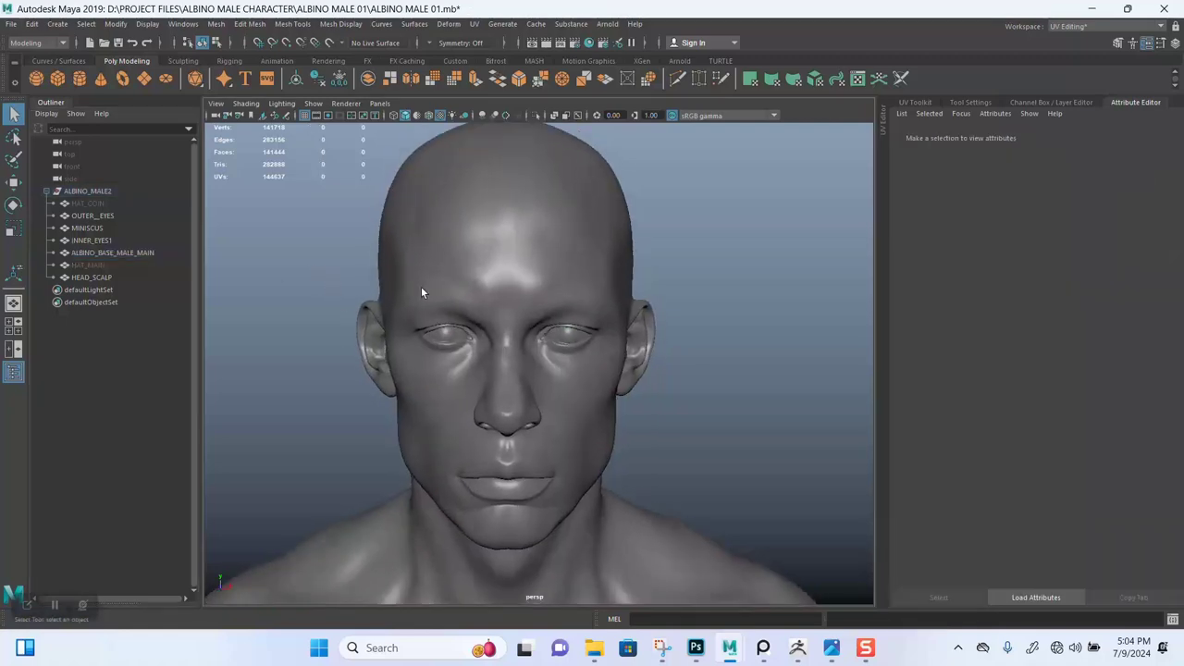
{"action": "left_click", "coordinate": [141, 251]}
{"action": "key", "text": "ctrl+h"}
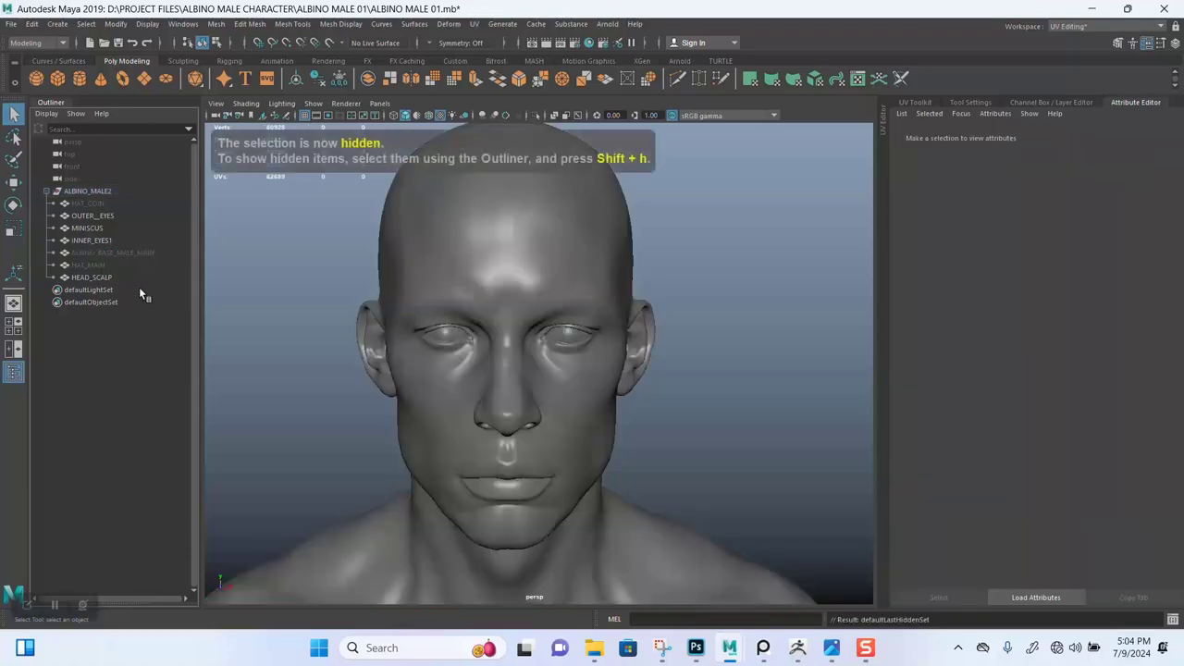
Duplicate the HEAD_SCALP mesh and hide the copy.
{"action": "left_click", "coordinate": [96, 279]}
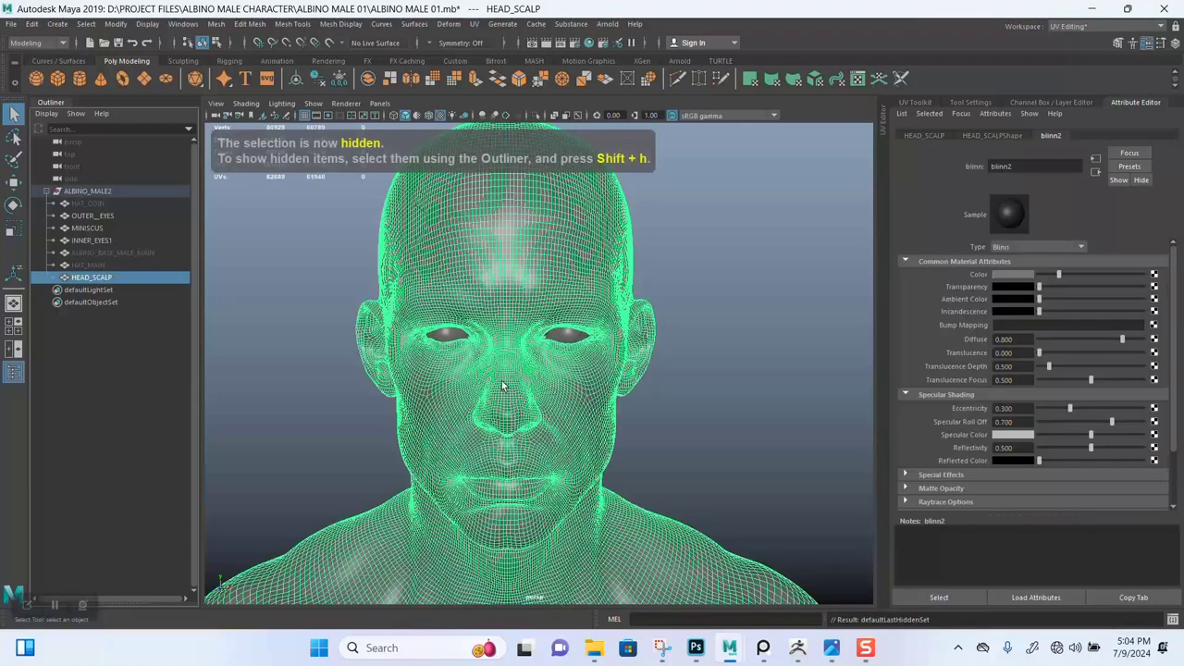
{"action": "left_click_drag", "start_coordinate": [531, 383], "coordinate": [542, 392], "text": "alt"}
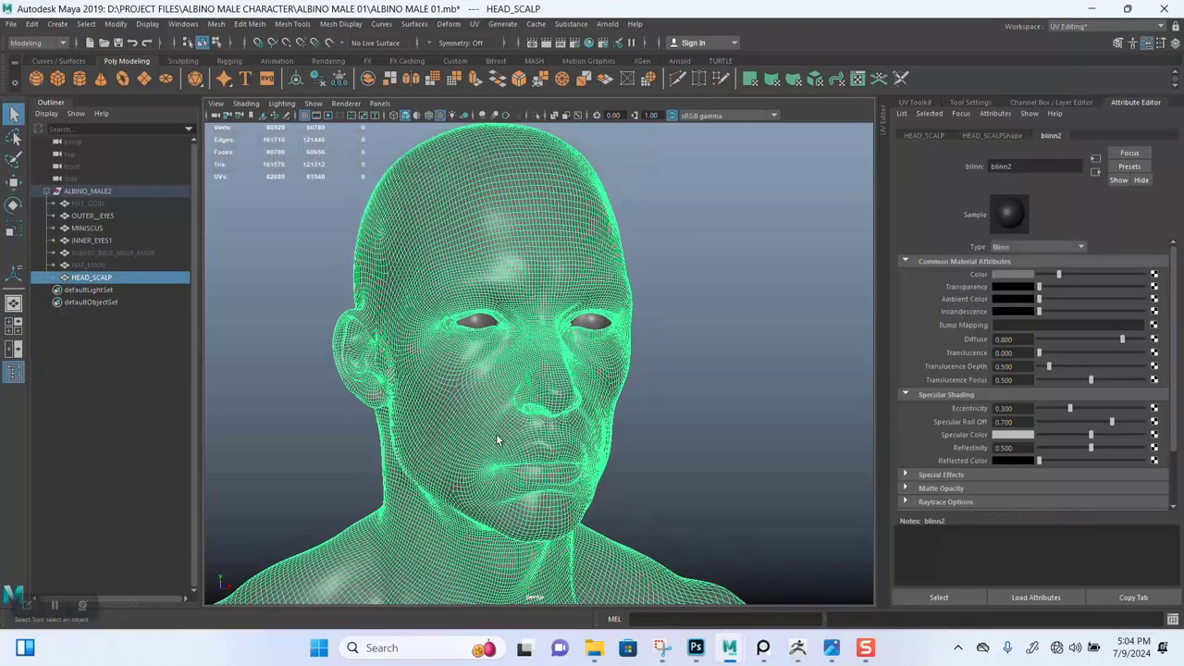
{"action": "left_click_drag", "start_coordinate": [502, 431], "coordinate": [506, 422], "text": "alt"}
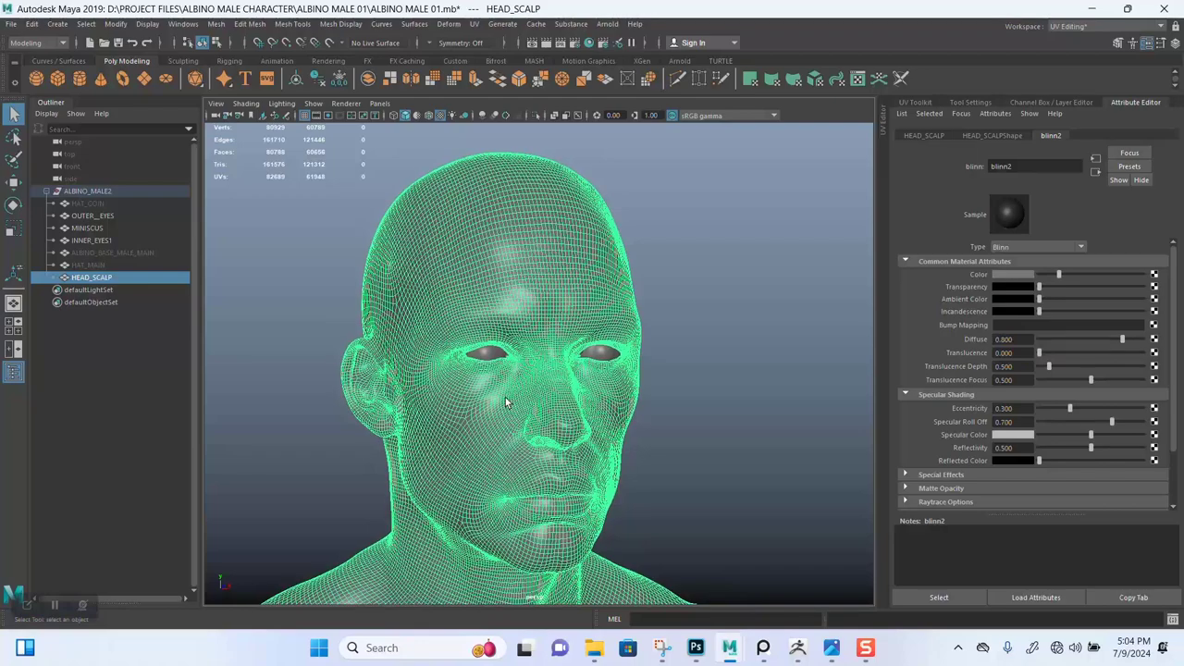
{"action": "scroll", "coordinate": [505, 404], "scroll_direction": "down", "scroll_amount": 2}
{"action": "left_click_drag", "start_coordinate": [504, 396], "coordinate": [419, 347], "text": "alt"}
{"action": "key", "text": "ctrl+d"}
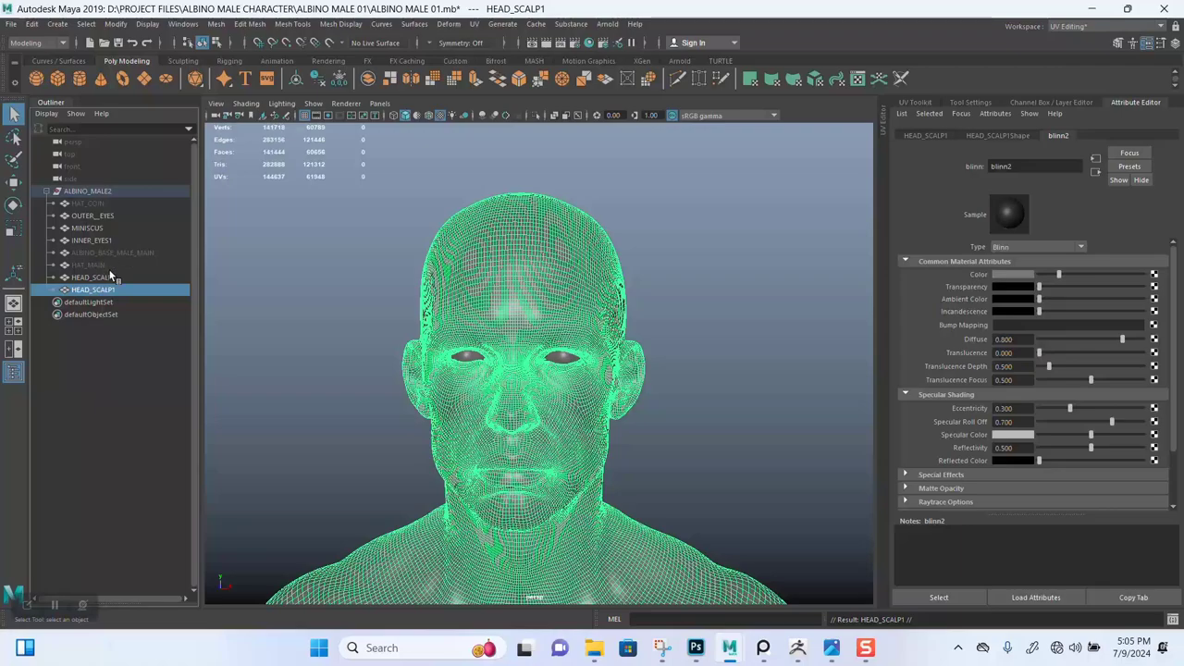
{"action": "key", "text": "ctrl+h"}
Select the original HEAD_SCALP mesh and set symmetry to Object X.
{"action": "left_click", "coordinate": [92, 278]}
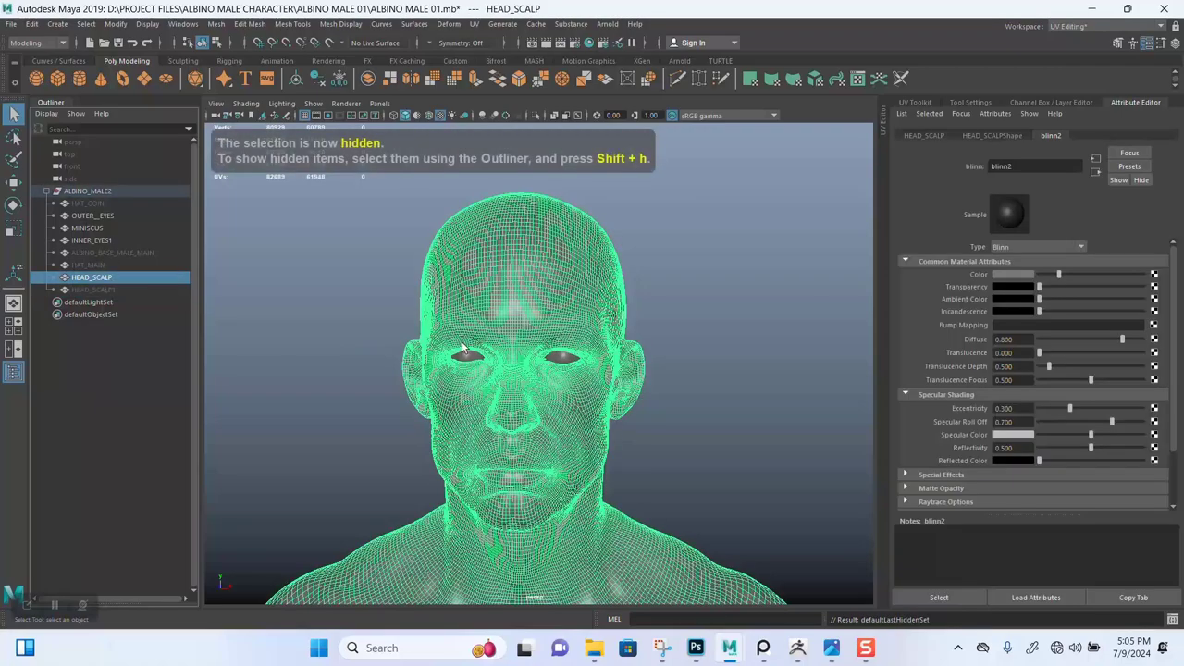
{"action": "left_click_drag", "start_coordinate": [450, 409], "coordinate": [525, 331], "text": "alt"}
{"action": "scroll", "coordinate": [520, 334], "scroll_direction": "up", "scroll_amount": 5}
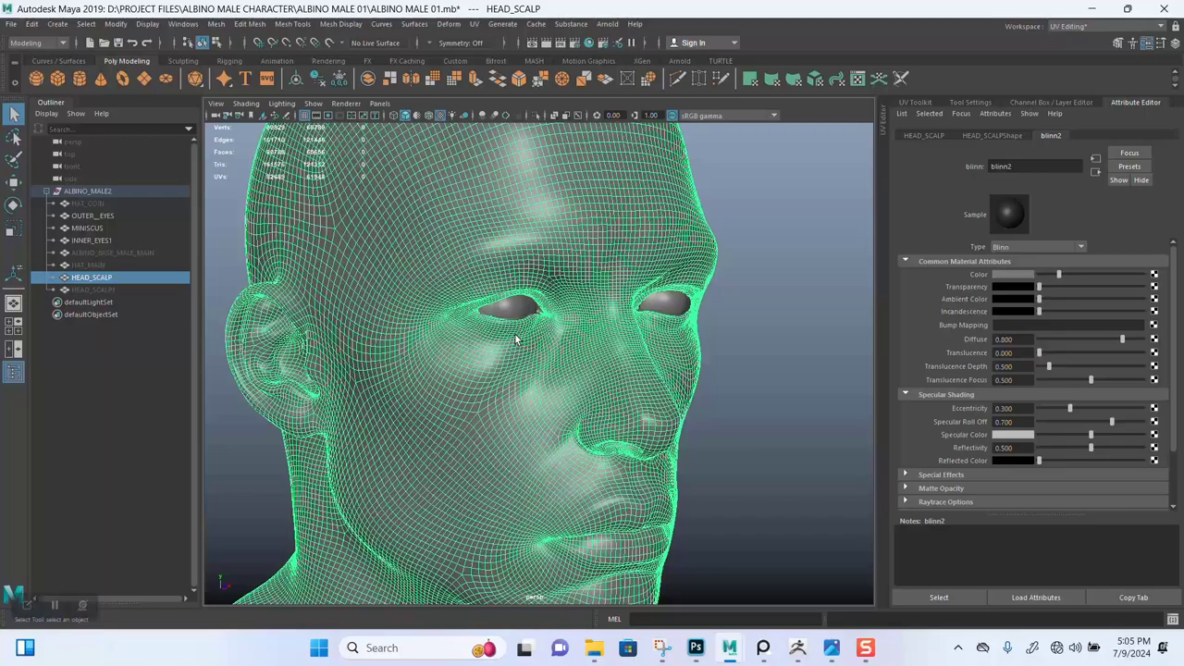
{"action": "left_click_drag", "start_coordinate": [539, 326], "coordinate": [547, 423], "text": "alt"}
{"action": "left_click", "coordinate": [729, 428]}
{"action": "left_click_drag", "start_coordinate": [607, 383], "coordinate": [471, 267], "text": "alt"}
{"action": "left_click", "coordinate": [484, 297]}
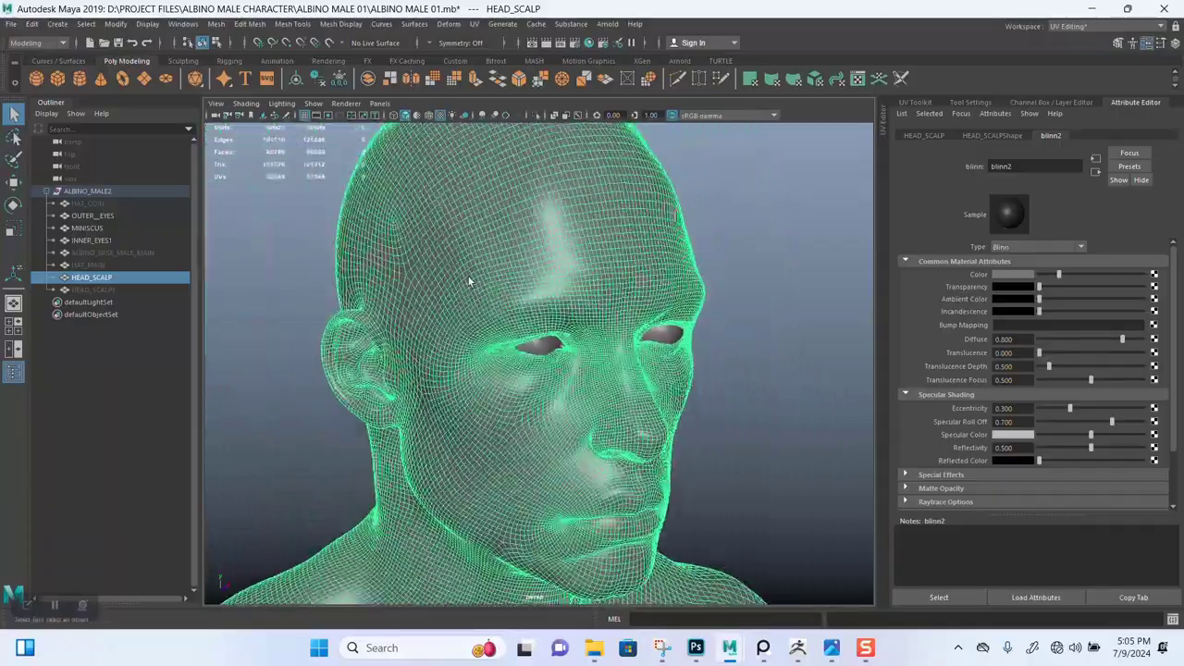
{"action": "left_click", "coordinate": [435, 43]}
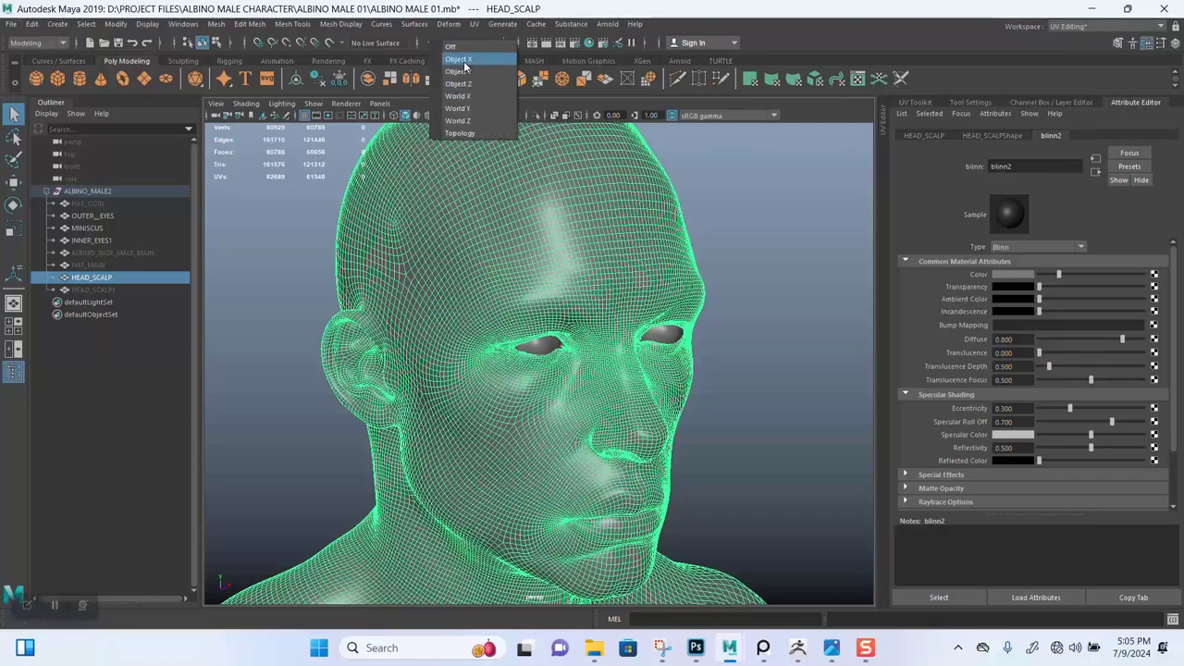
{"action": "left_click", "coordinate": [457, 58]}
Select the edge loop on HEAD_SCALP that crosses the forehead and runs down the cheeks around the face.
{"action": "left_click_drag", "start_coordinate": [504, 166], "coordinate": [541, 246], "text": "alt"}
{"action": "right_click_drag", "start_coordinate": [552, 219], "coordinate": [547, 198]}
{"action": "key", "text": "F10"}
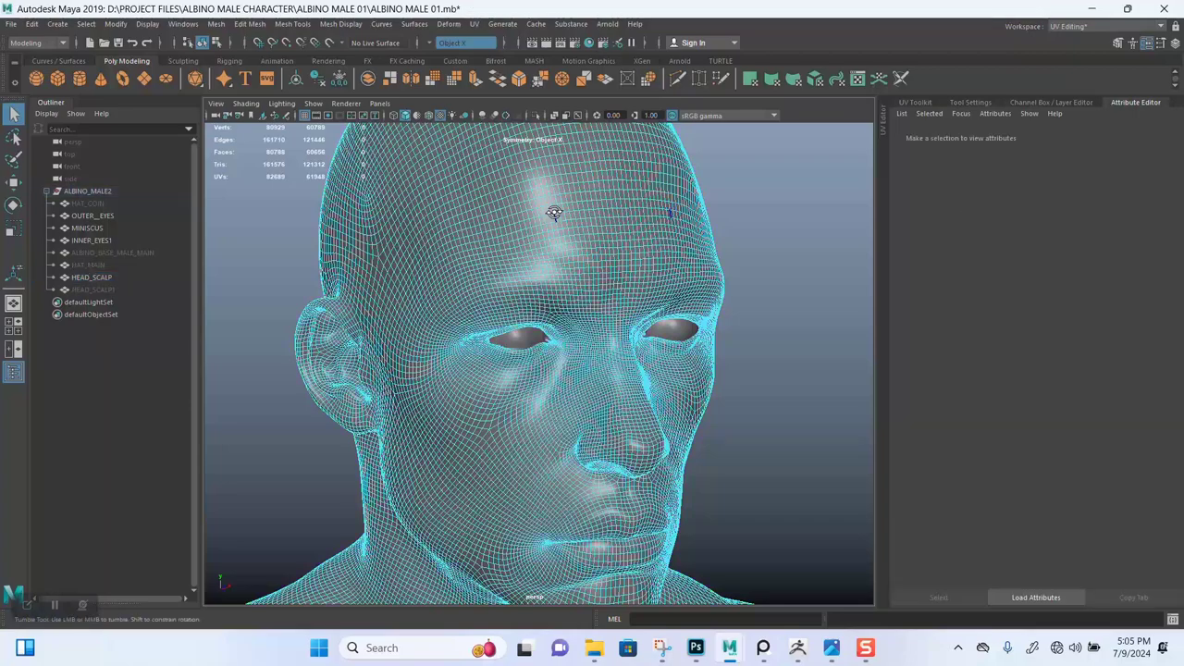
{"action": "left_click_drag", "start_coordinate": [544, 194], "coordinate": [489, 340], "text": "alt"}
{"action": "middle_click_drag", "start_coordinate": [490, 341], "coordinate": [515, 305], "text": "alt"}
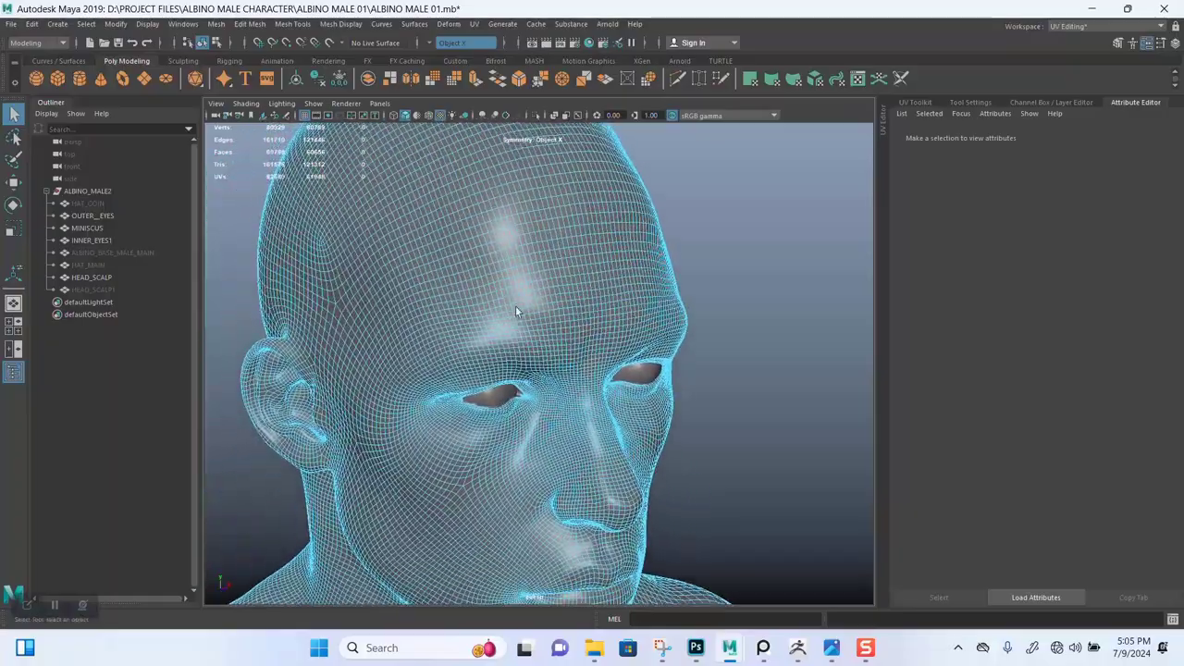
{"action": "right_click_drag", "start_coordinate": [515, 305], "coordinate": [537, 309], "text": "alt"}
{"action": "left_click_drag", "start_coordinate": [449, 307], "coordinate": [481, 305], "text": "alt"}
{"action": "middle_click_drag", "start_coordinate": [480, 305], "coordinate": [501, 298], "text": "alt"}
{"action": "left_click_drag", "start_coordinate": [501, 298], "coordinate": [594, 313], "text": "alt"}
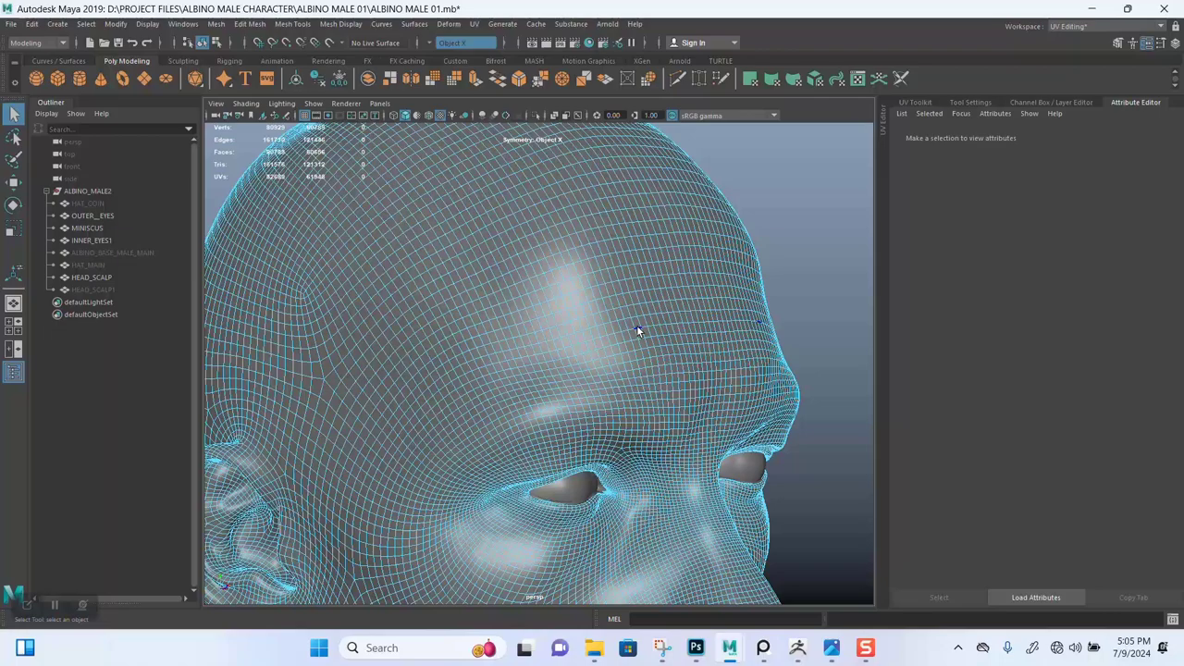
{"action": "left_click", "coordinate": [636, 327]}
{"action": "scroll", "coordinate": [534, 297], "scroll_direction": "down", "scroll_amount": 10}
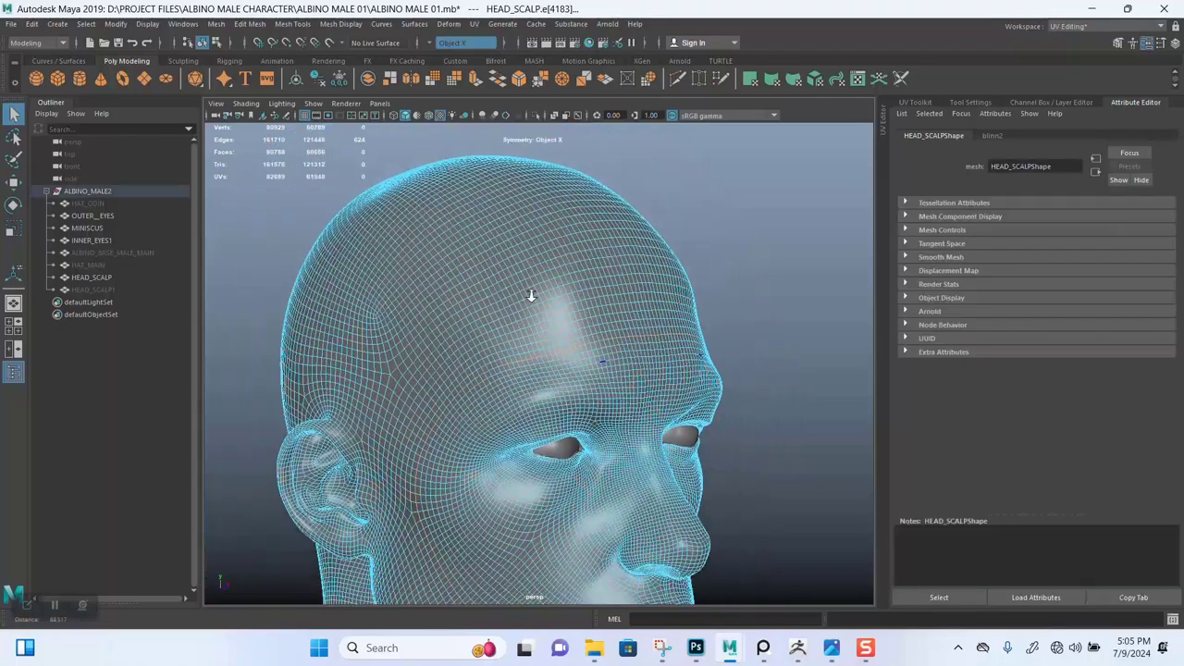
Detach the HEAD_SCALP mesh along the selected edge loop around the face.
{"action": "mouse_move", "coordinate": [533, 297]}
{"action": "left_mouse_down", "text": "alt"}
{"action": "mouse_move", "coordinate": [476, 272]}
{"action": "mouse_move", "coordinate": [518, 296]}
{"action": "mouse_move", "coordinate": [475, 314]}
{"action": "mouse_move", "coordinate": [592, 317]}
{"action": "mouse_move", "coordinate": [522, 313]}
{"action": "left_mouse_up", "text": "alt"}
{"action": "scroll", "coordinate": [527, 367], "scroll_direction": "up", "scroll_amount": 5}
{"action": "middle_click_drag", "start_coordinate": [510, 316], "coordinate": [517, 339], "text": "alt"}
{"action": "left_click_drag", "start_coordinate": [517, 338], "coordinate": [466, 300], "text": "alt"}
{"action": "middle_click_drag", "start_coordinate": [466, 298], "coordinate": [483, 365], "text": "alt"}
{"action": "scroll", "coordinate": [486, 361], "scroll_direction": "up", "scroll_amount": 5}
{"action": "middle_click_drag", "start_coordinate": [510, 303], "coordinate": [504, 360], "text": "alt"}
{"action": "right_click", "coordinate": [564, 303]}
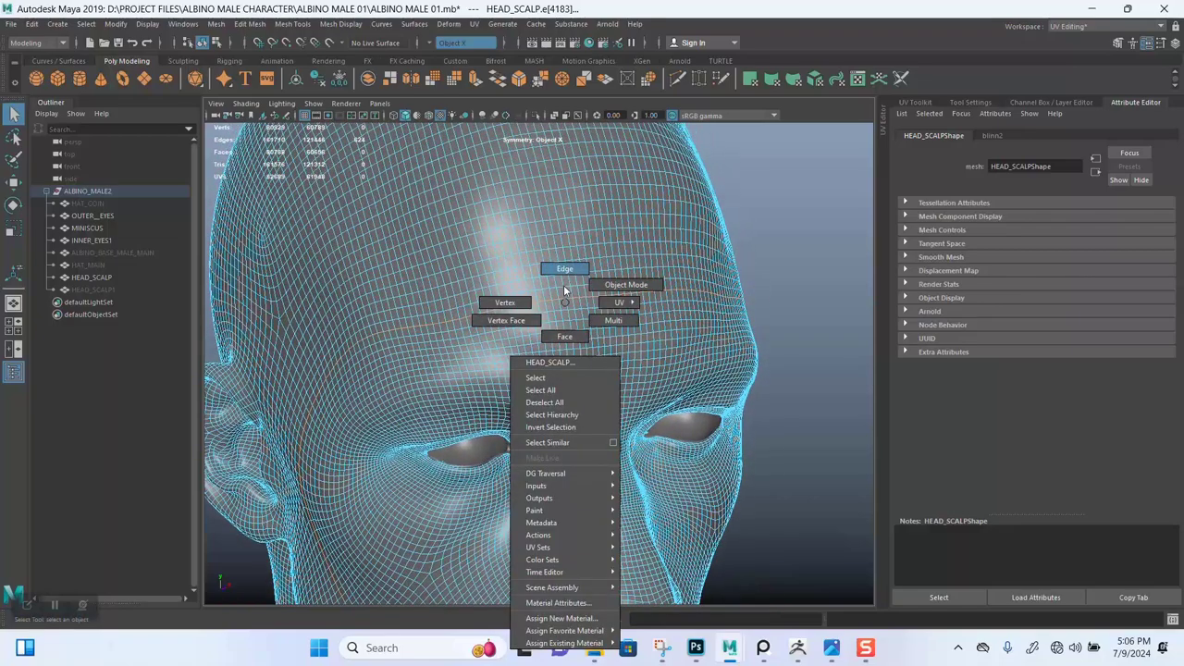
{"action": "right_click_drag", "start_coordinate": [563, 286], "coordinate": [563, 285]}
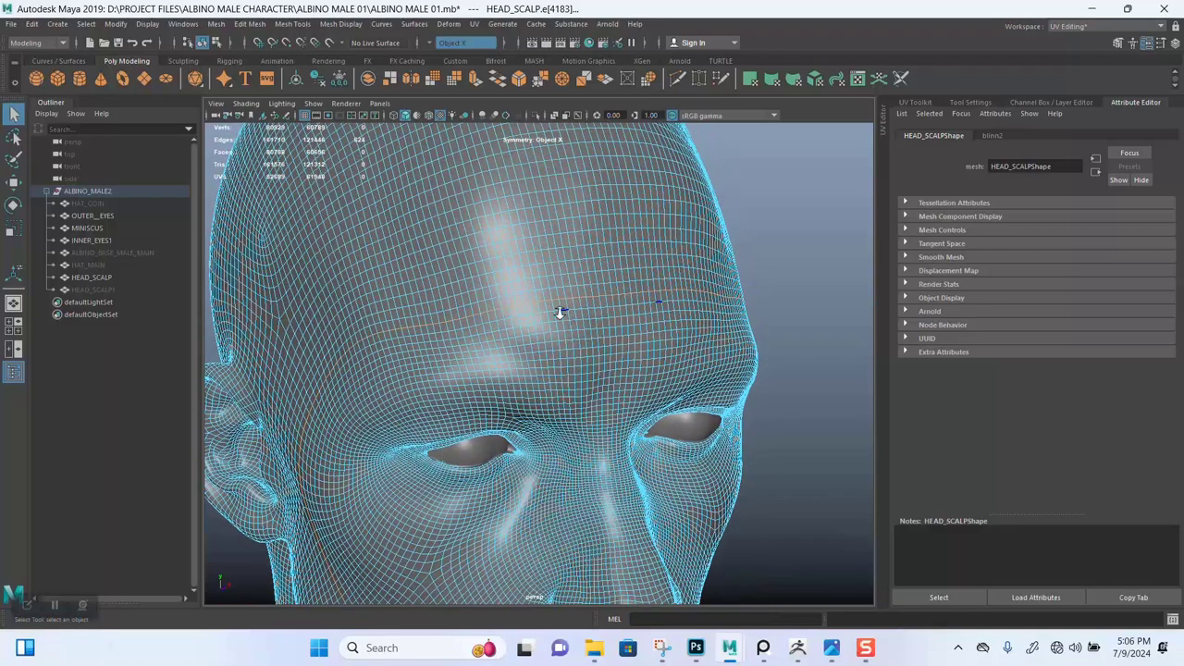
{"action": "left_click_drag", "start_coordinate": [558, 311], "coordinate": [565, 278], "text": "alt"}
{"action": "middle_click_drag", "start_coordinate": [571, 293], "coordinate": [575, 279], "text": "alt"}
{"action": "left_click_drag", "start_coordinate": [574, 278], "coordinate": [499, 303], "text": "alt"}
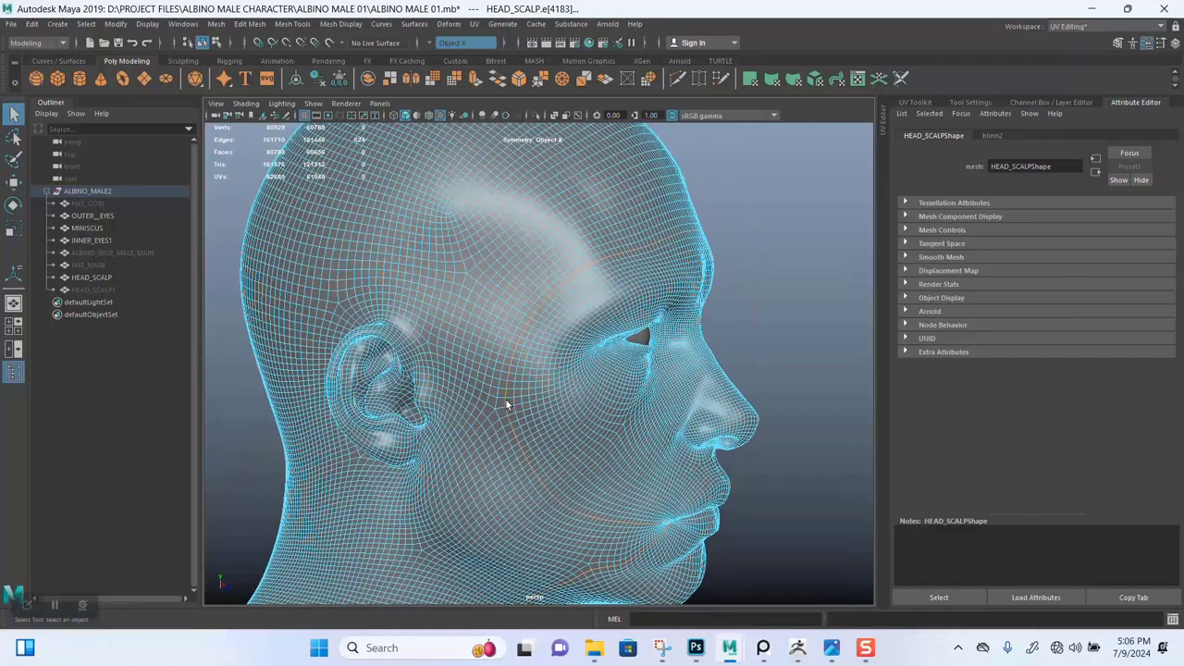
{"action": "left_click_drag", "start_coordinate": [490, 444], "coordinate": [488, 267], "text": "alt"}
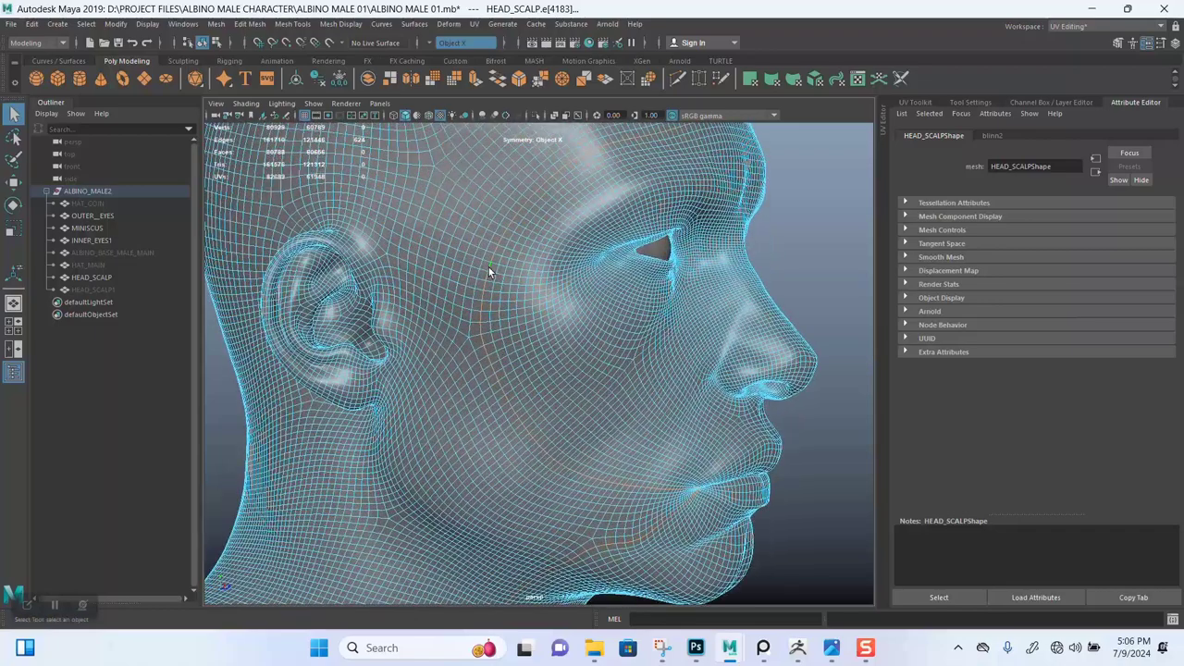
{"action": "right_click", "coordinate": [487, 263], "text": "shift"}
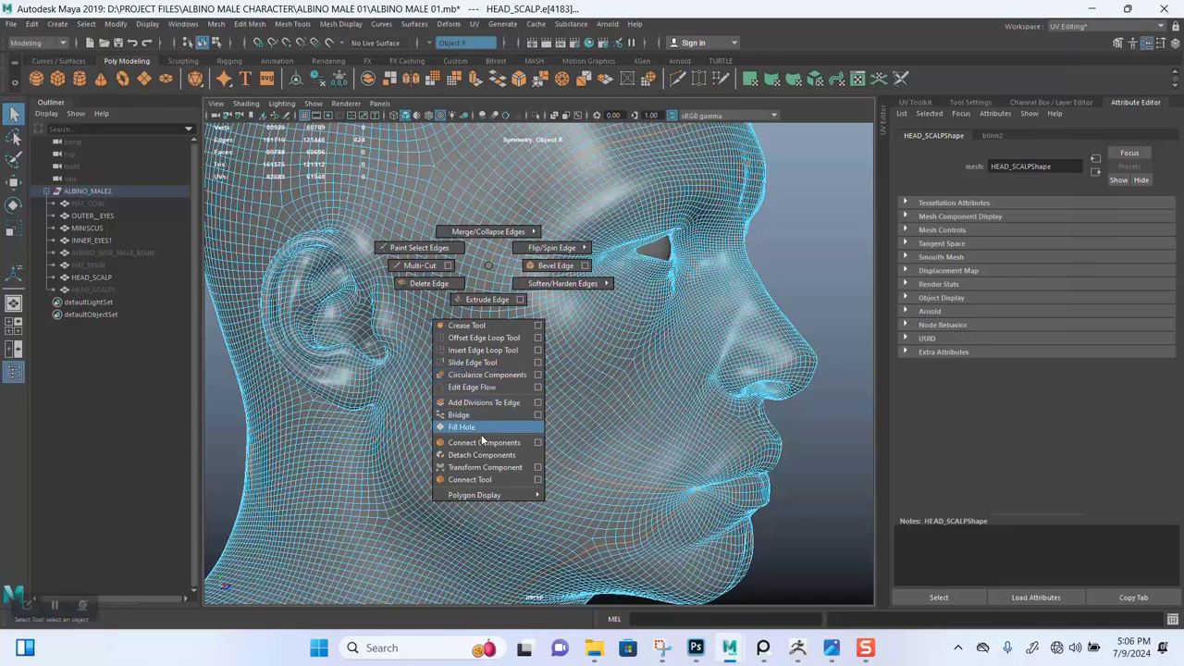
{"action": "left_click", "coordinate": [474, 455]}
Select all faces of the detached face area and delete them.
{"action": "left_click", "coordinate": [736, 290]}
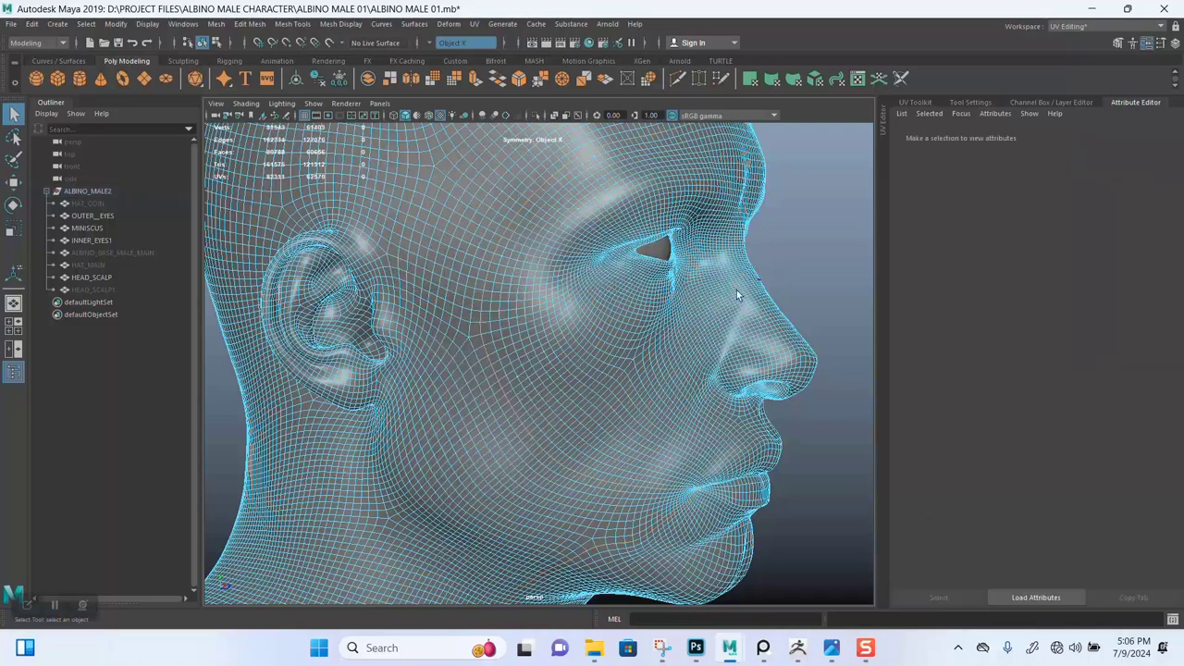
{"action": "right_click_drag", "start_coordinate": [679, 323], "coordinate": [690, 345]}
{"action": "left_click", "coordinate": [638, 330]}
{"action": "key", "text": "Delete"}
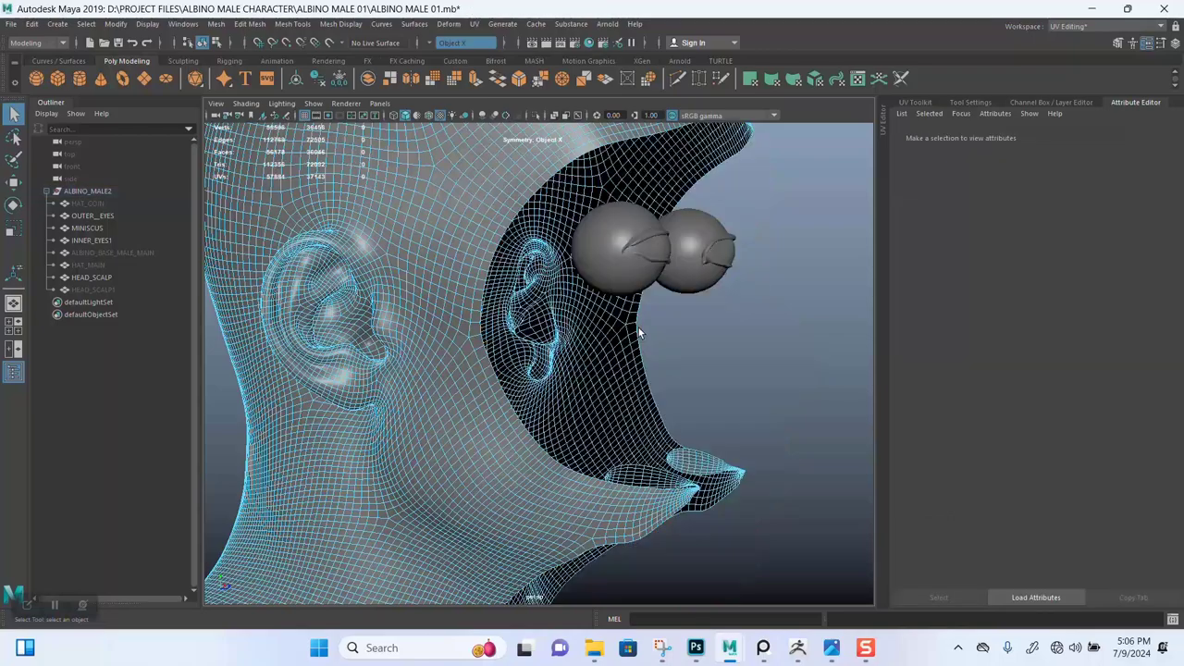
Return HEAD_SCALP to object mode and isolate it in the viewport to hide the eyes.
{"action": "left_click_drag", "start_coordinate": [638, 331], "coordinate": [571, 230], "text": "alt"}
{"action": "right_click_drag", "start_coordinate": [593, 192], "coordinate": [629, 171]}
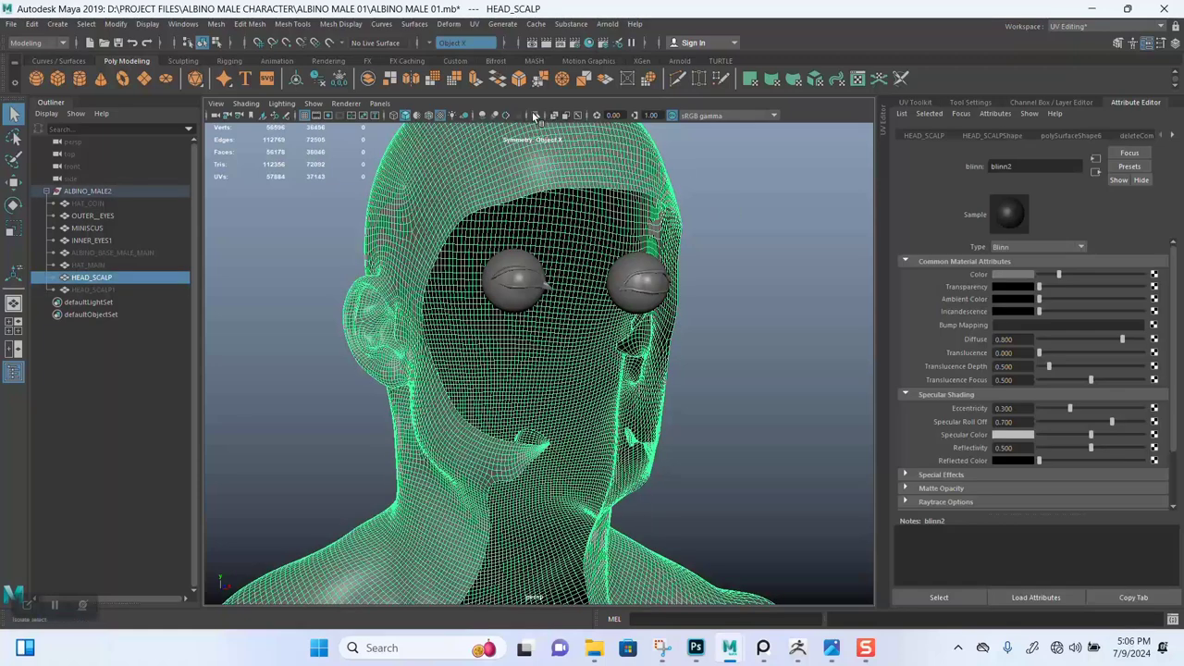
{"action": "left_click", "coordinate": [535, 116]}
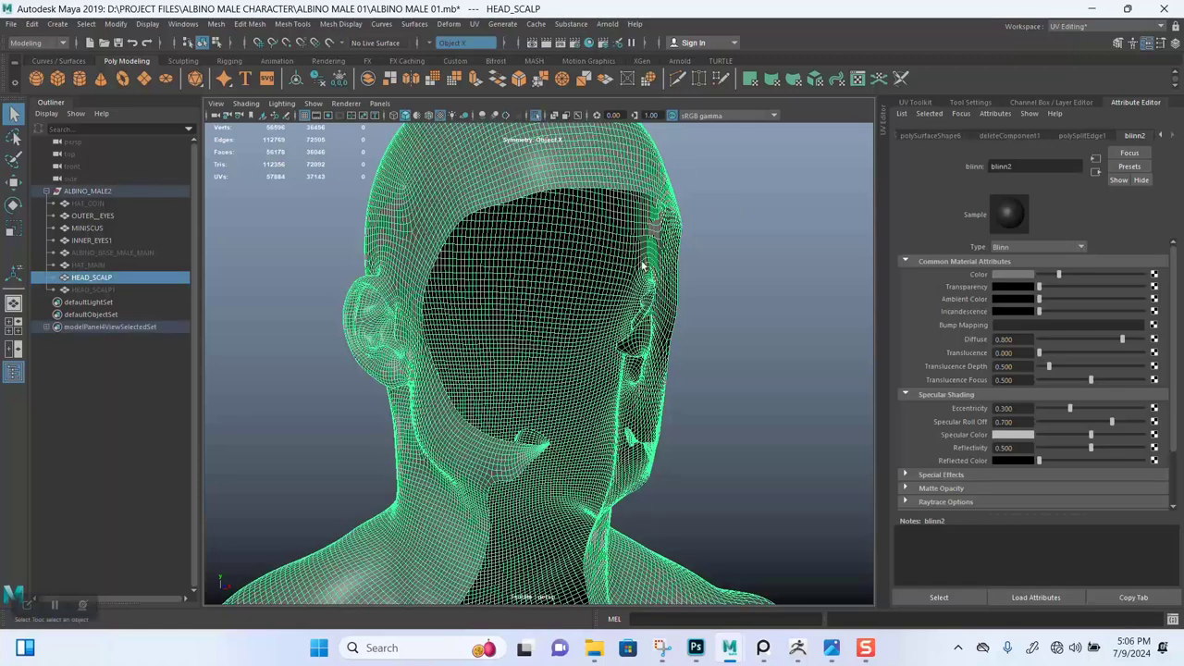
{"action": "left_click_drag", "start_coordinate": [740, 332], "coordinate": [622, 313], "text": "alt"}
{"action": "left_click", "coordinate": [700, 334]}
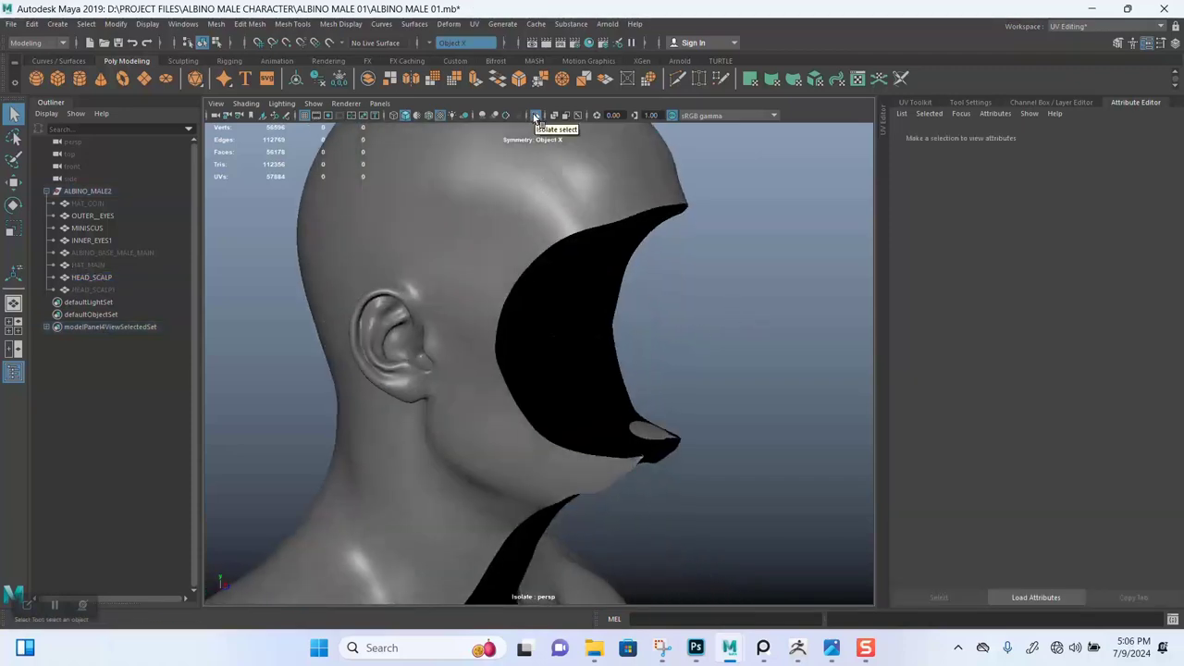
Select the edge loop around the neck below the jaw and detach the mesh along it.
{"action": "left_click_drag", "start_coordinate": [724, 388], "coordinate": [581, 394], "text": "alt"}
{"action": "middle_click_drag", "start_coordinate": [582, 394], "coordinate": [586, 301], "text": "alt"}
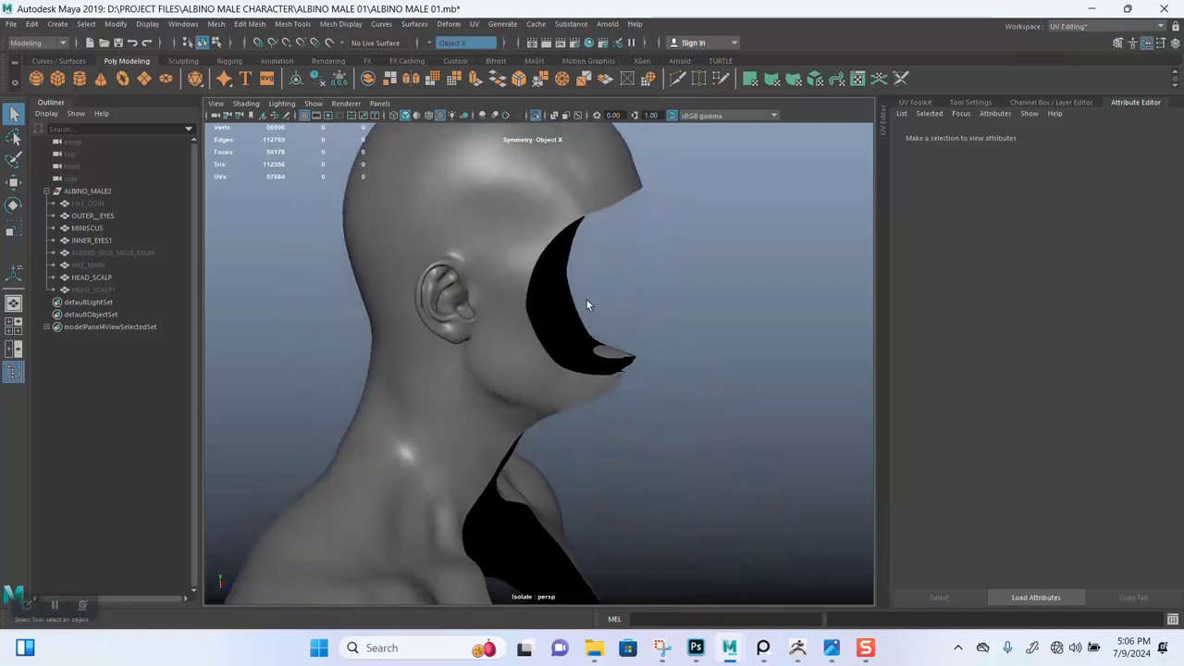
{"action": "scroll", "coordinate": [586, 303], "scroll_direction": "up", "scroll_amount": 3}
{"action": "middle_click_drag", "start_coordinate": [587, 394], "coordinate": [603, 357], "text": "alt"}
{"action": "left_click", "coordinate": [557, 339]}
{"action": "left_click_drag", "start_coordinate": [557, 340], "coordinate": [586, 337], "text": "alt"}
{"action": "right_click_drag", "start_coordinate": [586, 314], "coordinate": [583, 279]}
{"action": "scroll", "coordinate": [577, 360], "scroll_direction": "up", "scroll_amount": 2}
{"action": "middle_click_drag", "start_coordinate": [754, 276], "coordinate": [787, 208], "text": "alt"}
{"action": "left_click", "coordinate": [684, 527]}
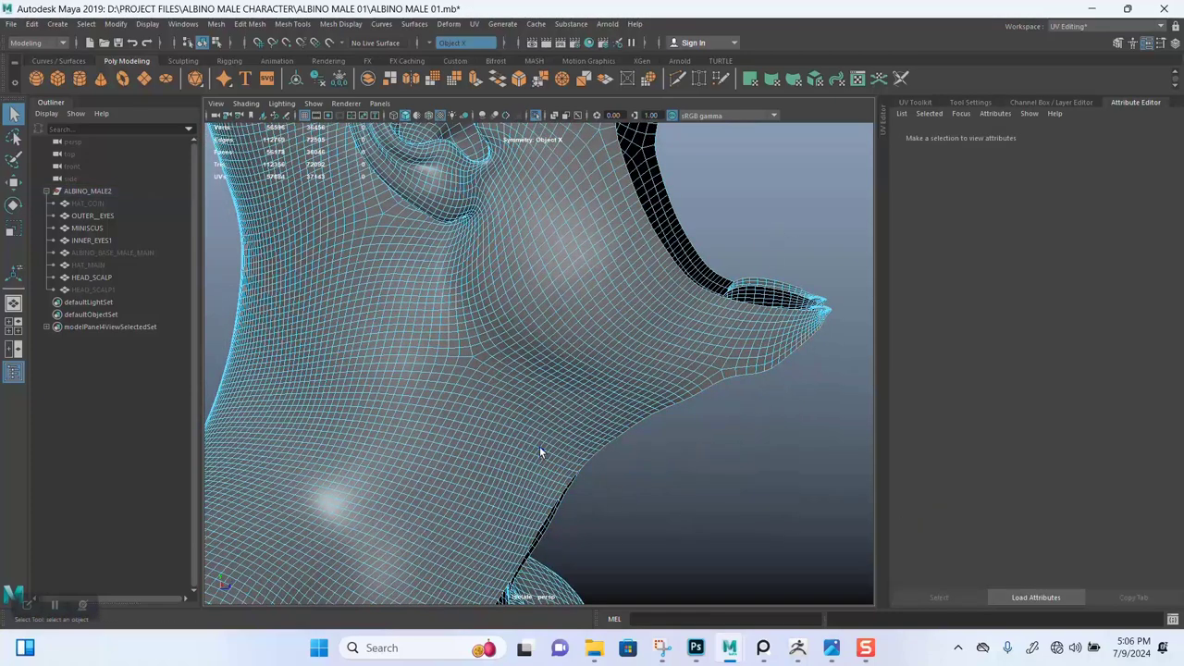
{"action": "left_click", "coordinate": [541, 453]}
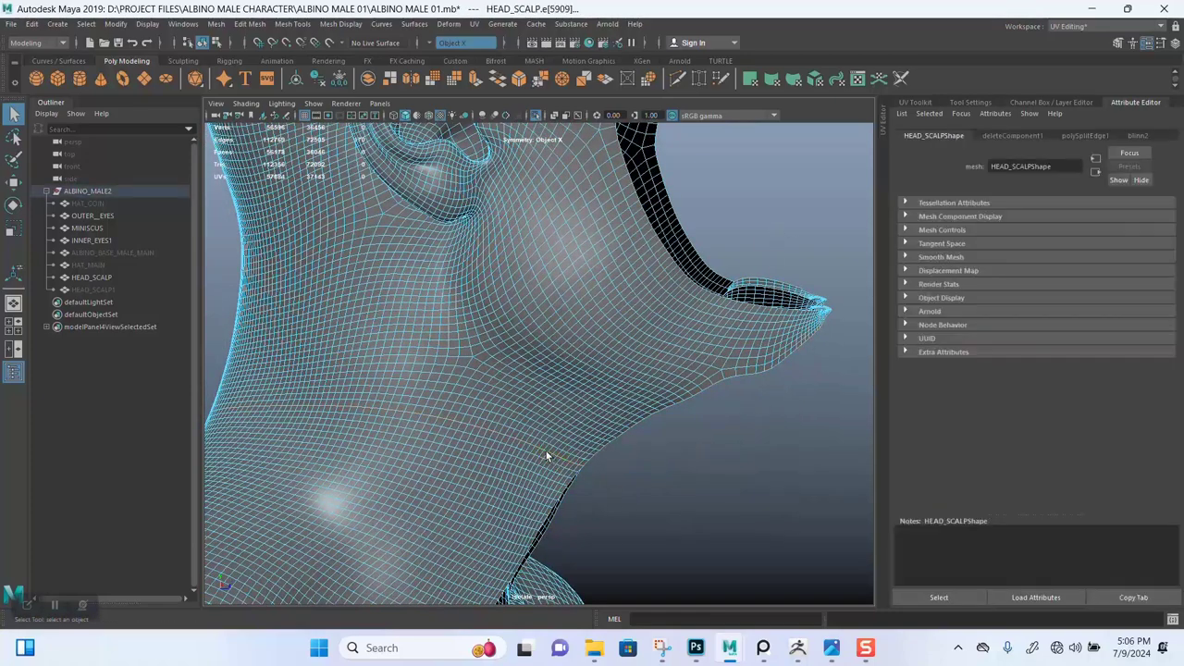
{"action": "mouse_move", "coordinate": [546, 454]}
{"action": "left_mouse_down", "text": "alt"}
{"action": "mouse_move", "coordinate": [489, 441]}
{"action": "mouse_move", "coordinate": [561, 446]}
{"action": "left_mouse_up", "text": "alt"}
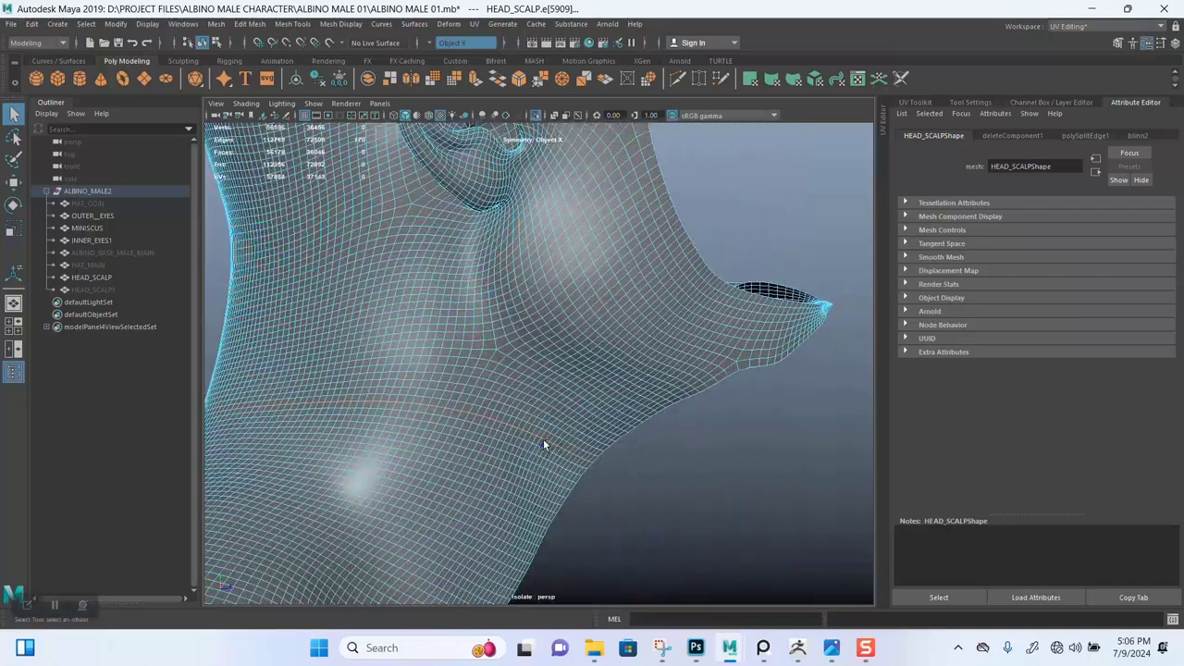
{"action": "right_click_drag", "start_coordinate": [542, 439], "coordinate": [527, 615], "text": "shift"}
Select the detached body shell below the neck and delete its faces.
{"action": "right_click_drag", "start_coordinate": [542, 434], "coordinate": [546, 350]}
{"action": "double_click", "coordinate": [466, 479]}
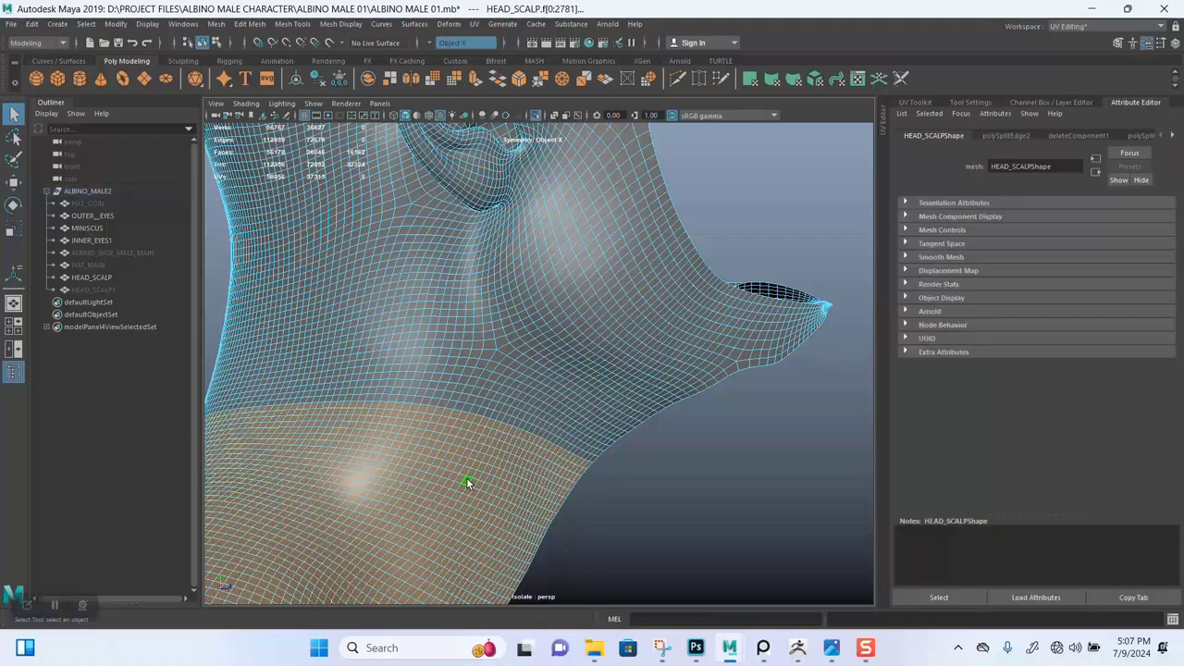
{"action": "key", "text": "Delete"}
{"action": "scroll", "coordinate": [475, 472], "scroll_direction": "down", "scroll_amount": 5}
{"action": "left_click_drag", "start_coordinate": [491, 352], "coordinate": [473, 372], "text": "alt"}
{"action": "middle_click_drag", "start_coordinate": [533, 357], "coordinate": [501, 444], "text": "alt"}
{"action": "scroll", "coordinate": [528, 469], "scroll_direction": "up", "scroll_amount": 3}
{"action": "left_click_drag", "start_coordinate": [528, 470], "coordinate": [570, 430], "text": "alt"}
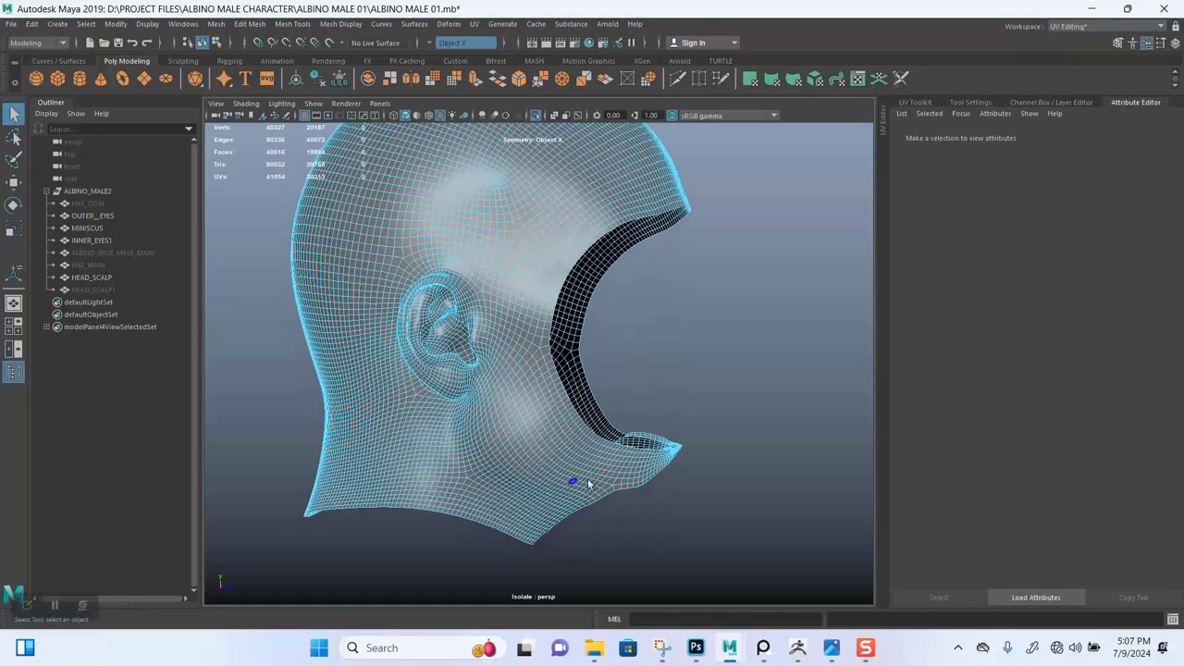
Switch to the HEAD SCAN REF board in PureRef, minimize Maya and move the board clear of the other reference board.
{"action": "mouse_move", "coordinate": [763, 647]}
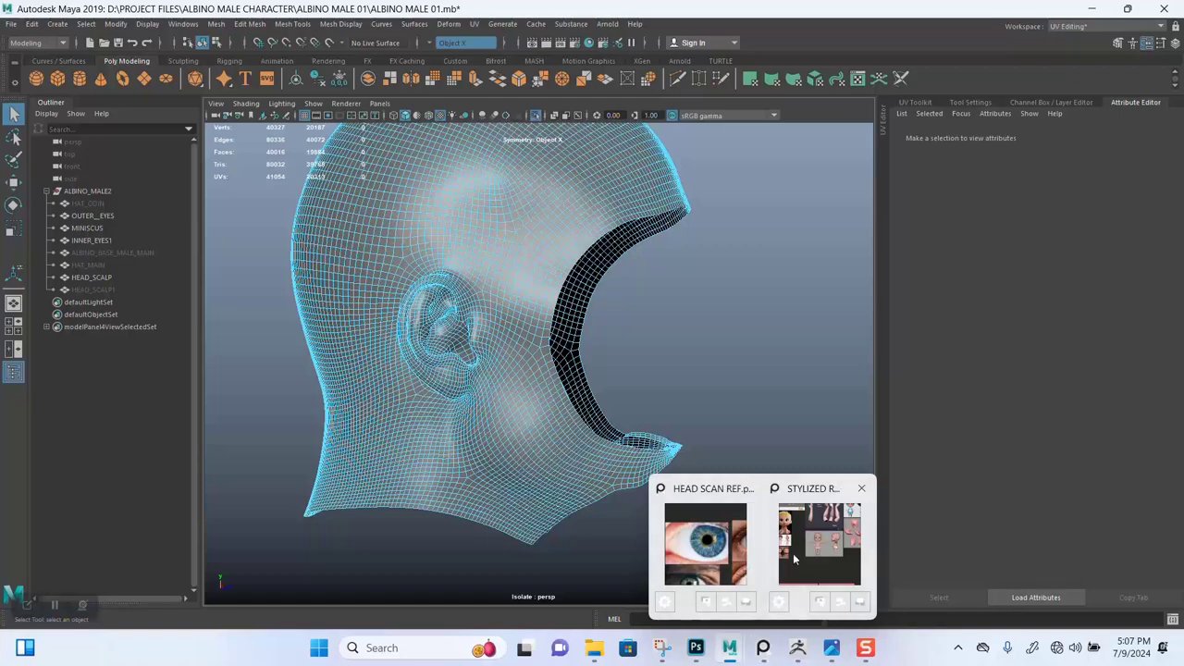
{"action": "mouse_move", "coordinate": [749, 549]}
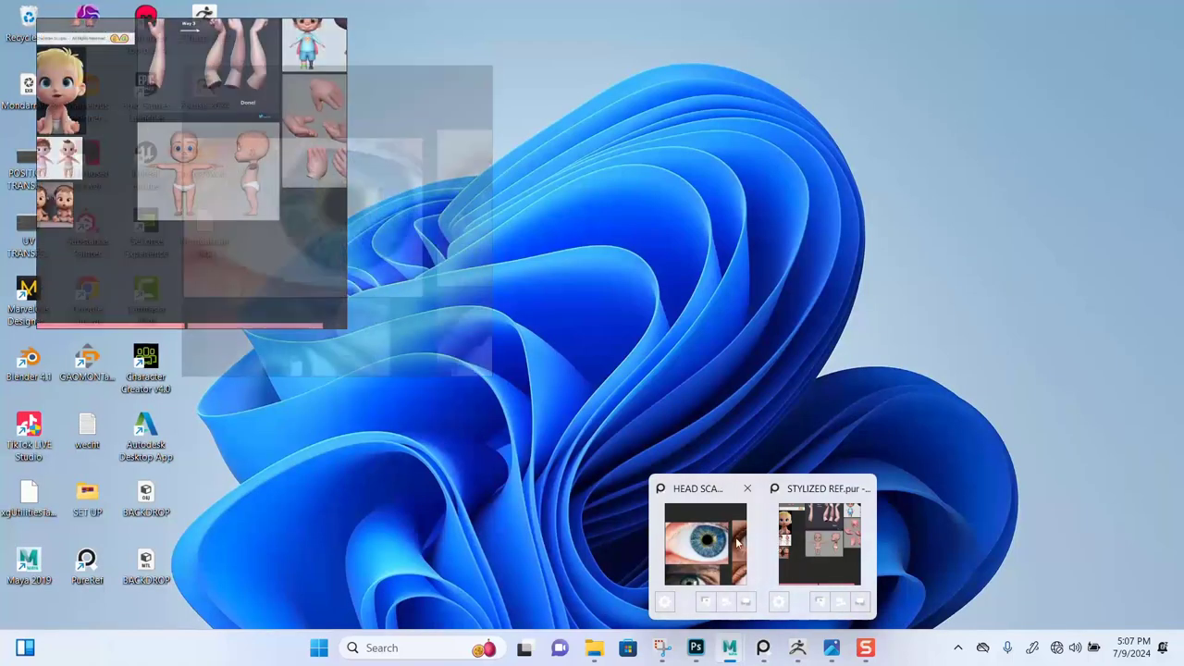
{"action": "left_click", "coordinate": [721, 538]}
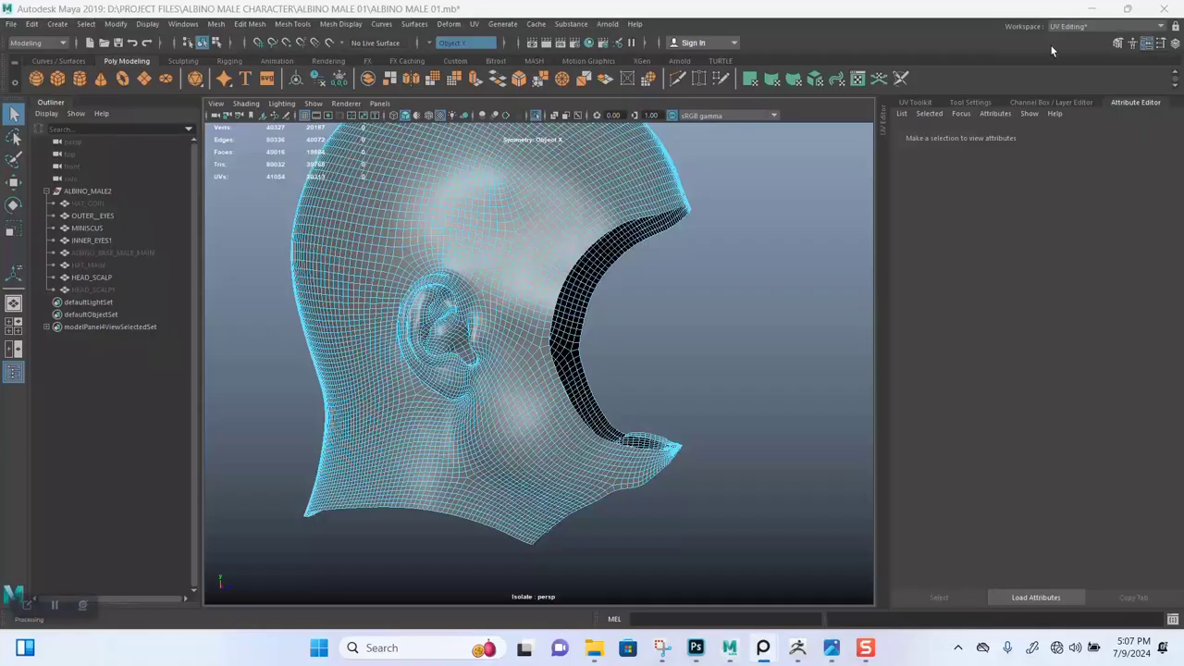
{"action": "left_click", "coordinate": [1091, 9]}
{"action": "left_click_drag", "start_coordinate": [247, 186], "coordinate": [504, 167]}
Disable the always-on-bottom mode of the HEAD SCAN REF board and set it to always on top.
{"action": "right_click", "coordinate": [579, 198]}
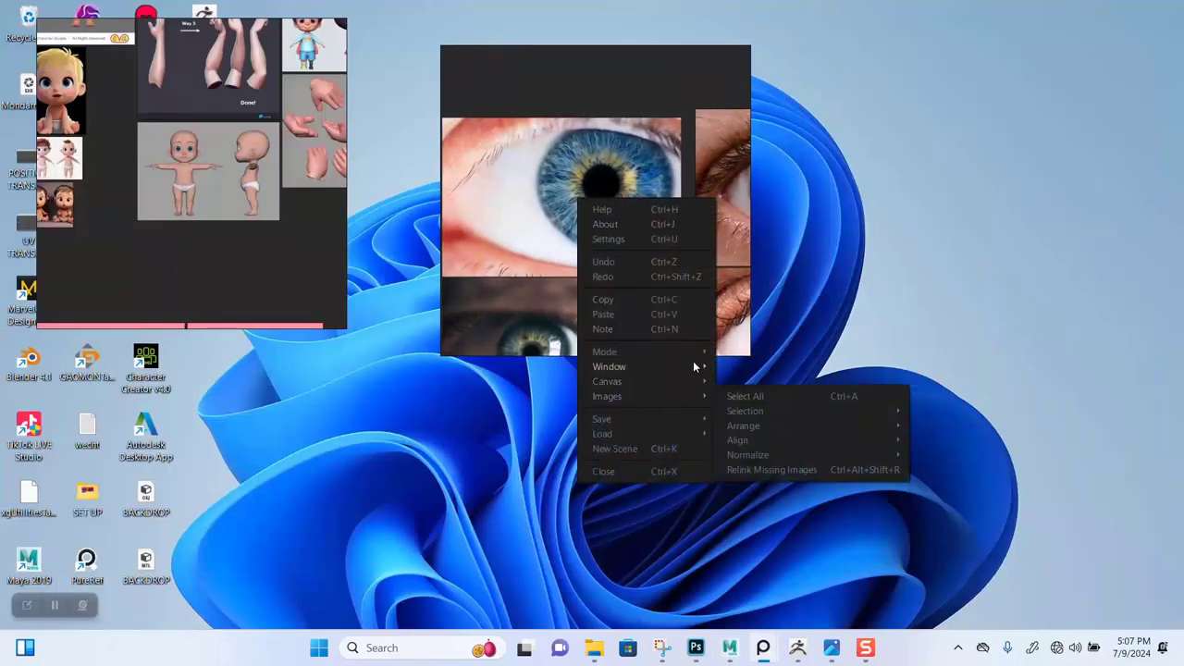
{"action": "mouse_move", "coordinate": [693, 364]}
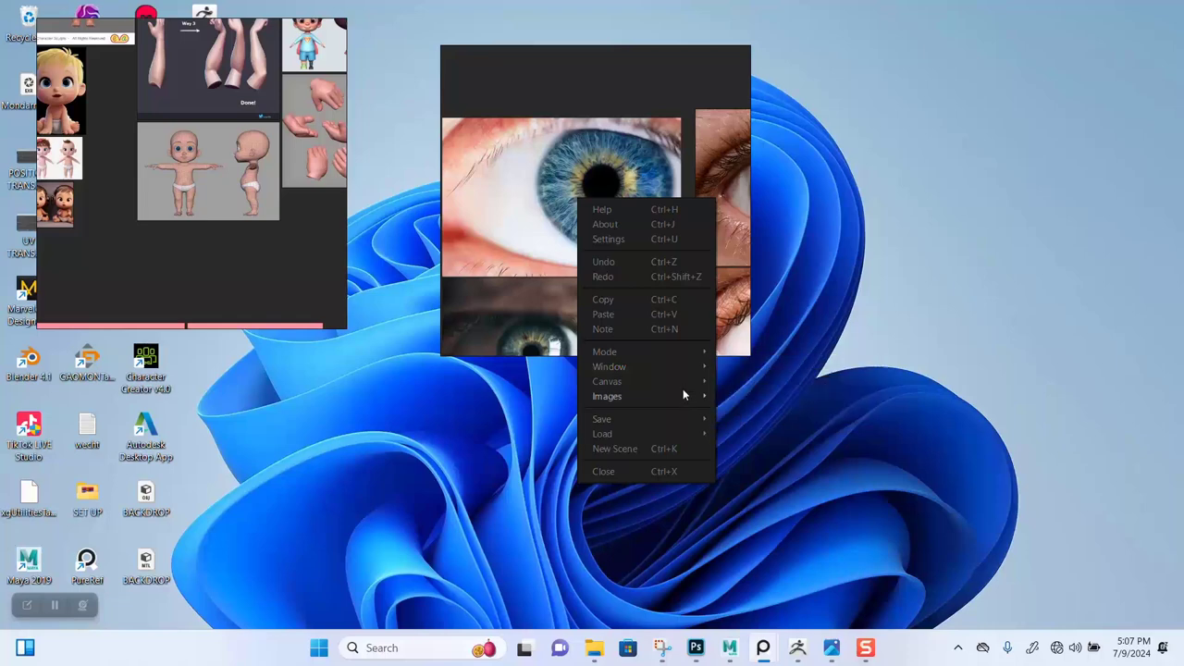
{"action": "left_click", "coordinate": [754, 394]}
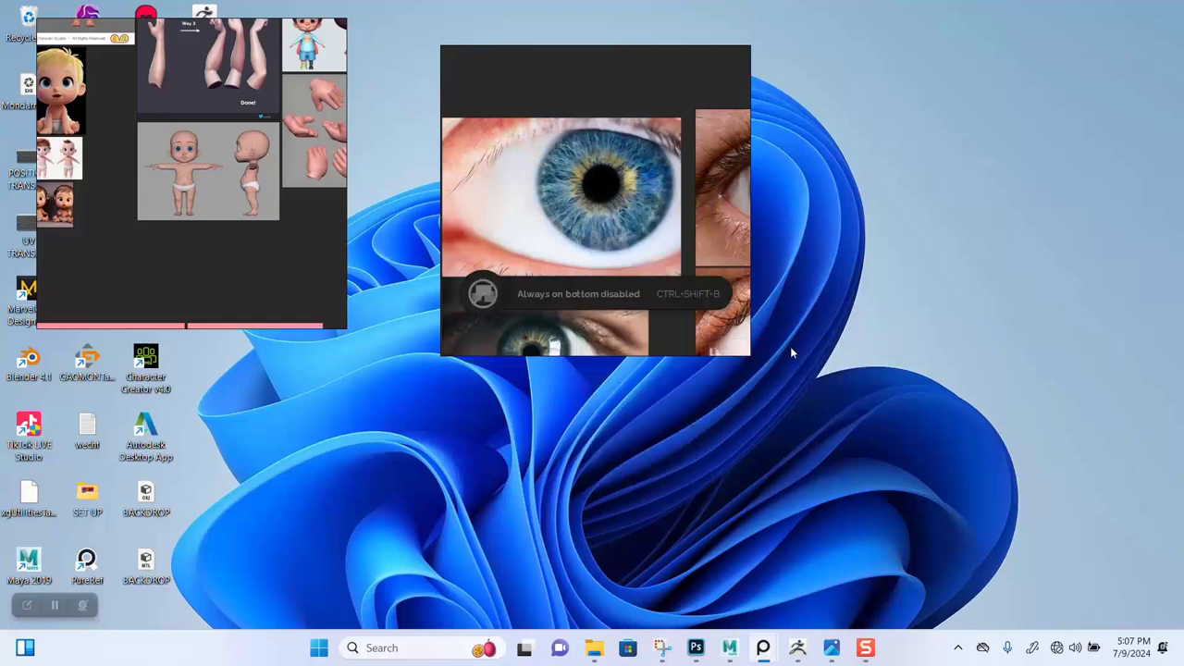
{"action": "key", "text": "ctrl+shift+a"}
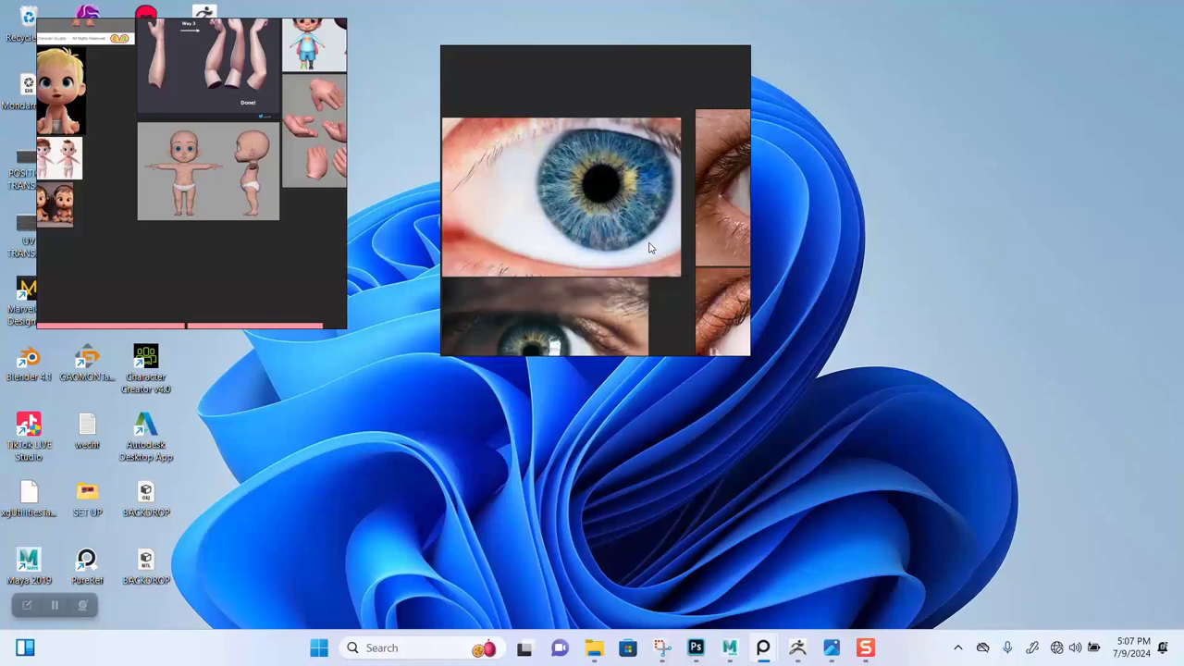
Find the front portrait of the white-haired albino male on the board, focus on it and move the board window lower.
{"action": "scroll", "coordinate": [650, 248], "scroll_direction": "down", "scroll_amount": 6}
{"action": "scroll", "coordinate": [650, 242], "scroll_direction": "down", "scroll_amount": 10}
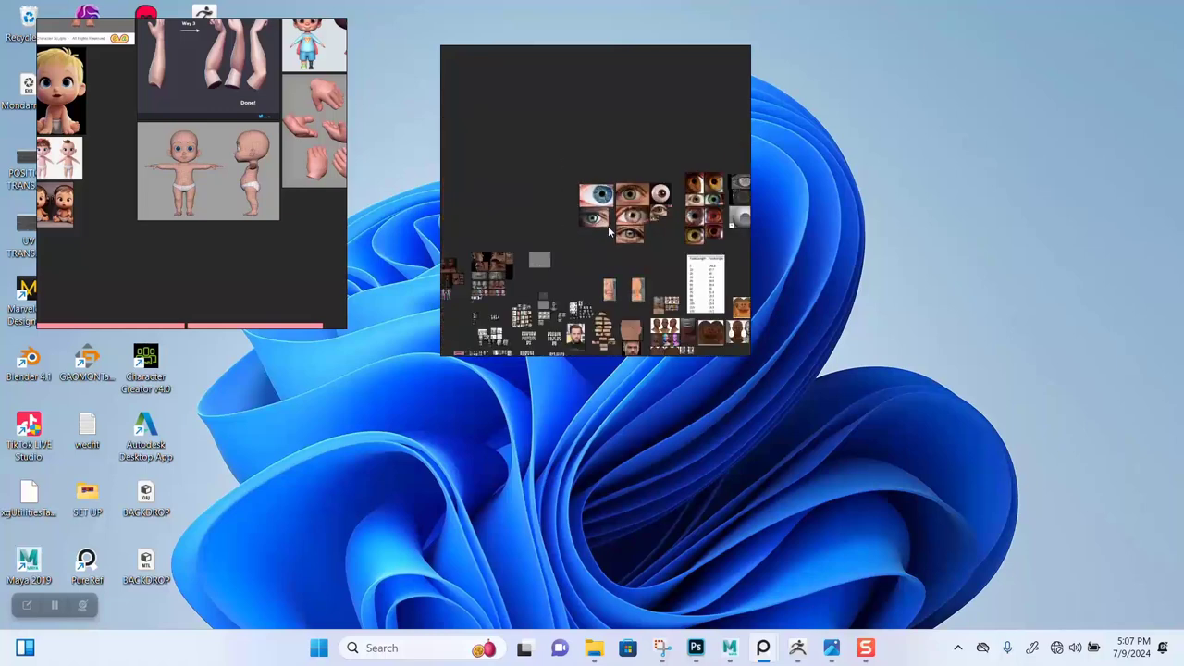
{"action": "double_click", "coordinate": [658, 257]}
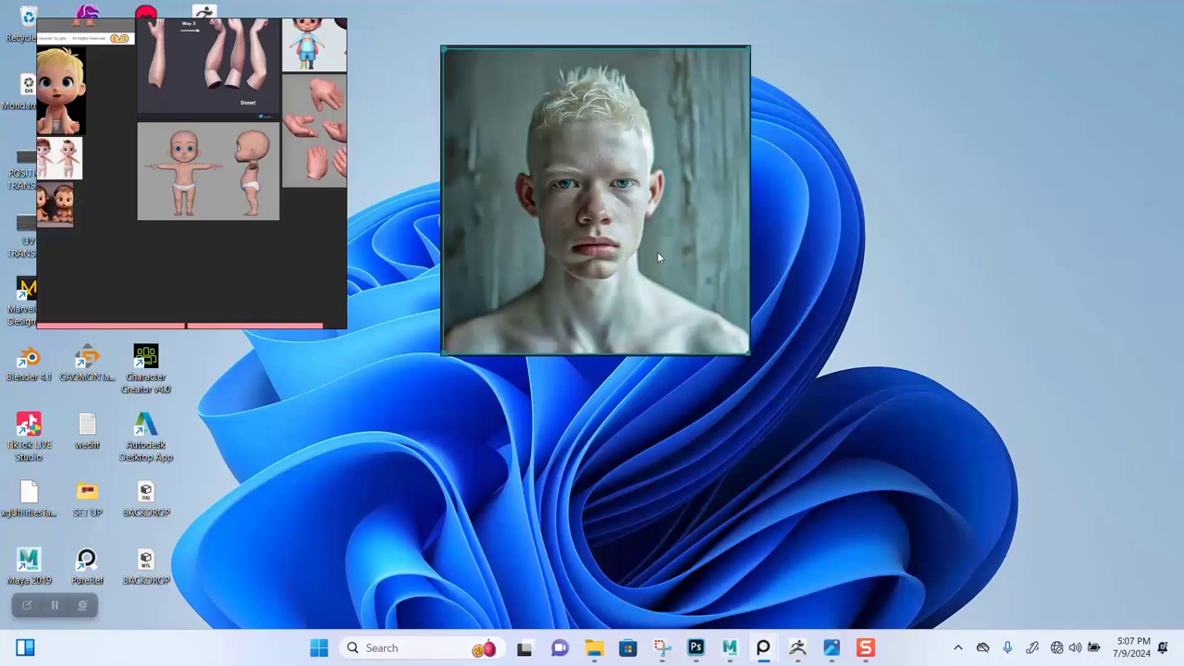
{"action": "middle_click_drag", "start_coordinate": [607, 201], "coordinate": [616, 238]}
{"action": "scroll", "coordinate": [602, 200], "scroll_direction": "up", "scroll_amount": 2}
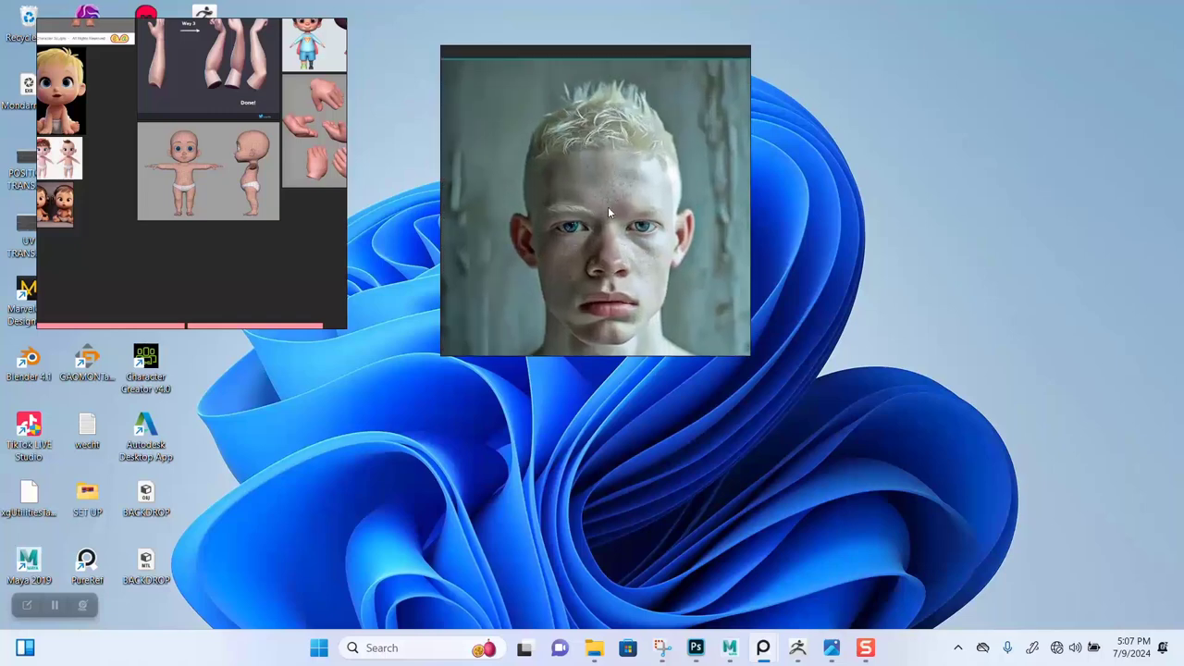
{"action": "right_click_drag", "start_coordinate": [612, 212], "coordinate": [616, 281]}
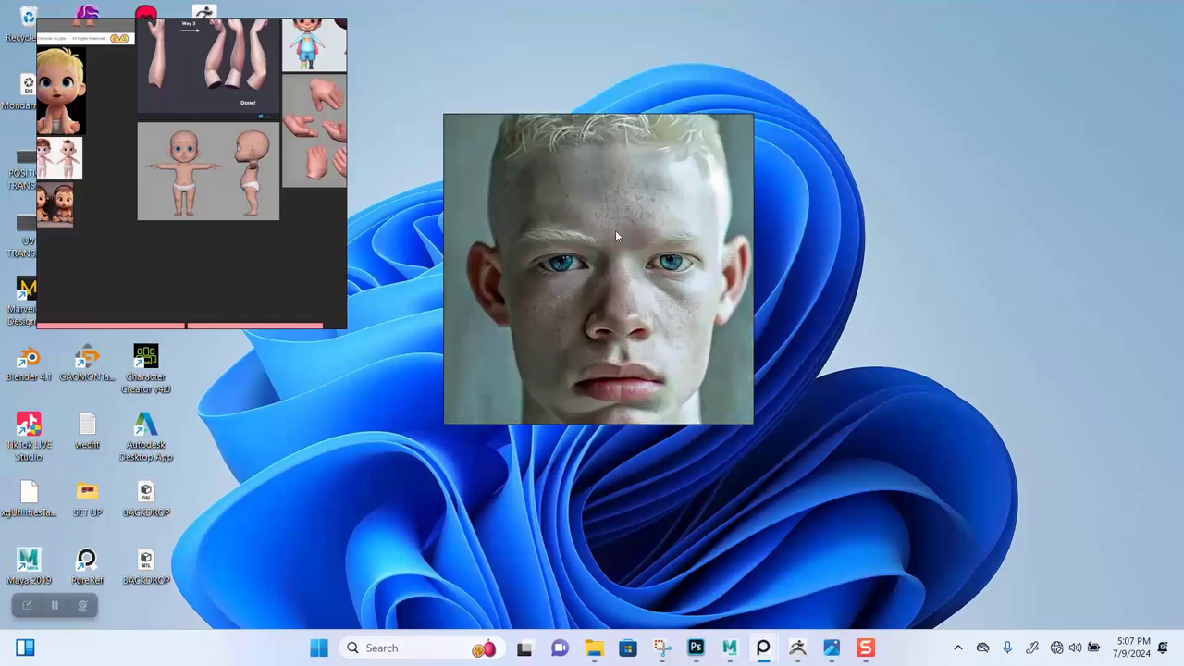
Return to the Maya scene with the scalp mesh and place the floating reference board beside the head.
{"action": "mouse_move", "coordinate": [731, 651]}
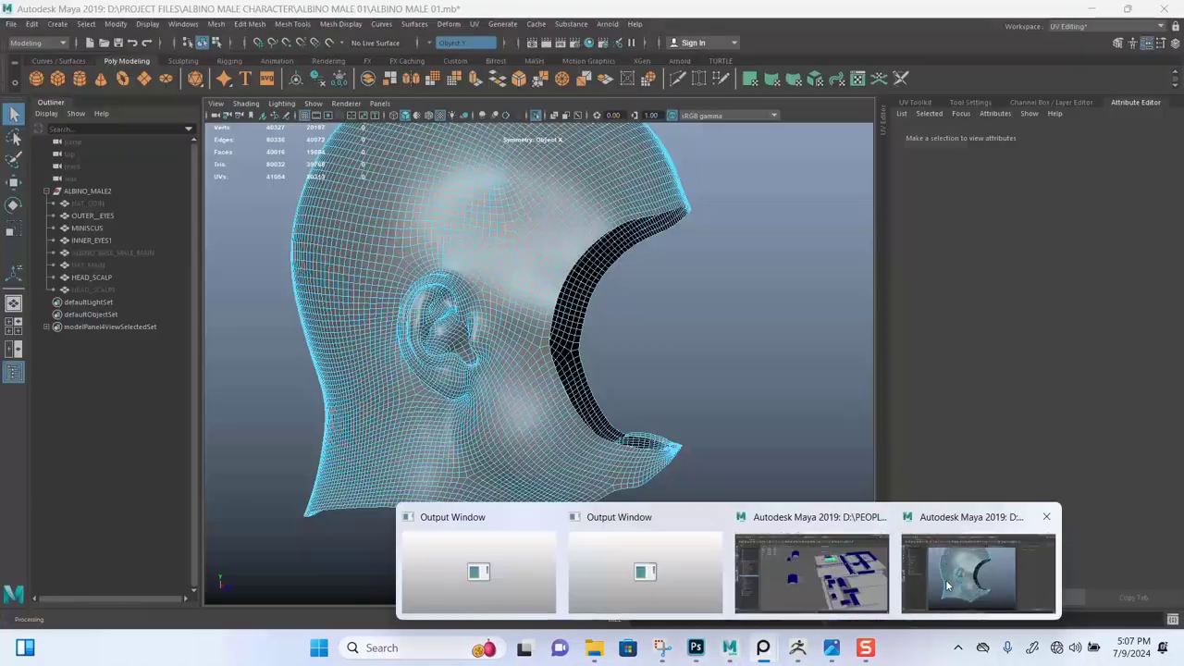
{"action": "left_click", "coordinate": [945, 579]}
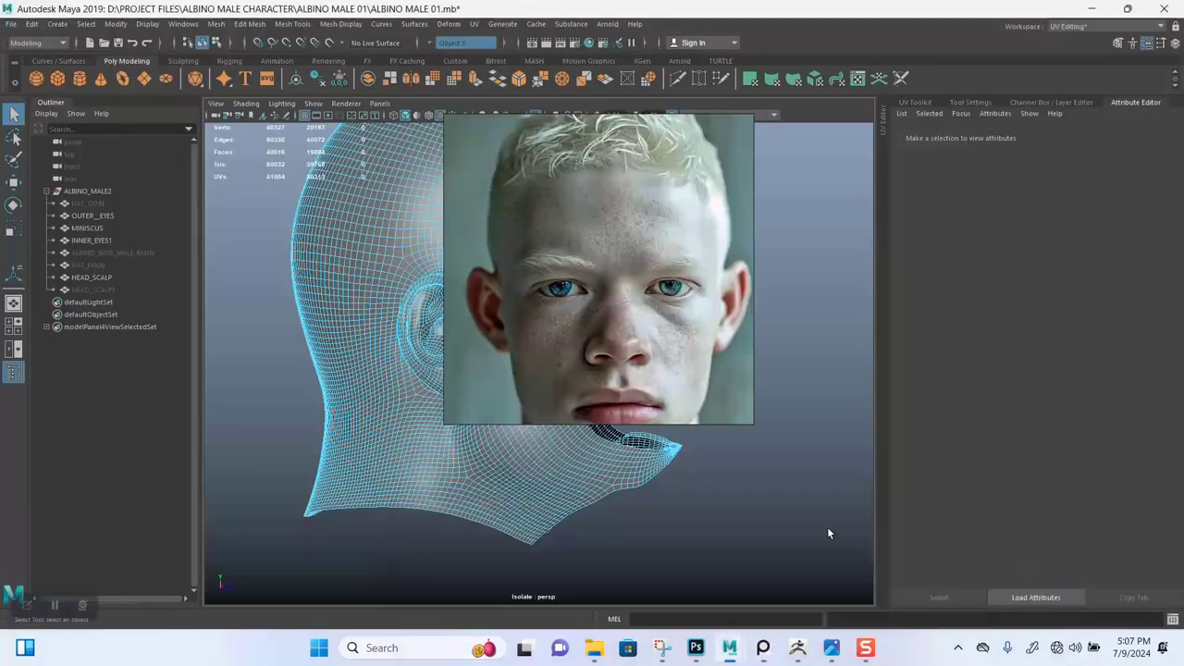
{"action": "left_click_drag", "start_coordinate": [563, 301], "coordinate": [865, 234]}
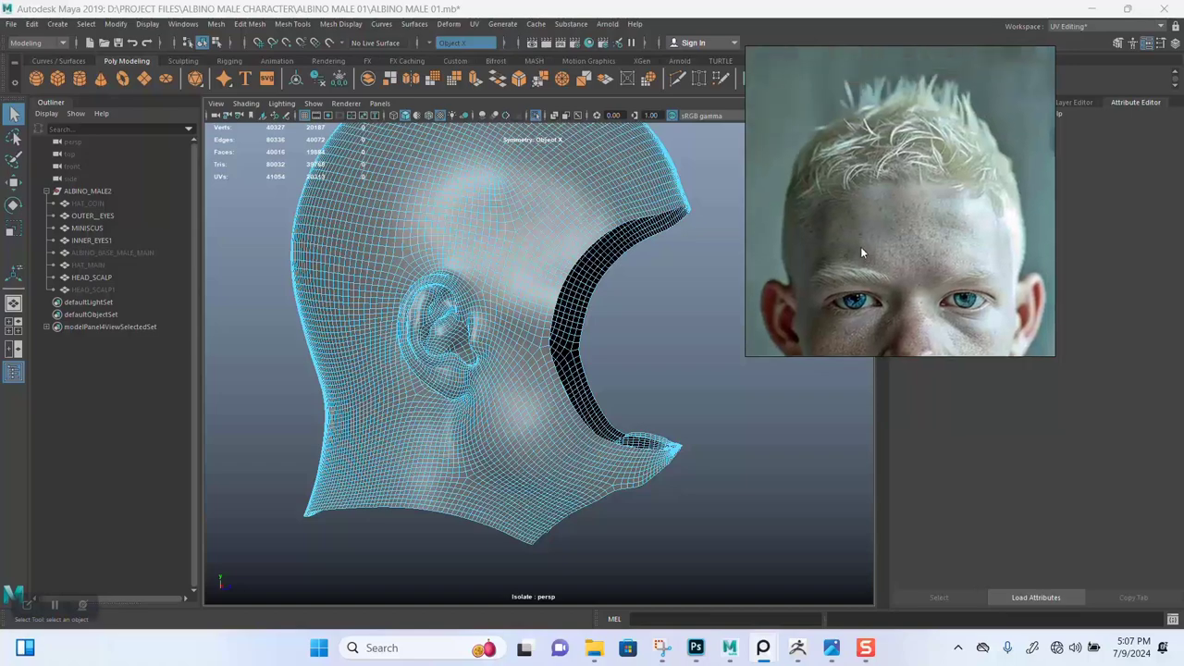
Load the recently used ALBINO PUREF.pur board into the floating PureRef window.
{"action": "left_click_drag", "start_coordinate": [609, 344], "coordinate": [638, 356], "text": "alt"}
{"action": "scroll", "coordinate": [909, 247], "scroll_direction": "down", "scroll_amount": 6}
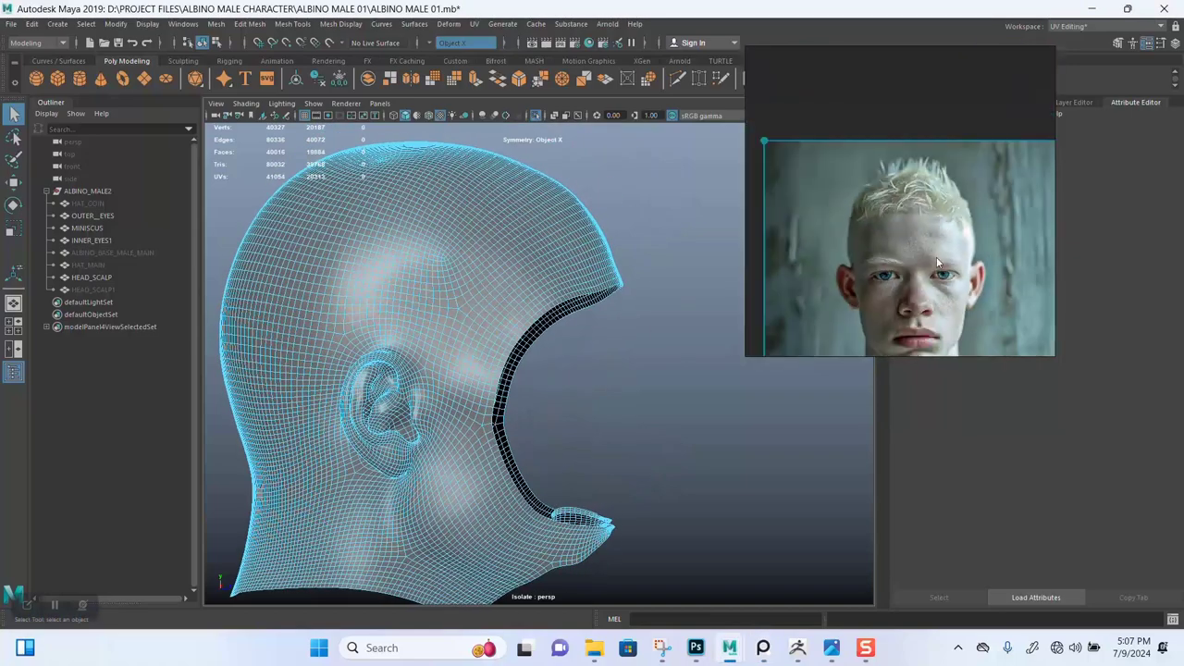
{"action": "scroll", "coordinate": [883, 240], "scroll_direction": "down", "scroll_amount": 2}
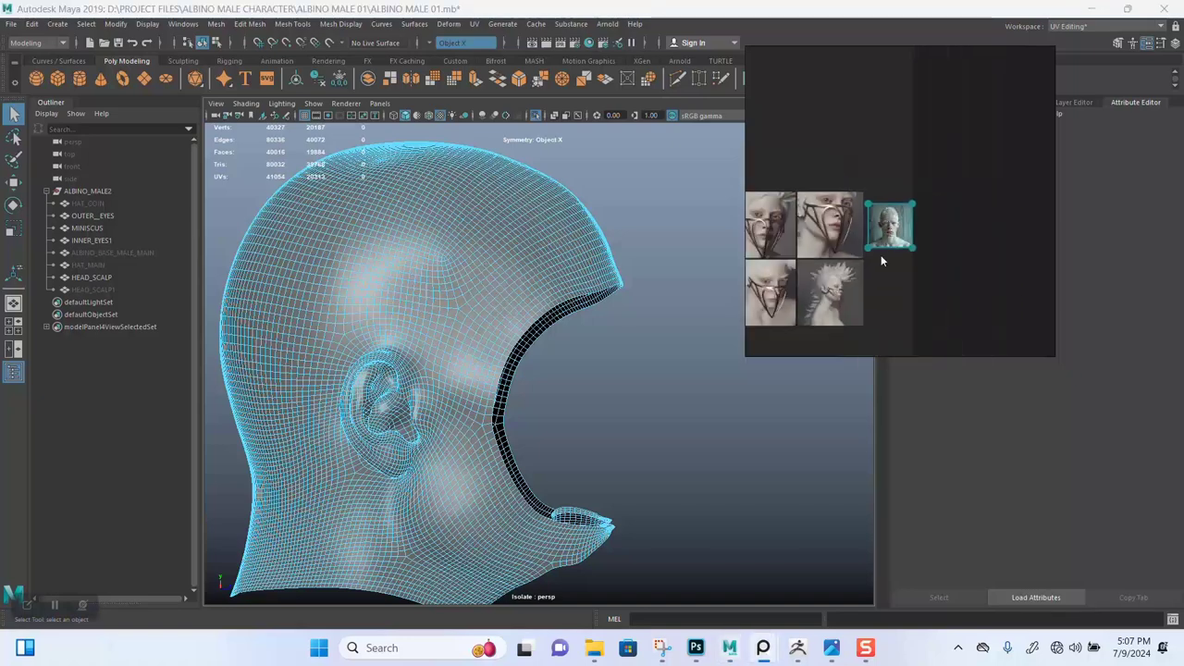
{"action": "scroll", "coordinate": [880, 255], "scroll_direction": "up", "scroll_amount": 2}
{"action": "right_click", "coordinate": [983, 293]}
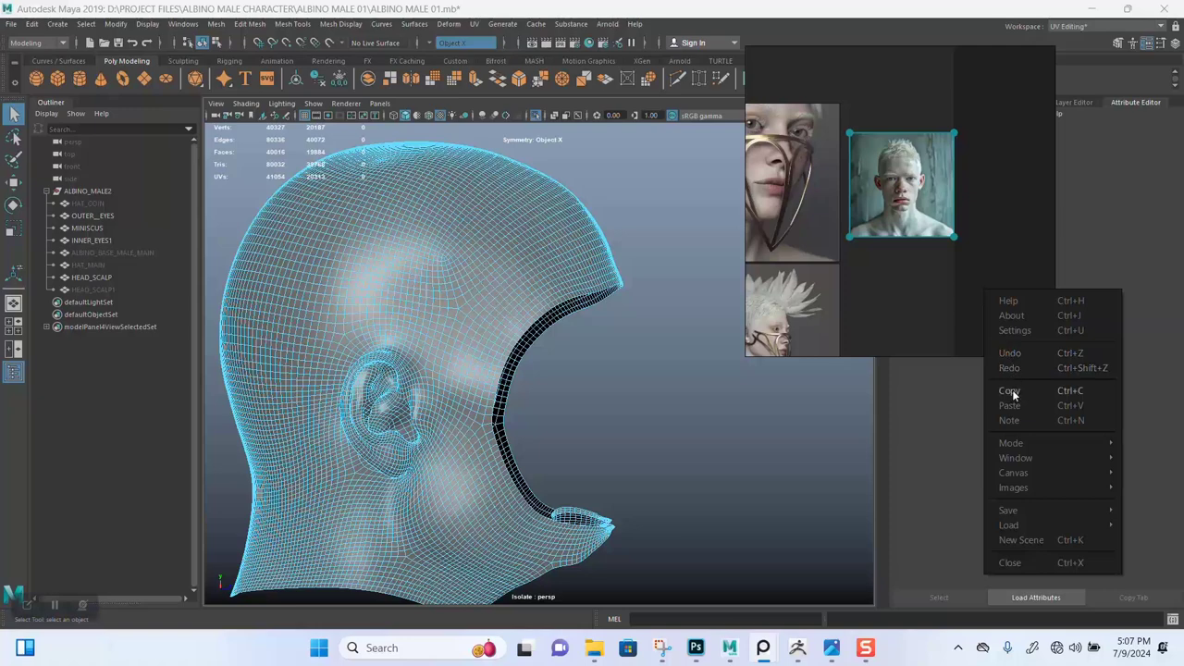
{"action": "mouse_move", "coordinate": [1018, 523]}
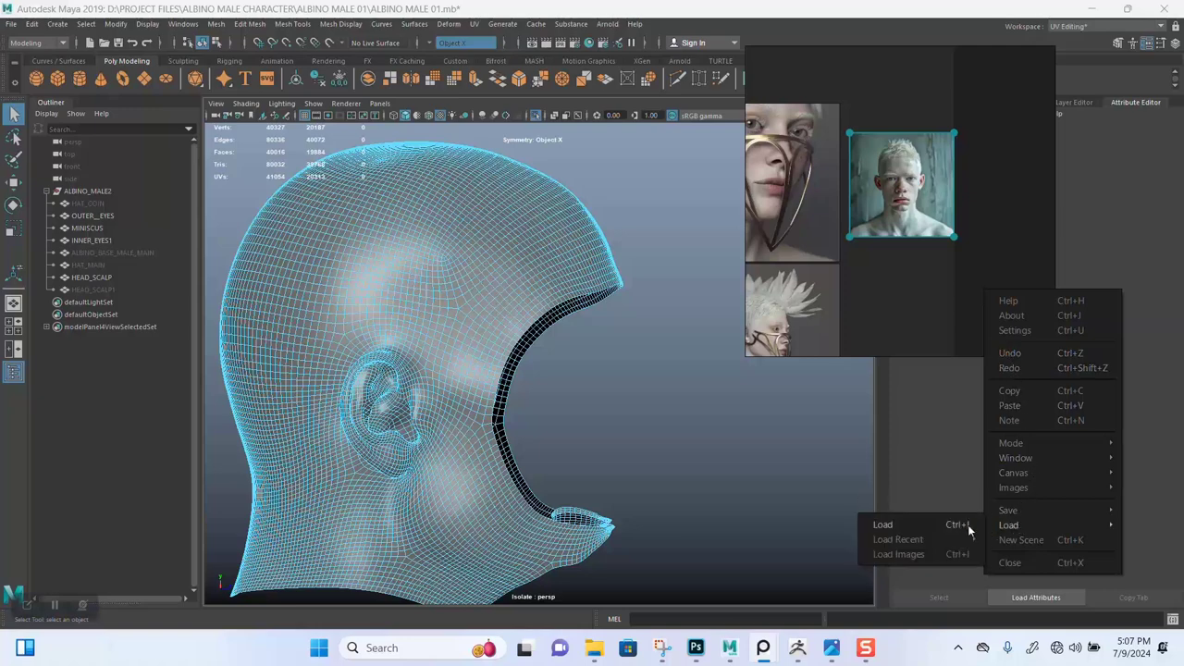
{"action": "mouse_move", "coordinate": [935, 540]}
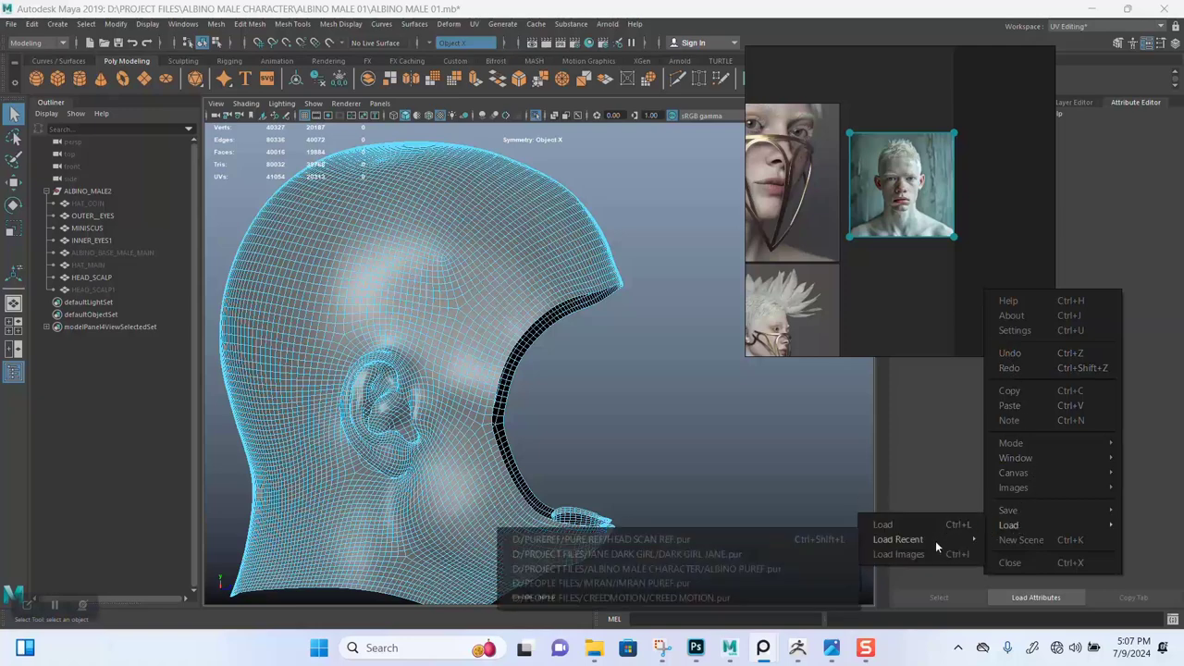
{"action": "left_click", "coordinate": [680, 569]}
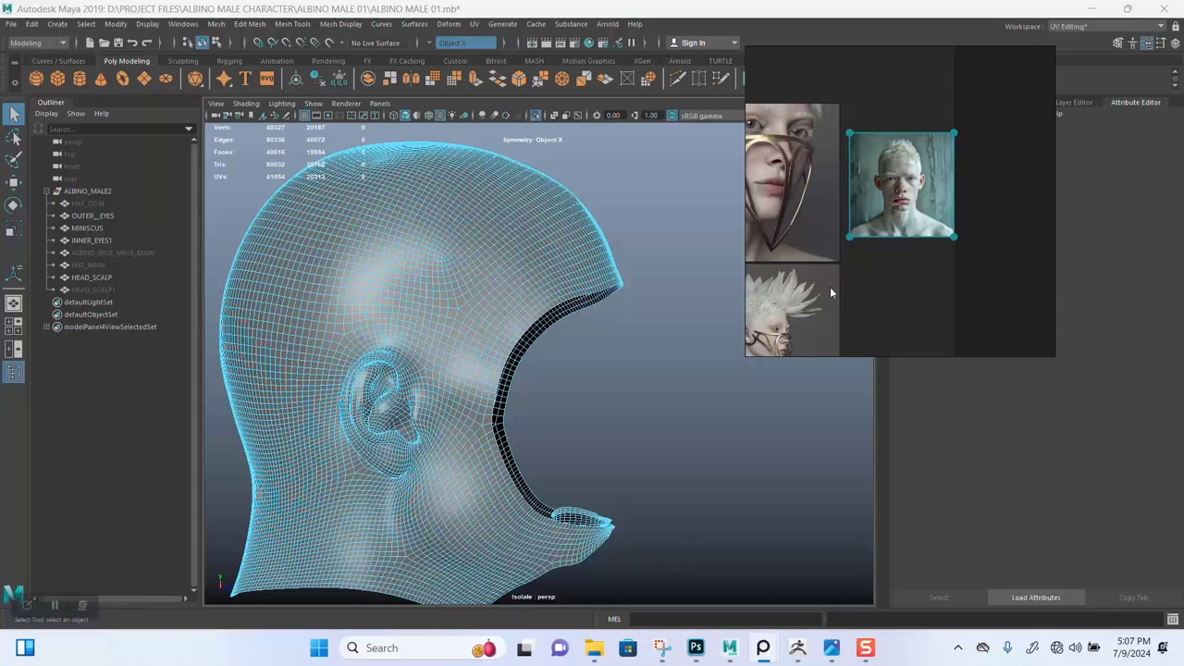
Browse the albino reference board and examine the hairline around the temple and ear in the three-quarter male portrait.
{"action": "left_click", "coordinate": [831, 216]}
{"action": "scroll", "coordinate": [830, 215], "scroll_direction": "down", "scroll_amount": 2}
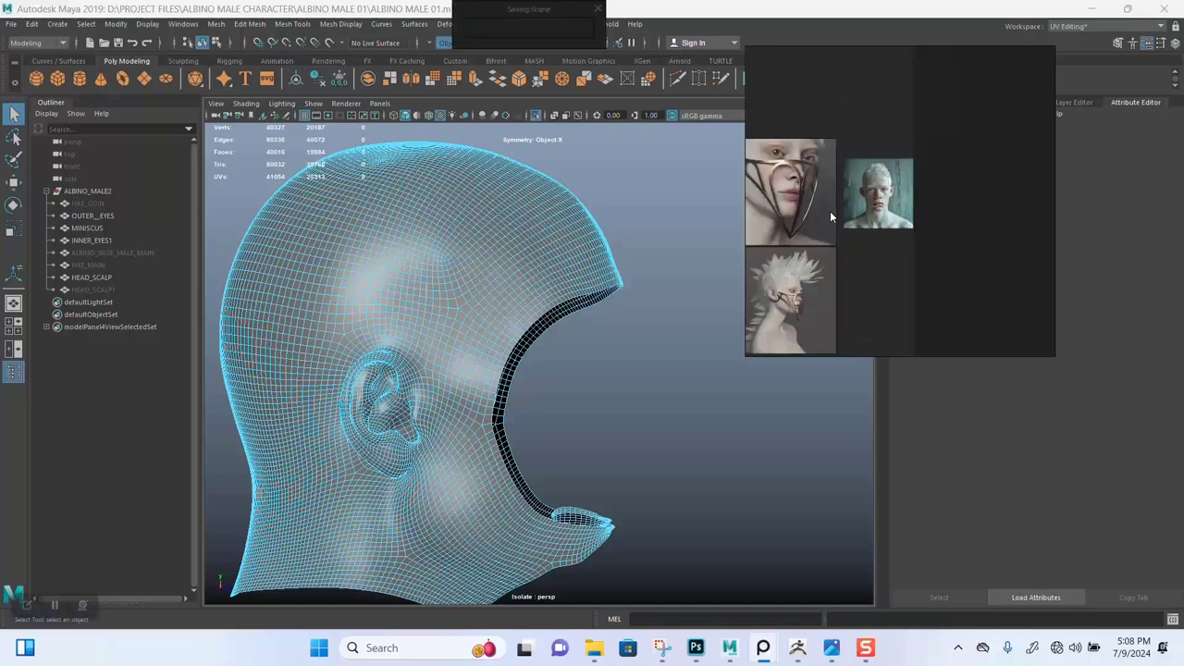
{"action": "scroll", "coordinate": [862, 228], "scroll_direction": "down", "scroll_amount": 2}
{"action": "scroll", "coordinate": [862, 227], "scroll_direction": "down", "scroll_amount": 4}
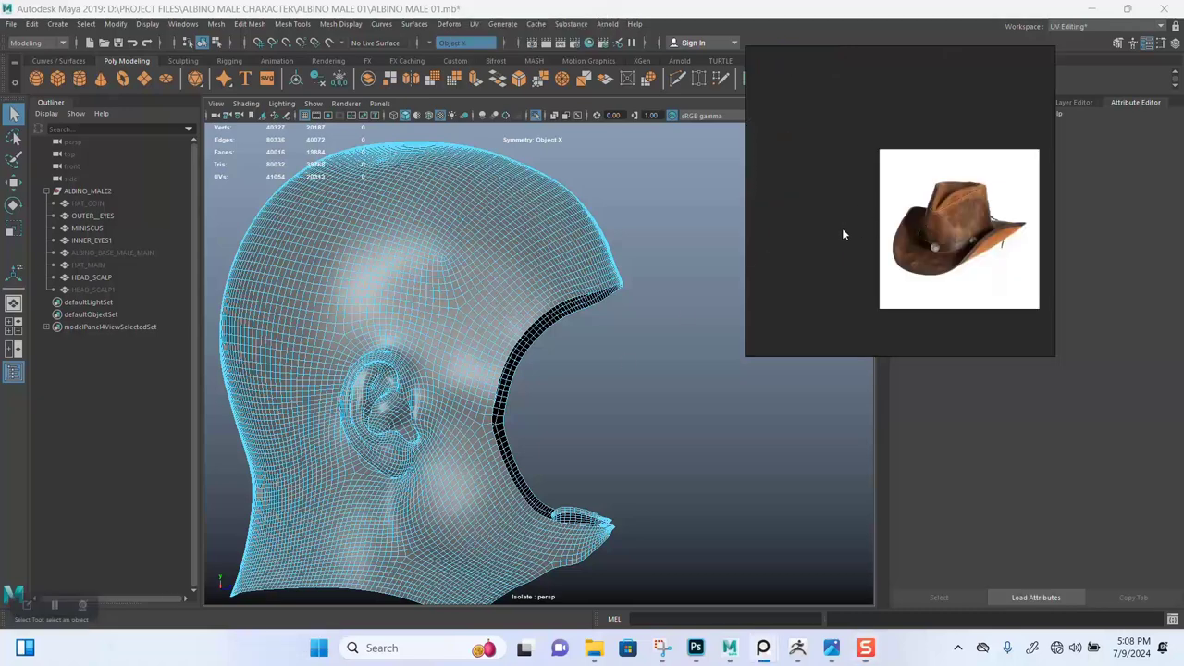
{"action": "scroll", "coordinate": [872, 229], "scroll_direction": "down", "scroll_amount": 5}
{"action": "middle_click_drag", "start_coordinate": [917, 230], "coordinate": [928, 186]}
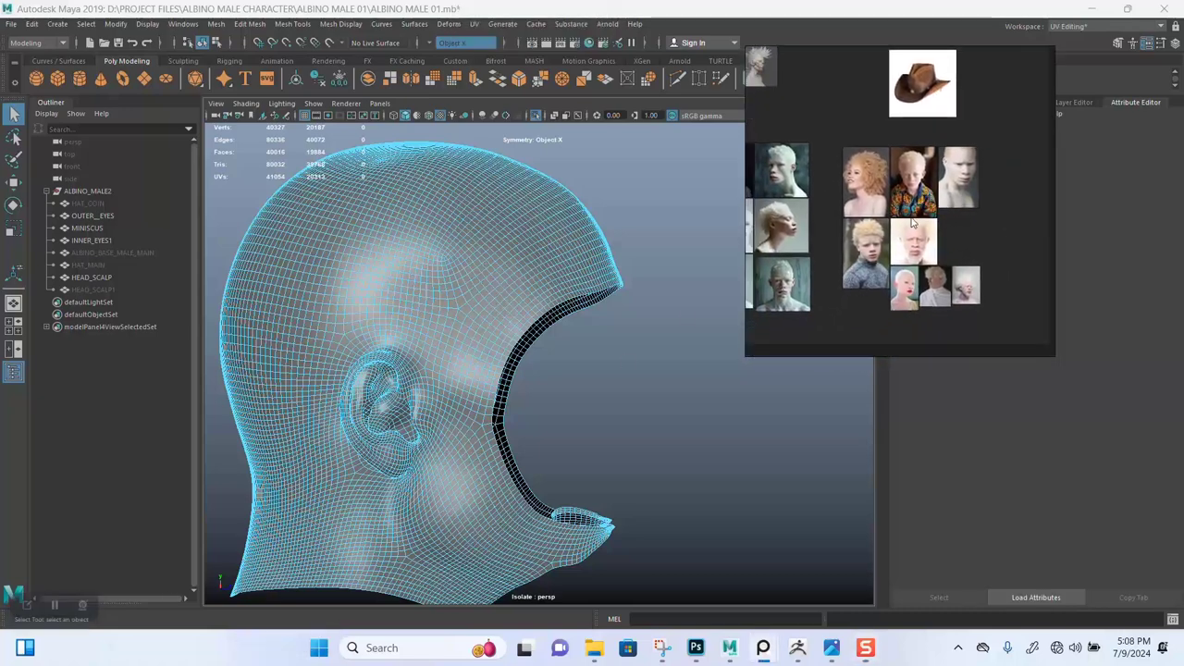
{"action": "scroll", "coordinate": [909, 239], "scroll_direction": "up", "scroll_amount": 6}
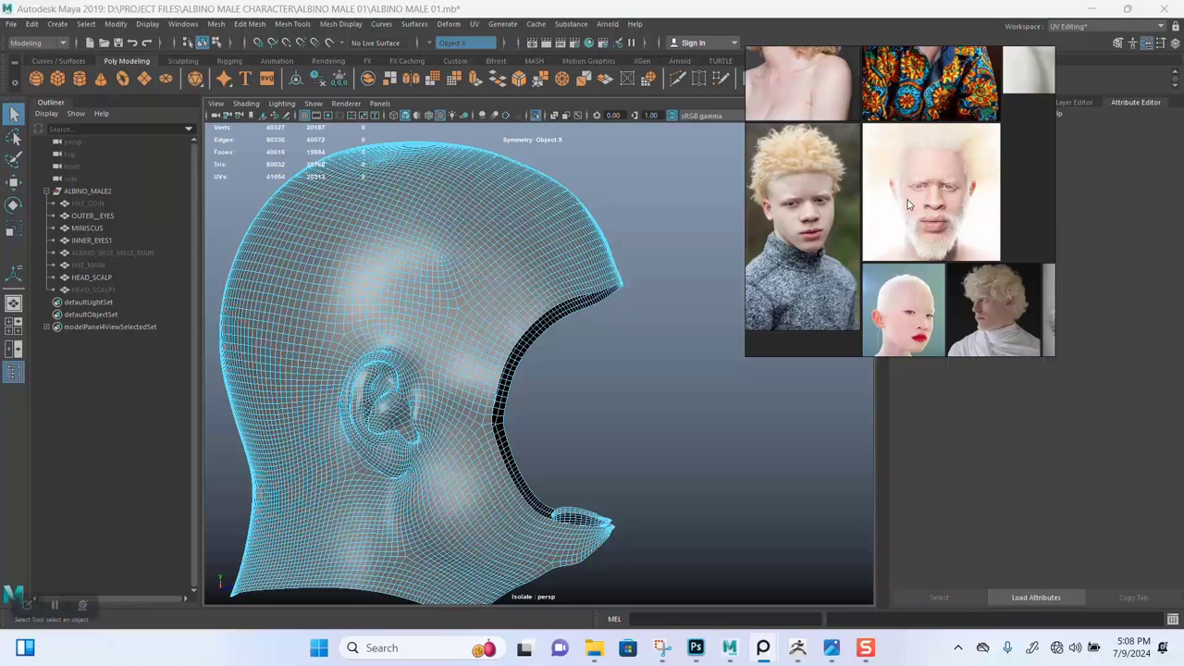
{"action": "mouse_move", "coordinate": [911, 185]}
{"action": "middle_mouse_down"}
{"action": "mouse_move", "coordinate": [914, 206]}
{"action": "mouse_move", "coordinate": [938, 182]}
{"action": "mouse_move", "coordinate": [934, 247]}
{"action": "mouse_move", "coordinate": [957, 217]}
{"action": "middle_mouse_up"}
{"action": "scroll", "coordinate": [934, 250], "scroll_direction": "down", "scroll_amount": 3}
{"action": "middle_click_drag", "start_coordinate": [858, 217], "coordinate": [912, 205]}
{"action": "middle_click_drag", "start_coordinate": [872, 105], "coordinate": [875, 152]}
{"action": "scroll", "coordinate": [874, 153], "scroll_direction": "up", "scroll_amount": 5}
{"action": "scroll", "coordinate": [876, 157], "scroll_direction": "up", "scroll_amount": 5}
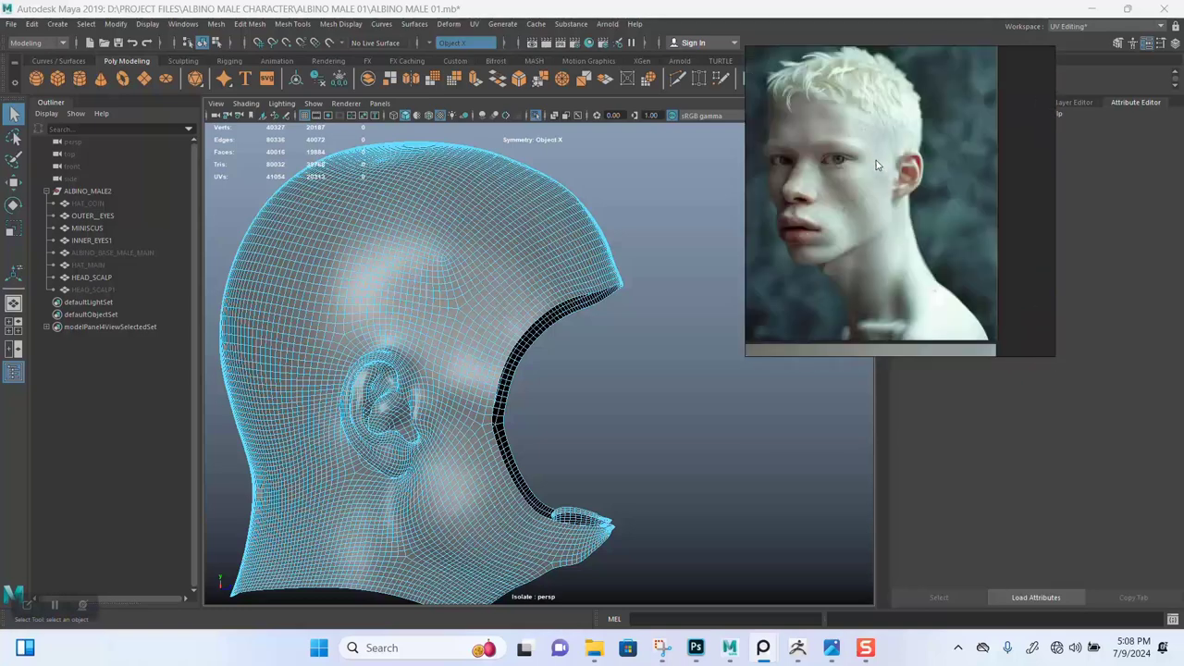
{"action": "scroll", "coordinate": [893, 233], "scroll_direction": "up", "scroll_amount": 3}
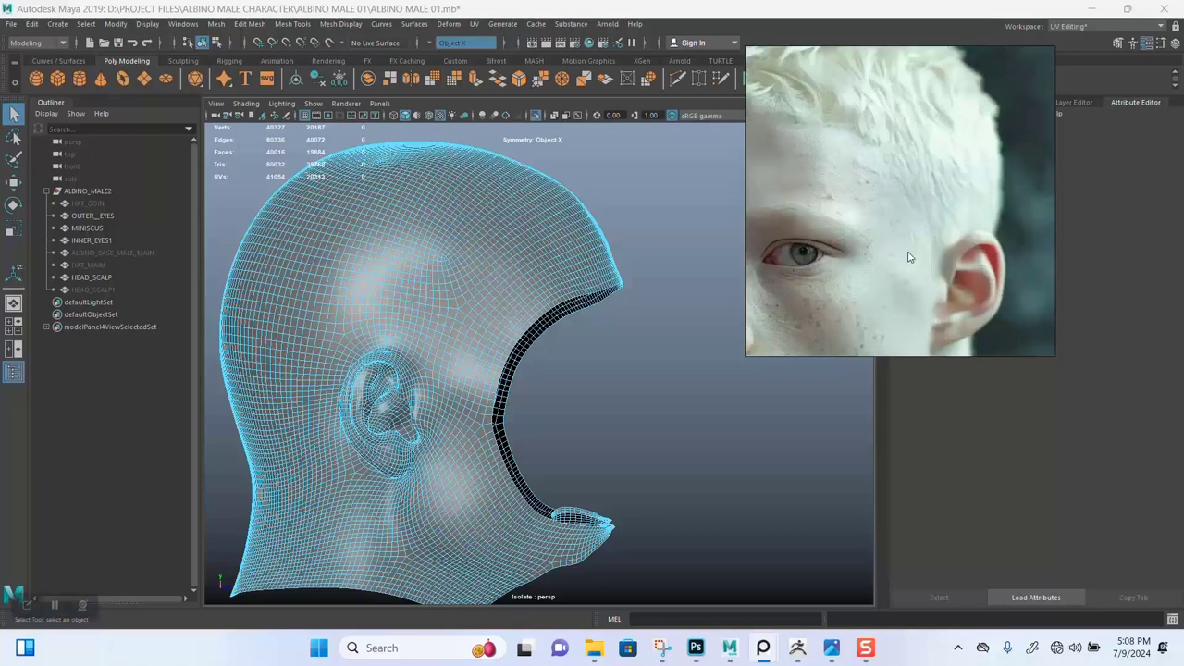
Select an edge loop around the neck of HEAD_SCALP just above its lower border and detach the mesh along it.
{"action": "right_click_drag", "start_coordinate": [638, 386], "coordinate": [539, 341], "text": "alt"}
{"action": "left_click_drag", "start_coordinate": [540, 341], "coordinate": [472, 363], "text": "alt"}
{"action": "right_click_drag", "start_coordinate": [473, 363], "coordinate": [451, 283]}
{"action": "left_click_drag", "start_coordinate": [453, 366], "coordinate": [560, 401], "text": "alt"}
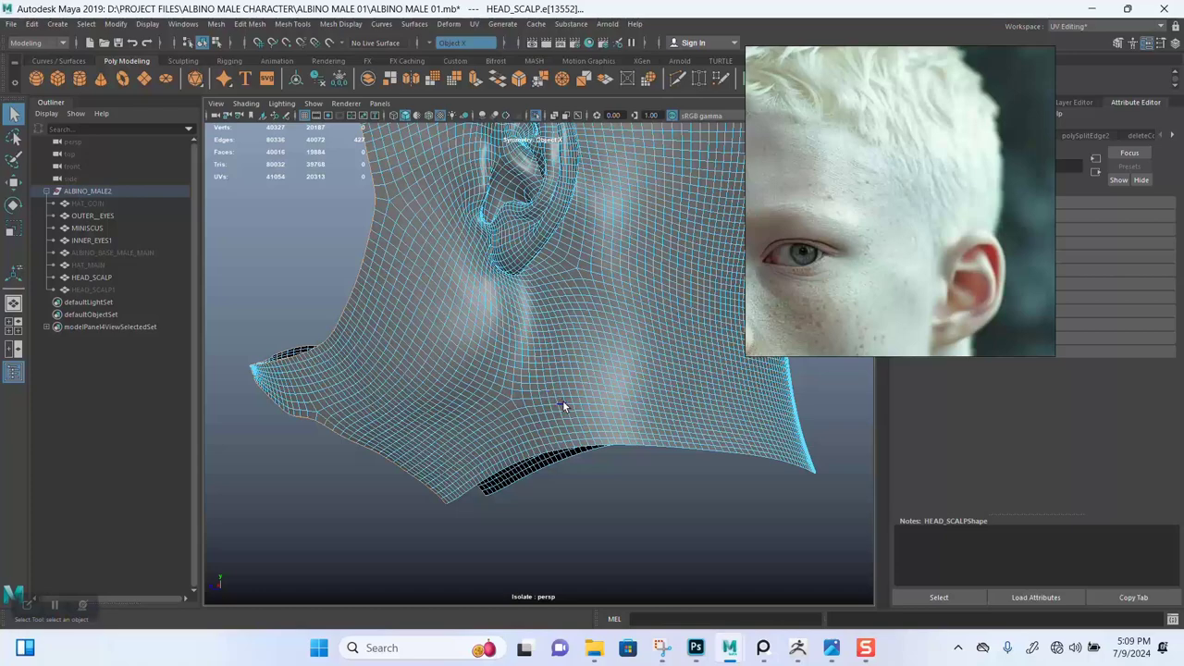
{"action": "left_click", "coordinate": [561, 404]}
{"action": "left_click_drag", "start_coordinate": [560, 408], "coordinate": [572, 455], "text": "alt"}
{"action": "right_click_drag", "start_coordinate": [575, 426], "coordinate": [651, 499], "text": "shift"}
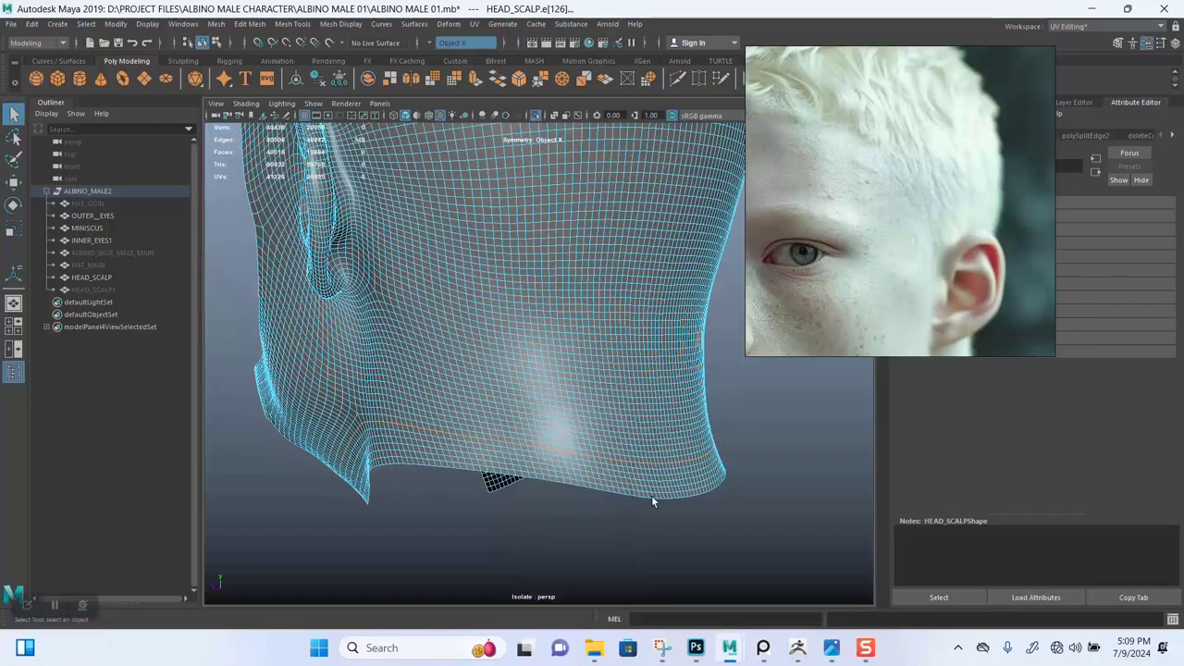
Select the detached strip along the lower neck border of HEAD_SCALP and delete its faces.
{"action": "right_click_drag", "start_coordinate": [621, 393], "coordinate": [621, 437]}
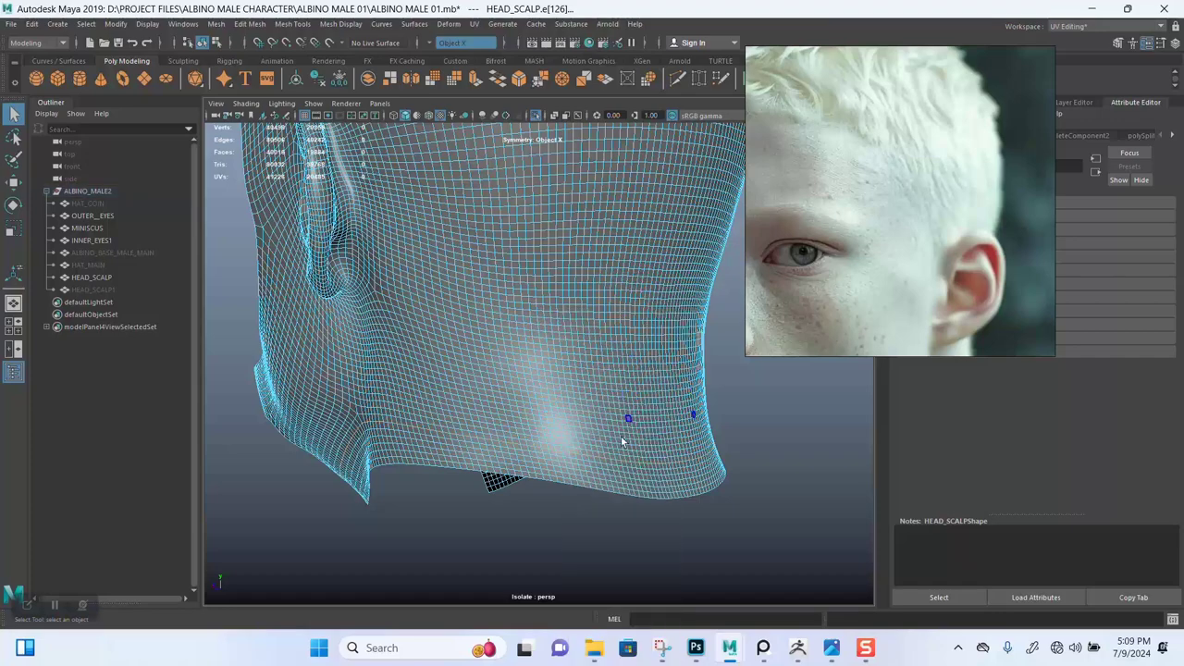
{"action": "double_click", "coordinate": [598, 482]}
{"action": "key", "text": "Delete"}
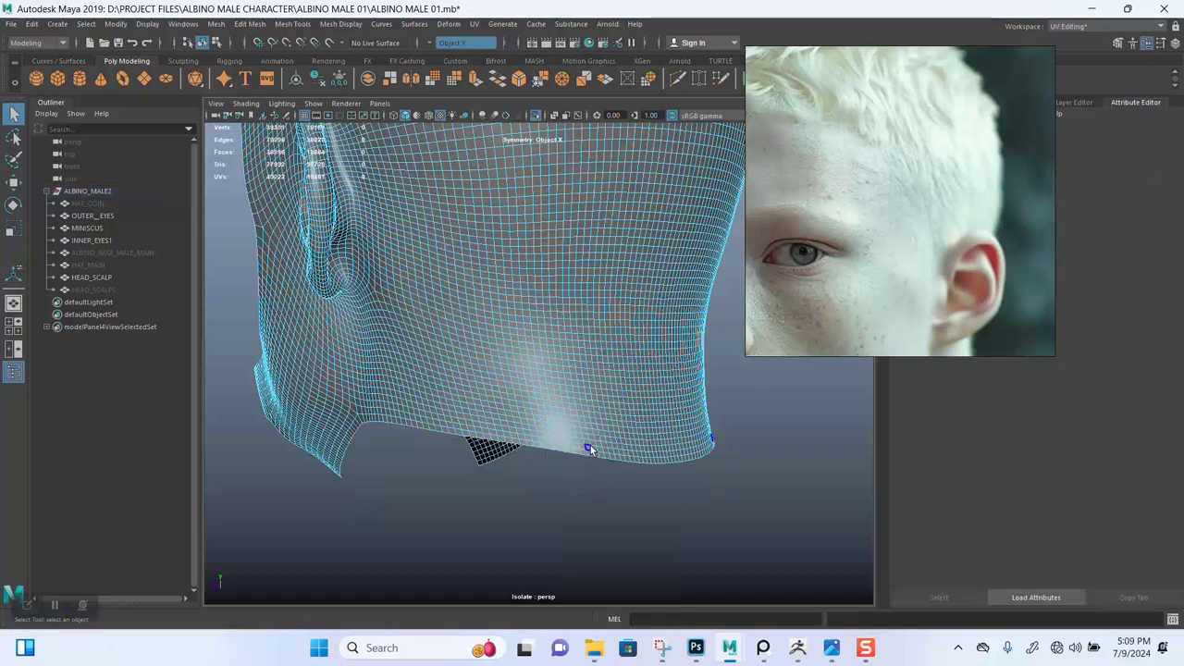
Switch HEAD_SCALP to edge selection, clear the selected edges and inspect the mesh around the cheek, jaw and neck borders.
{"action": "left_click_drag", "start_coordinate": [589, 448], "coordinate": [604, 396], "text": "alt"}
{"action": "middle_click_drag", "start_coordinate": [587, 441], "coordinate": [597, 438], "text": "alt"}
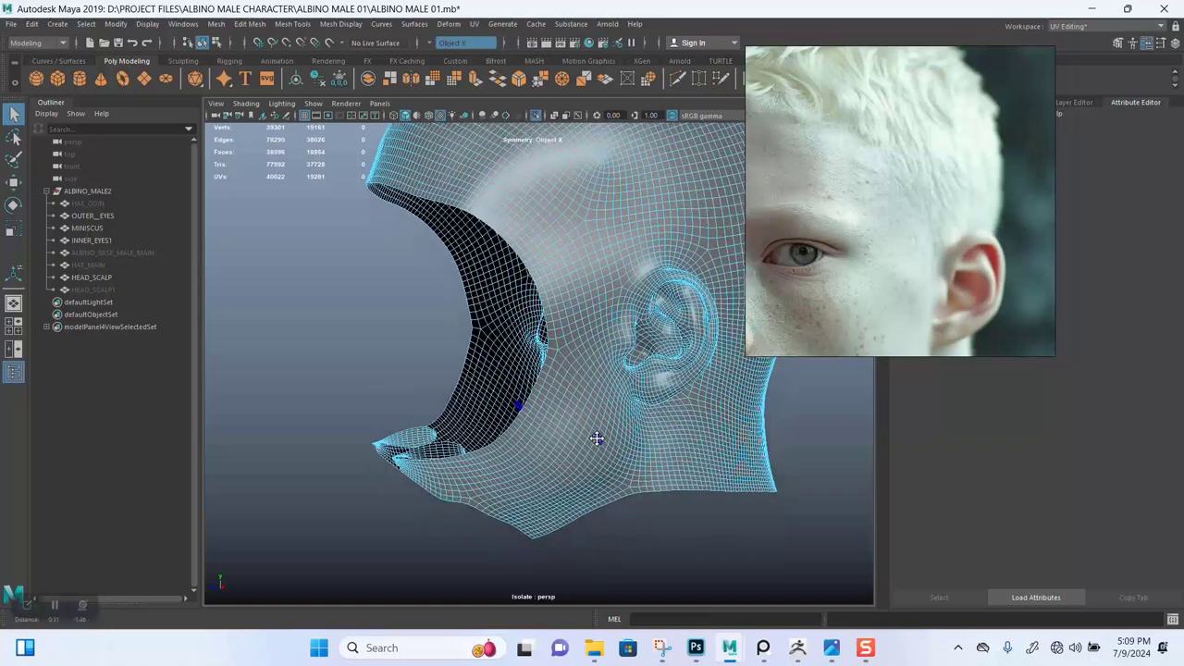
{"action": "right_click_drag", "start_coordinate": [597, 438], "coordinate": [613, 514], "text": "alt"}
{"action": "middle_click_drag", "start_coordinate": [613, 514], "coordinate": [594, 431], "text": "alt"}
{"action": "left_click_drag", "start_coordinate": [594, 431], "coordinate": [561, 410], "text": "alt"}
{"action": "right_click_drag", "start_coordinate": [561, 409], "coordinate": [552, 434], "text": "alt"}
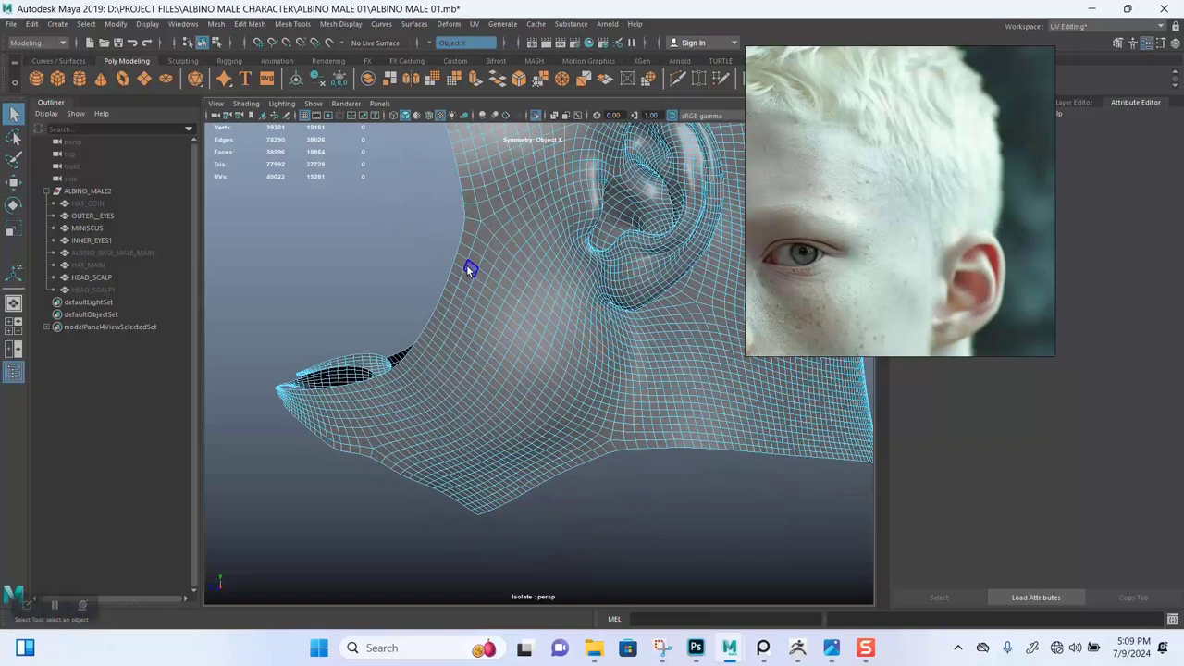
{"action": "right_click_drag", "start_coordinate": [467, 266], "coordinate": [467, 234]}
{"action": "left_click_drag", "start_coordinate": [467, 234], "coordinate": [351, 258], "text": "alt"}
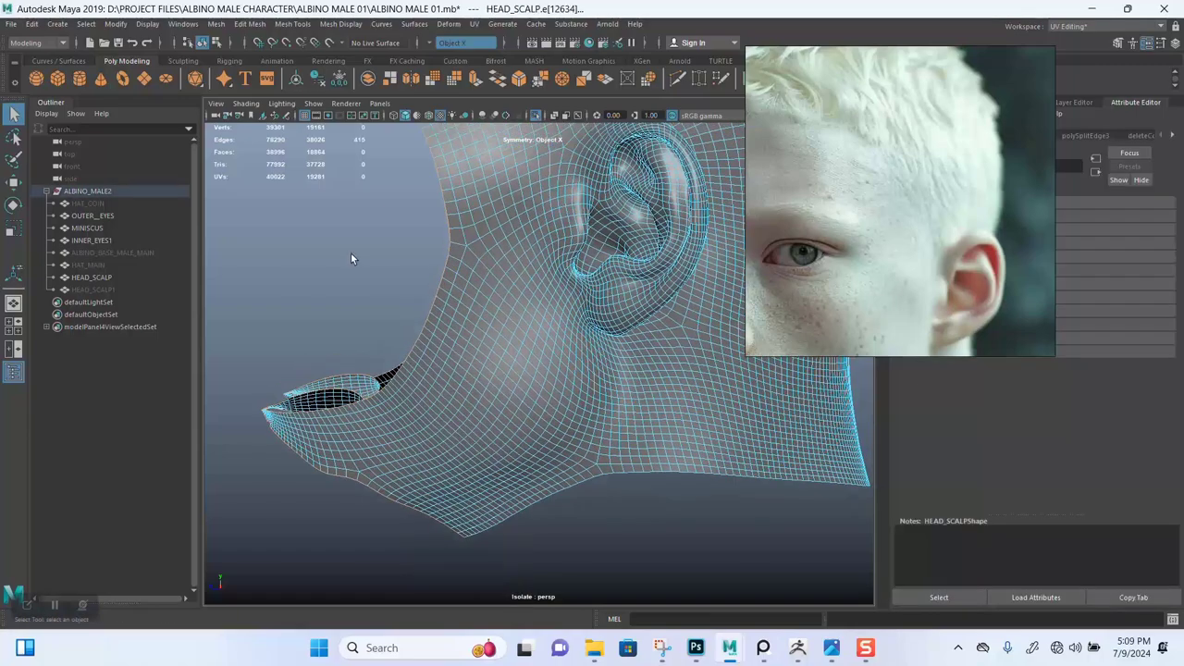
{"action": "left_click", "coordinate": [350, 258]}
{"action": "left_click_drag", "start_coordinate": [443, 342], "coordinate": [490, 330], "text": "alt"}
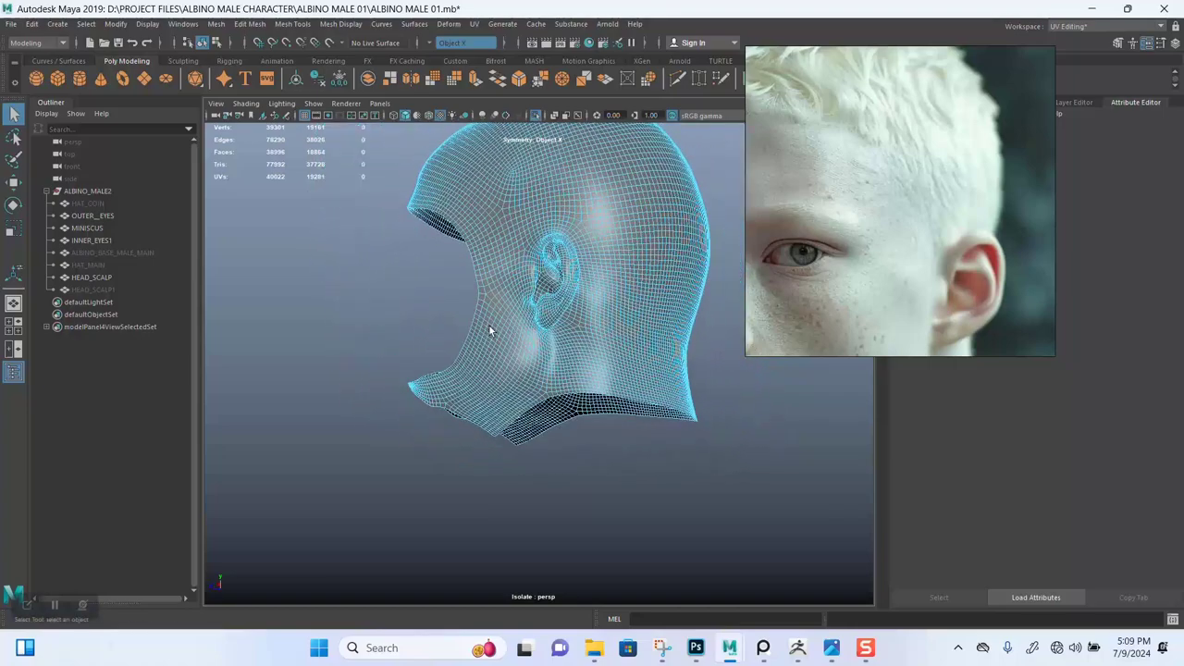
{"action": "right_click_drag", "start_coordinate": [491, 330], "coordinate": [448, 356], "text": "alt"}
{"action": "middle_click_drag", "start_coordinate": [448, 357], "coordinate": [506, 322], "text": "alt"}
{"action": "right_click_drag", "start_coordinate": [506, 322], "coordinate": [513, 395], "text": "alt"}
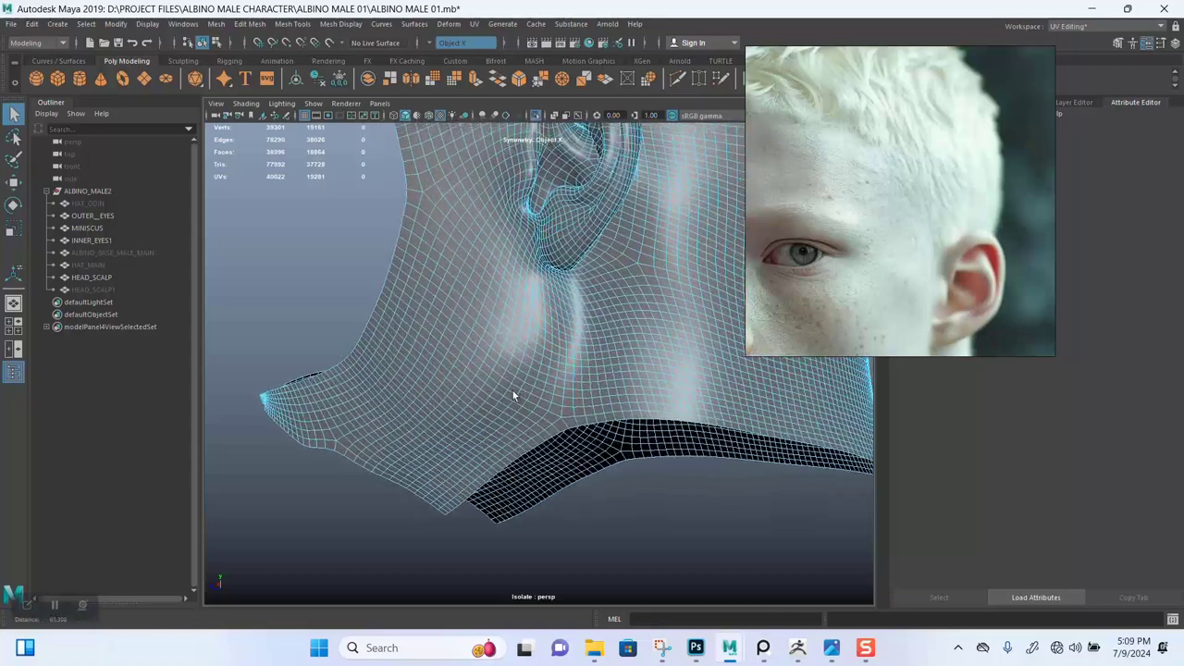
Select an edge loop crossing the side of the neck below the jaw on HEAD_SCALP and detach the mesh along it.
{"action": "left_click_drag", "start_coordinate": [512, 396], "coordinate": [455, 347], "text": "alt"}
{"action": "left_click", "coordinate": [436, 327]}
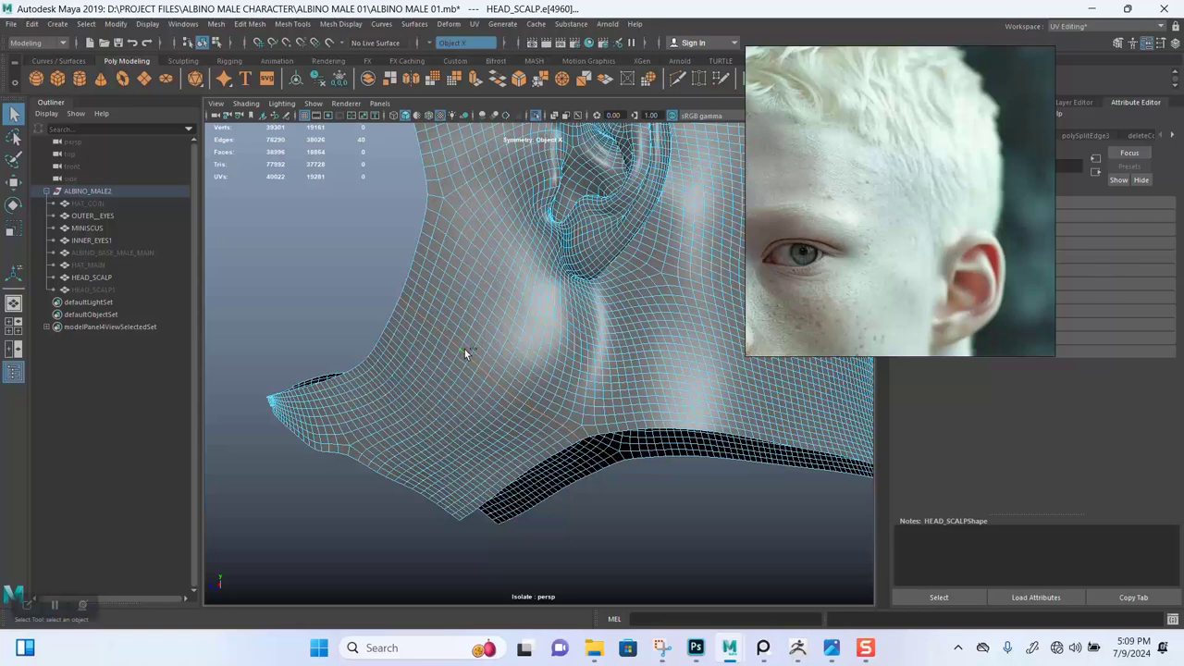
{"action": "right_click_drag", "start_coordinate": [464, 353], "coordinate": [457, 550], "text": "shift"}
{"action": "left_click", "coordinate": [604, 537]}
Delete the detached front-neck faces of HEAD_SCALP together with the leftover faces there, and save the scene.
{"action": "right_click_drag", "start_coordinate": [491, 314], "coordinate": [494, 345]}
{"action": "double_click", "coordinate": [448, 415]}
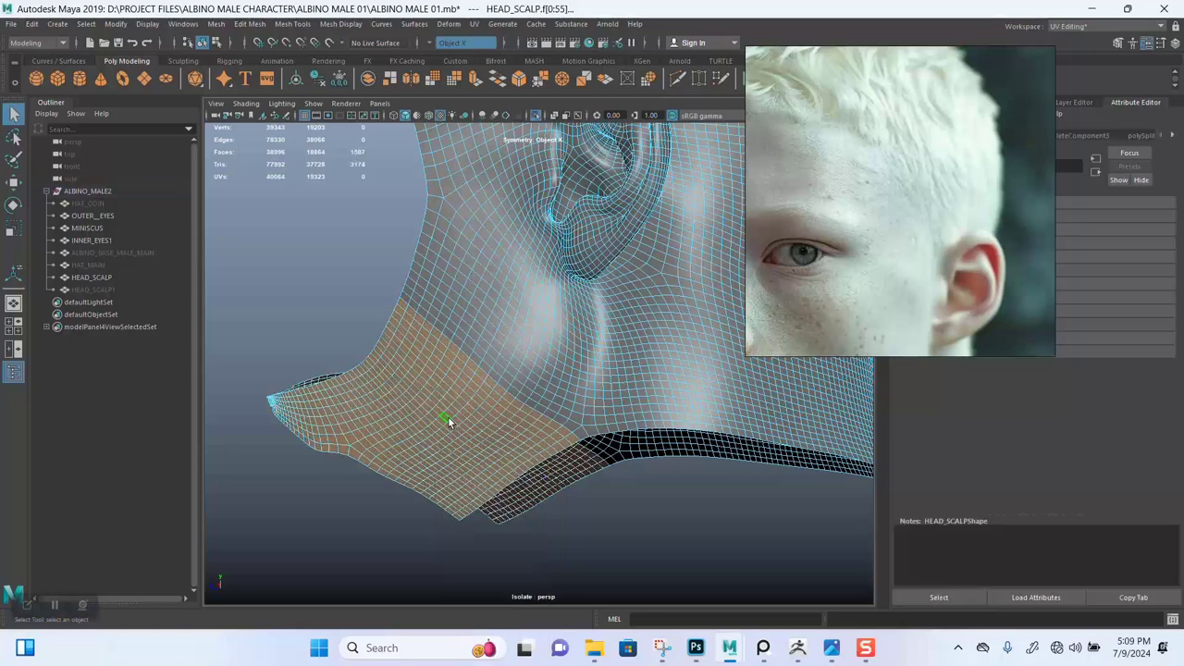
{"action": "key", "text": "Delete"}
{"action": "left_click_drag", "start_coordinate": [290, 375], "coordinate": [435, 432]}
{"action": "key", "text": "Delete"}
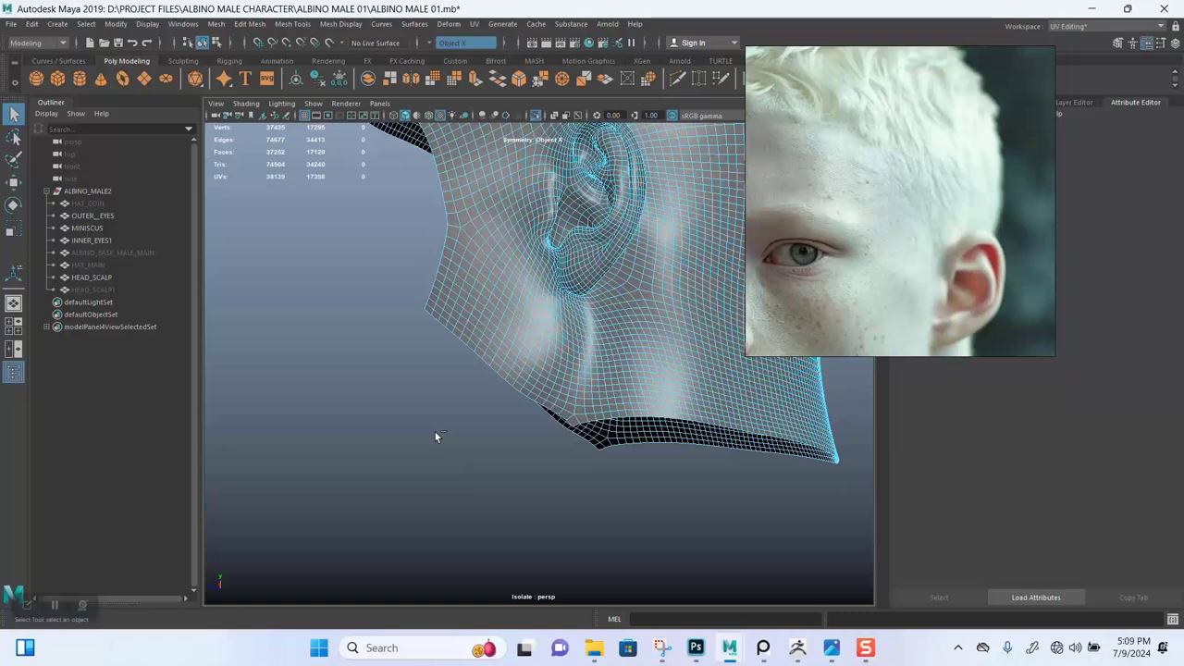
{"action": "key", "text": "ctrl+s"}
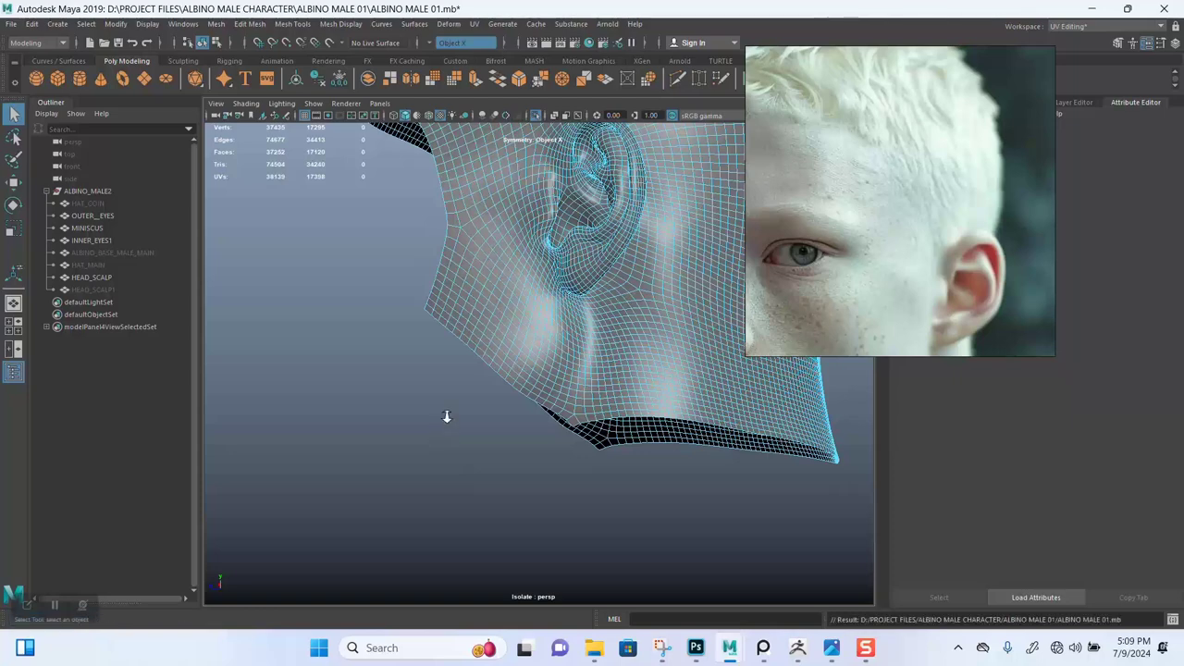
{"action": "left_click_drag", "start_coordinate": [447, 415], "coordinate": [456, 382], "text": "alt"}
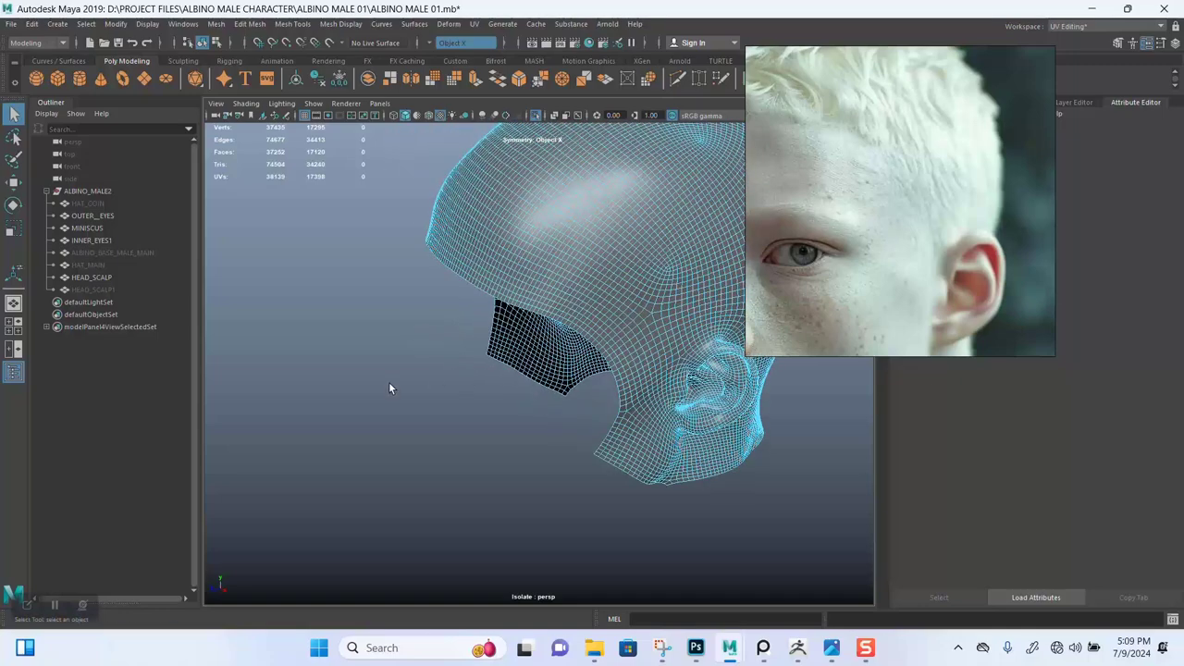
Return HEAD_SCALP to object selection and bring up its UV layout in the UV Editor with UV shell selection active.
{"action": "right_click_drag", "start_coordinate": [389, 383], "coordinate": [453, 296]}
{"action": "mouse_move", "coordinate": [411, 393]}
{"action": "left_mouse_down", "text": "alt"}
{"action": "mouse_move", "coordinate": [595, 401]}
{"action": "mouse_move", "coordinate": [558, 467]}
{"action": "mouse_move", "coordinate": [518, 396]}
{"action": "mouse_move", "coordinate": [613, 367]}
{"action": "mouse_move", "coordinate": [557, 373]}
{"action": "mouse_move", "coordinate": [629, 369]}
{"action": "mouse_move", "coordinate": [567, 374]}
{"action": "mouse_move", "coordinate": [577, 423]}
{"action": "mouse_move", "coordinate": [530, 370]}
{"action": "mouse_move", "coordinate": [494, 370]}
{"action": "mouse_move", "coordinate": [518, 364]}
{"action": "mouse_move", "coordinate": [526, 392]}
{"action": "mouse_move", "coordinate": [532, 374]}
{"action": "mouse_move", "coordinate": [510, 343]}
{"action": "mouse_move", "coordinate": [509, 377]}
{"action": "mouse_move", "coordinate": [407, 412]}
{"action": "mouse_move", "coordinate": [605, 361]}
{"action": "mouse_move", "coordinate": [718, 357]}
{"action": "mouse_move", "coordinate": [576, 370]}
{"action": "mouse_move", "coordinate": [530, 402]}
{"action": "mouse_move", "coordinate": [500, 375]}
{"action": "mouse_move", "coordinate": [561, 339]}
{"action": "left_mouse_up", "text": "alt"}
{"action": "left_click", "coordinate": [558, 335]}
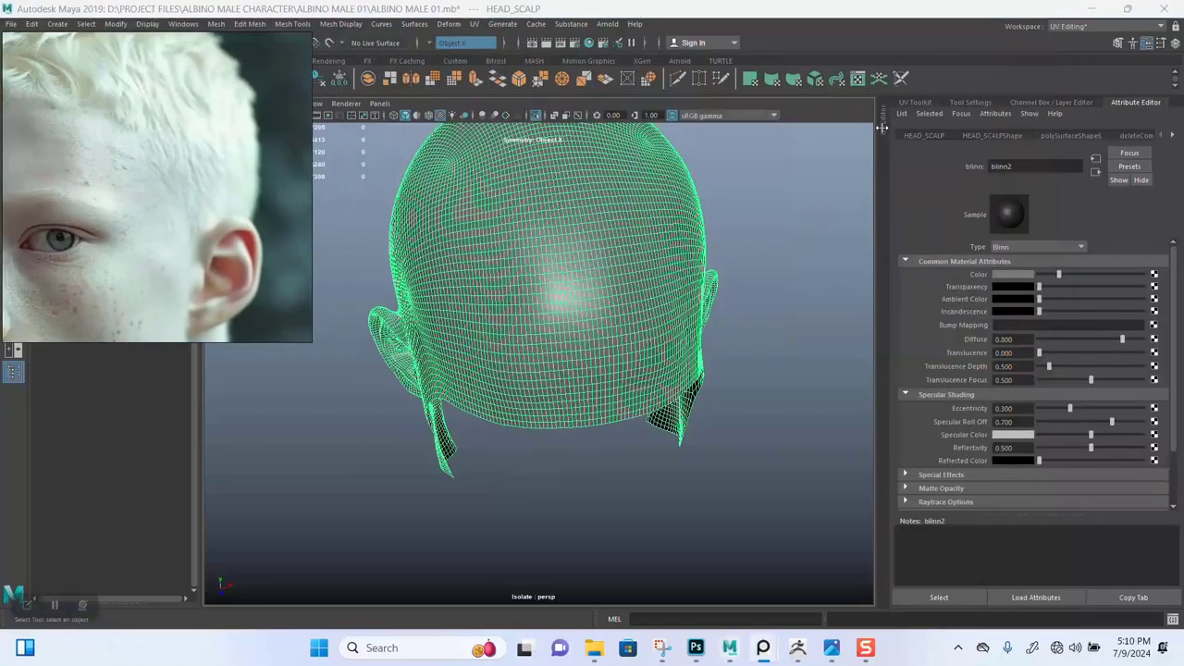
{"action": "left_click", "coordinate": [881, 127]}
{"action": "right_click_drag", "start_coordinate": [756, 288], "coordinate": [710, 278]}
{"action": "scroll", "coordinate": [724, 284], "scroll_direction": "down", "scroll_amount": 3}
{"action": "middle_click_drag", "start_coordinate": [746, 266], "coordinate": [746, 314], "text": "alt"}
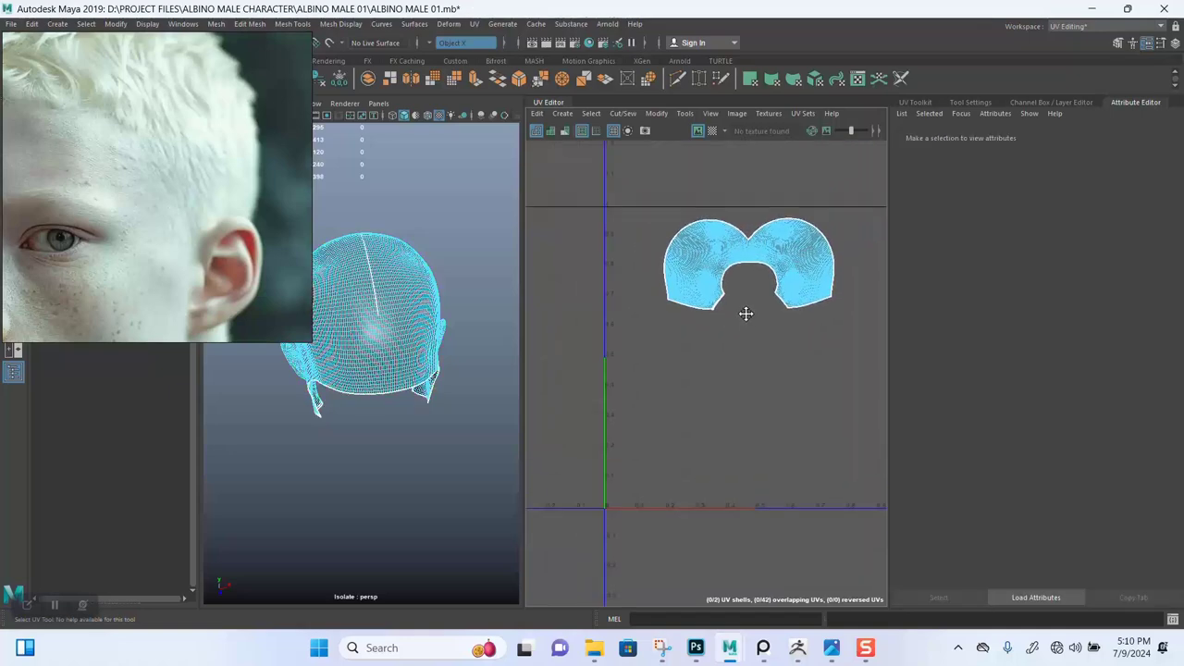
Select the thin stray UV shell along the jaw-side border of the scalp layout and delete its faces from the mesh.
{"action": "scroll", "coordinate": [745, 314], "scroll_direction": "up", "scroll_amount": 2}
{"action": "right_click_drag", "start_coordinate": [717, 244], "coordinate": [657, 254]}
{"action": "left_click", "coordinate": [711, 293]}
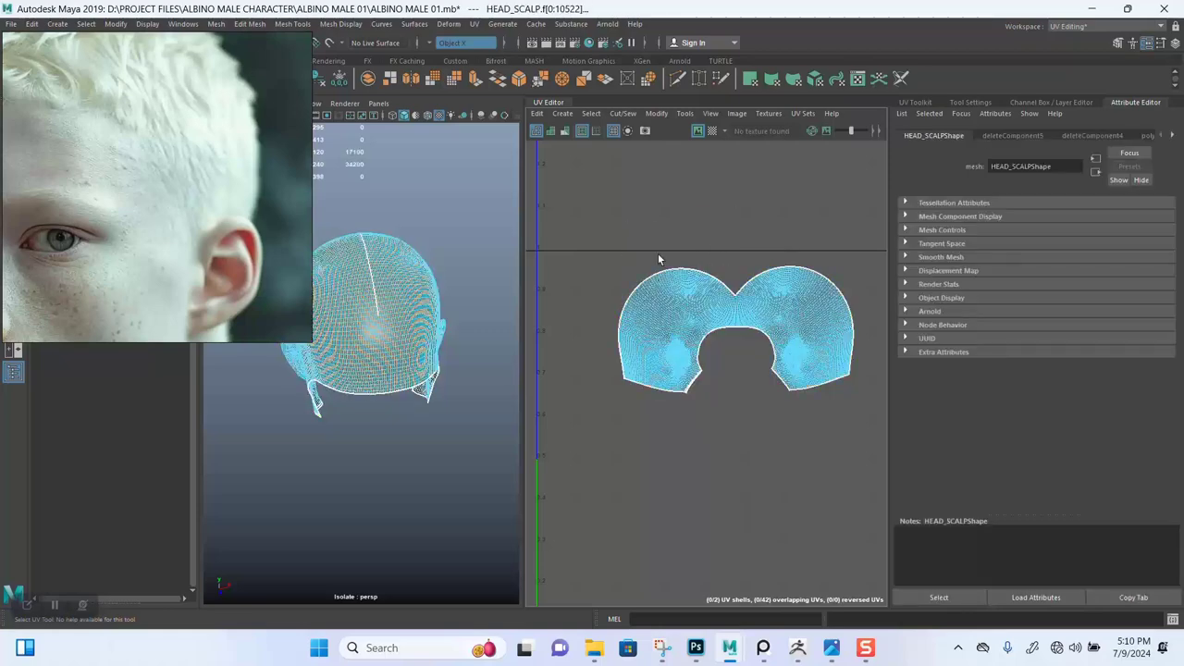
{"action": "left_click", "coordinate": [681, 345]}
{"action": "scroll", "coordinate": [707, 444], "scroll_direction": "up", "scroll_amount": 4}
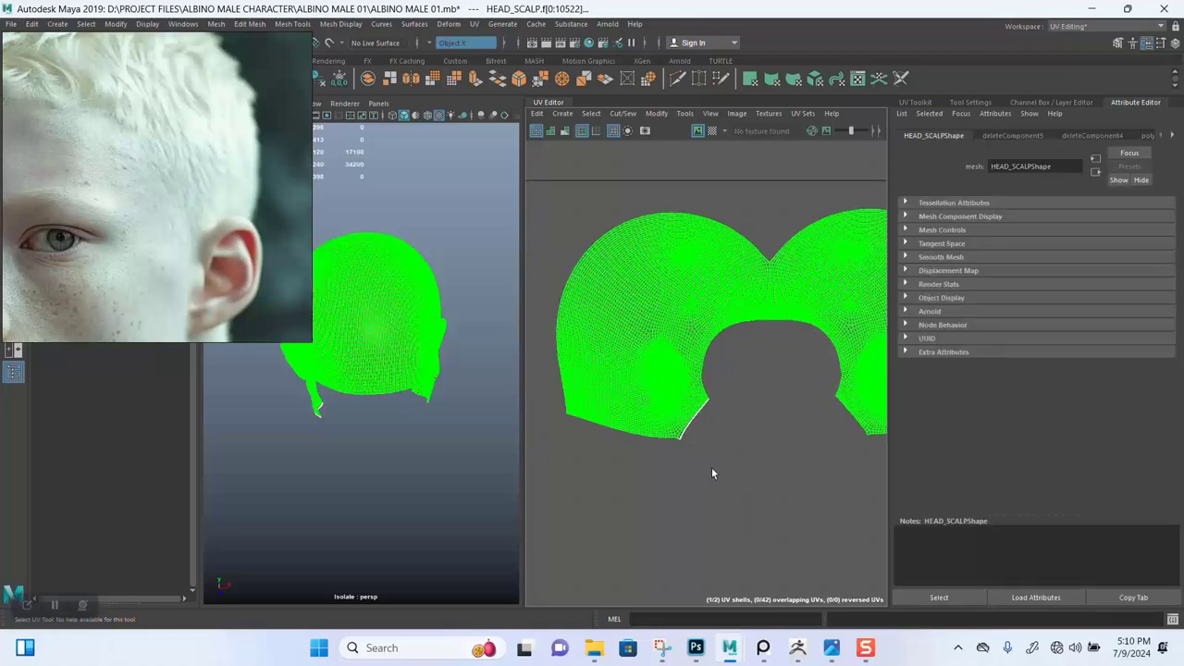
{"action": "scroll", "coordinate": [726, 470], "scroll_direction": "up", "scroll_amount": 5}
{"action": "left_click", "coordinate": [725, 490]}
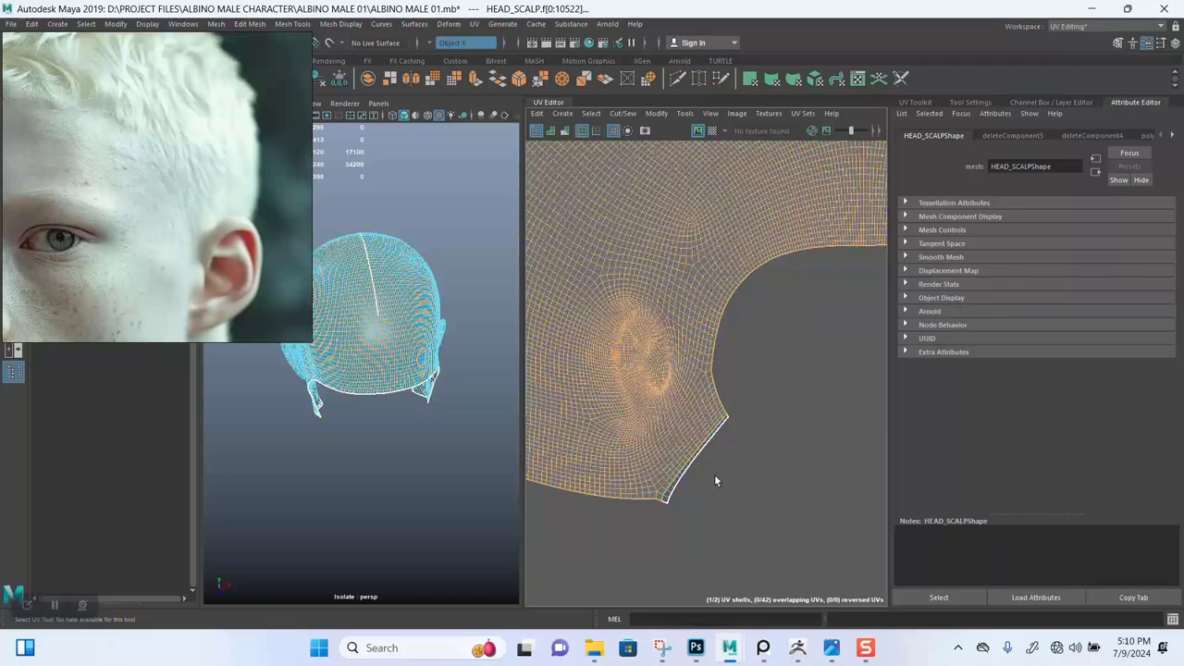
{"action": "left_click", "coordinate": [701, 463]}
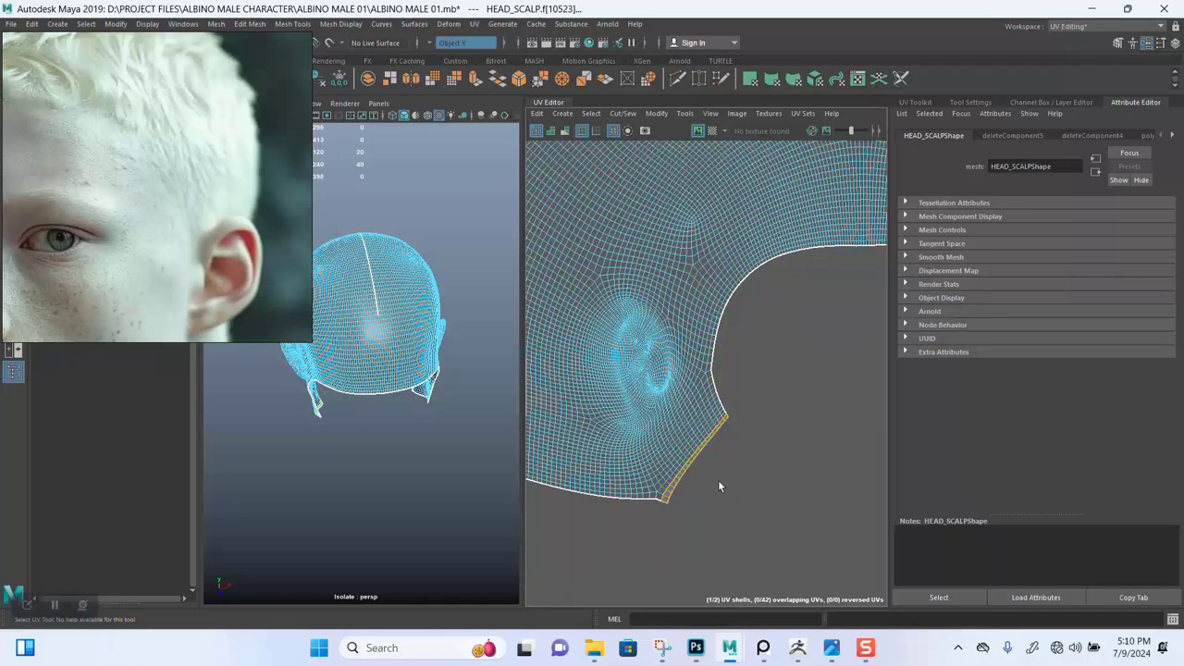
{"action": "right_click_drag", "start_coordinate": [376, 406], "coordinate": [386, 444], "text": "alt"}
{"action": "left_click_drag", "start_coordinate": [386, 444], "coordinate": [488, 357], "text": "alt"}
{"action": "key", "text": "Delete"}
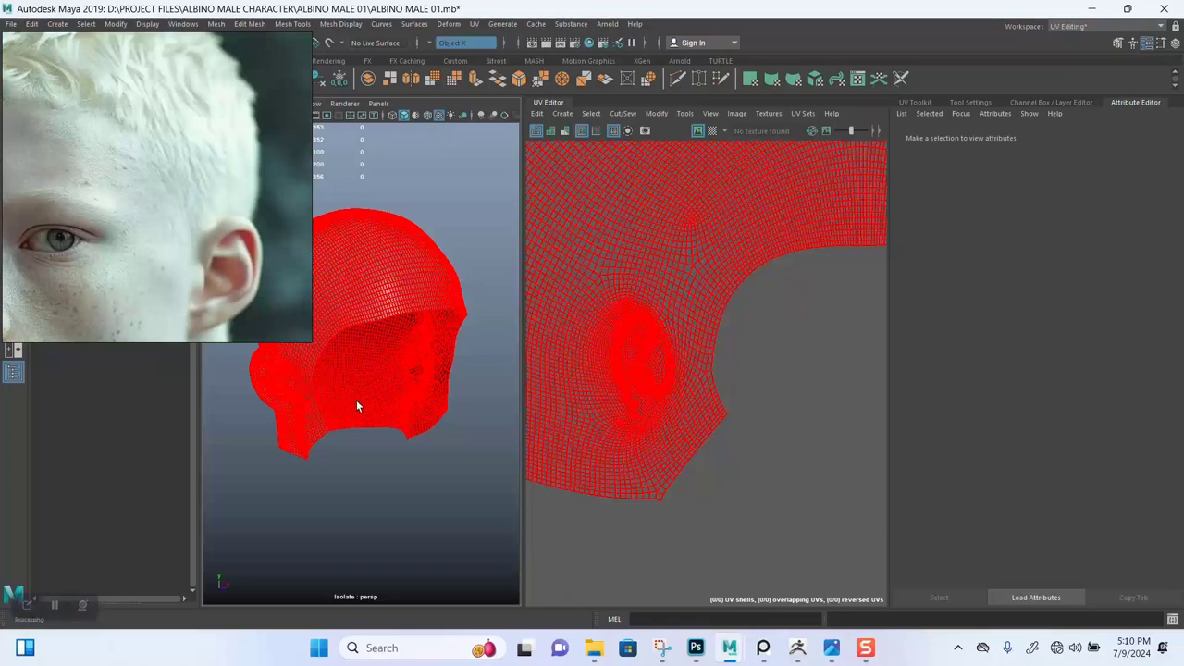
Select the entire remaining scalp UV shell and unfold it with the UV Toolkit.
{"action": "right_click_drag", "start_coordinate": [356, 401], "coordinate": [364, 346], "text": "alt"}
{"action": "middle_click_drag", "start_coordinate": [364, 345], "coordinate": [370, 397], "text": "alt"}
{"action": "right_click_drag", "start_coordinate": [689, 359], "coordinate": [664, 297], "text": "alt"}
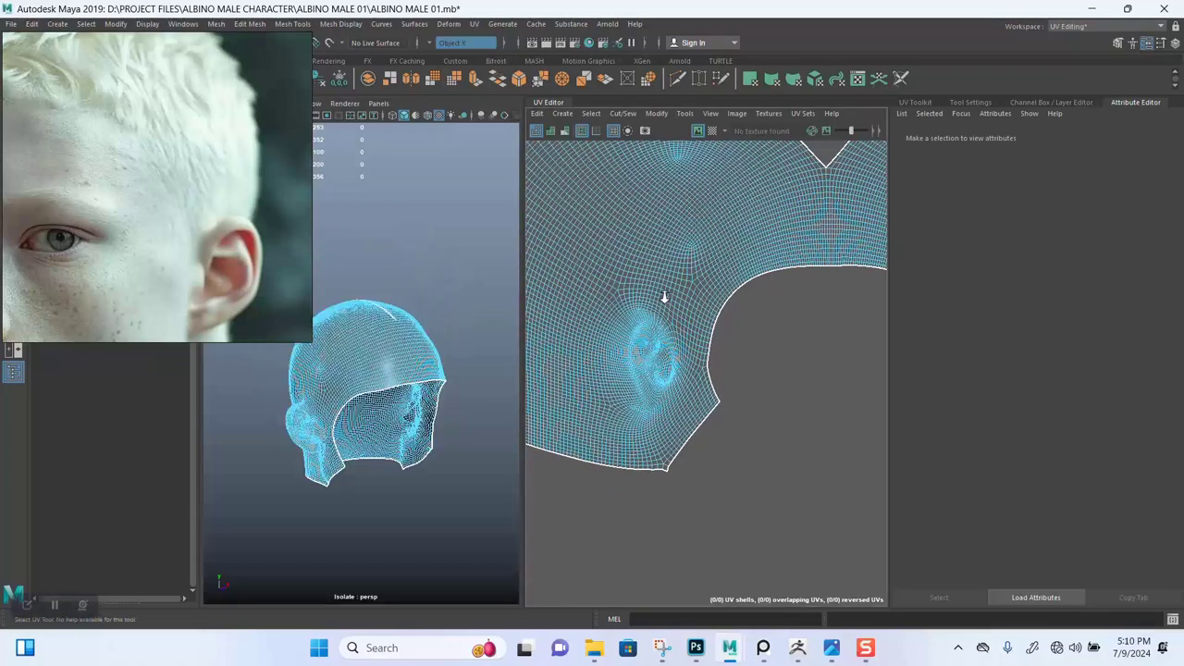
{"action": "scroll", "coordinate": [664, 296], "scroll_direction": "down", "scroll_amount": 6}
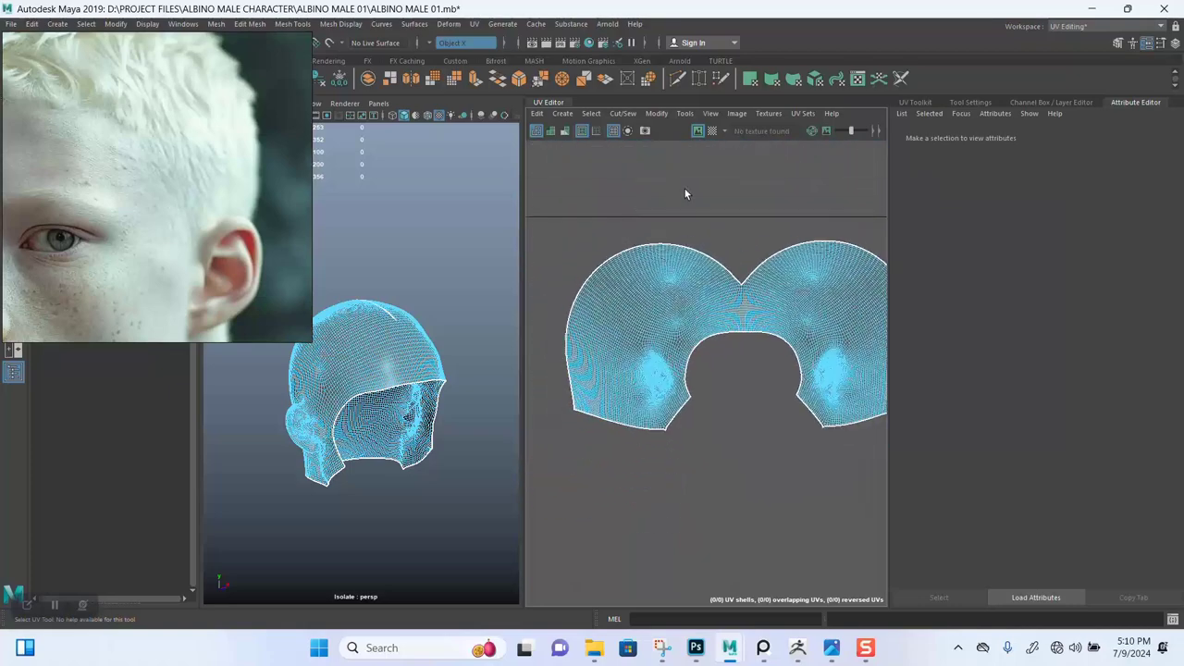
{"action": "right_click_drag", "start_coordinate": [685, 193], "coordinate": [660, 179]}
{"action": "left_click", "coordinate": [852, 312]}
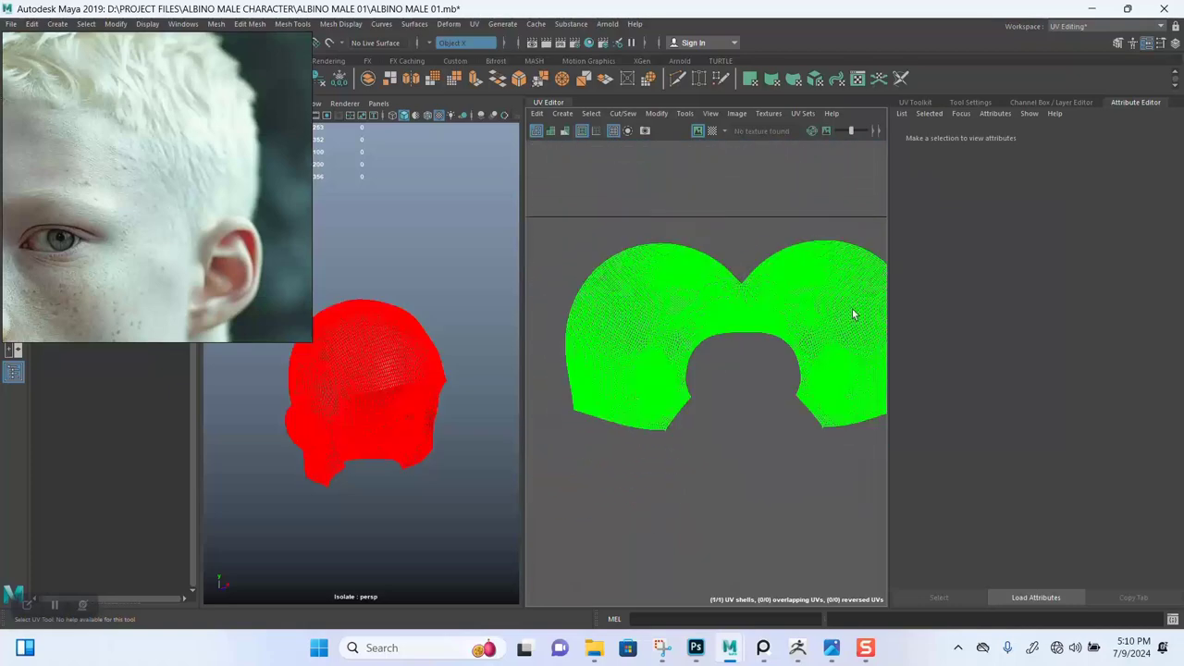
{"action": "left_click", "coordinate": [851, 312]}
{"action": "scroll", "coordinate": [740, 259], "scroll_direction": "down", "scroll_amount": 4}
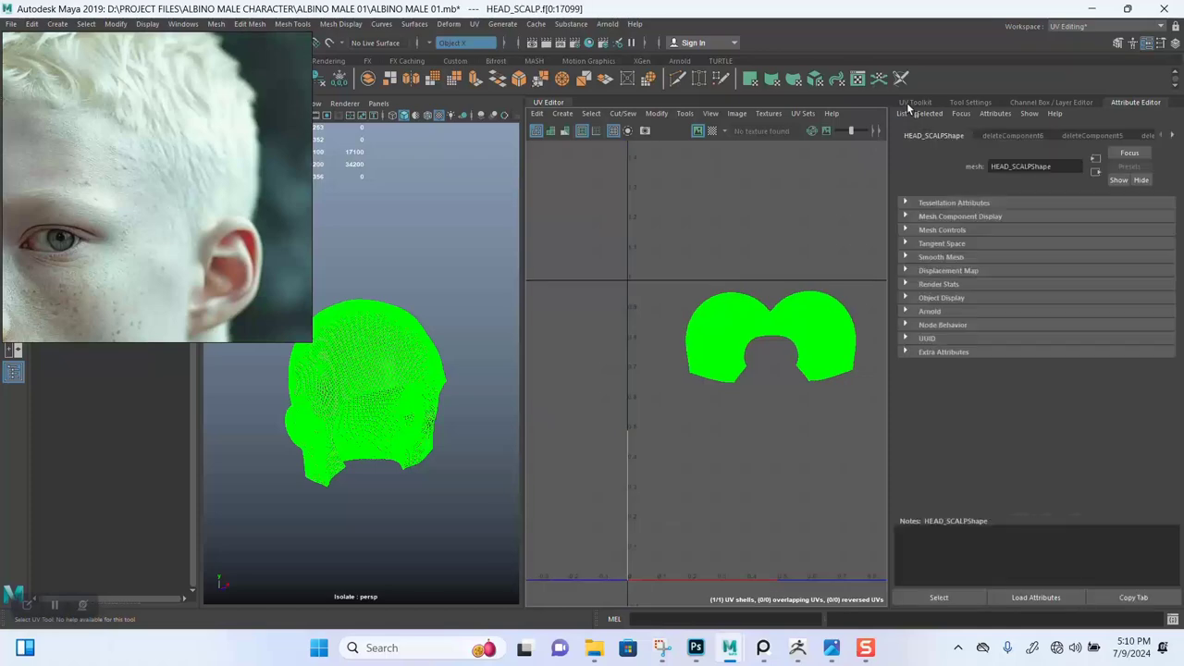
{"action": "left_click", "coordinate": [909, 104]}
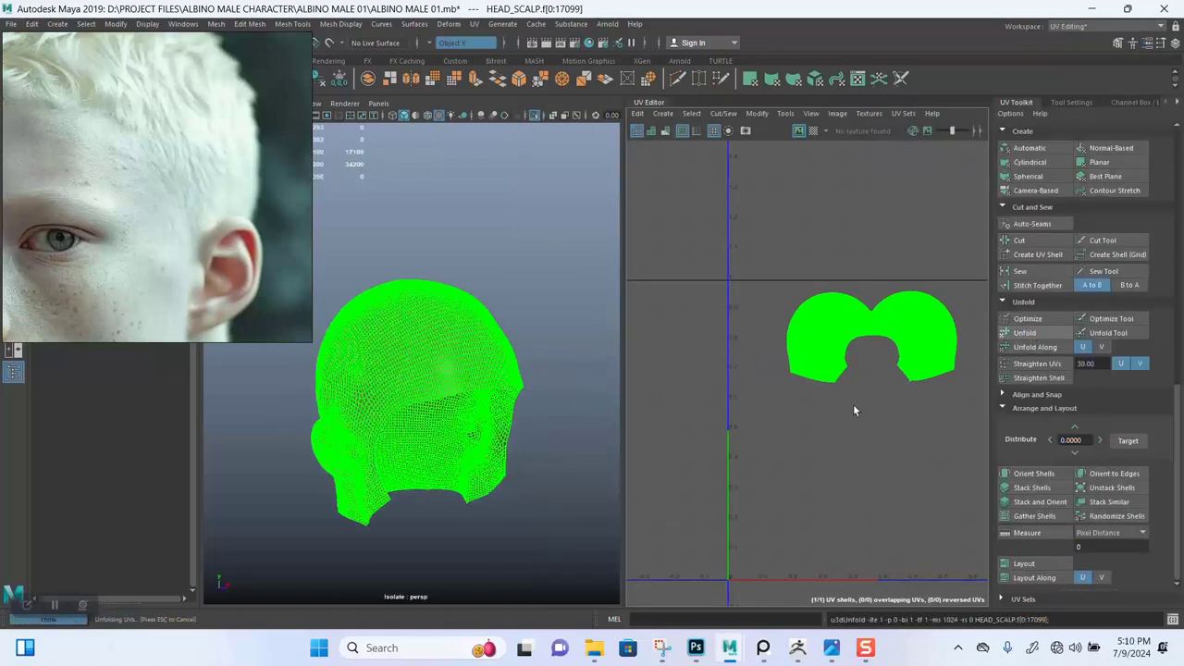
{"action": "left_click", "coordinate": [802, 278]}
{"action": "scroll", "coordinate": [849, 266], "scroll_direction": "up", "scroll_amount": 2}
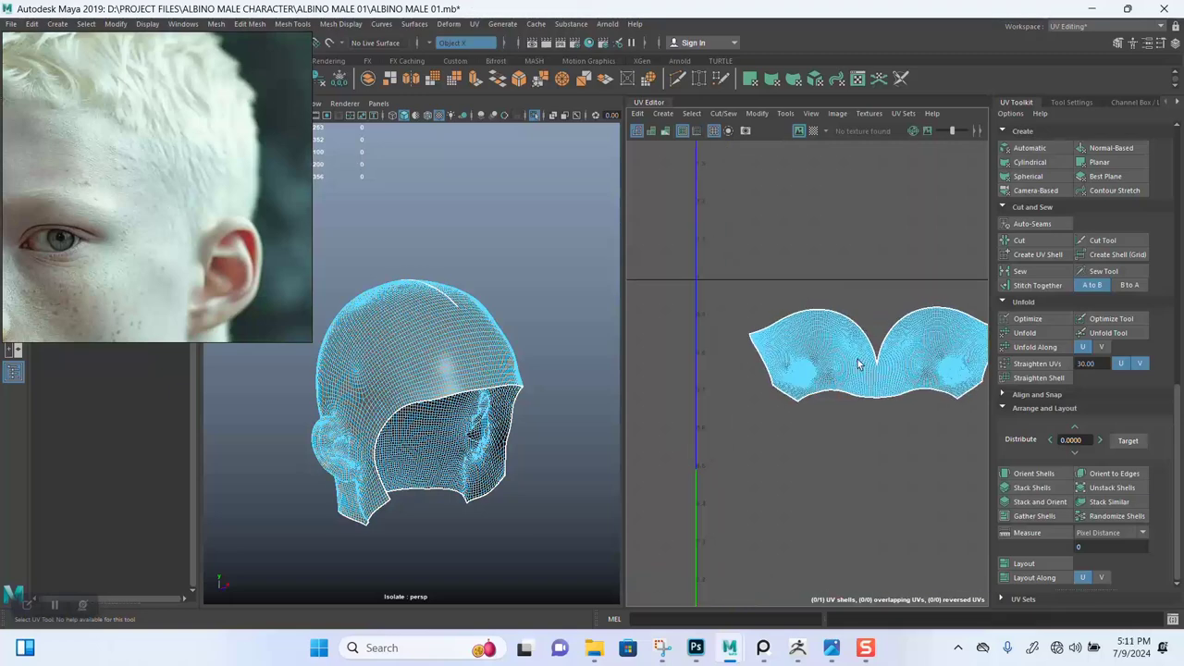
Preview the checker pattern on the unfolded scalp from the front to check UV distortion, and turn the pattern off.
{"action": "left_click", "coordinate": [815, 134]}
{"action": "scroll", "coordinate": [500, 363], "scroll_direction": "up", "scroll_amount": 3}
{"action": "left_click_drag", "start_coordinate": [419, 408], "coordinate": [379, 416], "text": "alt"}
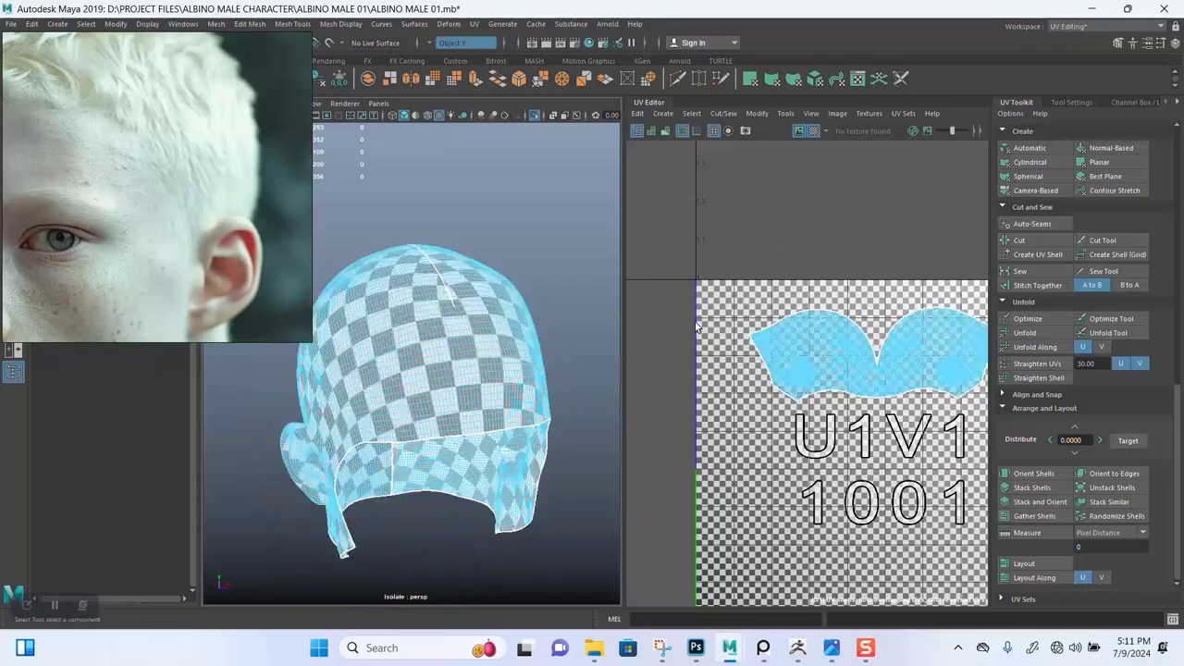
{"action": "left_click", "coordinate": [812, 132]}
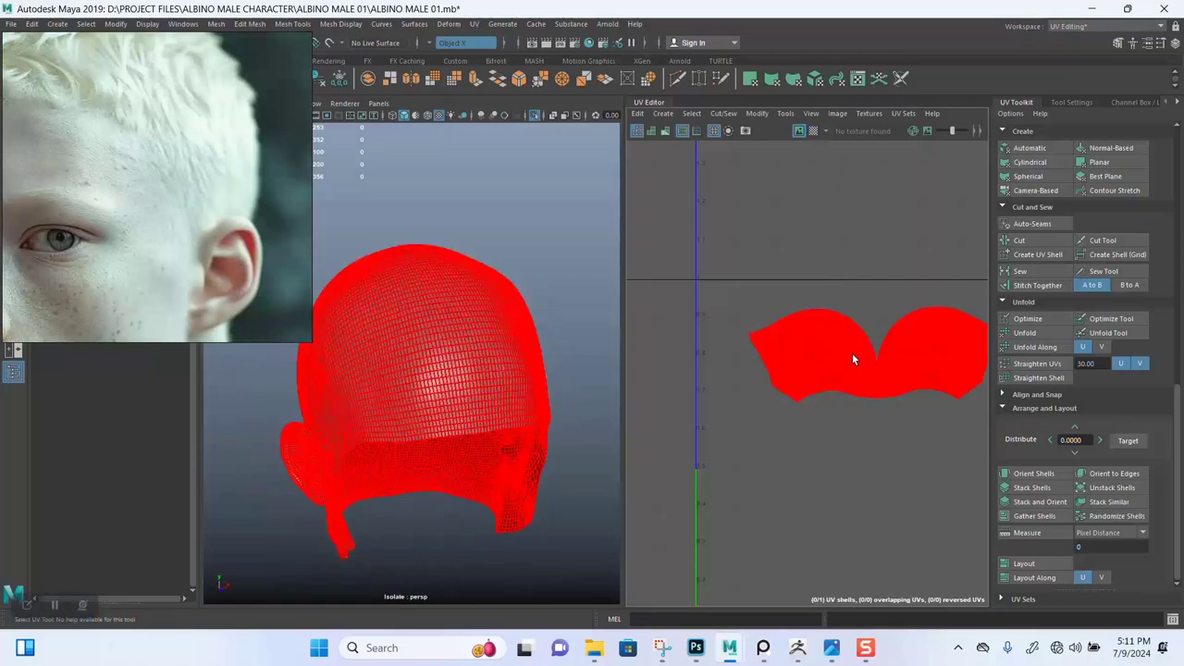
Select the unfolded scalp shell and lay it out automatically within the 0–1 UV tile.
{"action": "double_click", "coordinate": [851, 353]}
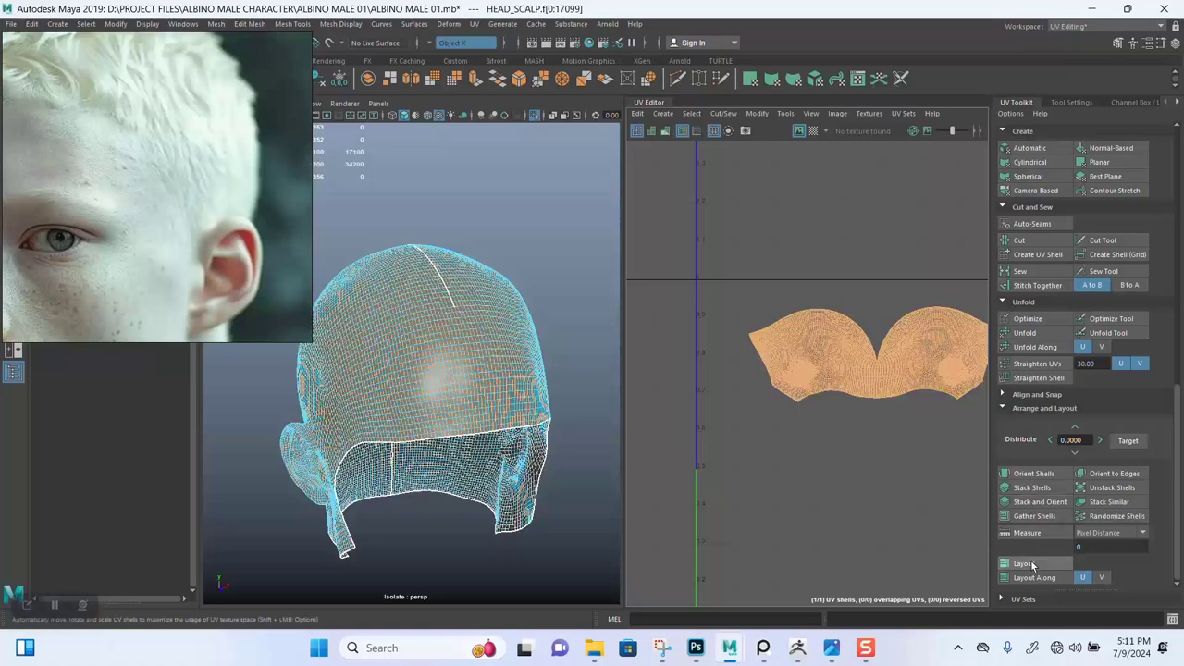
{"action": "left_click", "coordinate": [1028, 561]}
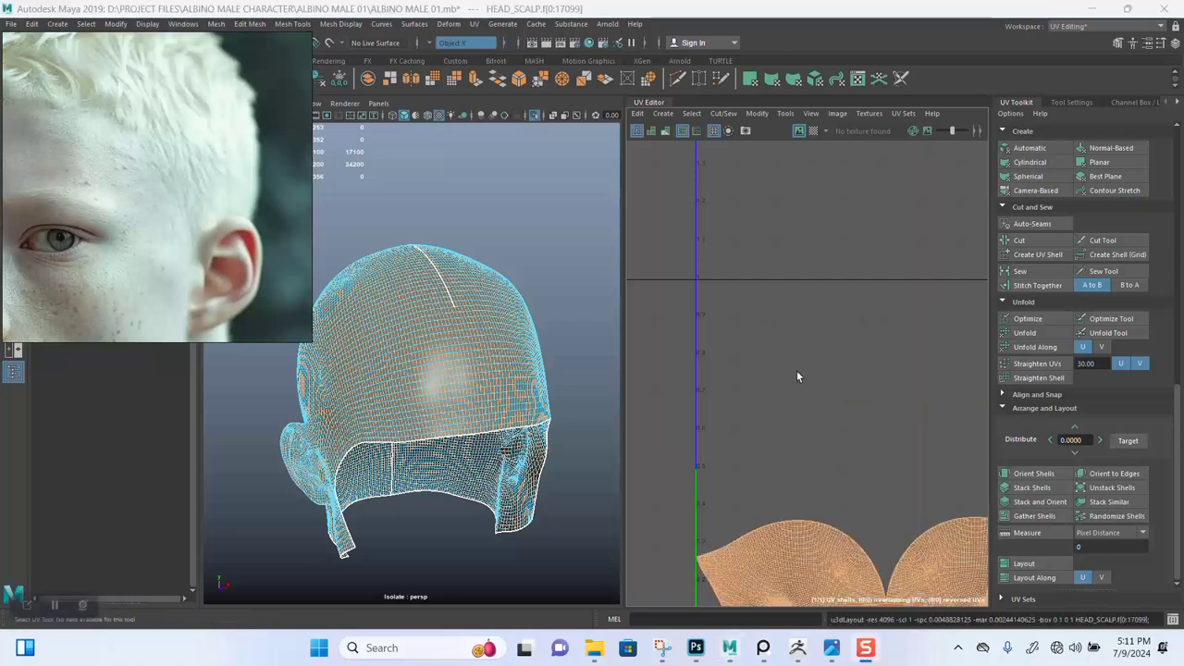
{"action": "right_click_drag", "start_coordinate": [820, 379], "coordinate": [773, 294], "text": "alt"}
{"action": "middle_click_drag", "start_coordinate": [831, 369], "coordinate": [811, 283], "text": "alt"}
{"action": "right_click_drag", "start_coordinate": [814, 284], "coordinate": [845, 406], "text": "alt"}
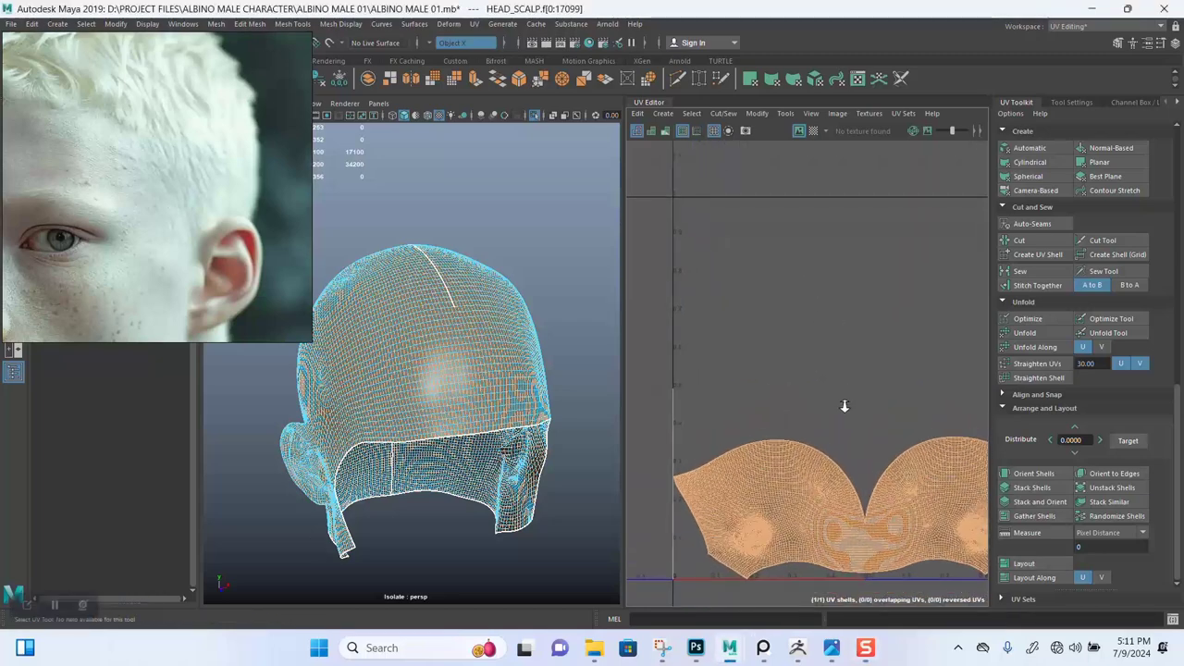
{"action": "scroll", "coordinate": [810, 289], "scroll_direction": "down", "scroll_amount": 1}
{"action": "left_click", "coordinate": [474, 183]}
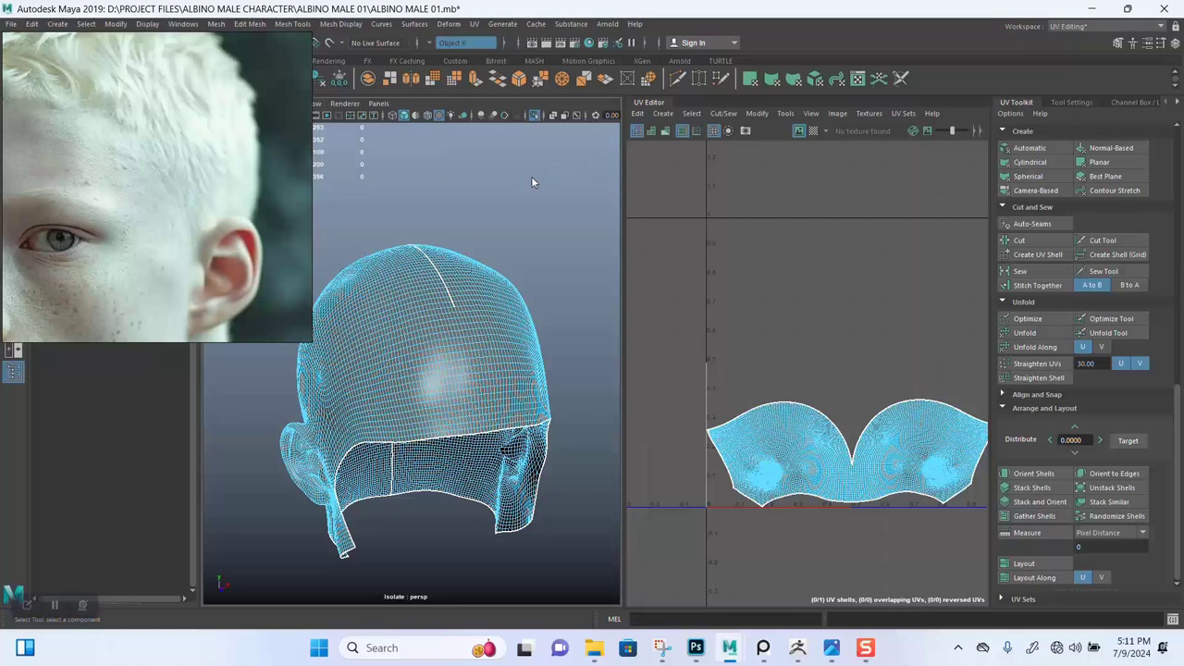
Select HEAD_SCALP as an object, check its laid-out UVs with the checker pattern, and turn the pattern off.
{"action": "right_click_drag", "start_coordinate": [531, 176], "coordinate": [551, 161]}
{"action": "scroll", "coordinate": [462, 291], "scroll_direction": "up", "scroll_amount": 2}
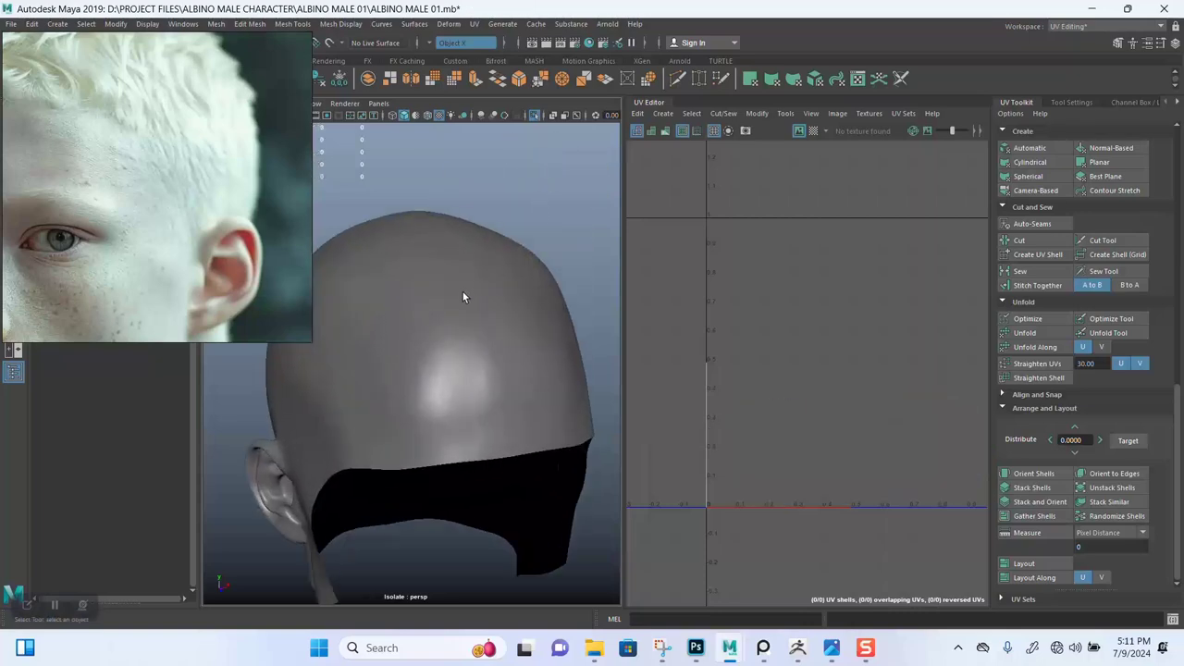
{"action": "left_click", "coordinate": [463, 294]}
{"action": "left_click", "coordinate": [814, 131]}
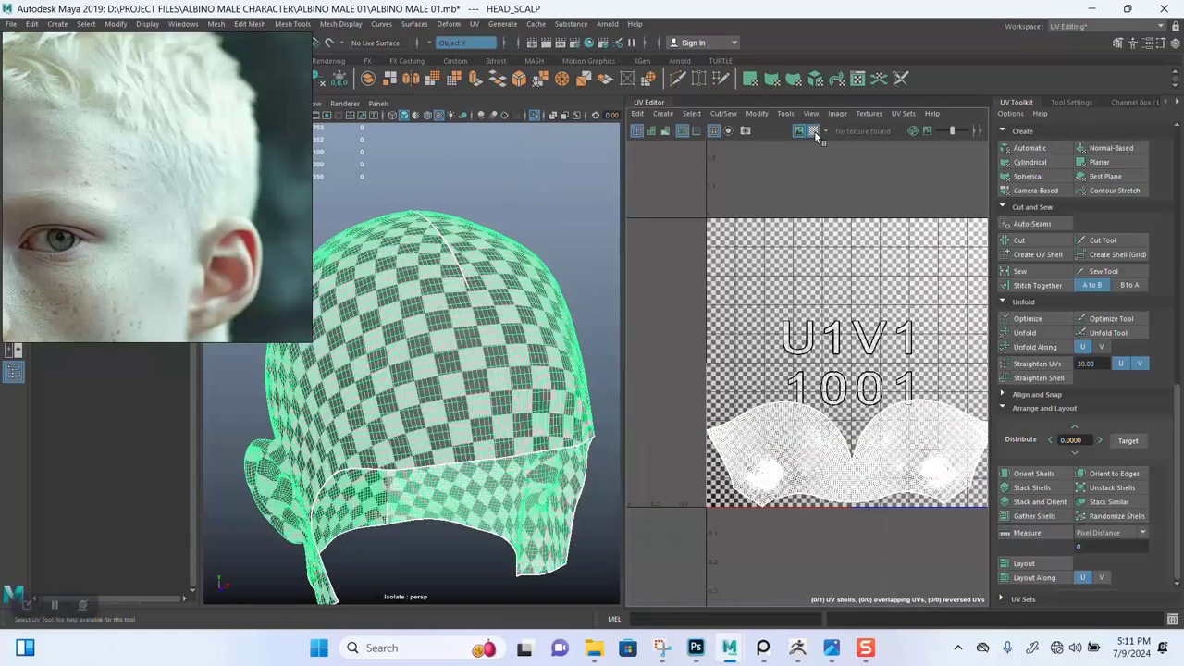
{"action": "left_click", "coordinate": [814, 130]}
{"action": "scroll", "coordinate": [339, 237], "scroll_direction": "down", "scroll_amount": 2}
Move the reference portrait clear of the Outliner and rename HEAD_SCALP as HEAD_HAIR_SCALP.
{"action": "right_click_drag", "start_coordinate": [177, 278], "coordinate": [1001, 208]}
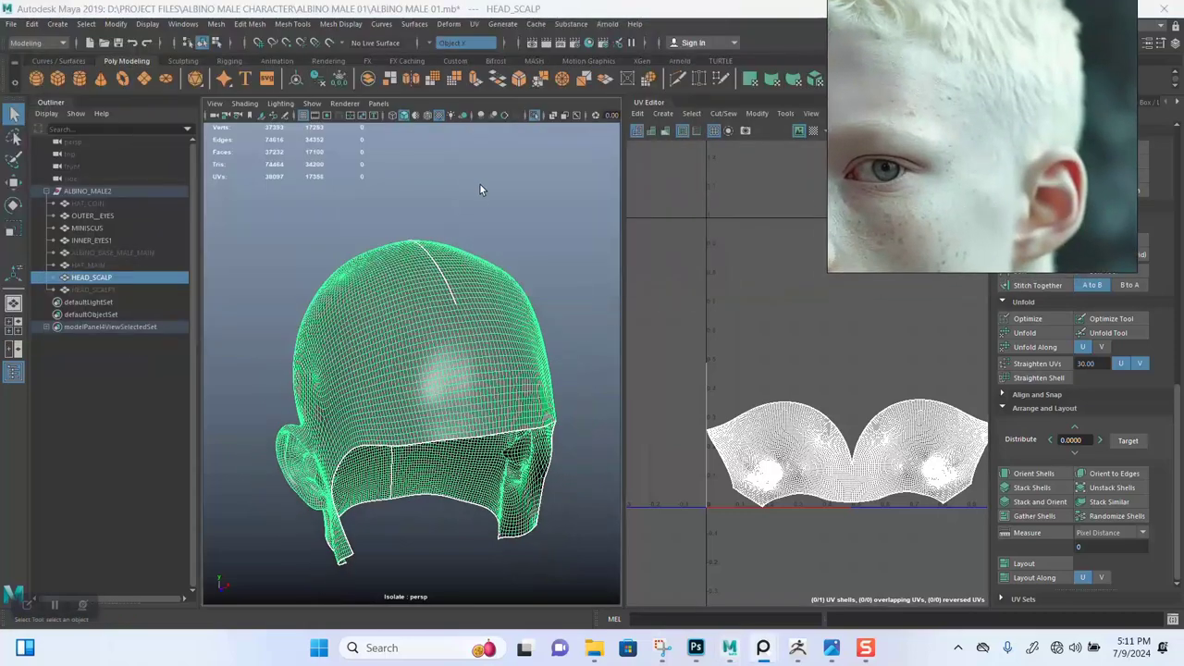
{"action": "left_click_drag", "start_coordinate": [479, 183], "coordinate": [525, 176], "text": "alt"}
{"action": "left_click", "coordinate": [443, 183]}
{"action": "double_click", "coordinate": [92, 279]}
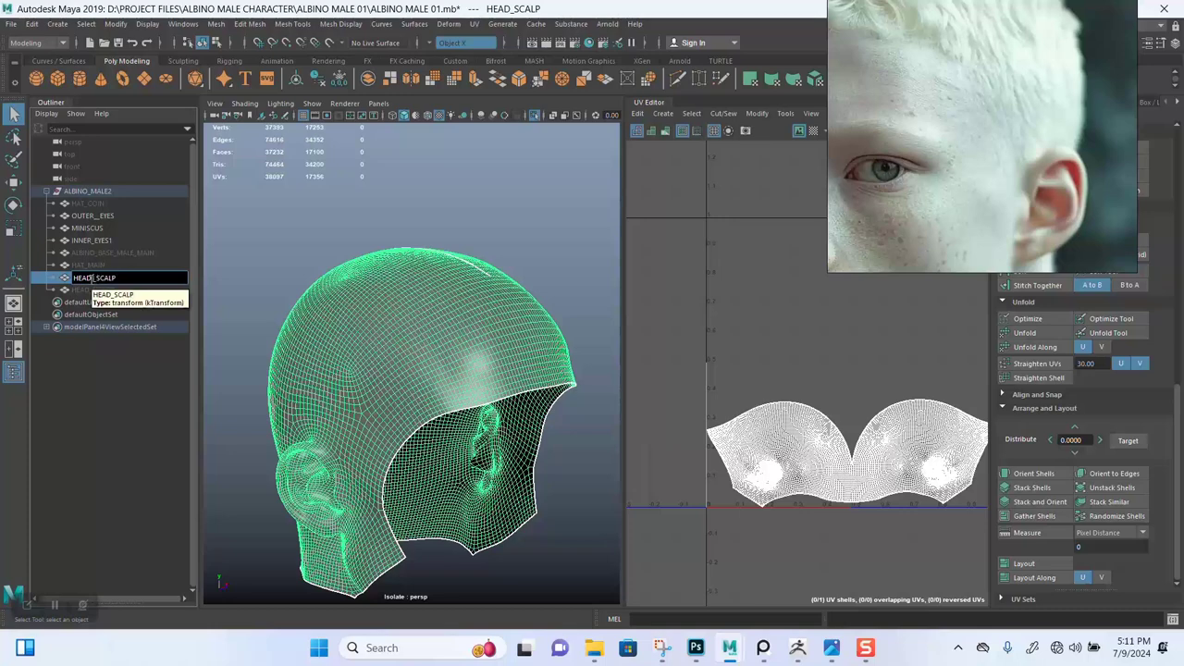
{"action": "type", "text": "HAIR_"}
{"action": "key", "text": "Return"}
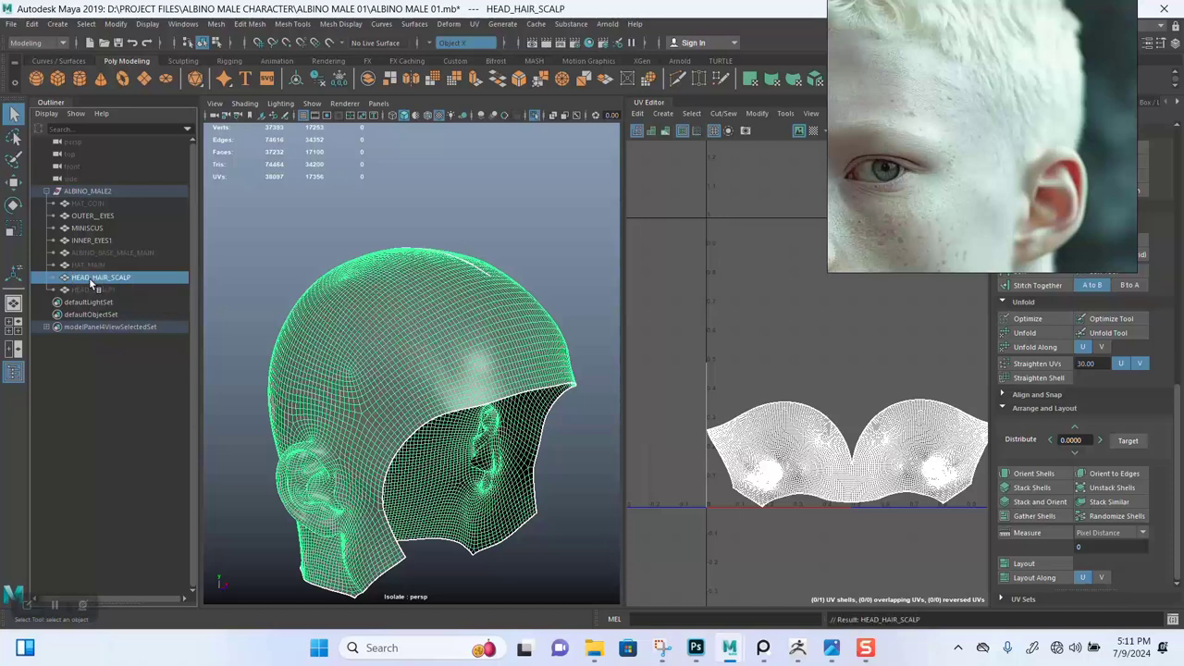
Check the shaded scalp around its front opening with the selection cleared, and hide HEAD_HAIR_SCALP.
{"action": "left_click", "coordinate": [465, 245]}
{"action": "left_click", "coordinate": [453, 249]}
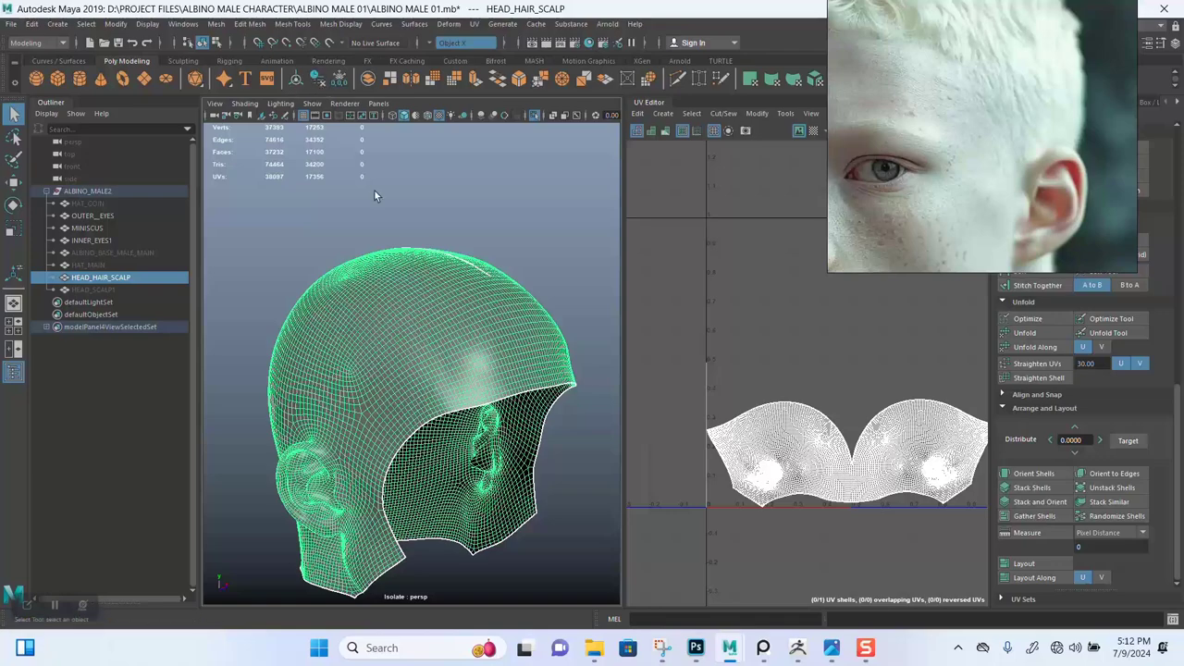
{"action": "left_click_drag", "start_coordinate": [390, 208], "coordinate": [391, 266], "text": "alt"}
{"action": "right_click_drag", "start_coordinate": [391, 265], "coordinate": [399, 279], "text": "alt"}
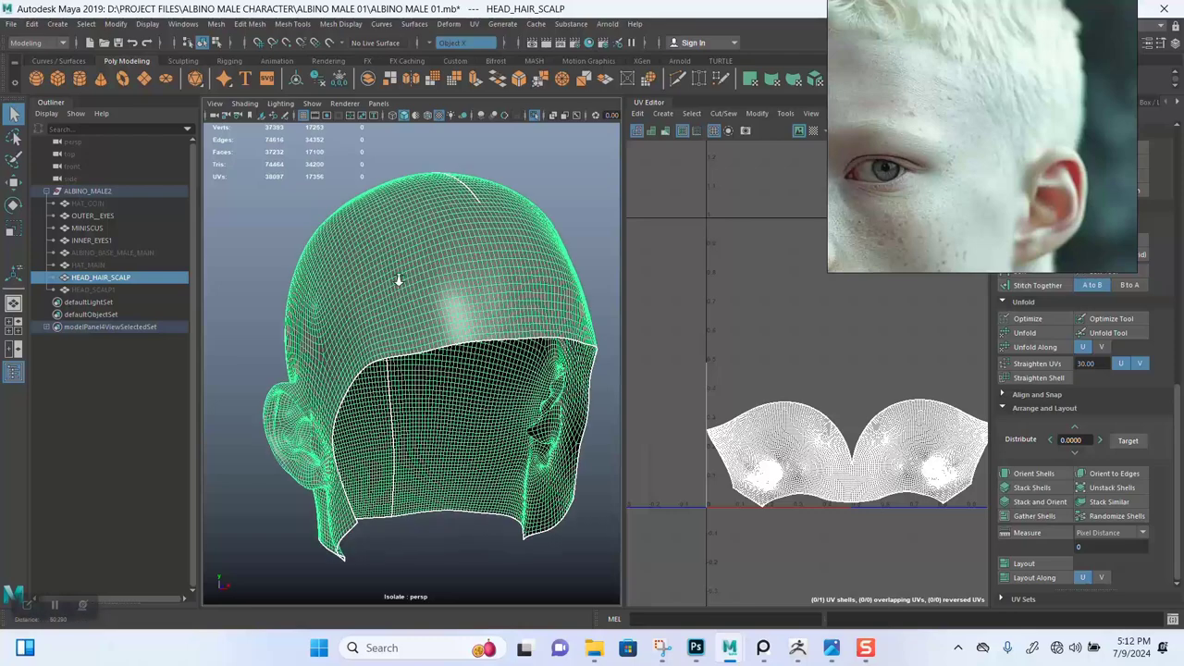
{"action": "right_click_drag", "start_coordinate": [304, 197], "coordinate": [328, 180]}
{"action": "left_click", "coordinate": [300, 218]}
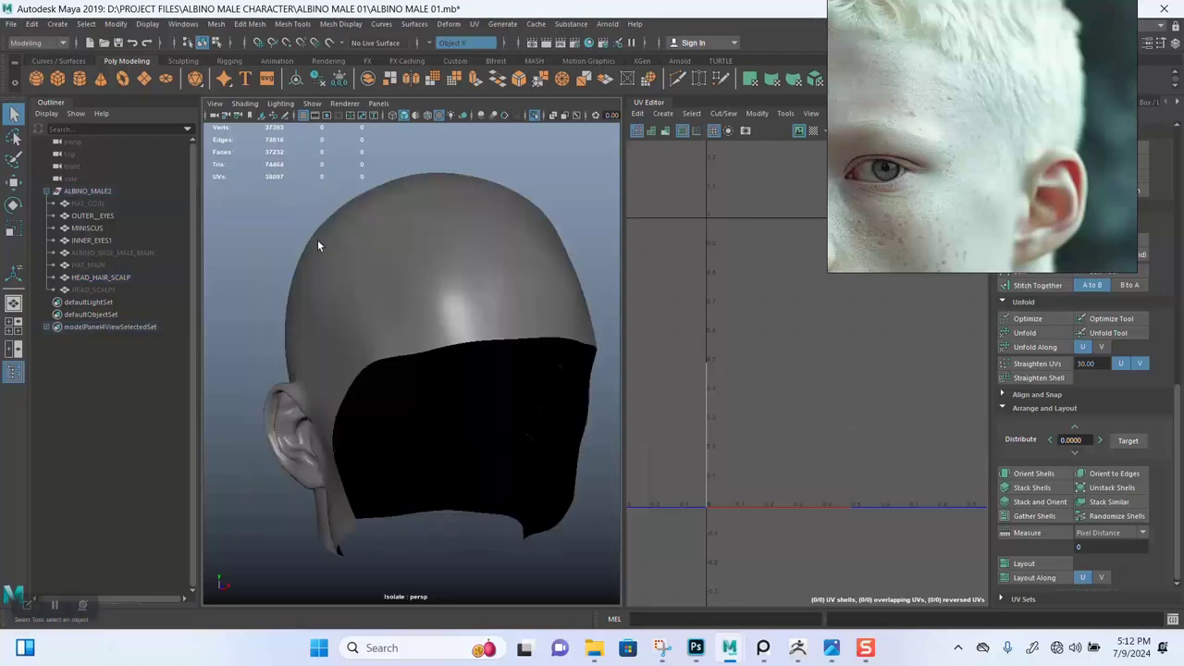
{"action": "mouse_move", "coordinate": [319, 242]}
{"action": "left_mouse_down", "text": "alt"}
{"action": "mouse_move", "coordinate": [398, 252]}
{"action": "mouse_move", "coordinate": [335, 255]}
{"action": "left_mouse_up", "text": "alt"}
{"action": "left_click_drag", "start_coordinate": [415, 275], "coordinate": [343, 275], "text": "alt"}
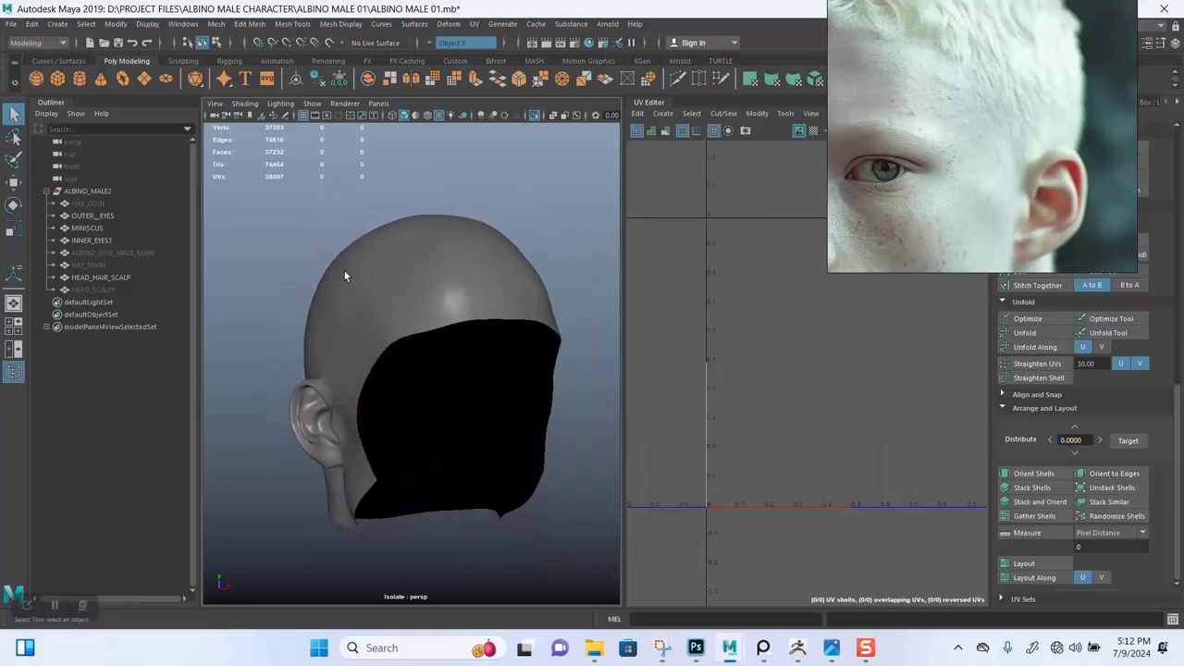
{"action": "left_click", "coordinate": [113, 277]}
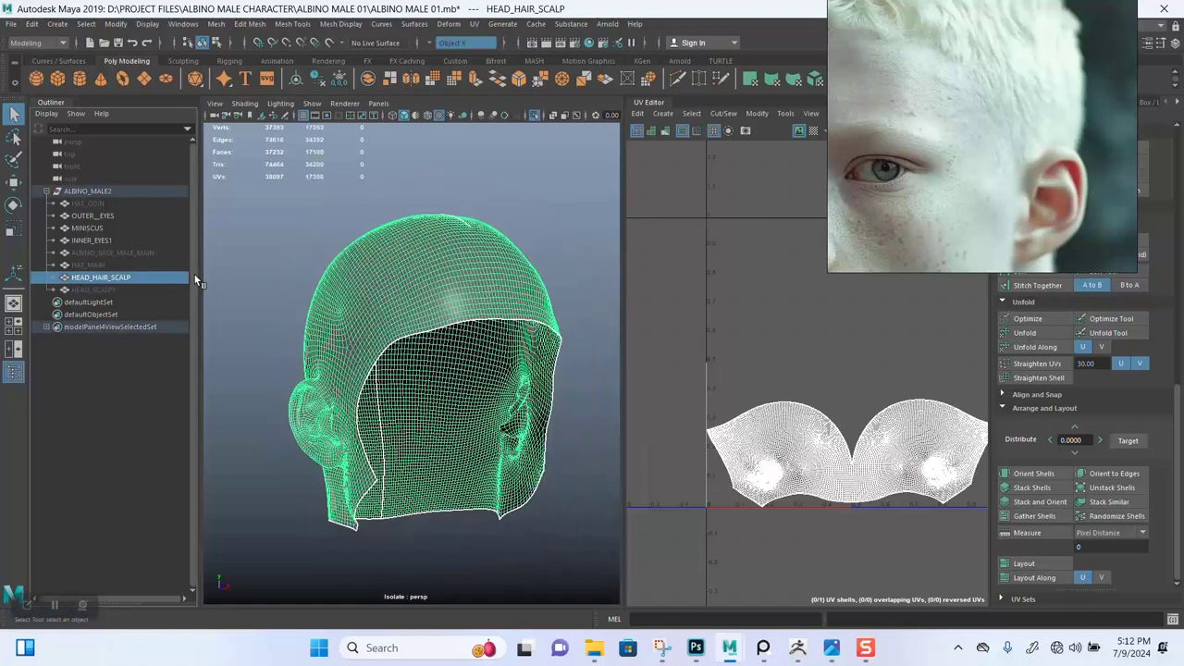
{"action": "key", "text": "ctrl+h"}
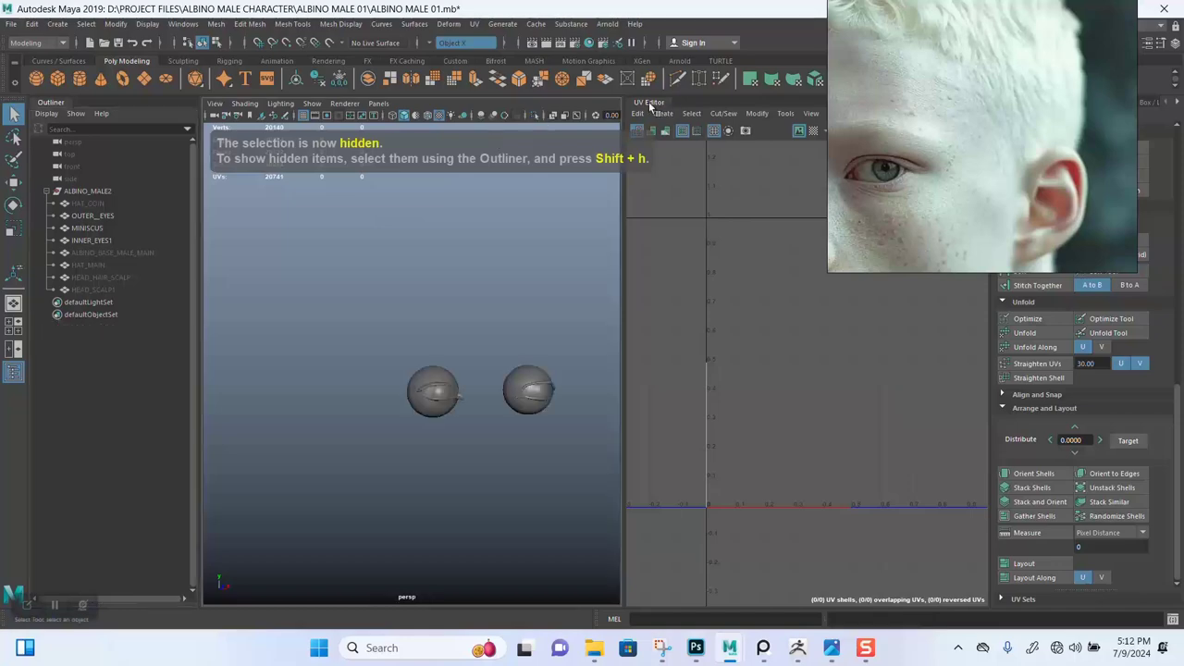
Put the UV Editor away to widen the perspective view and unhide HEAD_SCALP1.
{"action": "left_click_drag", "start_coordinate": [650, 104], "coordinate": [599, 206]}
{"action": "left_click", "coordinate": [110, 289]}
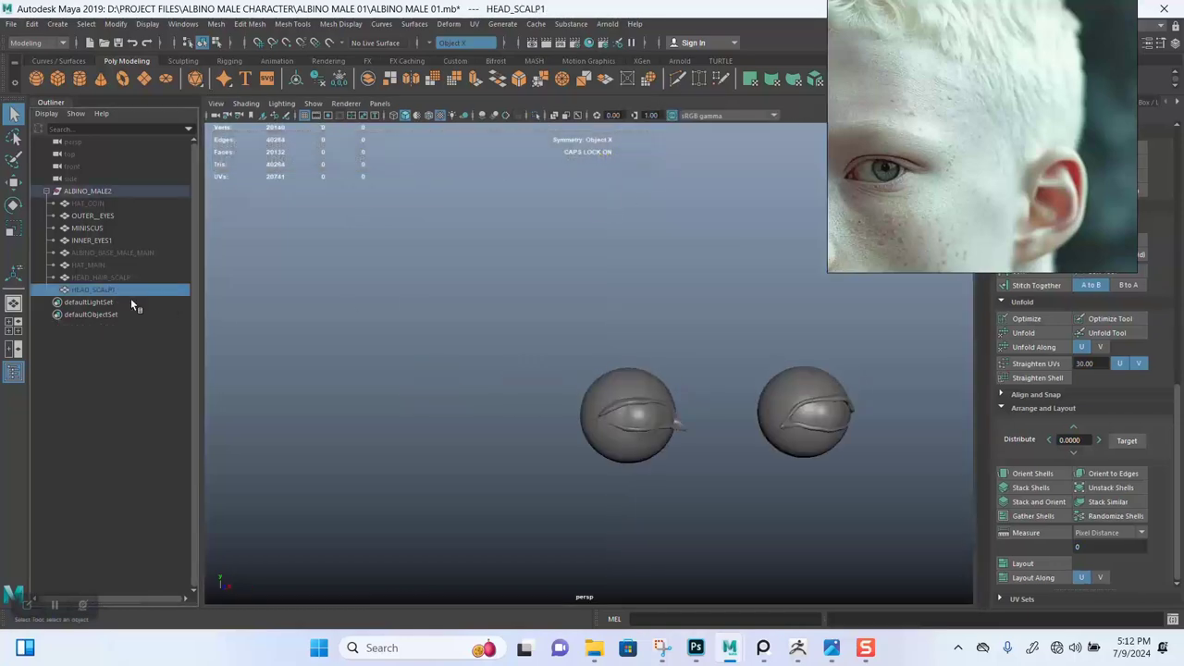
{"action": "key", "text": "shift+h"}
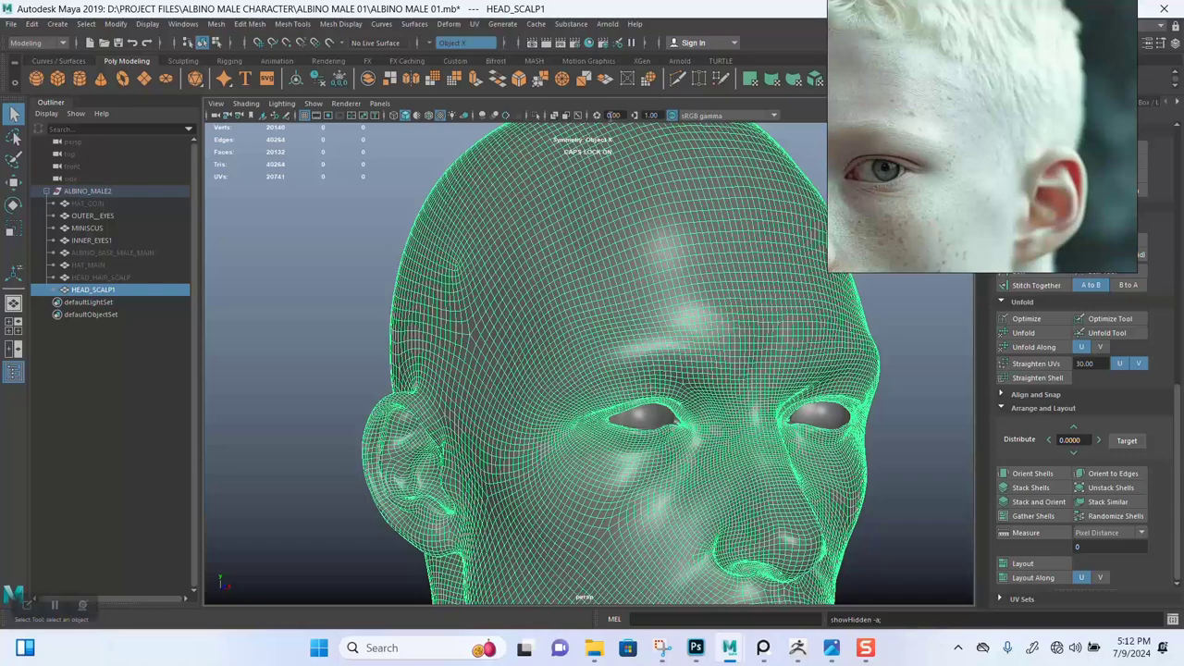
Isolate HEAD_SCALP1, inspect its shaded face with the selection cleared, and select the head again.
{"action": "left_click", "coordinate": [540, 118]}
{"action": "scroll", "coordinate": [407, 242], "scroll_direction": "down", "scroll_amount": 1}
{"action": "left_click", "coordinate": [287, 236]}
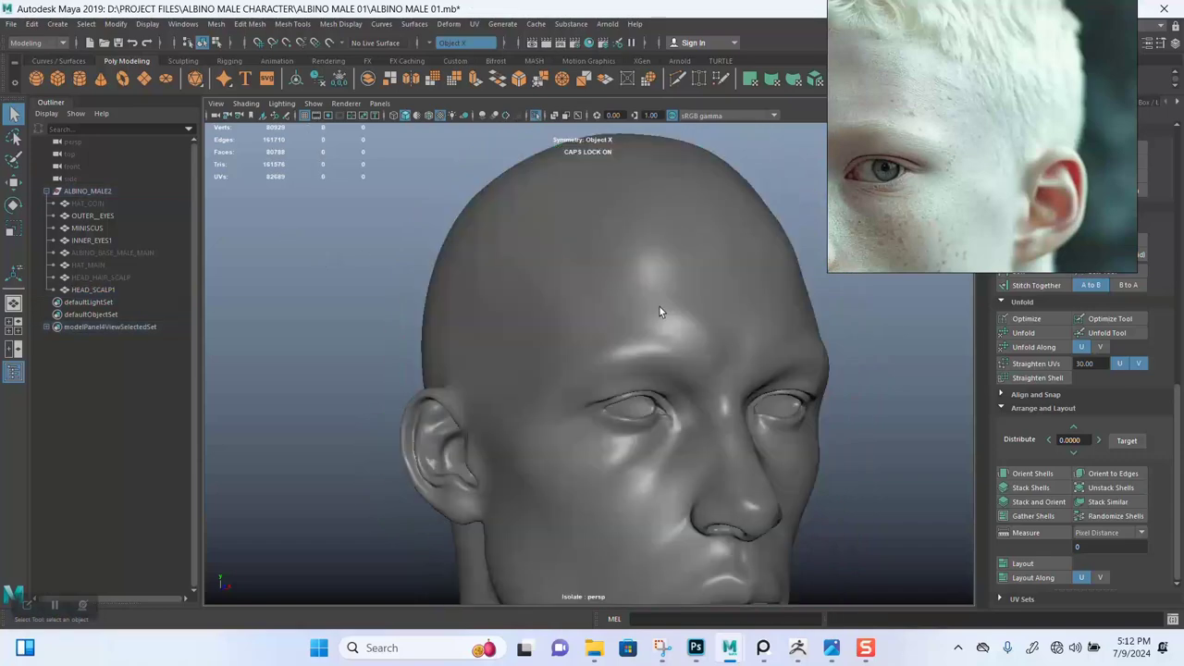
{"action": "scroll", "coordinate": [639, 298], "scroll_direction": "down", "scroll_amount": 2}
{"action": "left_click_drag", "start_coordinate": [621, 291], "coordinate": [602, 306], "text": "alt"}
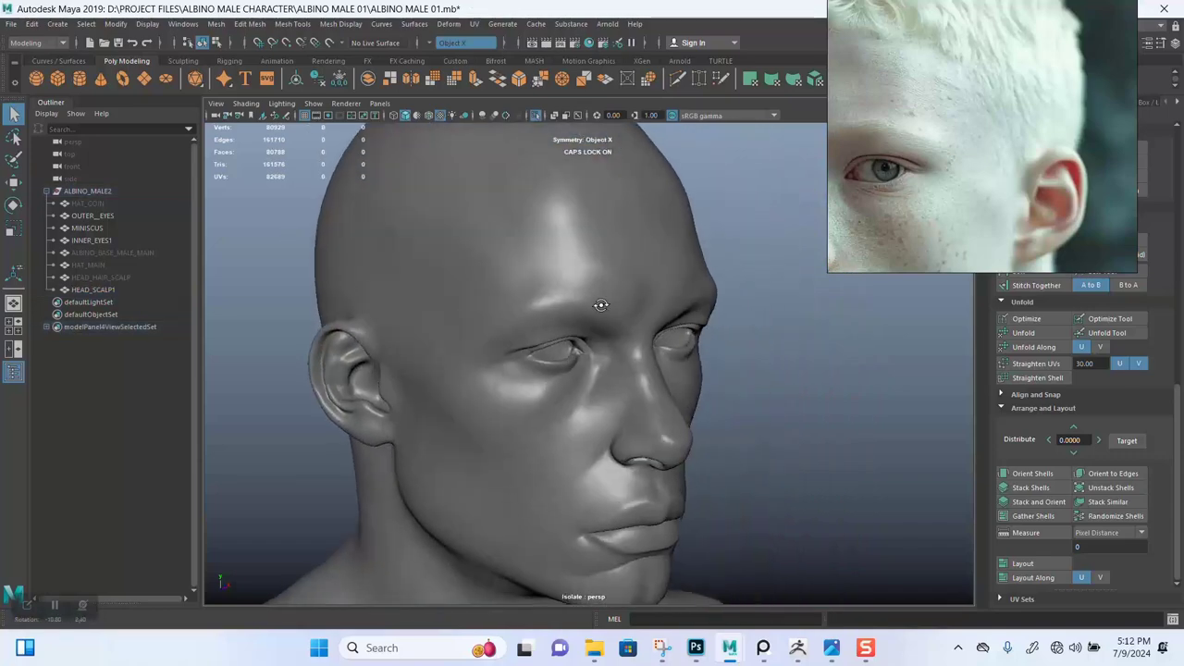
{"action": "left_click", "coordinate": [583, 262]}
{"action": "left_click_drag", "start_coordinate": [583, 266], "coordinate": [575, 303], "text": "alt"}
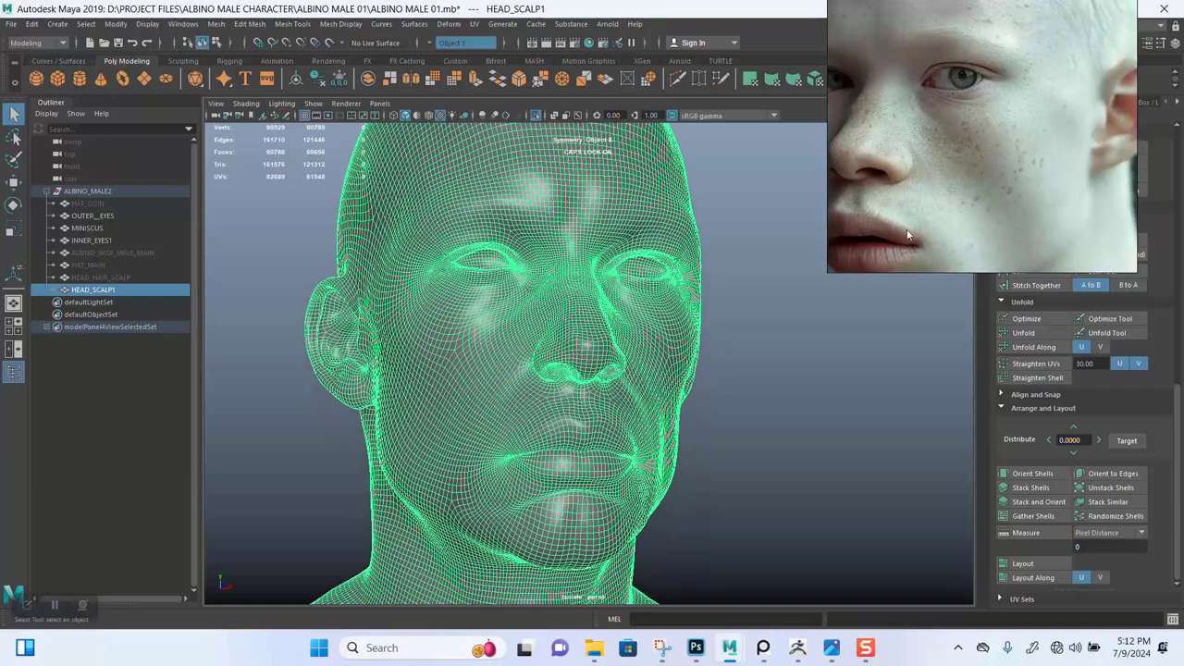
Browse the reference board to the bearded man's portrait and examine his beard, moustache and eyebrows up close.
{"action": "scroll", "coordinate": [931, 213], "scroll_direction": "down", "scroll_amount": 10}
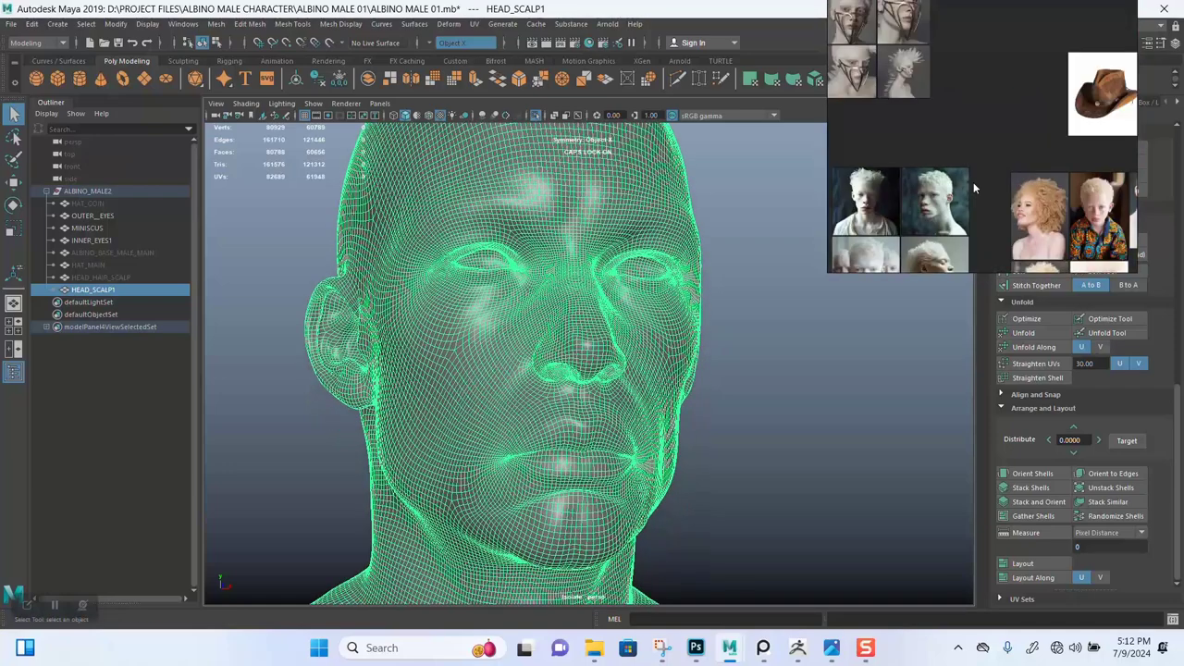
{"action": "right_click_drag", "start_coordinate": [974, 185], "coordinate": [796, 322]}
{"action": "middle_click_drag", "start_coordinate": [796, 320], "coordinate": [829, 231]}
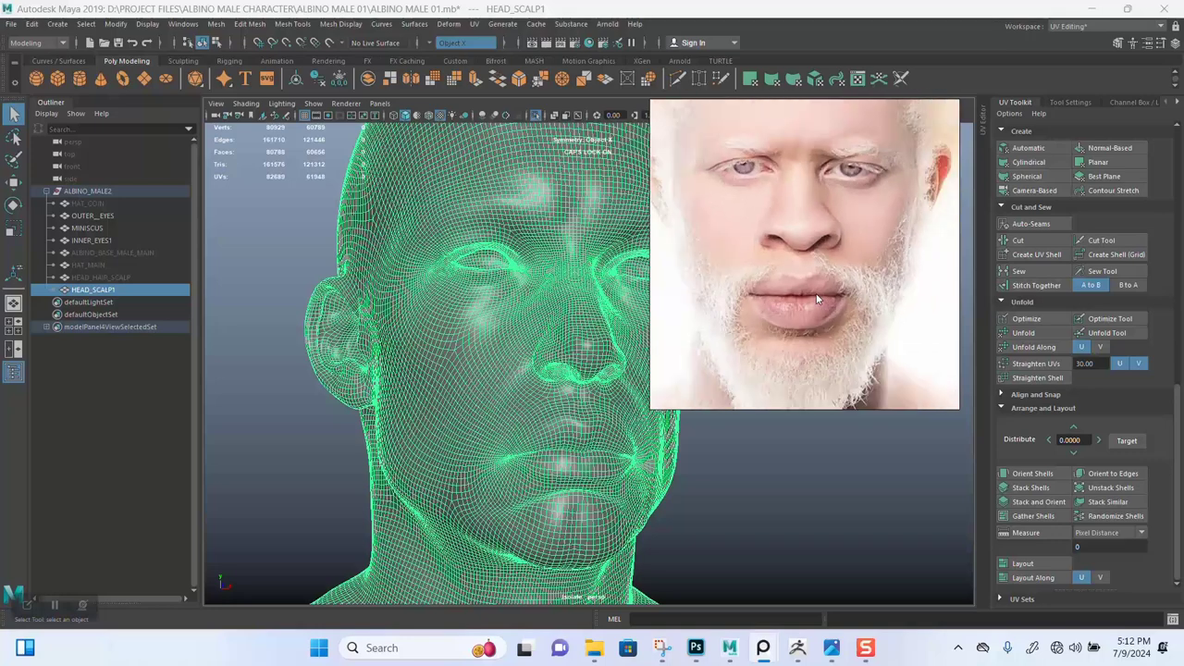
{"action": "left_click_drag", "start_coordinate": [813, 324], "coordinate": [835, 235]}
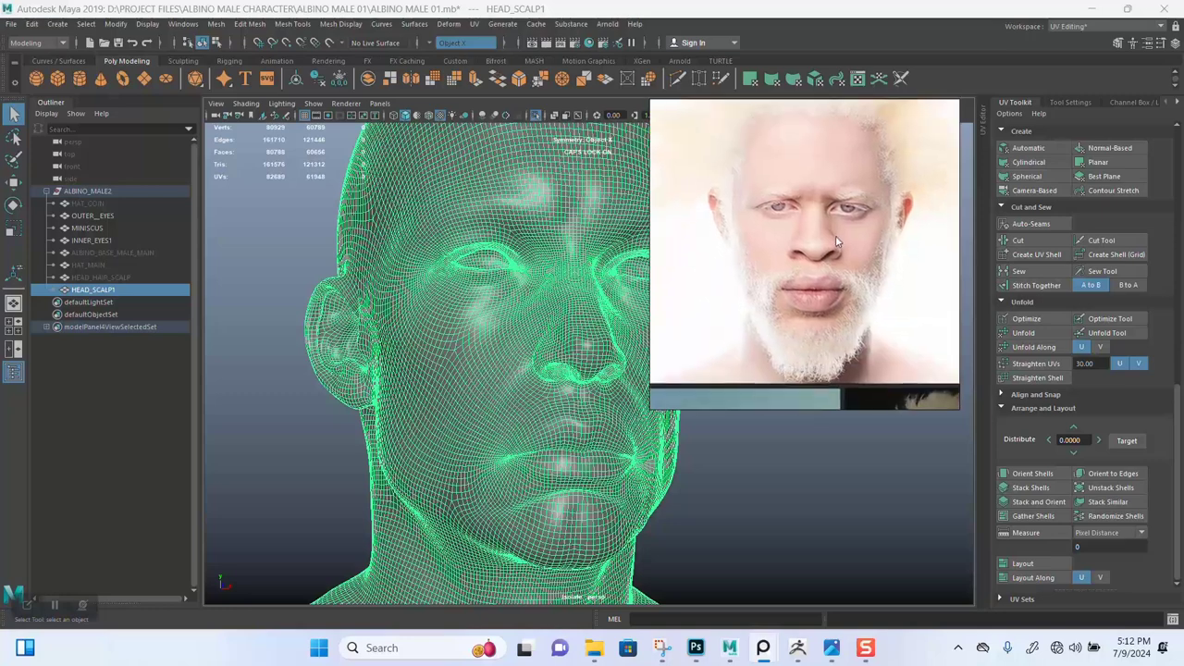
{"action": "scroll", "coordinate": [829, 261], "scroll_direction": "down", "scroll_amount": 4}
{"action": "middle_click_drag", "start_coordinate": [839, 272], "coordinate": [862, 279]}
{"action": "middle_click_drag", "start_coordinate": [735, 231], "coordinate": [791, 235]}
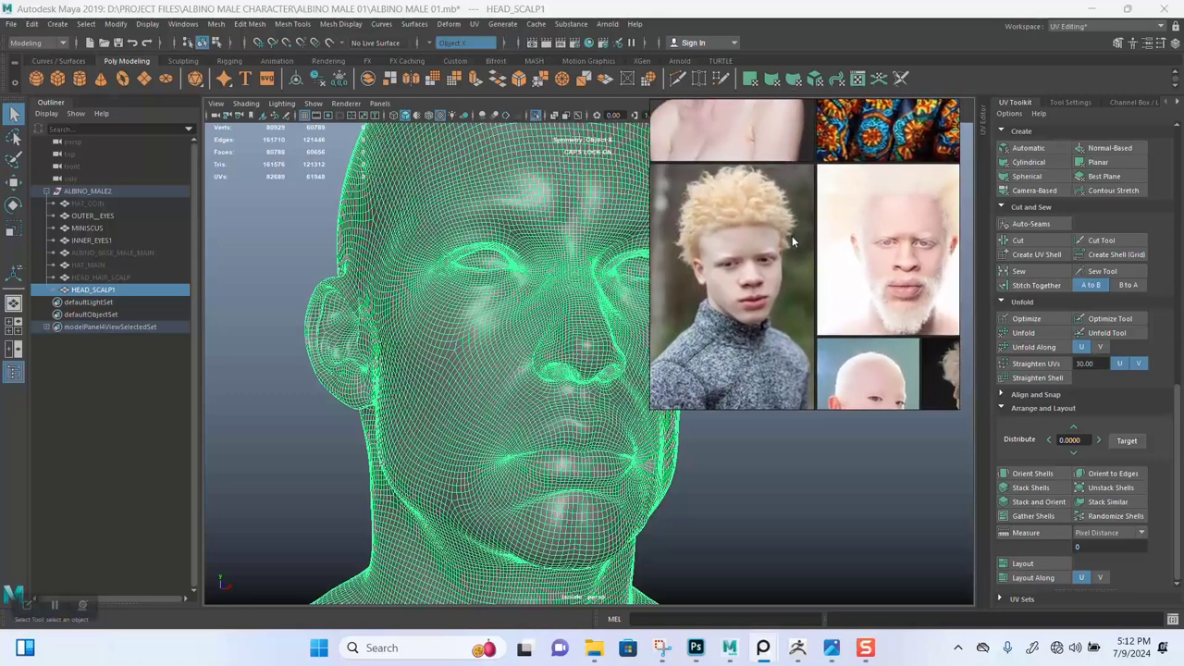
{"action": "middle_click_drag", "start_coordinate": [919, 248], "coordinate": [884, 239]}
{"action": "scroll", "coordinate": [885, 244], "scroll_direction": "up", "scroll_amount": 5}
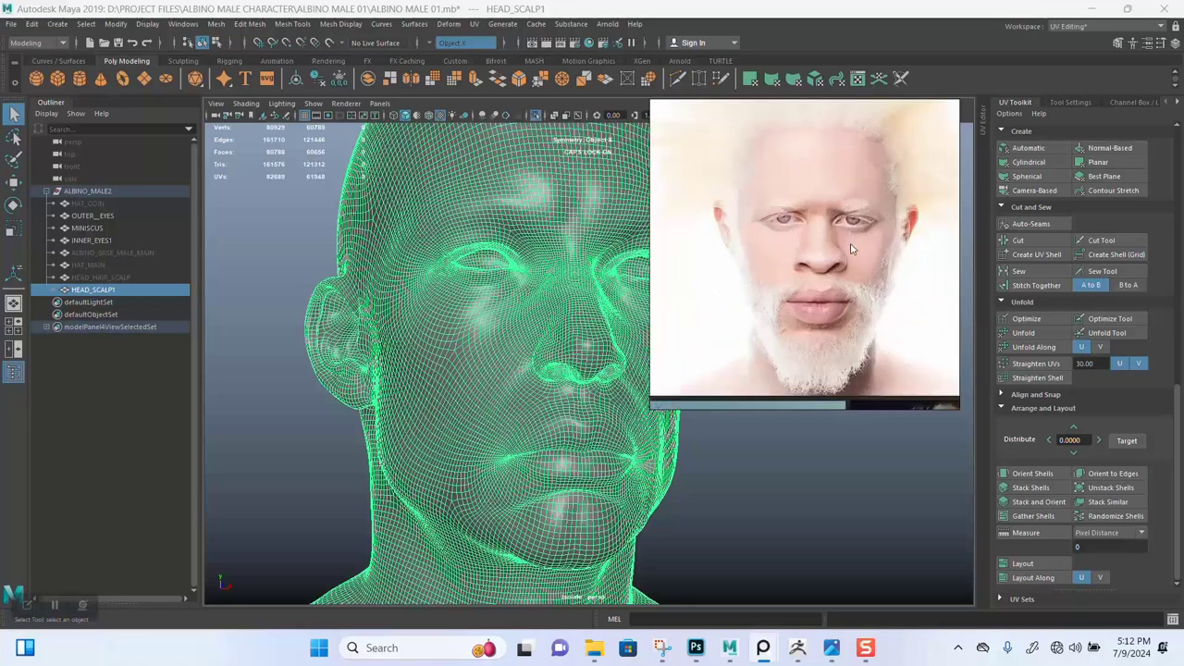
{"action": "scroll", "coordinate": [850, 248], "scroll_direction": "up", "scroll_amount": 5}
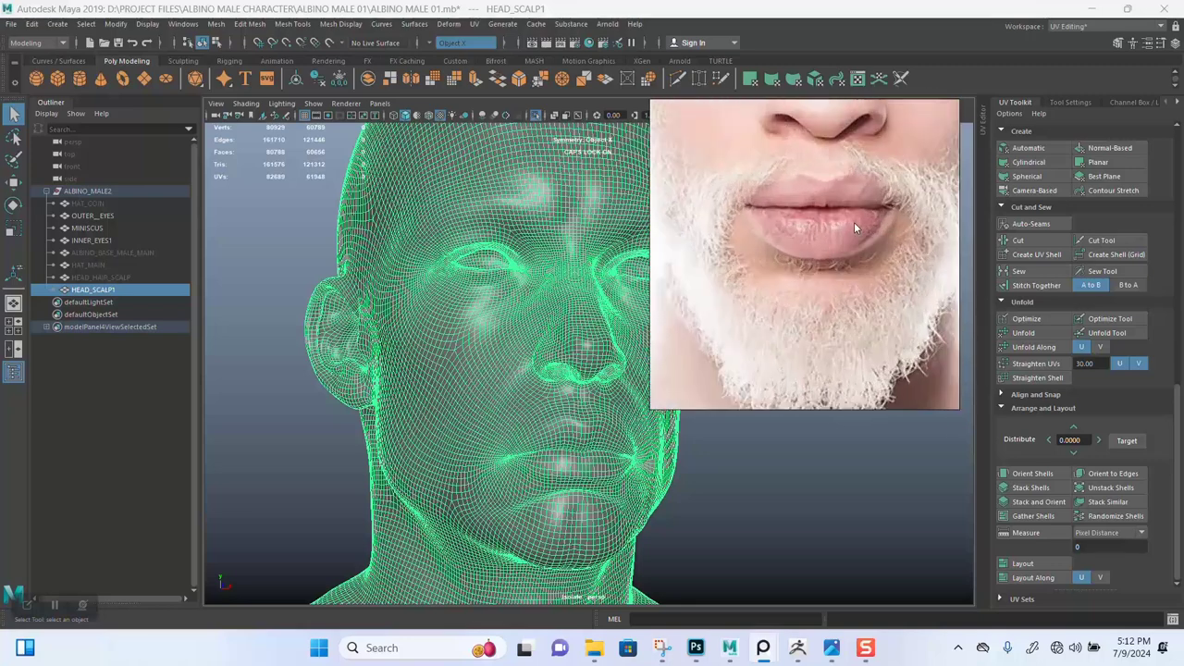
{"action": "scroll", "coordinate": [854, 222], "scroll_direction": "down", "scroll_amount": 5}
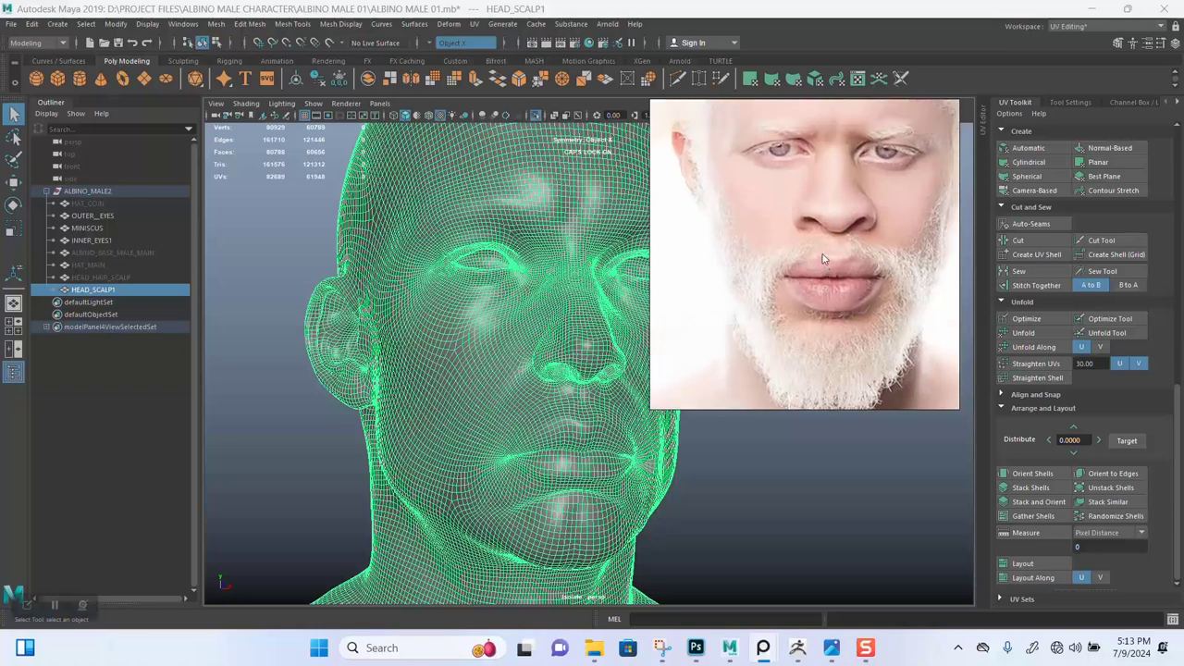
{"action": "middle_click_drag", "start_coordinate": [822, 255], "coordinate": [815, 220]}
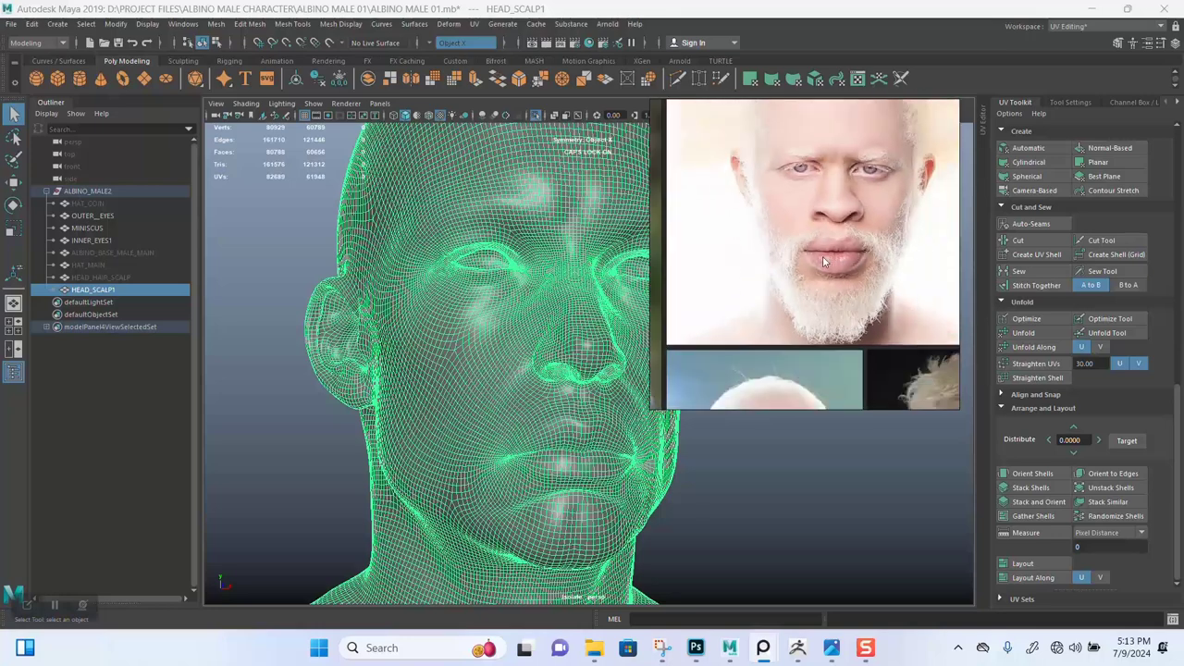
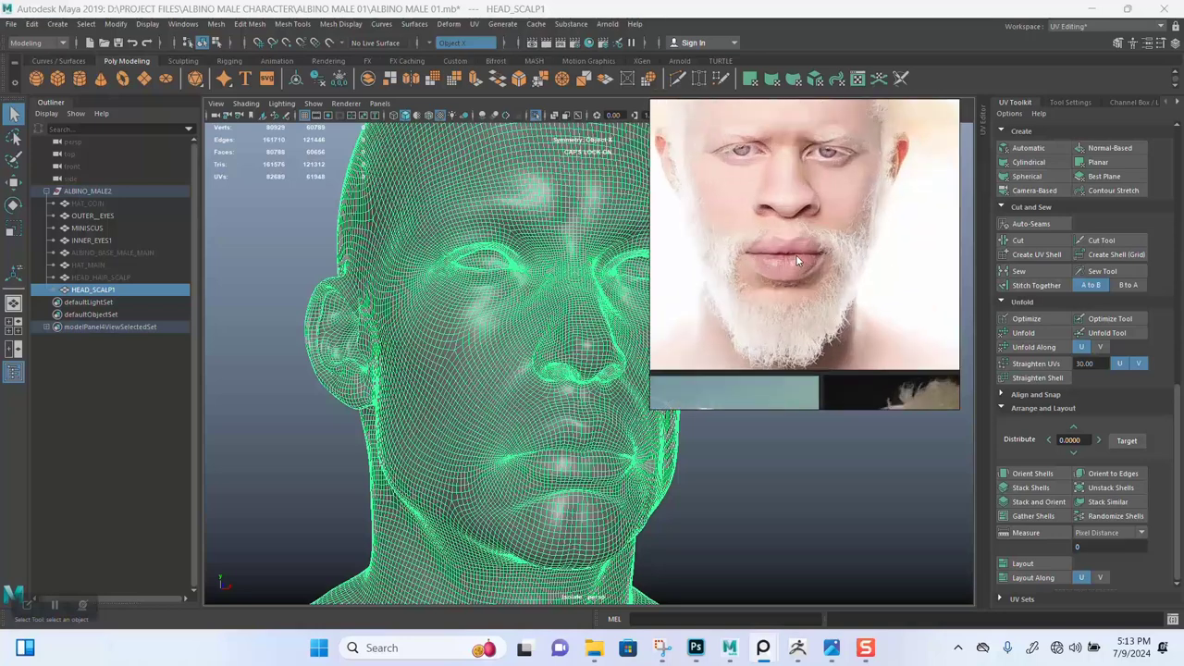
Place the bearded portrait beside the head model, clear the selection, and compare the face from the front with the reference.
{"action": "right_click_drag", "start_coordinate": [835, 287], "coordinate": [1070, 242]}
{"action": "left_click", "coordinate": [783, 340]}
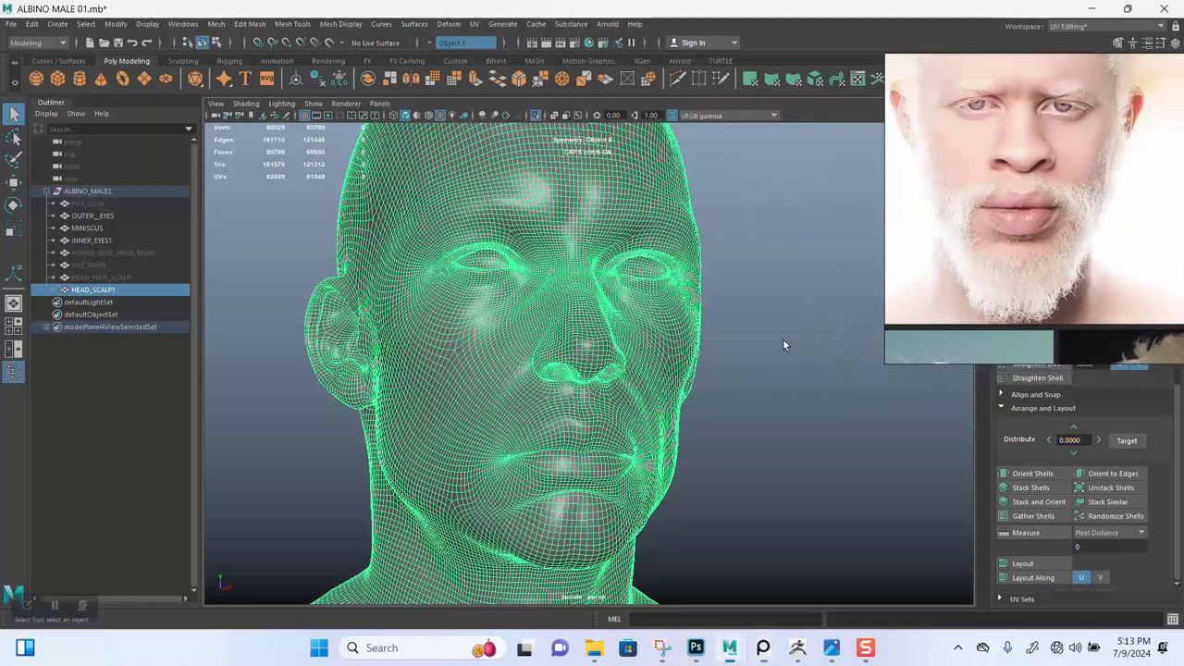
{"action": "left_click_drag", "start_coordinate": [728, 389], "coordinate": [652, 388], "text": "alt"}
{"action": "middle_click_drag", "start_coordinate": [652, 387], "coordinate": [660, 341], "text": "alt"}
{"action": "right_click_drag", "start_coordinate": [660, 342], "coordinate": [653, 395], "text": "alt"}
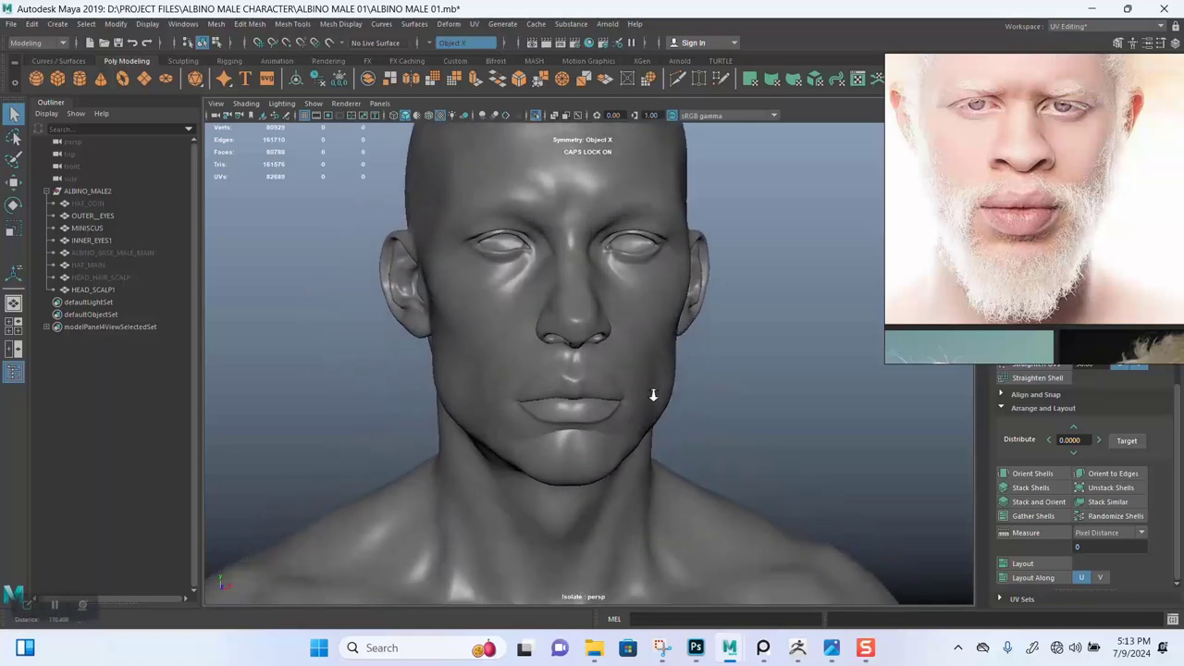
{"action": "left_click_drag", "start_coordinate": [719, 324], "coordinate": [706, 330], "text": "alt"}
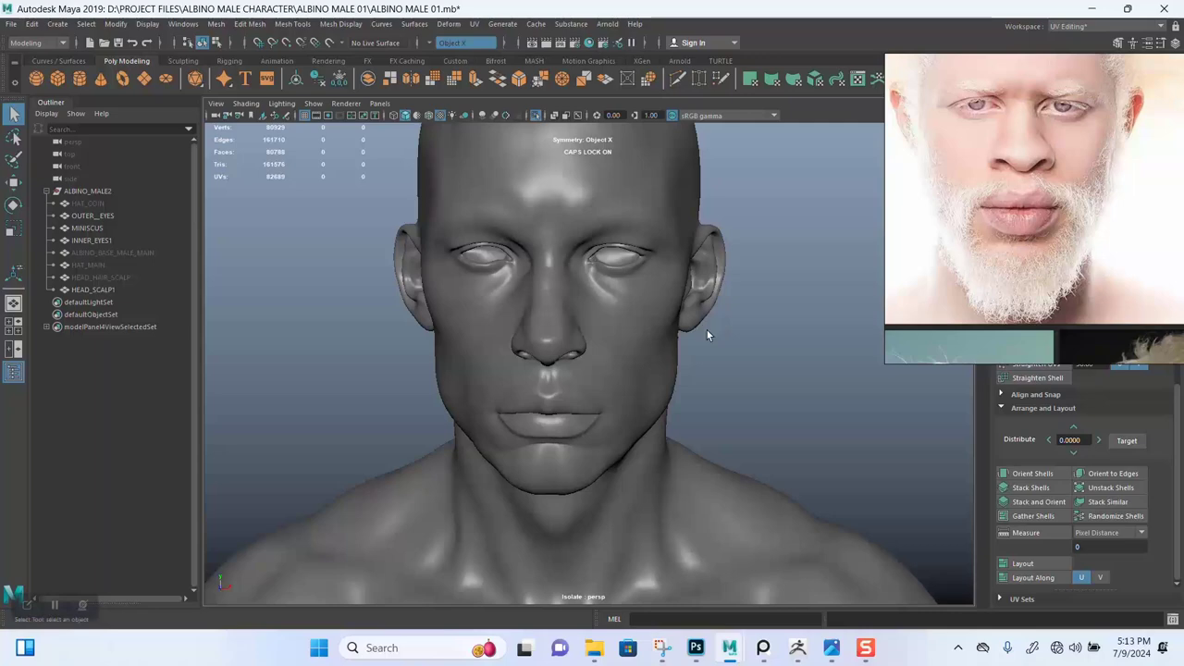
{"action": "middle_click_drag", "start_coordinate": [722, 317], "coordinate": [725, 358], "text": "alt"}
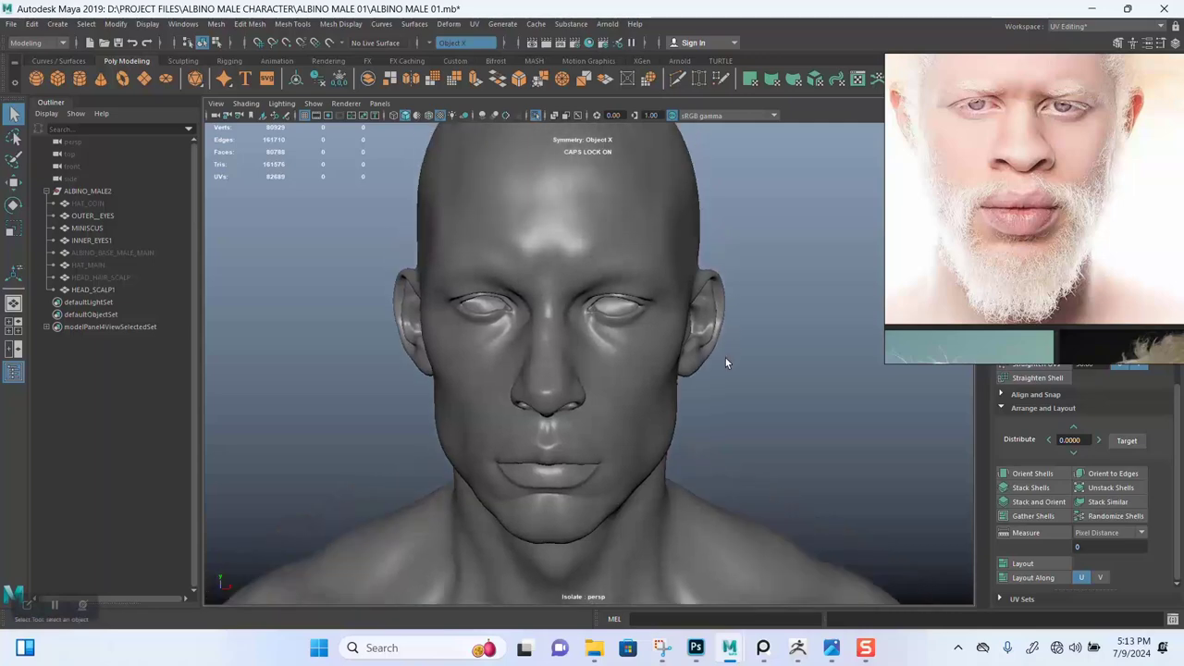
{"action": "left_click_drag", "start_coordinate": [725, 358], "coordinate": [693, 337], "text": "alt"}
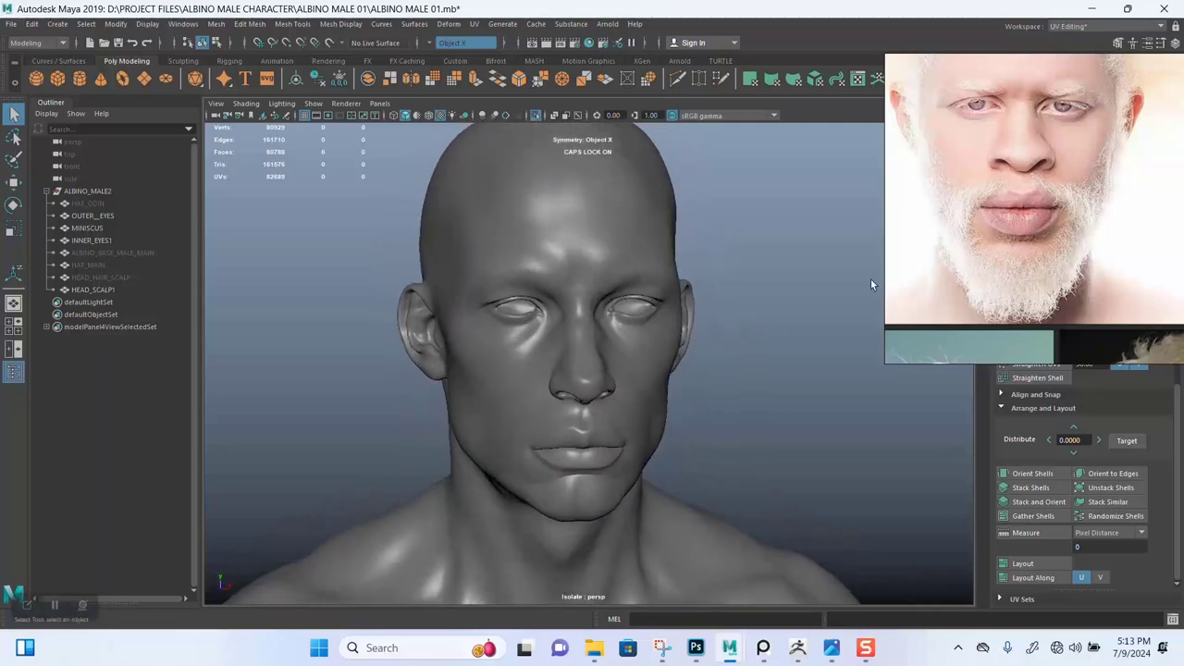
Examine the bearded man's facial hair and the neighbouring portraits on the reference board, and move the board clear of the head.
{"action": "right_click_drag", "start_coordinate": [1006, 224], "coordinate": [857, 280]}
{"action": "middle_click_drag", "start_coordinate": [870, 270], "coordinate": [879, 331]}
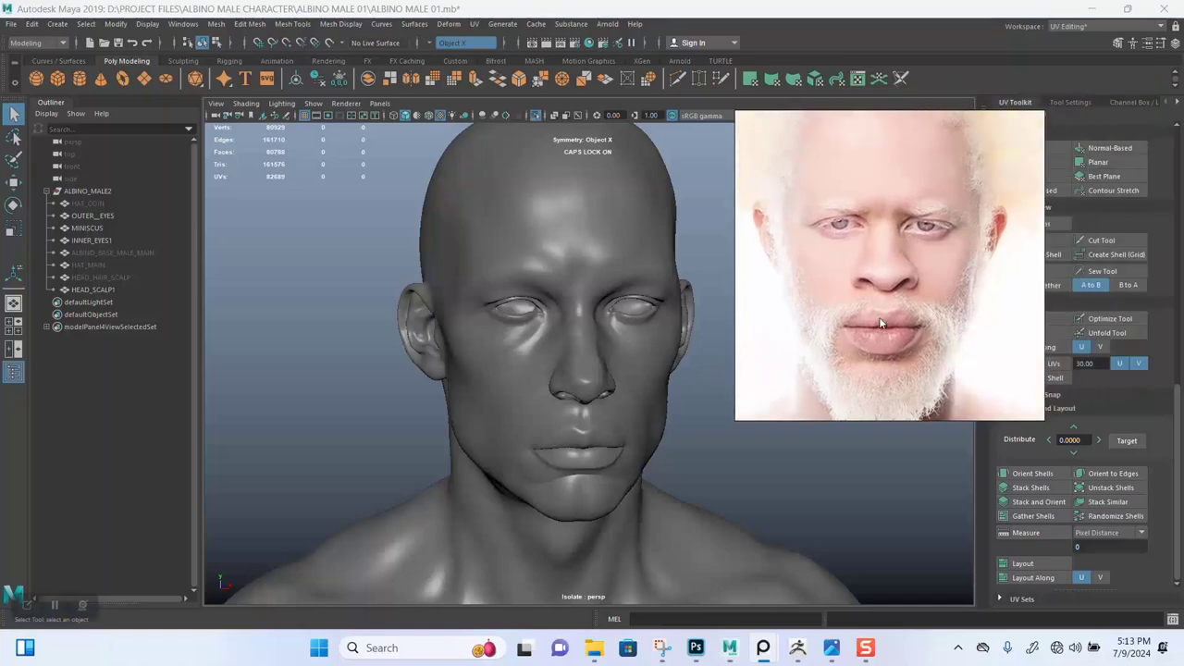
{"action": "scroll", "coordinate": [880, 296], "scroll_direction": "down", "scroll_amount": 2}
{"action": "middle_click_drag", "start_coordinate": [879, 267], "coordinate": [860, 225]}
{"action": "scroll", "coordinate": [862, 272], "scroll_direction": "up", "scroll_amount": 5}
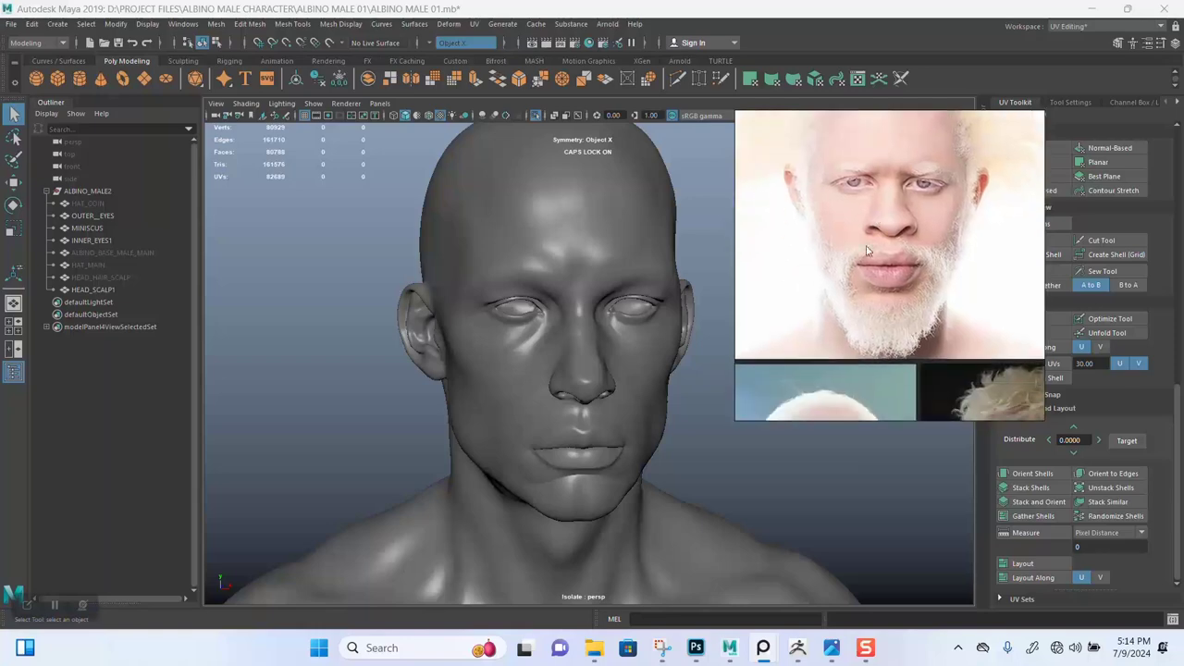
{"action": "scroll", "coordinate": [864, 315], "scroll_direction": "down", "scroll_amount": 5}
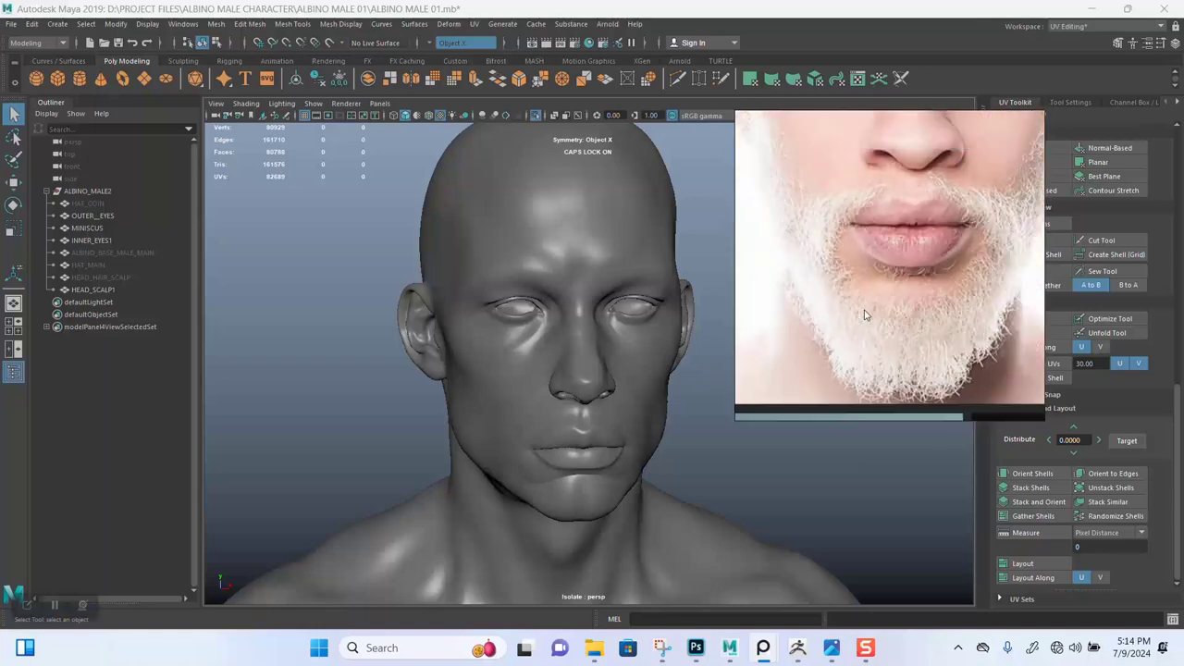
{"action": "scroll", "coordinate": [864, 315], "scroll_direction": "down", "scroll_amount": 2}
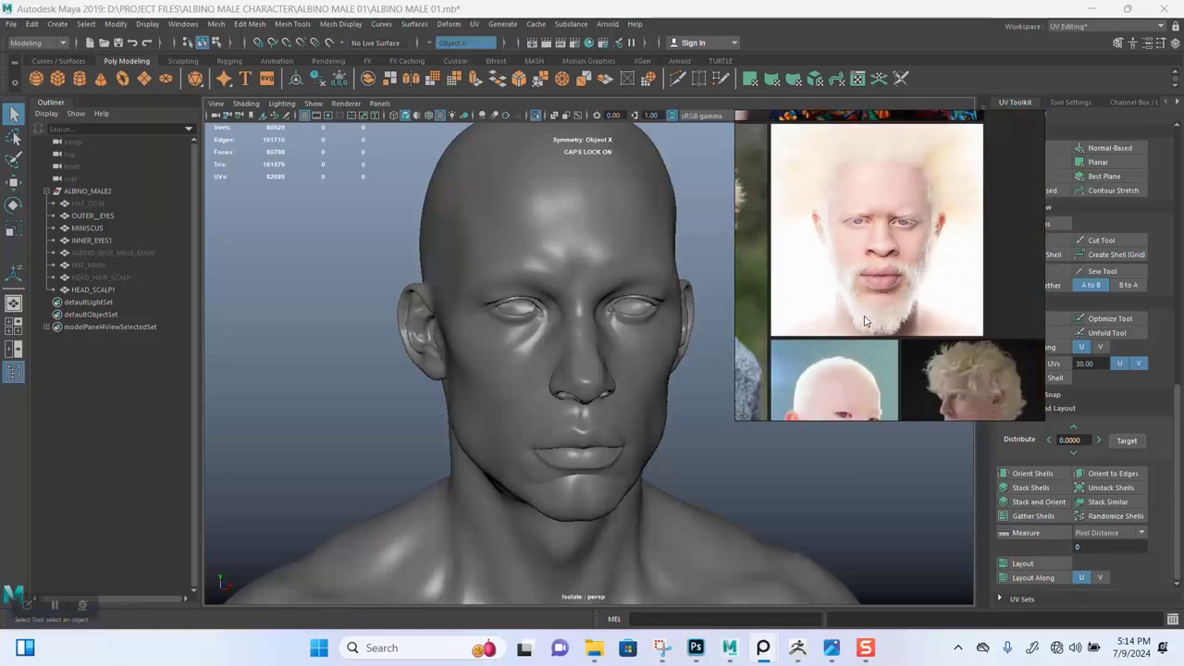
{"action": "middle_click_drag", "start_coordinate": [885, 405], "coordinate": [965, 293]}
{"action": "scroll", "coordinate": [872, 293], "scroll_direction": "down", "scroll_amount": 3}
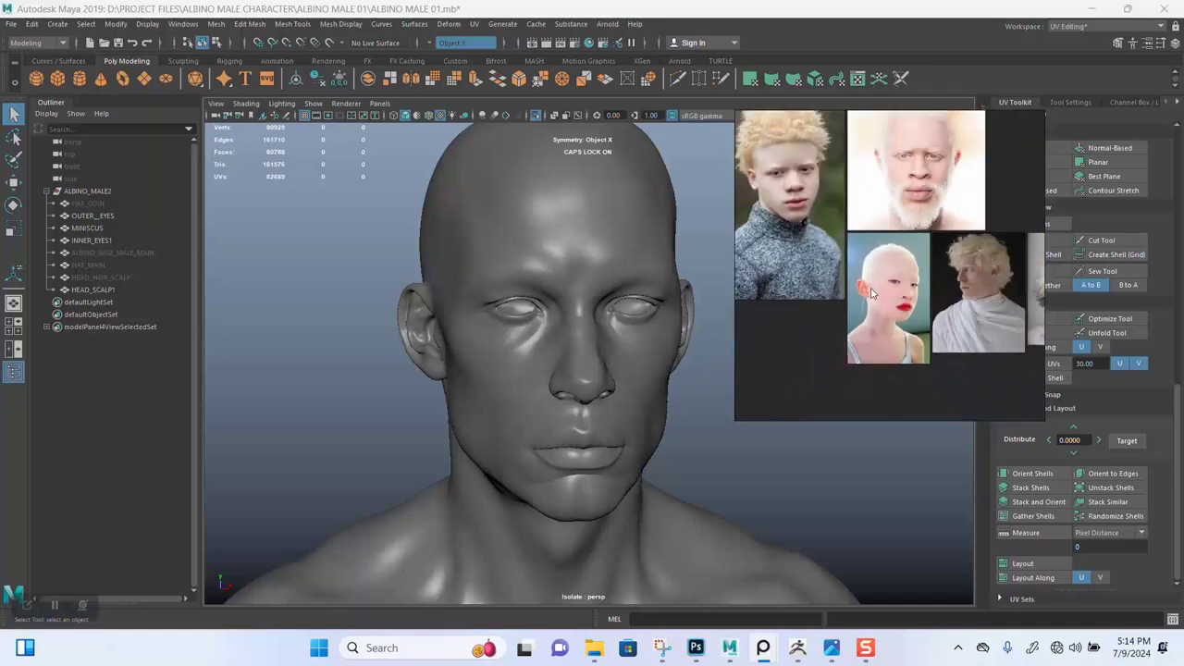
{"action": "middle_click_drag", "start_coordinate": [872, 294], "coordinate": [888, 298]}
{"action": "right_click_drag", "start_coordinate": [831, 335], "coordinate": [908, 324]}
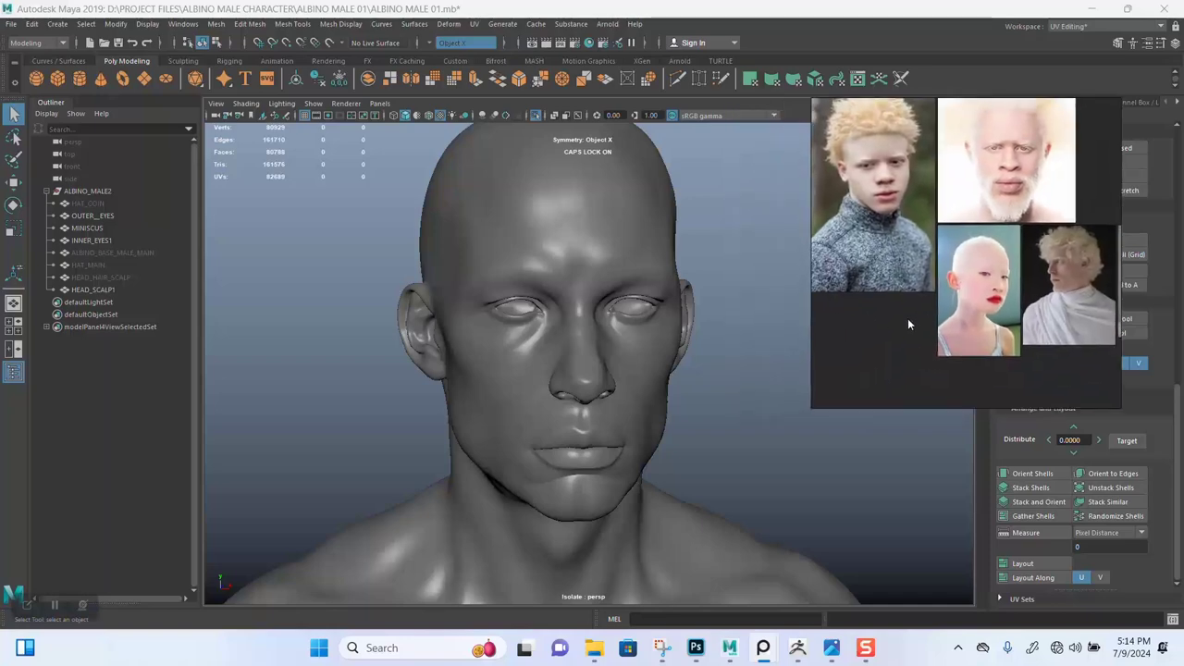
Duplicate HEAD_SCALP1 and hide the duplicate, leaving the original selected.
{"action": "left_click", "coordinate": [657, 362]}
{"action": "key", "text": "ctrl+d"}
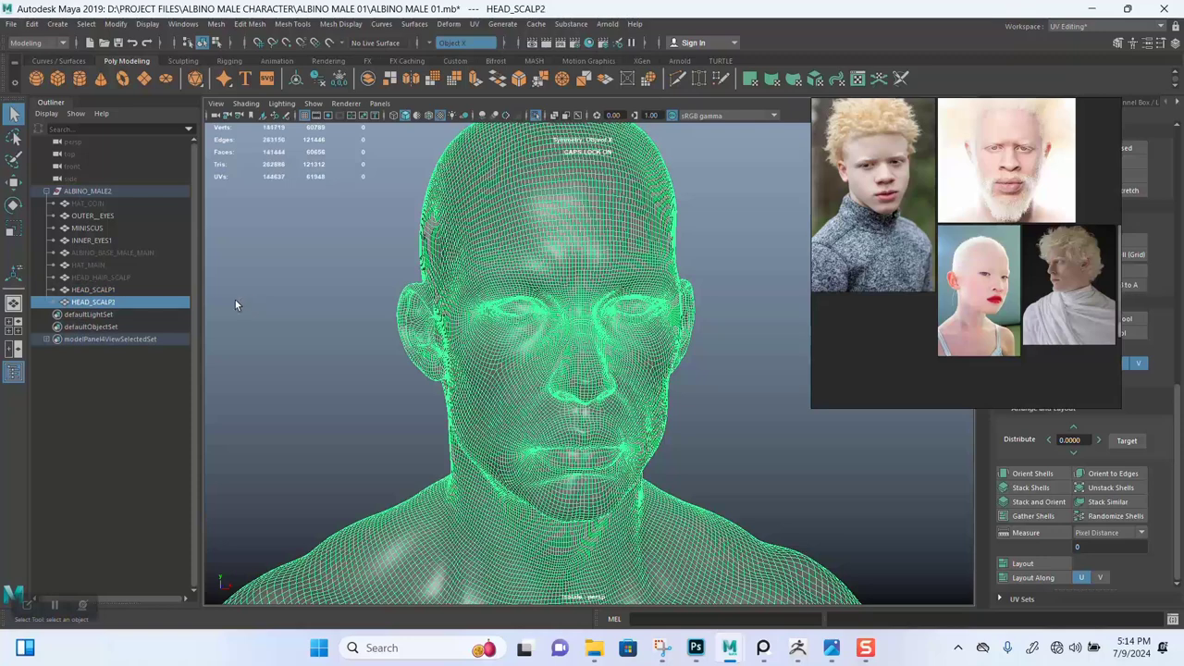
{"action": "left_click", "coordinate": [116, 291]}
{"action": "key", "text": "ctrl+1"}
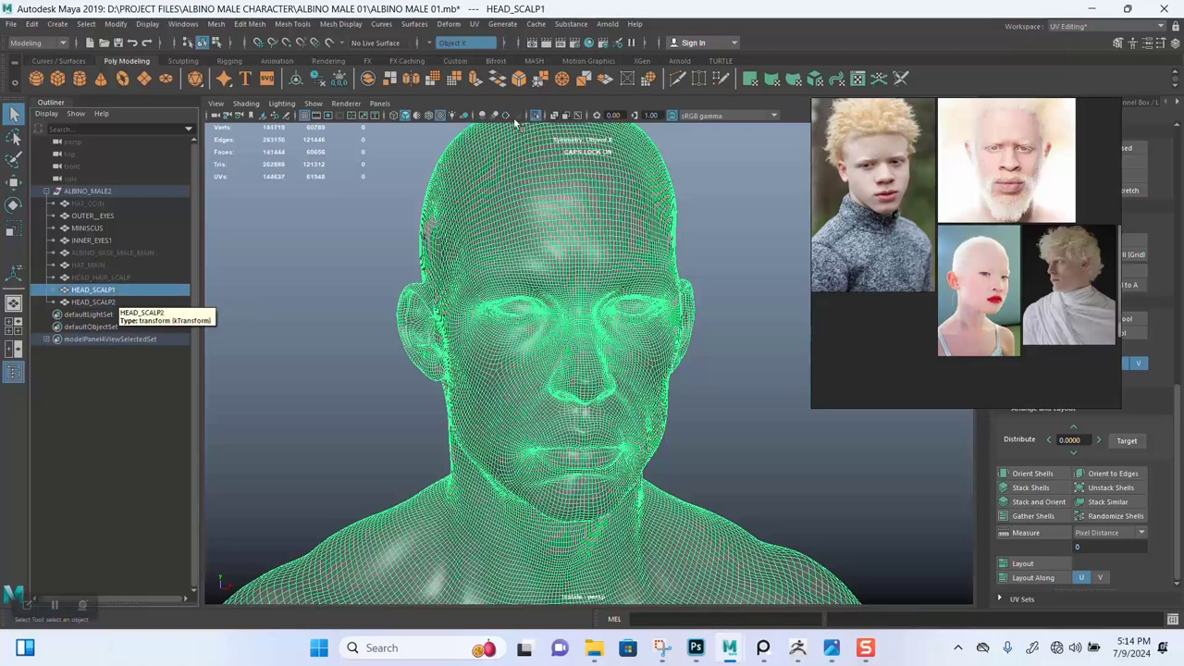
{"action": "left_click", "coordinate": [96, 302]}
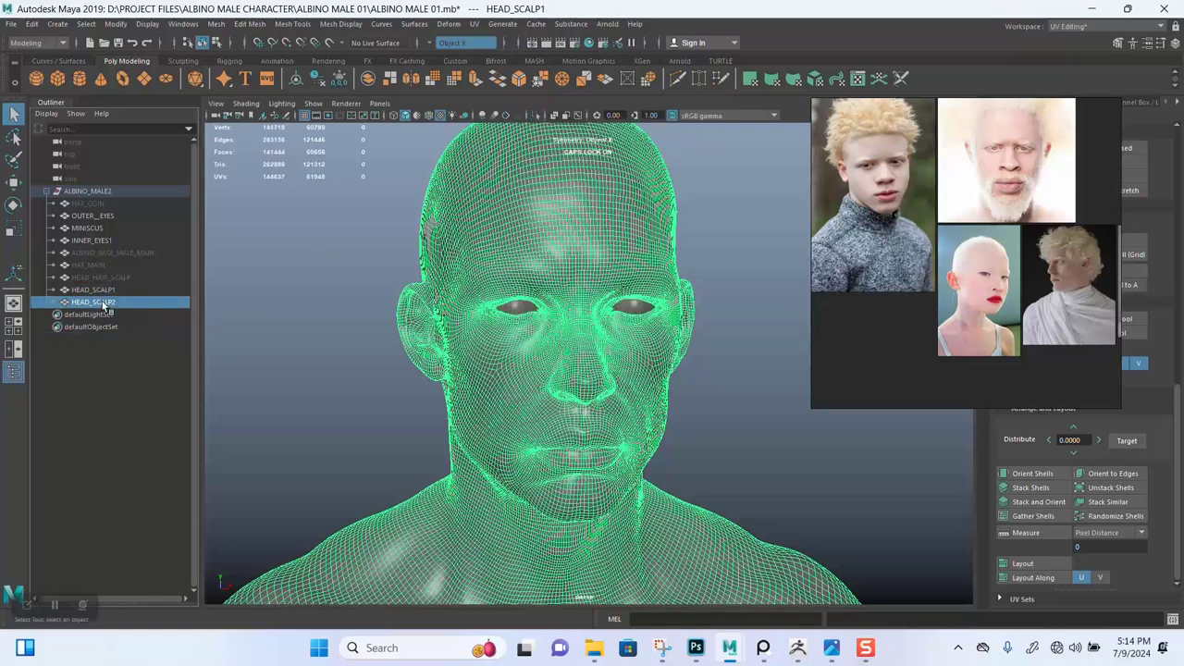
{"action": "key", "text": "ctrl+h"}
Isolate HEAD_SCALP1 in the perspective view and move the reference board farther away from the head.
{"action": "left_click", "coordinate": [507, 314]}
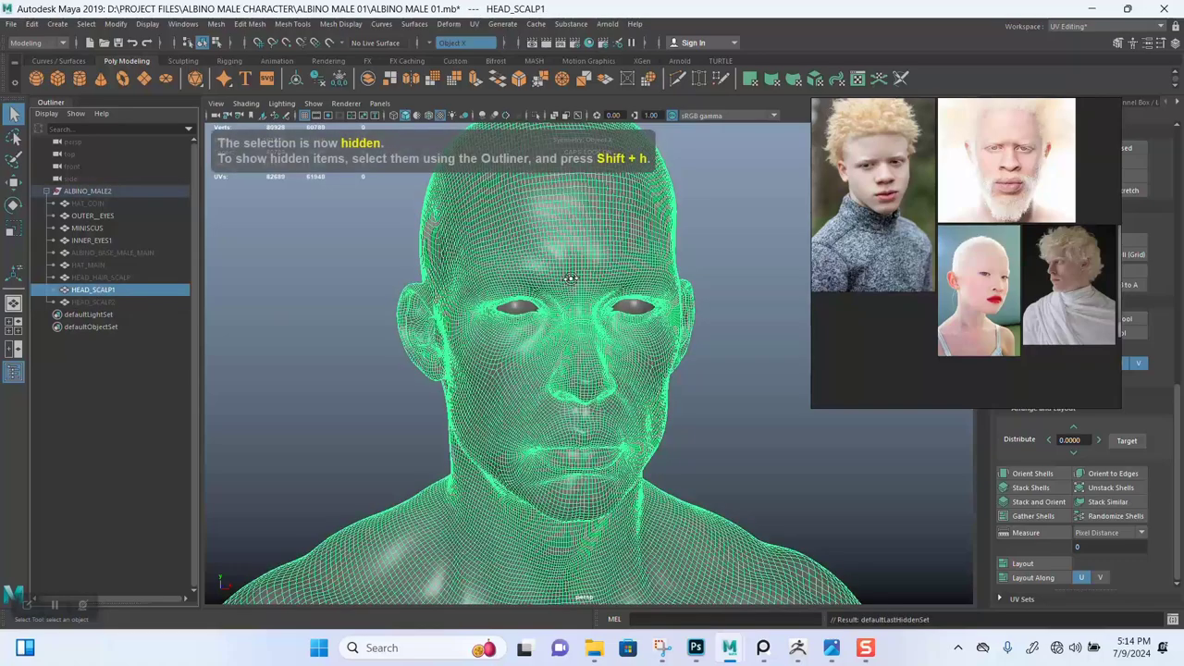
{"action": "left_click_drag", "start_coordinate": [571, 278], "coordinate": [575, 284], "text": "alt"}
{"action": "left_click", "coordinate": [537, 117]}
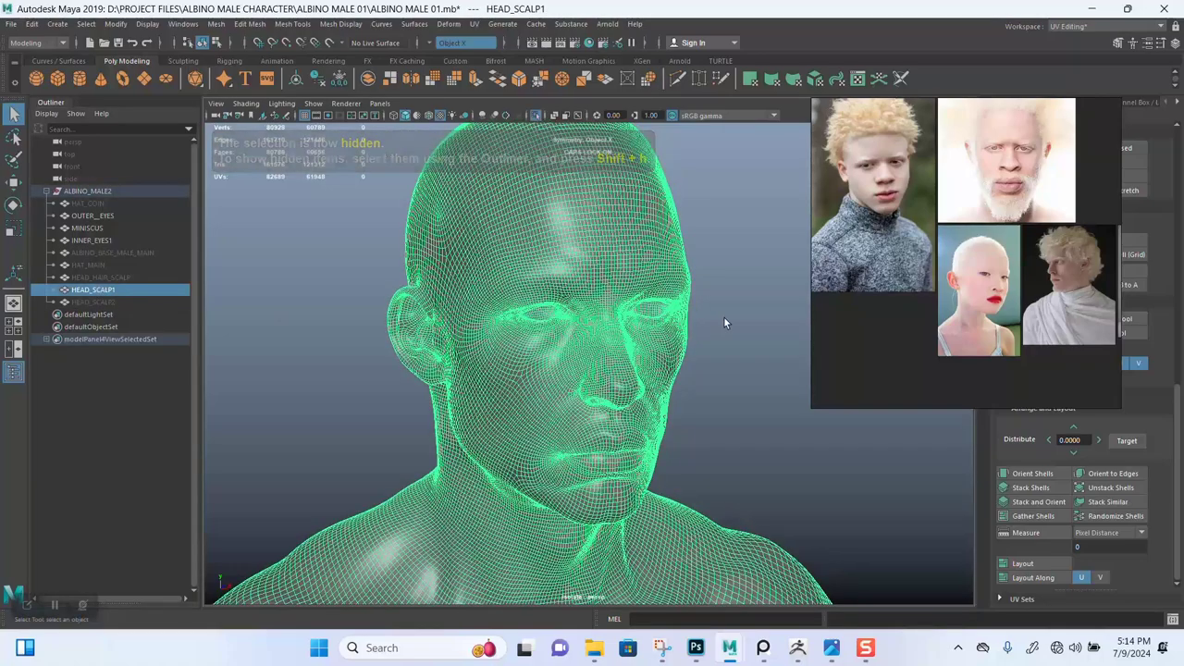
{"action": "right_click_drag", "start_coordinate": [873, 316], "coordinate": [977, 312]}
{"action": "right_click_drag", "start_coordinate": [674, 311], "coordinate": [666, 347], "text": "alt"}
{"action": "left_click_drag", "start_coordinate": [683, 267], "coordinate": [765, 279], "text": "alt"}
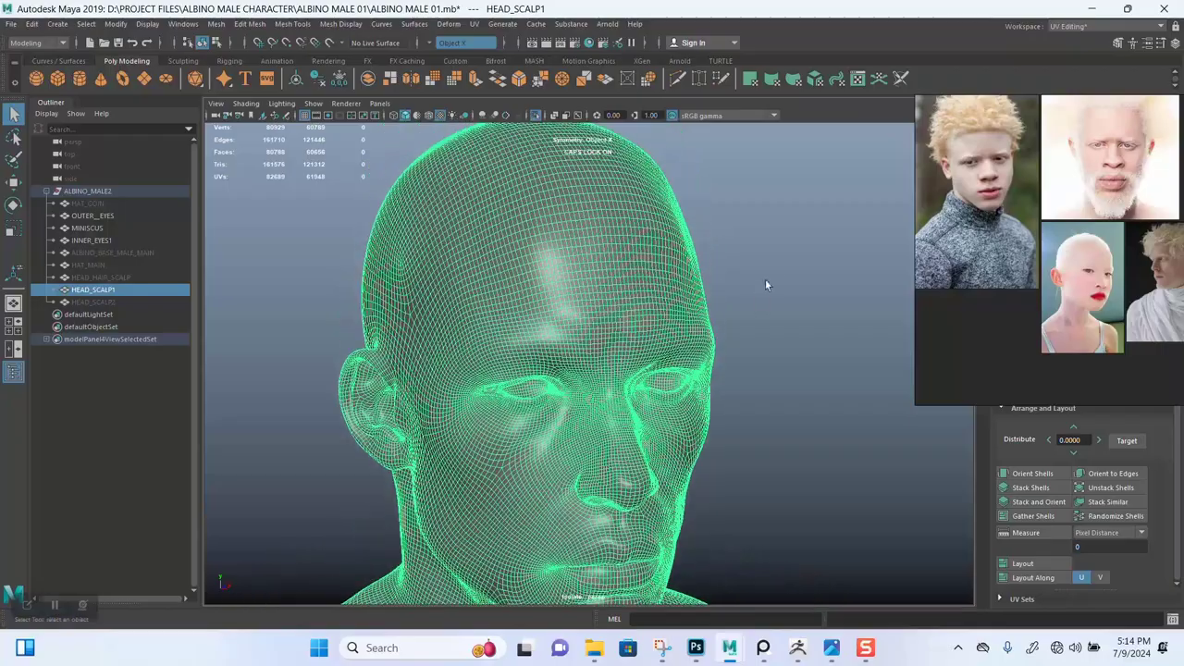
Switch HEAD_SCALP1 to edge selection and select an edge loop crossing the forehead above the brows.
{"action": "left_click", "coordinate": [765, 278]}
{"action": "left_click", "coordinate": [608, 299]}
{"action": "left_click_drag", "start_coordinate": [585, 313], "coordinate": [576, 306], "text": "alt"}
{"action": "middle_click_drag", "start_coordinate": [576, 306], "coordinate": [573, 264], "text": "alt"}
{"action": "right_click_drag", "start_coordinate": [573, 265], "coordinate": [545, 283], "text": "alt"}
{"action": "scroll", "coordinate": [550, 296], "scroll_direction": "up", "scroll_amount": 3}
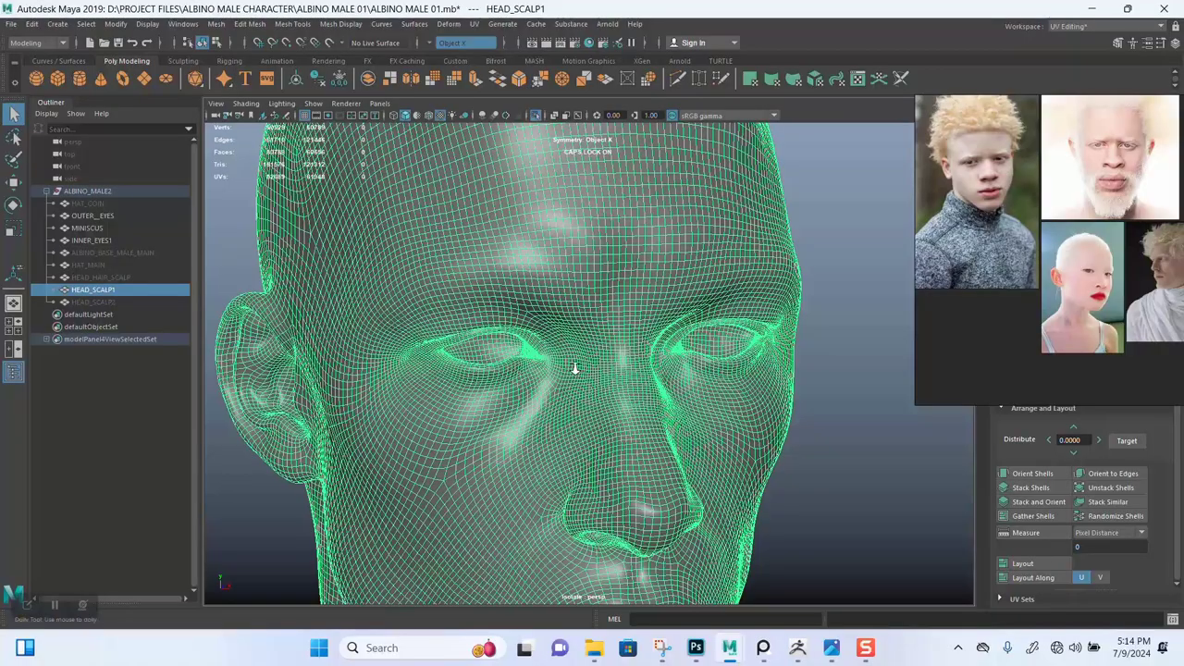
{"action": "scroll", "coordinate": [554, 350], "scroll_direction": "down", "scroll_amount": 3}
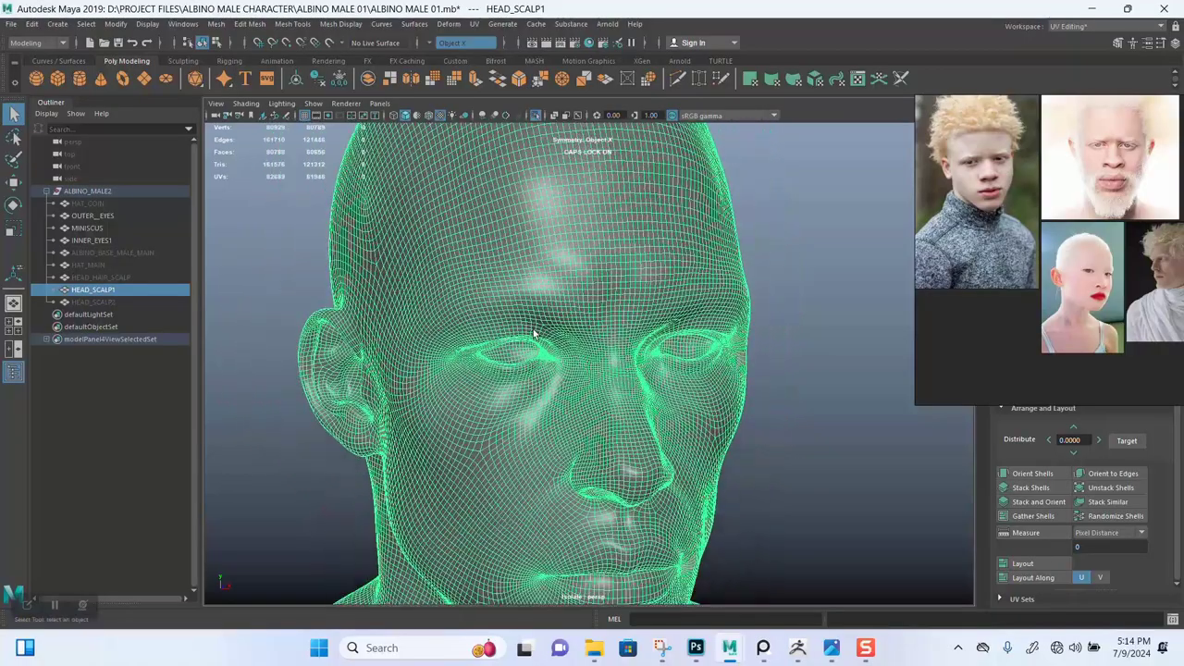
{"action": "left_click_drag", "start_coordinate": [536, 331], "coordinate": [597, 303], "text": "alt"}
{"action": "middle_click_drag", "start_coordinate": [596, 303], "coordinate": [573, 311], "text": "alt"}
{"action": "right_click_drag", "start_coordinate": [573, 312], "coordinate": [593, 324], "text": "alt"}
{"action": "middle_click_drag", "start_coordinate": [593, 325], "coordinate": [572, 432], "text": "alt"}
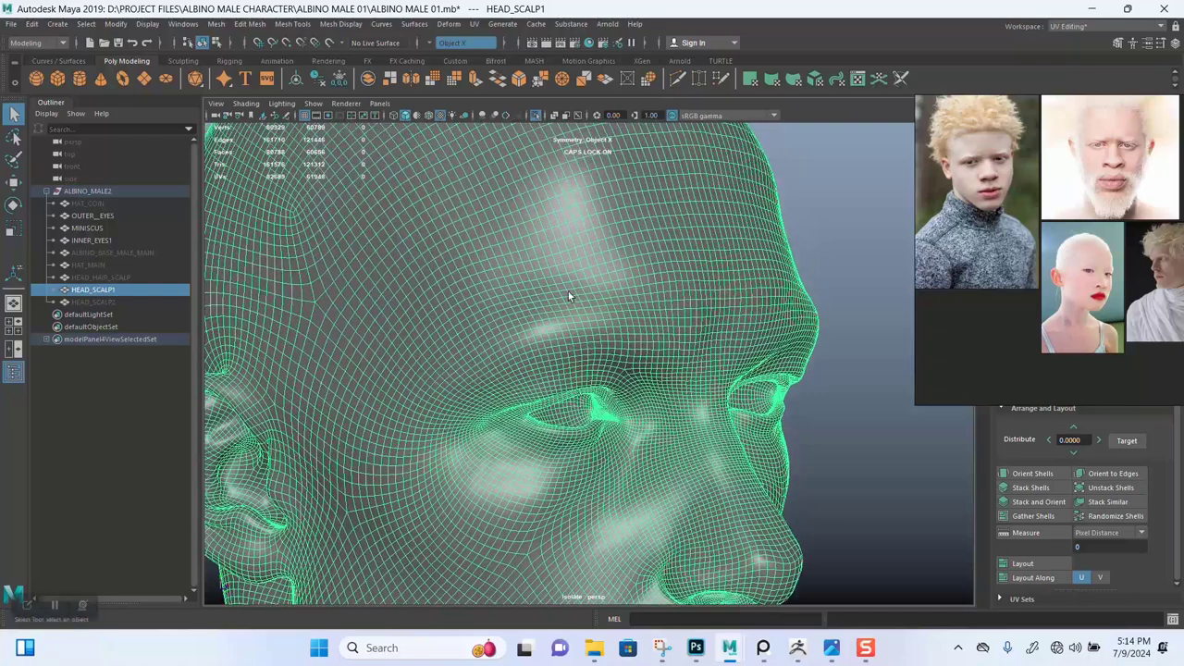
{"action": "right_click", "coordinate": [577, 250]}
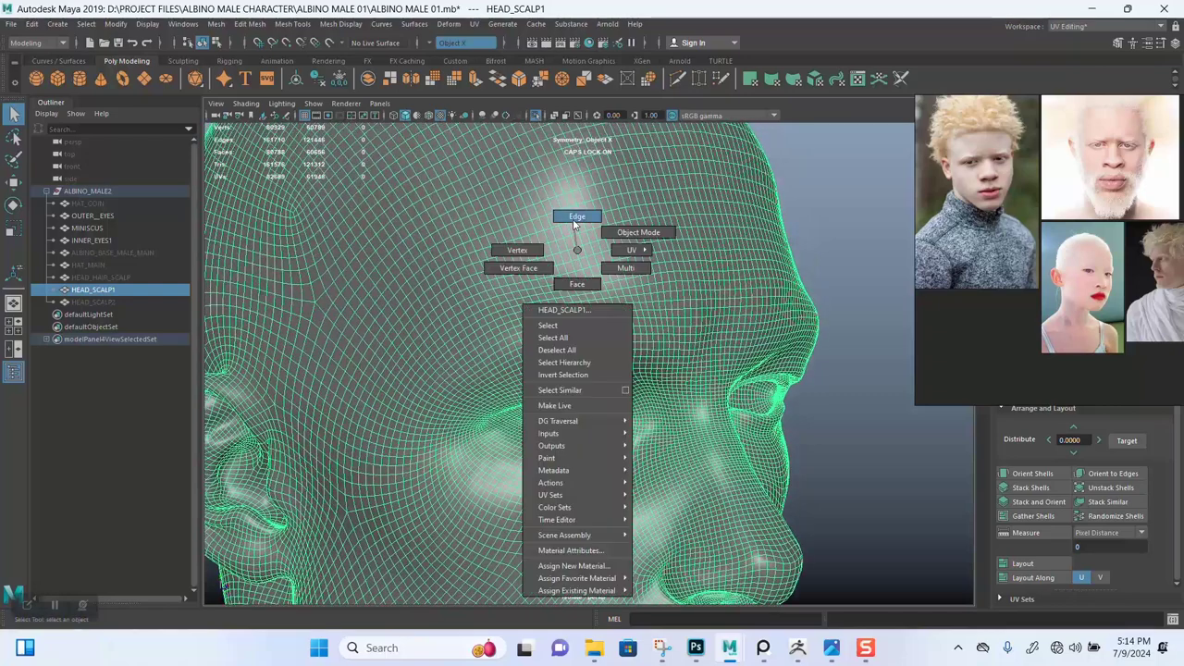
{"action": "left_click", "coordinate": [576, 218]}
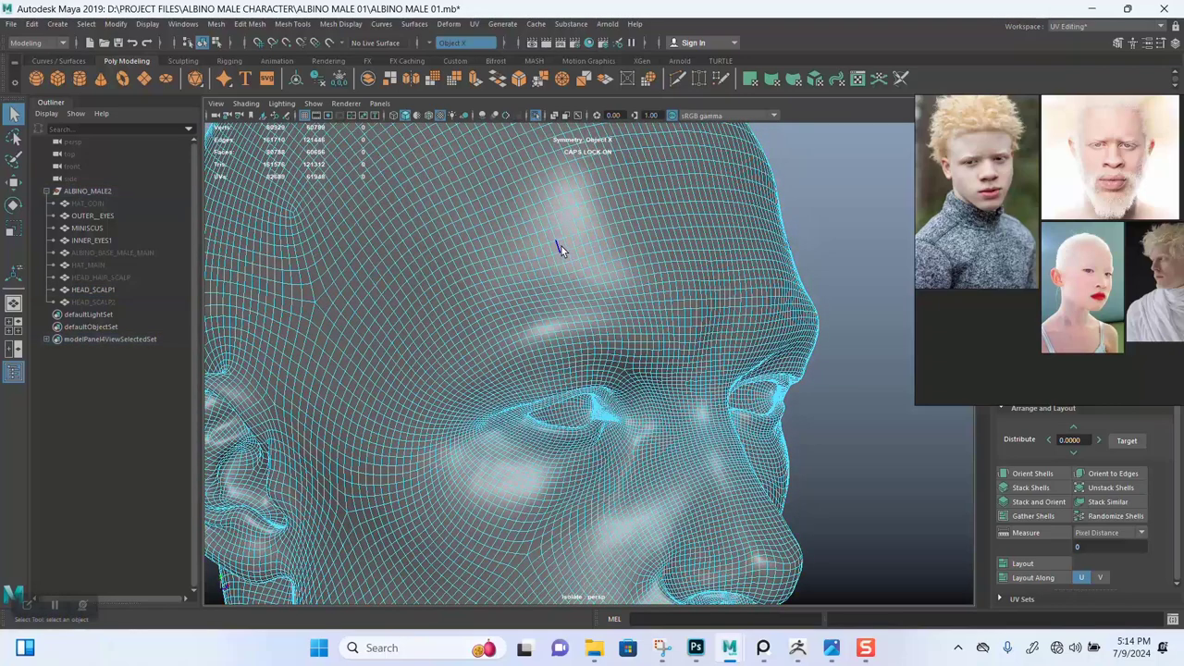
{"action": "double_click", "coordinate": [562, 251]}
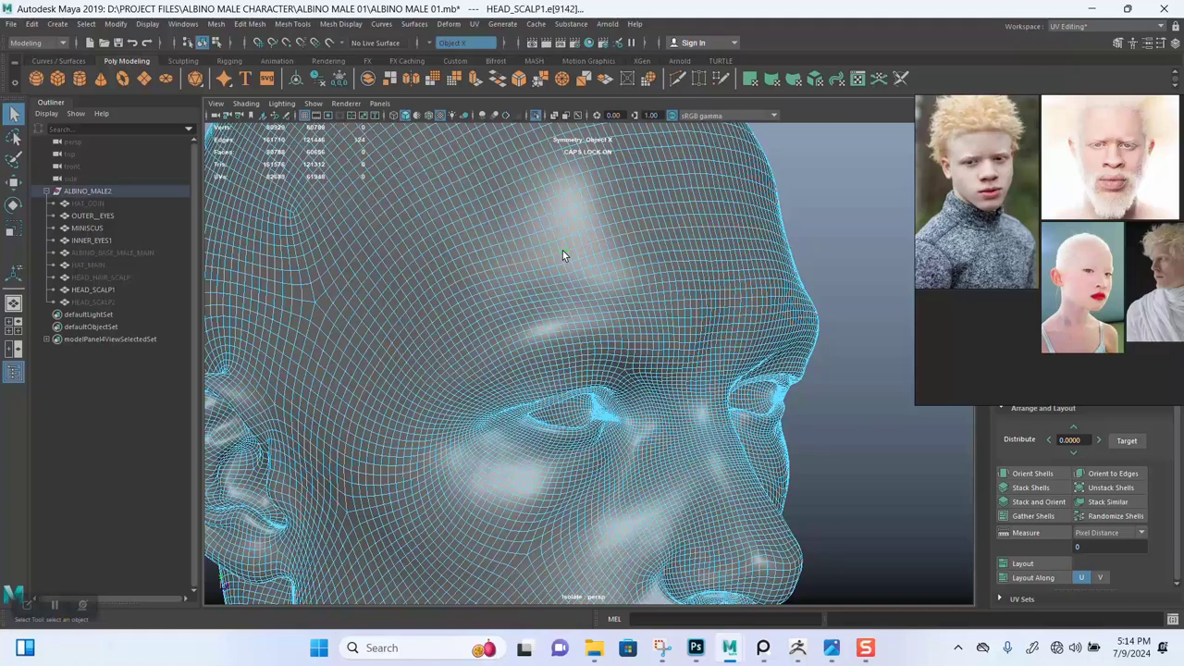
Detach HEAD_SCALP1 along the higher edge loop crossing the forehead and passing the temples, and delete the scalp, ears and back of the head.
{"action": "scroll", "coordinate": [562, 251], "scroll_direction": "down", "scroll_amount": 6}
{"action": "right_click_drag", "start_coordinate": [597, 299], "coordinate": [559, 335], "text": "alt"}
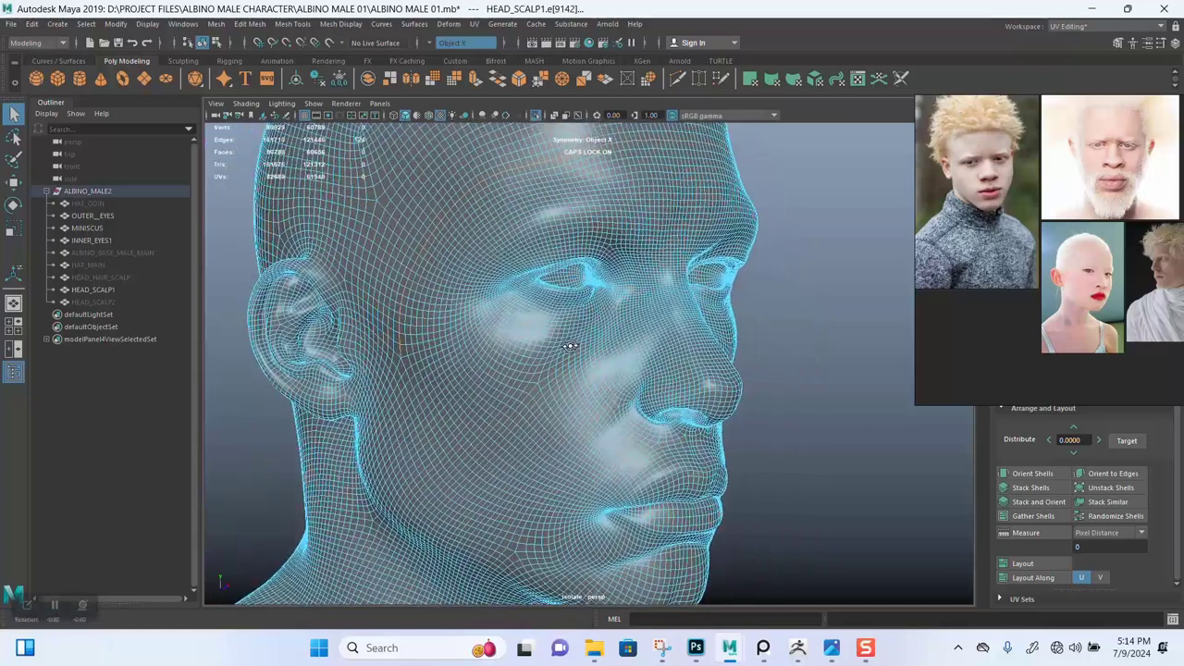
{"action": "left_click_drag", "start_coordinate": [551, 336], "coordinate": [594, 343], "text": "alt"}
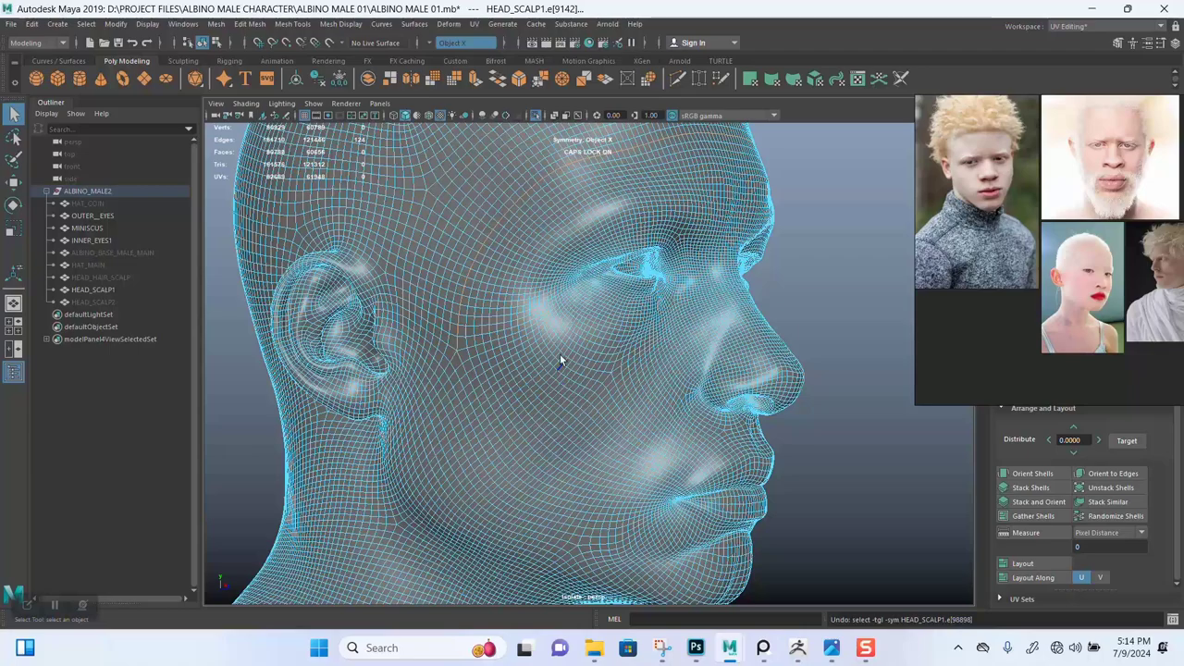
{"action": "scroll", "coordinate": [559, 361], "scroll_direction": "up", "scroll_amount": 5}
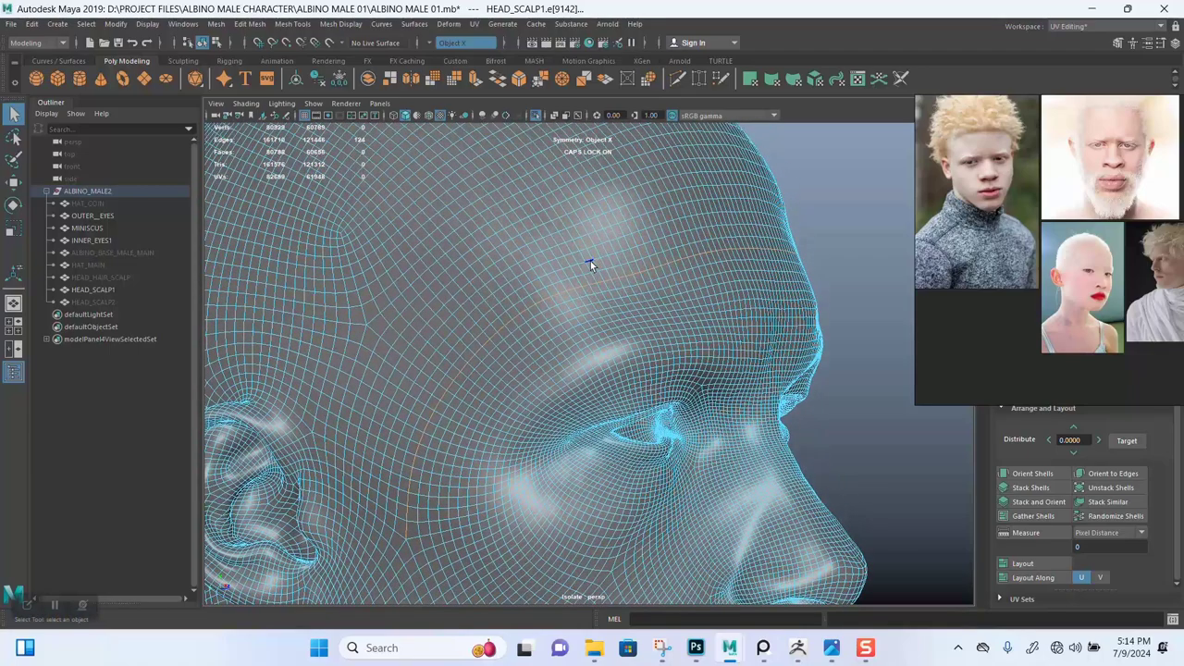
{"action": "left_click", "coordinate": [590, 264]}
{"action": "scroll", "coordinate": [561, 308], "scroll_direction": "down", "scroll_amount": 5}
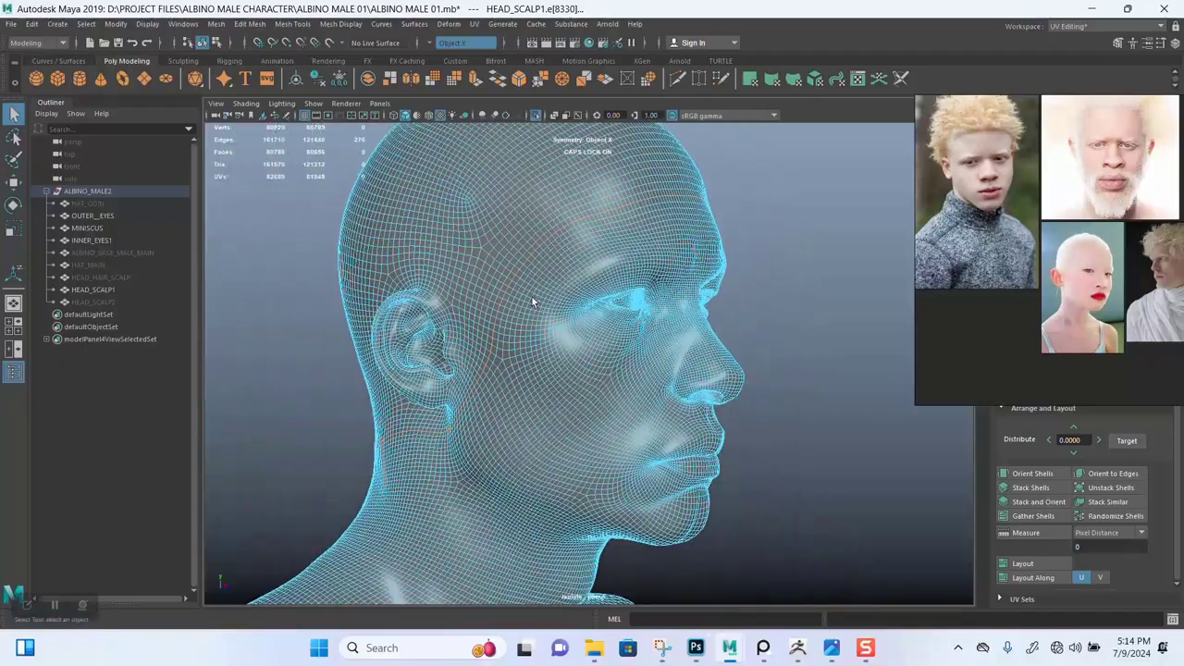
{"action": "left_click_drag", "start_coordinate": [533, 301], "coordinate": [547, 246], "text": "alt"}
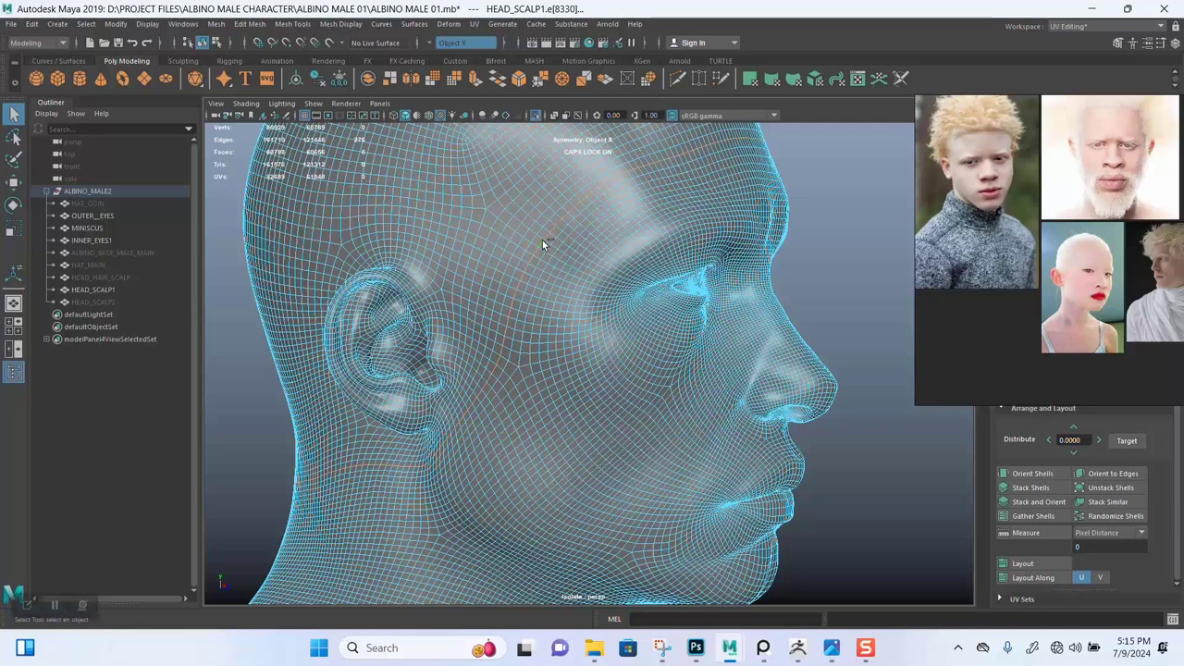
{"action": "right_click", "coordinate": [542, 240], "text": "shift"}
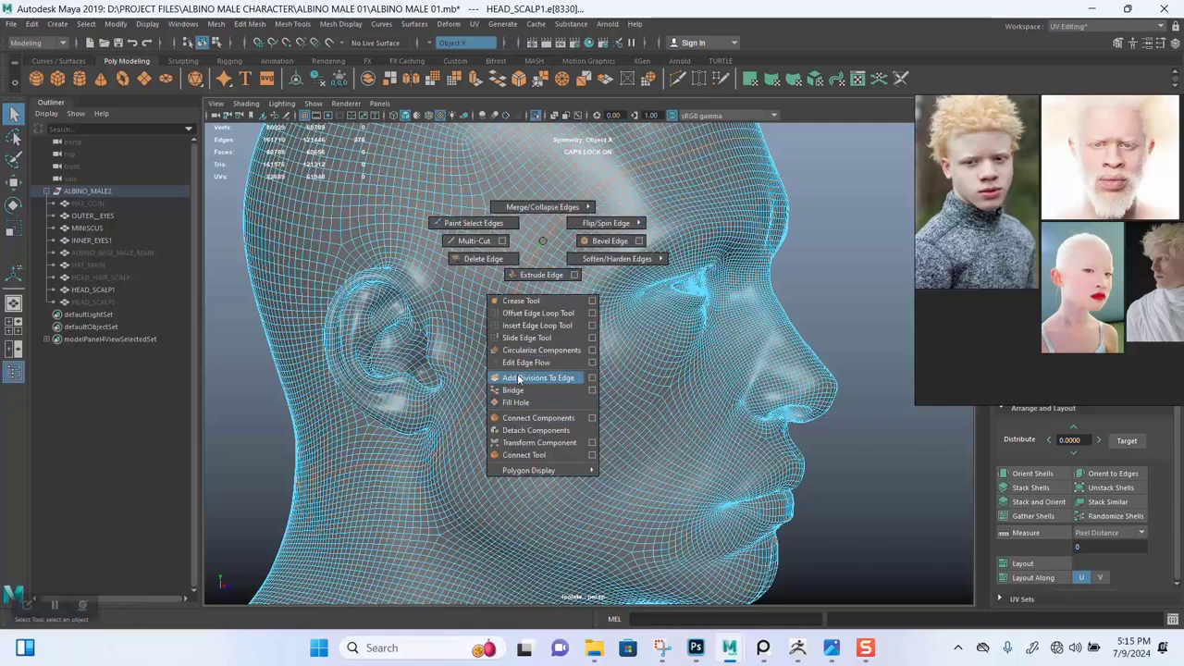
{"action": "left_click", "coordinate": [527, 431]}
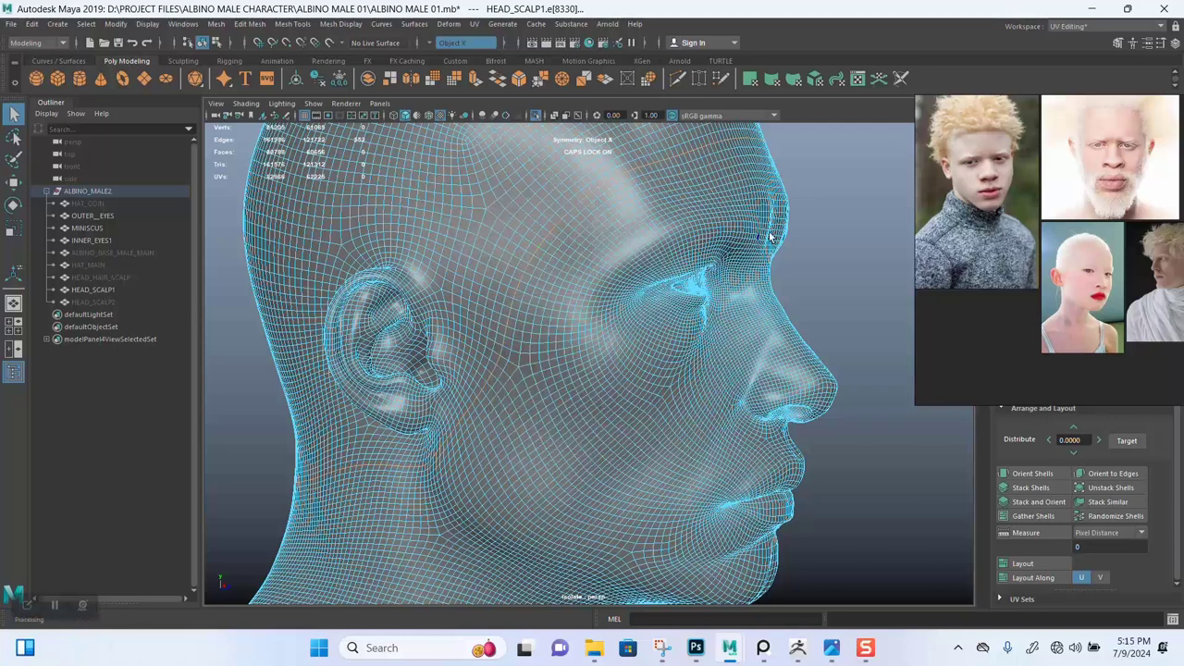
{"action": "right_click_drag", "start_coordinate": [756, 210], "coordinate": [719, 223]}
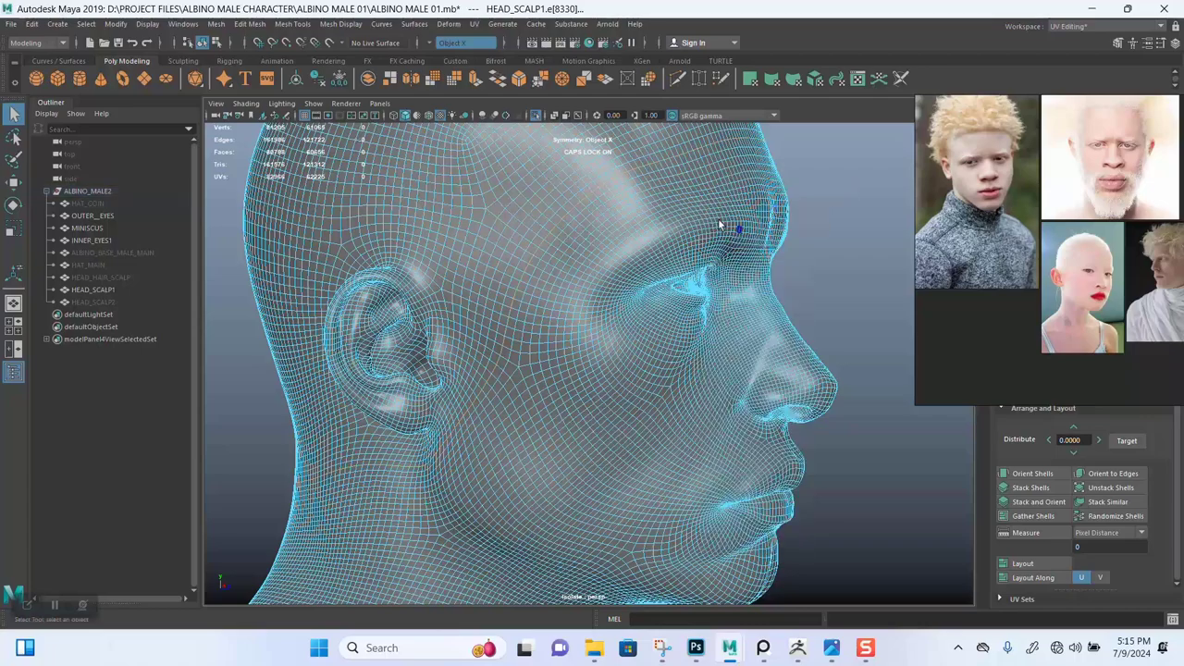
{"action": "left_click", "coordinate": [555, 185]}
{"action": "key", "text": "Delete"}
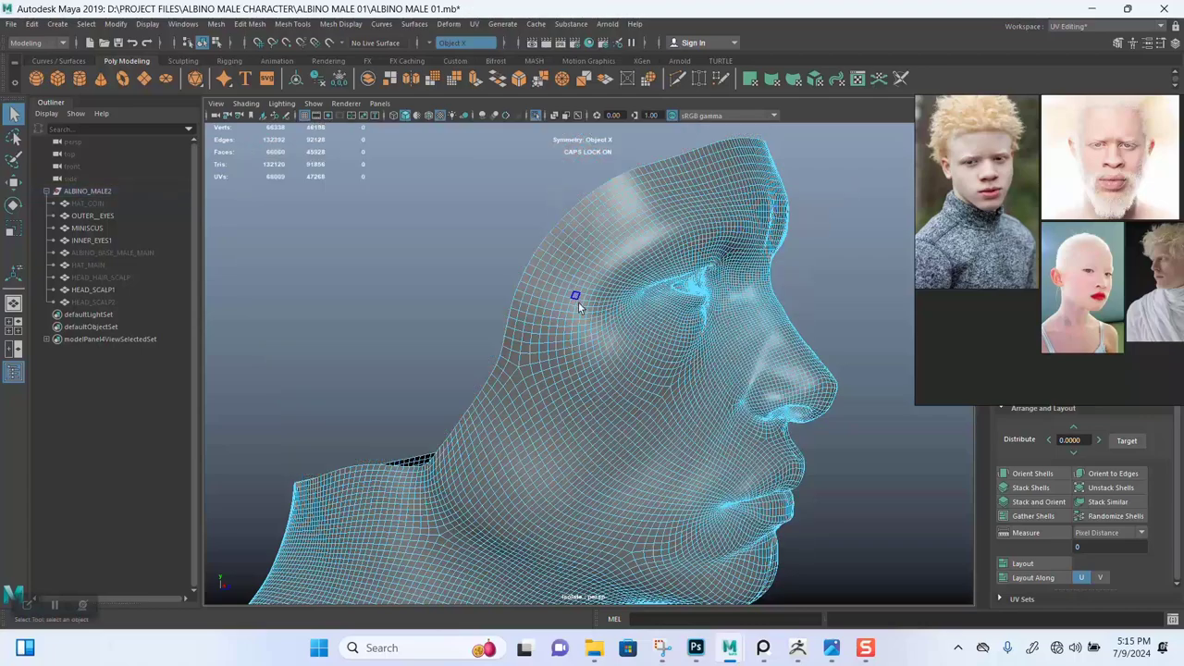
Detach the mesh along the edge loop crossing the nose bridge and cheeks, and delete the nose, mouth, jaw and front neck section.
{"action": "left_click_drag", "start_coordinate": [578, 306], "coordinate": [509, 277], "text": "alt"}
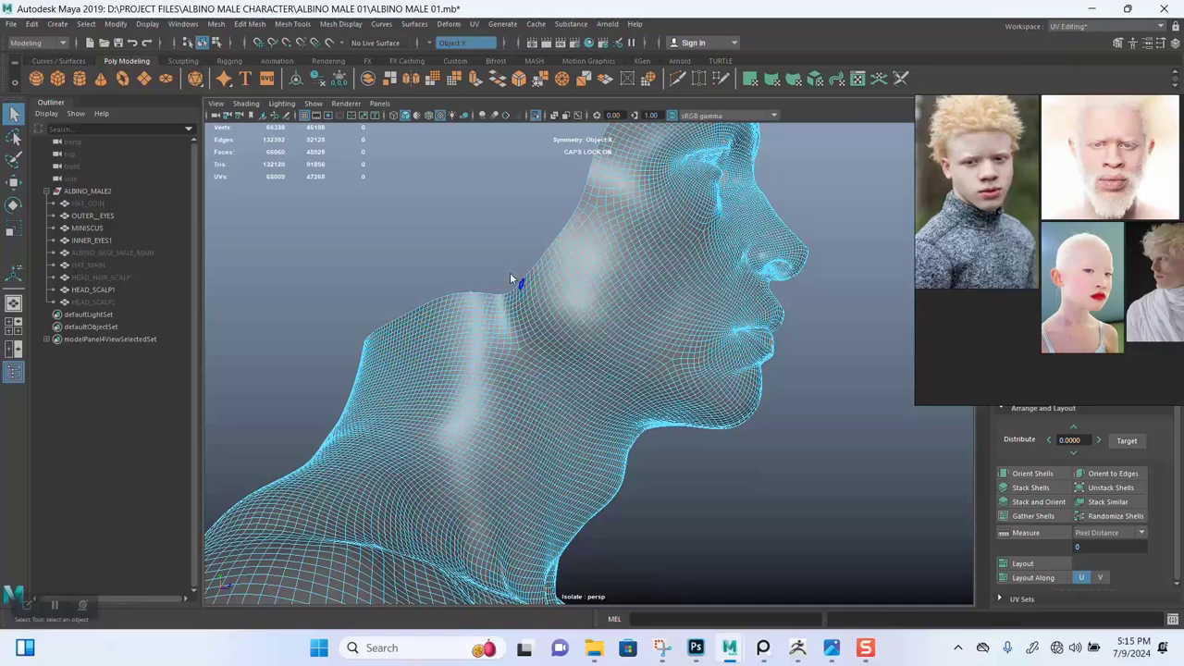
{"action": "right_click_drag", "start_coordinate": [509, 274], "coordinate": [504, 235]}
{"action": "double_click", "coordinate": [517, 280]}
{"action": "left_click_drag", "start_coordinate": [517, 282], "coordinate": [603, 322], "text": "alt"}
{"action": "scroll", "coordinate": [592, 304], "scroll_direction": "up", "scroll_amount": 3}
{"action": "middle_click_drag", "start_coordinate": [603, 322], "coordinate": [610, 388], "text": "alt"}
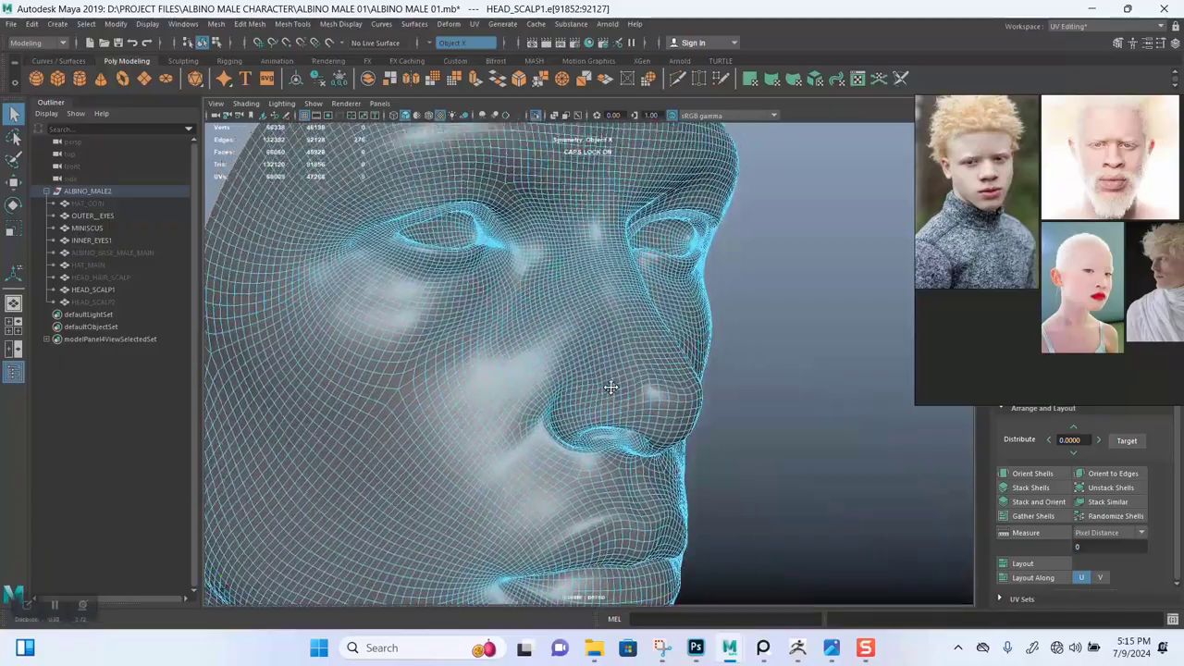
{"action": "left_click_drag", "start_coordinate": [611, 386], "coordinate": [595, 402], "text": "alt"}
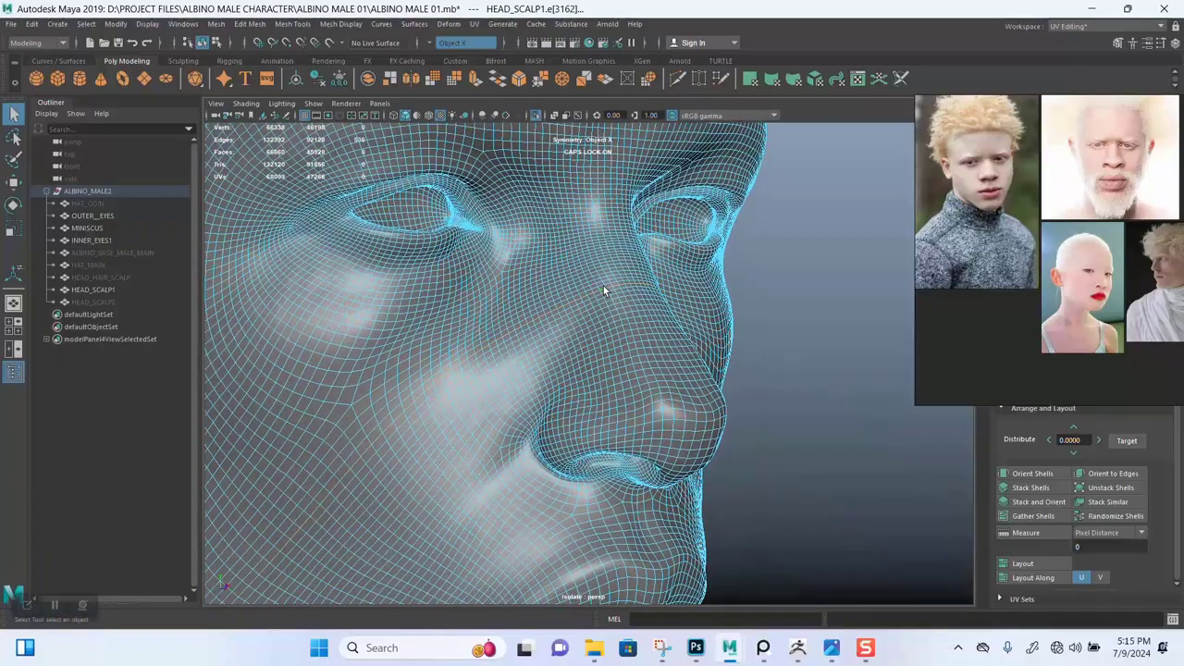
{"action": "left_click_drag", "start_coordinate": [603, 288], "coordinate": [418, 327], "text": "alt"}
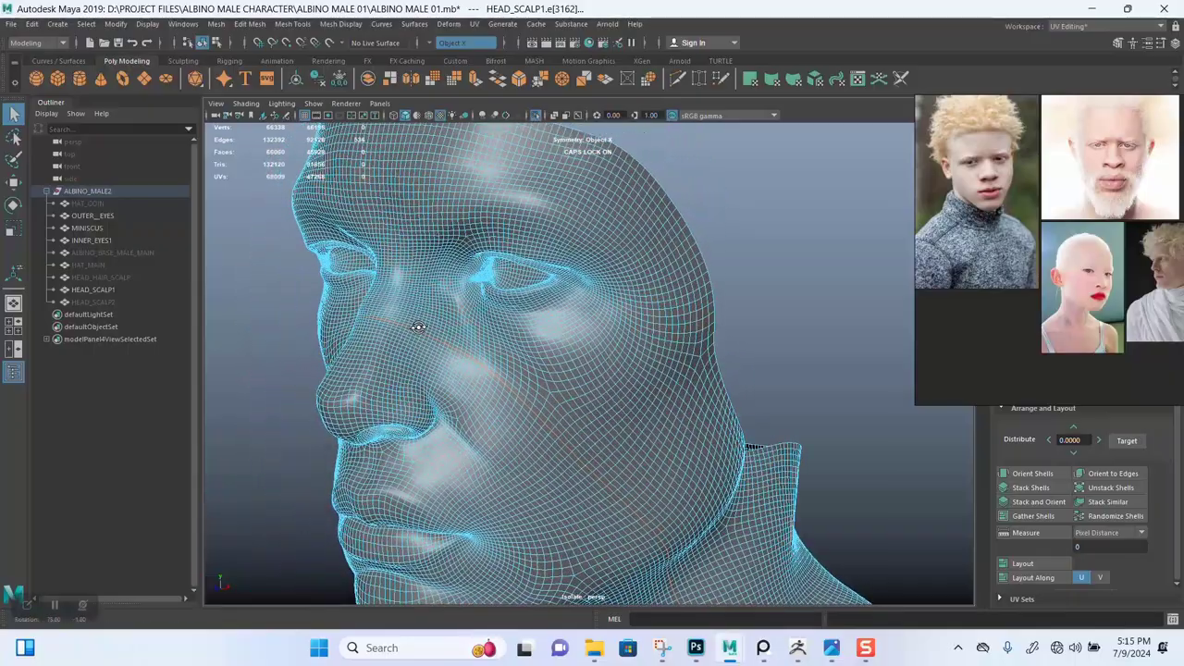
{"action": "left_click_drag", "start_coordinate": [523, 338], "coordinate": [641, 326], "text": "alt"}
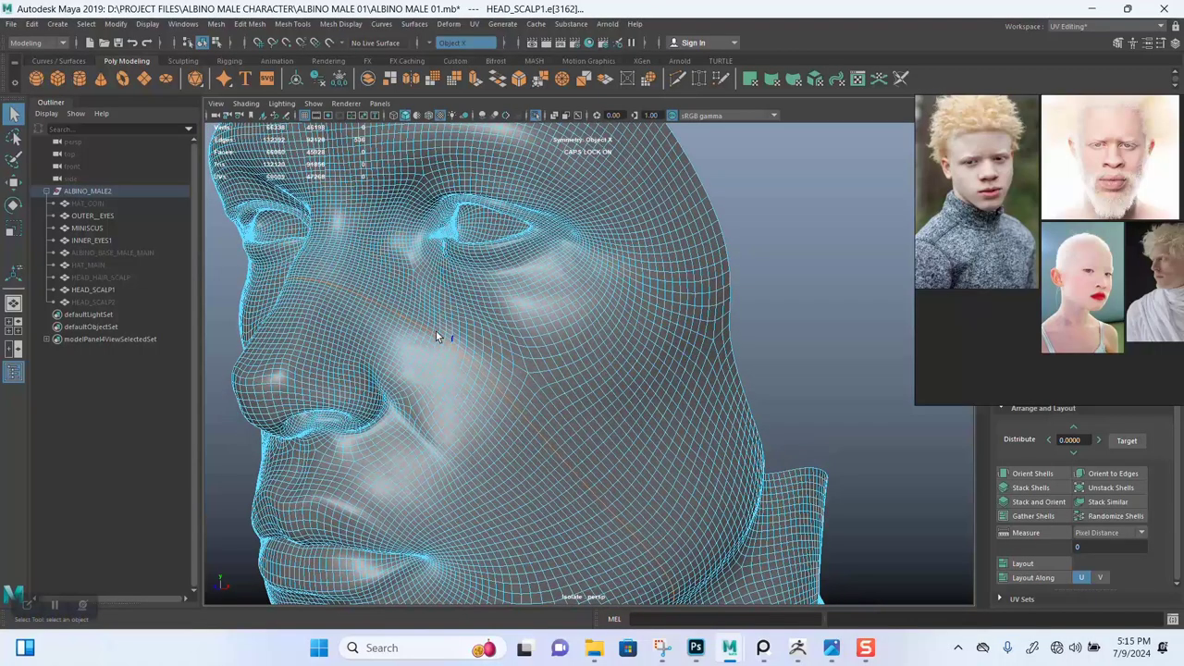
{"action": "left_click_drag", "start_coordinate": [378, 288], "coordinate": [536, 337], "text": "alt"}
{"action": "right_click", "coordinate": [534, 321], "text": "shift"}
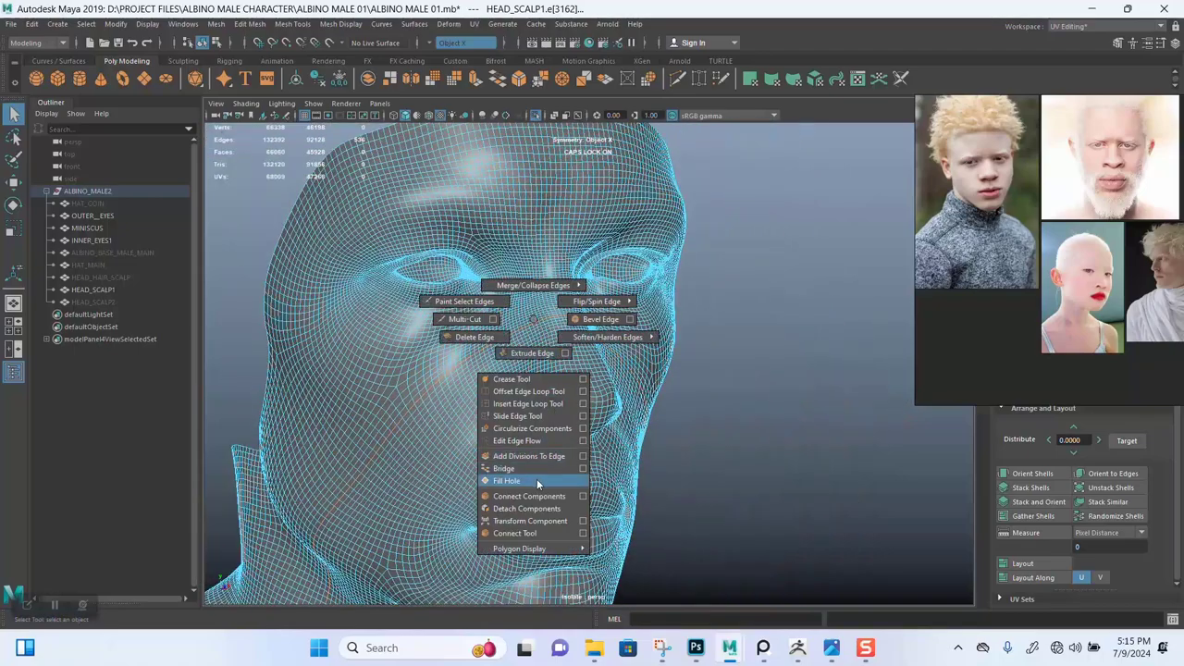
{"action": "left_click", "coordinate": [522, 508]}
{"action": "right_click_drag", "start_coordinate": [588, 379], "coordinate": [589, 361]}
{"action": "double_click", "coordinate": [553, 396]}
{"action": "key", "text": "Delete"}
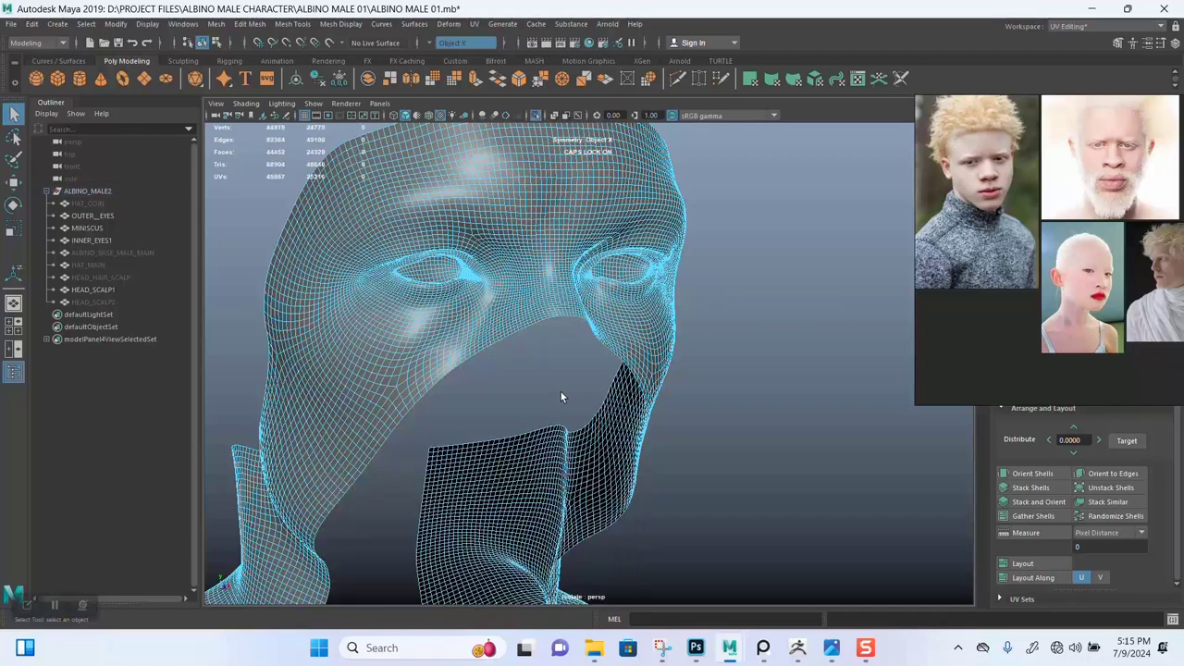
Select a short row of faces inward from the outer border beside the eye, try adding a full face loop, and undo that addition.
{"action": "left_click_drag", "start_coordinate": [610, 453], "coordinate": [505, 320], "text": "alt"}
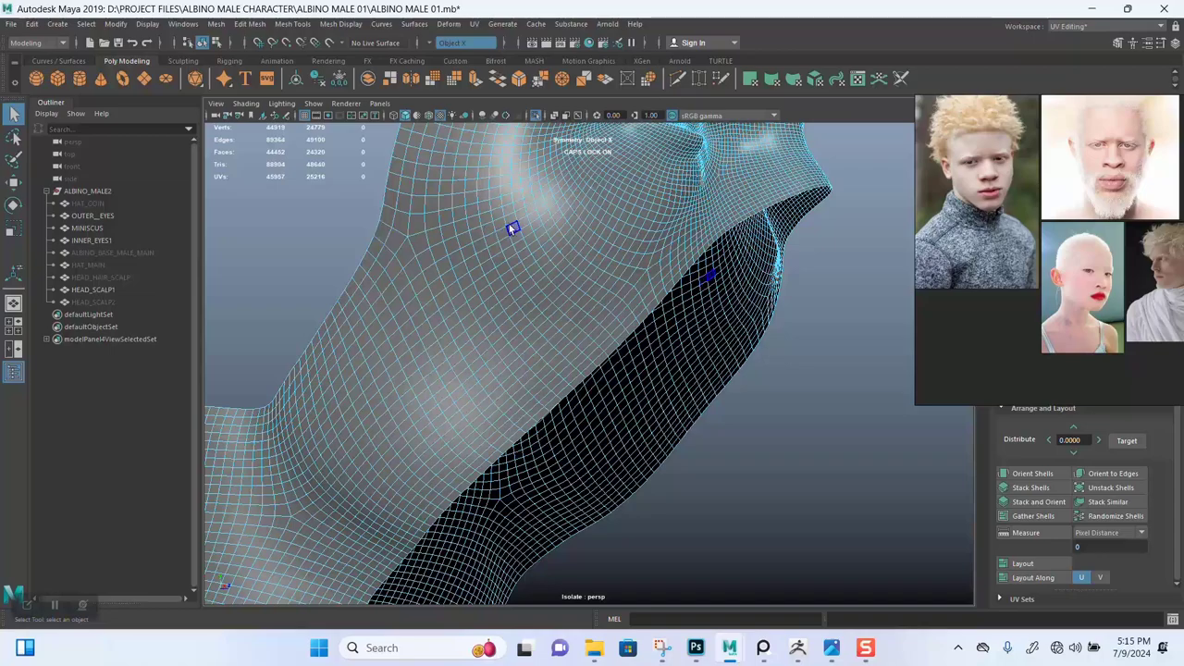
{"action": "left_click_drag", "start_coordinate": [511, 228], "coordinate": [380, 296], "text": "alt"}
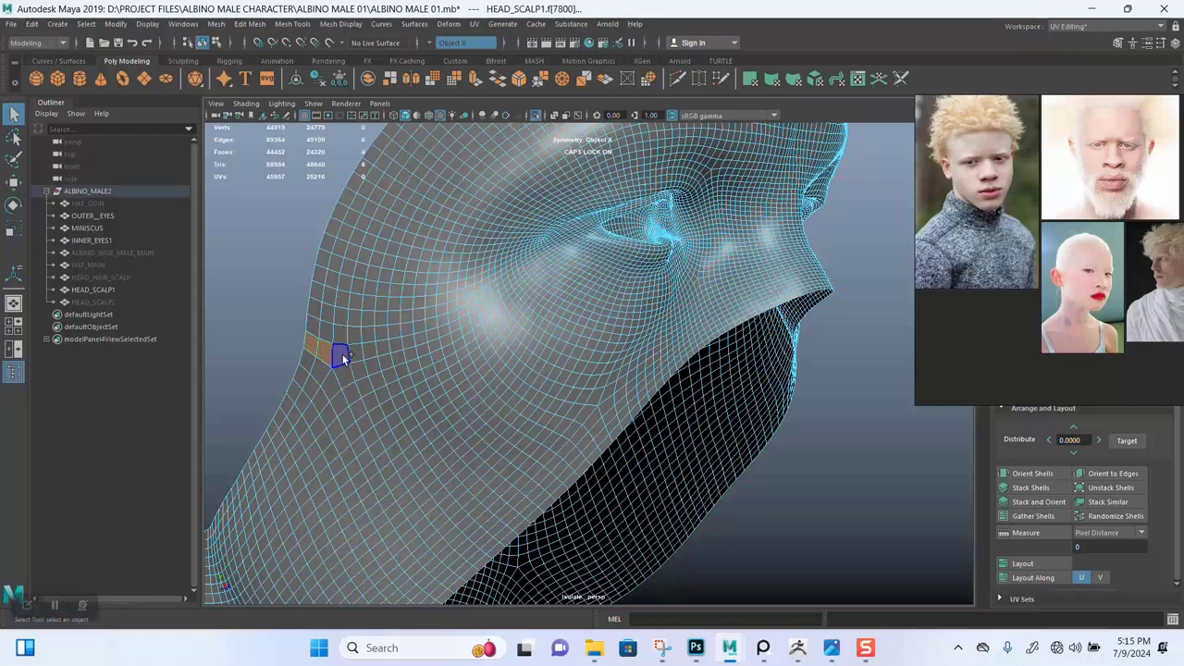
{"action": "double_click", "coordinate": [374, 399], "text": "shift"}
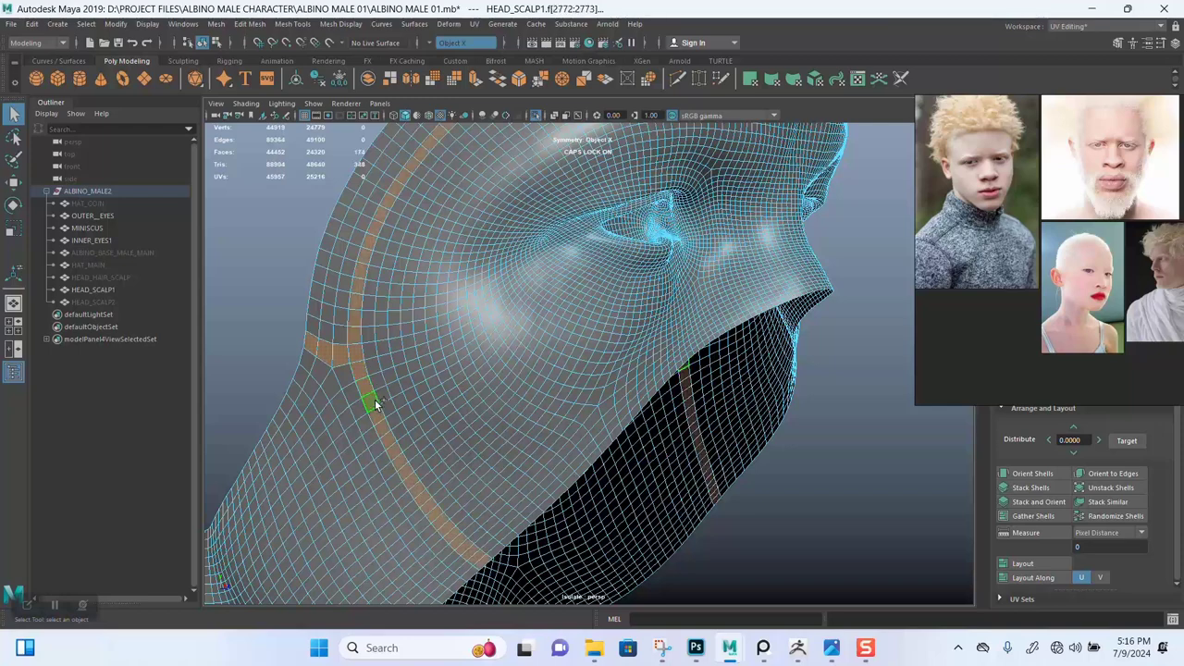
{"action": "left_click_drag", "start_coordinate": [491, 388], "coordinate": [523, 386], "text": "alt"}
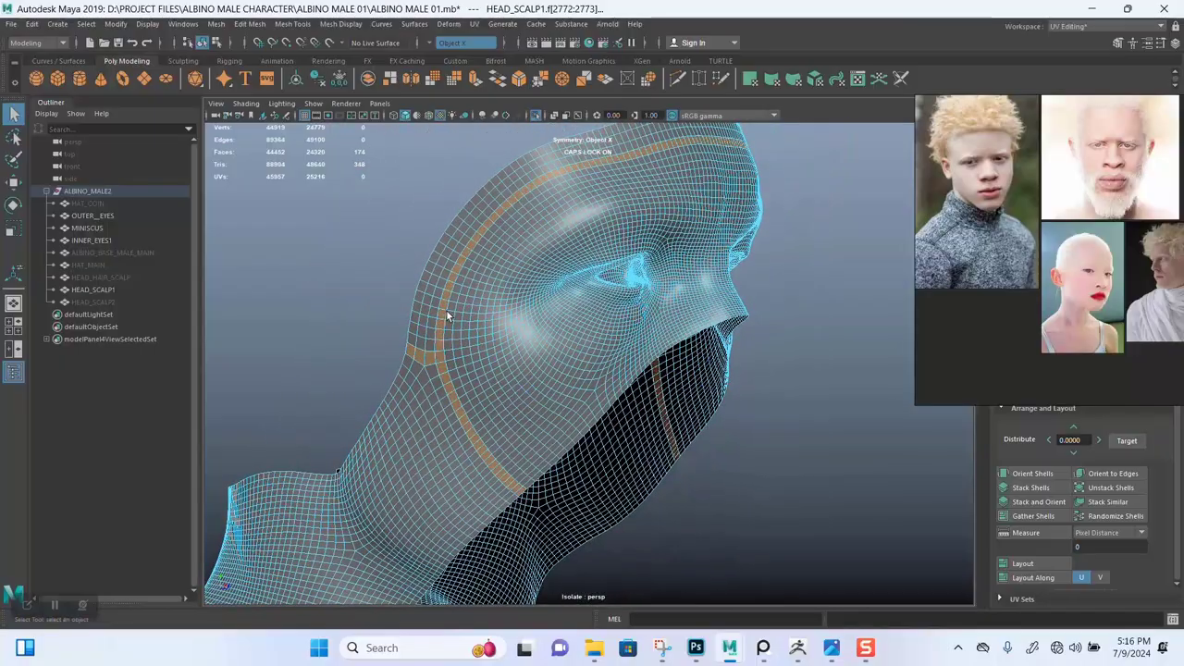
{"action": "left_click_drag", "start_coordinate": [527, 326], "coordinate": [484, 321], "text": "alt"}
{"action": "key", "text": "ctrl+z"}
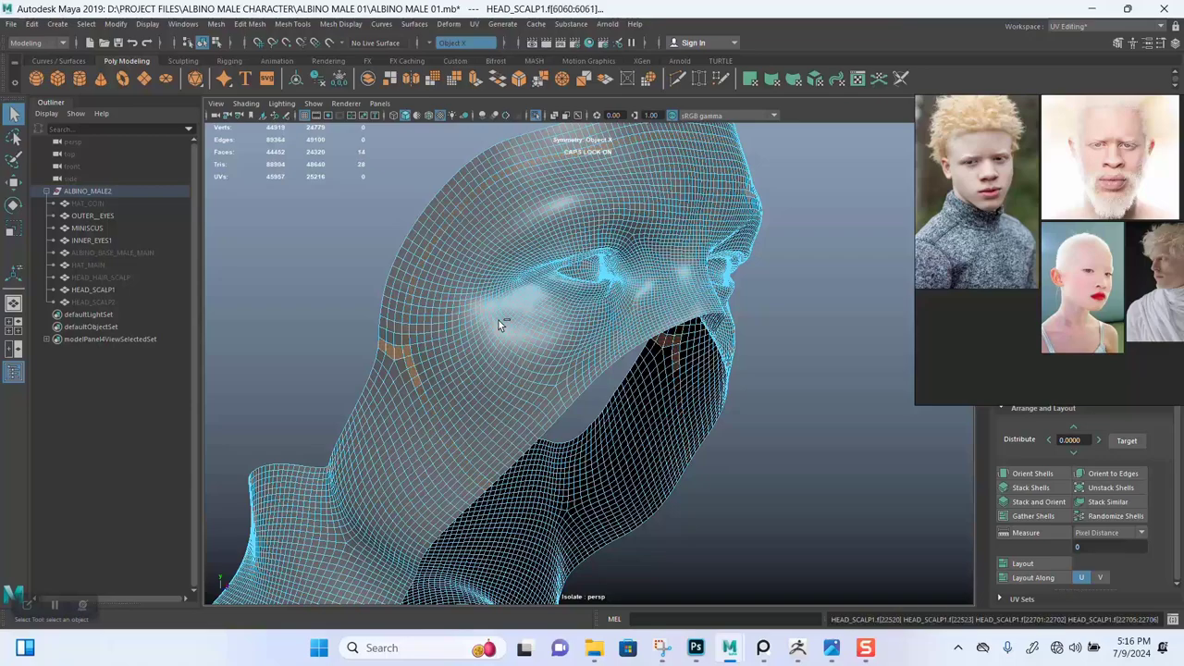
Extend the symmetric face strip down the cheeks to the lower cut edge and delete it to separate the eye region from the neck.
{"action": "right_click_drag", "start_coordinate": [422, 365], "coordinate": [444, 449], "text": "alt"}
{"action": "middle_click_drag", "start_coordinate": [444, 449], "coordinate": [468, 400], "text": "alt"}
{"action": "right_click_drag", "start_coordinate": [468, 400], "coordinate": [527, 370], "text": "alt"}
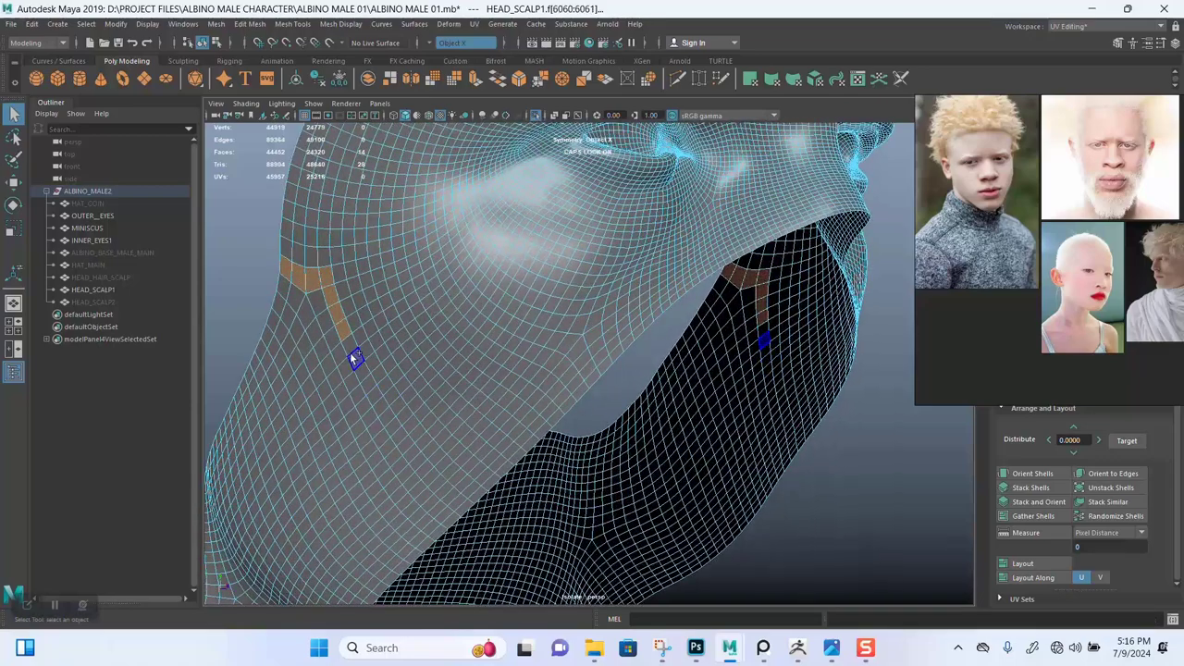
{"action": "left_click", "coordinate": [347, 348], "text": "shift"}
{"action": "double_click", "coordinate": [448, 496], "text": "shift"}
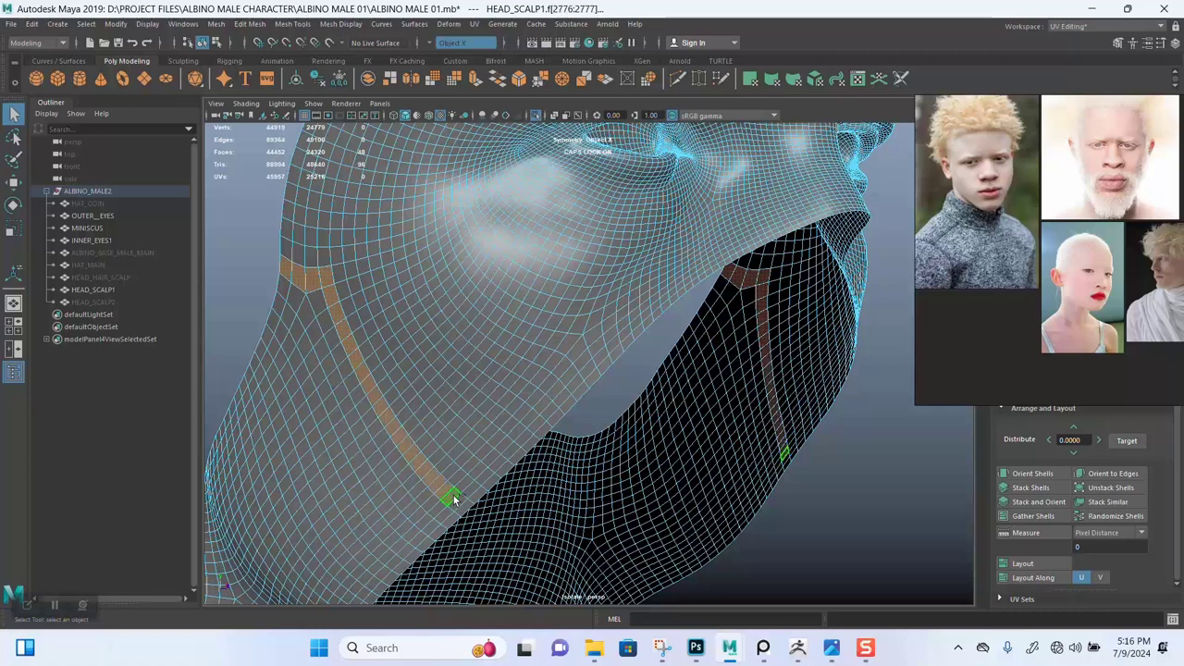
{"action": "left_click", "coordinate": [462, 508], "text": "shift"}
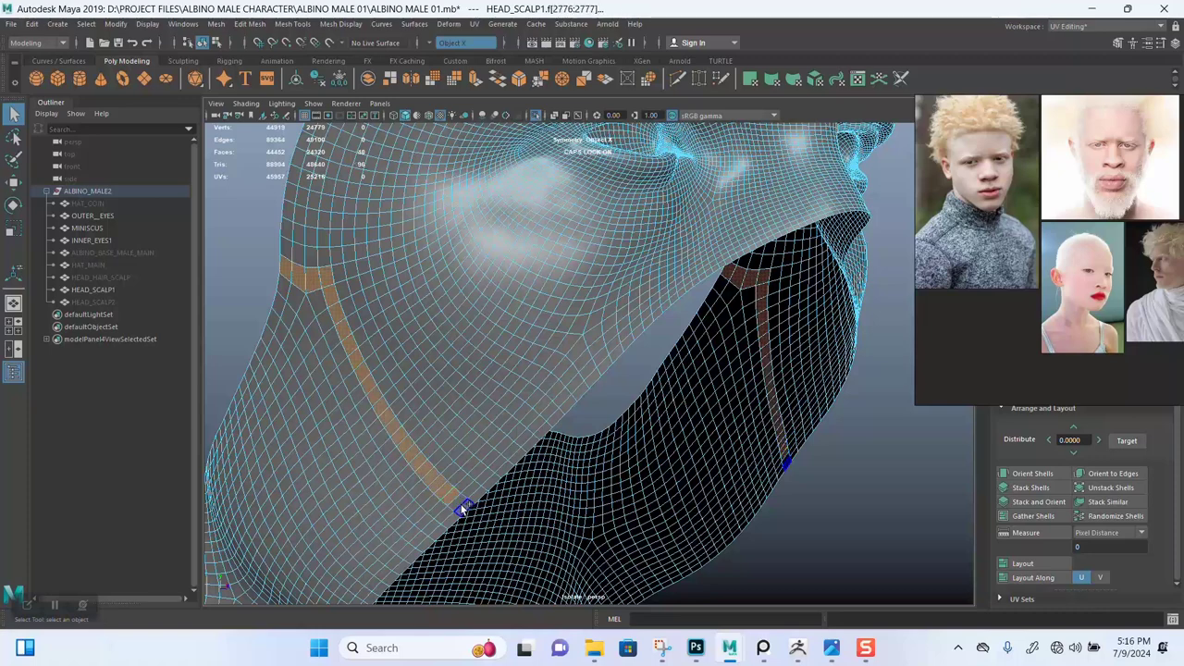
{"action": "key", "text": "Delete"}
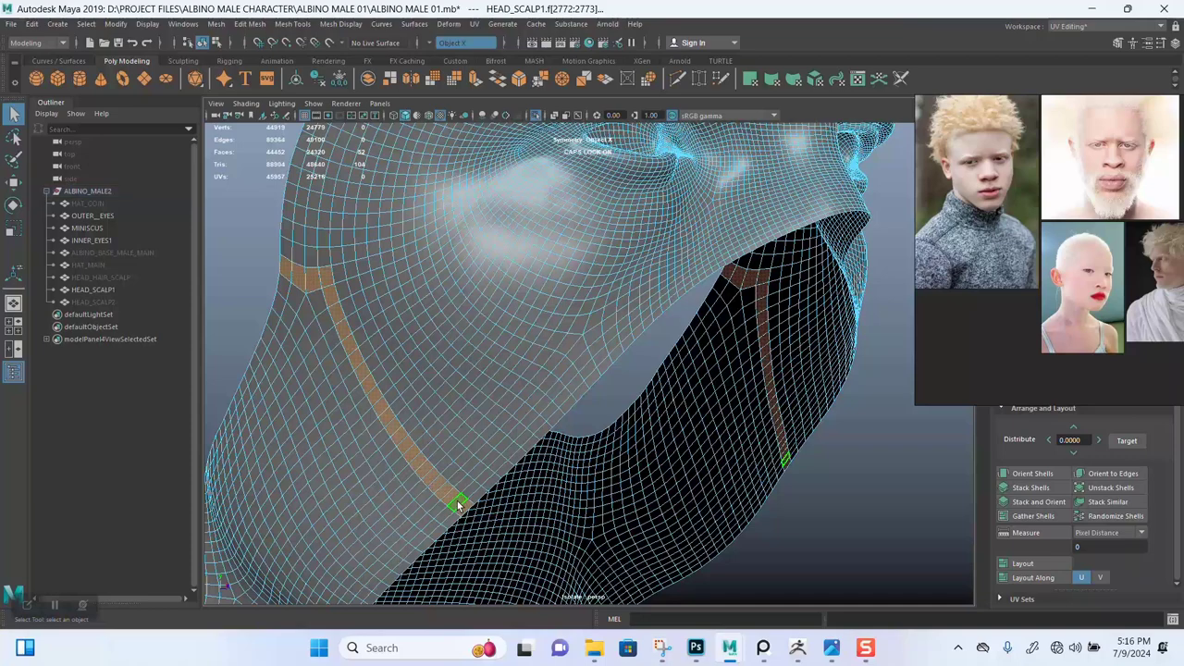
Delete the separated neck and lower cheek shell and the stray mesh fragments below, keeping only the forehead and eye region.
{"action": "double_click", "coordinate": [390, 487]}
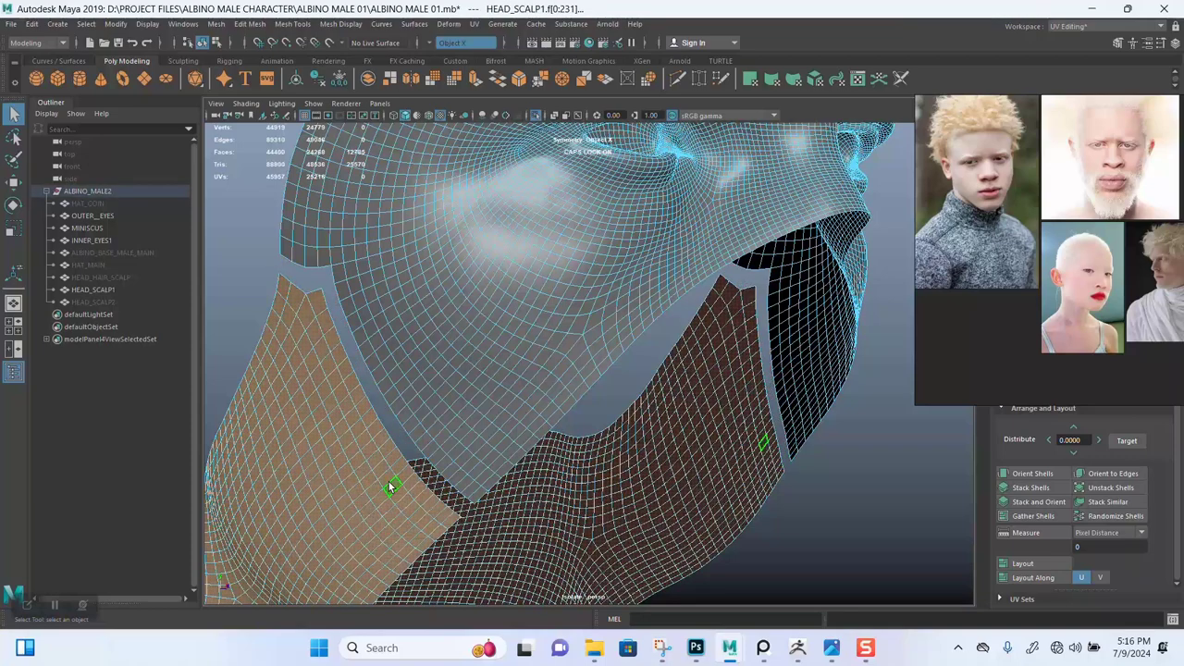
{"action": "key", "text": "Delete"}
{"action": "left_click_drag", "start_coordinate": [623, 409], "coordinate": [780, 335], "text": "alt"}
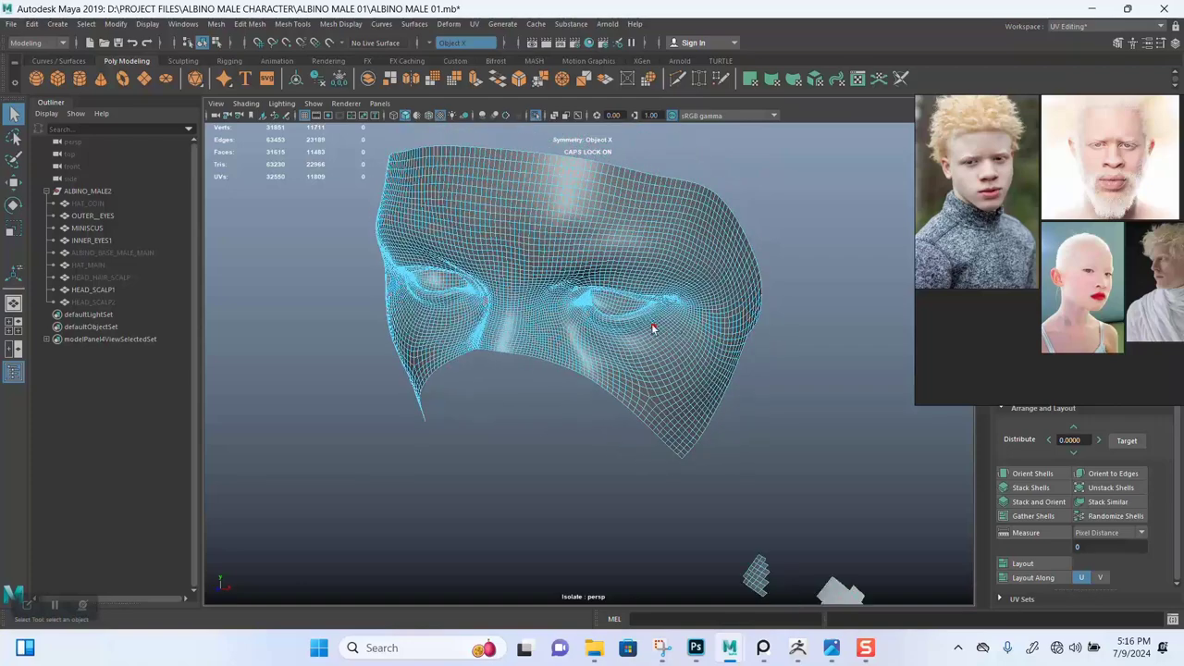
{"action": "left_click_drag", "start_coordinate": [652, 328], "coordinate": [562, 388], "text": "alt"}
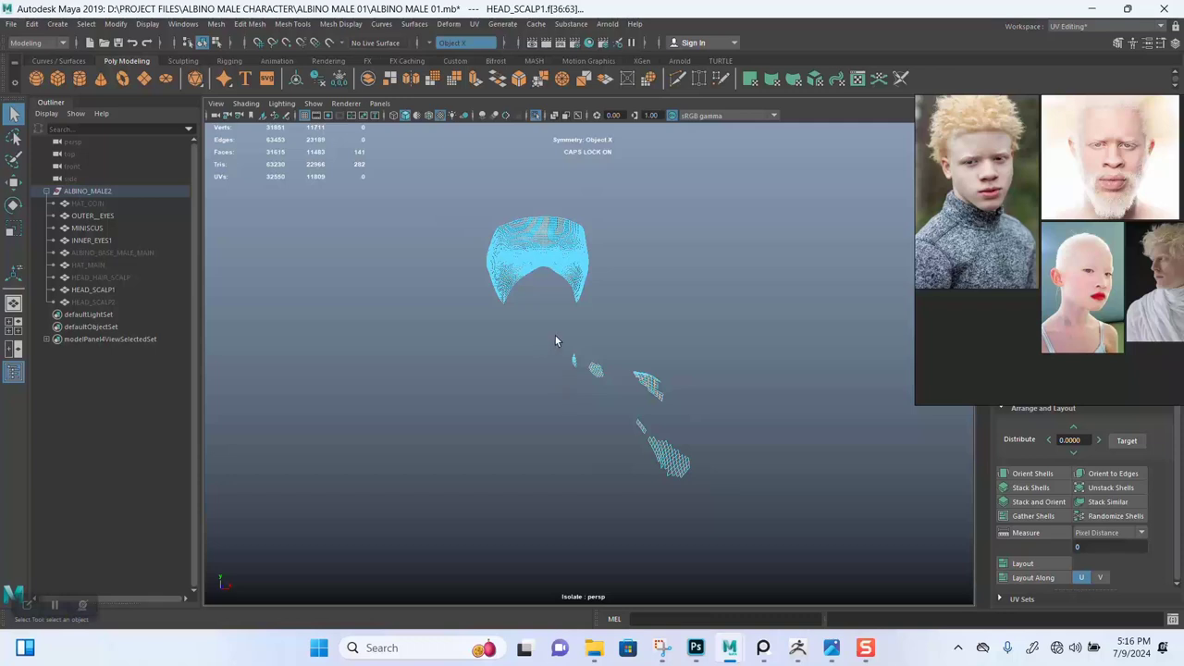
{"action": "key", "text": "Delete"}
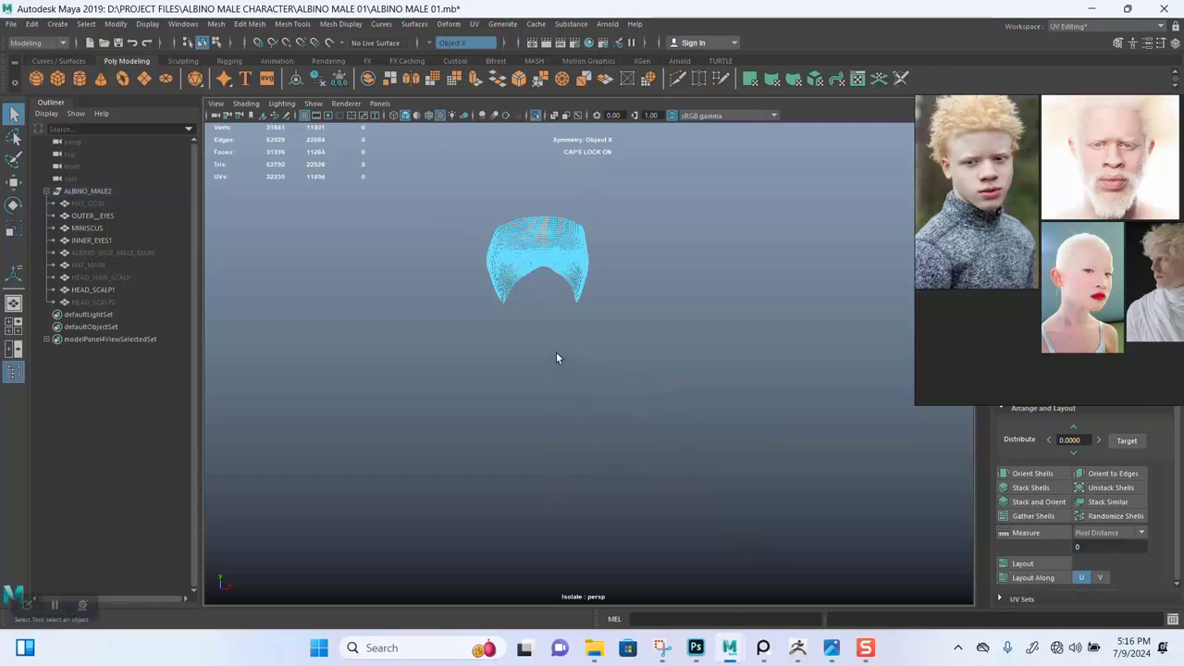
Save the scene and select the symmetric face loop curving beneath the eyes, across the cheeks of HEAD_SCALP1.
{"action": "left_click_drag", "start_coordinate": [556, 358], "coordinate": [568, 465], "text": "alt"}
{"action": "key", "text": "ctrl+s"}
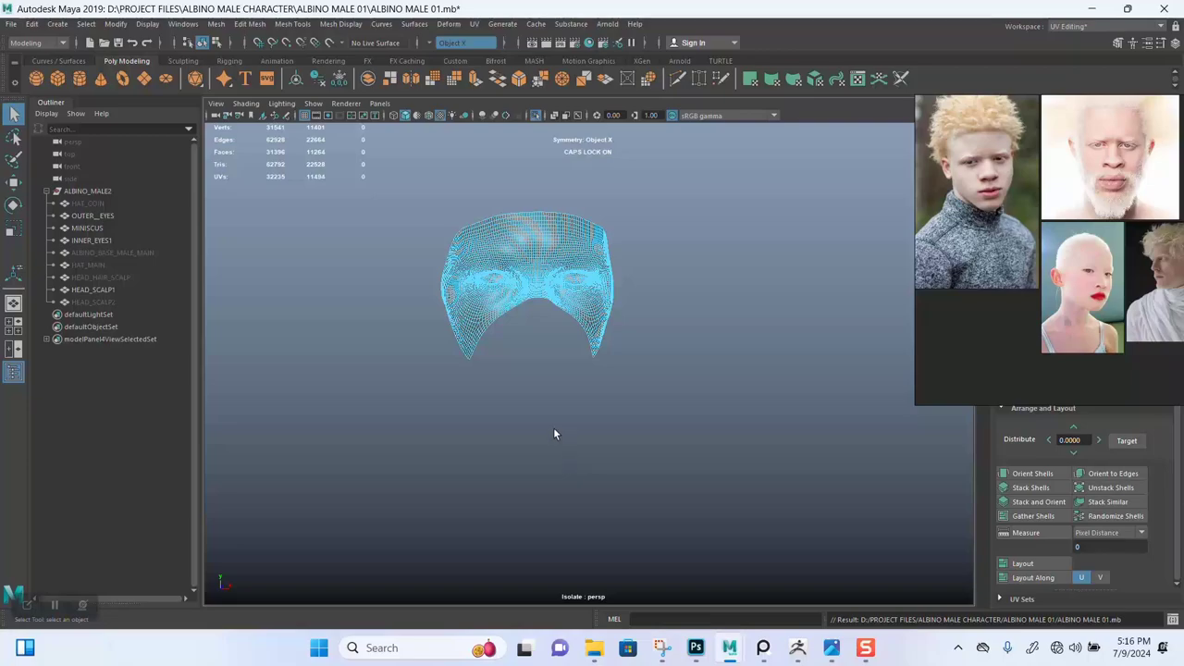
{"action": "scroll", "coordinate": [548, 330], "scroll_direction": "up", "scroll_amount": 8}
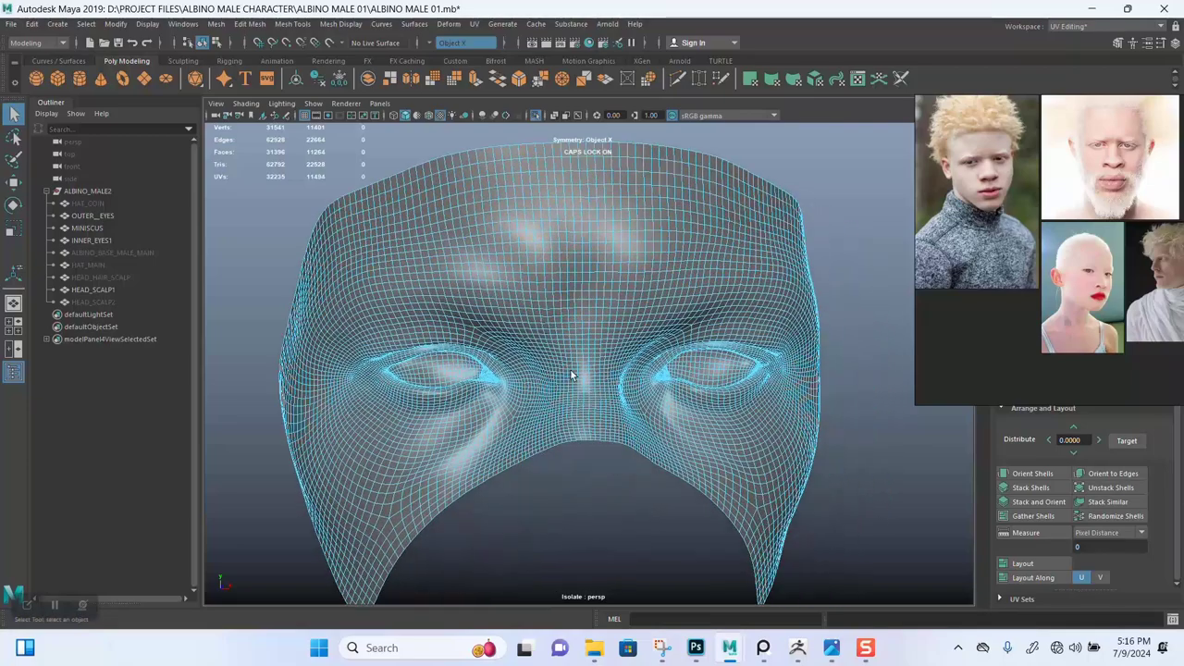
{"action": "mouse_move", "coordinate": [528, 370]}
{"action": "left_mouse_down", "text": "alt"}
{"action": "mouse_move", "coordinate": [520, 386]}
{"action": "mouse_move", "coordinate": [531, 418]}
{"action": "mouse_move", "coordinate": [563, 407]}
{"action": "mouse_move", "coordinate": [528, 413]}
{"action": "mouse_move", "coordinate": [527, 365]}
{"action": "left_mouse_up", "text": "alt"}
{"action": "scroll", "coordinate": [527, 366], "scroll_direction": "up", "scroll_amount": 3}
{"action": "middle_click_drag", "start_coordinate": [509, 384], "coordinate": [511, 356], "text": "alt"}
{"action": "scroll", "coordinate": [513, 343], "scroll_direction": "up", "scroll_amount": 3}
{"action": "left_click_drag", "start_coordinate": [512, 356], "coordinate": [658, 423], "text": "alt"}
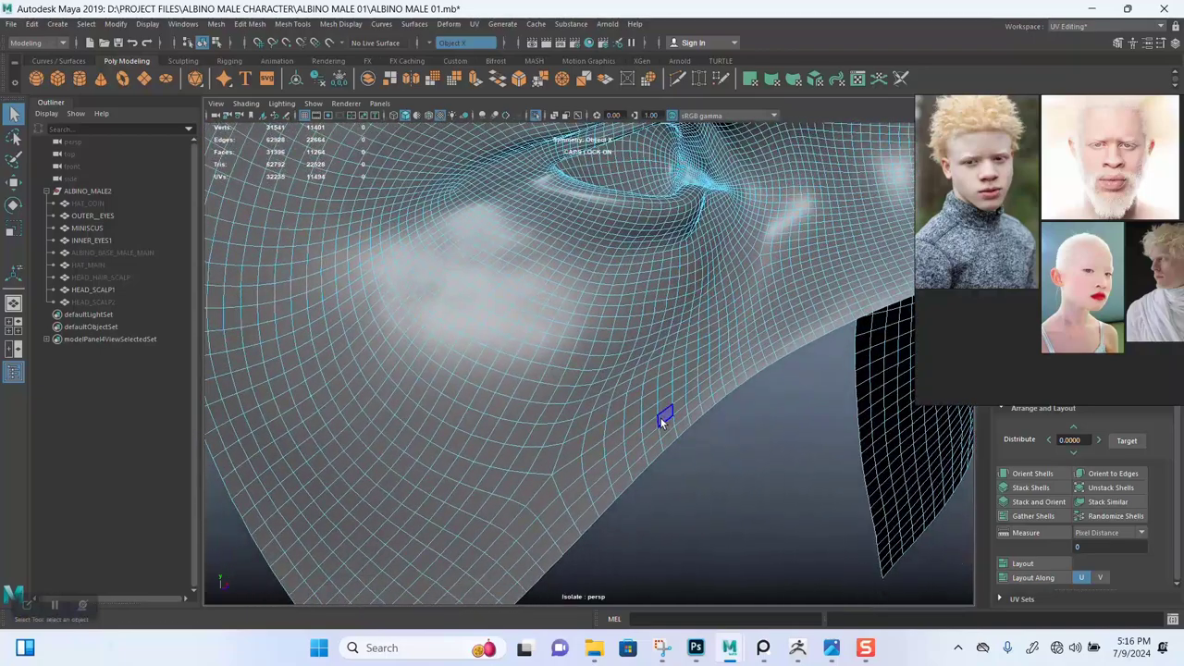
{"action": "double_click", "coordinate": [578, 425]}
{"action": "left_click", "coordinate": [578, 427]}
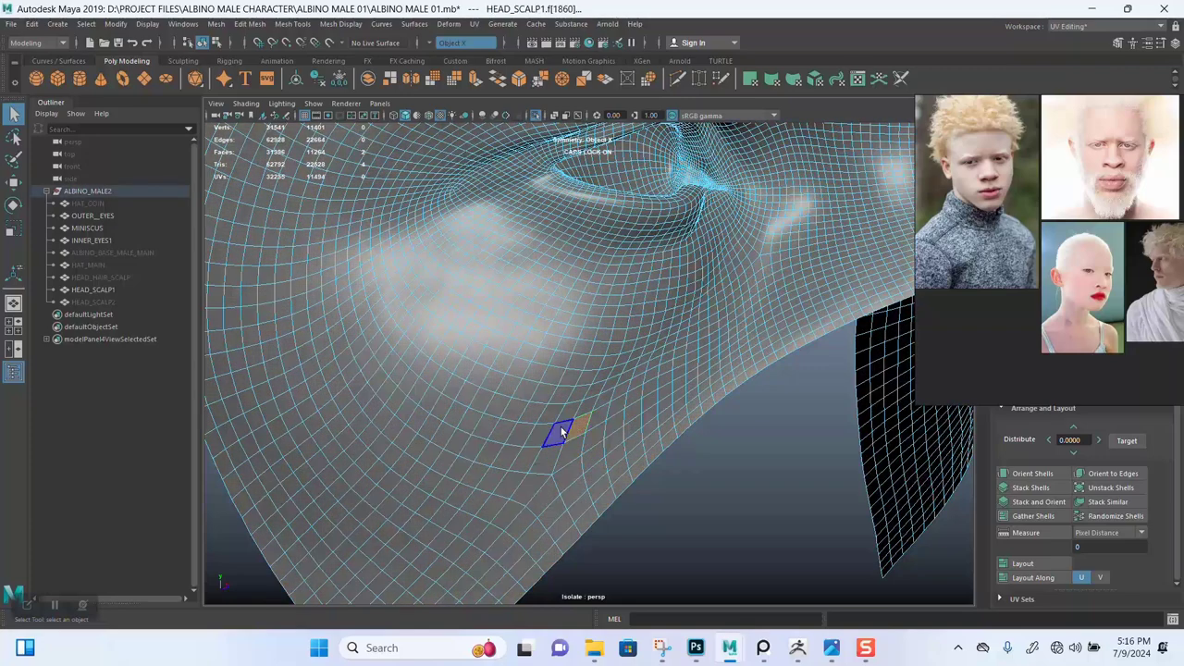
{"action": "double_click", "coordinate": [561, 431], "text": "shift"}
Connect the under-eye face strip to a row running across the temple to the outer border, and delete the combined strip.
{"action": "left_click_drag", "start_coordinate": [566, 438], "coordinate": [466, 339], "text": "alt"}
{"action": "left_click", "coordinate": [849, 310]}
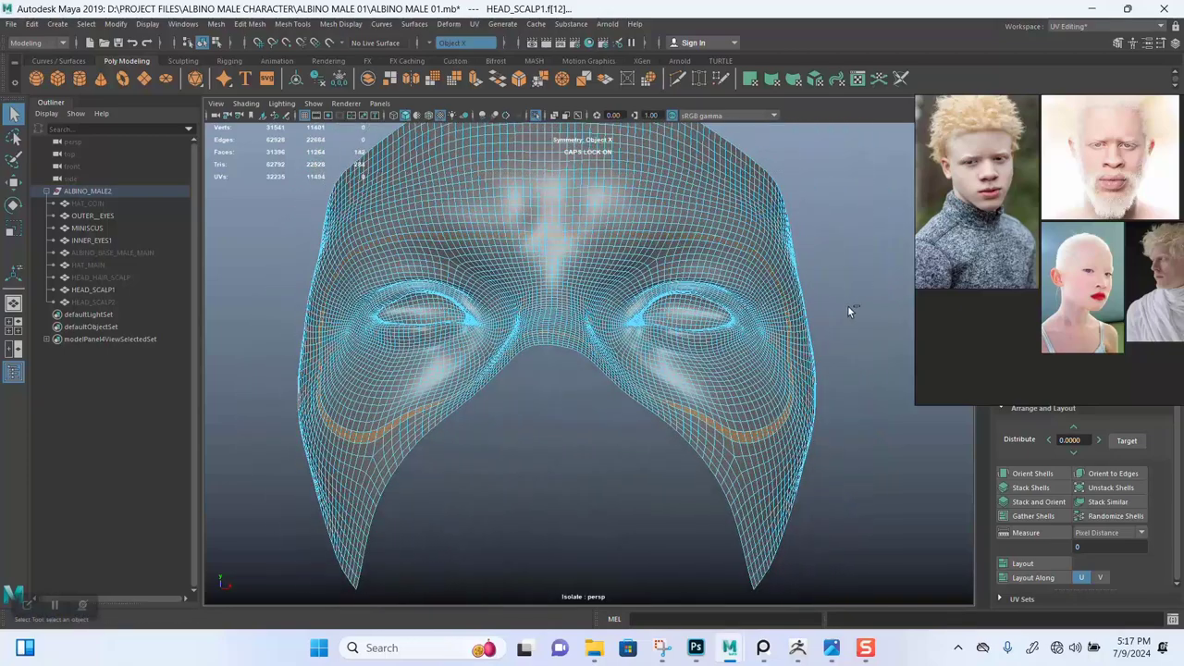
{"action": "left_click_drag", "start_coordinate": [452, 297], "coordinate": [487, 315], "text": "alt"}
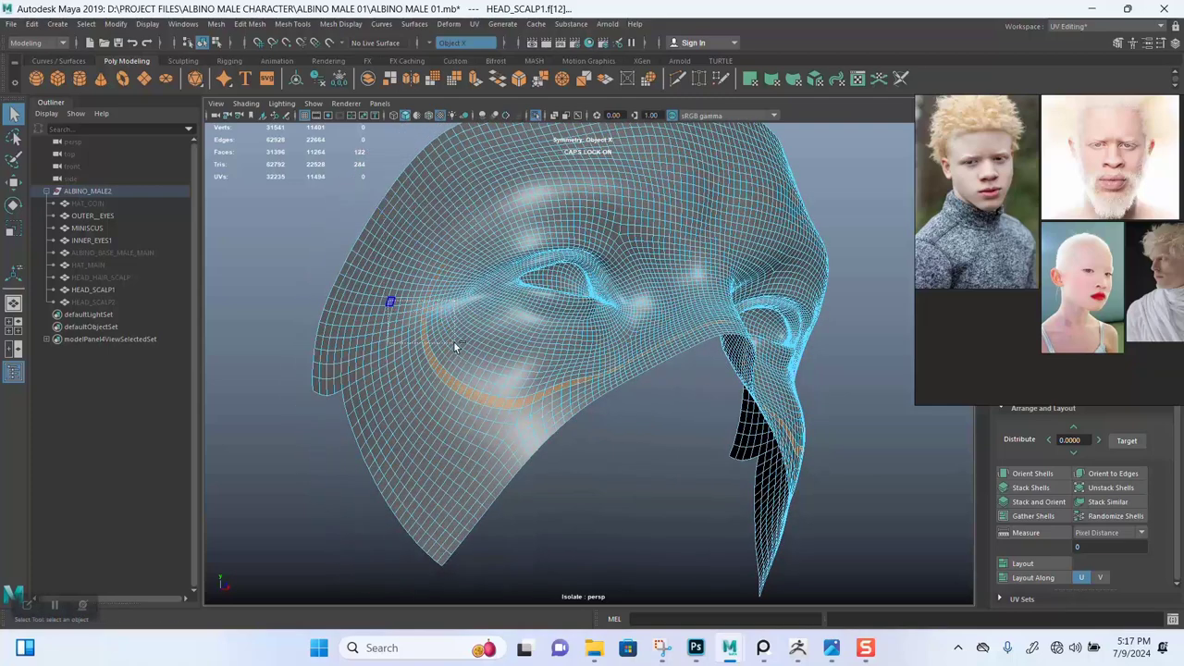
{"action": "left_click_drag", "start_coordinate": [453, 345], "coordinate": [573, 383], "text": "alt"}
{"action": "scroll", "coordinate": [527, 344], "scroll_direction": "up", "scroll_amount": 2}
{"action": "scroll", "coordinate": [570, 390], "scroll_direction": "up", "scroll_amount": 1}
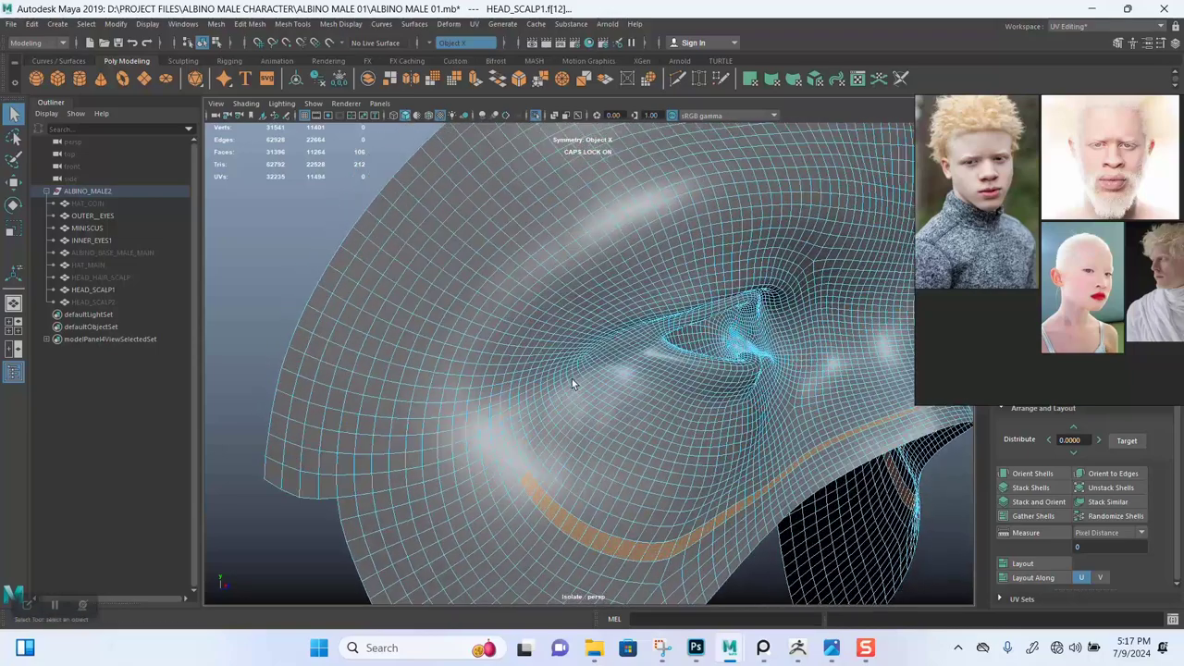
{"action": "middle_click_drag", "start_coordinate": [572, 383], "coordinate": [567, 347], "text": "alt"}
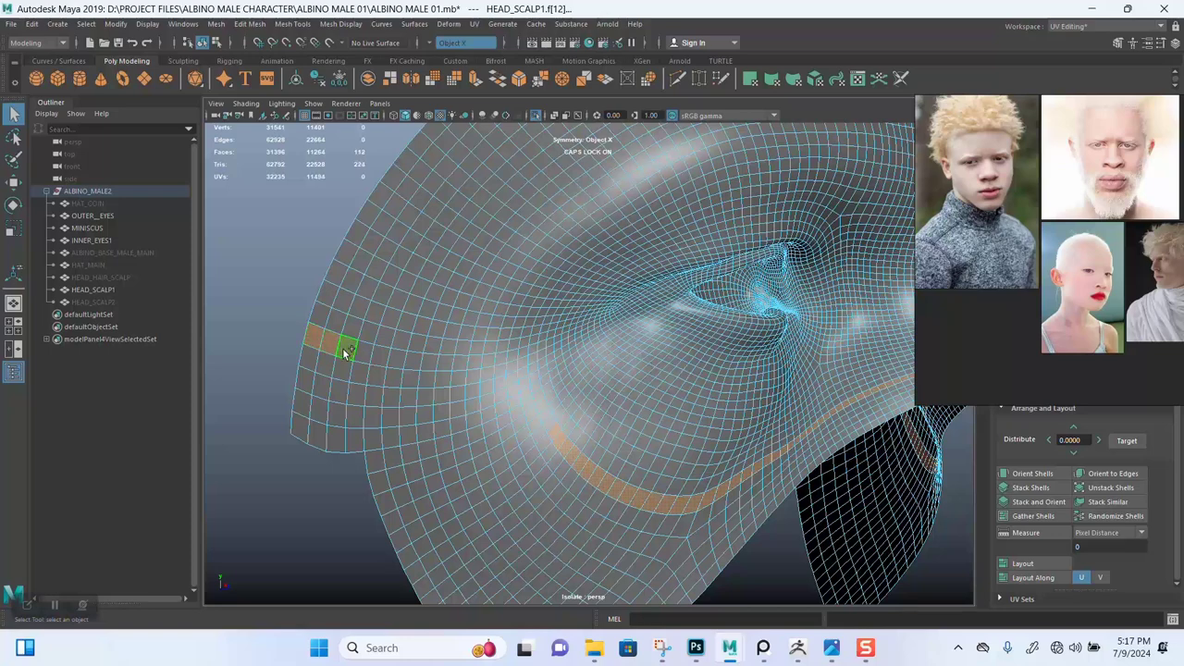
{"action": "left_click", "coordinate": [397, 358], "text": "shift"}
{"action": "left_click", "coordinate": [416, 359], "text": "shift"}
{"action": "left_click", "coordinate": [445, 363], "text": "shift"}
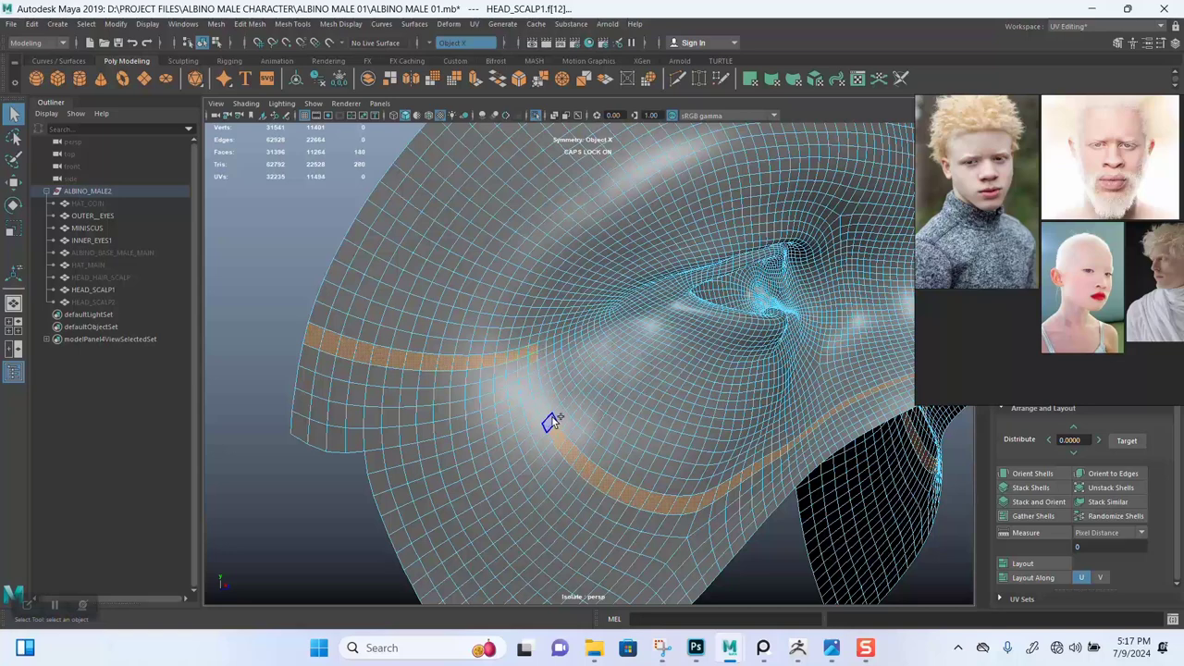
{"action": "key", "text": "Delete"}
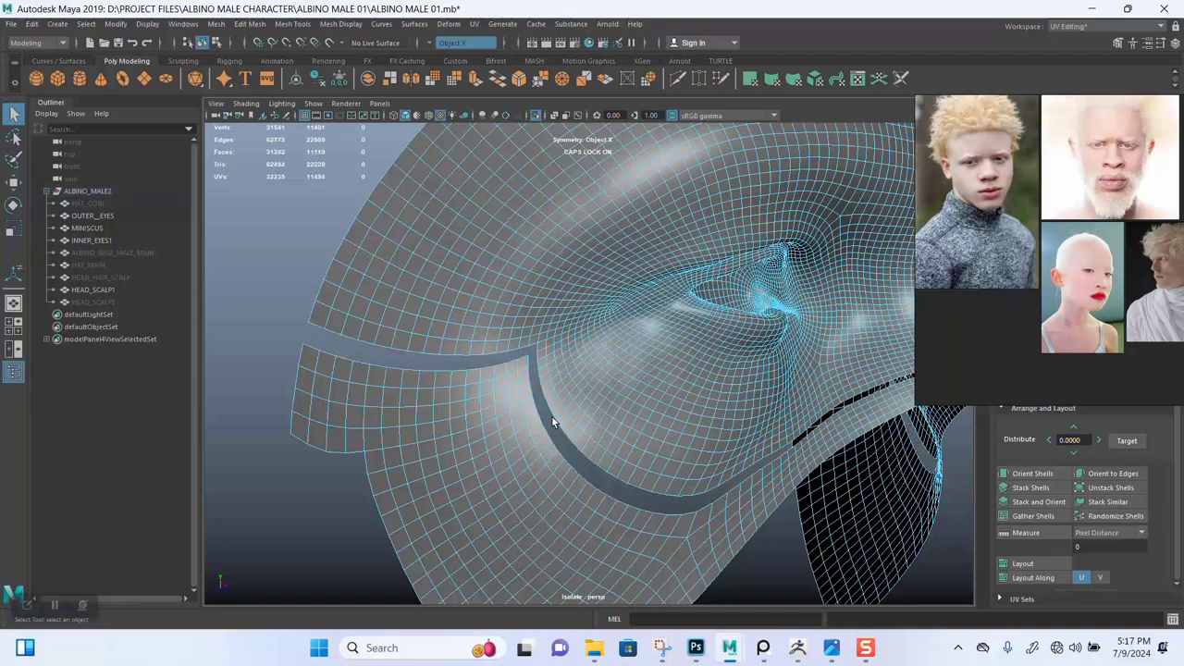
Delete the separated cheek and lower temple shell on both sides and return the mesh to object mode.
{"action": "double_click", "coordinate": [507, 434]}
{"action": "key", "text": "Delete"}
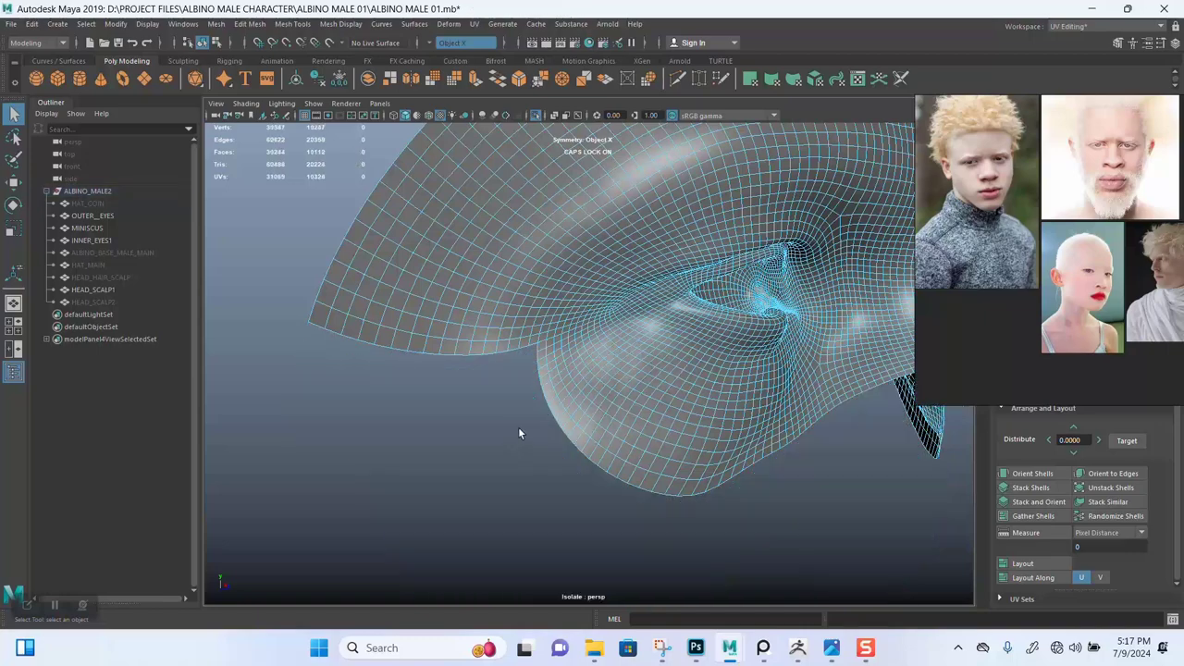
{"action": "right_click_drag", "start_coordinate": [595, 449], "coordinate": [556, 386], "text": "alt"}
{"action": "left_click_drag", "start_coordinate": [557, 386], "coordinate": [657, 429], "text": "alt"}
{"action": "mouse_move", "coordinate": [657, 313]}
{"action": "right_mouse_down"}
{"action": "mouse_move", "coordinate": [670, 380]}
{"action": "mouse_move", "coordinate": [703, 296]}
{"action": "right_mouse_up"}
{"action": "mouse_move", "coordinate": [757, 482]}
{"action": "left_mouse_down", "text": "alt"}
{"action": "mouse_move", "coordinate": [628, 439]}
{"action": "mouse_move", "coordinate": [647, 454]}
{"action": "mouse_move", "coordinate": [533, 461]}
{"action": "mouse_move", "coordinate": [573, 449]}
{"action": "mouse_move", "coordinate": [502, 428]}
{"action": "mouse_move", "coordinate": [551, 392]}
{"action": "mouse_move", "coordinate": [587, 415]}
{"action": "mouse_move", "coordinate": [384, 358]}
{"action": "left_mouse_up", "text": "alt"}
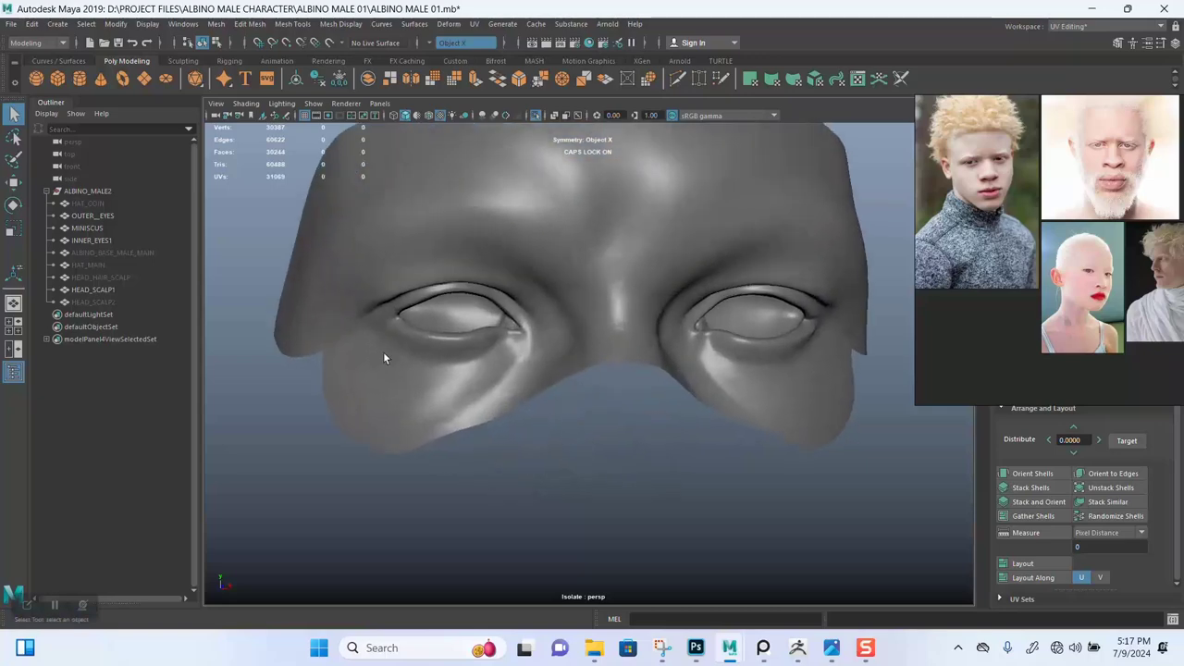
Rename the trimmed forehead and eye mesh as EYE_HAIR_SCALP and save the scene.
{"action": "left_click", "coordinate": [101, 289]}
{"action": "double_click", "coordinate": [101, 288]}
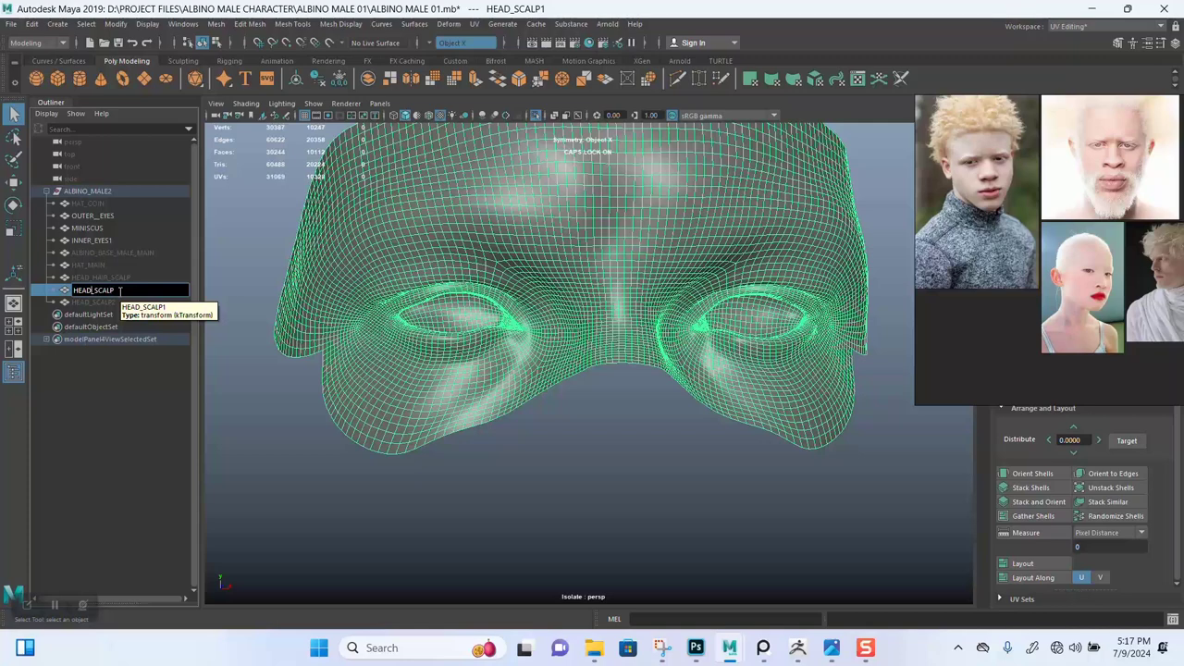
{"action": "key", "text": "BackSpace"}
{"action": "key", "text": "BackSpace"}
{"action": "key", "text": "BackSpace"}
{"action": "type", "text": "EYE HA"}
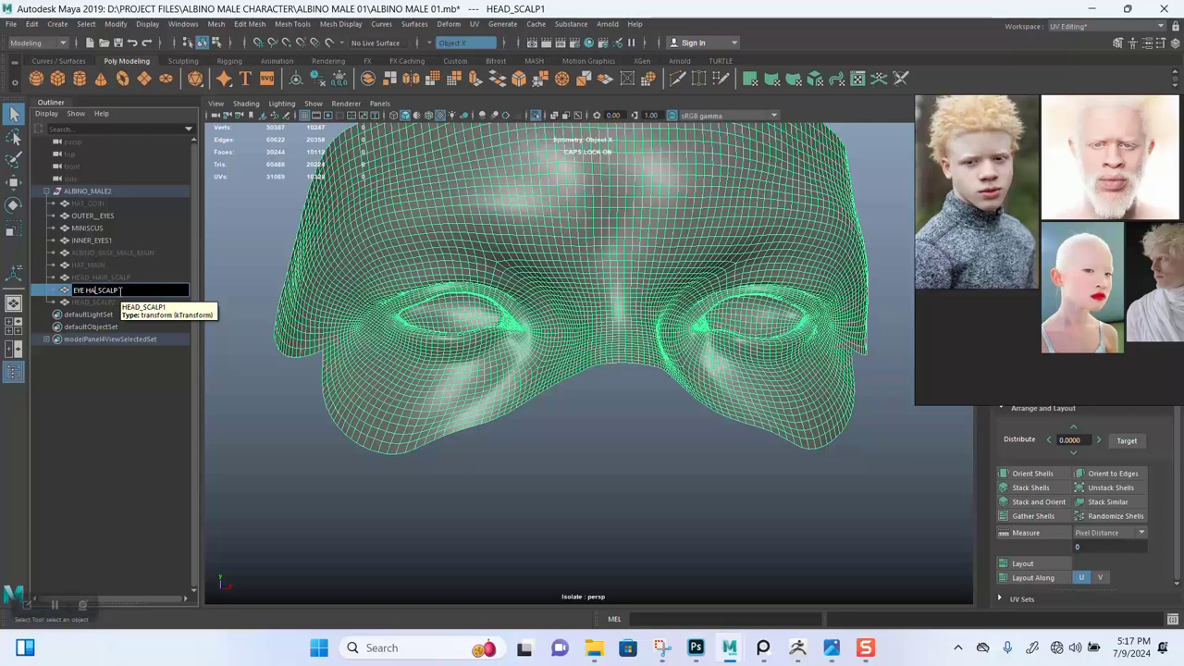
{"action": "type", "text": "IR"}
{"action": "key", "text": "Return"}
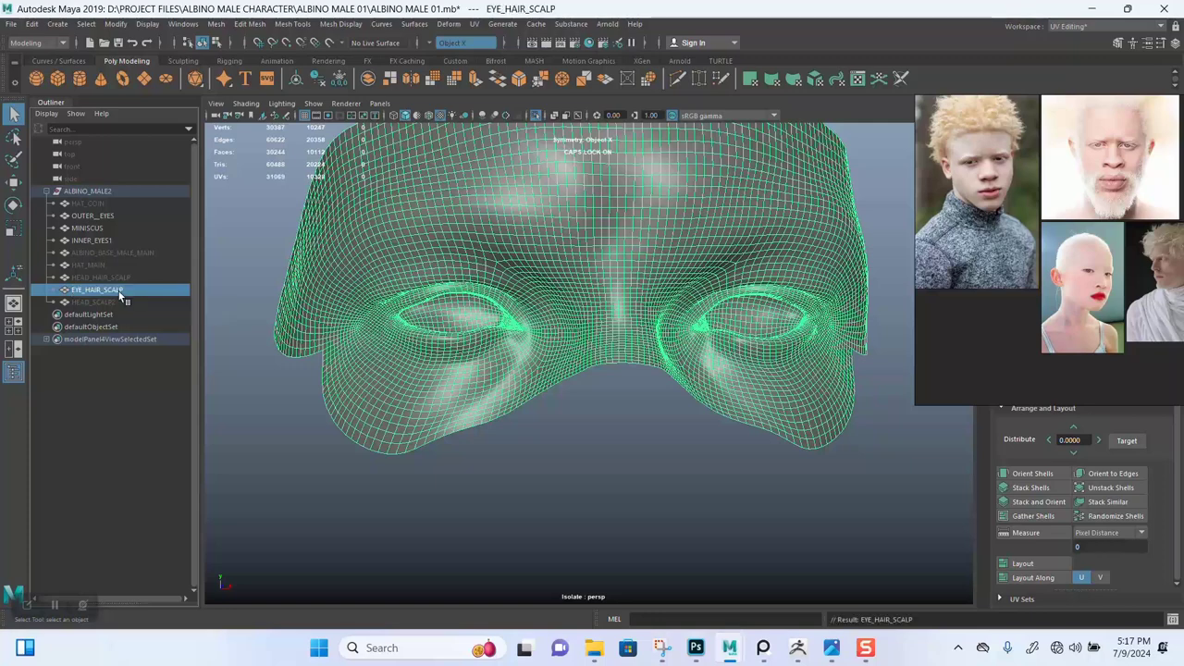
{"action": "key", "text": "ctrl+s"}
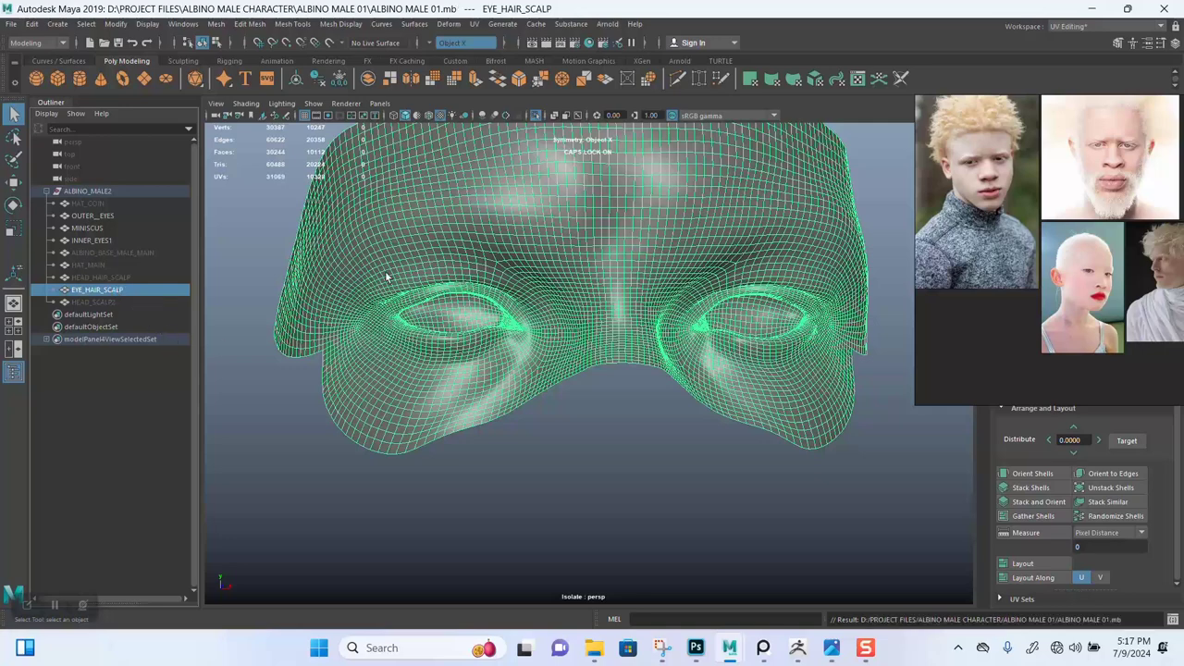
Hide EYE_HAIR_SCALP, unhide HEAD_SCALP2 and turn off isolation so the full head is displayed.
{"action": "key", "text": "ctrl+h"}
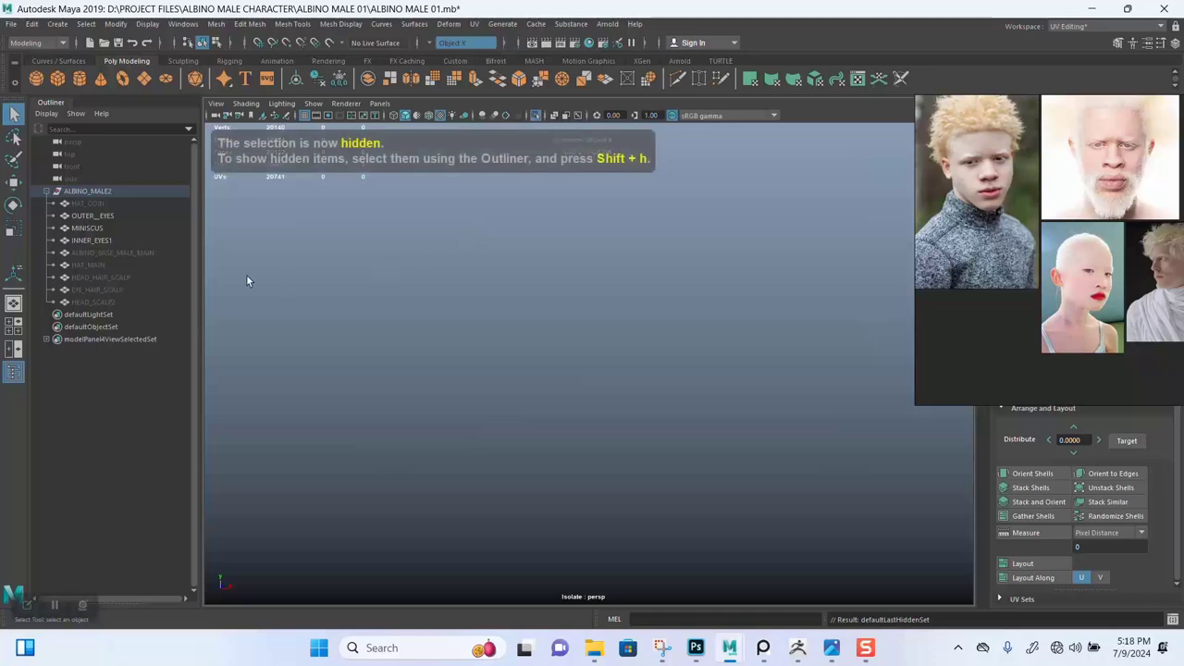
{"action": "left_click", "coordinate": [102, 303]}
{"action": "key", "text": "shift+h"}
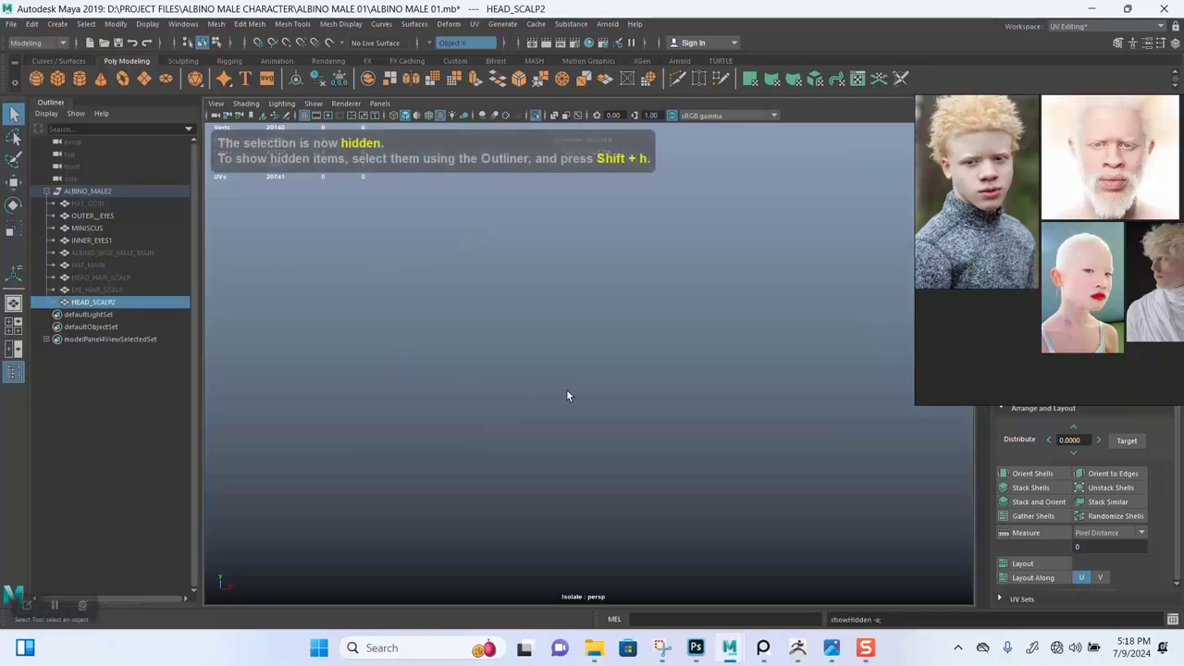
{"action": "left_click", "coordinate": [536, 115]}
{"action": "scroll", "coordinate": [618, 367], "scroll_direction": "down", "scroll_amount": 4}
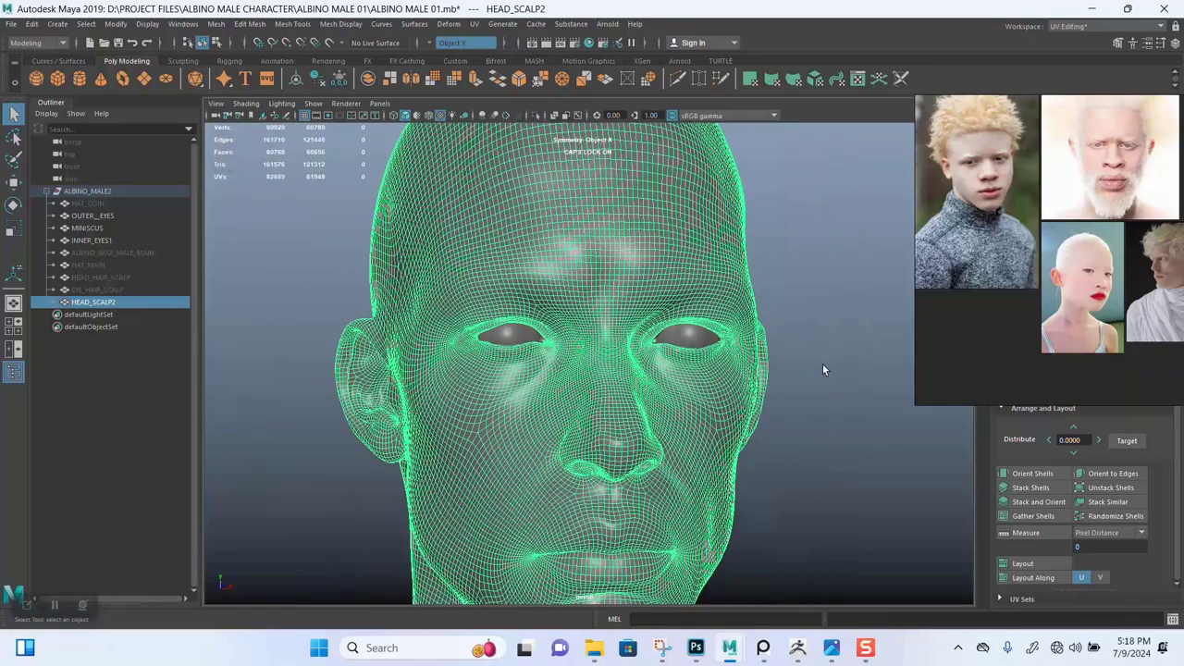
{"action": "left_click", "coordinate": [822, 363]}
Move the reference board closer to the head and examine the facial hair in the white-bearded man's portrait.
{"action": "left_click_drag", "start_coordinate": [1092, 228], "coordinate": [990, 326]}
{"action": "scroll", "coordinate": [988, 325], "scroll_direction": "up", "scroll_amount": 5}
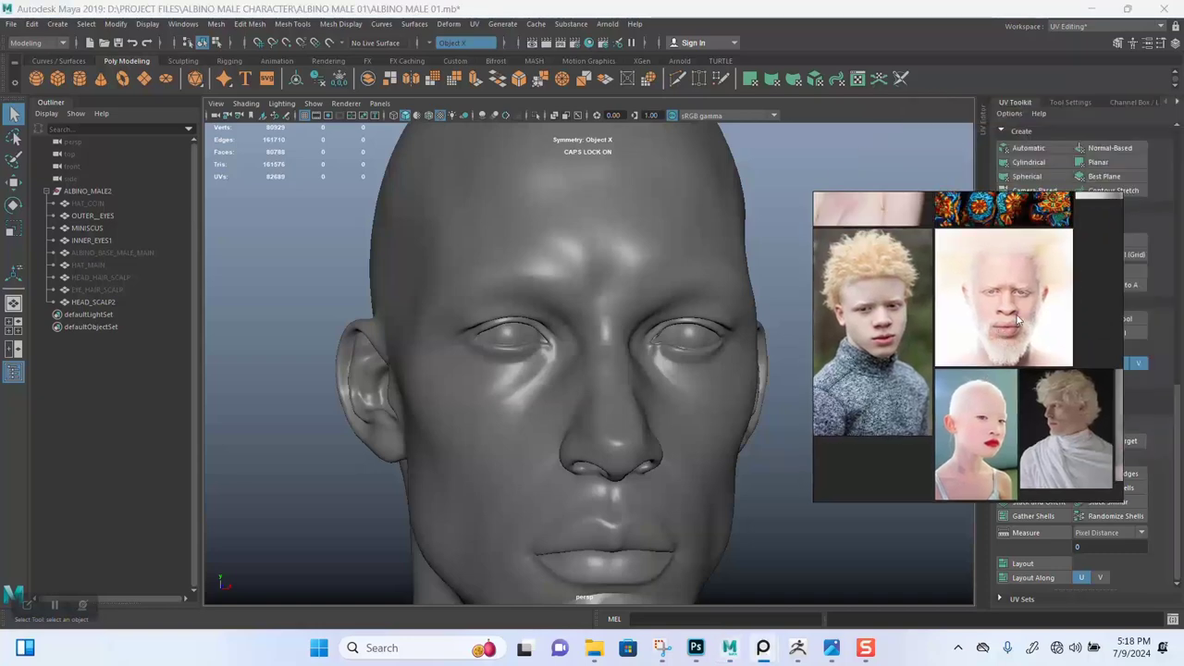
{"action": "scroll", "coordinate": [1008, 342], "scroll_direction": "up", "scroll_amount": 1}
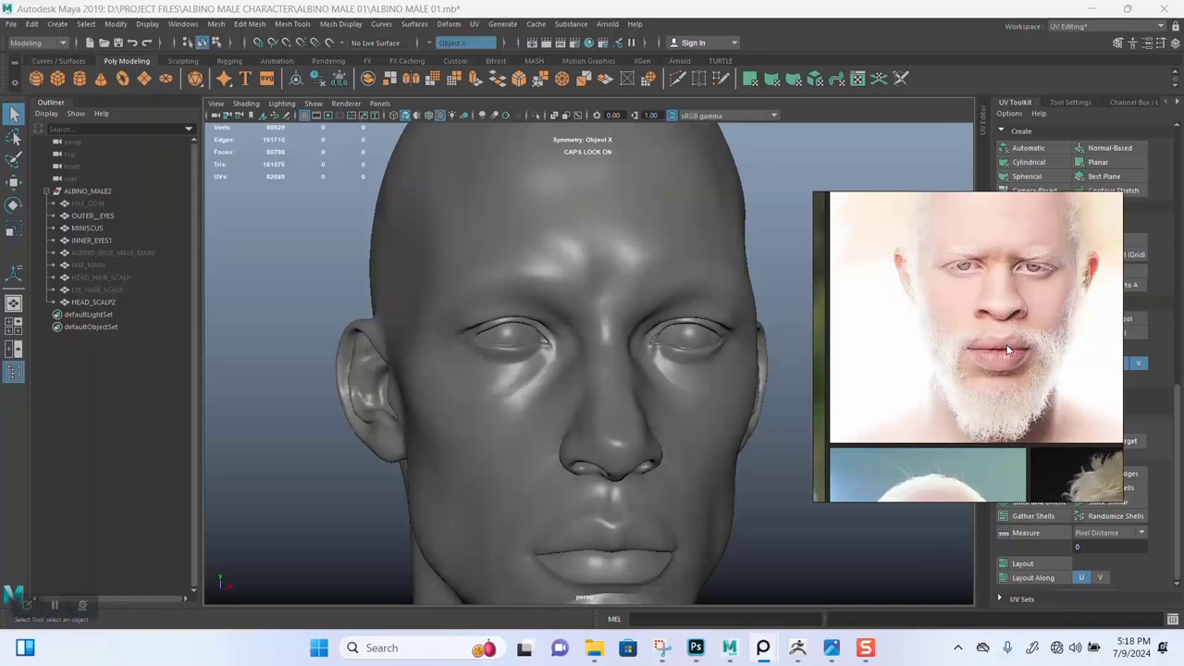
{"action": "scroll", "coordinate": [1008, 338], "scroll_direction": "up", "scroll_amount": 2}
{"action": "scroll", "coordinate": [1008, 355], "scroll_direction": "down", "scroll_amount": 3}
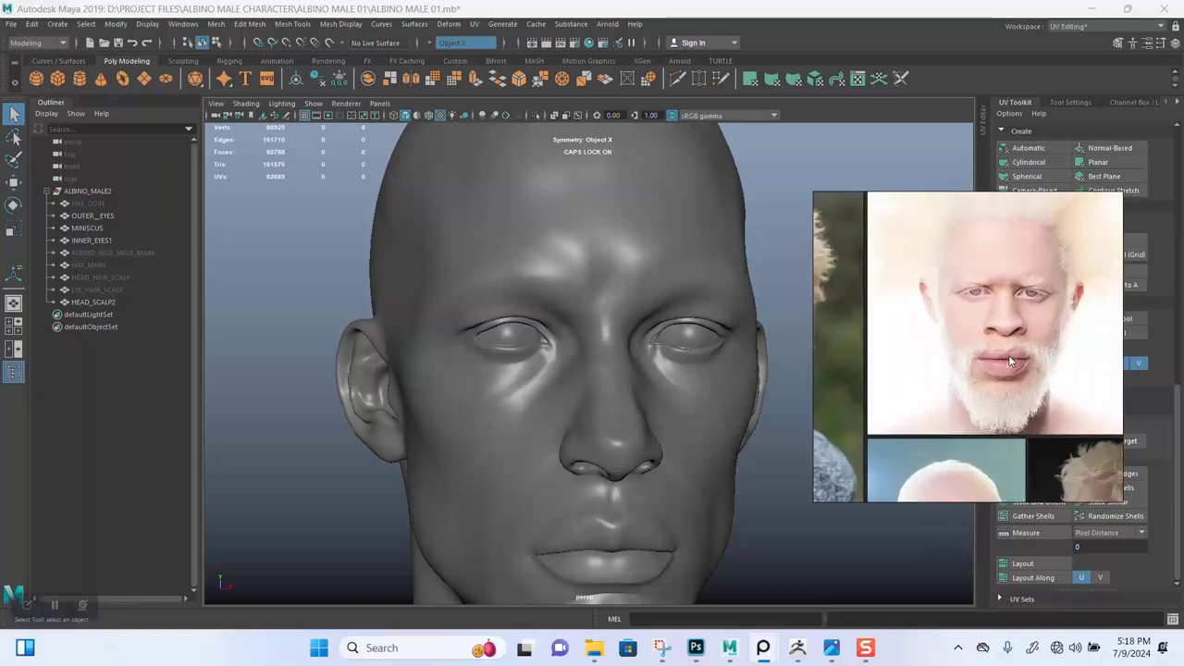
Put HEAD_SCALP2 into edge selection mode, with the side of the head above the ear in view.
{"action": "mouse_move", "coordinate": [638, 375]}
{"action": "left_mouse_down", "text": "alt"}
{"action": "mouse_move", "coordinate": [576, 338]}
{"action": "mouse_move", "coordinate": [542, 354]}
{"action": "mouse_move", "coordinate": [636, 352]}
{"action": "left_mouse_up", "text": "alt"}
{"action": "right_click_drag", "start_coordinate": [575, 323], "coordinate": [620, 324], "text": "alt"}
{"action": "middle_click_drag", "start_coordinate": [552, 326], "coordinate": [564, 345], "text": "alt"}
{"action": "scroll", "coordinate": [526, 286], "scroll_direction": "up", "scroll_amount": 2}
{"action": "left_click", "coordinate": [525, 284]}
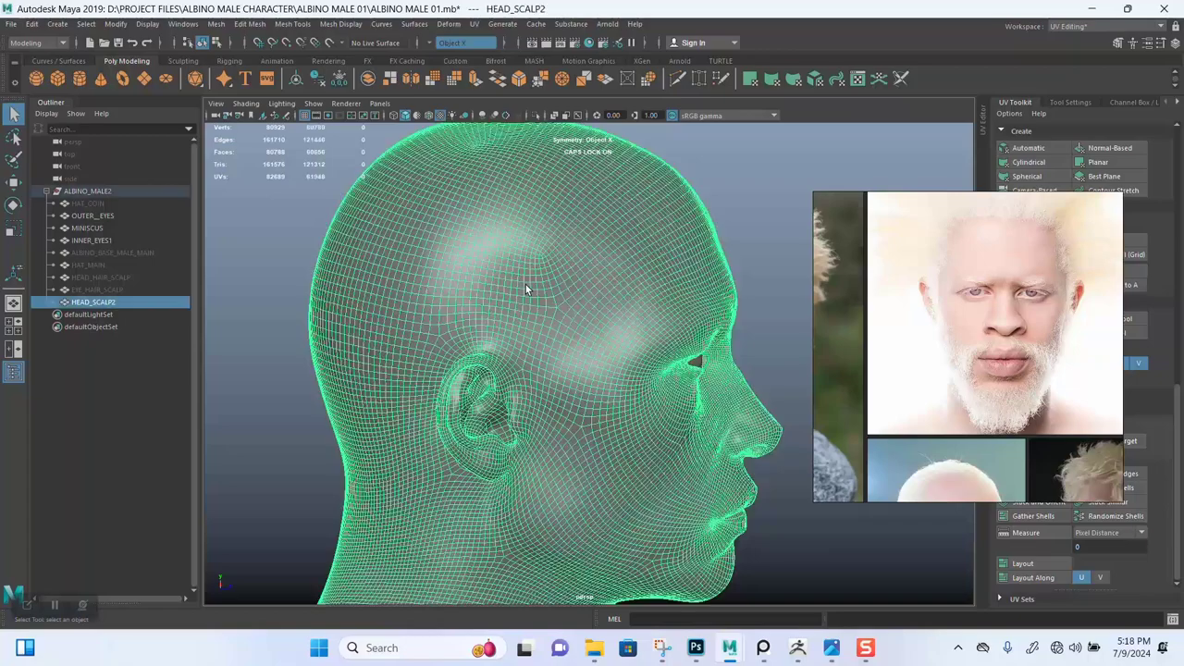
{"action": "left_click_drag", "start_coordinate": [525, 284], "coordinate": [540, 281], "text": "alt"}
{"action": "right_click", "coordinate": [542, 265]}
{"action": "left_click", "coordinate": [543, 227]}
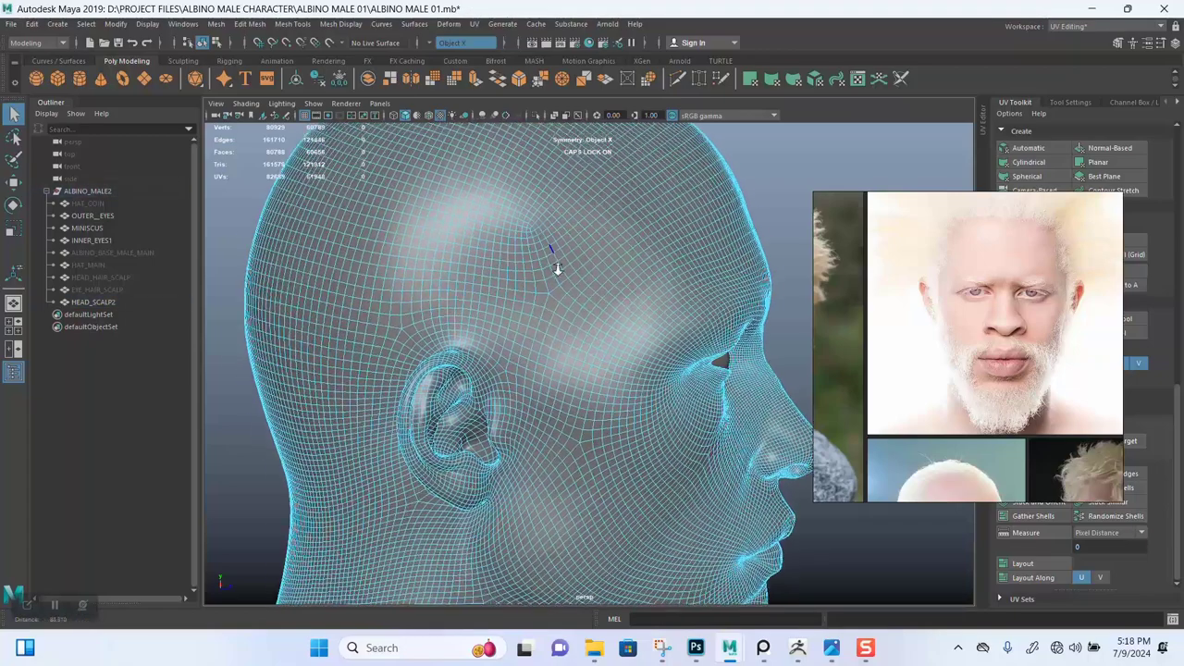
{"action": "left_click", "coordinate": [598, 219]}
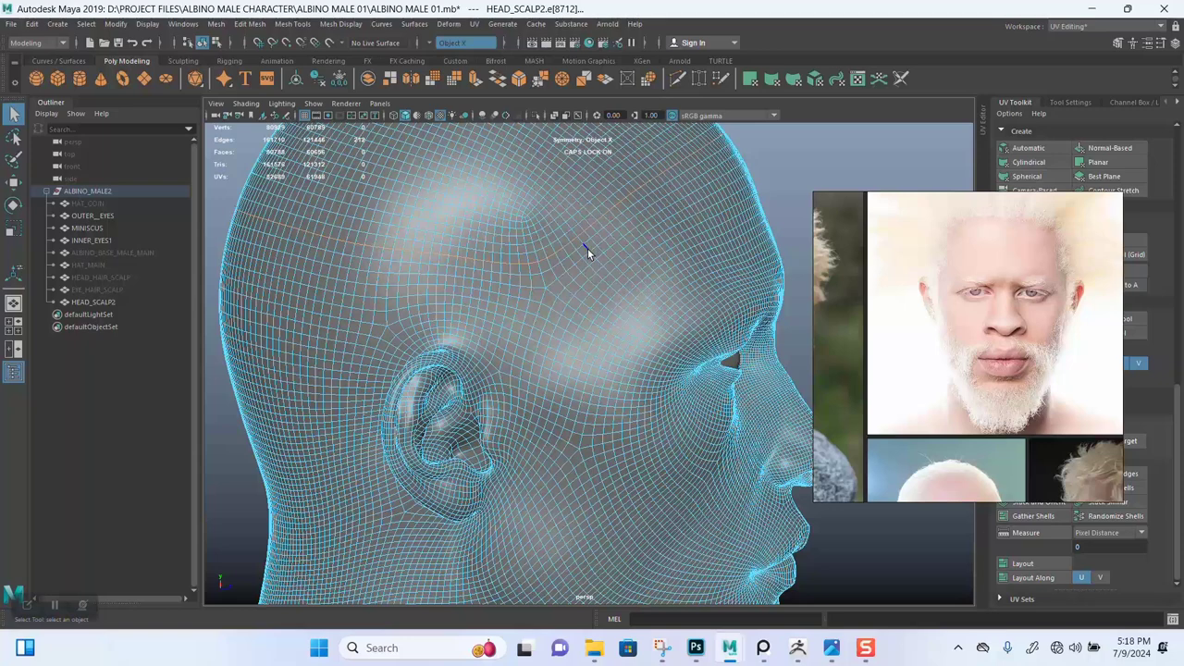
{"action": "double_click", "coordinate": [391, 261], "text": "shift"}
{"action": "key", "text": "ctrl+z"}
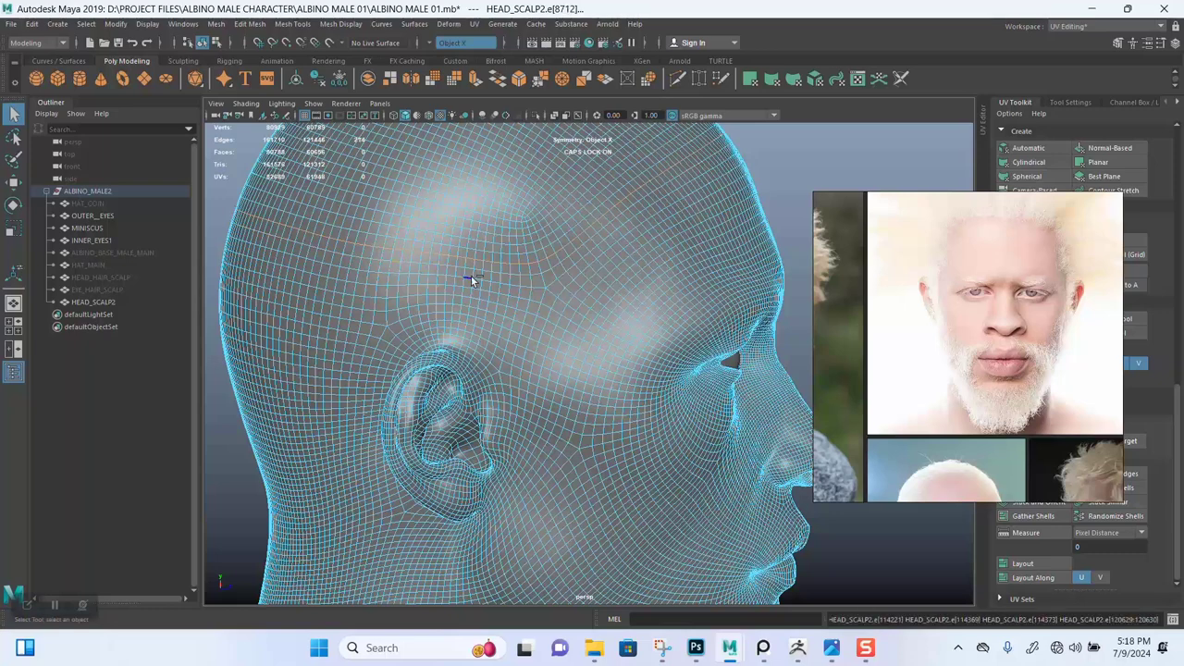
{"action": "key", "text": "ctrl+z"}
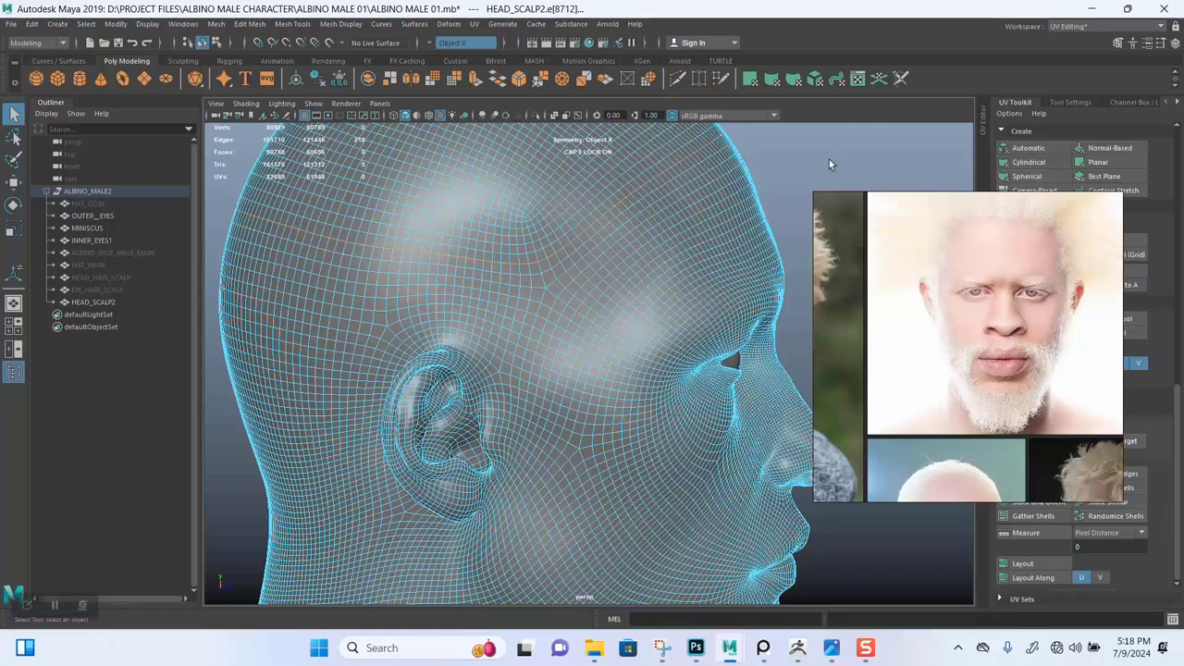
{"action": "left_click", "coordinate": [829, 159]}
Select the edge loop running around the skull above the ears and across the upper forehead, and detach the mesh along it.
{"action": "double_click", "coordinate": [536, 273]}
{"action": "left_click_drag", "start_coordinate": [594, 314], "coordinate": [547, 316], "text": "alt"}
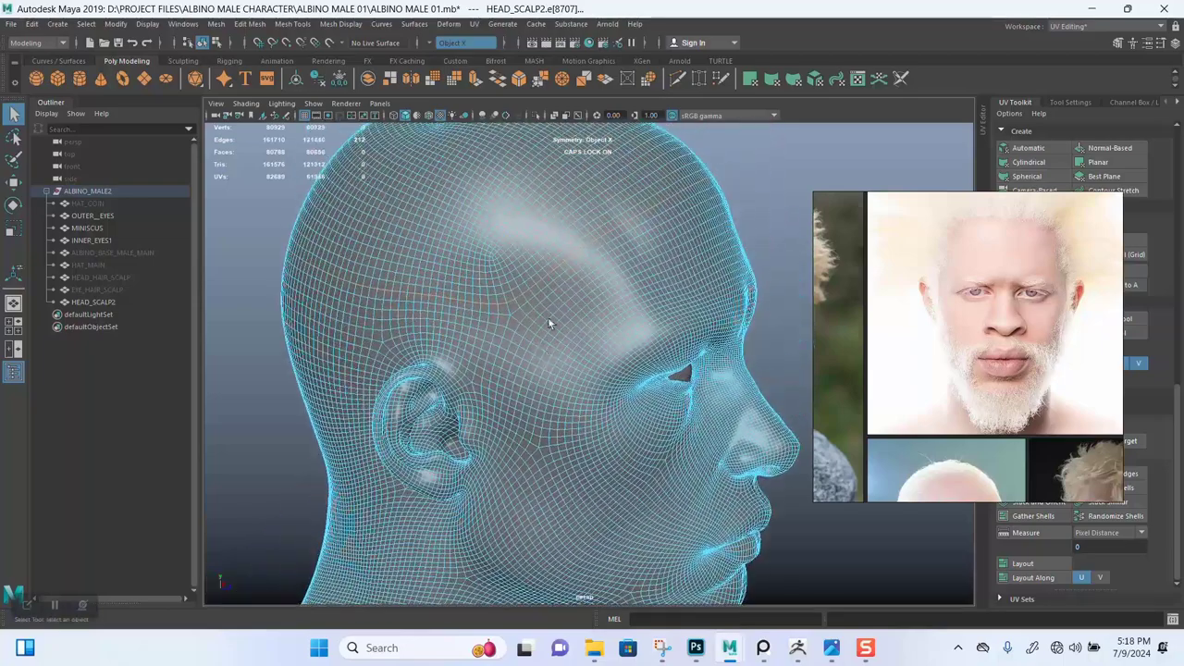
{"action": "right_click", "coordinate": [537, 283], "text": "shift"}
{"action": "right_click_drag", "start_coordinate": [537, 279], "coordinate": [512, 474], "text": "shift"}
{"action": "left_click", "coordinate": [775, 165]}
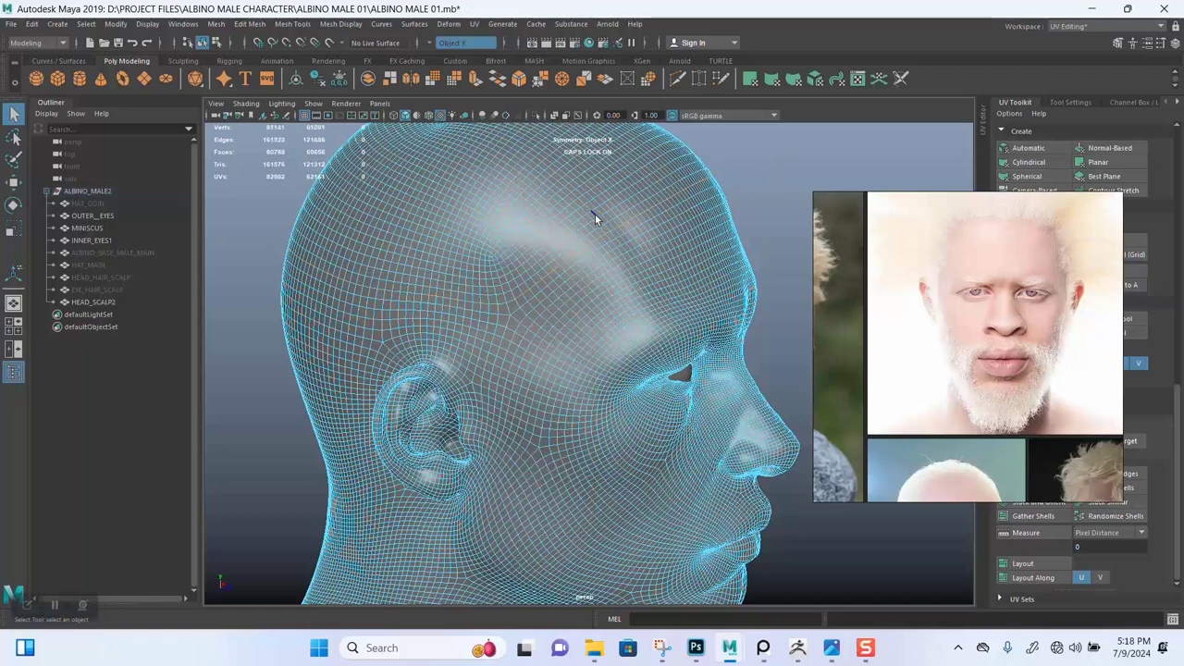
Select the detached skull cap as a face shell and delete it.
{"action": "right_click_drag", "start_coordinate": [594, 214], "coordinate": [595, 244]}
{"action": "double_click", "coordinate": [529, 212]}
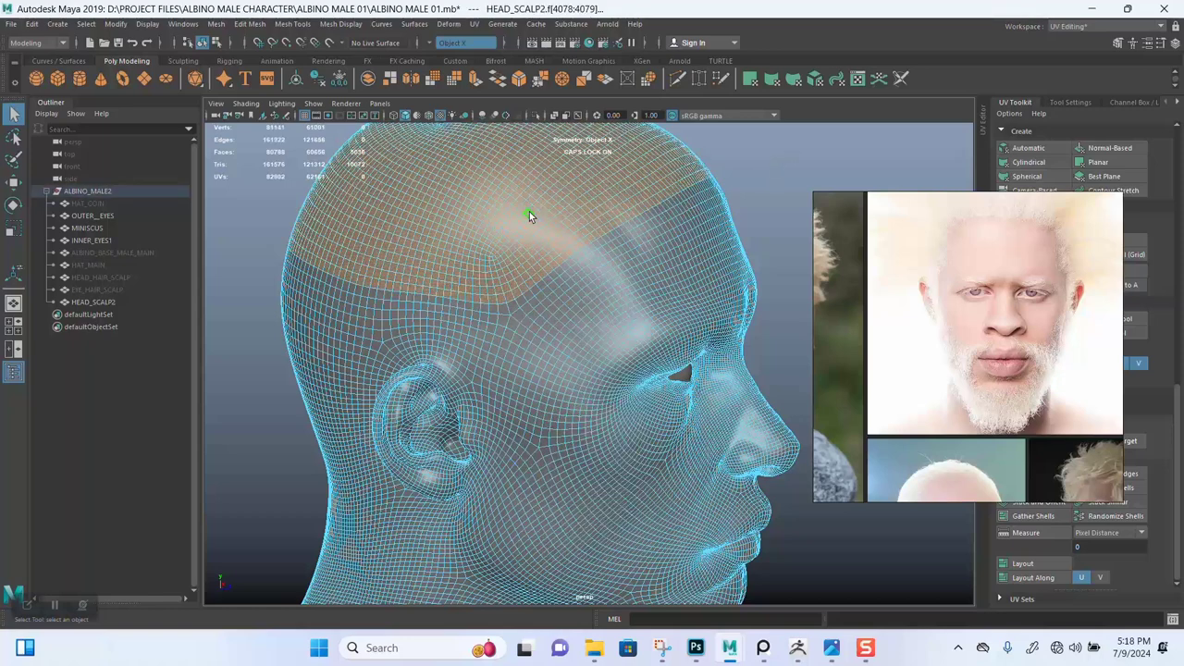
{"action": "key", "text": "Delete"}
Select the full face loop circling the base of the neck and delete it to separate the head from the shoulders.
{"action": "left_click_drag", "start_coordinate": [568, 257], "coordinate": [521, 260], "text": "alt"}
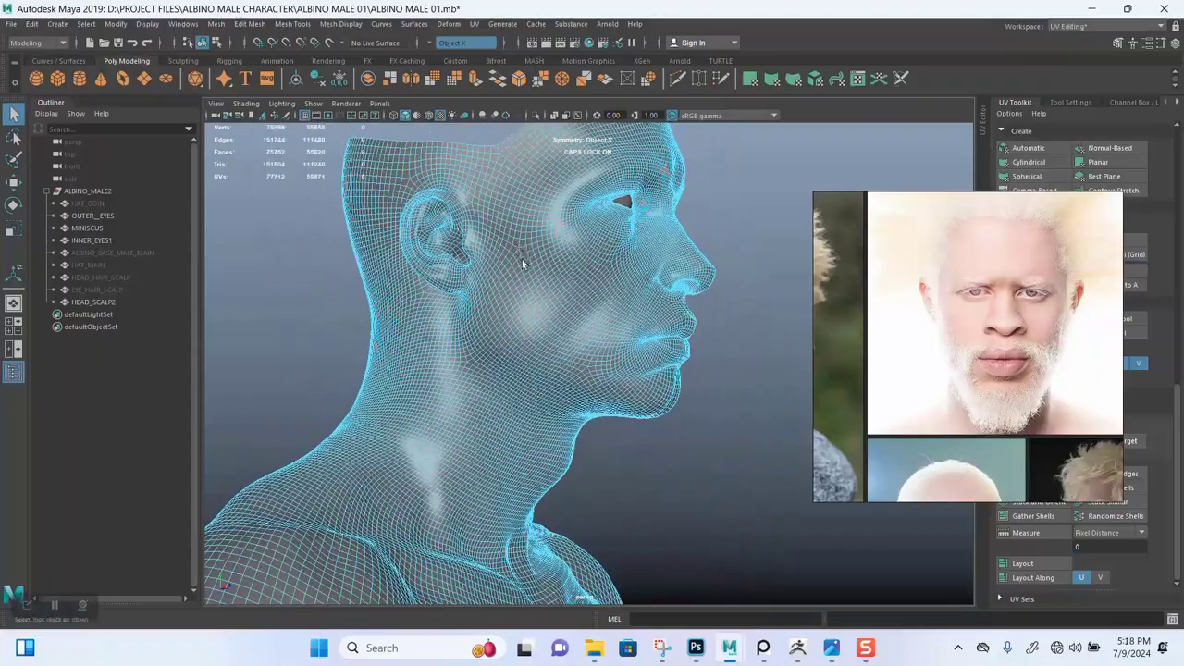
{"action": "left_click_drag", "start_coordinate": [556, 344], "coordinate": [534, 334], "text": "alt"}
{"action": "middle_click_drag", "start_coordinate": [534, 334], "coordinate": [544, 176], "text": "alt"}
{"action": "left_click_drag", "start_coordinate": [591, 324], "coordinate": [441, 354], "text": "alt"}
{"action": "right_click_drag", "start_coordinate": [441, 354], "coordinate": [486, 361], "text": "alt"}
{"action": "left_click_drag", "start_coordinate": [486, 361], "coordinate": [537, 362], "text": "alt"}
{"action": "middle_click_drag", "start_coordinate": [537, 363], "coordinate": [491, 329], "text": "alt"}
{"action": "left_click_drag", "start_coordinate": [490, 329], "coordinate": [499, 363], "text": "alt"}
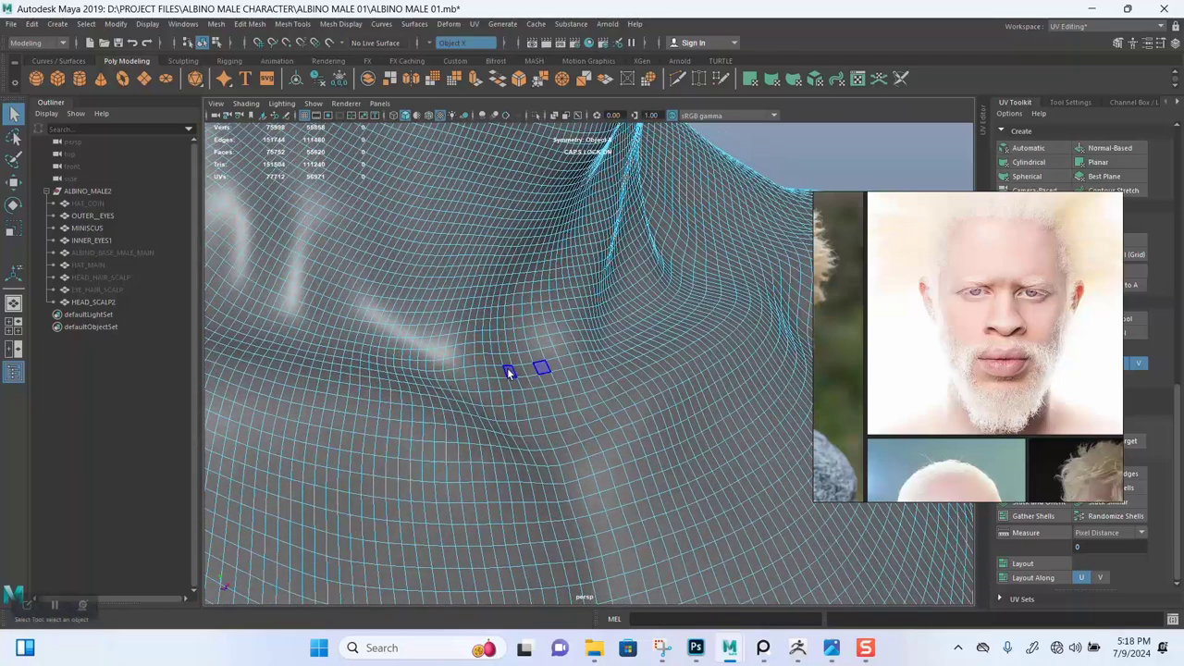
{"action": "left_click", "coordinate": [514, 369]}
{"action": "double_click", "coordinate": [509, 369], "text": "shift"}
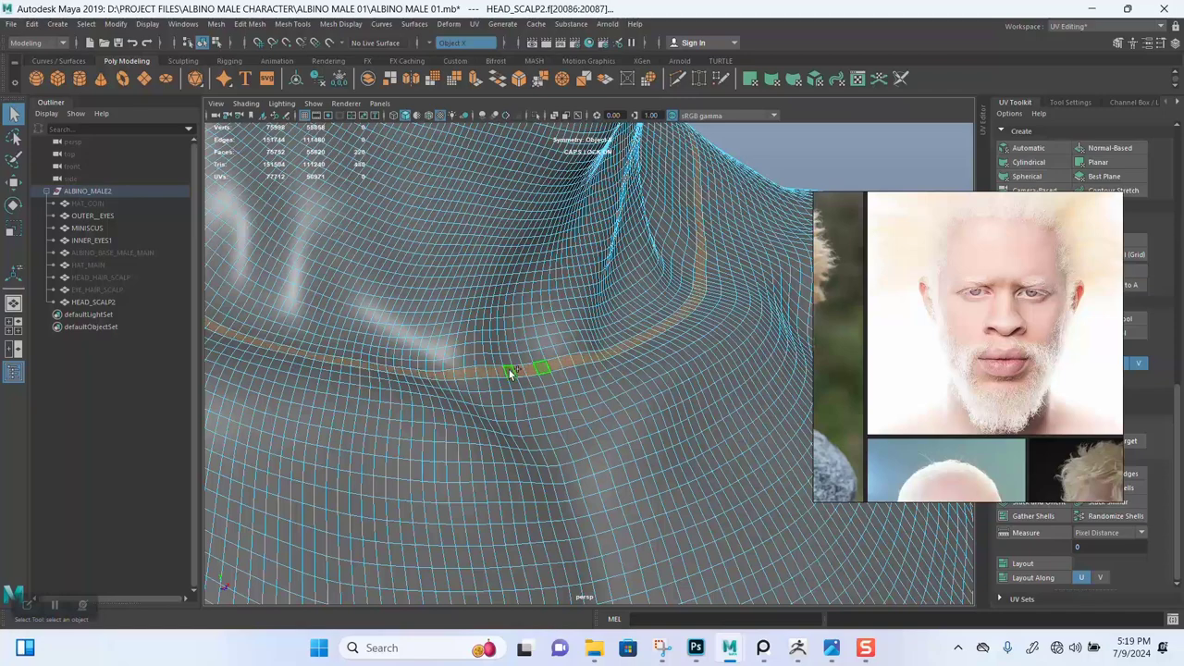
{"action": "key", "text": "Delete"}
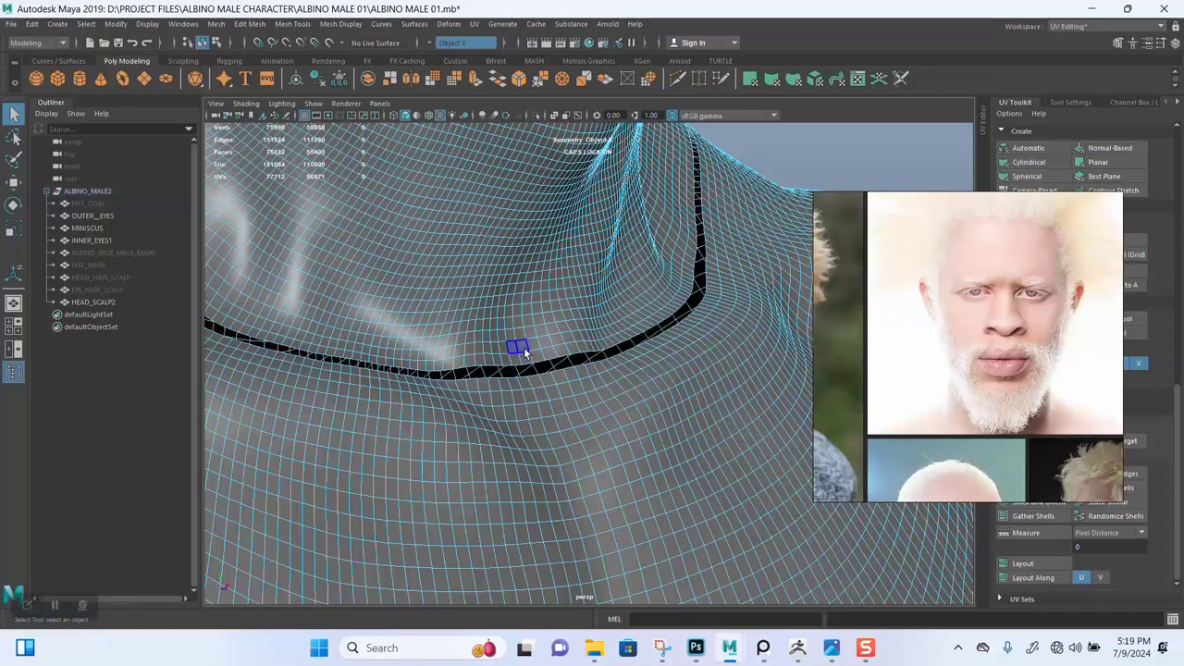
Select the shoulder shell below the neck cut and delete it.
{"action": "double_click", "coordinate": [519, 415]}
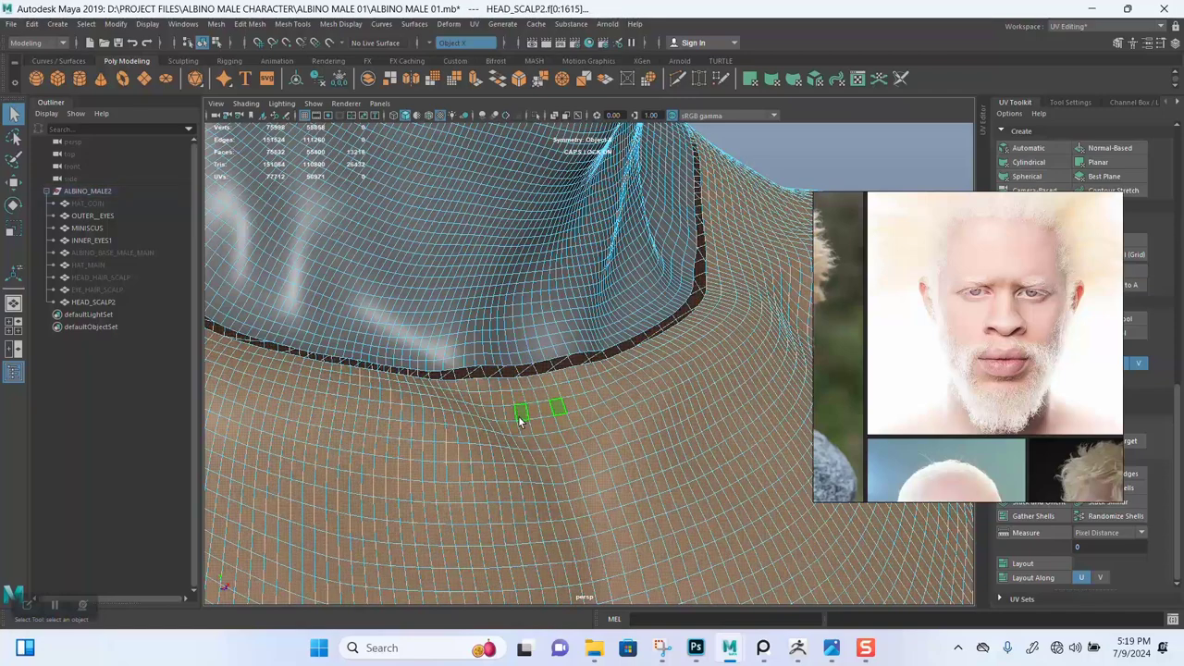
{"action": "key", "text": "Delete"}
{"action": "right_click_drag", "start_coordinate": [551, 403], "coordinate": [399, 266], "text": "alt"}
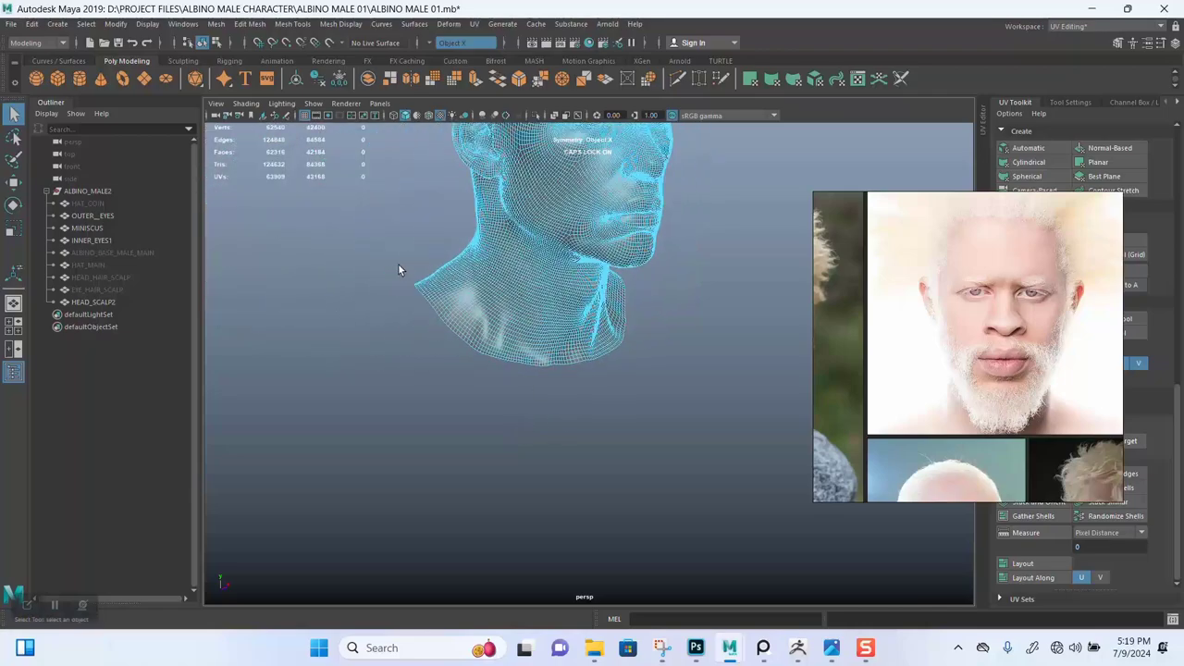
{"action": "left_click_drag", "start_coordinate": [399, 266], "coordinate": [536, 375], "text": "alt"}
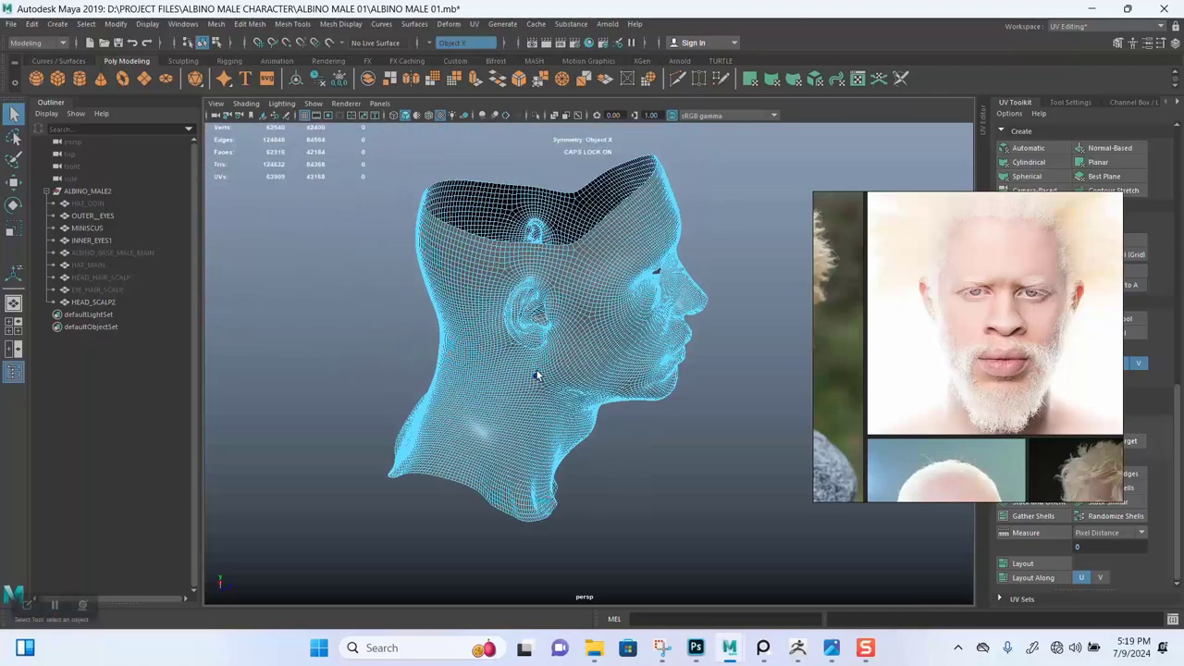
Select the vertical face loop running down behind each ear from the open skull edge to the neck and delete it.
{"action": "right_click_drag", "start_coordinate": [538, 359], "coordinate": [510, 408], "text": "alt"}
{"action": "middle_click_drag", "start_coordinate": [510, 407], "coordinate": [540, 374], "text": "alt"}
{"action": "right_click_drag", "start_coordinate": [540, 374], "coordinate": [516, 413], "text": "alt"}
{"action": "left_click_drag", "start_coordinate": [516, 412], "coordinate": [543, 351], "text": "alt"}
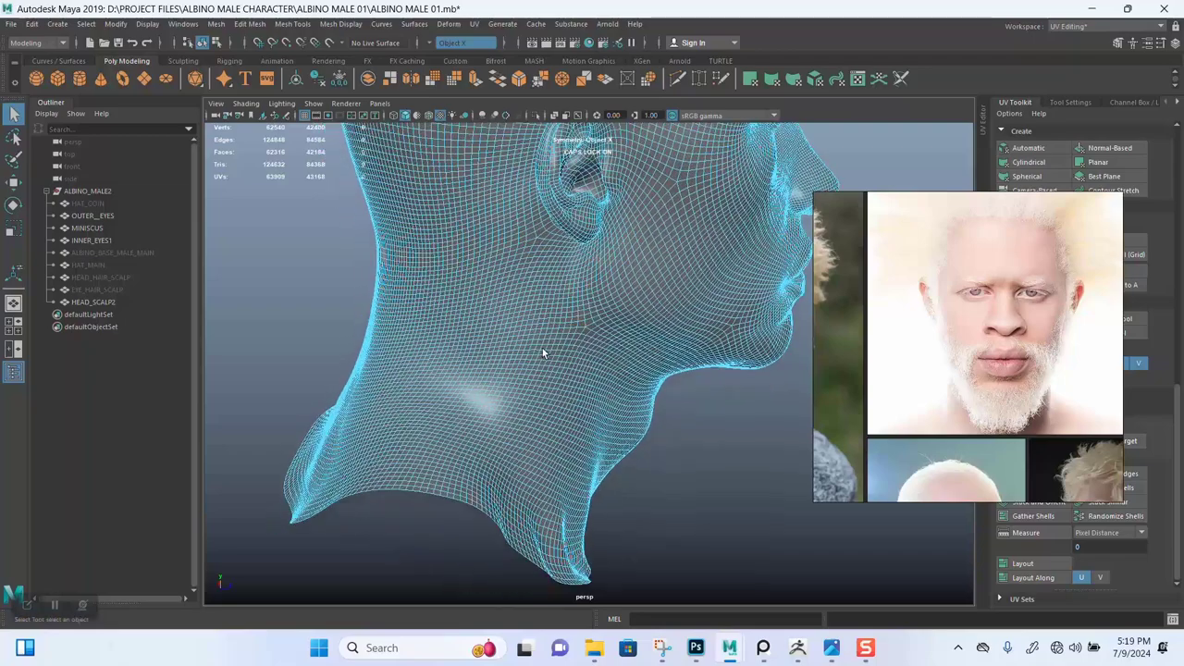
{"action": "middle_click_drag", "start_coordinate": [543, 350], "coordinate": [535, 421], "text": "alt"}
{"action": "right_click_drag", "start_coordinate": [535, 421], "coordinate": [524, 453], "text": "alt"}
{"action": "scroll", "coordinate": [523, 453], "scroll_direction": "down", "scroll_amount": 5}
{"action": "mouse_move", "coordinate": [492, 218]}
{"action": "right_mouse_down"}
{"action": "mouse_move", "coordinate": [499, 189]}
{"action": "mouse_move", "coordinate": [496, 219]}
{"action": "right_mouse_up"}
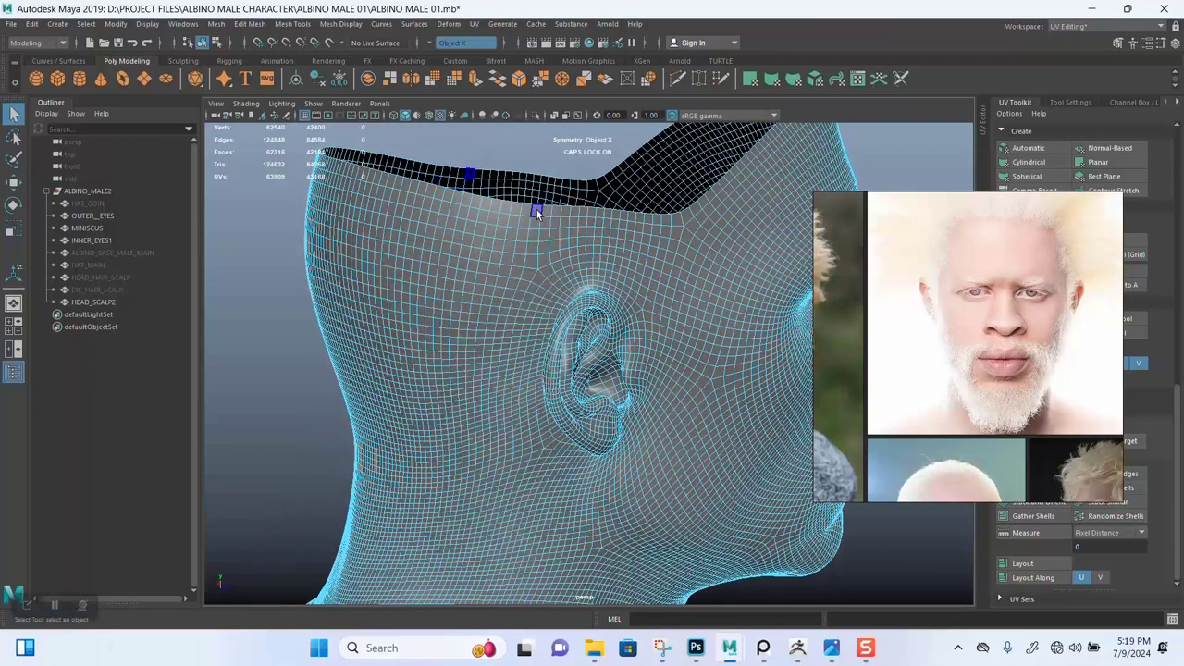
{"action": "left_click", "coordinate": [537, 213]}
{"action": "double_click", "coordinate": [538, 224], "text": "shift"}
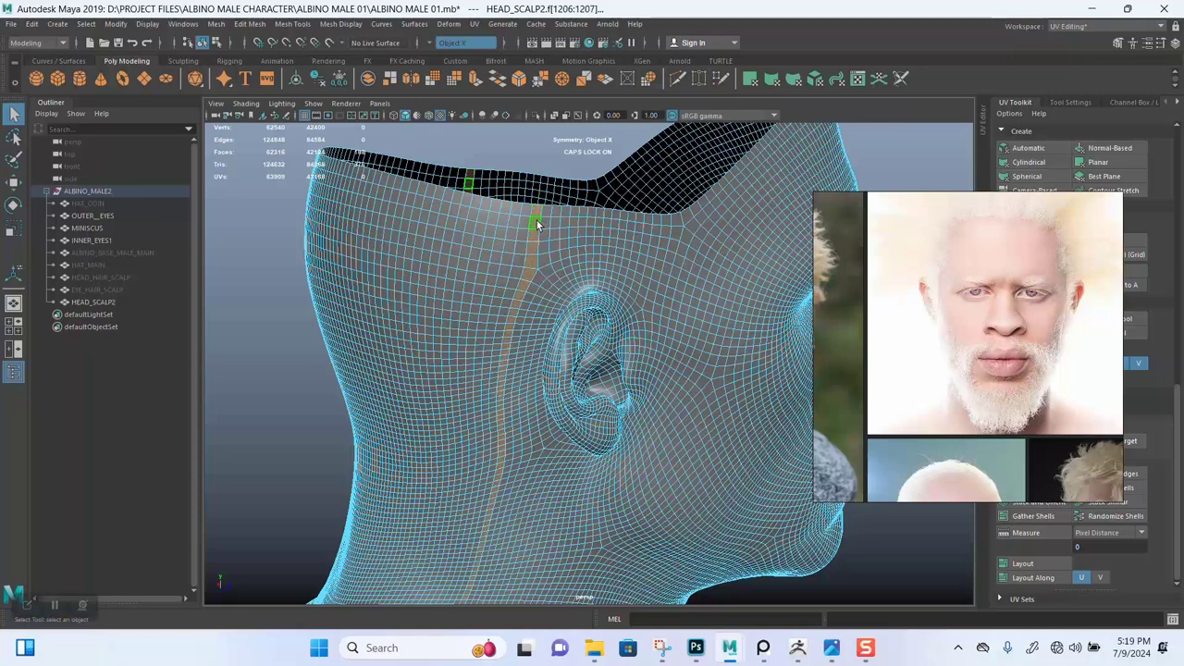
{"action": "key", "text": "Delete"}
Select the back-of-head shell behind the ears and delete it.
{"action": "double_click", "coordinate": [479, 259]}
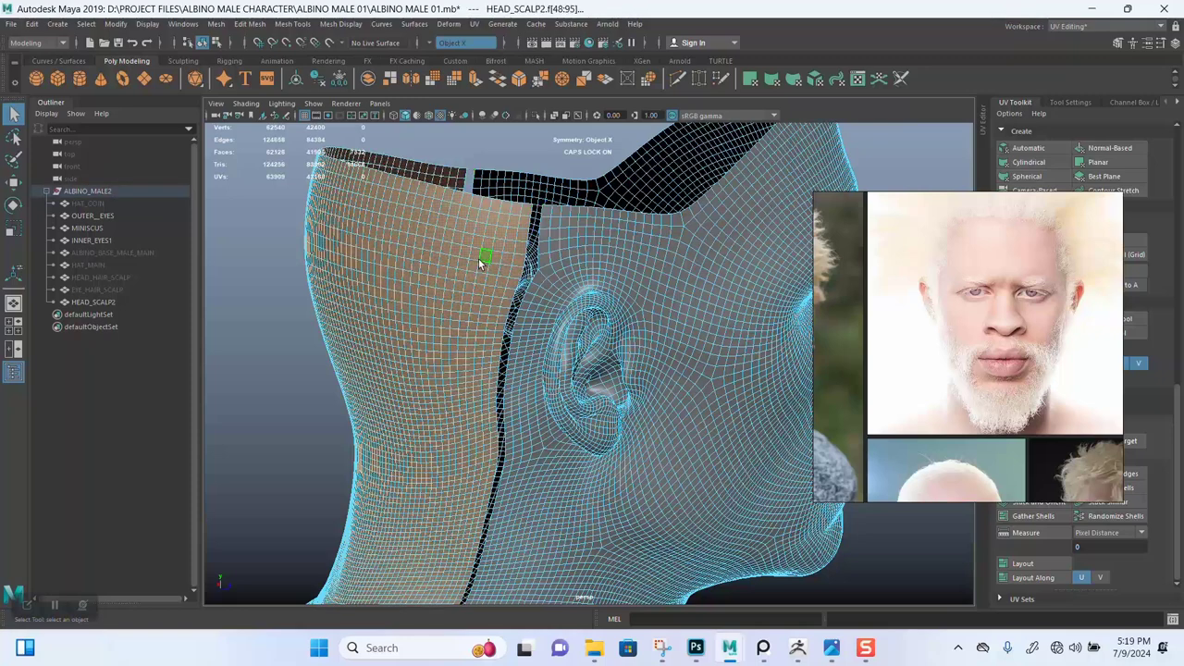
{"action": "key", "text": "Delete"}
{"action": "scroll", "coordinate": [500, 284], "scroll_direction": "down", "scroll_amount": 4}
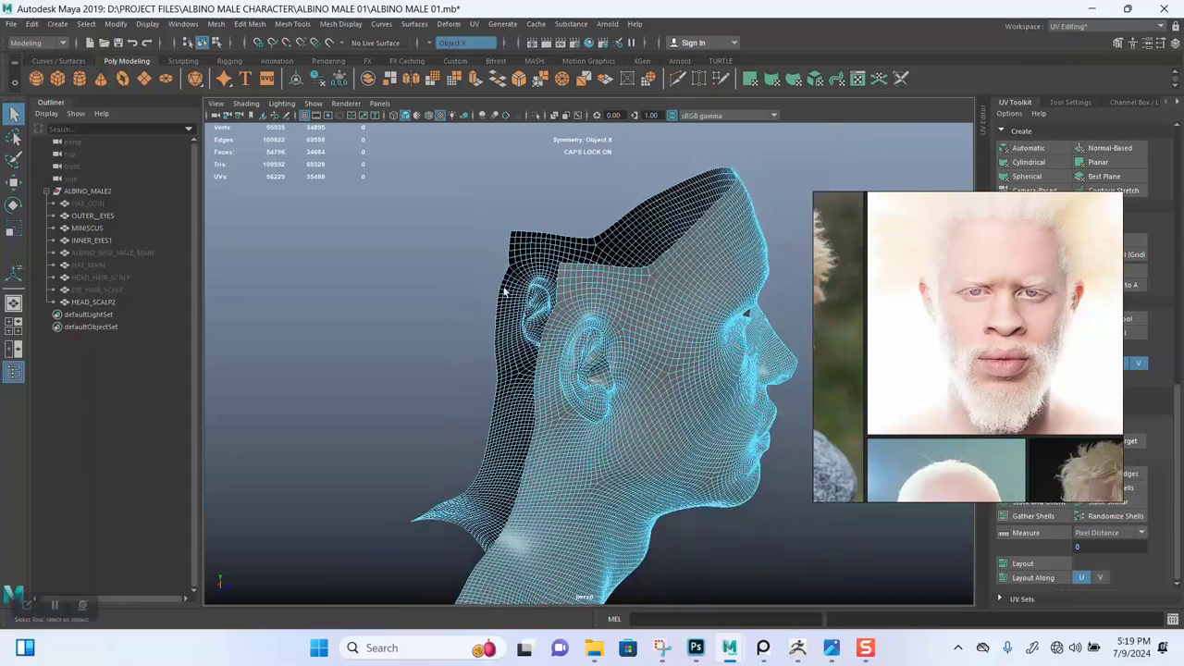
Try selecting the face loop that circles each eye and runs beside the nose as a cut line.
{"action": "left_click_drag", "start_coordinate": [504, 291], "coordinate": [457, 236], "text": "alt"}
{"action": "left_click_drag", "start_coordinate": [542, 327], "coordinate": [475, 327], "text": "alt"}
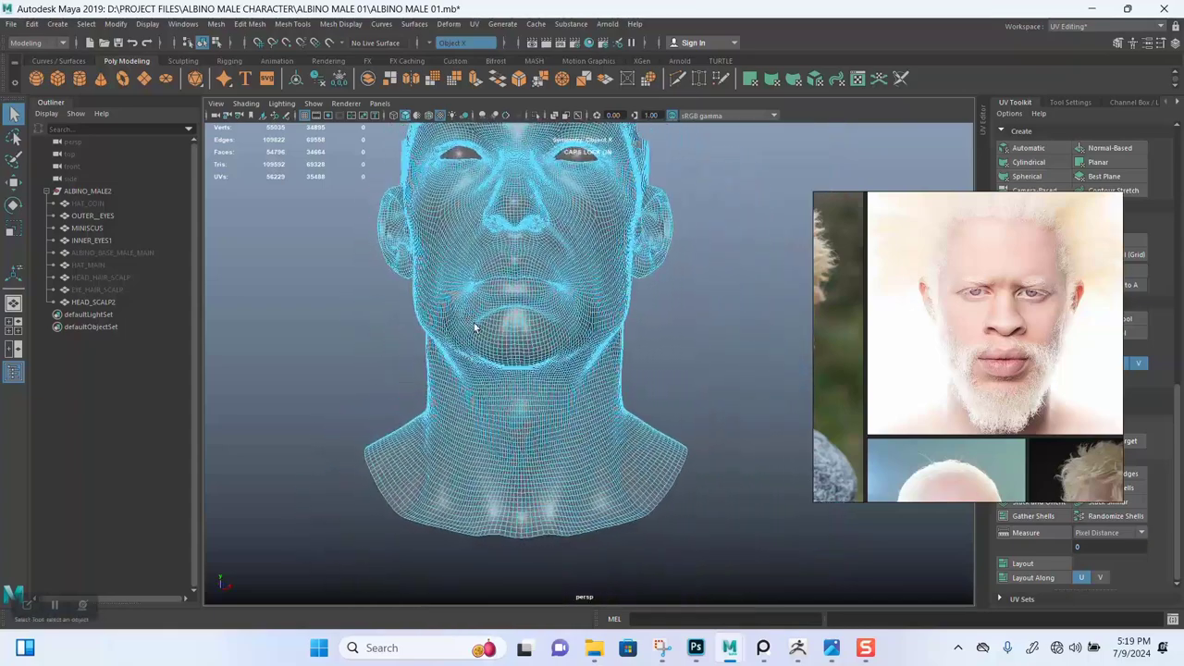
{"action": "middle_click_drag", "start_coordinate": [518, 316], "coordinate": [504, 380], "text": "alt"}
{"action": "right_click_drag", "start_coordinate": [497, 352], "coordinate": [494, 407], "text": "alt"}
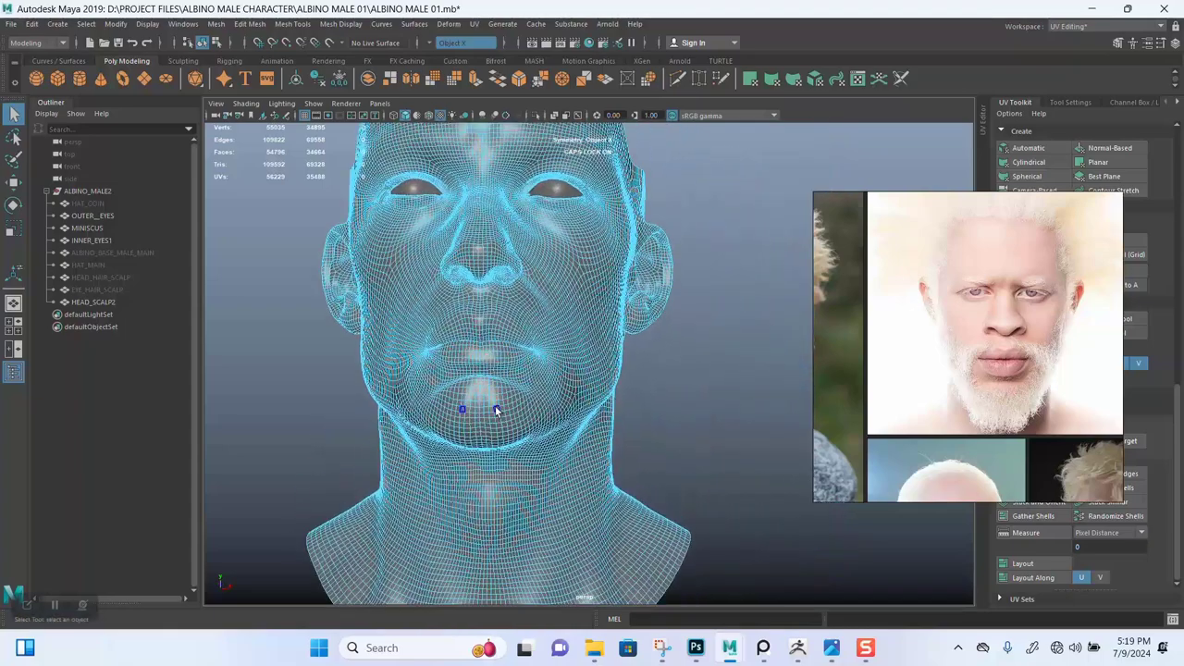
{"action": "left_click_drag", "start_coordinate": [461, 339], "coordinate": [556, 342], "text": "alt"}
{"action": "right_click_drag", "start_coordinate": [554, 343], "coordinate": [532, 398], "text": "alt"}
{"action": "left_click_drag", "start_coordinate": [532, 398], "coordinate": [552, 402], "text": "alt"}
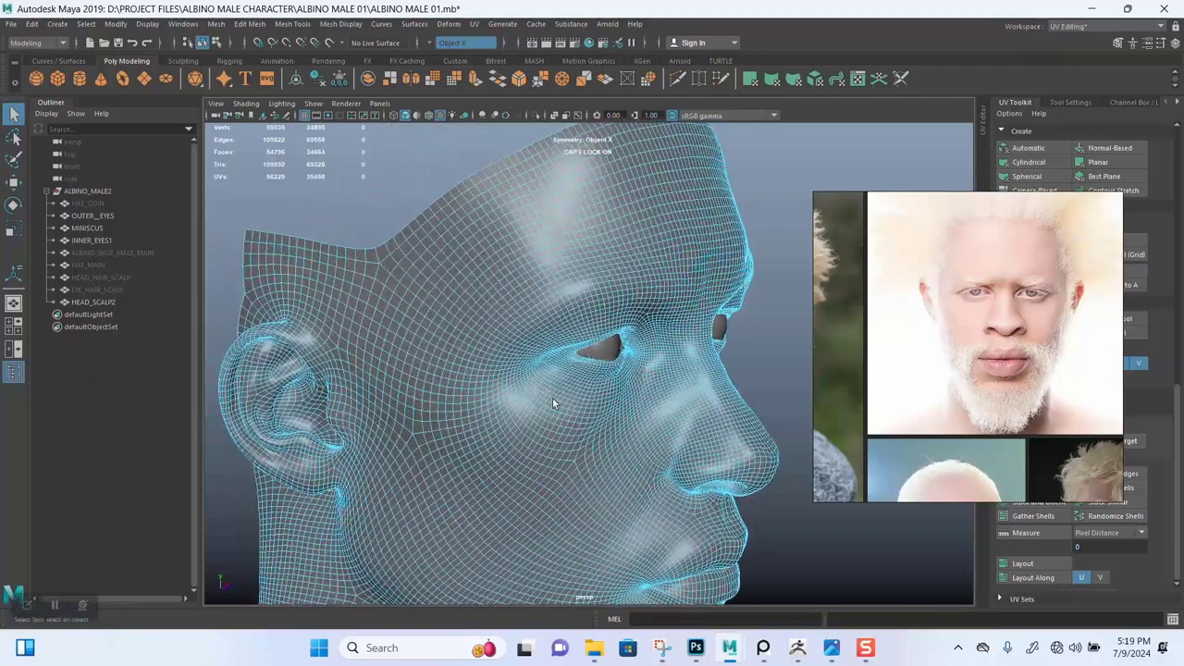
{"action": "left_click_drag", "start_coordinate": [570, 361], "coordinate": [493, 393], "text": "alt"}
{"action": "left_click", "coordinate": [490, 391]}
{"action": "scroll", "coordinate": [483, 452], "scroll_direction": "up", "scroll_amount": 3}
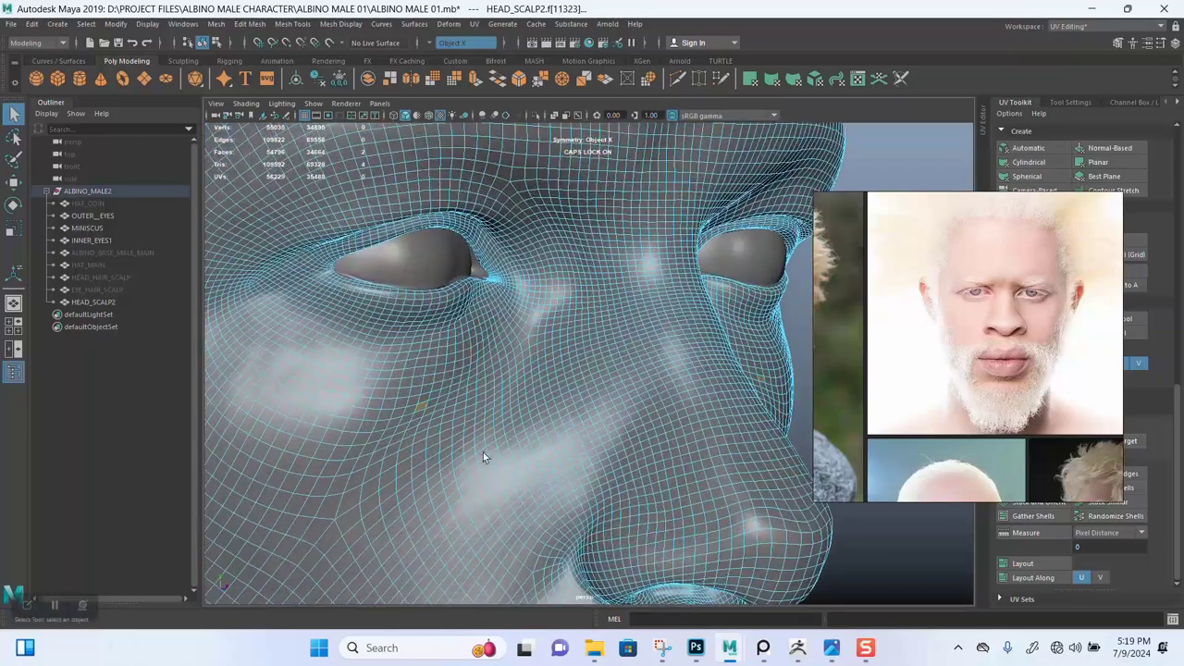
{"action": "double_click", "coordinate": [413, 410]}
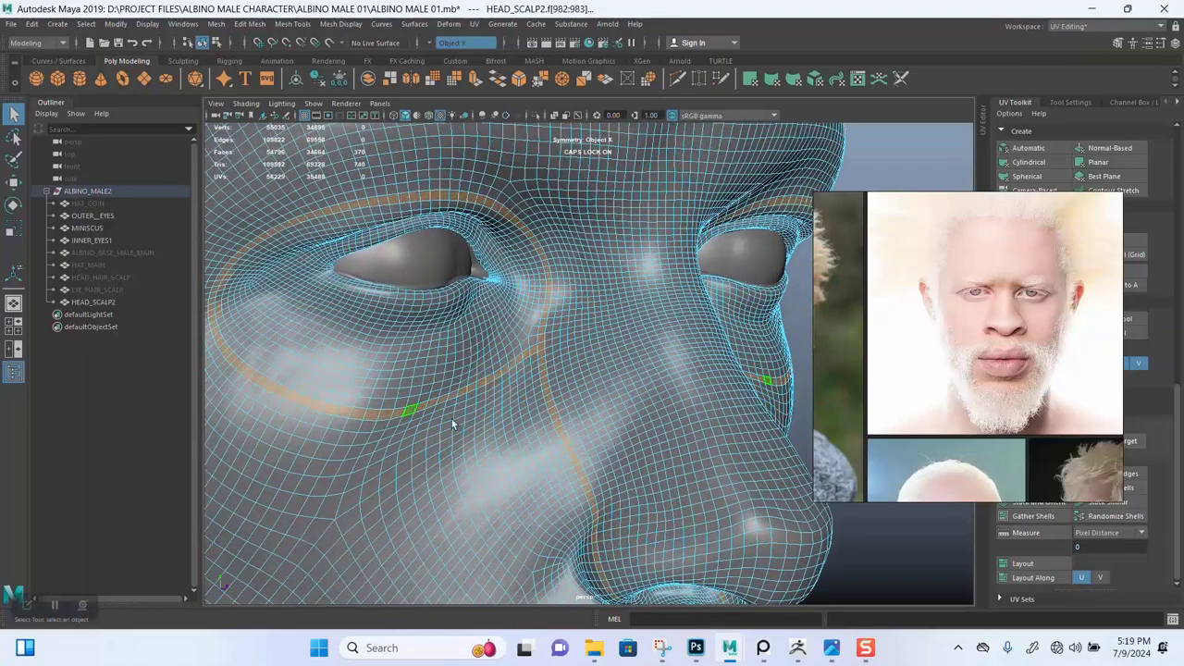
{"action": "scroll", "coordinate": [530, 432], "scroll_direction": "down", "scroll_amount": 4}
{"action": "left_click_drag", "start_coordinate": [528, 429], "coordinate": [474, 319], "text": "alt"}
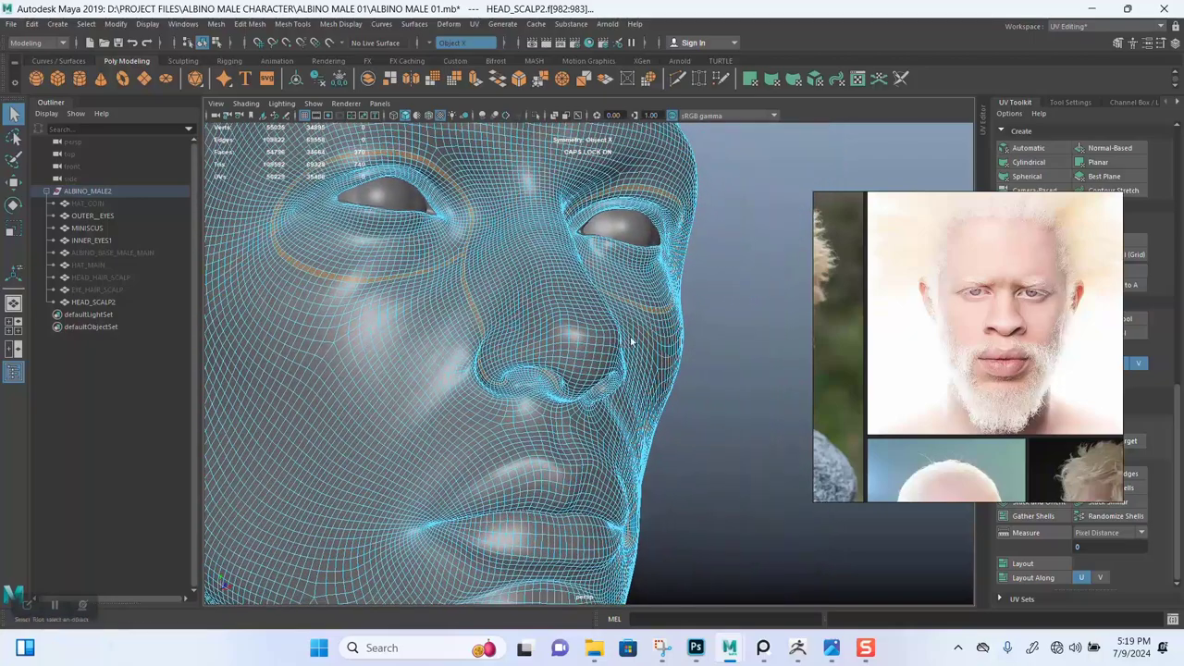
{"action": "left_click", "coordinate": [675, 308]}
Try selecting the face loop that crosses the brow ridge and curves down the cheeks to the mouth.
{"action": "left_click_drag", "start_coordinate": [675, 310], "coordinate": [510, 316], "text": "alt"}
{"action": "scroll", "coordinate": [514, 320], "scroll_direction": "up", "scroll_amount": 5}
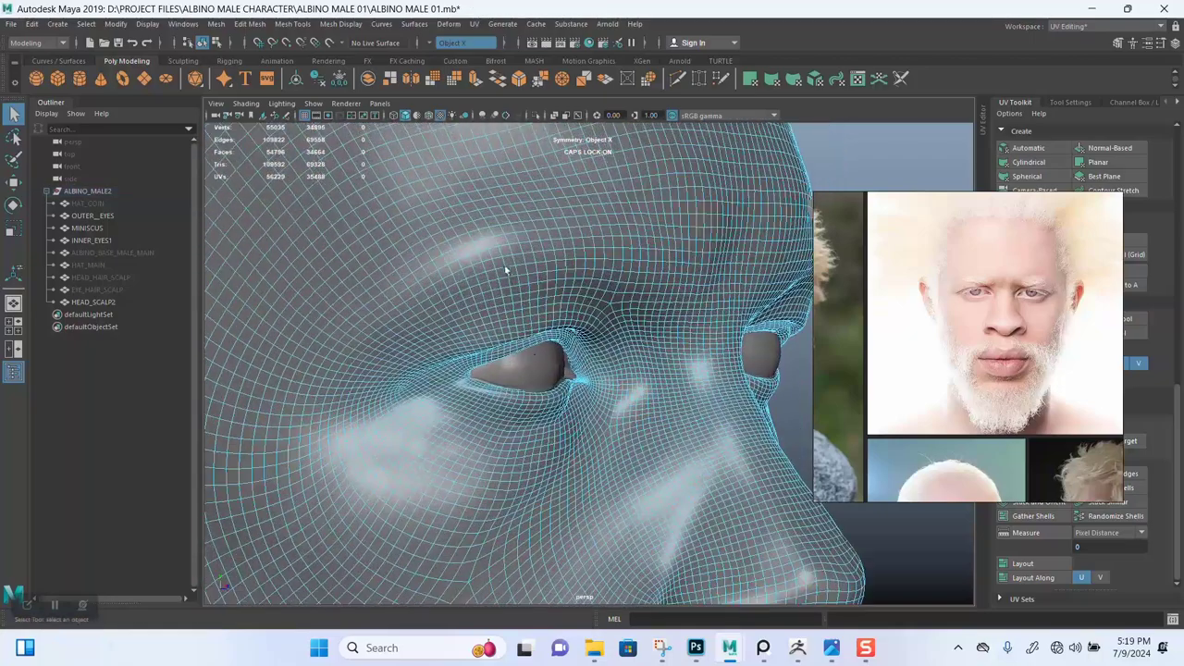
{"action": "double_click", "coordinate": [493, 249]}
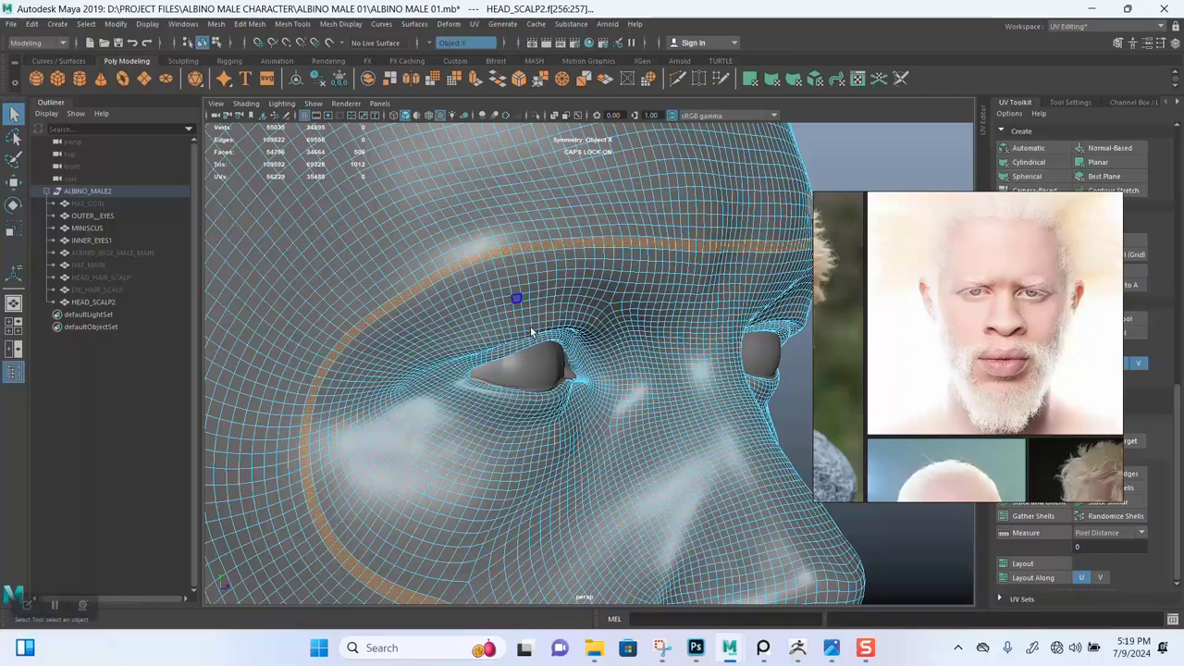
{"action": "scroll", "coordinate": [469, 294], "scroll_direction": "down", "scroll_amount": 4}
{"action": "middle_click_drag", "start_coordinate": [469, 294], "coordinate": [468, 265], "text": "alt"}
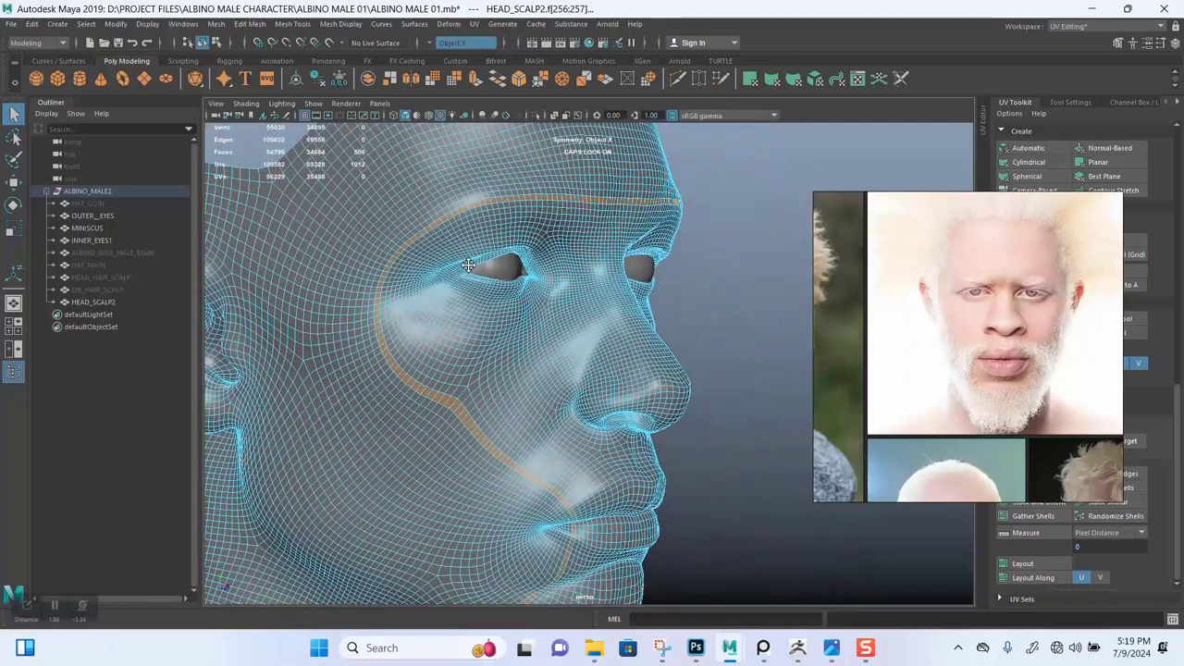
{"action": "left_click", "coordinate": [738, 311]}
Select the face loop from the forehead's cut edge down the temple to the outer eye corner and delete it on both sides.
{"action": "middle_click_drag", "start_coordinate": [541, 244], "coordinate": [526, 360], "text": "alt"}
{"action": "left_click_drag", "start_coordinate": [526, 360], "coordinate": [590, 362], "text": "alt"}
{"action": "middle_click_drag", "start_coordinate": [590, 362], "coordinate": [583, 301], "text": "alt"}
{"action": "right_click_drag", "start_coordinate": [584, 301], "coordinate": [490, 308], "text": "alt"}
{"action": "middle_click_drag", "start_coordinate": [490, 307], "coordinate": [473, 239], "text": "alt"}
{"action": "middle_click_drag", "start_coordinate": [518, 323], "coordinate": [513, 409], "text": "alt"}
{"action": "right_click_drag", "start_coordinate": [513, 408], "coordinate": [563, 462], "text": "alt"}
{"action": "left_click_drag", "start_coordinate": [563, 462], "coordinate": [476, 394], "text": "alt"}
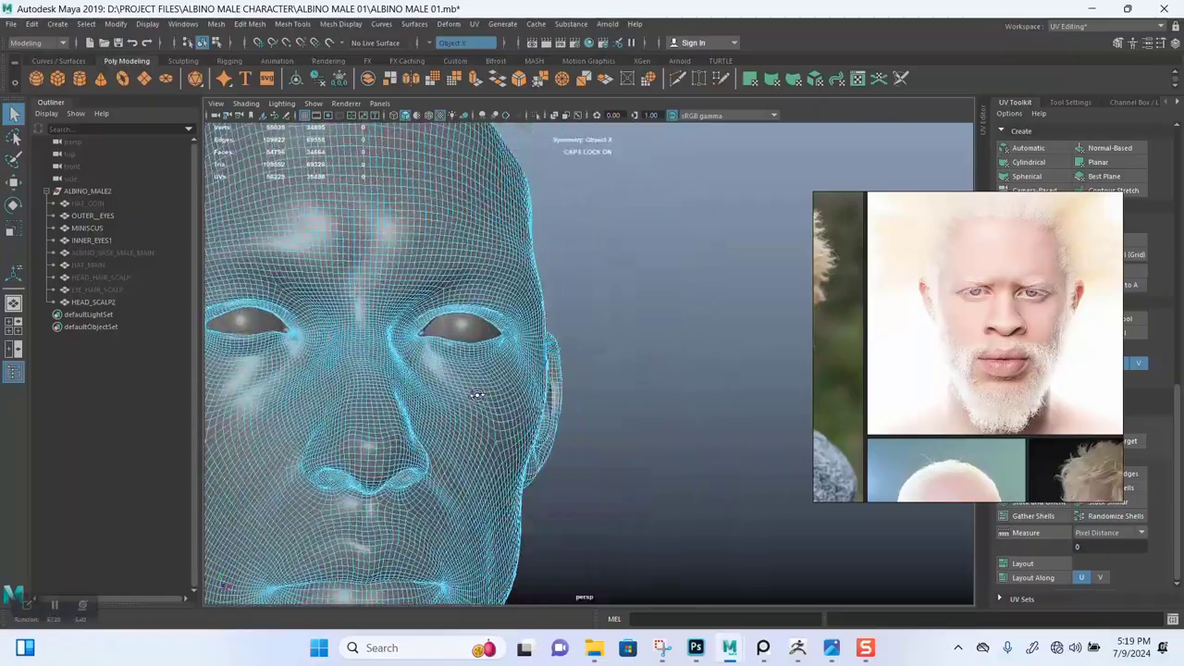
{"action": "middle_click_drag", "start_coordinate": [476, 395], "coordinate": [651, 482], "text": "alt"}
{"action": "right_click_drag", "start_coordinate": [374, 356], "coordinate": [402, 366], "text": "alt"}
{"action": "middle_click_drag", "start_coordinate": [402, 365], "coordinate": [482, 359], "text": "alt"}
{"action": "right_click_drag", "start_coordinate": [483, 359], "coordinate": [378, 259], "text": "alt"}
{"action": "left_click_drag", "start_coordinate": [377, 259], "coordinate": [425, 251], "text": "alt"}
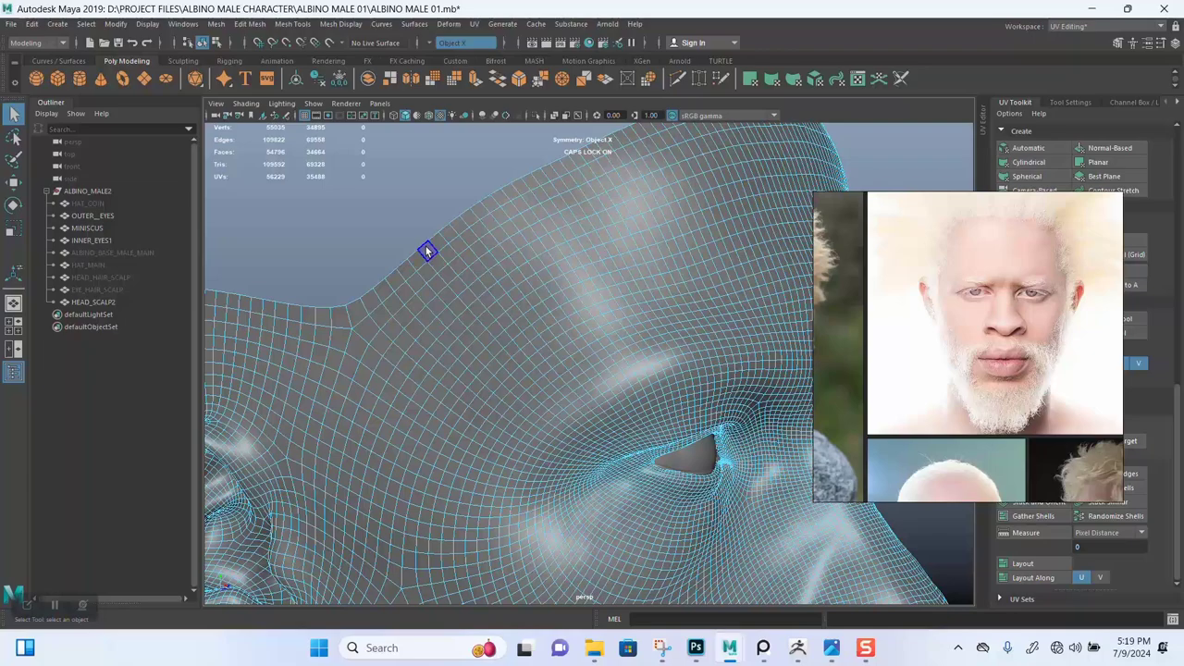
{"action": "left_click", "coordinate": [426, 251]}
{"action": "double_click", "coordinate": [435, 262]}
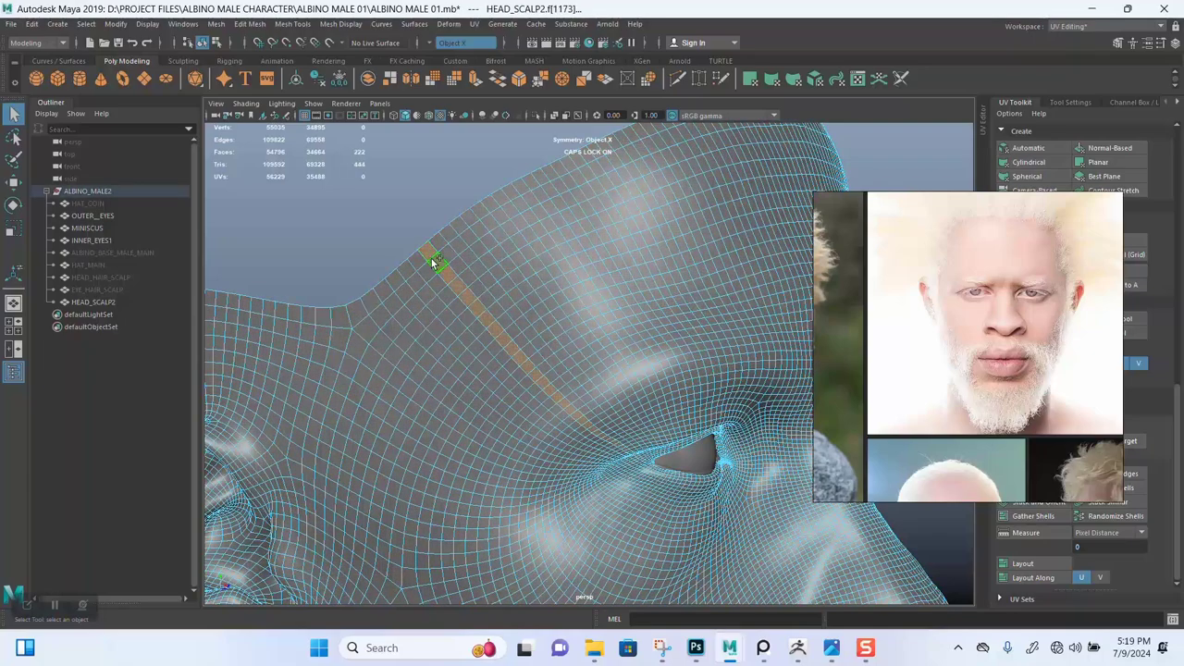
{"action": "right_click_drag", "start_coordinate": [557, 372], "coordinate": [474, 297], "text": "alt"}
{"action": "mouse_move", "coordinate": [473, 296]}
{"action": "left_mouse_down", "text": "alt"}
{"action": "mouse_move", "coordinate": [368, 321]}
{"action": "mouse_move", "coordinate": [404, 309]}
{"action": "mouse_move", "coordinate": [469, 316]}
{"action": "left_mouse_up", "text": "alt"}
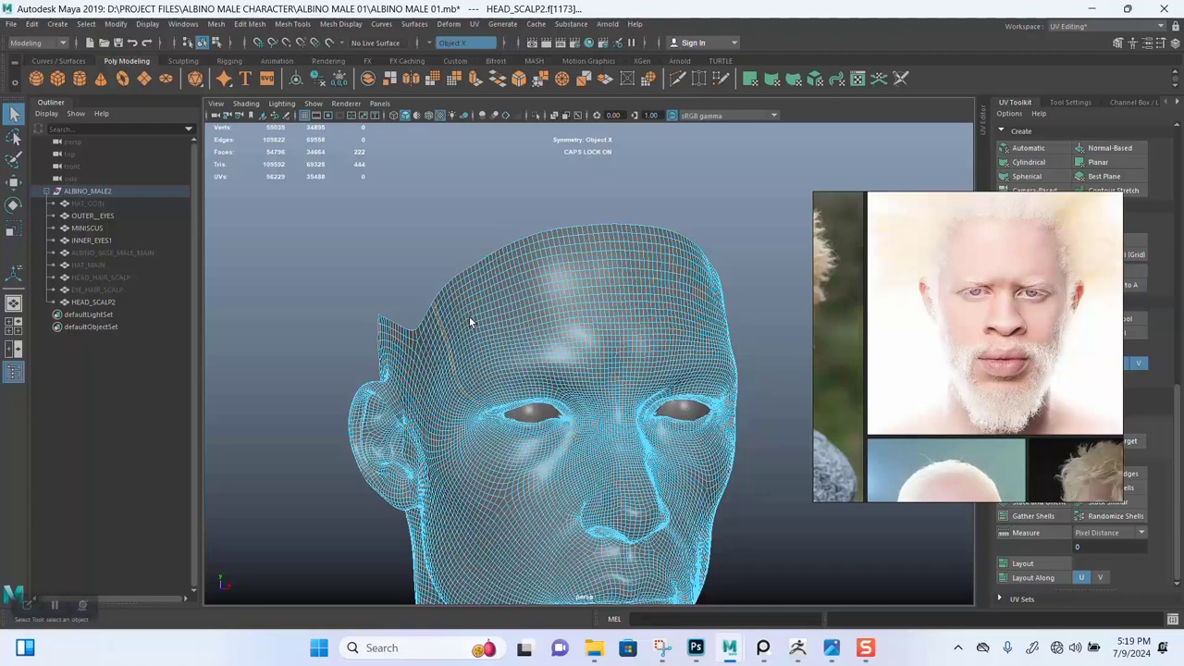
{"action": "left_click", "coordinate": [529, 304]}
Select the forehead's connected shell to test the cut, then return HEAD_SCALP2 to object mode and isolate it in the view.
{"action": "left_click_drag", "start_coordinate": [511, 333], "coordinate": [558, 334], "text": "alt"}
{"action": "right_click_drag", "start_coordinate": [557, 335], "coordinate": [582, 410], "text": "alt"}
{"action": "double_click", "coordinate": [584, 320]}
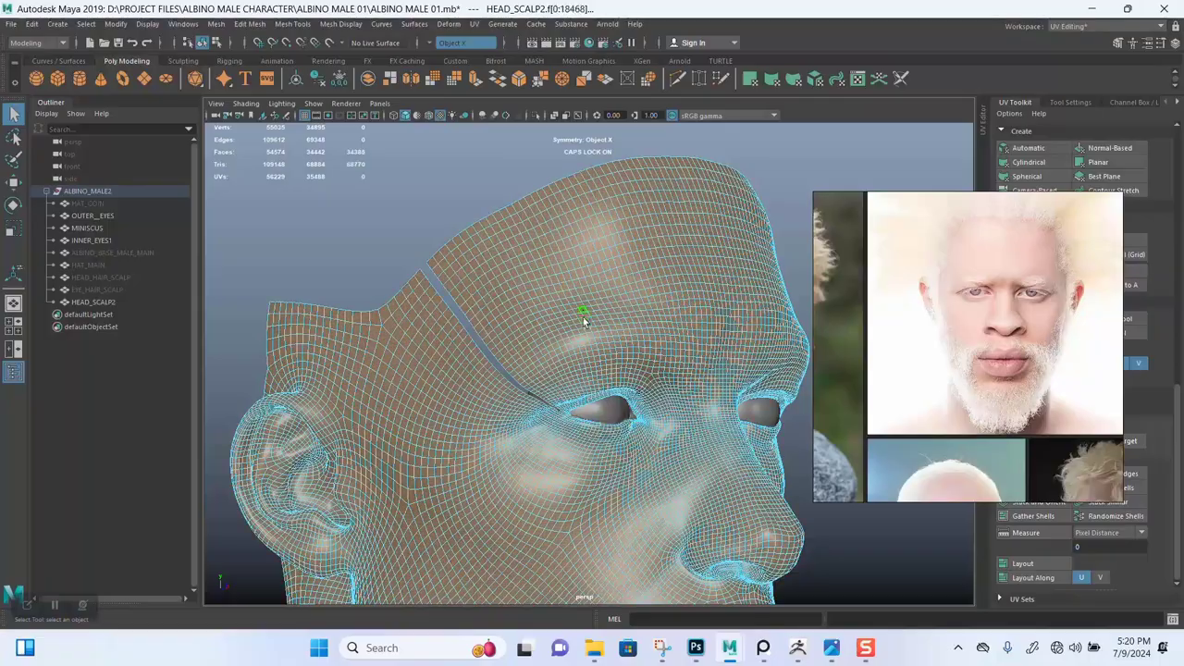
{"action": "left_click_drag", "start_coordinate": [583, 319], "coordinate": [584, 291], "text": "alt"}
{"action": "right_click", "coordinate": [593, 198]}
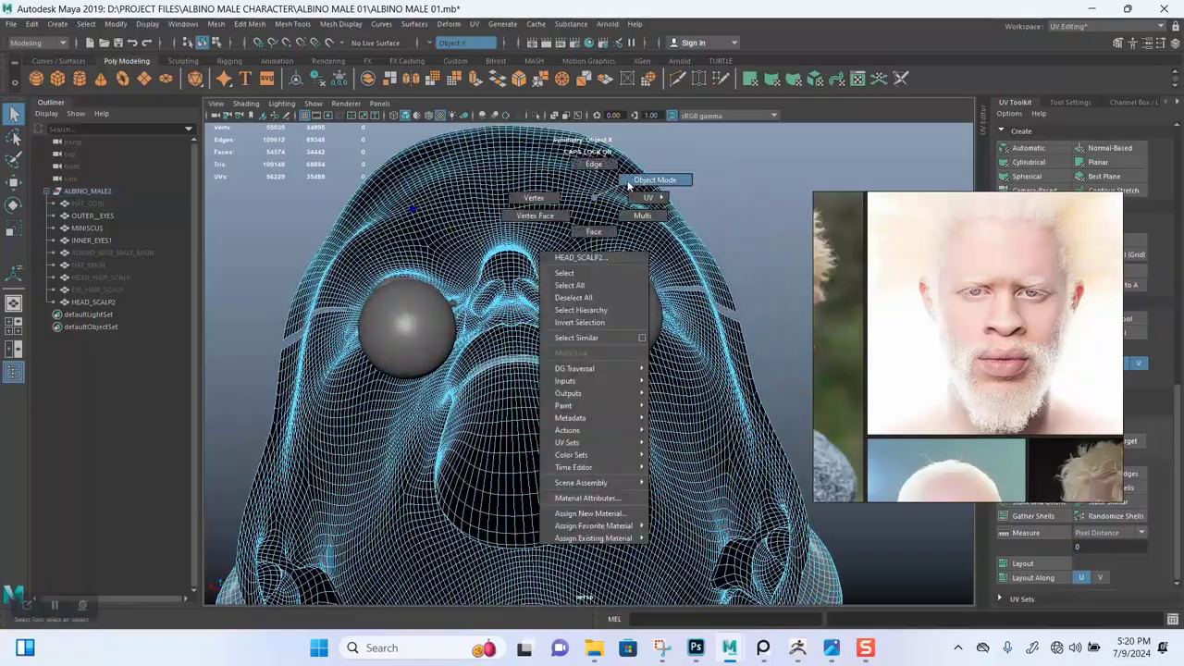
{"action": "left_click", "coordinate": [629, 182]}
{"action": "left_click", "coordinate": [535, 117]}
Examine the temple cuts, eyelids and inner eye corners for places where the forehead still connects to the lower face.
{"action": "right_click_drag", "start_coordinate": [555, 277], "coordinate": [563, 312], "text": "alt"}
{"action": "left_click_drag", "start_coordinate": [563, 313], "coordinate": [557, 318], "text": "alt"}
{"action": "middle_click_drag", "start_coordinate": [685, 306], "coordinate": [504, 356], "text": "alt"}
{"action": "right_click_drag", "start_coordinate": [504, 356], "coordinate": [521, 504], "text": "alt"}
{"action": "left_click_drag", "start_coordinate": [514, 277], "coordinate": [524, 378], "text": "alt"}
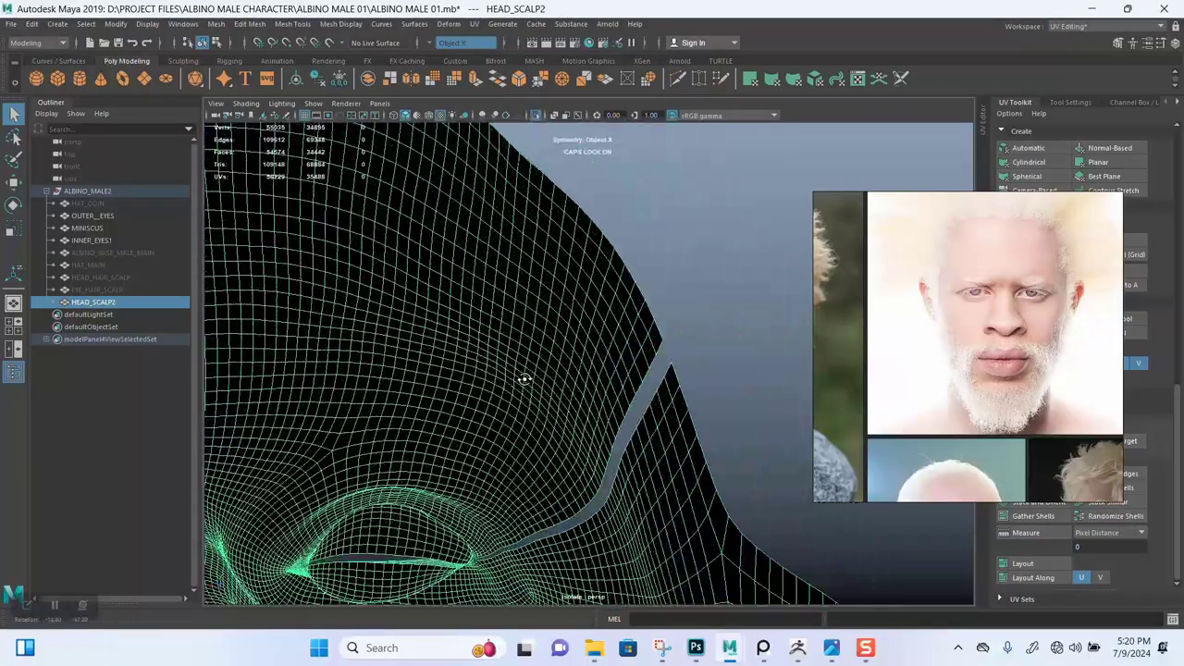
{"action": "middle_click_drag", "start_coordinate": [490, 446], "coordinate": [500, 231], "text": "alt"}
{"action": "right_click_drag", "start_coordinate": [495, 296], "coordinate": [514, 421], "text": "alt"}
{"action": "left_click_drag", "start_coordinate": [395, 325], "coordinate": [413, 209], "text": "alt"}
{"action": "right_click_drag", "start_coordinate": [426, 277], "coordinate": [524, 385], "text": "alt"}
{"action": "left_click_drag", "start_coordinate": [523, 386], "coordinate": [488, 323], "text": "alt"}
{"action": "middle_click_drag", "start_coordinate": [488, 324], "coordinate": [496, 352], "text": "alt"}
{"action": "left_click_drag", "start_coordinate": [495, 352], "coordinate": [480, 318], "text": "alt"}
{"action": "middle_click_drag", "start_coordinate": [480, 318], "coordinate": [448, 301], "text": "alt"}
{"action": "right_click_drag", "start_coordinate": [319, 311], "coordinate": [368, 320], "text": "alt"}
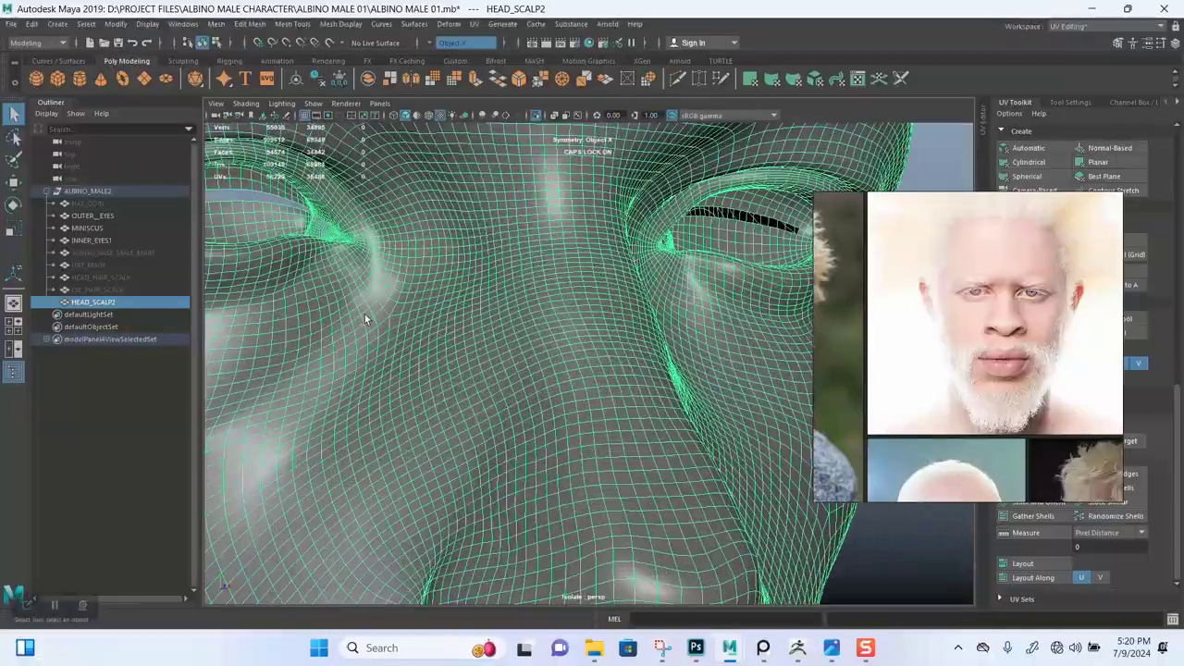
{"action": "middle_click_drag", "start_coordinate": [367, 320], "coordinate": [598, 388], "text": "alt"}
Select the face loop crossing the nose bridge between the inner eye corners and delete it.
{"action": "left_click_drag", "start_coordinate": [497, 309], "coordinate": [341, 378], "text": "alt"}
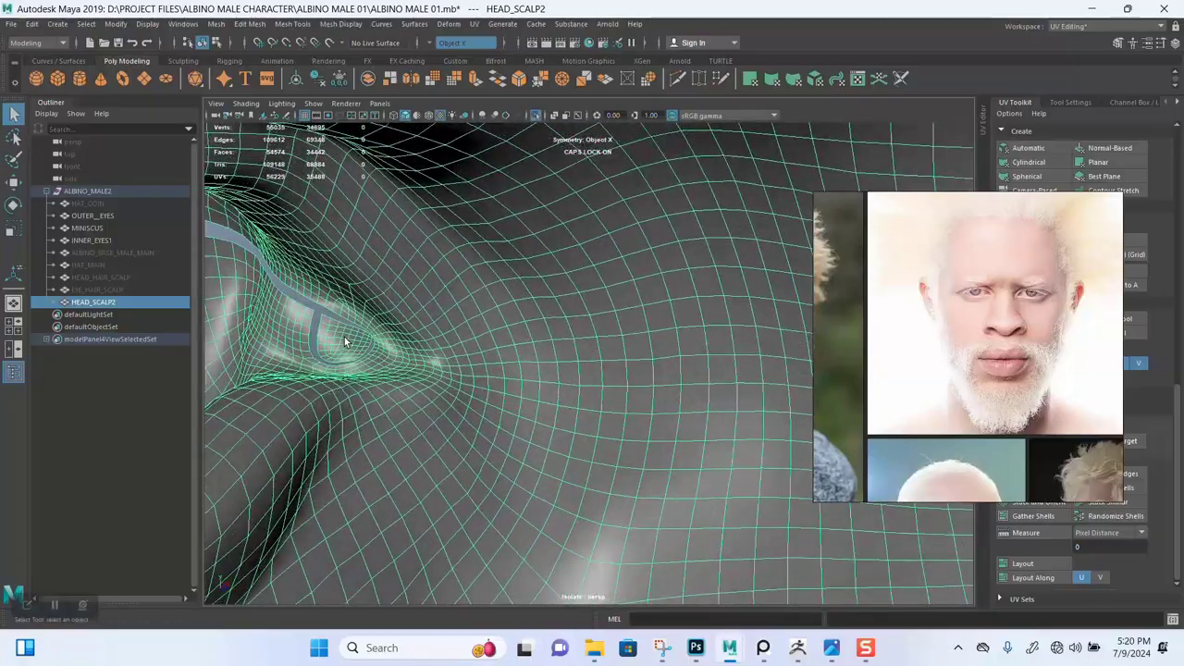
{"action": "left_click_drag", "start_coordinate": [345, 335], "coordinate": [427, 314], "text": "alt"}
{"action": "right_click_drag", "start_coordinate": [426, 314], "coordinate": [444, 351]}
{"action": "left_click", "coordinate": [447, 351]}
{"action": "double_click", "coordinate": [458, 349], "text": "shift"}
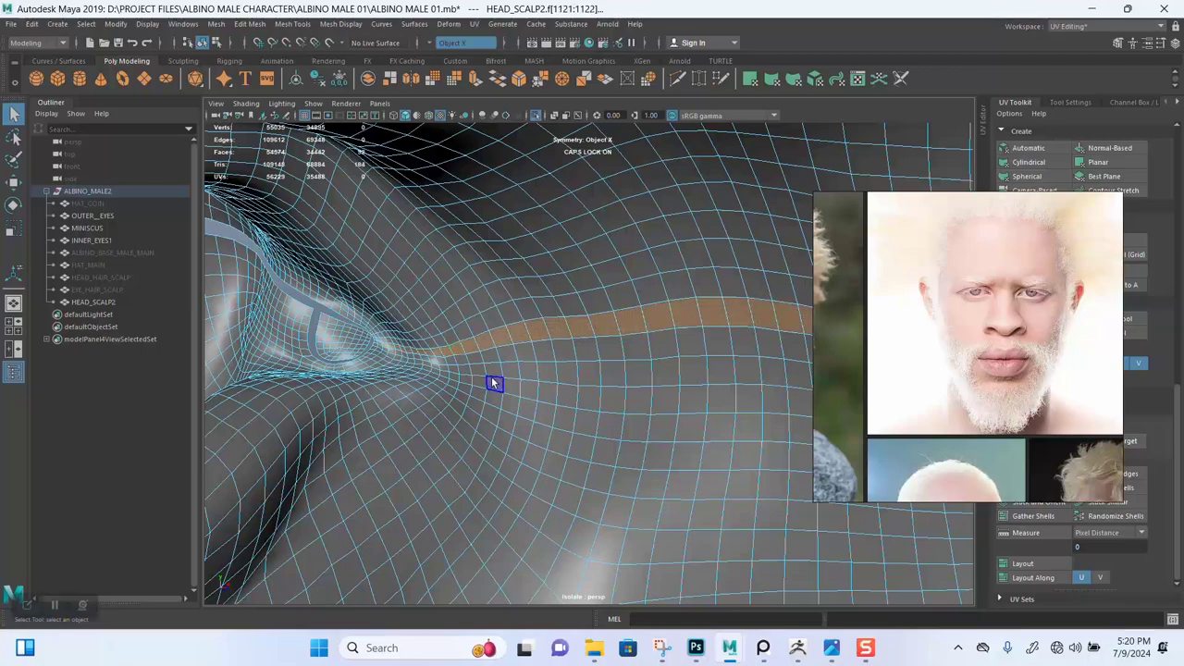
{"action": "key", "text": "Delete"}
{"action": "right_click_drag", "start_coordinate": [528, 404], "coordinate": [508, 272], "text": "alt"}
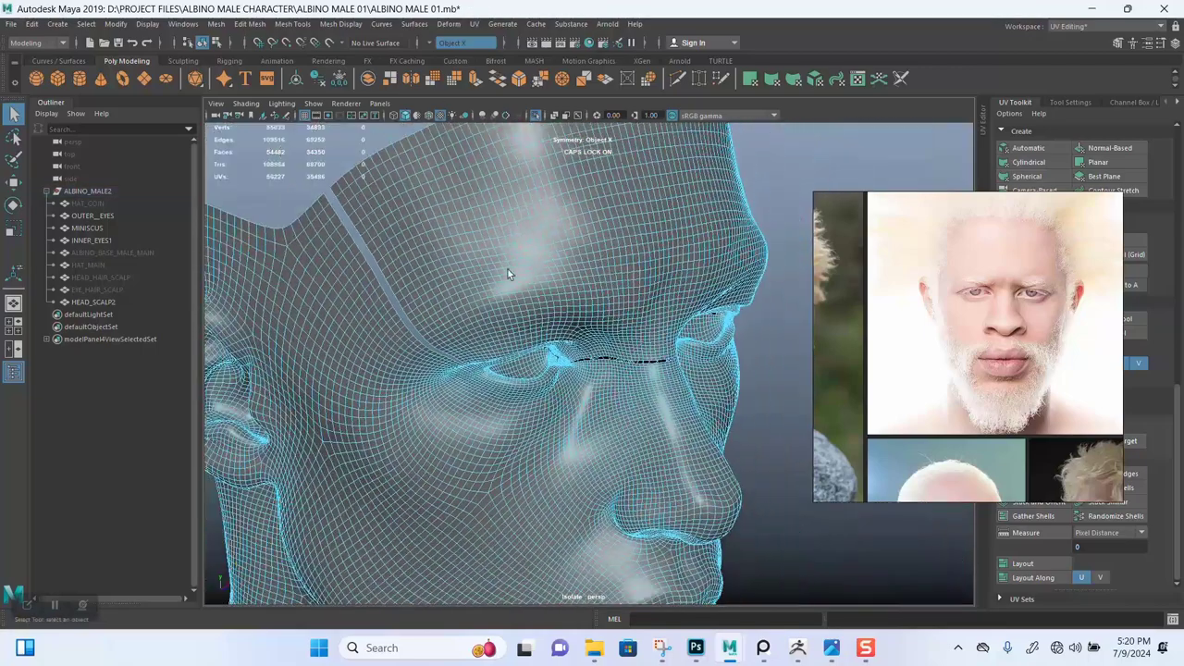
Examine the forehead, eye sockets and inner eye corner for faces still joining the upper and lower parts of the head.
{"action": "left_click_drag", "start_coordinate": [507, 274], "coordinate": [518, 207], "text": "alt"}
{"action": "left_click", "coordinate": [516, 212]}
{"action": "left_click", "coordinate": [639, 337]}
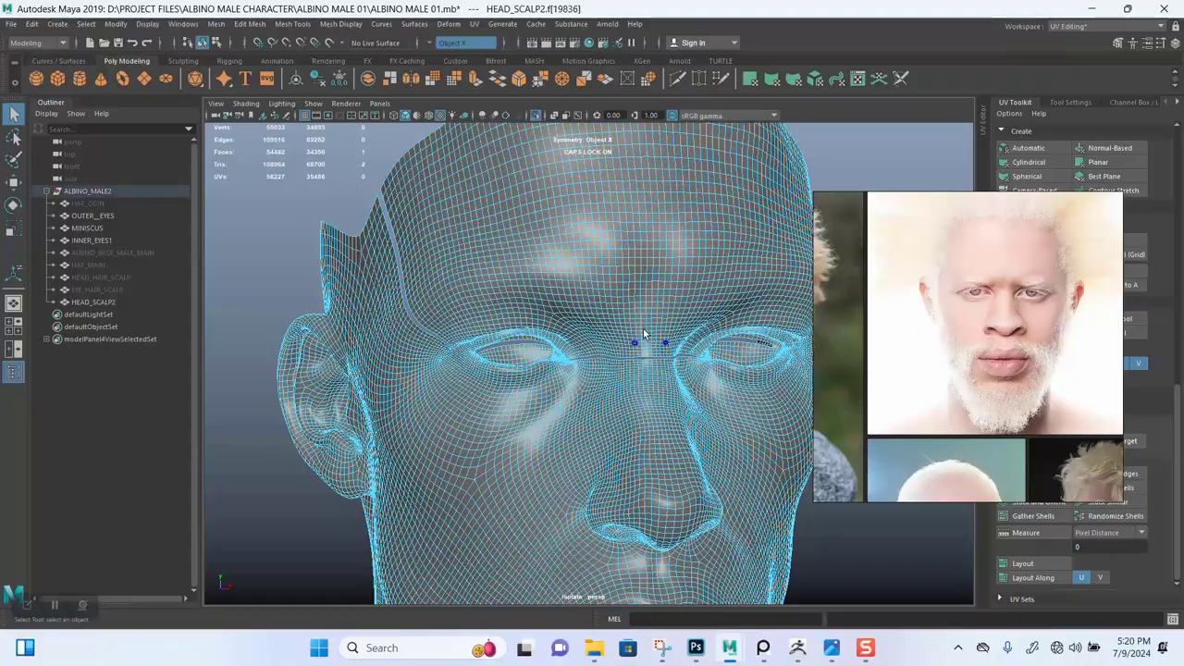
{"action": "middle_click_drag", "start_coordinate": [638, 335], "coordinate": [528, 291], "text": "alt"}
{"action": "left_click_drag", "start_coordinate": [582, 305], "coordinate": [518, 321], "text": "alt"}
{"action": "right_click_drag", "start_coordinate": [519, 321], "coordinate": [460, 500], "text": "alt"}
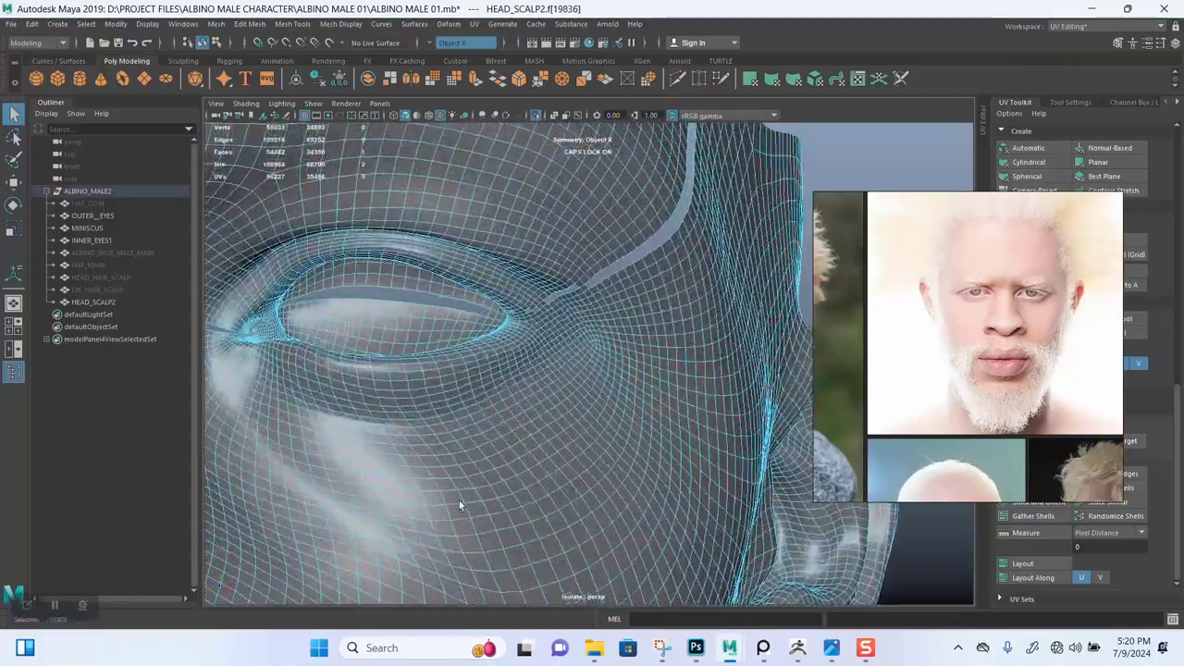
{"action": "left_click_drag", "start_coordinate": [460, 500], "coordinate": [463, 298], "text": "alt"}
{"action": "right_click_drag", "start_coordinate": [463, 298], "coordinate": [500, 503], "text": "alt"}
{"action": "left_click_drag", "start_coordinate": [499, 502], "coordinate": [463, 366], "text": "alt"}
{"action": "right_click_drag", "start_coordinate": [463, 366], "coordinate": [397, 365], "text": "alt"}
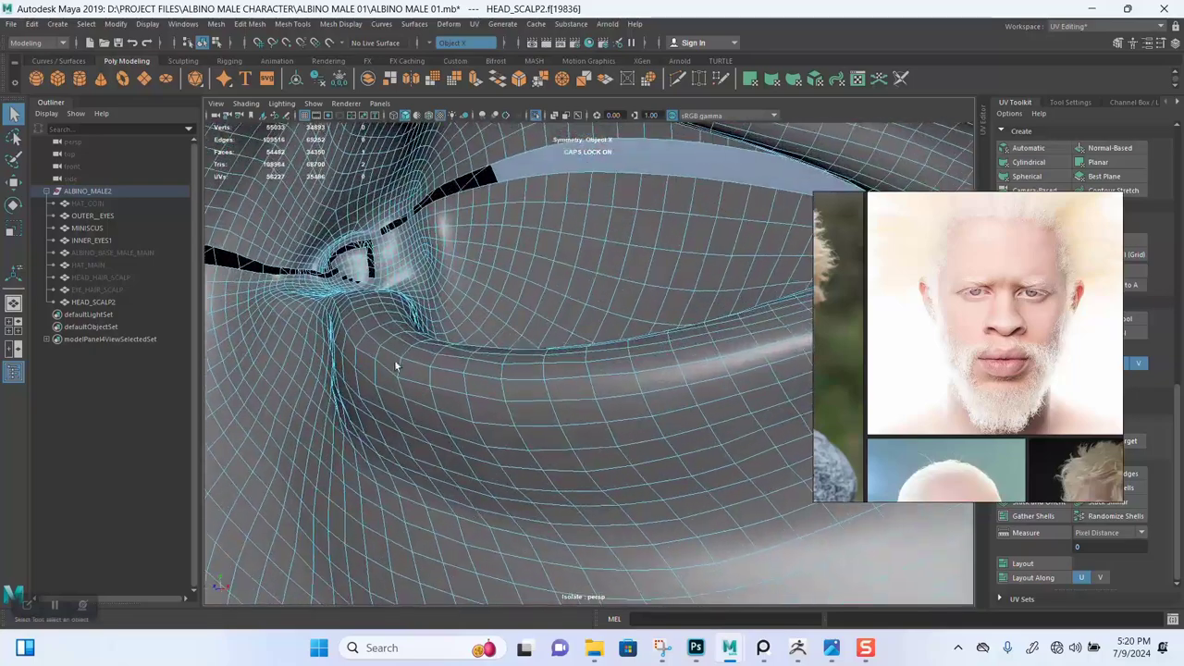
Select the border faces around the leftover patch inside the inner eye corner and delete them.
{"action": "left_click_drag", "start_coordinate": [397, 365], "coordinate": [402, 357], "text": "alt"}
{"action": "right_click_drag", "start_coordinate": [402, 356], "coordinate": [388, 414], "text": "alt"}
{"action": "left_click_drag", "start_coordinate": [389, 414], "coordinate": [360, 292], "text": "alt"}
{"action": "right_click", "coordinate": [361, 282]}
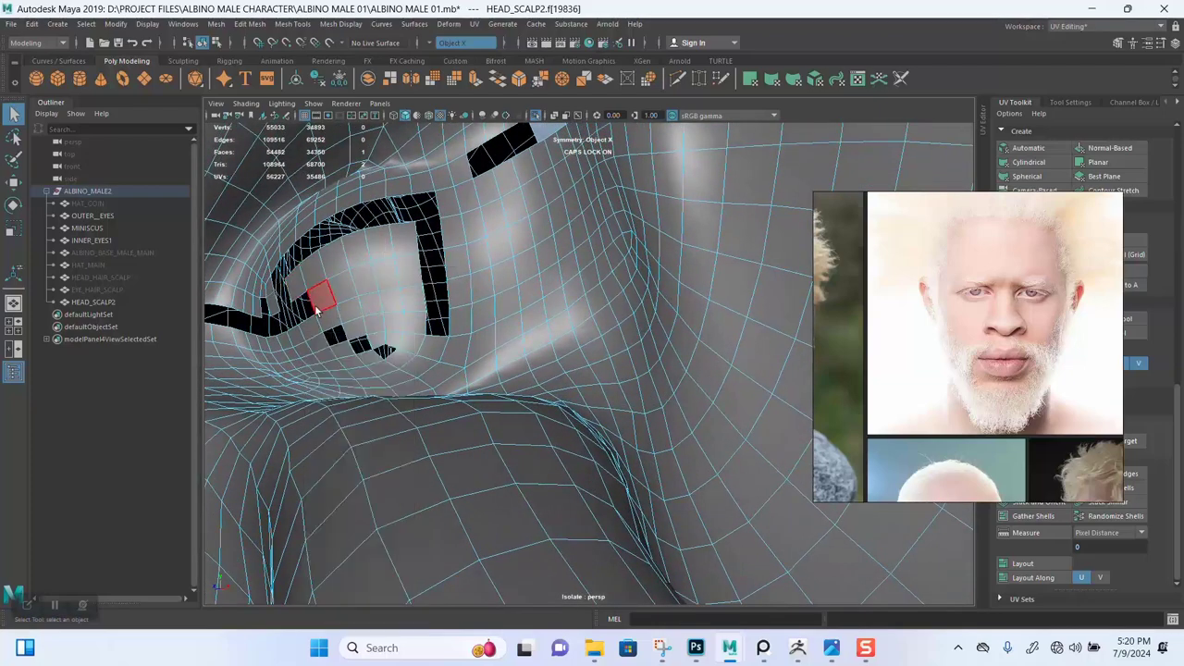
{"action": "left_click", "coordinate": [310, 267], "text": "shift"}
{"action": "left_click", "coordinate": [319, 264], "text": "shift"}
{"action": "left_click", "coordinate": [359, 252], "text": "shift"}
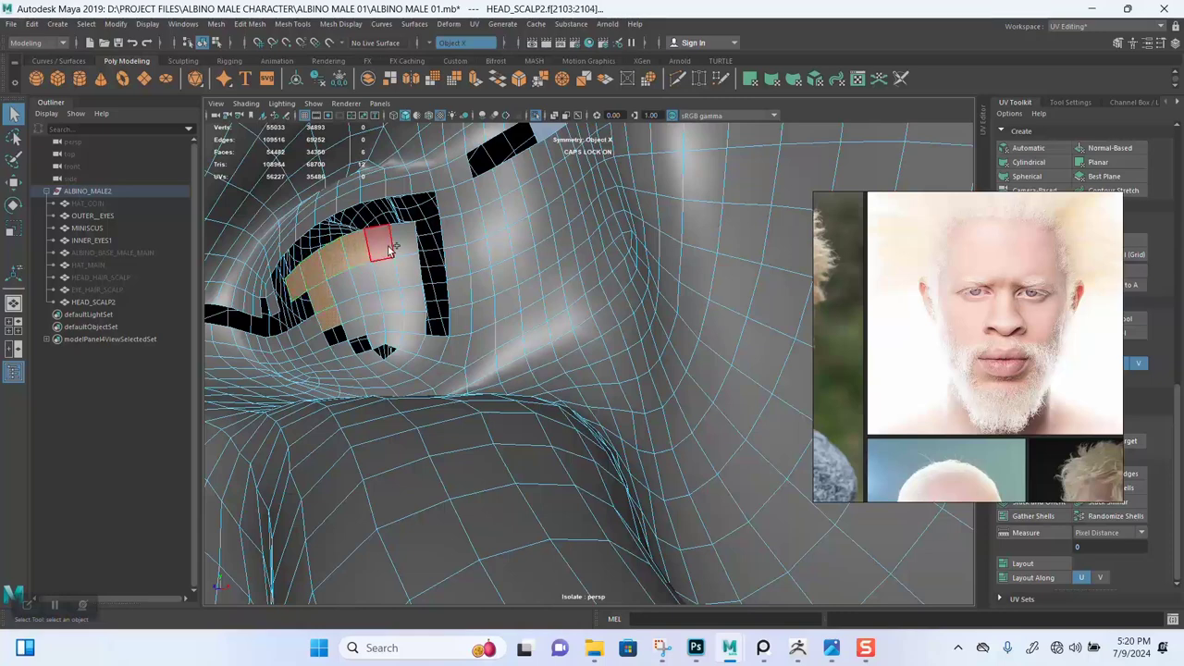
{"action": "left_click", "coordinate": [390, 250], "text": "shift"}
{"action": "left_click", "coordinate": [405, 269], "text": "shift"}
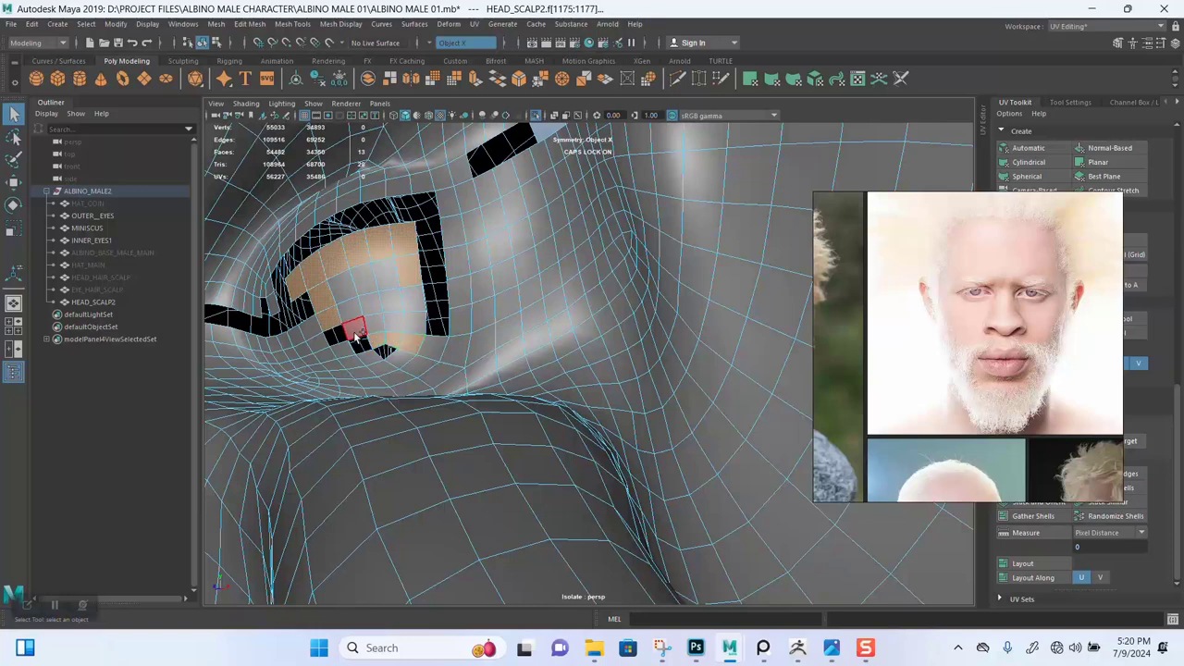
{"action": "key", "text": "Delete"}
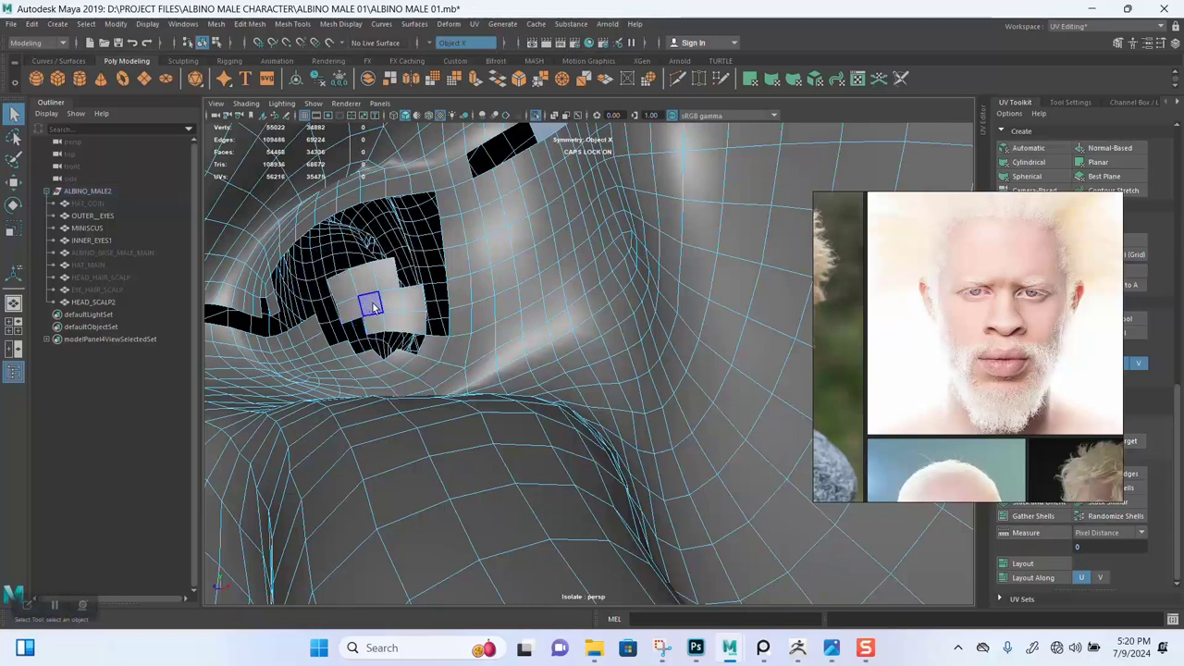
Delete the leftover patch faces inside the inner eye corner and select the connected shell to test the split.
{"action": "left_click", "coordinate": [407, 324]}
{"action": "key", "text": "Delete"}
{"action": "double_click", "coordinate": [404, 303]}
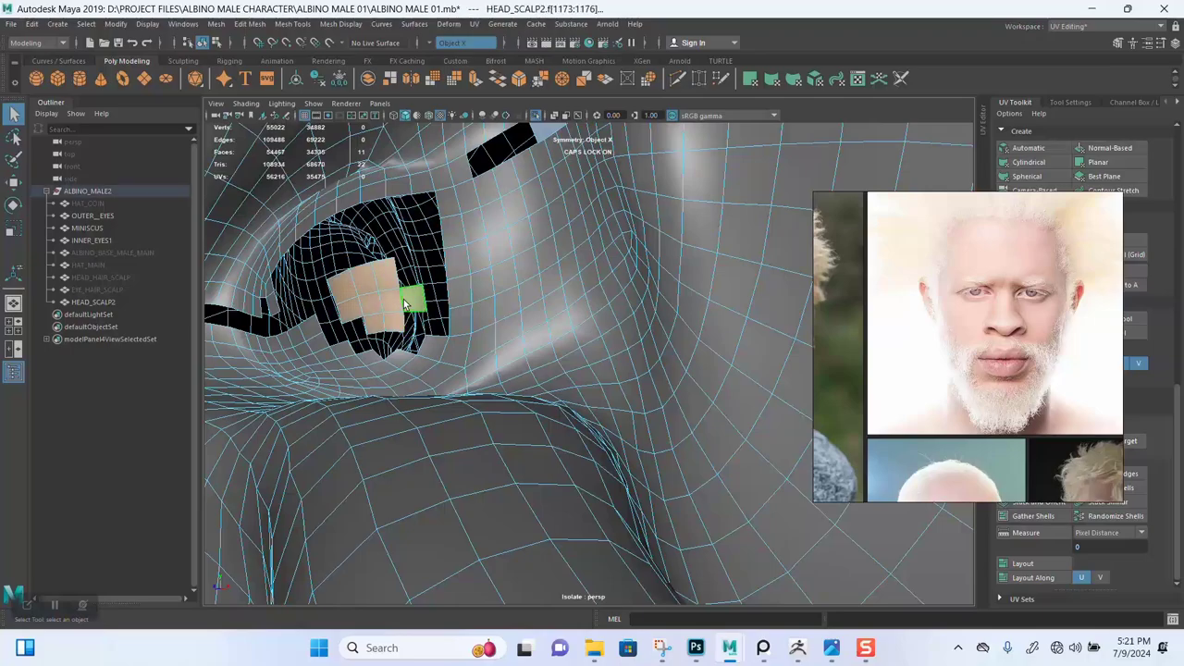
{"action": "key", "text": "Delete"}
{"action": "double_click", "coordinate": [452, 319]}
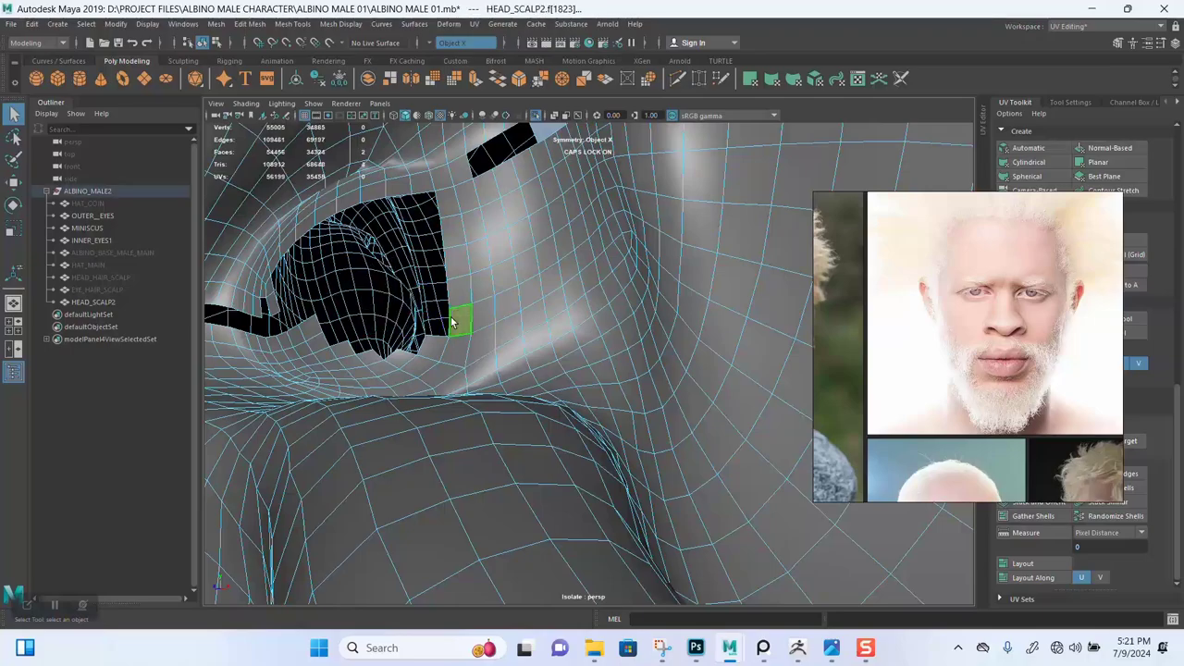
{"action": "right_click_drag", "start_coordinate": [469, 324], "coordinate": [338, 123], "text": "alt"}
{"action": "left_click_drag", "start_coordinate": [338, 123], "coordinate": [477, 329], "text": "alt"}
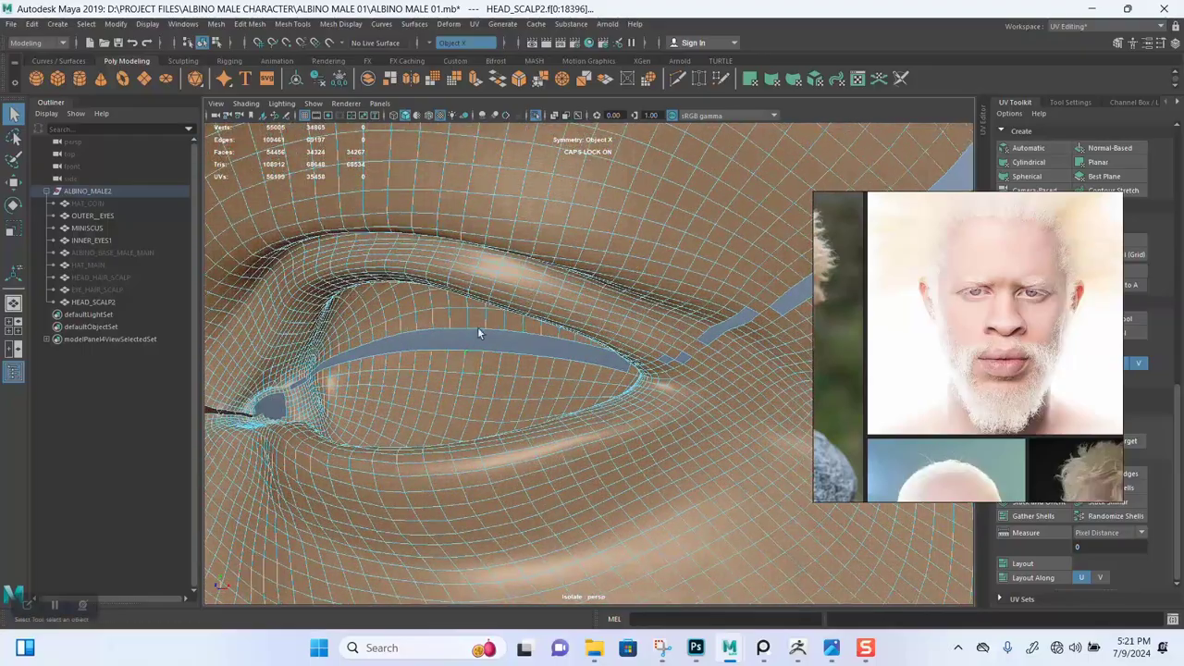
Select the faces bridging the cut between the temple and the outer eye corner and delete them.
{"action": "left_click", "coordinate": [470, 341]}
{"action": "middle_click_drag", "start_coordinate": [420, 337], "coordinate": [329, 248], "text": "alt"}
{"action": "right_click_drag", "start_coordinate": [495, 346], "coordinate": [583, 388], "text": "alt"}
{"action": "left_click_drag", "start_coordinate": [583, 388], "coordinate": [504, 347], "text": "alt"}
{"action": "right_click_drag", "start_coordinate": [504, 346], "coordinate": [551, 365], "text": "alt"}
{"action": "left_click_drag", "start_coordinate": [551, 365], "coordinate": [504, 144], "text": "alt"}
{"action": "middle_click_drag", "start_coordinate": [504, 144], "coordinate": [448, 272], "text": "alt"}
{"action": "right_click_drag", "start_coordinate": [448, 272], "coordinate": [480, 291], "text": "alt"}
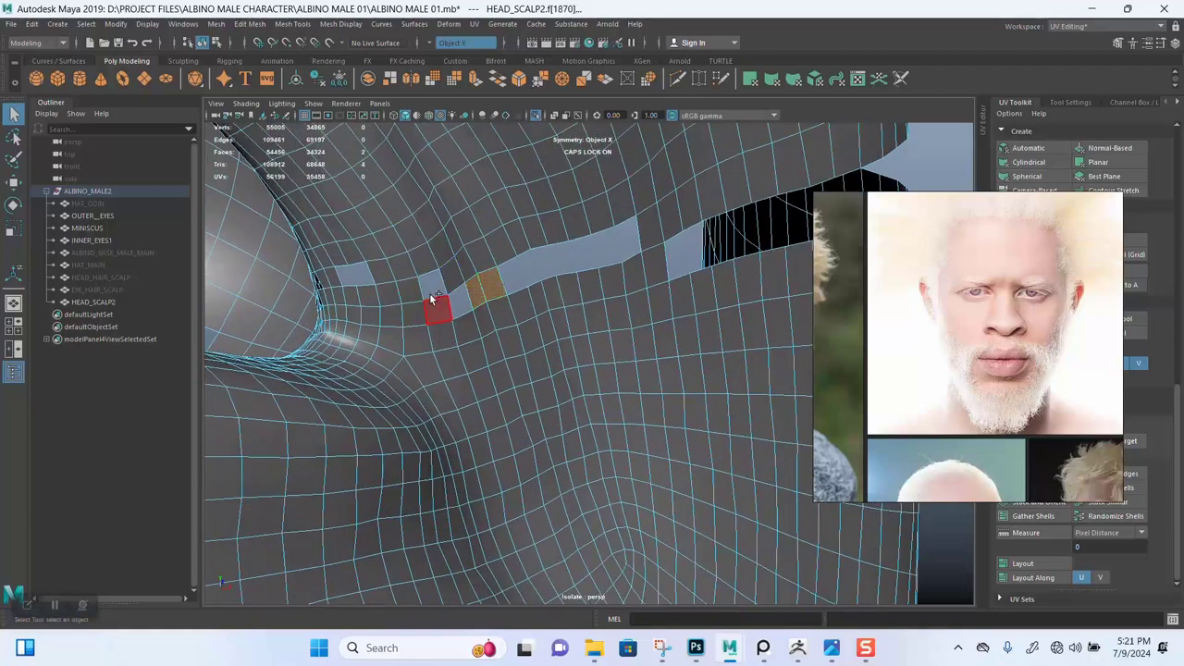
{"action": "left_click", "coordinate": [364, 298], "text": "shift"}
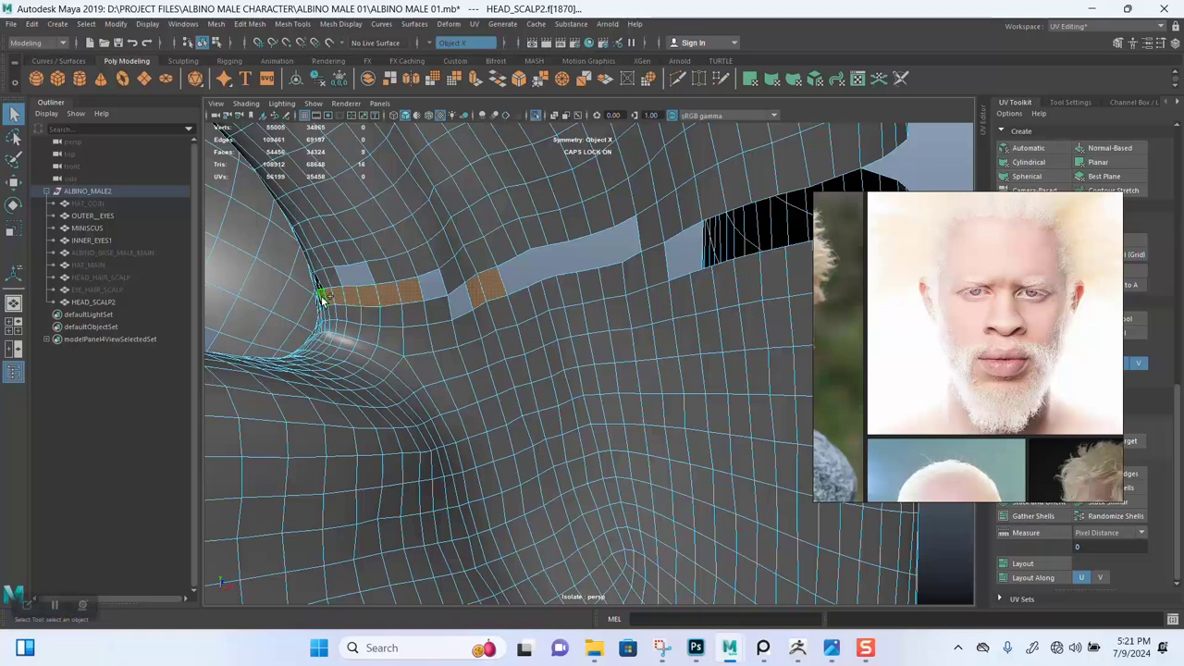
{"action": "key", "text": "Delete"}
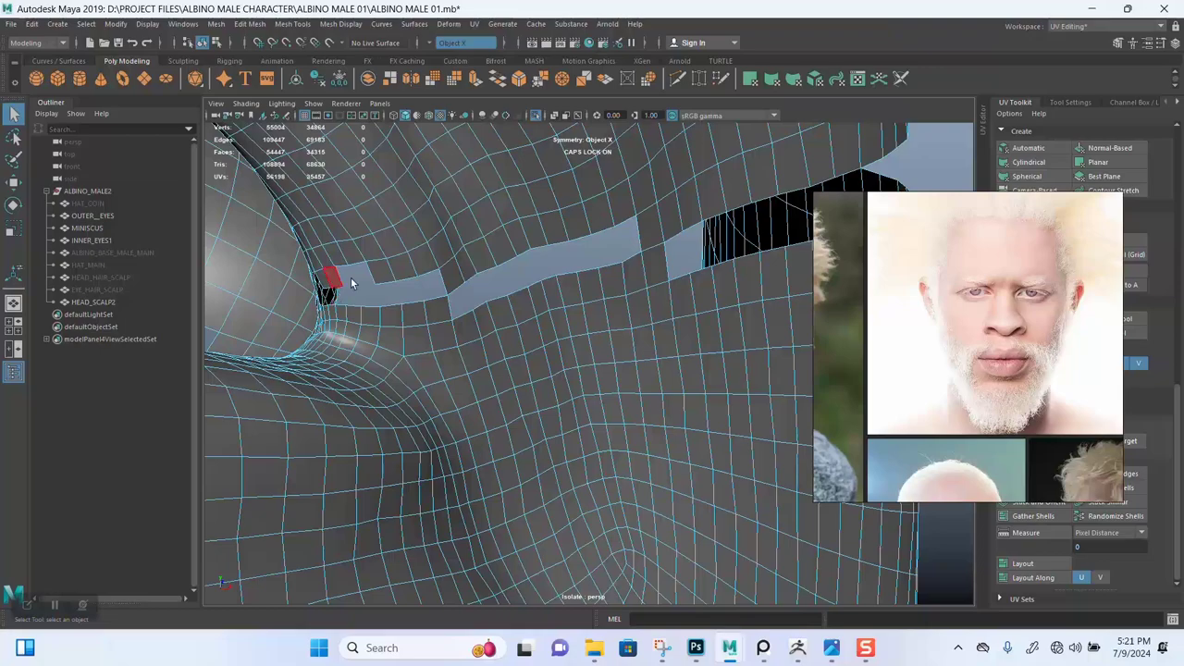
Select the face strip running from the temple around the outer eye corner to the eyelid cut and delete it.
{"action": "double_click", "coordinate": [405, 239]}
{"action": "left_click", "coordinate": [409, 238]}
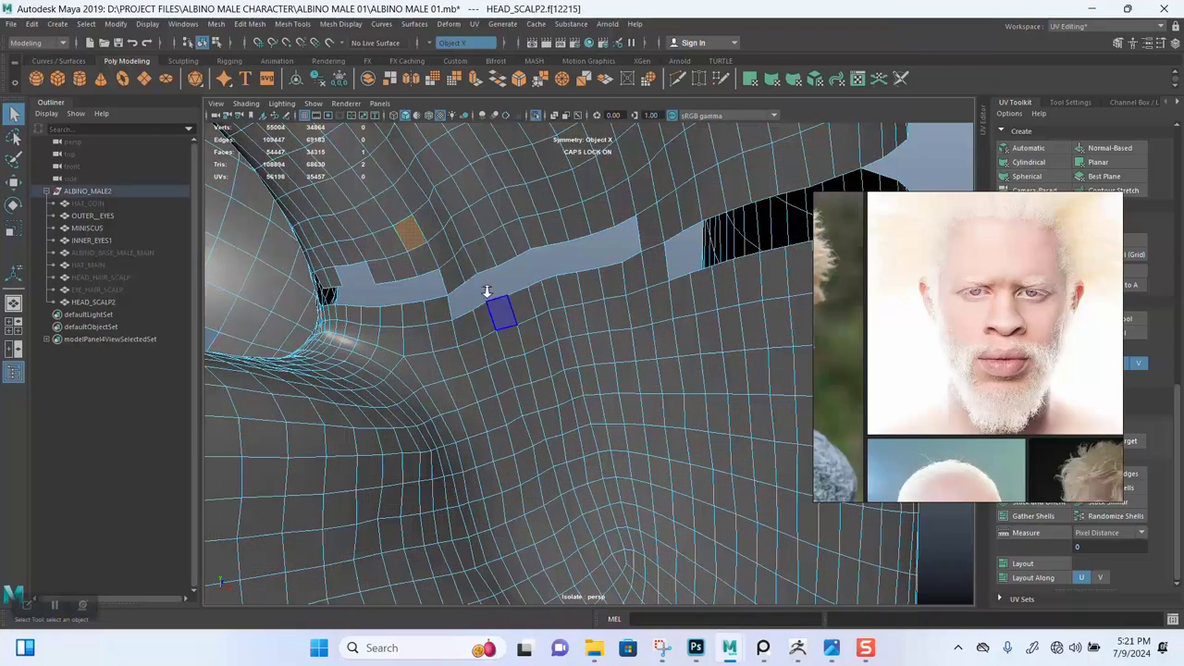
{"action": "left_click_drag", "start_coordinate": [487, 290], "coordinate": [449, 251], "text": "alt"}
{"action": "middle_click_drag", "start_coordinate": [449, 251], "coordinate": [468, 299], "text": "alt"}
{"action": "left_click_drag", "start_coordinate": [468, 300], "coordinate": [362, 290], "text": "alt"}
{"action": "middle_click_drag", "start_coordinate": [362, 290], "coordinate": [384, 310], "text": "alt"}
{"action": "left_click_drag", "start_coordinate": [383, 312], "coordinate": [304, 245], "text": "alt"}
{"action": "double_click", "coordinate": [340, 267], "text": "shift"}
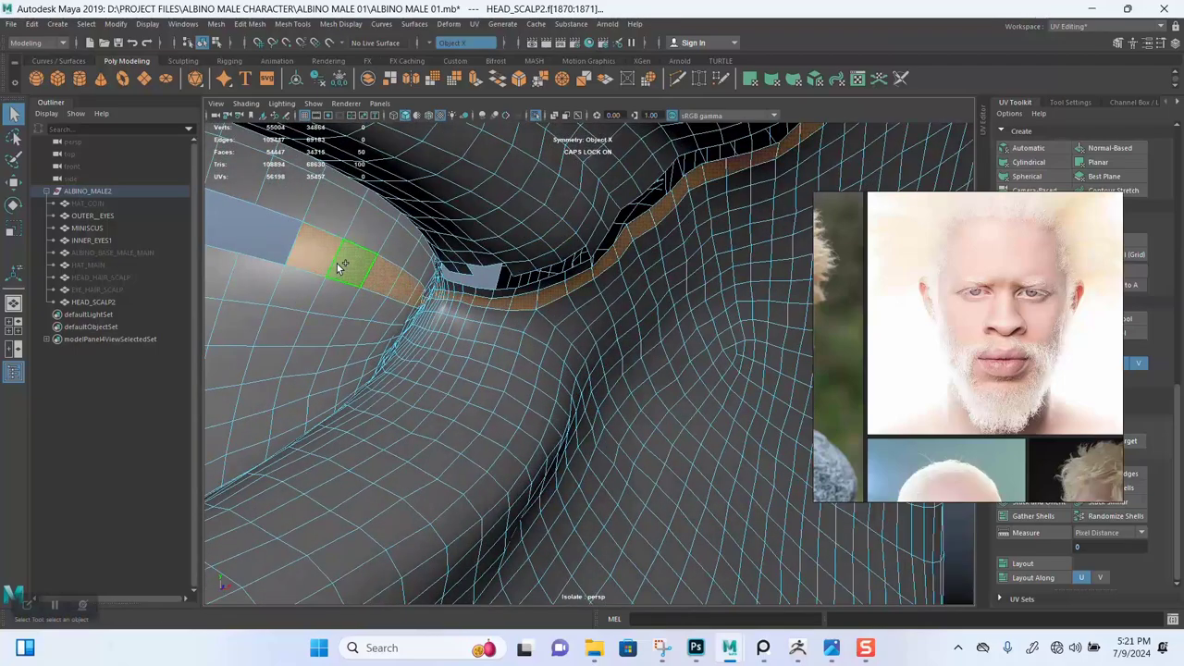
{"action": "scroll", "coordinate": [337, 263], "scroll_direction": "down", "scroll_amount": 10}
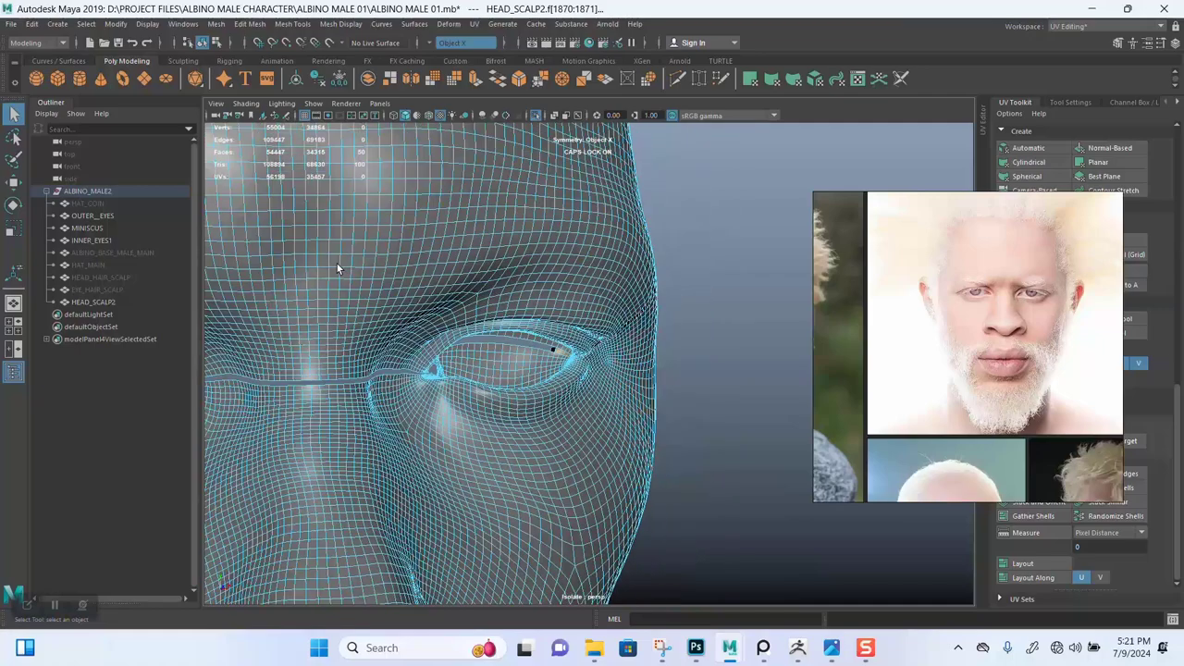
{"action": "key", "text": "Delete"}
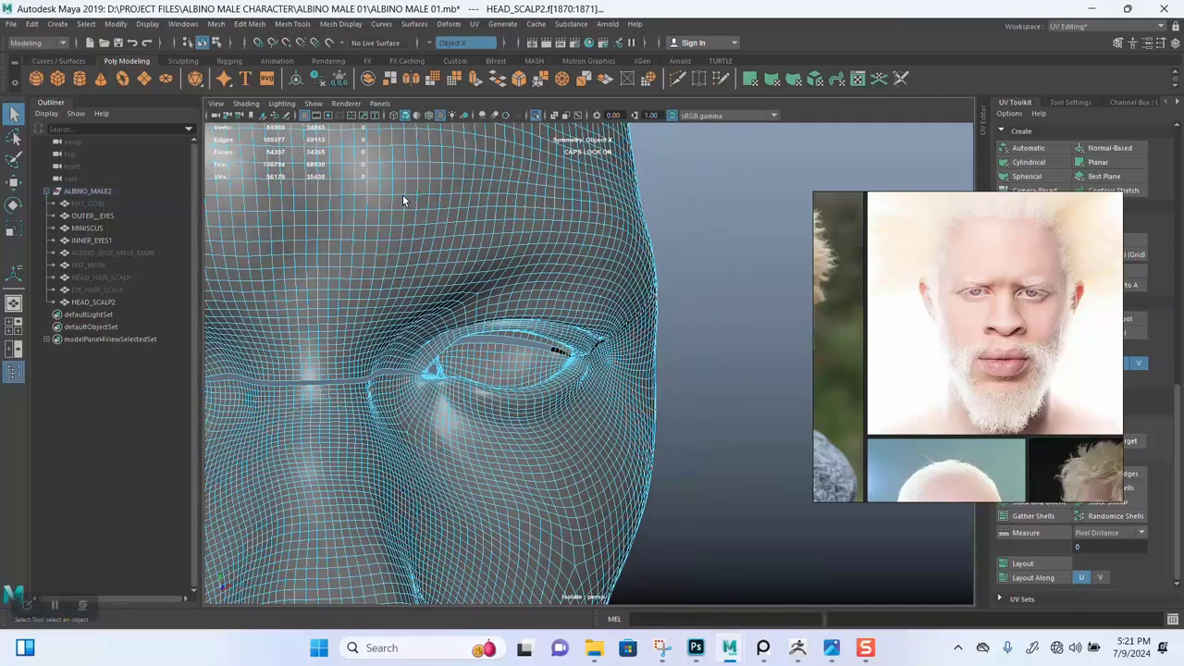
Test the head for remaining connections and delete the faces bridging the cut above the inner eye corner opening.
{"action": "double_click", "coordinate": [402, 195]}
{"action": "left_click_drag", "start_coordinate": [402, 208], "coordinate": [415, 216], "text": "alt"}
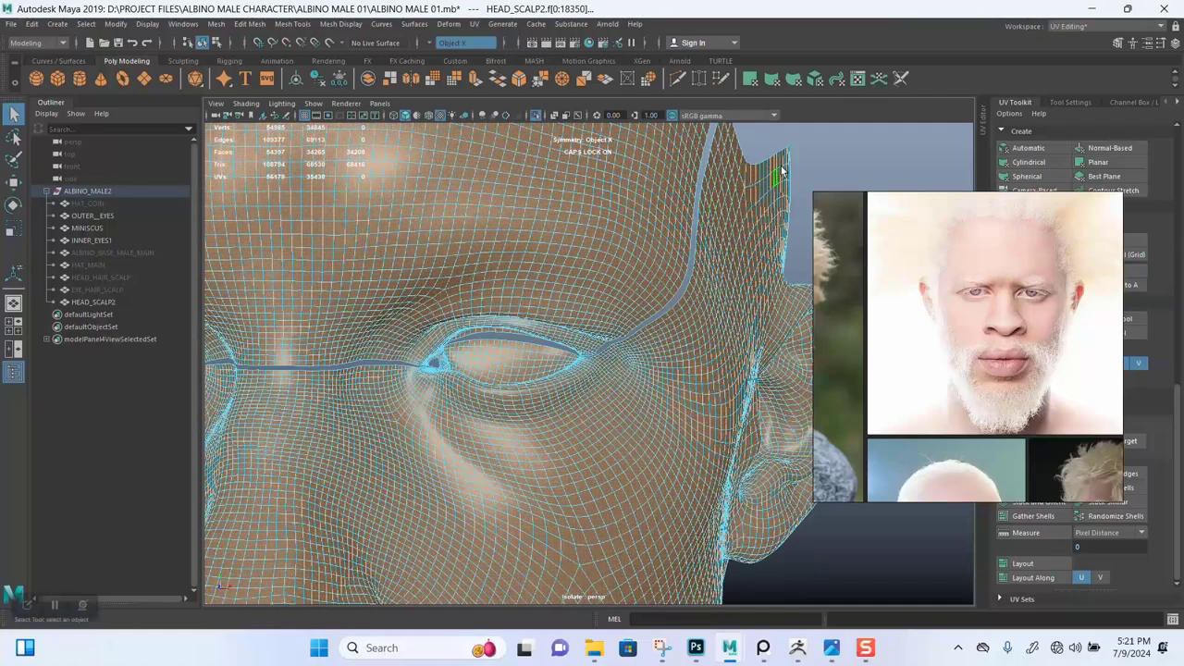
{"action": "left_click", "coordinate": [810, 164]}
{"action": "left_click_drag", "start_coordinate": [685, 220], "coordinate": [345, 289], "text": "alt"}
{"action": "left_click", "coordinate": [301, 254]}
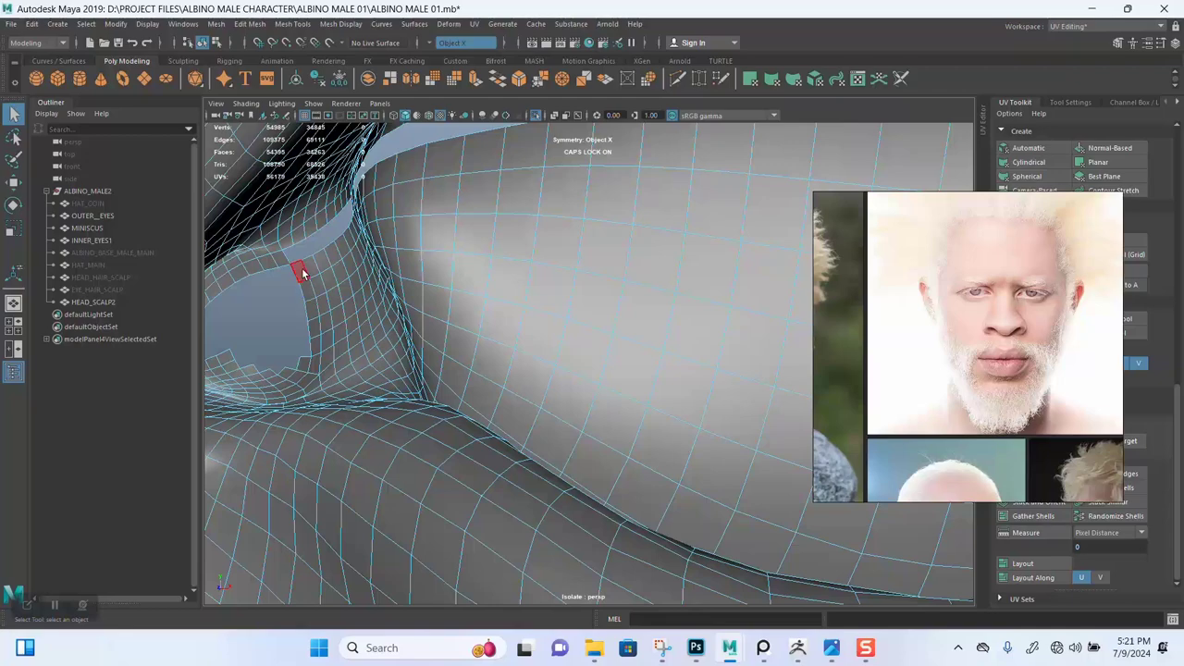
{"action": "left_click", "coordinate": [302, 272]}
{"action": "left_click_drag", "start_coordinate": [327, 275], "coordinate": [304, 298], "text": "alt"}
{"action": "middle_click_drag", "start_coordinate": [305, 298], "coordinate": [337, 272], "text": "alt"}
Delete the face still bridging the eyelid cut near the inner eye corner.
{"action": "double_click", "coordinate": [346, 208]}
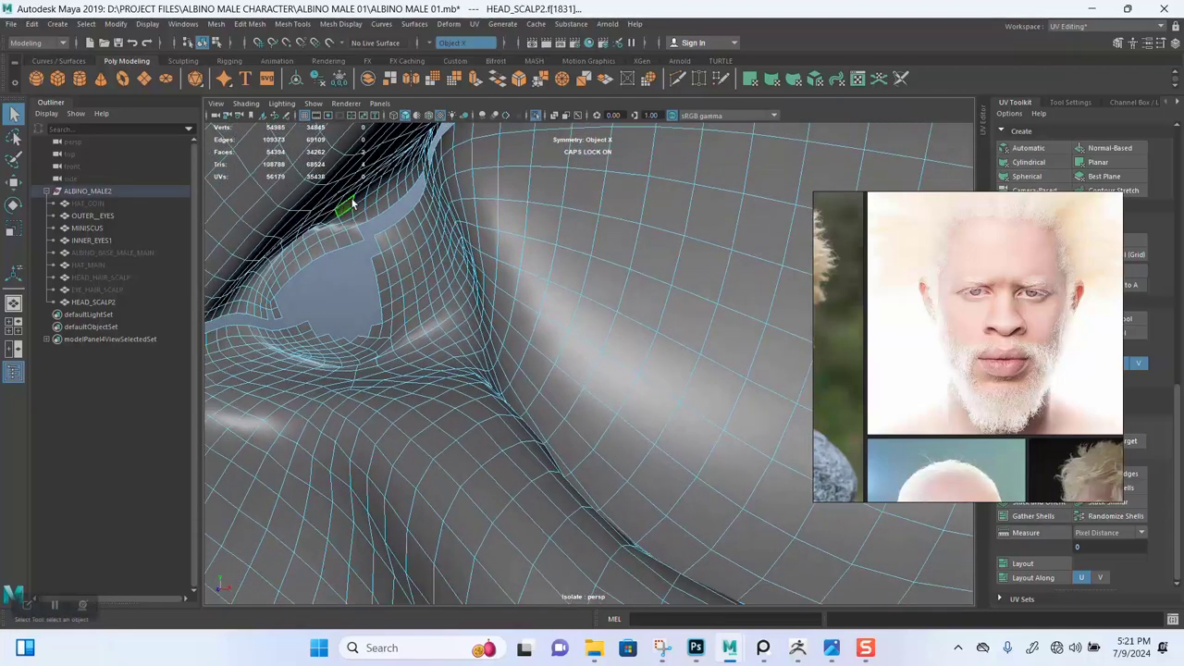
{"action": "scroll", "coordinate": [351, 250], "scroll_direction": "down", "scroll_amount": 3}
{"action": "left_click_drag", "start_coordinate": [350, 251], "coordinate": [529, 264], "text": "alt"}
{"action": "left_click", "coordinate": [555, 222]}
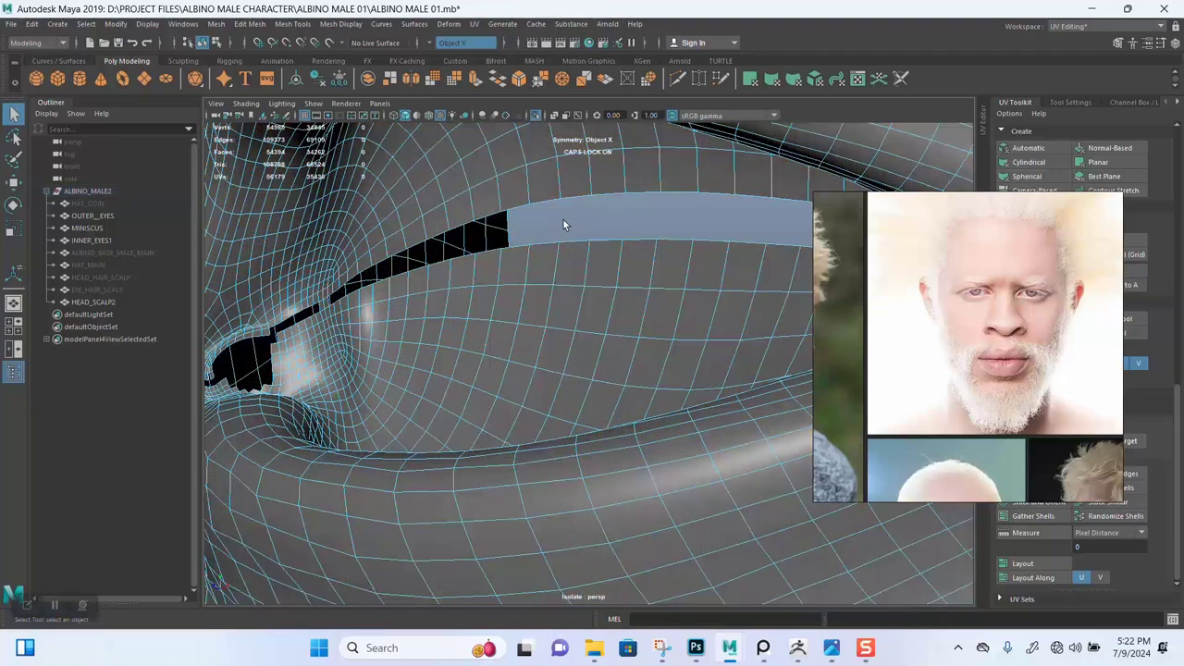
{"action": "left_click", "coordinate": [320, 305]}
{"action": "key", "text": "Delete"}
Select the whole separated forehead and upper head shell and delete it, keeping only the lower face and neck.
{"action": "double_click", "coordinate": [311, 255]}
{"action": "right_click_drag", "start_coordinate": [312, 256], "coordinate": [424, 204], "text": "alt"}
{"action": "key", "text": "Delete"}
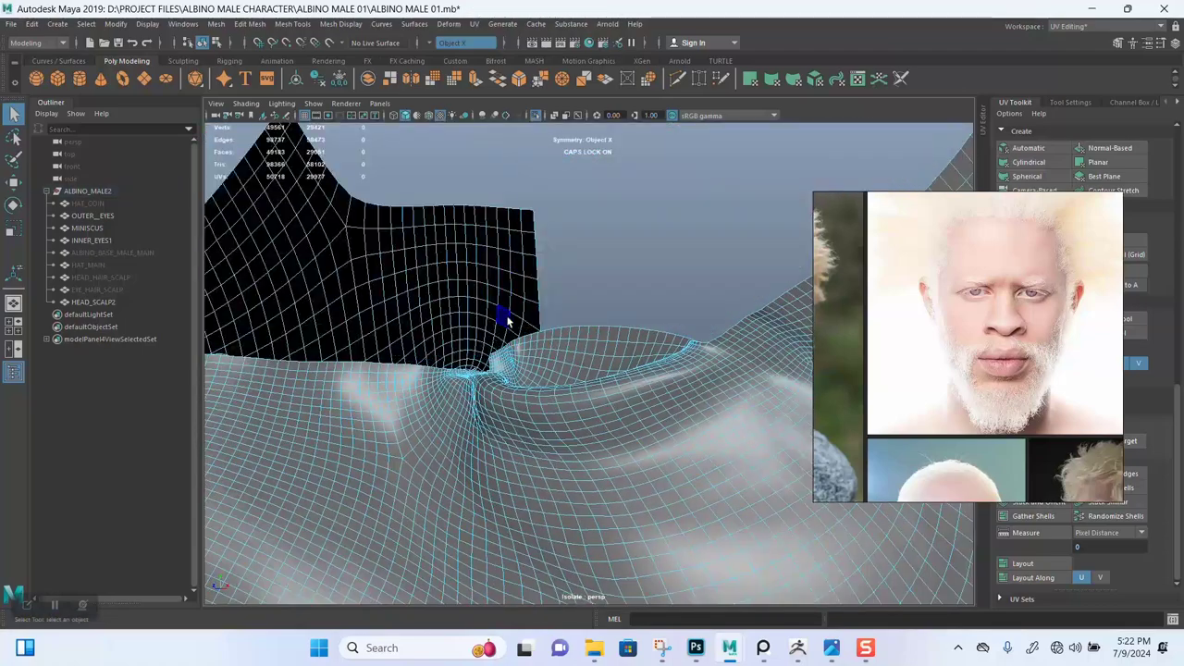
{"action": "right_click_drag", "start_coordinate": [505, 320], "coordinate": [497, 306], "text": "alt"}
{"action": "left_click_drag", "start_coordinate": [497, 307], "coordinate": [500, 218], "text": "alt"}
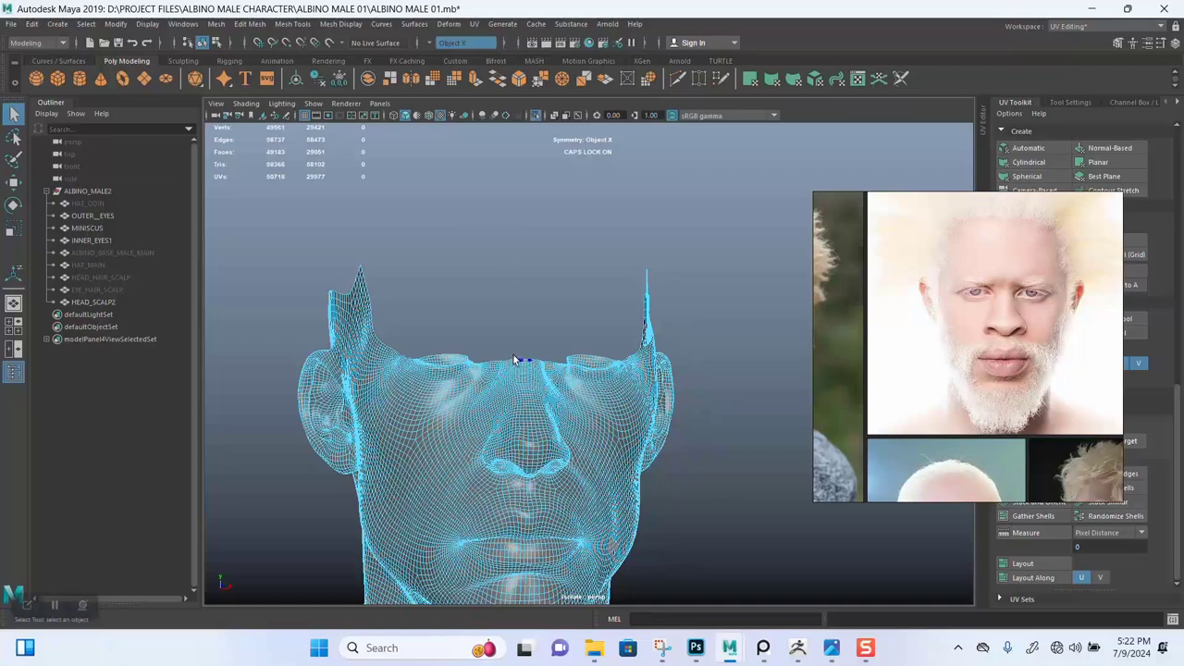
{"action": "left_click_drag", "start_coordinate": [514, 361], "coordinate": [547, 255], "text": "alt"}
{"action": "left_click_drag", "start_coordinate": [460, 335], "coordinate": [727, 259], "text": "alt"}
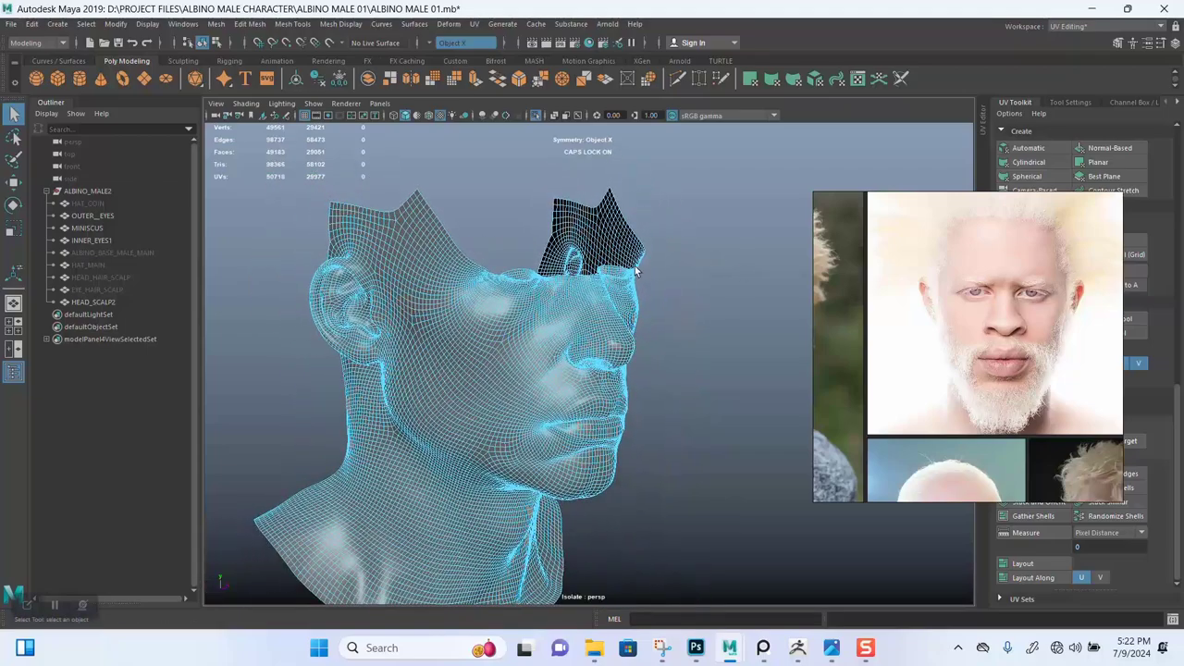
Return the trimmed lower-face mesh to object mode and save the scene.
{"action": "right_click_drag", "start_coordinate": [524, 276], "coordinate": [575, 256]}
{"action": "left_click", "coordinate": [739, 237]}
{"action": "scroll", "coordinate": [499, 353], "scroll_direction": "up", "scroll_amount": 2}
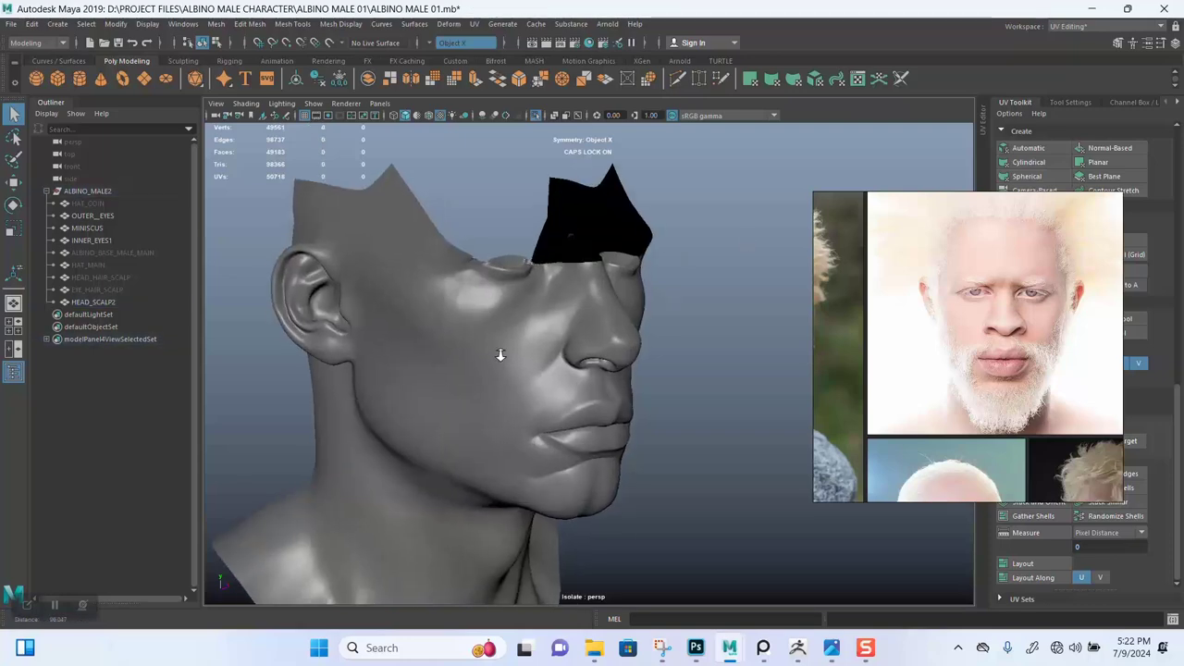
{"action": "left_click_drag", "start_coordinate": [432, 314], "coordinate": [407, 311], "text": "alt"}
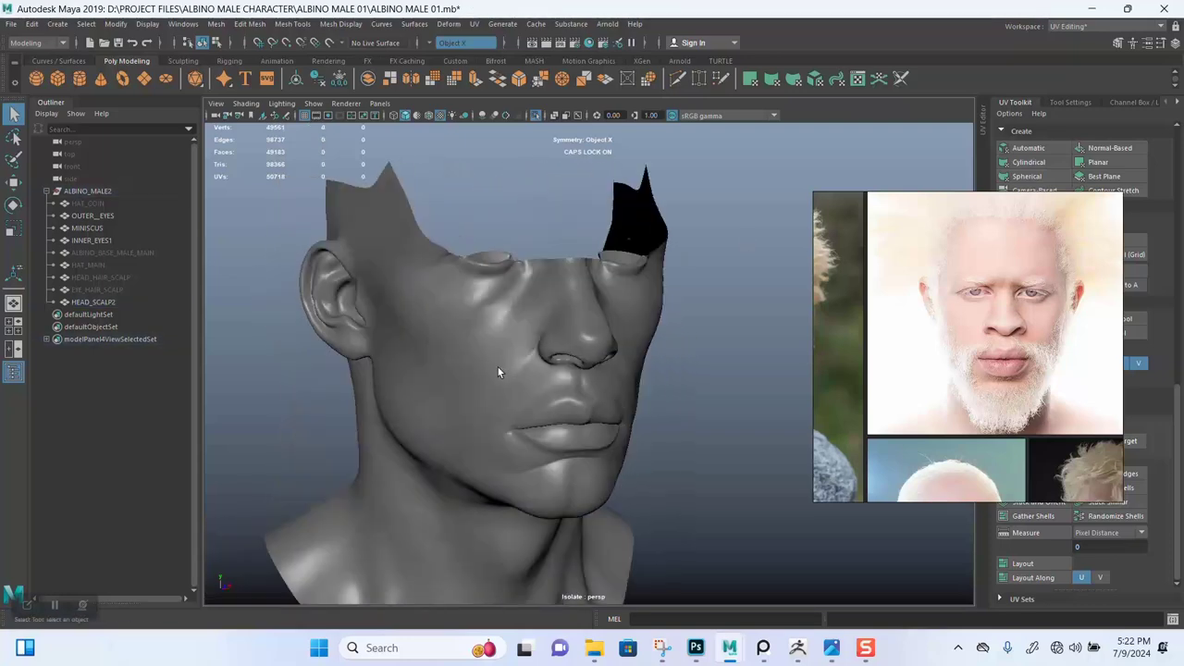
{"action": "left_click_drag", "start_coordinate": [497, 370], "coordinate": [439, 297], "text": "alt"}
{"action": "key", "text": "ctrl+s"}
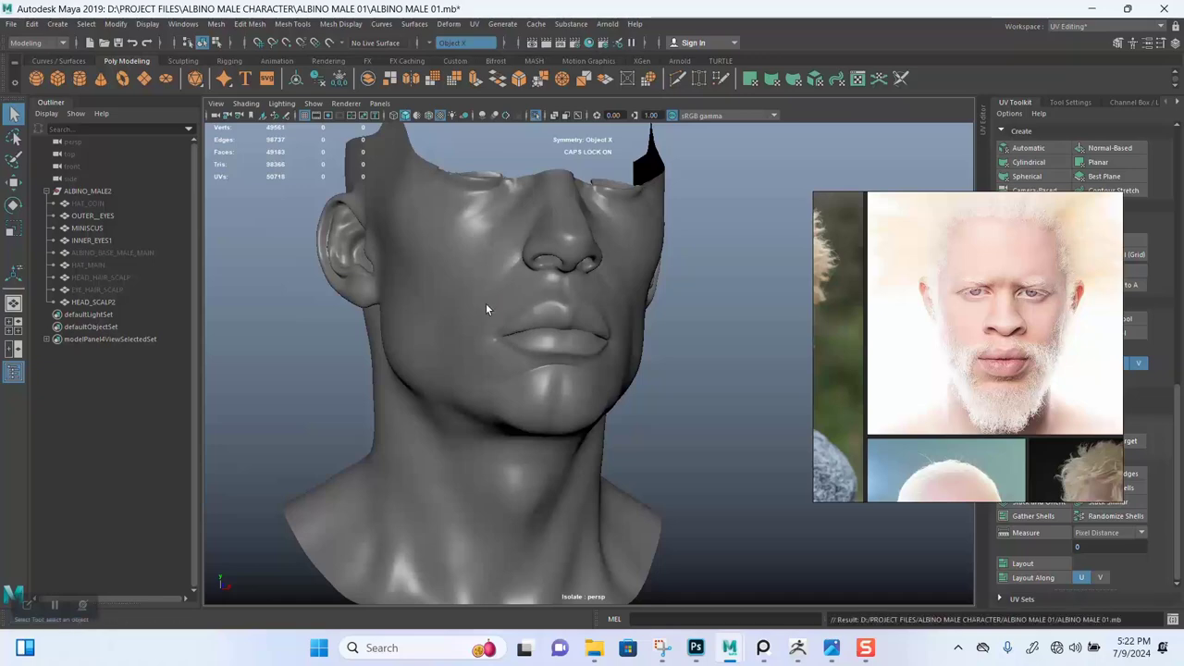
Rename HEAD_SCALP2 as BEARD_MUSTACHE_HAIR_SCALP and save the scene.
{"action": "double_click", "coordinate": [95, 302]}
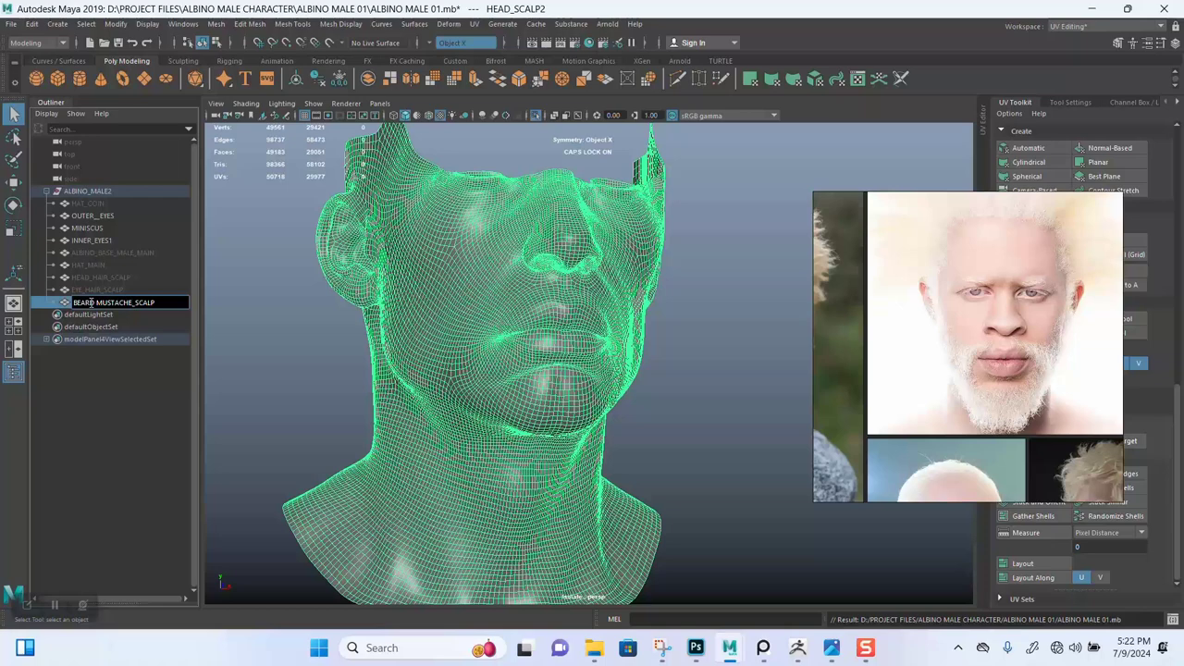
{"action": "key", "text": "Return"}
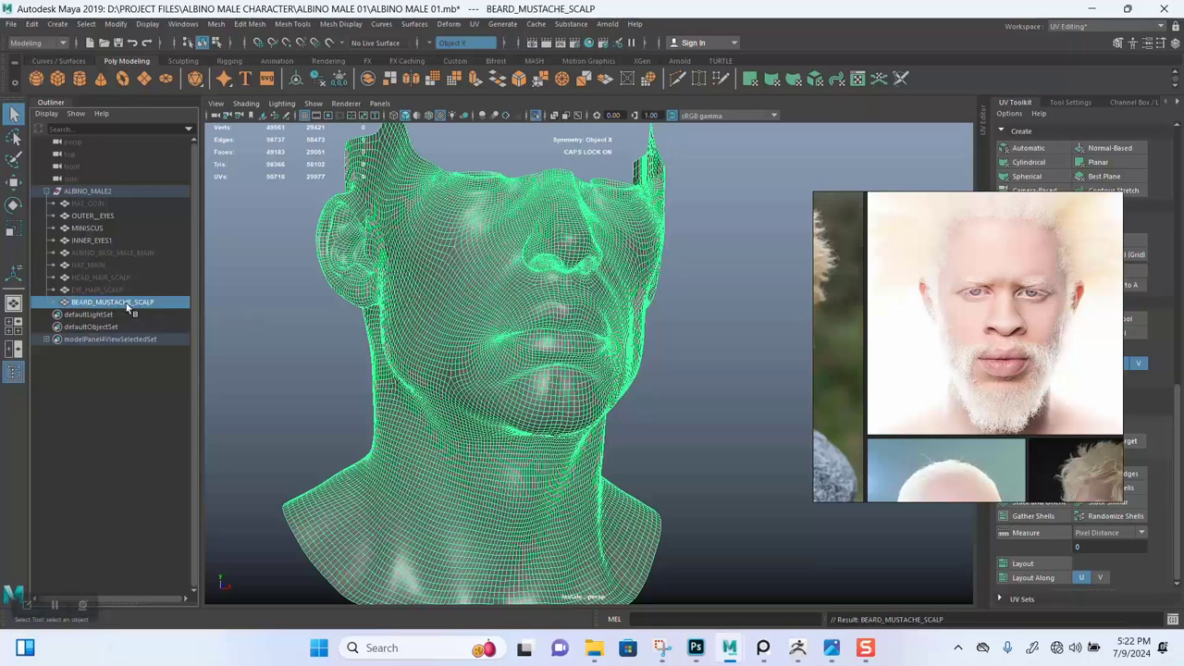
{"action": "double_click", "coordinate": [132, 304]}
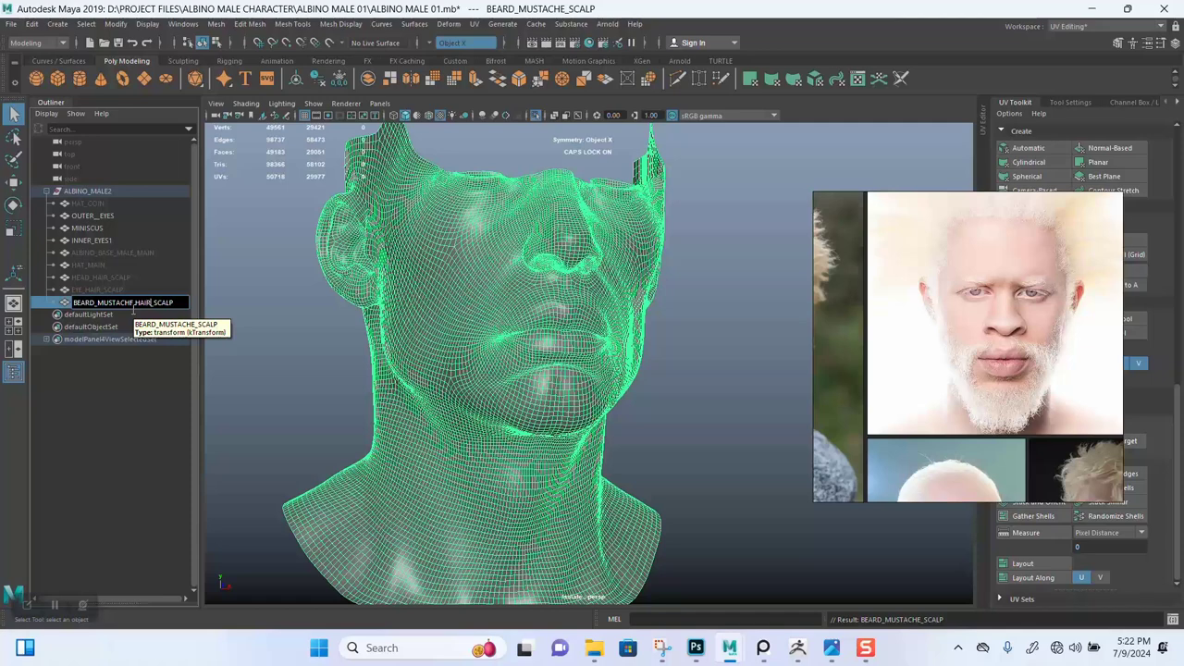
{"action": "key", "text": "Return"}
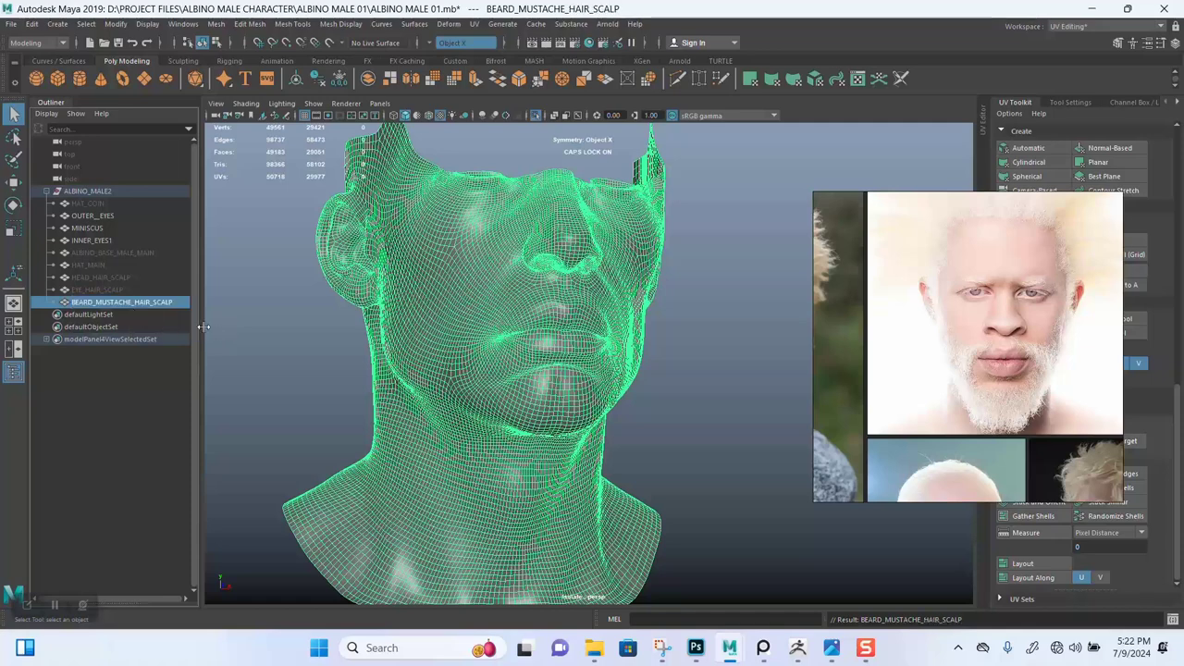
{"action": "left_click", "coordinate": [250, 319]}
{"action": "left_click_drag", "start_coordinate": [251, 319], "coordinate": [339, 331], "text": "alt"}
{"action": "key", "text": "ctrl+s"}
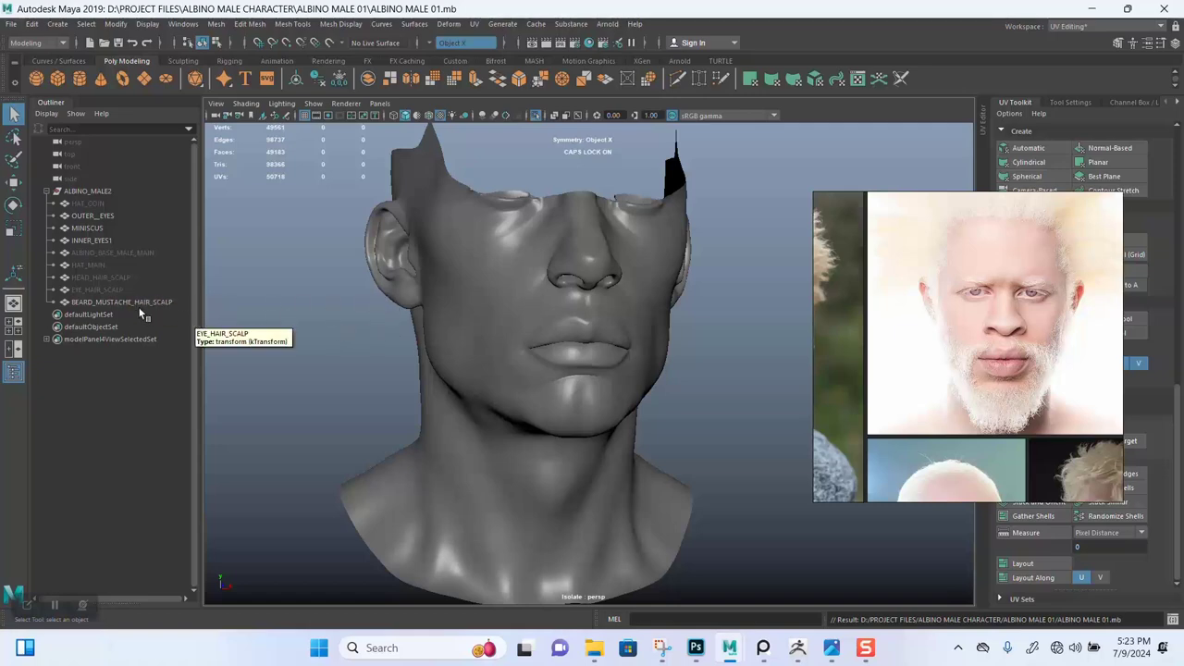
Unhide HEAD_HAIR_SCALP and EYE_HAIR_SCALP and turn off isolate select to show all the scalp meshes together.
{"action": "left_click", "coordinate": [108, 289]}
{"action": "left_click", "coordinate": [115, 278], "text": "shift"}
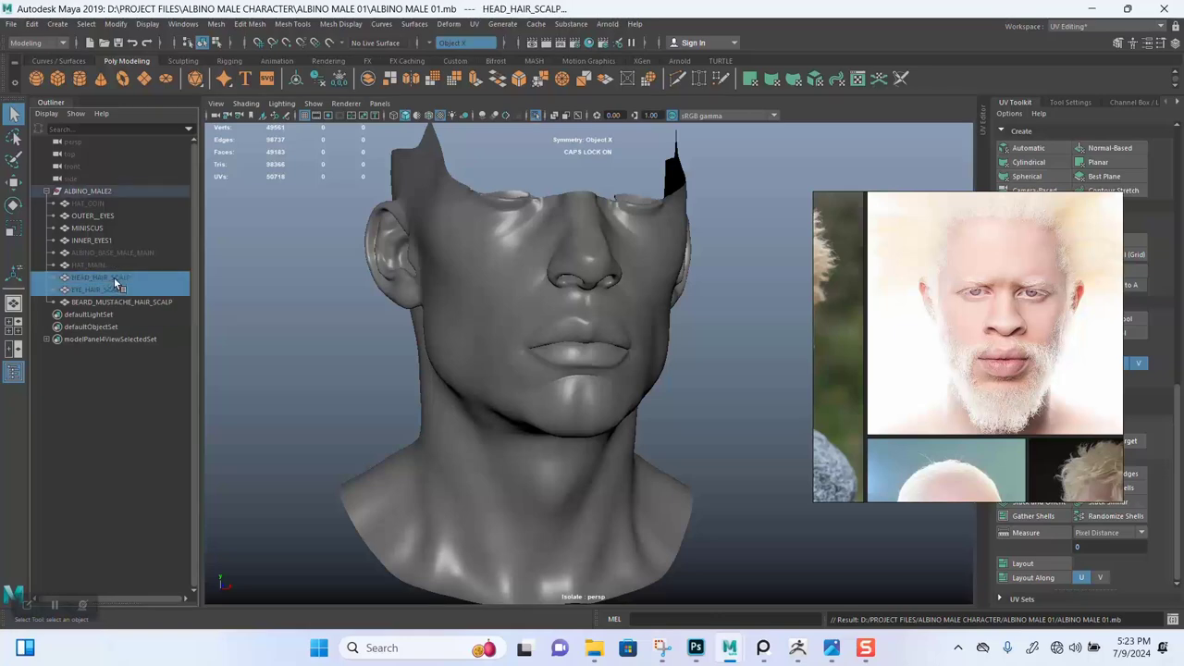
{"action": "key", "text": "shift+h"}
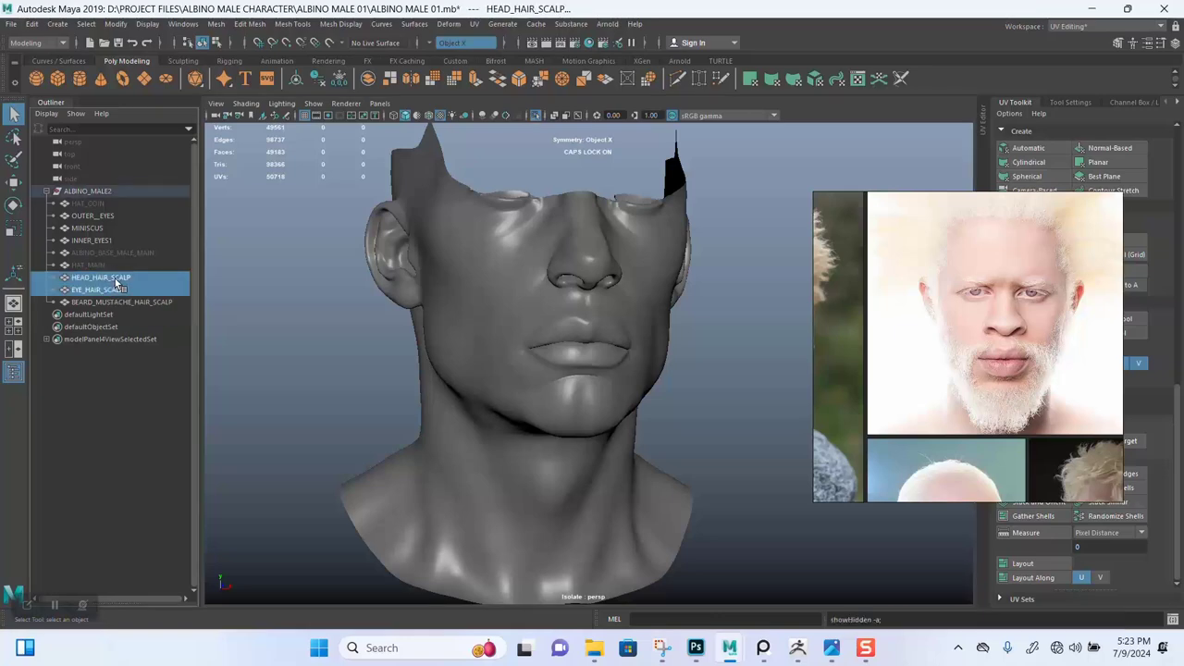
{"action": "left_click", "coordinate": [537, 114]}
{"action": "left_click", "coordinate": [723, 303]}
{"action": "left_click_drag", "start_coordinate": [704, 332], "coordinate": [565, 324], "text": "alt"}
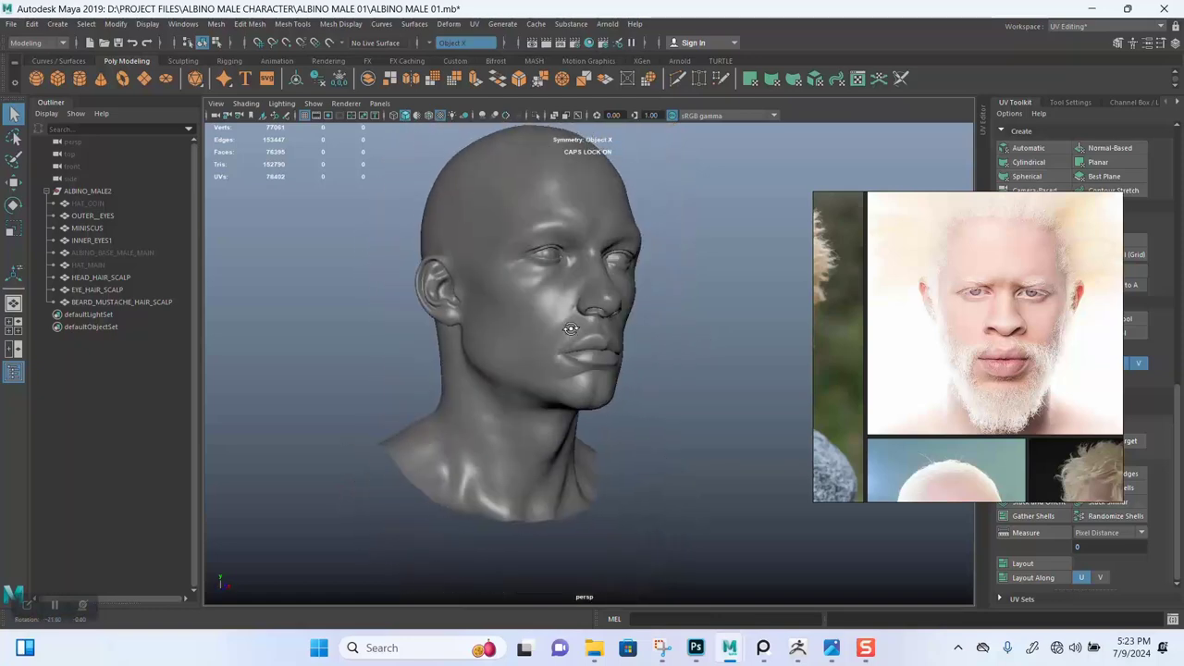
Select the beard, eyebrow and head scalp meshes one by one to examine how each covers the head.
{"action": "right_click_drag", "start_coordinate": [539, 318], "coordinate": [574, 384], "text": "alt"}
{"action": "left_click", "coordinate": [573, 387]}
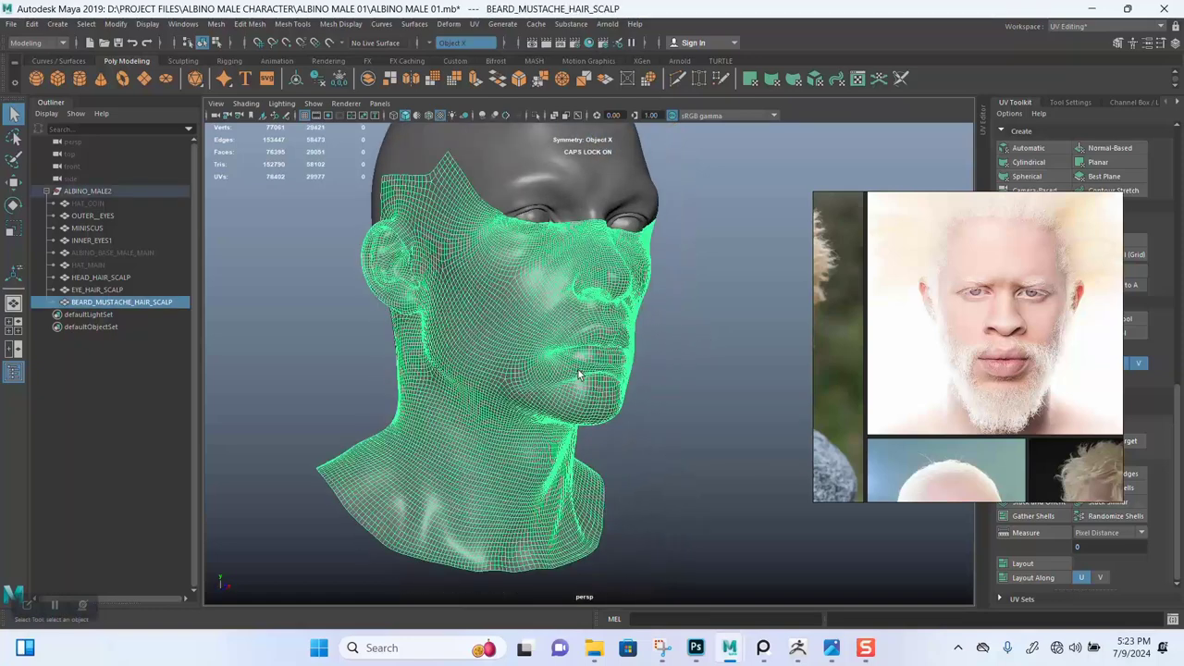
{"action": "left_click_drag", "start_coordinate": [578, 374], "coordinate": [572, 337], "text": "alt"}
{"action": "left_click", "coordinate": [548, 235]}
{"action": "left_click", "coordinate": [522, 258]}
{"action": "left_click", "coordinate": [714, 336]}
{"action": "scroll", "coordinate": [675, 326], "scroll_direction": "down", "scroll_amount": 3}
{"action": "left_click_drag", "start_coordinate": [606, 297], "coordinate": [467, 307], "text": "alt"}
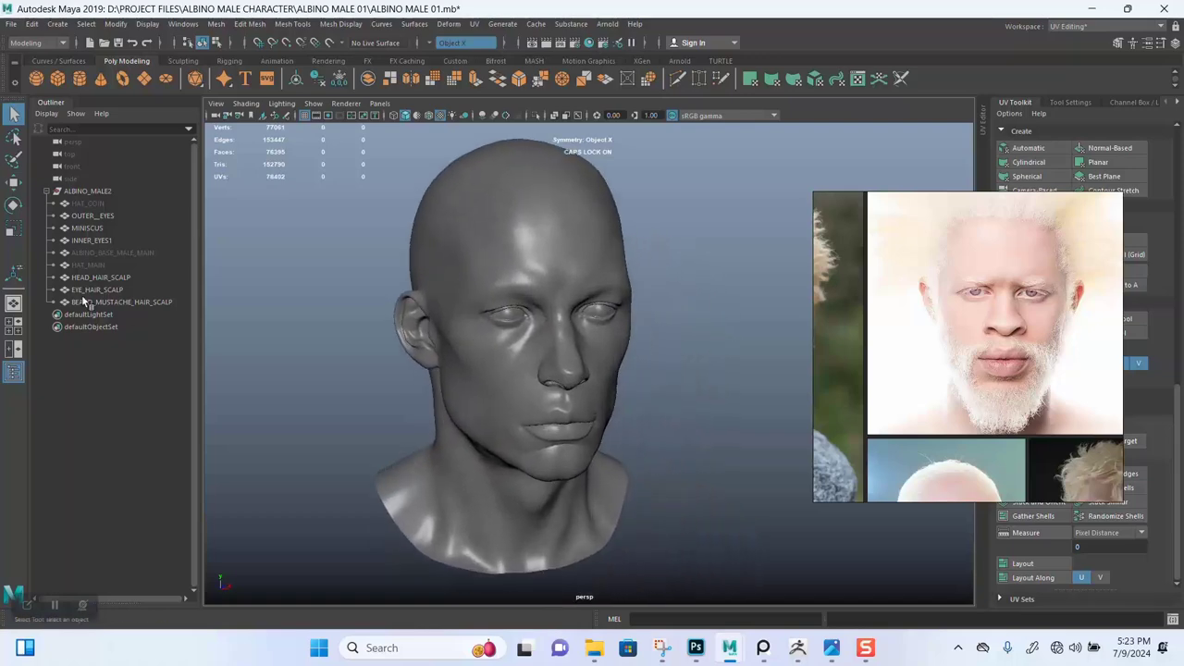
Group HEAD_HAIR_SCALP, EYE_HAIR_SCALP and BEARD_MUSTACHE_HAIR_SCALP and name the group XGEN_HAIR_SCALP.
{"action": "left_click", "coordinate": [92, 278]}
{"action": "left_click", "coordinate": [96, 303], "text": "shift"}
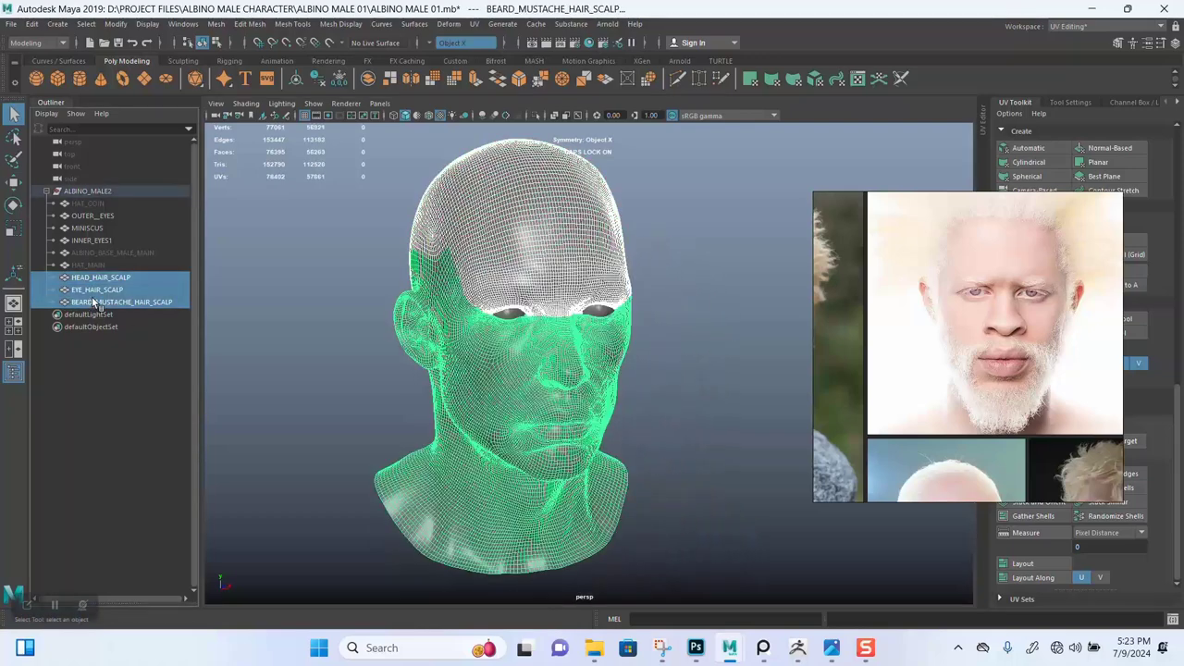
{"action": "key", "text": "ctrl+g"}
{"action": "double_click", "coordinate": [85, 278]}
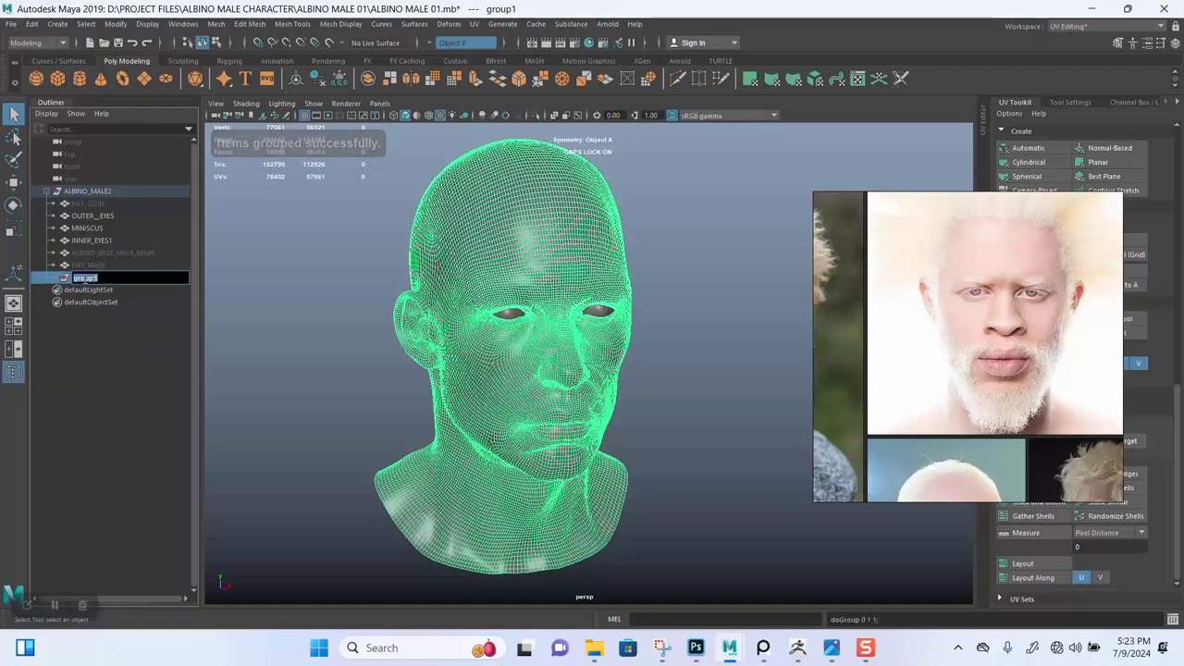
{"action": "type", "text": "XGEN"}
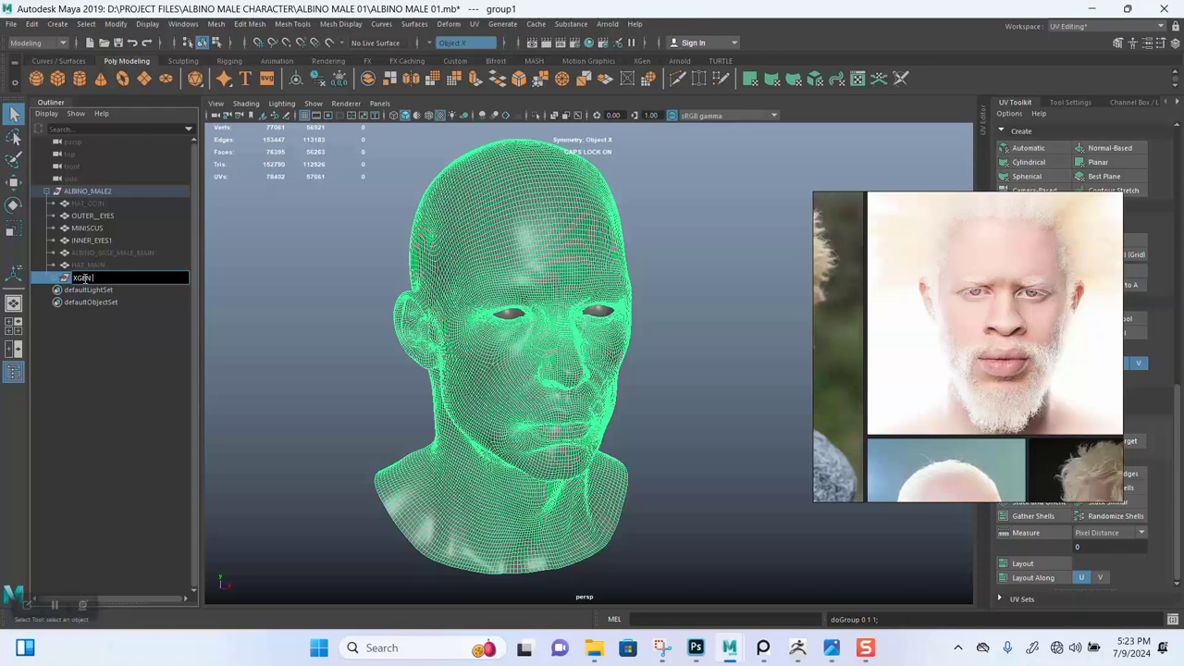
{"action": "type", "text": "_SC"}
{"action": "type", "text": "HAI"}
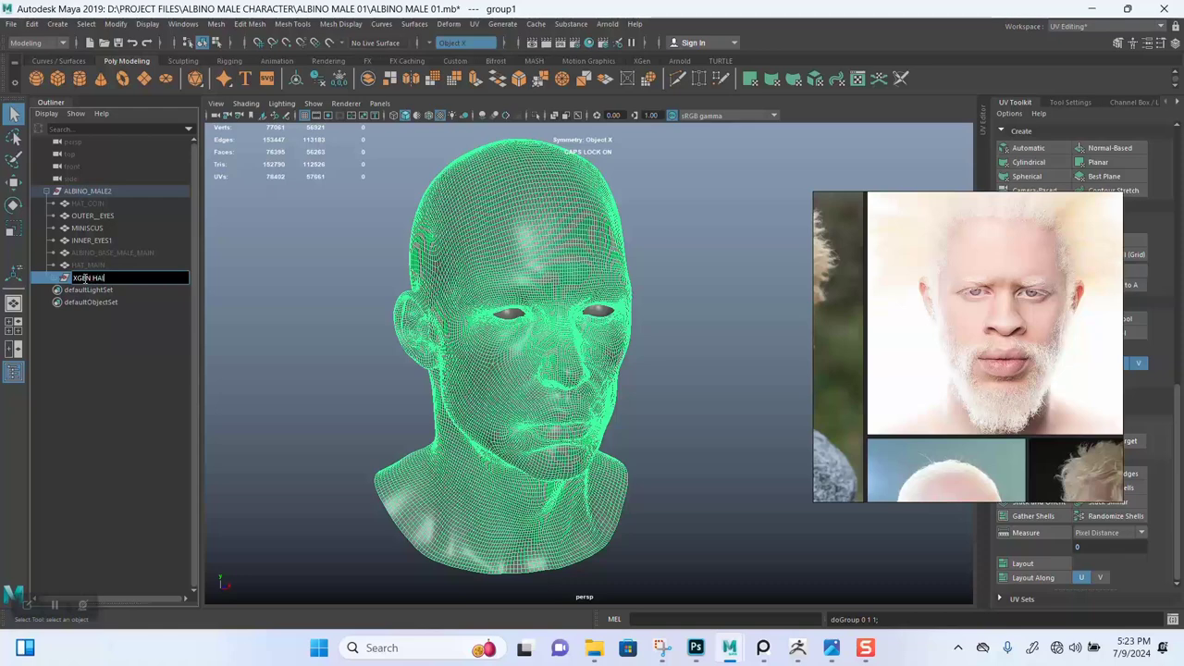
{"action": "type", "text": "R_SCALP"}
{"action": "key", "text": "Return"}
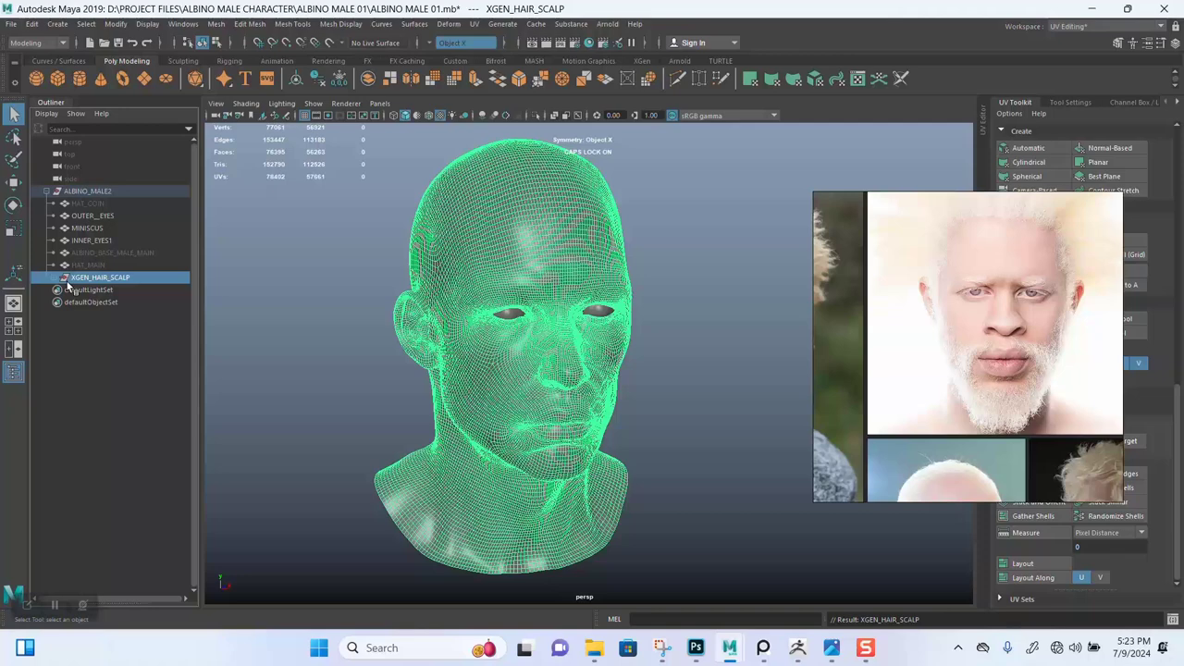
Unparent the XGEN_HAIR_SCALP group from ALBINO_MALE2 so it sits at the top level of the scene.
{"action": "key", "text": "shift+p"}
{"action": "left_click", "coordinate": [269, 253]}
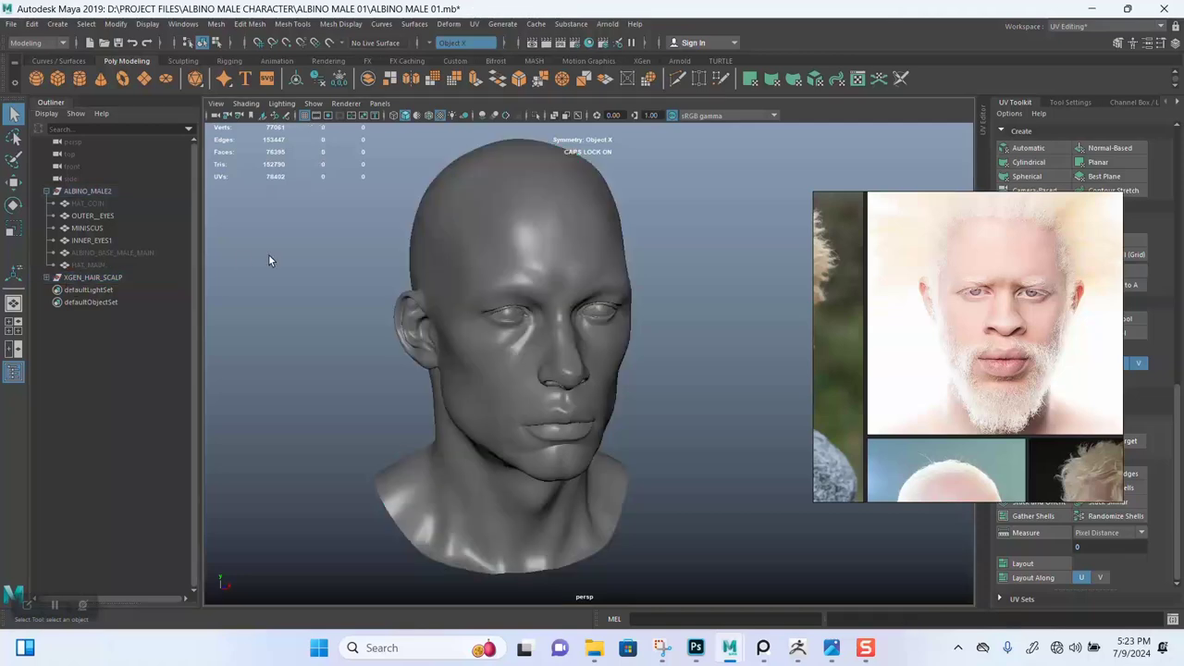
{"action": "left_click", "coordinate": [86, 279]}
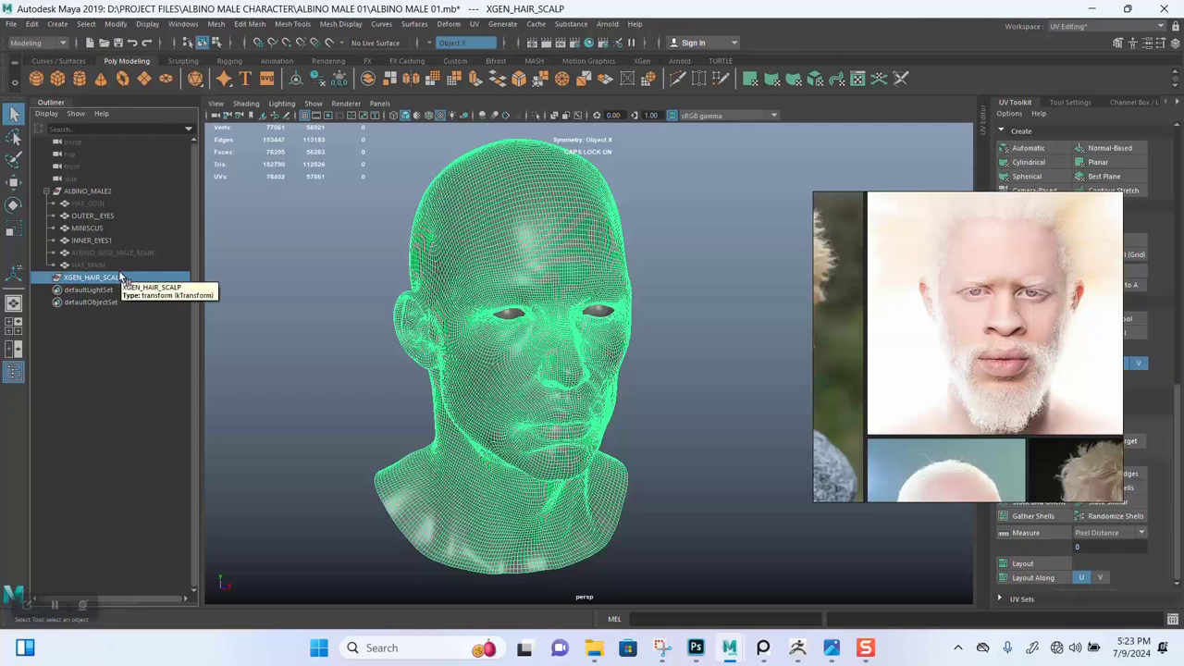
Turn off object X symmetry and clear the selection.
{"action": "left_click", "coordinate": [454, 43]}
{"action": "left_click", "coordinate": [440, 48]}
{"action": "left_click", "coordinate": [338, 243]}
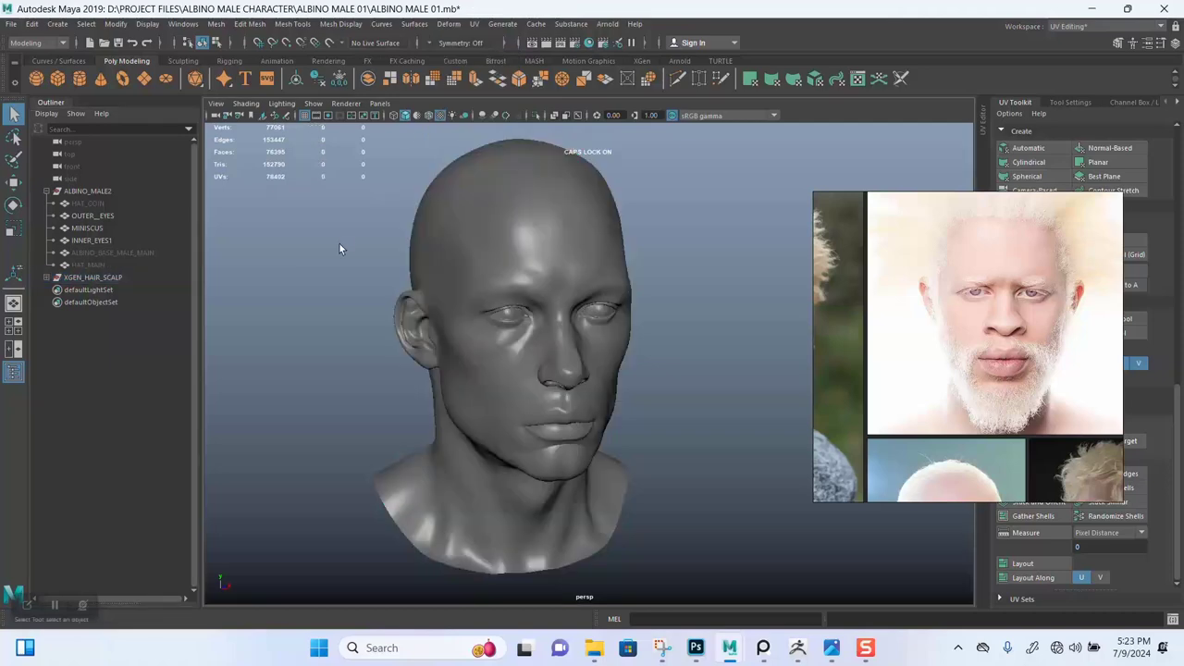
Hide the XGEN_HAIR_SCALP group and unhide ALBINO_BASE_MALE_MAIN.
{"action": "left_click_drag", "start_coordinate": [338, 242], "coordinate": [572, 394], "text": "alt"}
{"action": "scroll", "coordinate": [428, 402], "scroll_direction": "up", "scroll_amount": 2}
{"action": "scroll", "coordinate": [571, 394], "scroll_direction": "down", "scroll_amount": 2}
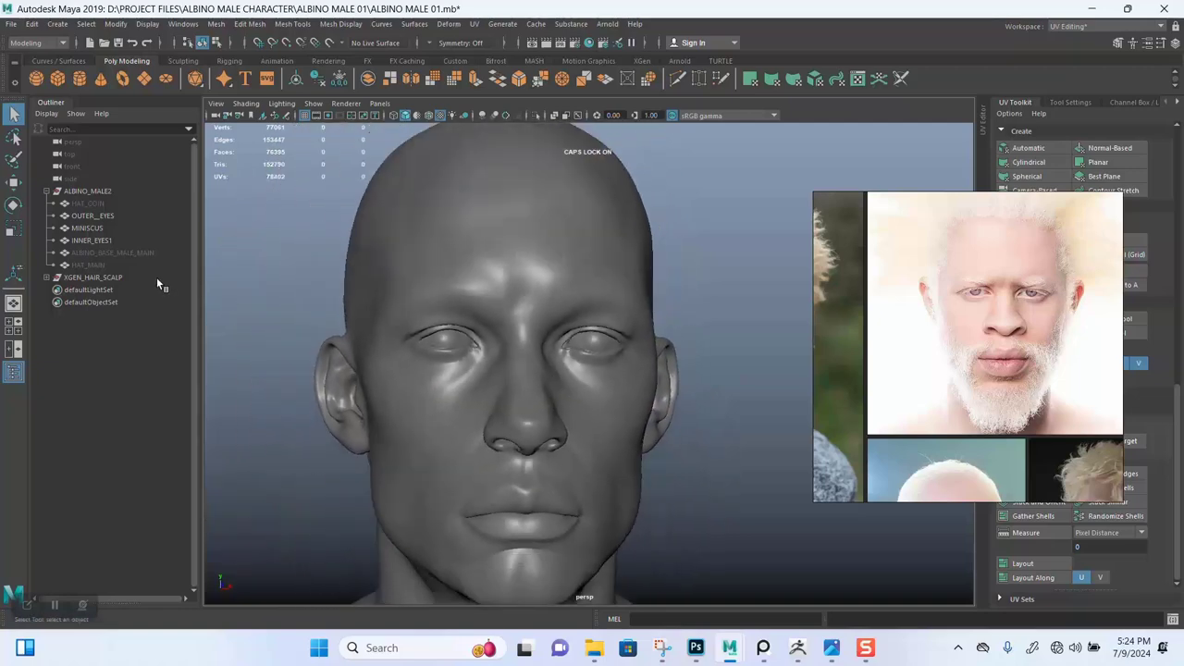
{"action": "left_click", "coordinate": [91, 277]}
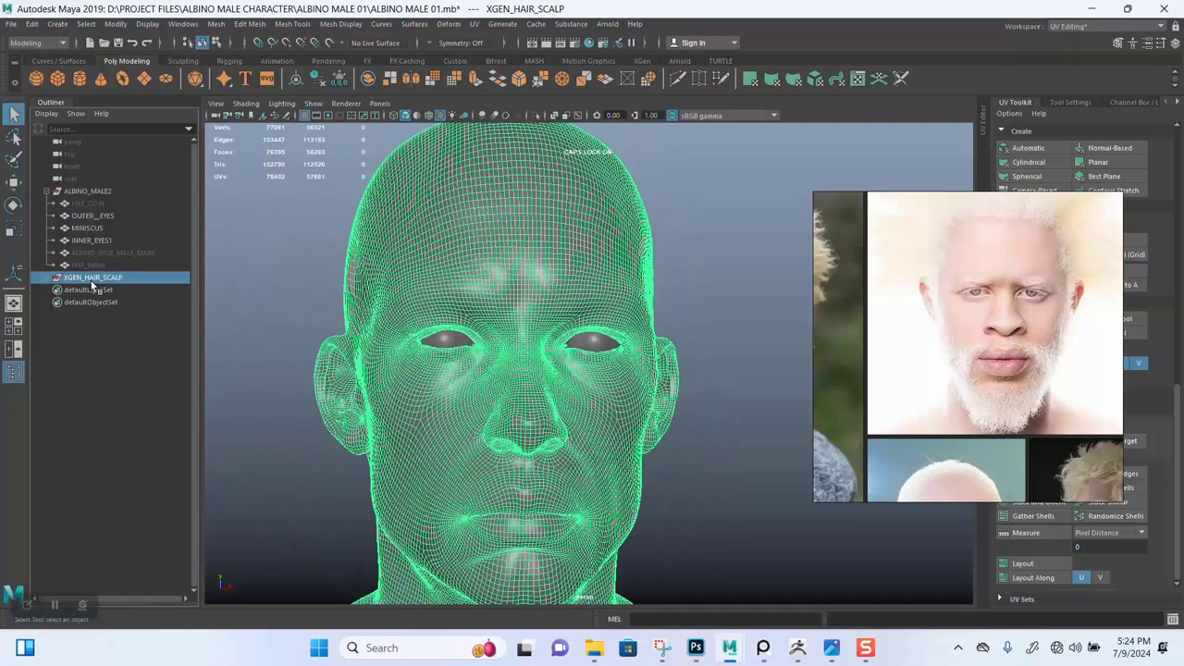
{"action": "key", "text": "ctrl+h"}
{"action": "left_click", "coordinate": [92, 252]}
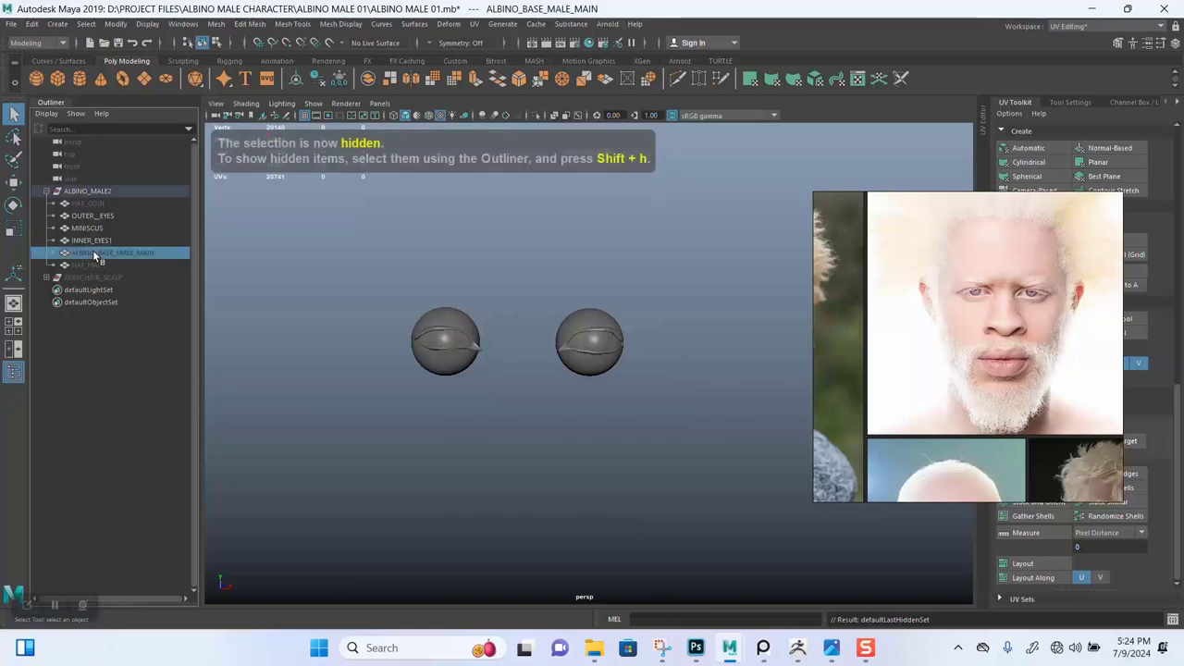
{"action": "key", "text": "shift+h"}
{"action": "key", "text": "Caps_Lock"}
{"action": "left_click", "coordinate": [175, 290]}
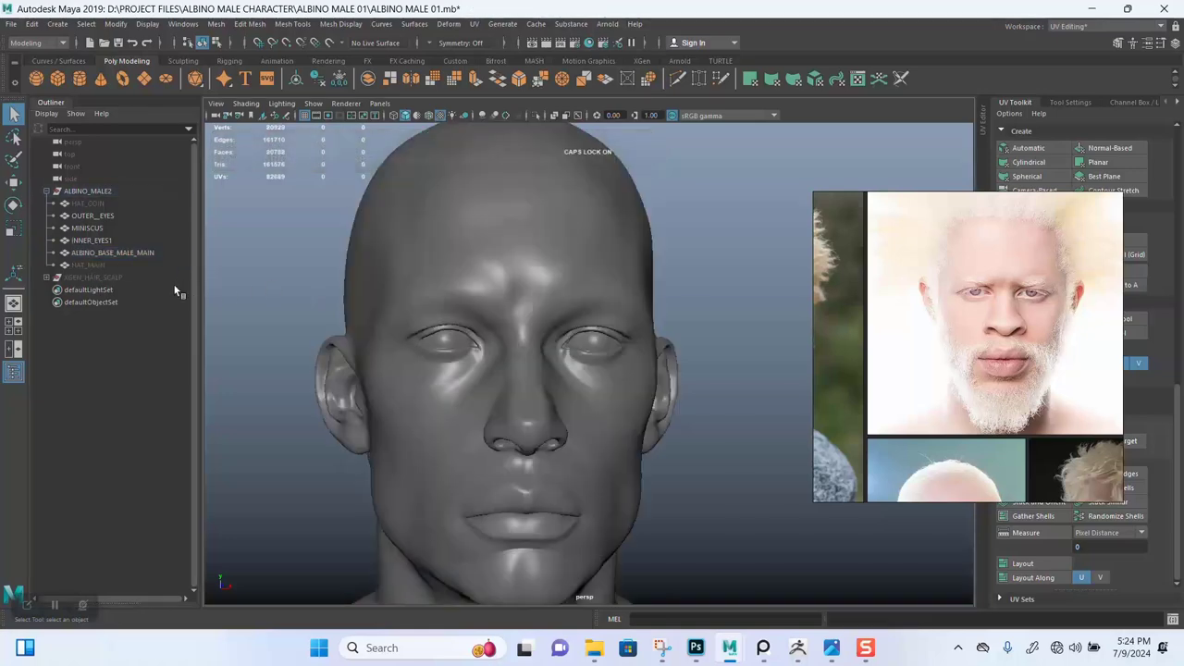
Unhide HAT_MAIN and inspect how the hat sits on the head from several angles.
{"action": "left_click", "coordinate": [107, 265]}
{"action": "key", "text": "shift+h"}
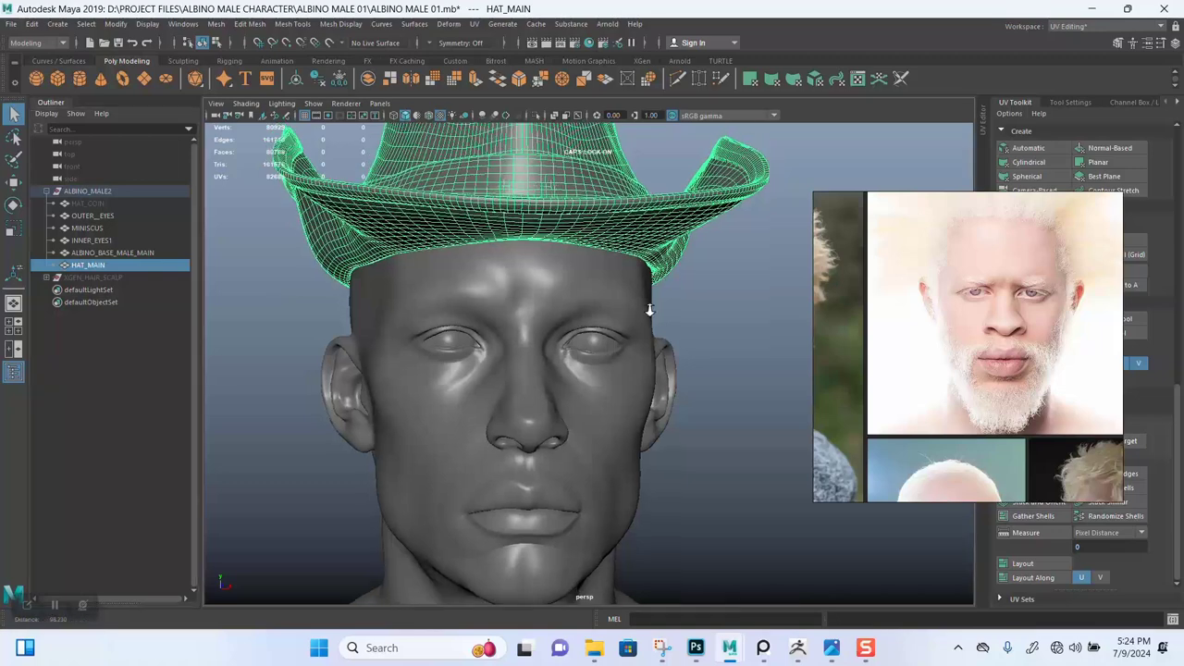
{"action": "scroll", "coordinate": [649, 311], "scroll_direction": "down", "scroll_amount": 3}
{"action": "left_click", "coordinate": [699, 347]}
{"action": "scroll", "coordinate": [656, 354], "scroll_direction": "down", "scroll_amount": 2}
{"action": "mouse_move", "coordinate": [642, 357]}
{"action": "left_mouse_down", "text": "alt"}
{"action": "mouse_move", "coordinate": [564, 366]}
{"action": "mouse_move", "coordinate": [638, 377]}
{"action": "left_mouse_up", "text": "alt"}
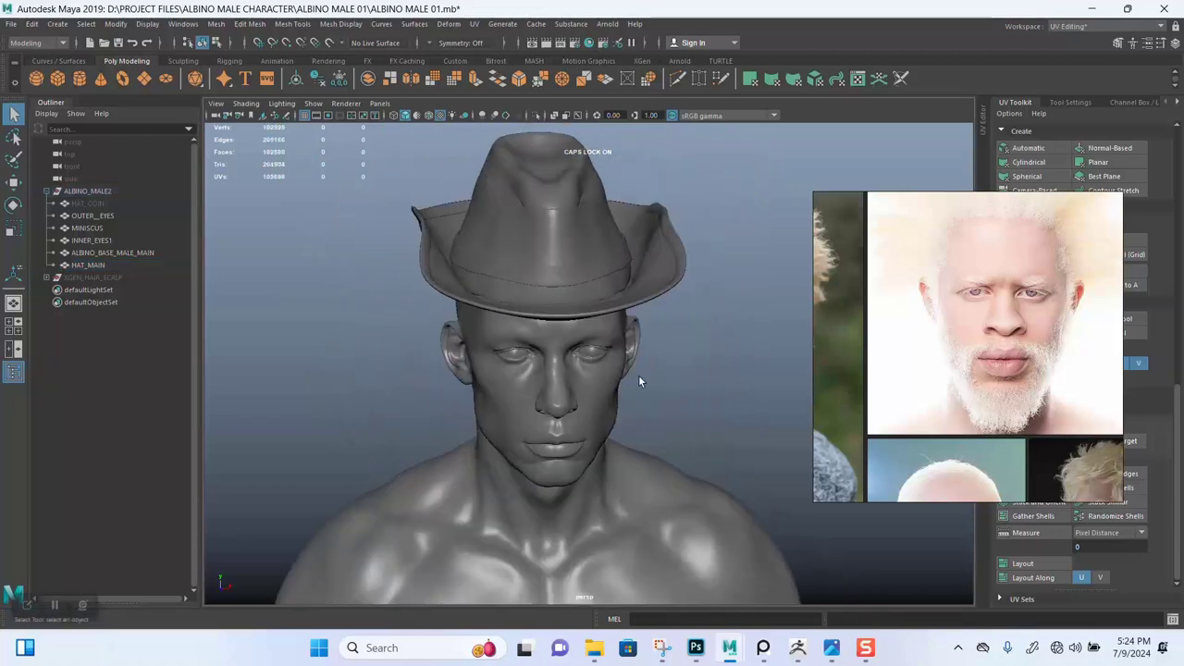
{"action": "scroll", "coordinate": [636, 379], "scroll_direction": "up", "scroll_amount": 6}
{"action": "left_click_drag", "start_coordinate": [590, 430], "coordinate": [623, 405], "text": "alt"}
{"action": "scroll", "coordinate": [617, 409], "scroll_direction": "down", "scroll_amount": 3}
{"action": "middle_click_drag", "start_coordinate": [616, 410], "coordinate": [606, 367], "text": "alt"}
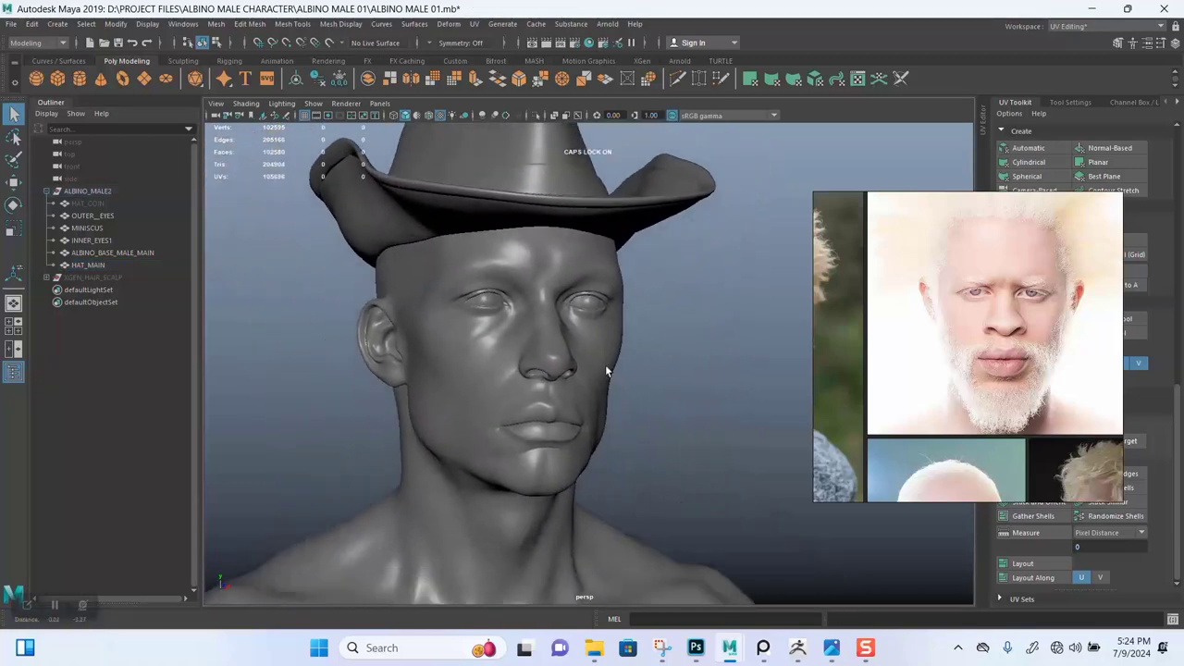
{"action": "left_click_drag", "start_coordinate": [604, 365], "coordinate": [626, 432], "text": "alt"}
{"action": "scroll", "coordinate": [1004, 348], "scroll_direction": "up", "scroll_amount": 4}
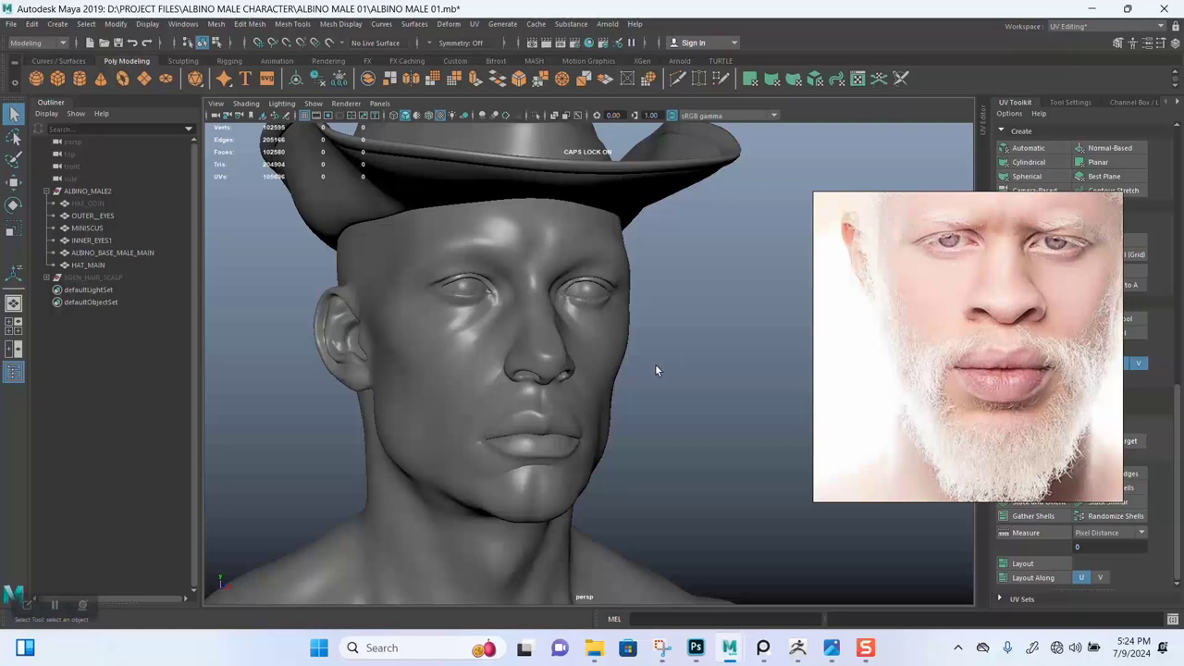
Examine the hairline, eyebrows and beard in the bearded man's portrait on the reference board.
{"action": "scroll", "coordinate": [969, 372], "scroll_direction": "down", "scroll_amount": 2}
{"action": "scroll", "coordinate": [969, 372], "scroll_direction": "down", "scroll_amount": 3}
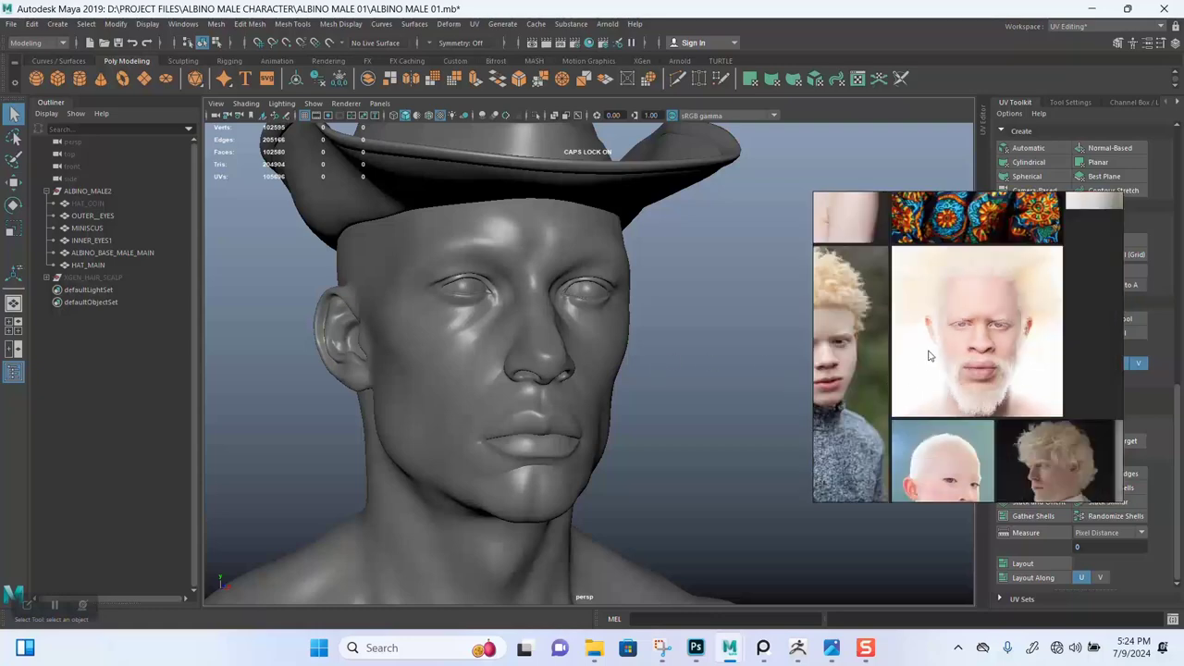
{"action": "scroll", "coordinate": [948, 363], "scroll_direction": "up", "scroll_amount": 6}
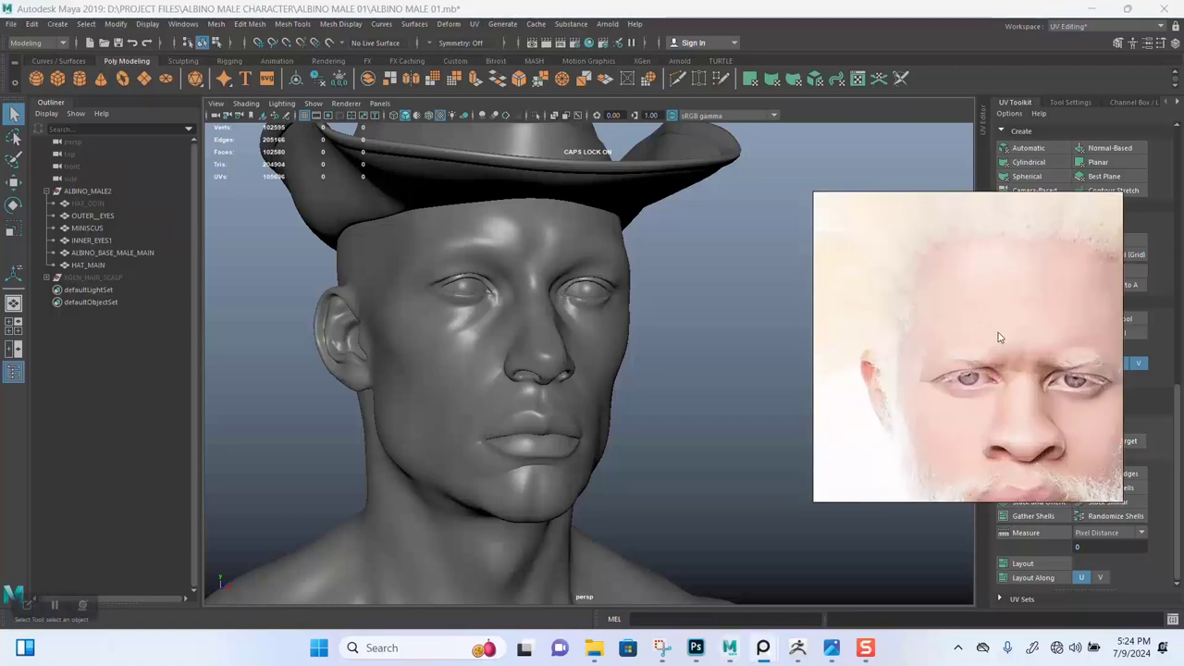
{"action": "scroll", "coordinate": [978, 356], "scroll_direction": "down", "scroll_amount": 3}
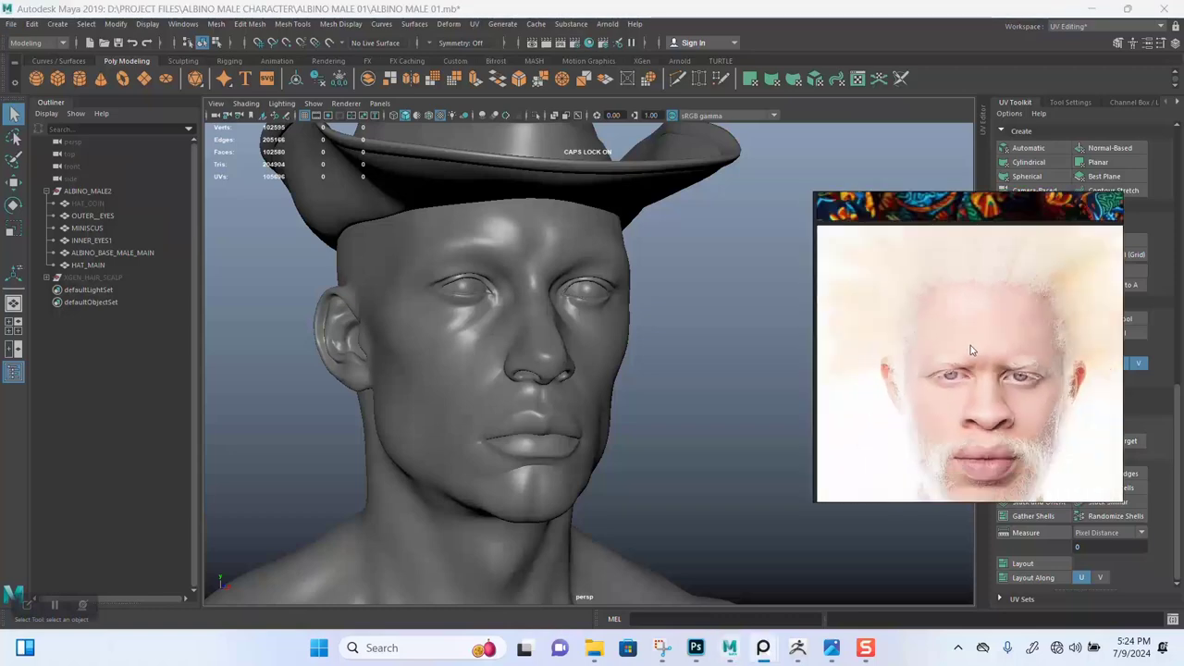
{"action": "scroll", "coordinate": [973, 360], "scroll_direction": "up", "scroll_amount": 8}
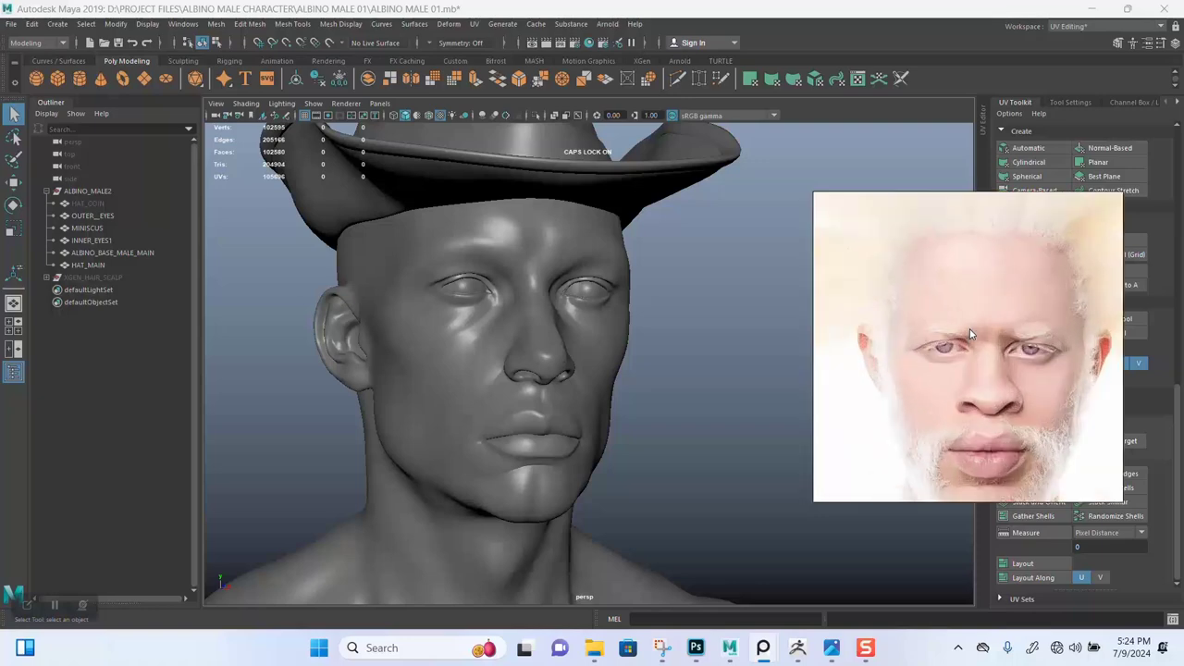
{"action": "scroll", "coordinate": [971, 373], "scroll_direction": "up", "scroll_amount": 3}
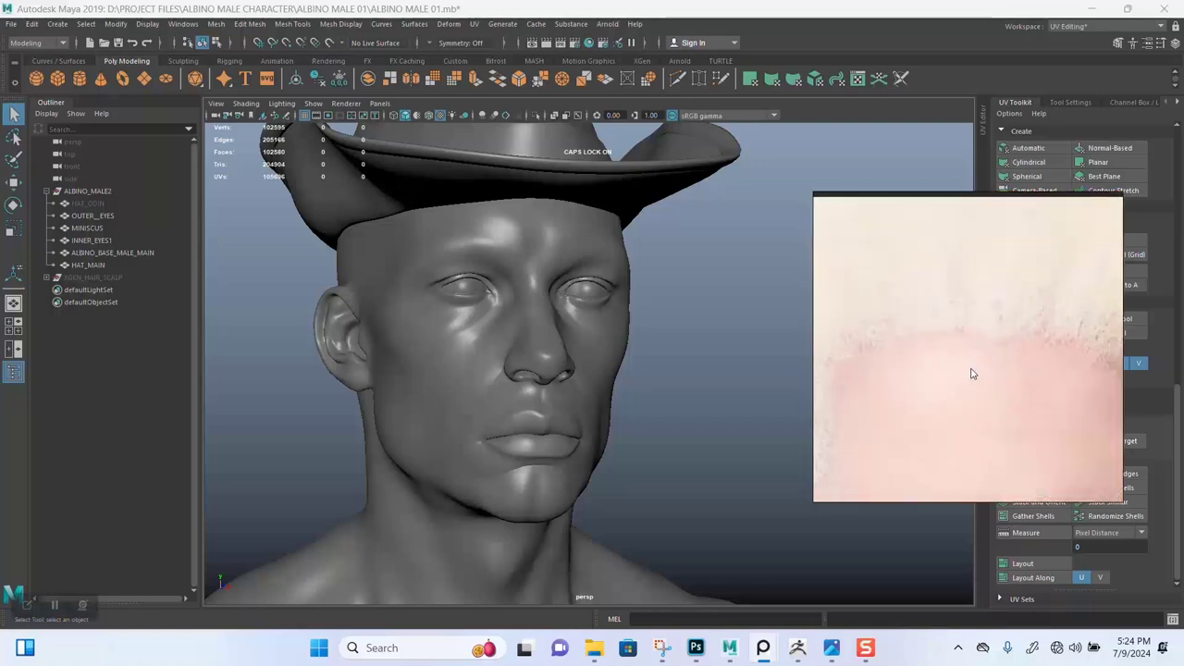
{"action": "scroll", "coordinate": [972, 373], "scroll_direction": "down", "scroll_amount": 8}
{"action": "middle_click_drag", "start_coordinate": [972, 374], "coordinate": [981, 335]}
{"action": "scroll", "coordinate": [981, 335], "scroll_direction": "up", "scroll_amount": 4}
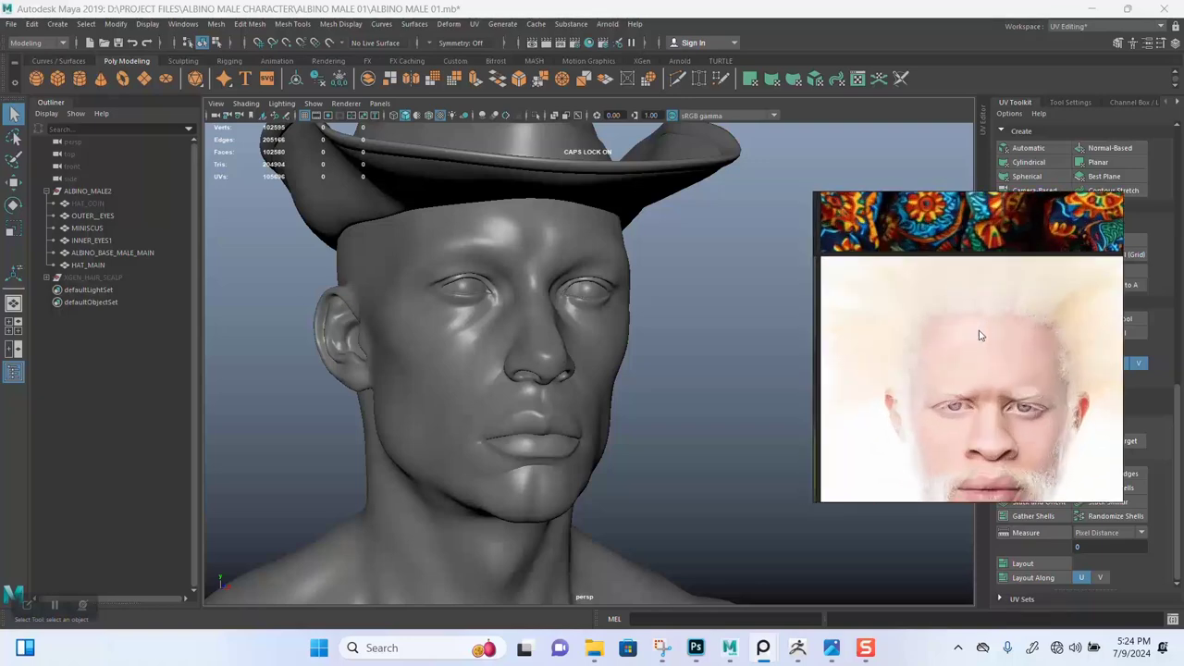
Look over the whole reference board and return to the full portrait of the bearded man.
{"action": "scroll", "coordinate": [980, 336], "scroll_direction": "up", "scroll_amount": 1}
{"action": "scroll", "coordinate": [981, 336], "scroll_direction": "down", "scroll_amount": 8}
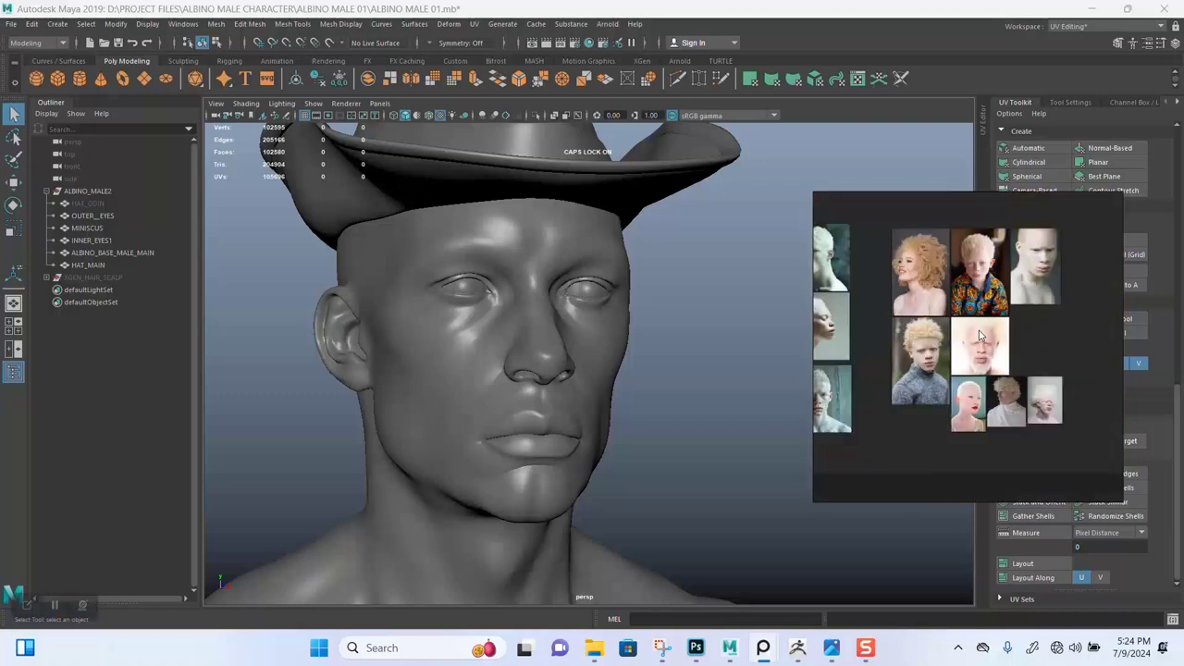
{"action": "scroll", "coordinate": [982, 353], "scroll_direction": "up", "scroll_amount": 1}
{"action": "scroll", "coordinate": [982, 353], "scroll_direction": "down", "scroll_amount": 1}
{"action": "scroll", "coordinate": [982, 357], "scroll_direction": "up", "scroll_amount": 2}
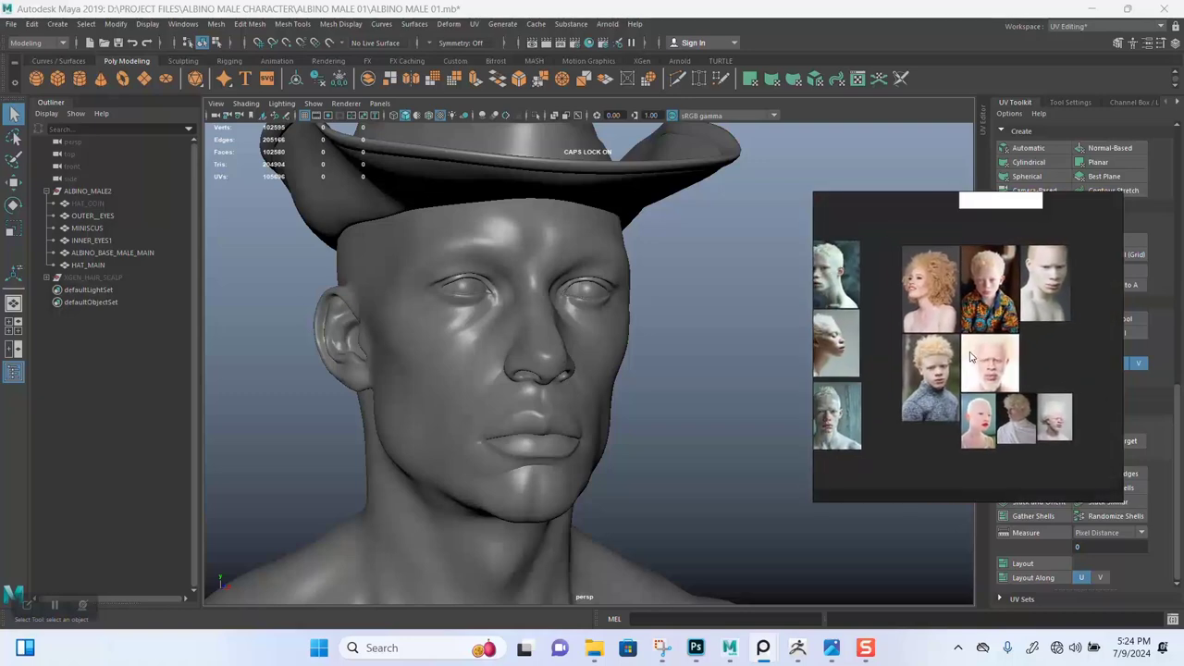
{"action": "scroll", "coordinate": [981, 356], "scroll_direction": "up", "scroll_amount": 4}
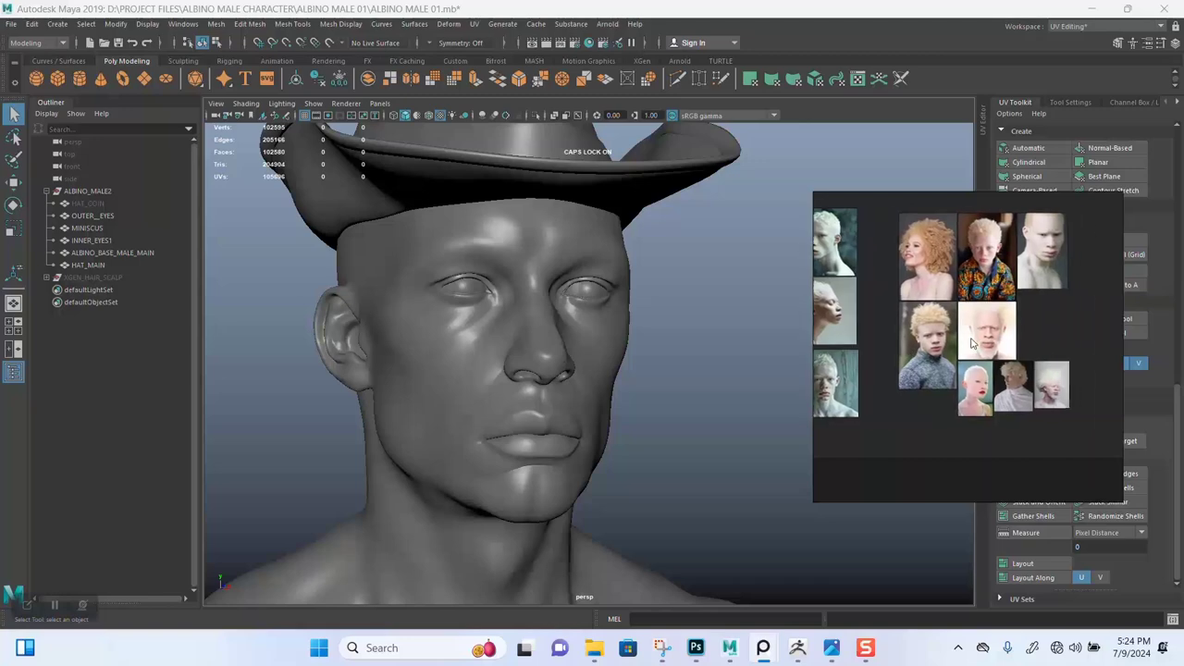
{"action": "scroll", "coordinate": [962, 344], "scroll_direction": "up", "scroll_amount": 3}
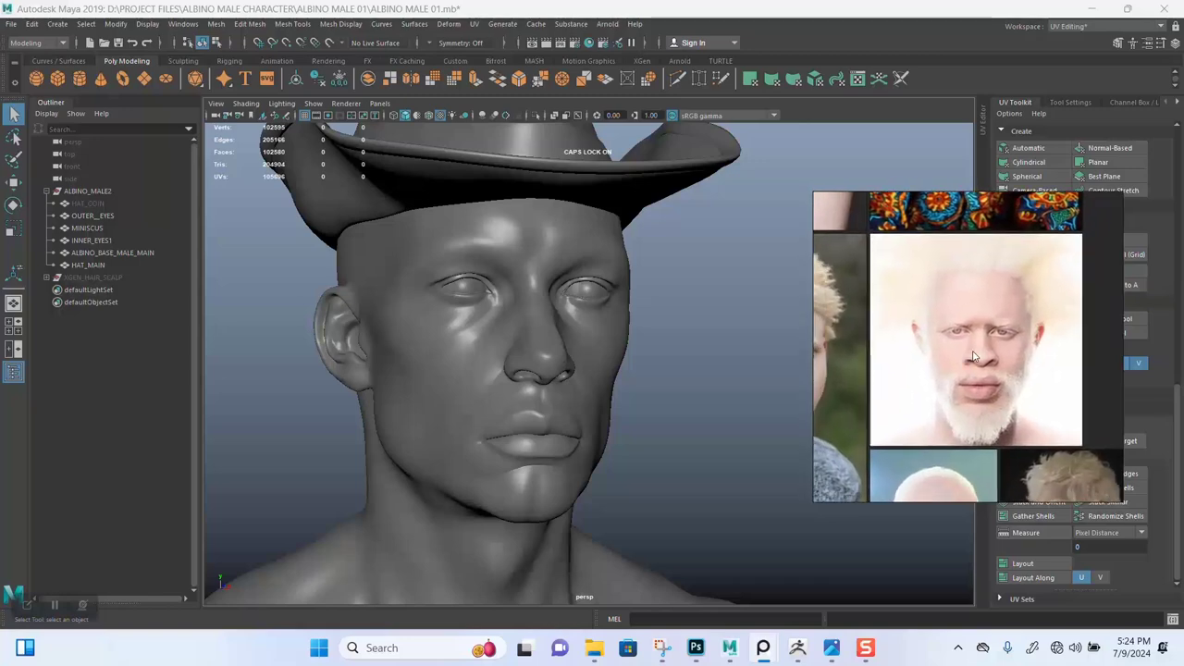
{"action": "scroll", "coordinate": [973, 356], "scroll_direction": "up", "scroll_amount": 1}
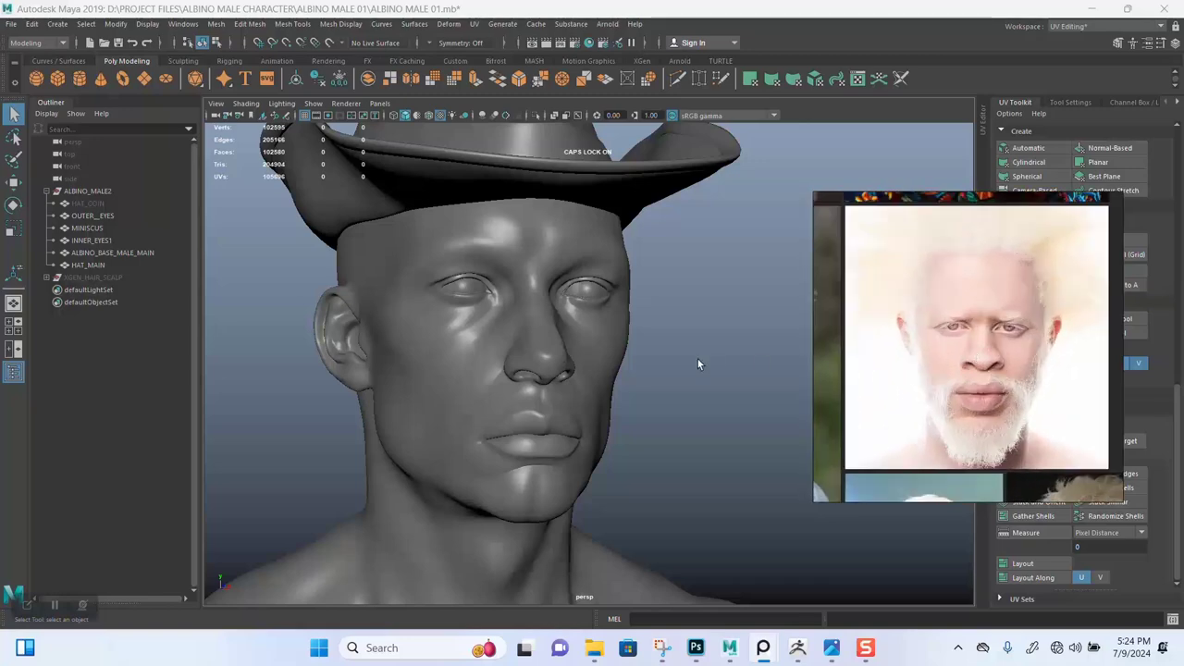
View the hatted head from the front and study both sides of the hairline in the bearded portrait.
{"action": "left_click_drag", "start_coordinate": [700, 361], "coordinate": [686, 358], "text": "alt"}
{"action": "scroll", "coordinate": [686, 359], "scroll_direction": "down", "scroll_amount": 2}
{"action": "middle_click_drag", "start_coordinate": [981, 319], "coordinate": [980, 363]}
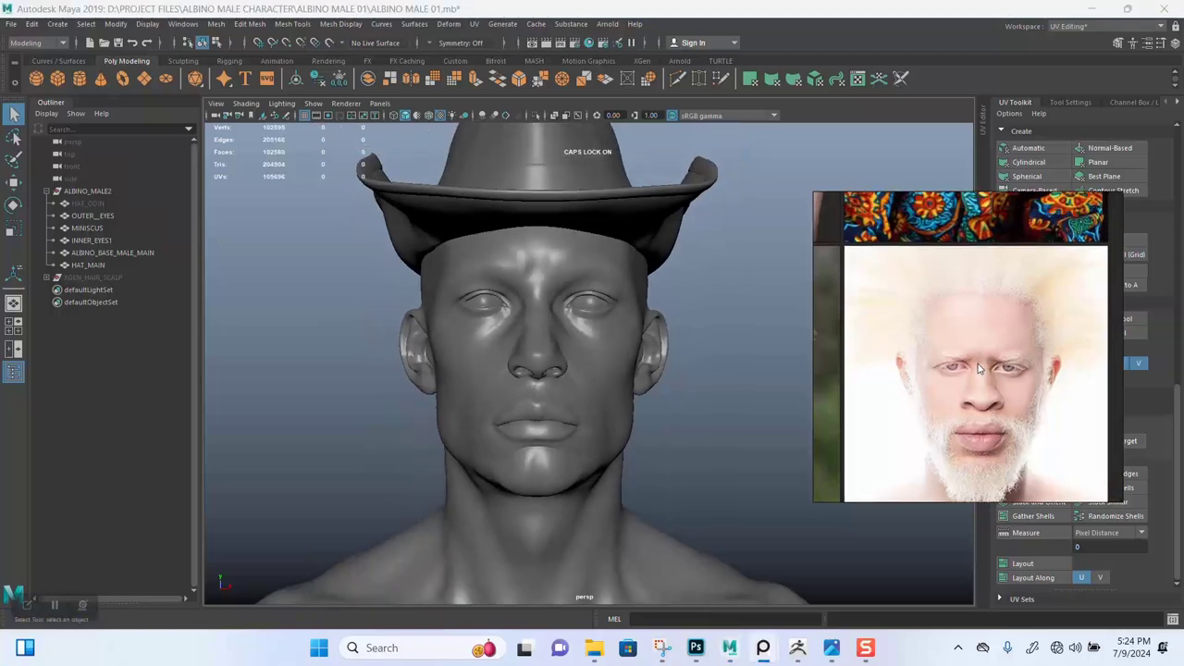
{"action": "middle_click_drag", "start_coordinate": [977, 363], "coordinate": [901, 369]}
{"action": "scroll", "coordinate": [962, 386], "scroll_direction": "up", "scroll_amount": 3}
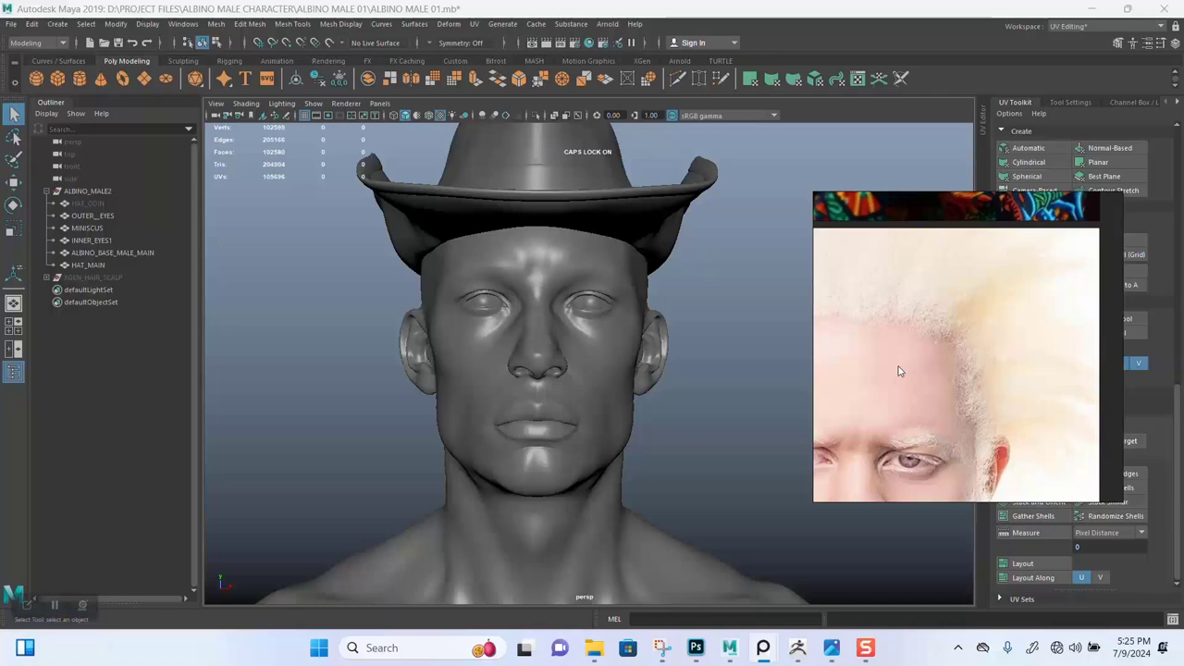
{"action": "middle_click_drag", "start_coordinate": [897, 371], "coordinate": [993, 347]}
{"action": "scroll", "coordinate": [976, 361], "scroll_direction": "down", "scroll_amount": 2}
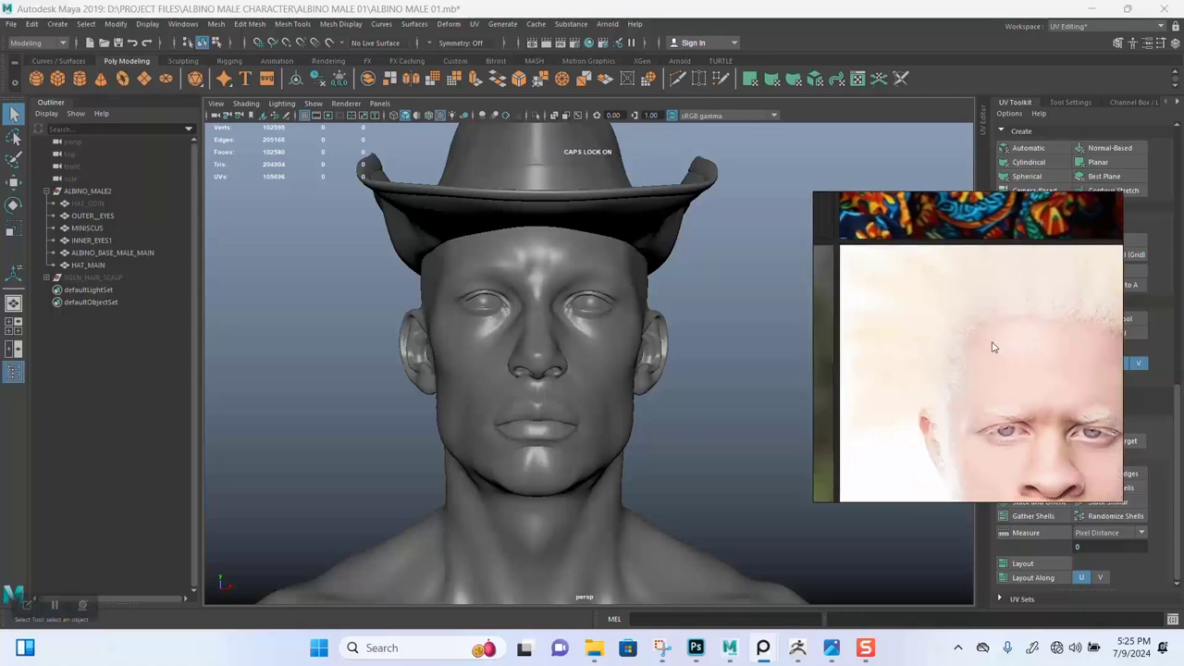
{"action": "scroll", "coordinate": [992, 347], "scroll_direction": "up", "scroll_amount": 2}
{"action": "scroll", "coordinate": [991, 345], "scroll_direction": "down", "scroll_amount": 4}
{"action": "middle_click_drag", "start_coordinate": [996, 343], "coordinate": [983, 313]}
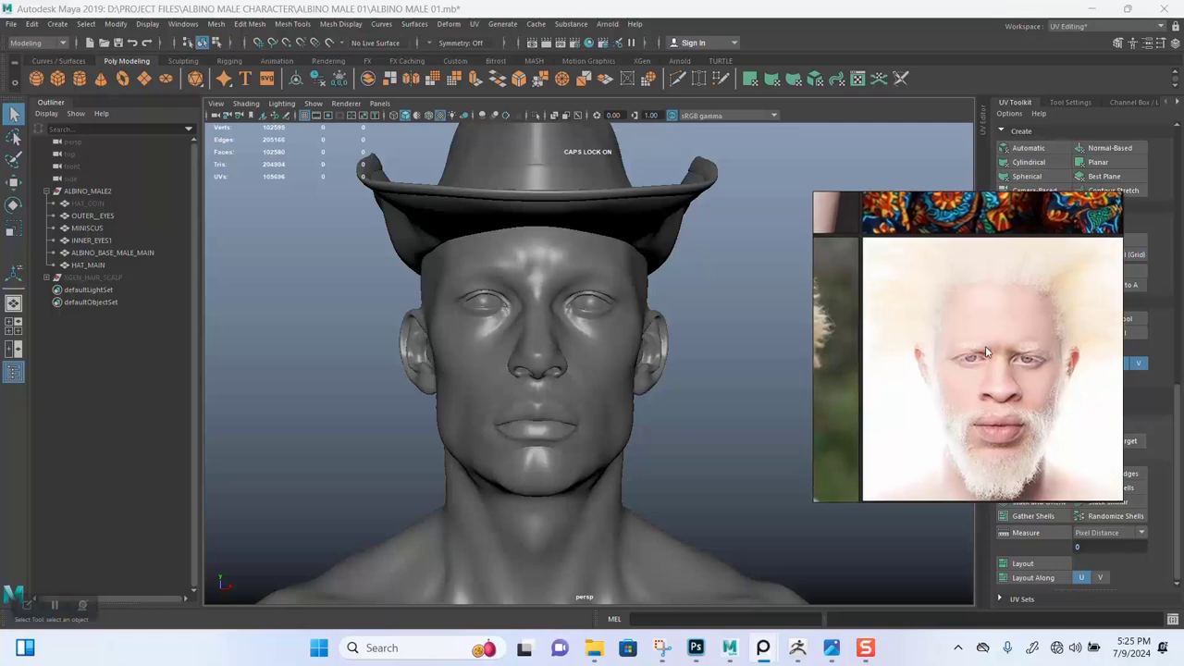
{"action": "scroll", "coordinate": [934, 343], "scroll_direction": "down", "scroll_amount": 3}
{"action": "scroll", "coordinate": [913, 358], "scroll_direction": "up", "scroll_amount": 3}
Examine the curly blond hair and its front hairline in the reference photo of the boy in the sweater.
{"action": "scroll", "coordinate": [918, 356], "scroll_direction": "up", "scroll_amount": 4}
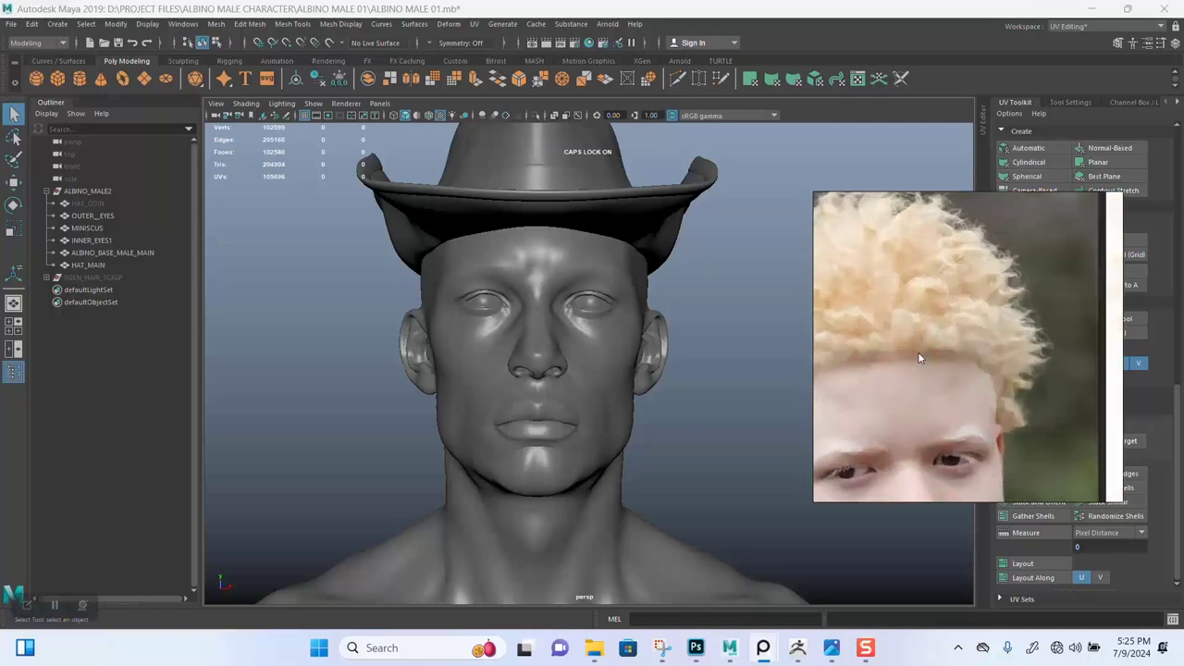
{"action": "middle_click_drag", "start_coordinate": [954, 354], "coordinate": [1009, 362]}
{"action": "scroll", "coordinate": [1003, 366], "scroll_direction": "down", "scroll_amount": 2}
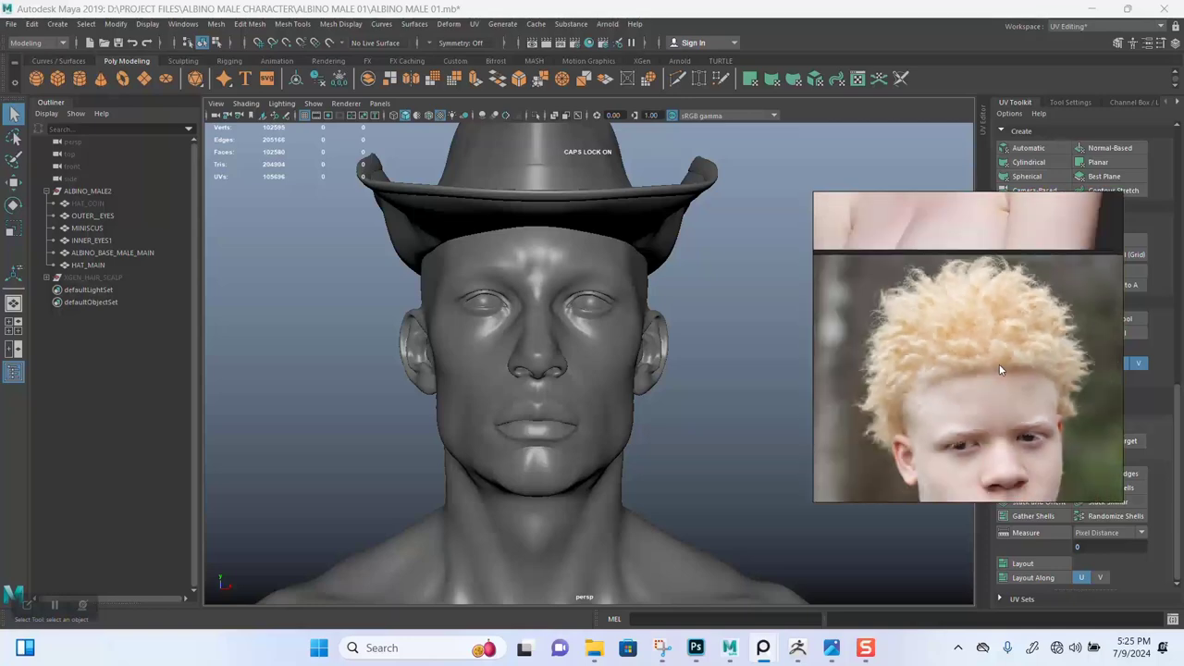
{"action": "scroll", "coordinate": [962, 364], "scroll_direction": "down", "scroll_amount": 4}
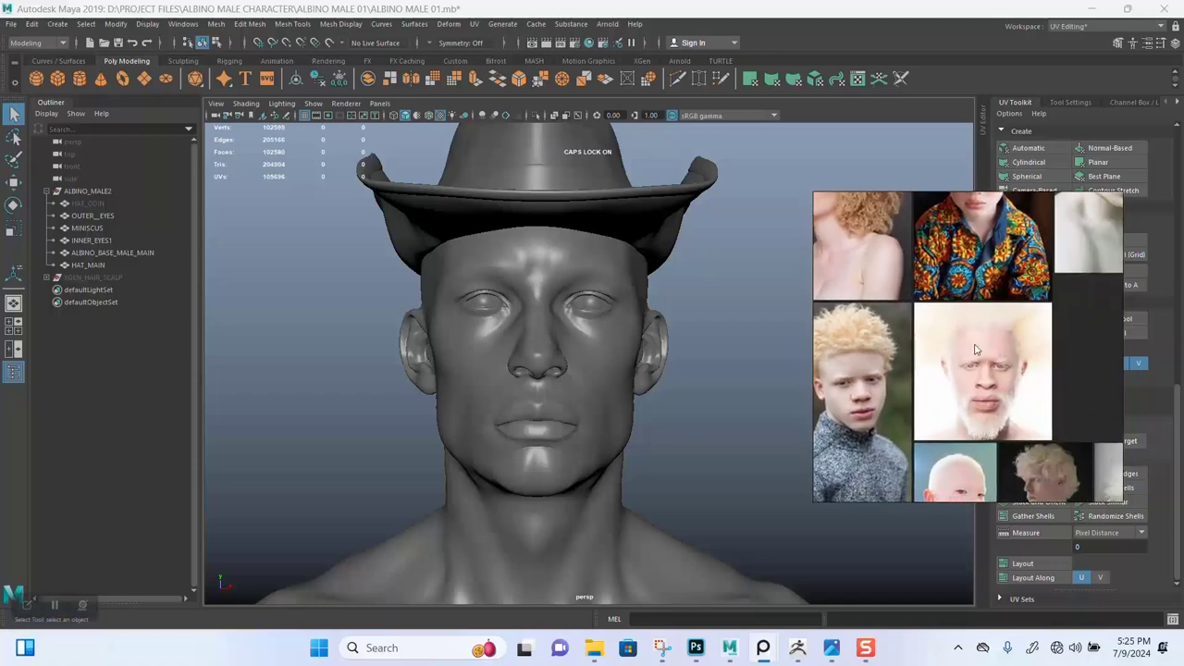
Review the forehead hairline in the bearded portrait again and look over the neighbouring hair reference photos below it.
{"action": "scroll", "coordinate": [977, 353], "scroll_direction": "up", "scroll_amount": 4}
{"action": "scroll", "coordinate": [976, 356], "scroll_direction": "up", "scroll_amount": 3}
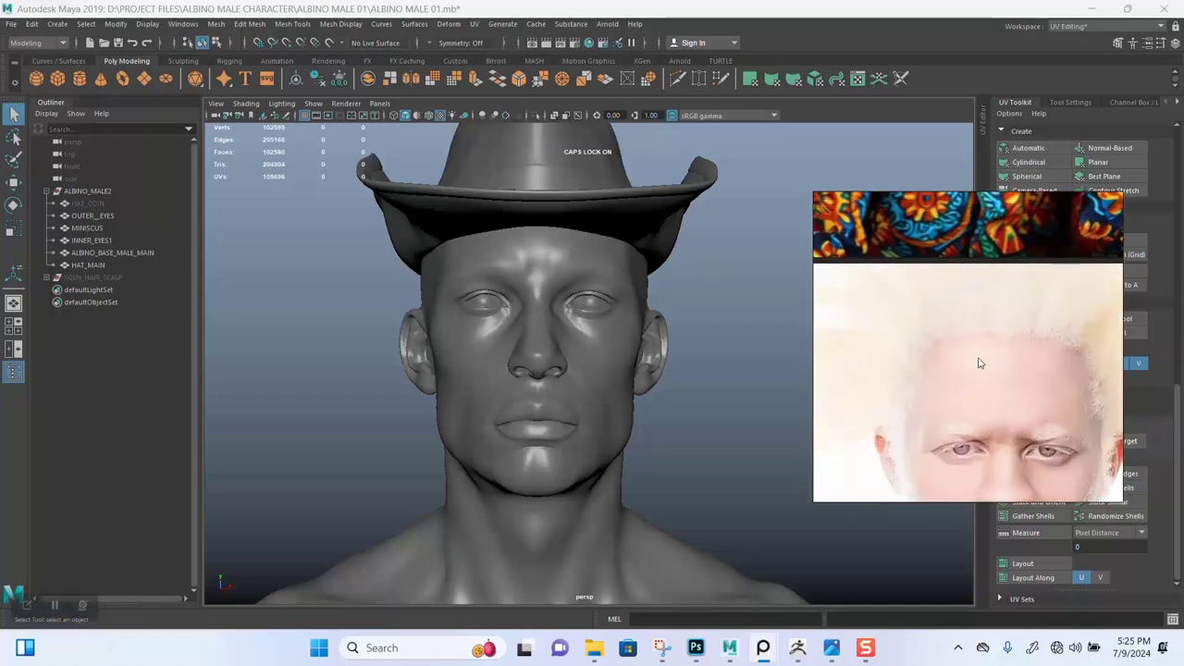
{"action": "middle_click_drag", "start_coordinate": [980, 363], "coordinate": [990, 394]}
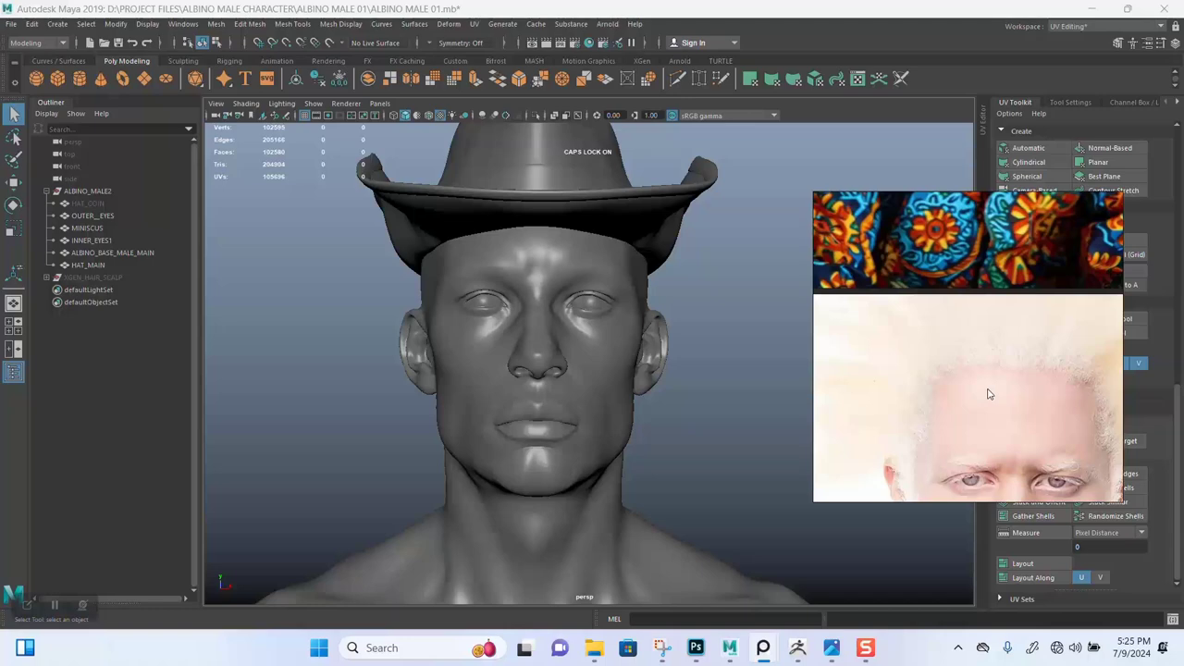
{"action": "scroll", "coordinate": [990, 394], "scroll_direction": "down", "scroll_amount": 3}
{"action": "scroll", "coordinate": [989, 394], "scroll_direction": "up", "scroll_amount": 3}
{"action": "scroll", "coordinate": [987, 393], "scroll_direction": "down", "scroll_amount": 1}
{"action": "scroll", "coordinate": [988, 395], "scroll_direction": "down", "scroll_amount": 4}
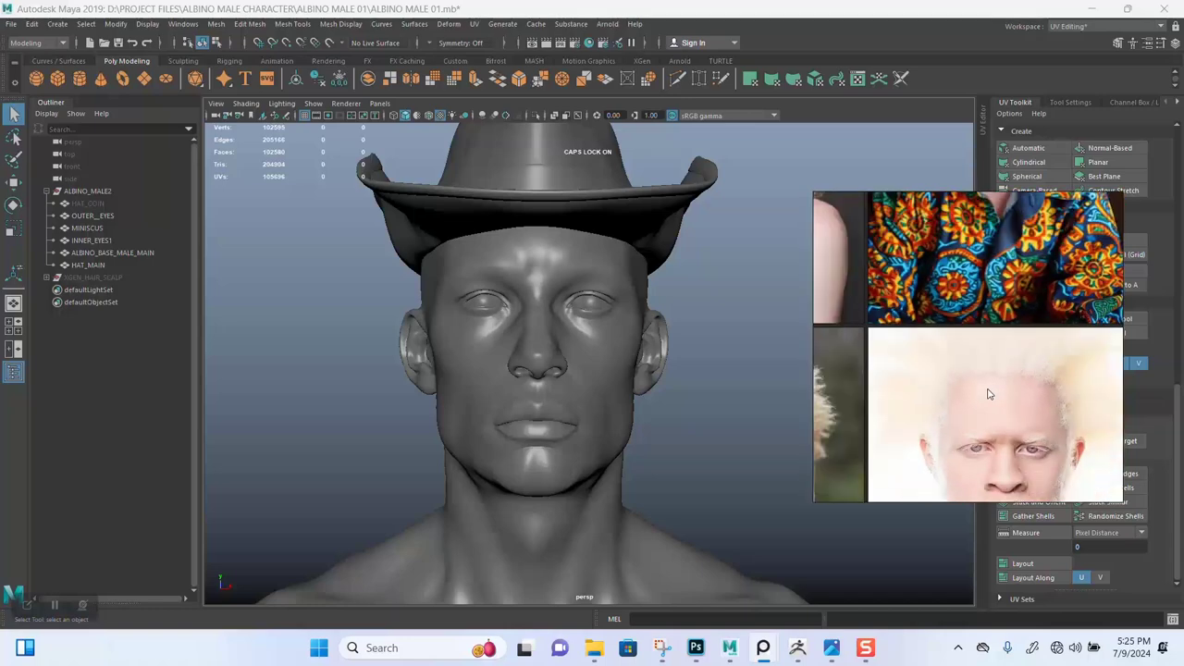
{"action": "middle_click_drag", "start_coordinate": [987, 398], "coordinate": [981, 352]}
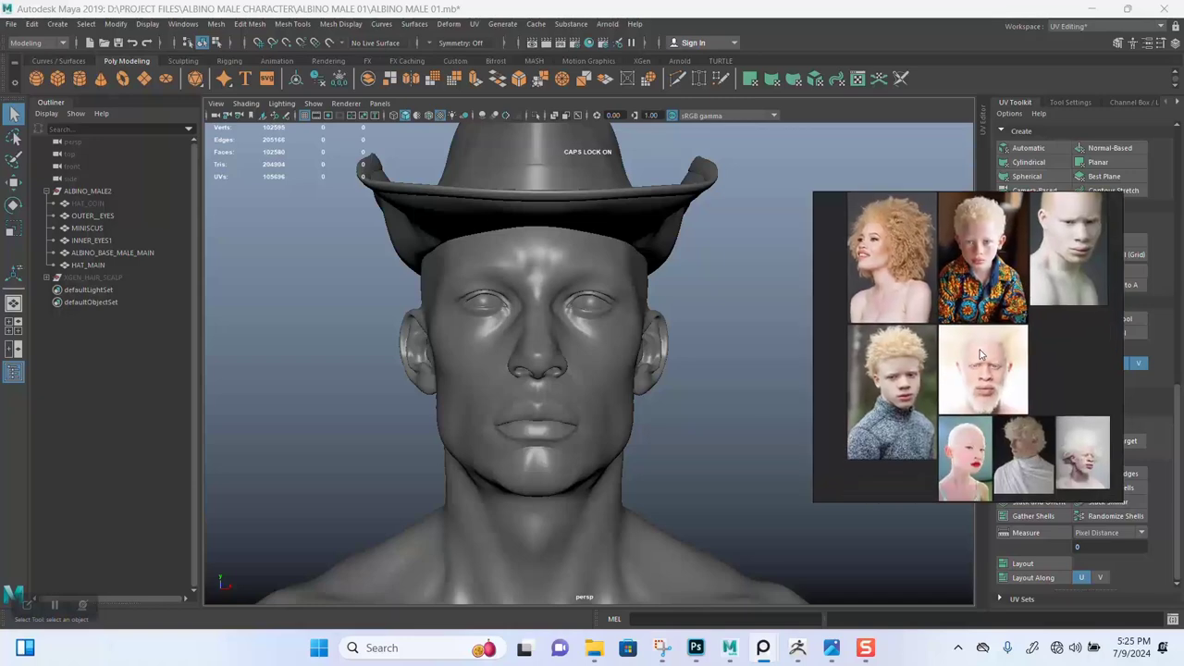
{"action": "scroll", "coordinate": [984, 383], "scroll_direction": "up", "scroll_amount": 1}
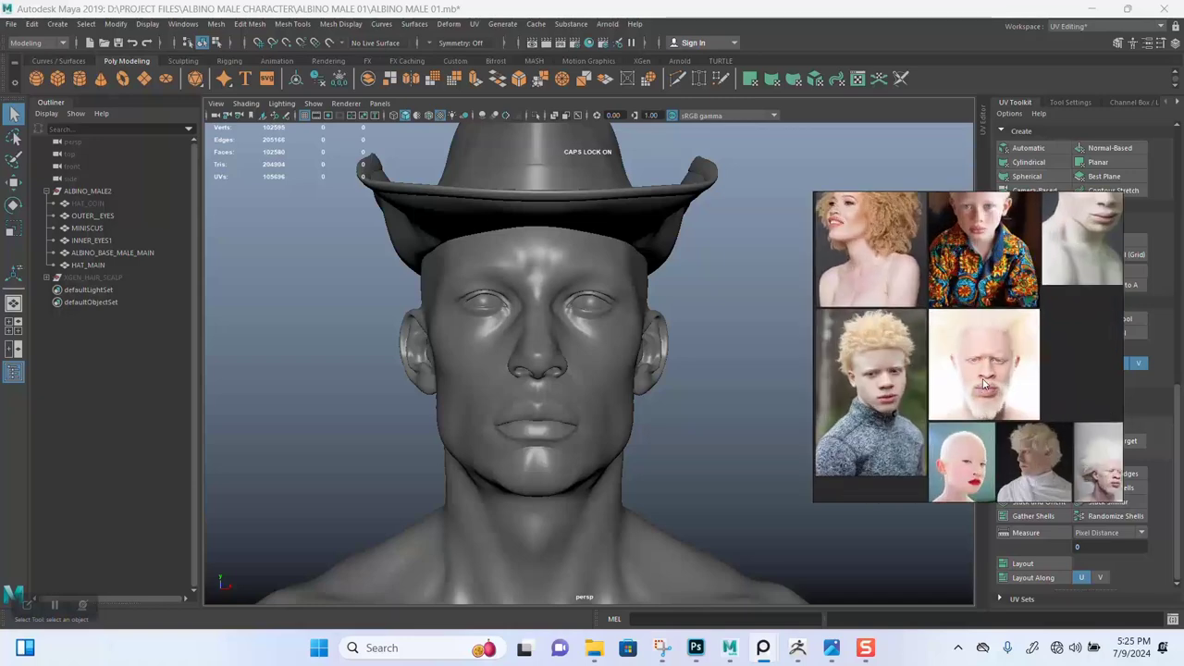
{"action": "middle_click_drag", "start_coordinate": [988, 386], "coordinate": [981, 366]}
{"action": "middle_click_drag", "start_coordinate": [1021, 434], "coordinate": [998, 376]}
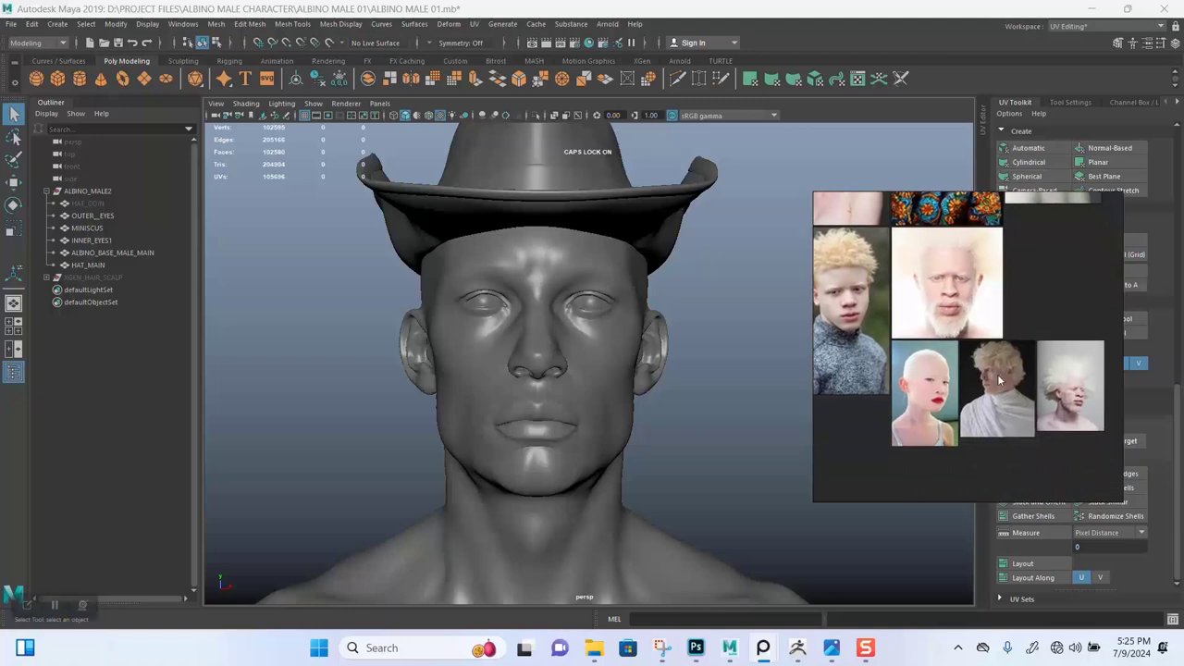
Examine the voluminous white hair and the temple hairline in the reference photo of the man looking sideways.
{"action": "middle_click_drag", "start_coordinate": [1073, 372], "coordinate": [1016, 389]}
{"action": "scroll", "coordinate": [1003, 377], "scroll_direction": "up", "scroll_amount": 6}
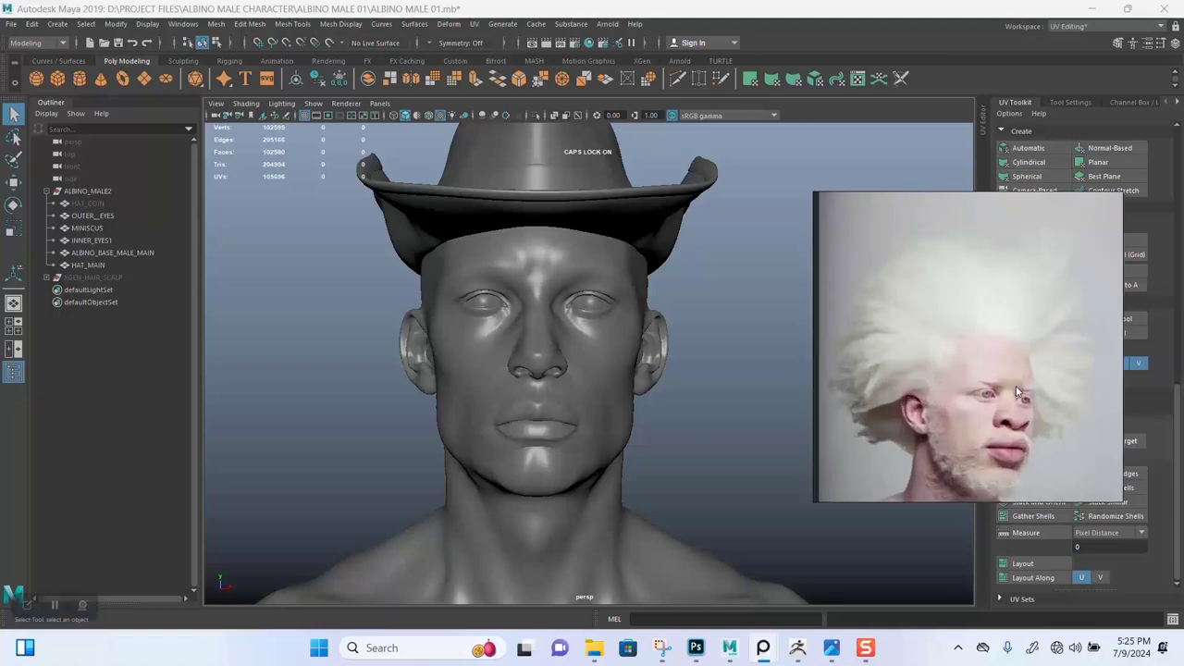
{"action": "right_click_drag", "start_coordinate": [1006, 374], "coordinate": [933, 398]}
{"action": "middle_click_drag", "start_coordinate": [930, 401], "coordinate": [945, 371]}
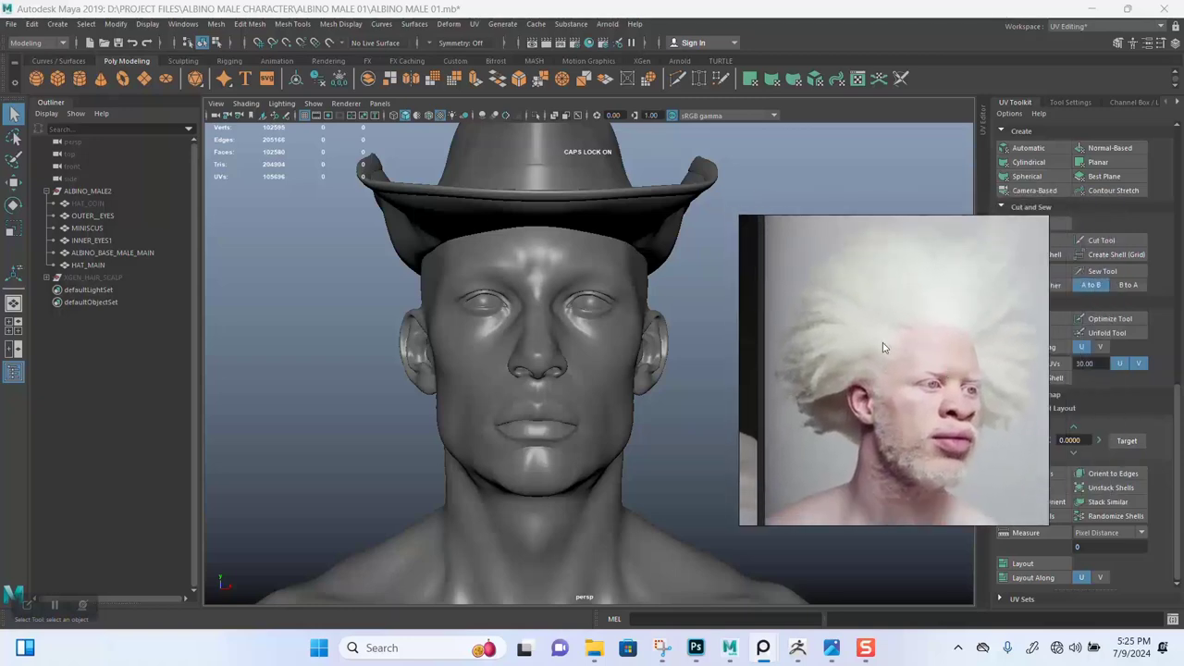
{"action": "scroll", "coordinate": [880, 348], "scroll_direction": "up", "scroll_amount": 2}
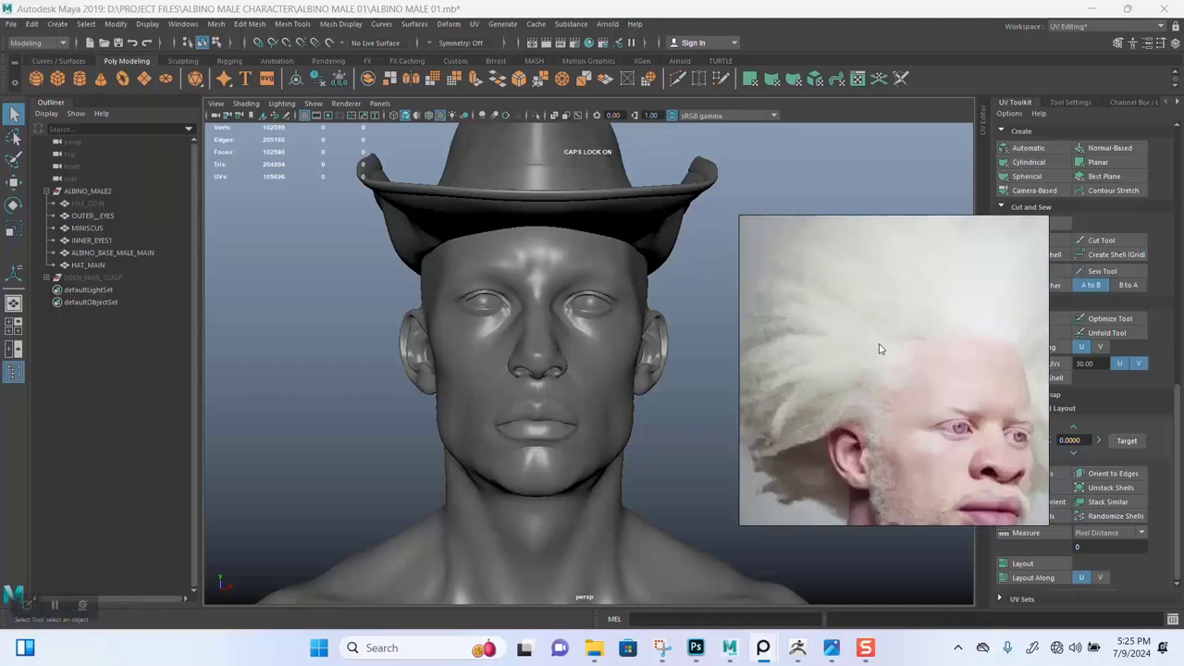
{"action": "middle_click_drag", "start_coordinate": [880, 345], "coordinate": [897, 372]}
{"action": "scroll", "coordinate": [896, 376], "scroll_direction": "down", "scroll_amount": 1}
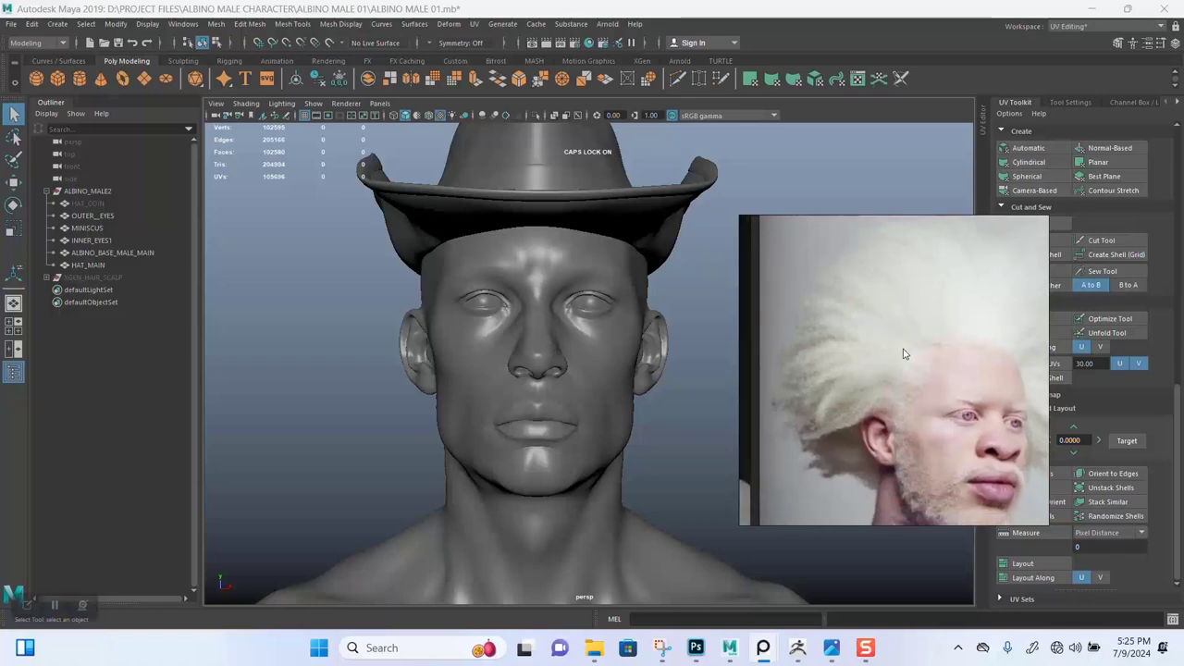
{"action": "scroll", "coordinate": [890, 387], "scroll_direction": "down", "scroll_amount": 2}
Study the sideburn and beard coverage in the white-haired man's photo and return to his full head.
{"action": "scroll", "coordinate": [886, 396], "scroll_direction": "up", "scroll_amount": 3}
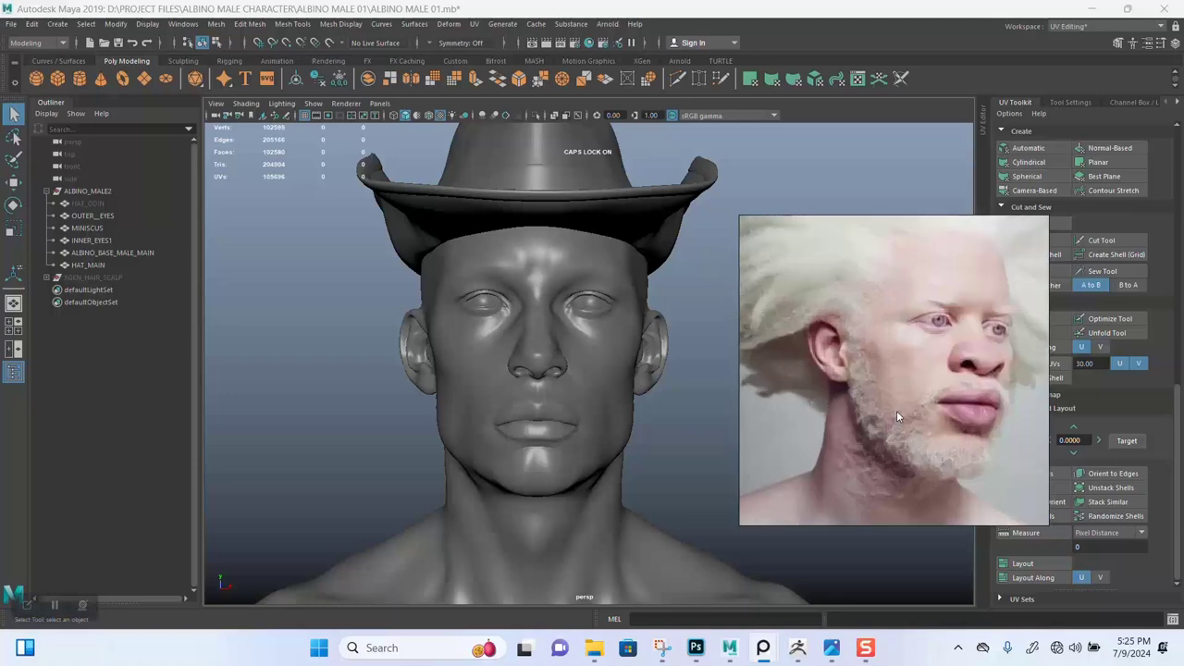
{"action": "scroll", "coordinate": [896, 409], "scroll_direction": "down", "scroll_amount": 1}
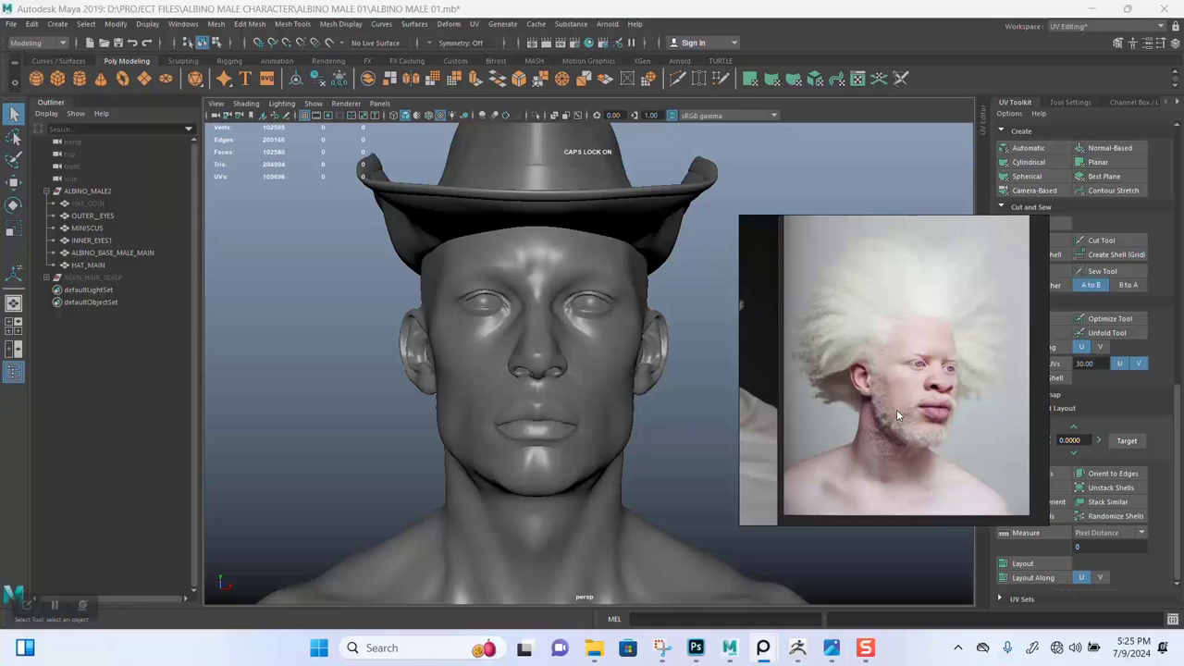
{"action": "scroll", "coordinate": [896, 409], "scroll_direction": "up", "scroll_amount": 1}
{"action": "middle_click_drag", "start_coordinate": [905, 389], "coordinate": [883, 416]}
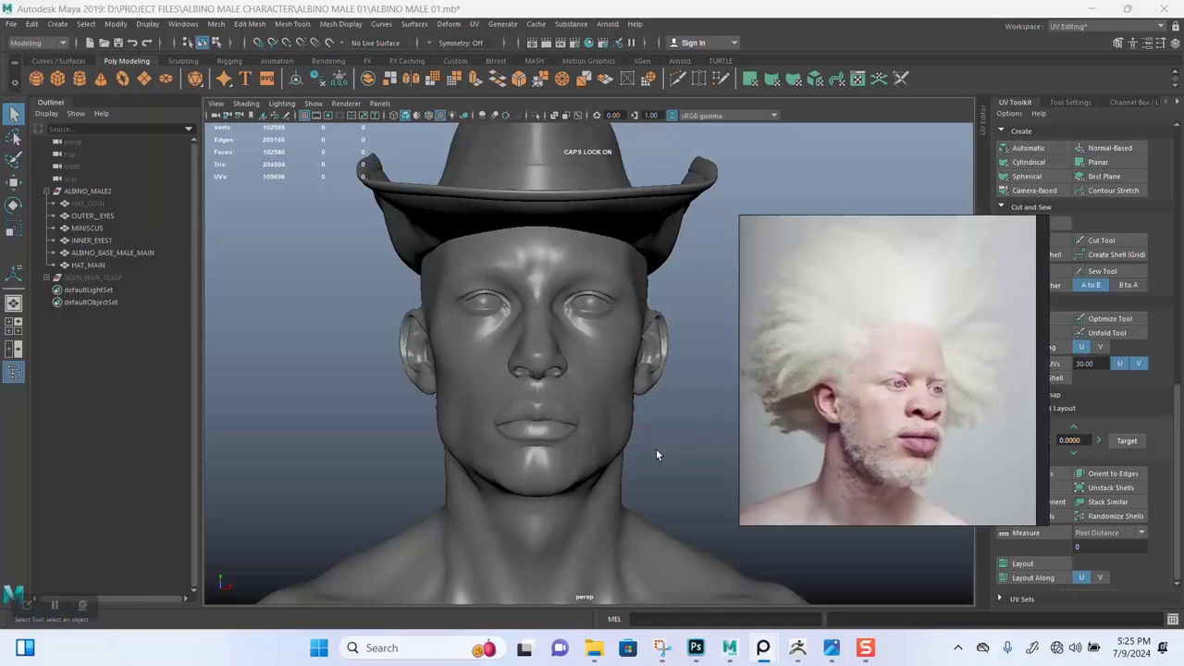
Compare the hatted head in three-quarter and front views with the white-haired man's portrait, keeping the reference clear of the model.
{"action": "left_click_drag", "start_coordinate": [655, 448], "coordinate": [703, 455], "text": "alt"}
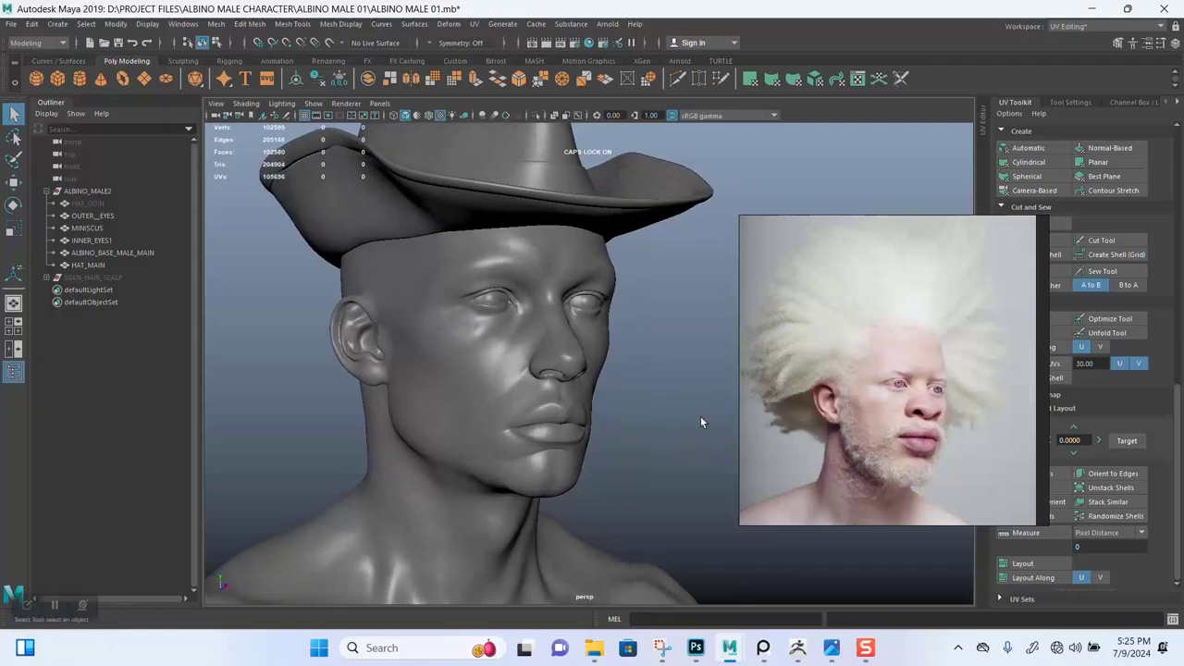
{"action": "right_click_drag", "start_coordinate": [815, 402], "coordinate": [904, 387]}
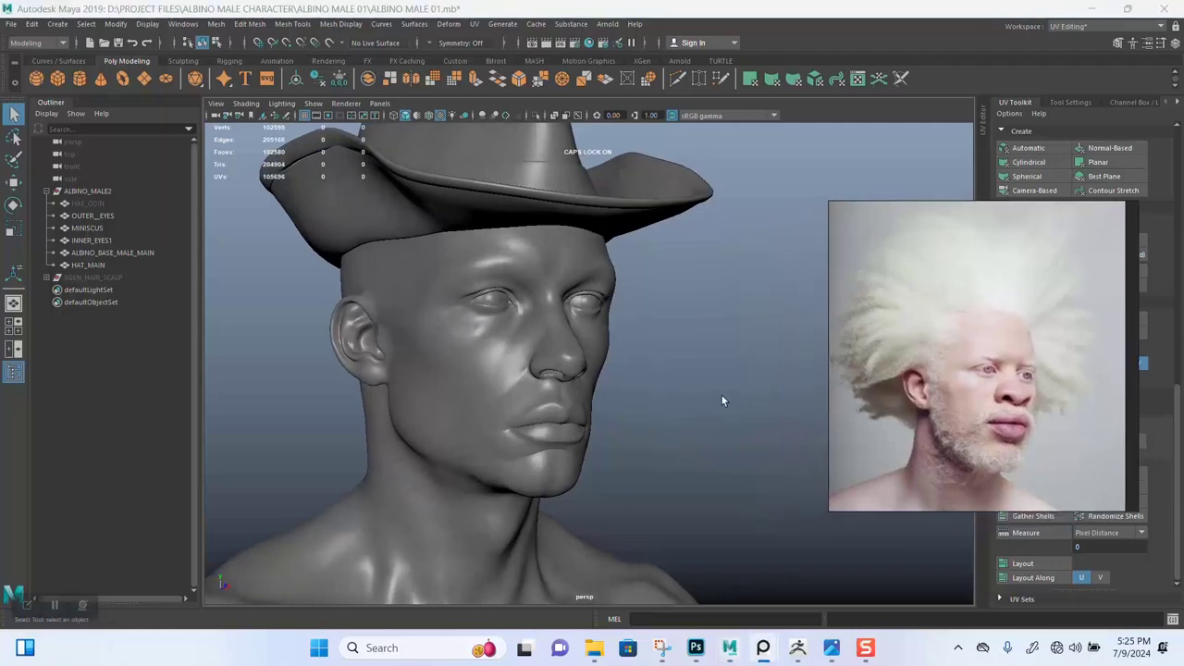
{"action": "left_click_drag", "start_coordinate": [666, 426], "coordinate": [636, 410], "text": "alt"}
{"action": "left_click_drag", "start_coordinate": [737, 416], "coordinate": [811, 375], "text": "alt"}
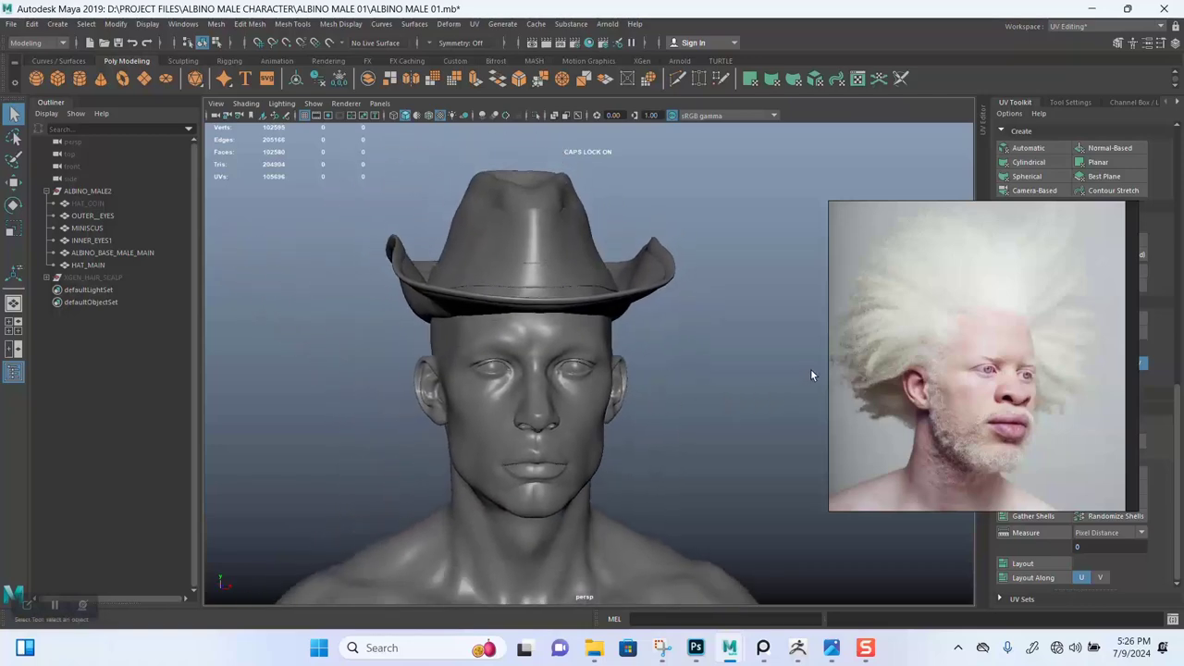
Bring the reference board closer to the model and look over its groups of hair and portrait photos.
{"action": "left_click_drag", "start_coordinate": [921, 361], "coordinate": [832, 360]}
{"action": "scroll", "coordinate": [832, 359], "scroll_direction": "down", "scroll_amount": 4}
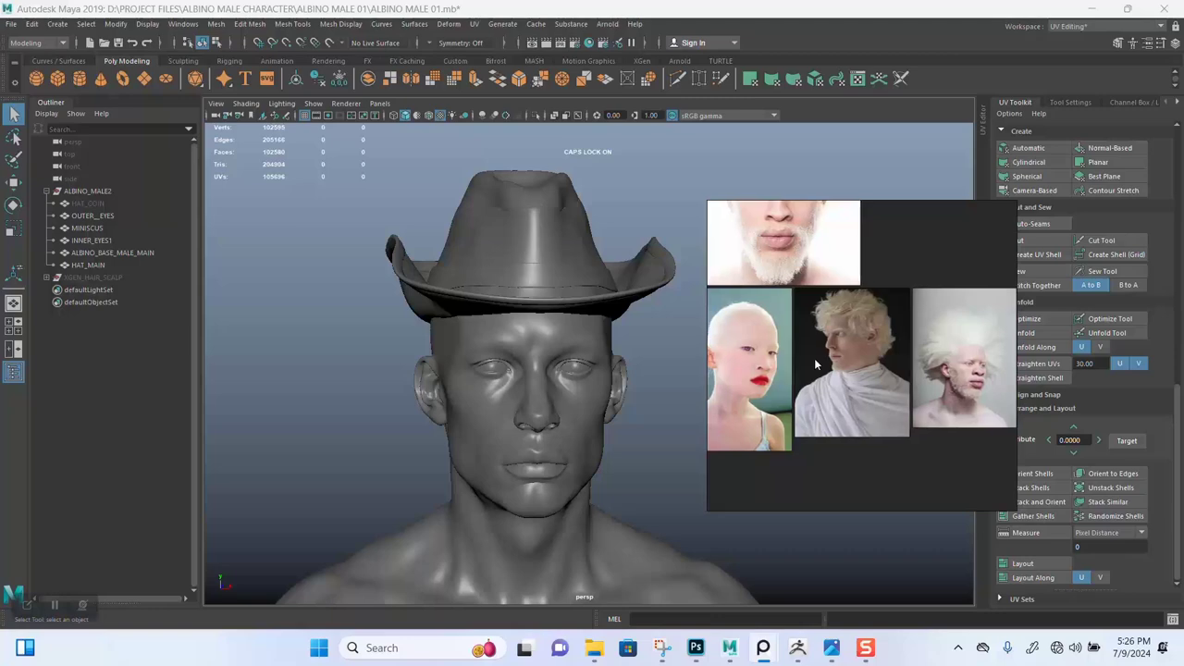
{"action": "scroll", "coordinate": [838, 374], "scroll_direction": "up", "scroll_amount": 1}
{"action": "middle_click_drag", "start_coordinate": [839, 375], "coordinate": [849, 383]}
{"action": "scroll", "coordinate": [846, 379], "scroll_direction": "down", "scroll_amount": 3}
{"action": "middle_click_drag", "start_coordinate": [792, 348], "coordinate": [904, 475]}
{"action": "scroll", "coordinate": [869, 385], "scroll_direction": "down", "scroll_amount": 3}
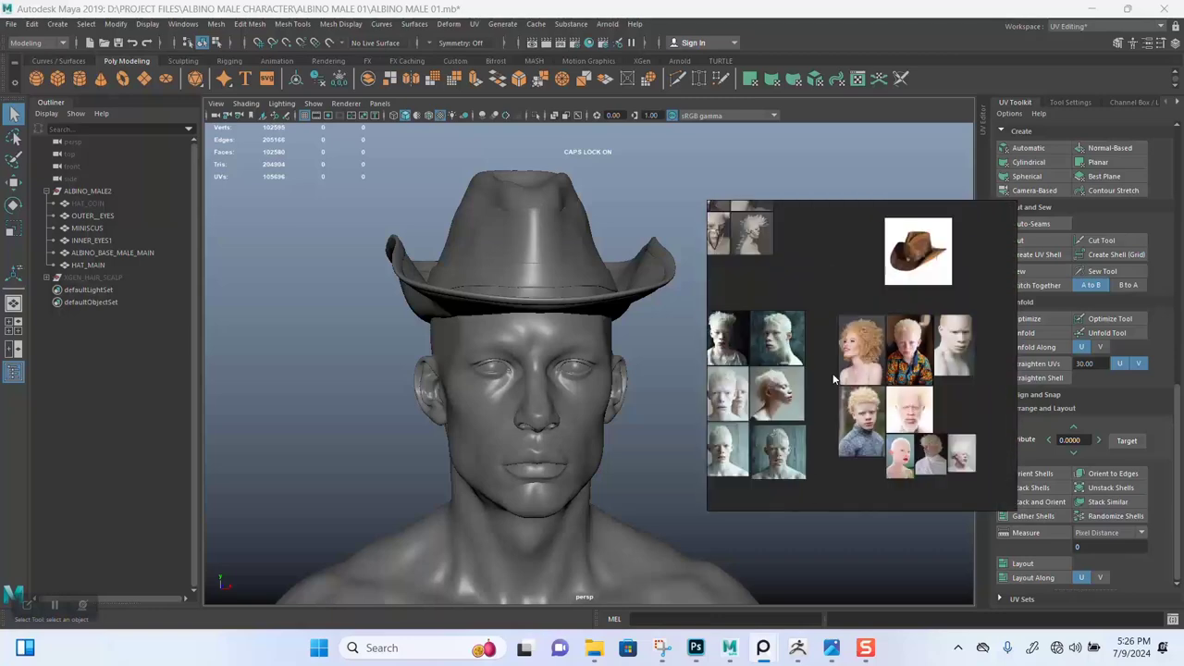
Examine the short cropped hair and front hairline in the frontal portrait of the young man against the teal wall.
{"action": "middle_click_drag", "start_coordinate": [768, 433], "coordinate": [807, 401]}
{"action": "scroll", "coordinate": [808, 400], "scroll_direction": "up", "scroll_amount": 6}
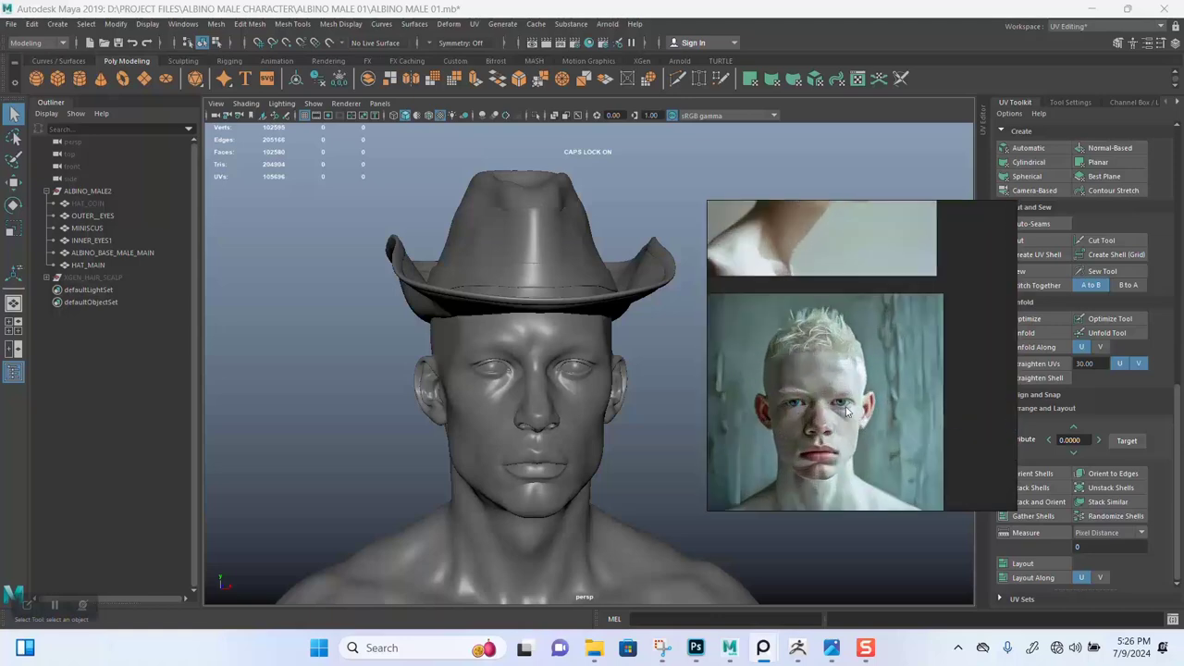
{"action": "scroll", "coordinate": [849, 370], "scroll_direction": "up", "scroll_amount": 5}
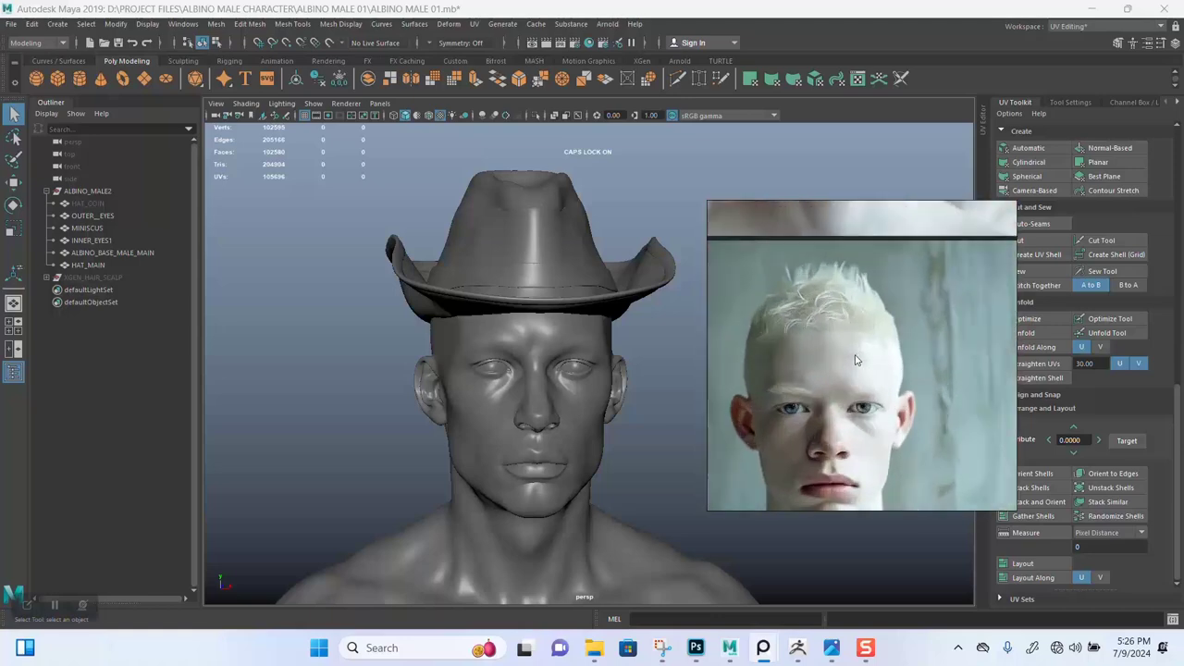
{"action": "scroll", "coordinate": [863, 359], "scroll_direction": "up", "scroll_amount": 1}
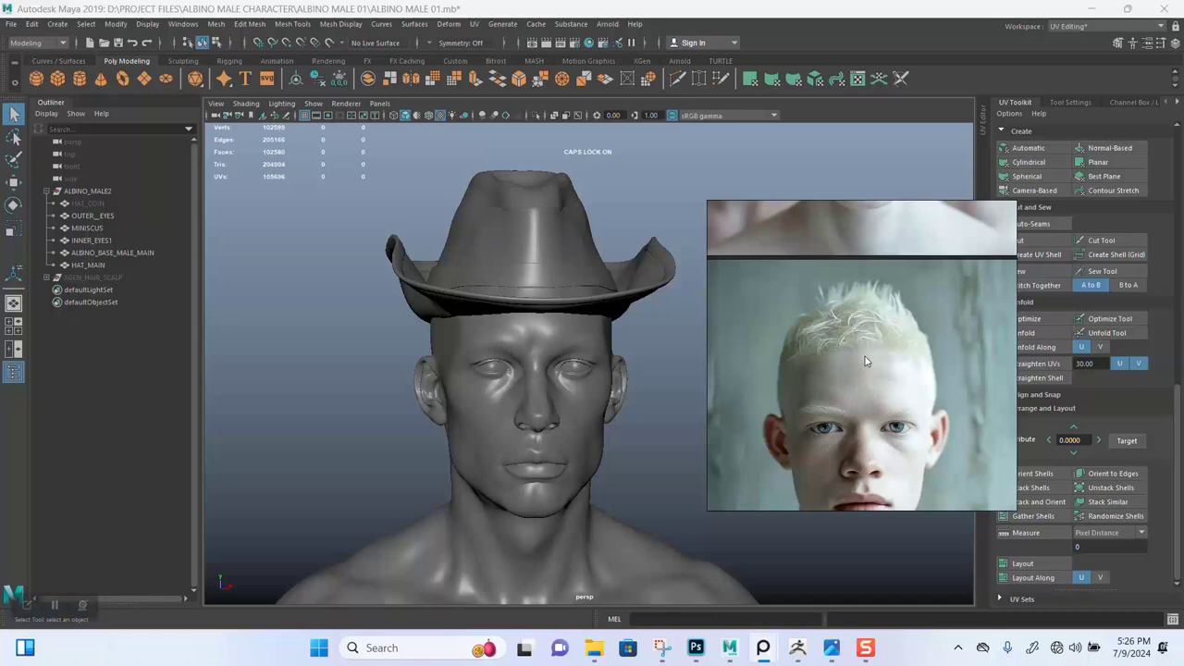
{"action": "scroll", "coordinate": [864, 356], "scroll_direction": "down", "scroll_amount": 10}
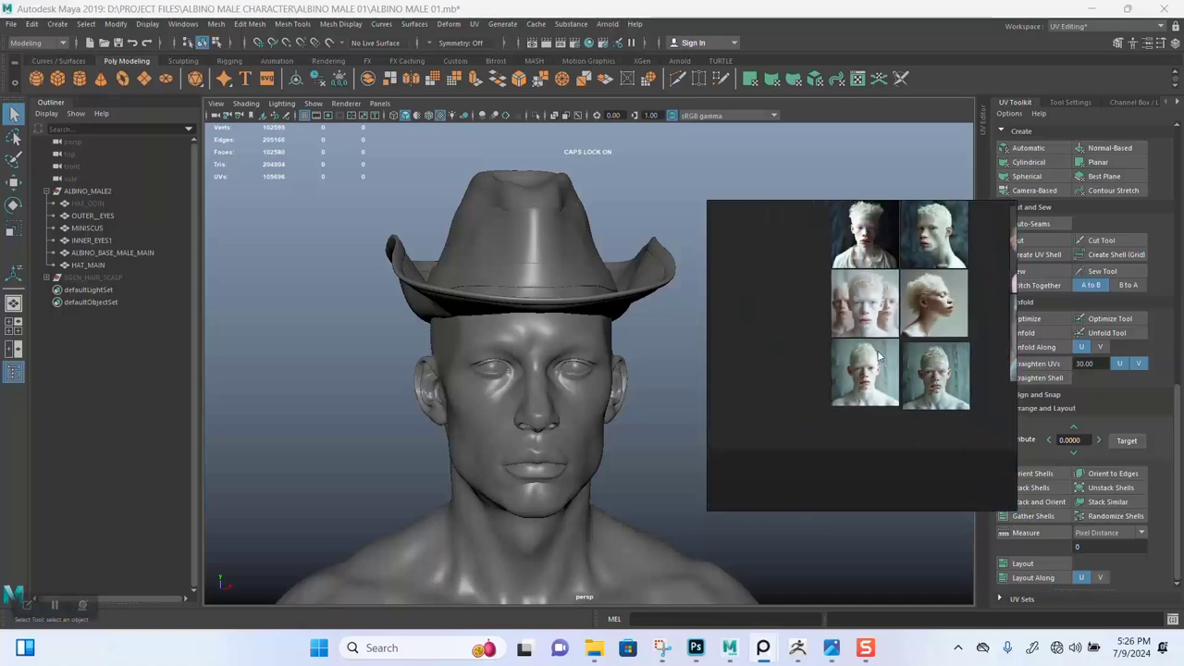
Return to the portrait of the man with voluminous white hair and frame his whole figure.
{"action": "mouse_move", "coordinate": [874, 346]}
{"action": "middle_mouse_down"}
{"action": "mouse_move", "coordinate": [796, 344]}
{"action": "mouse_move", "coordinate": [847, 345]}
{"action": "middle_mouse_up"}
{"action": "scroll", "coordinate": [880, 363], "scroll_direction": "up", "scroll_amount": 8}
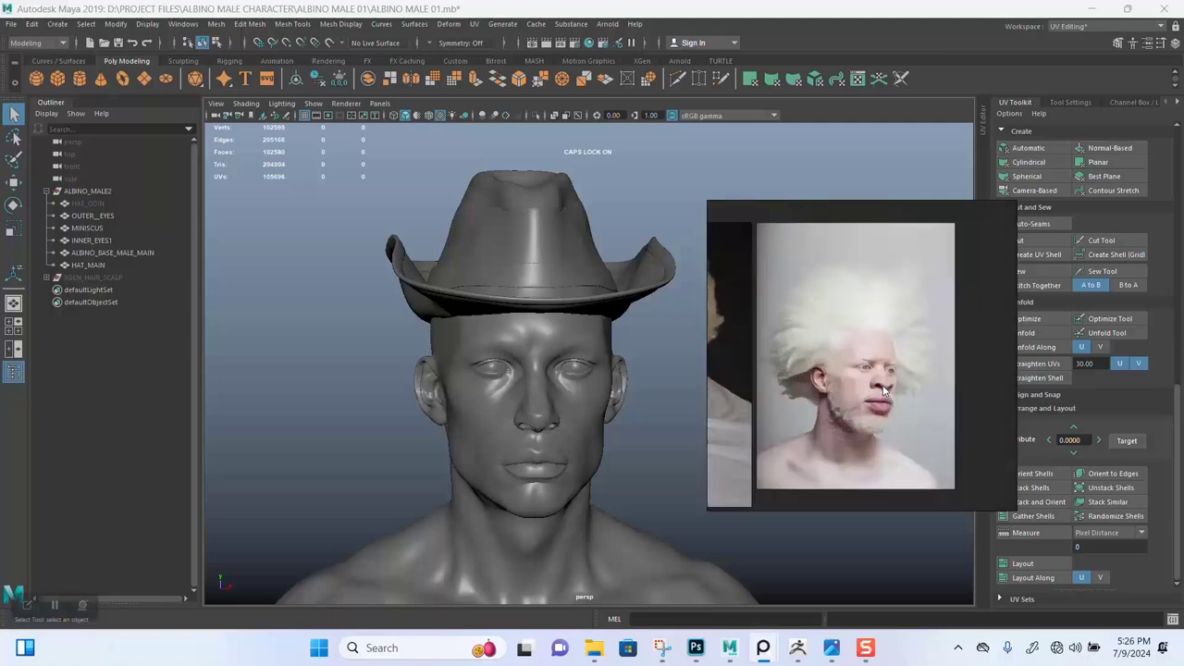
{"action": "scroll", "coordinate": [876, 370], "scroll_direction": "down", "scroll_amount": 4}
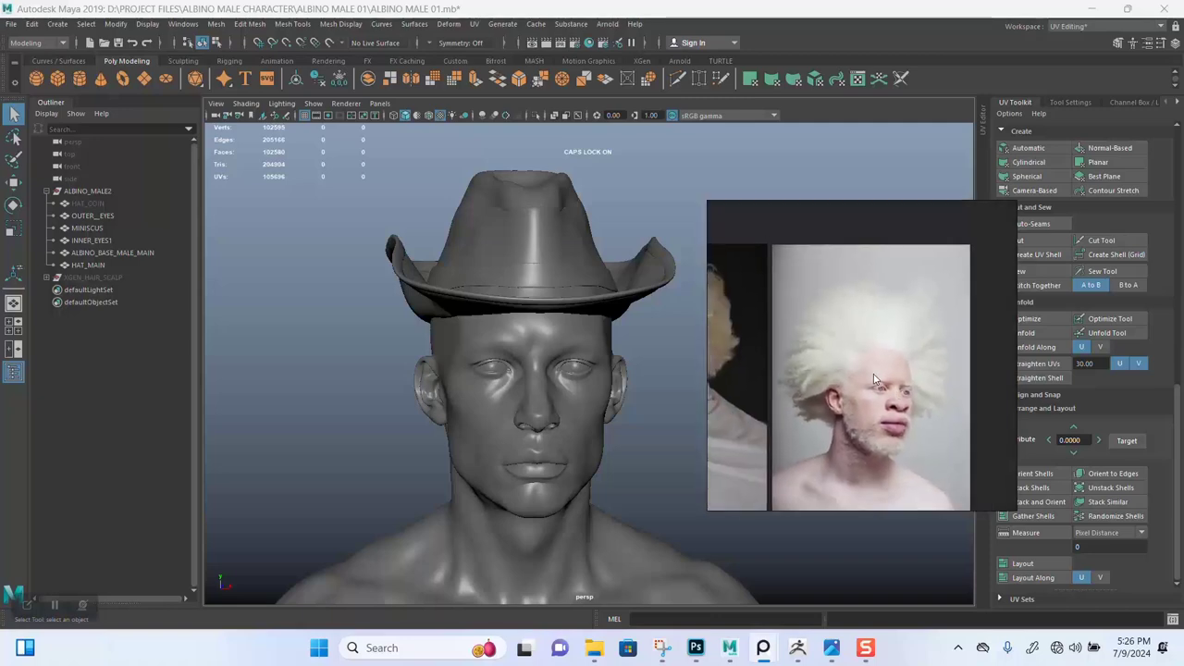
{"action": "middle_click_drag", "start_coordinate": [871, 366], "coordinate": [855, 363]}
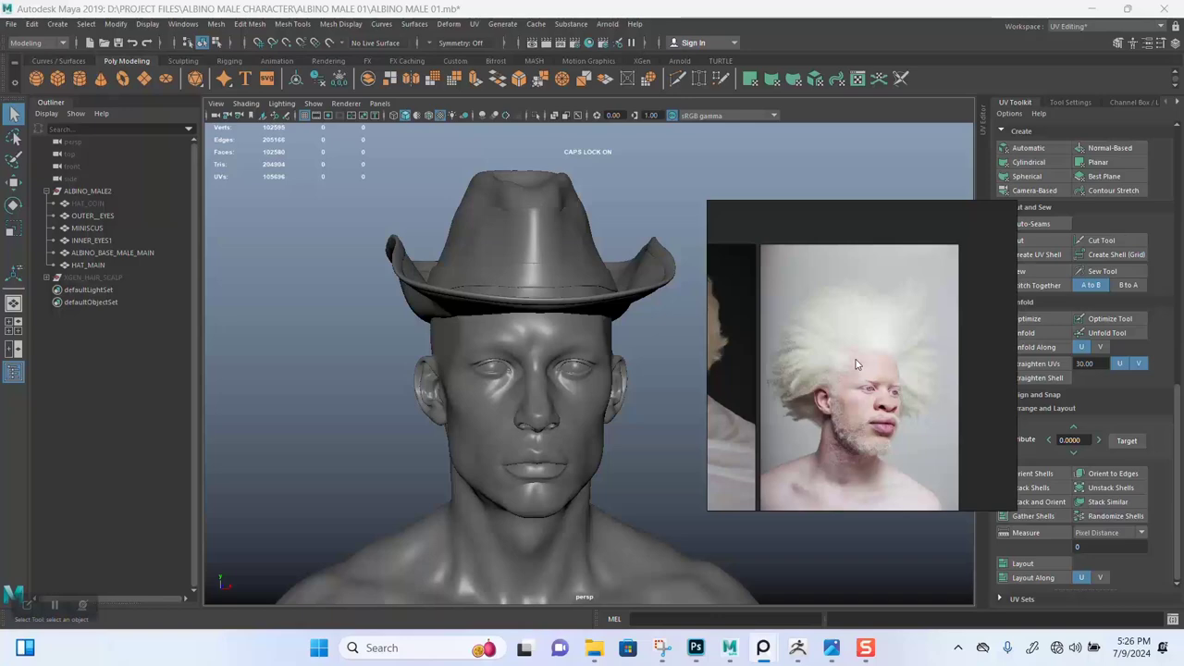
{"action": "middle_click_drag", "start_coordinate": [854, 365], "coordinate": [852, 349]}
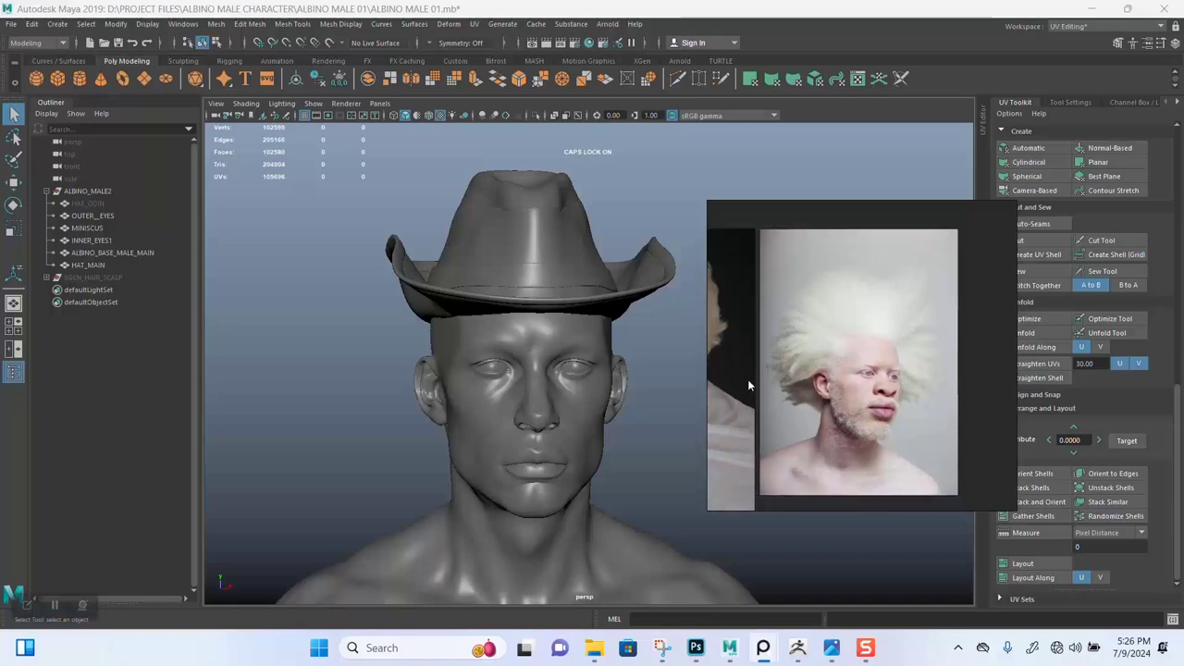
View the hatted head at a three-quarter angle matching the portrait and inspect the man's sideburn area up close.
{"action": "left_click_drag", "start_coordinate": [635, 407], "coordinate": [649, 413], "text": "alt"}
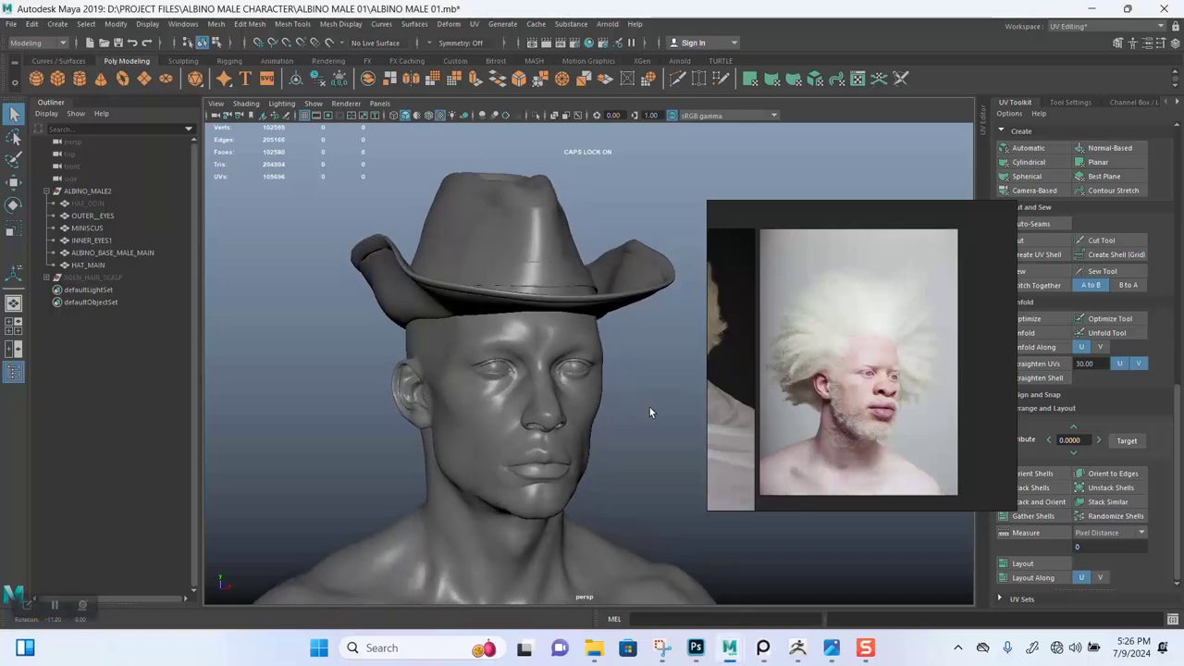
{"action": "right_click_drag", "start_coordinate": [640, 414], "coordinate": [626, 393], "text": "alt"}
{"action": "middle_click_drag", "start_coordinate": [626, 390], "coordinate": [628, 370], "text": "alt"}
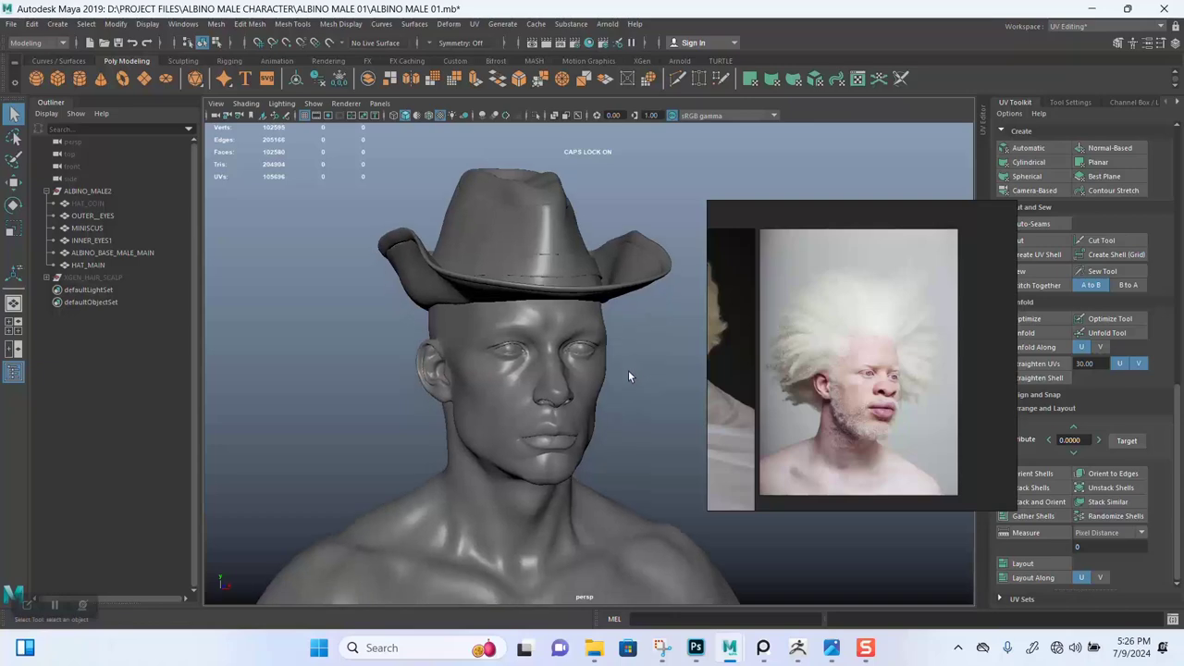
{"action": "left_click_drag", "start_coordinate": [628, 375], "coordinate": [631, 372], "text": "alt"}
{"action": "scroll", "coordinate": [835, 383], "scroll_direction": "up", "scroll_amount": 5}
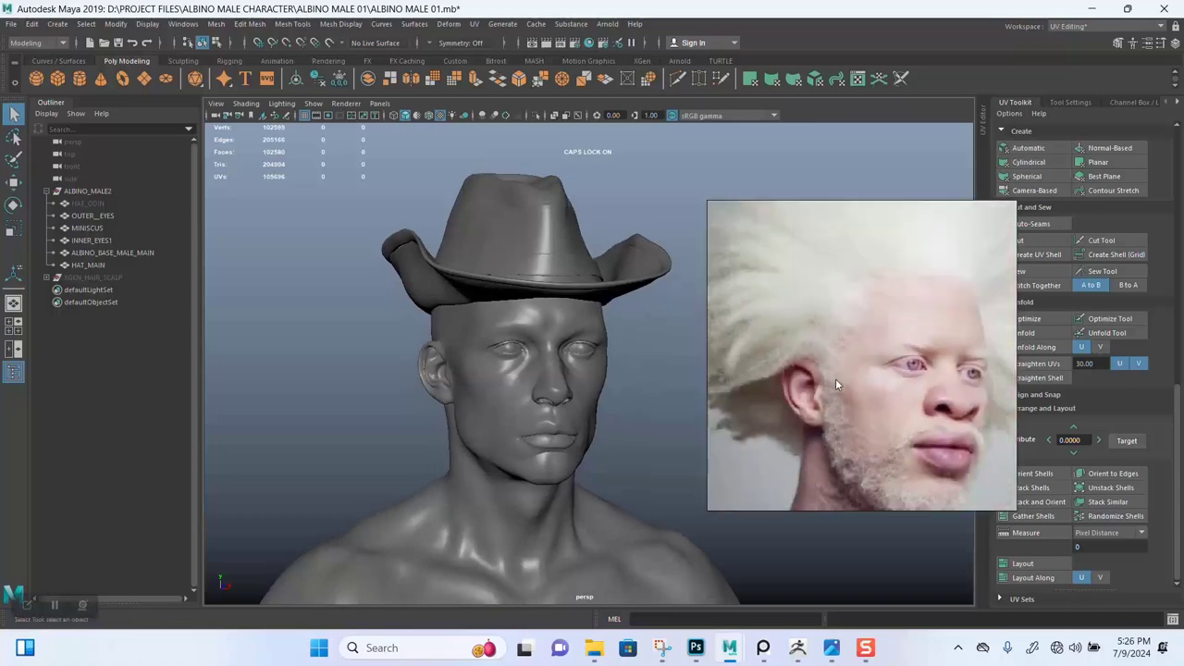